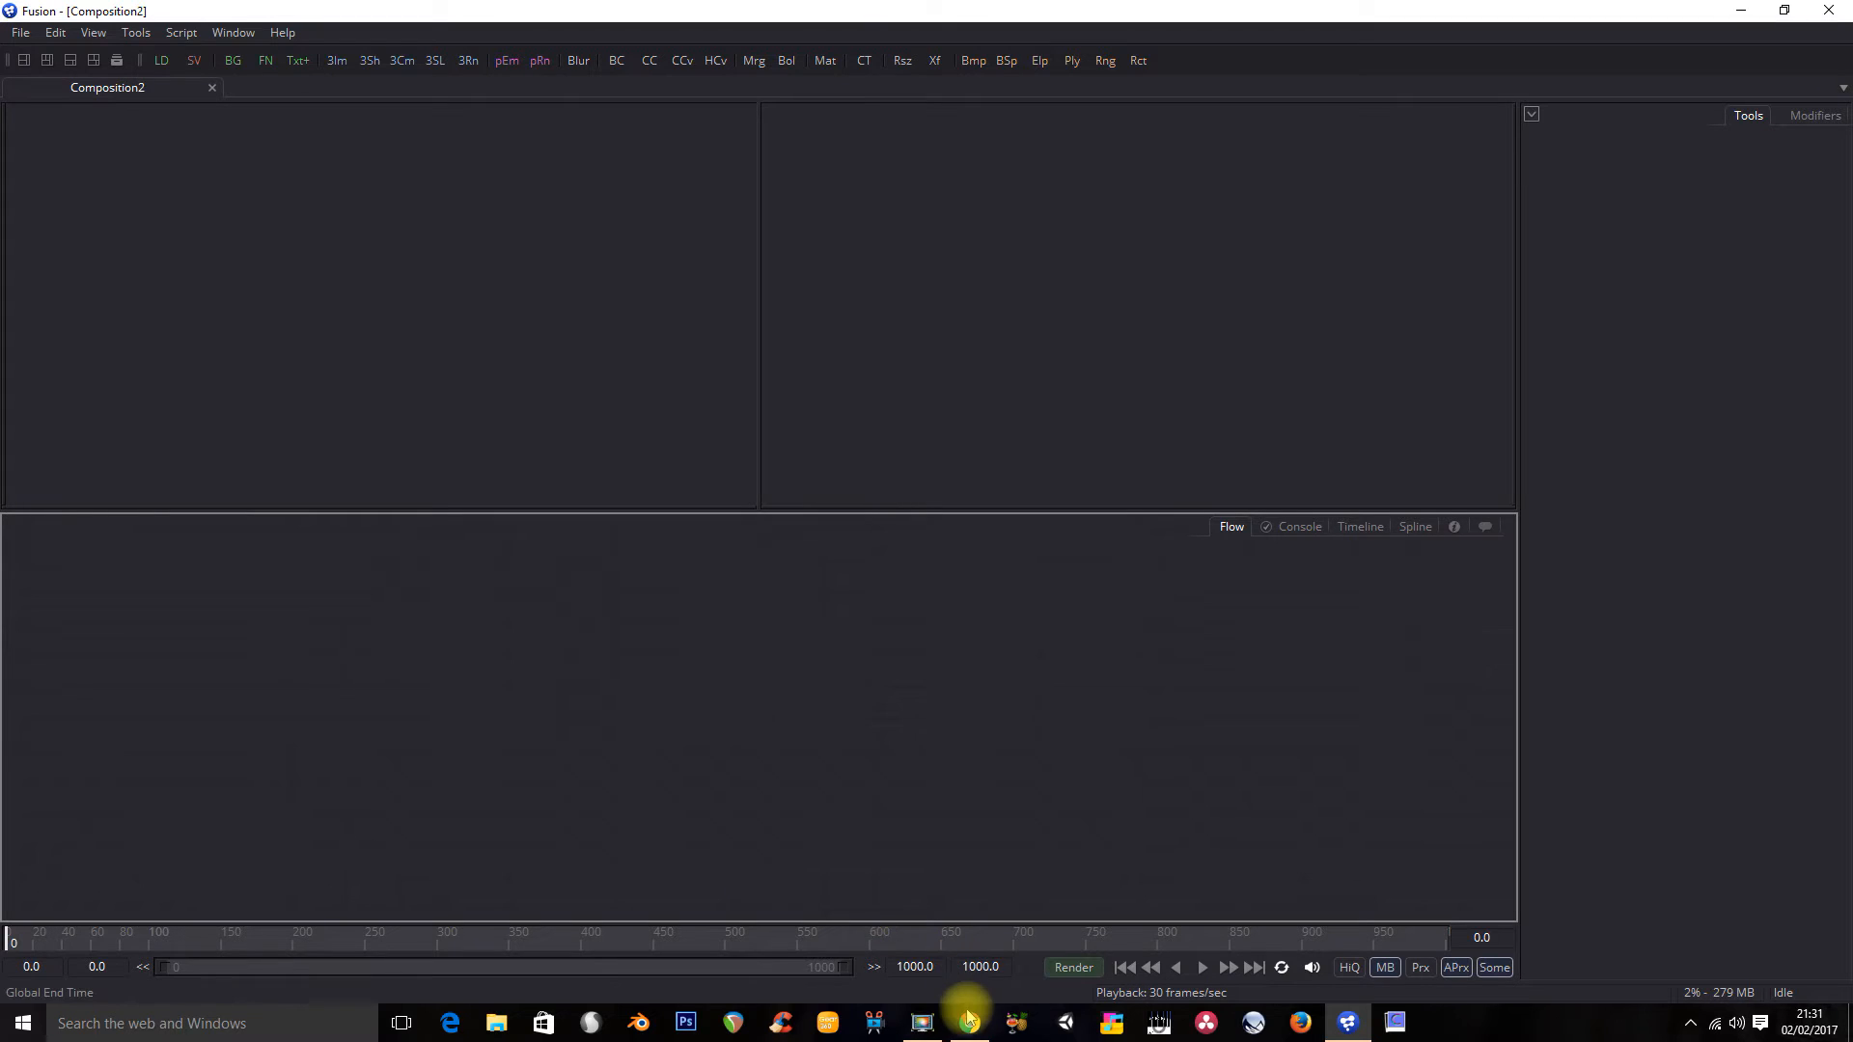
Step: Switch to Chrome and review the Van Damme green screen video, its KeepVid download page, and the city street and lamp post images
{"action": "left_click", "coordinate": [970, 1023]}
{"action": "left_click", "coordinate": [275, 15]}
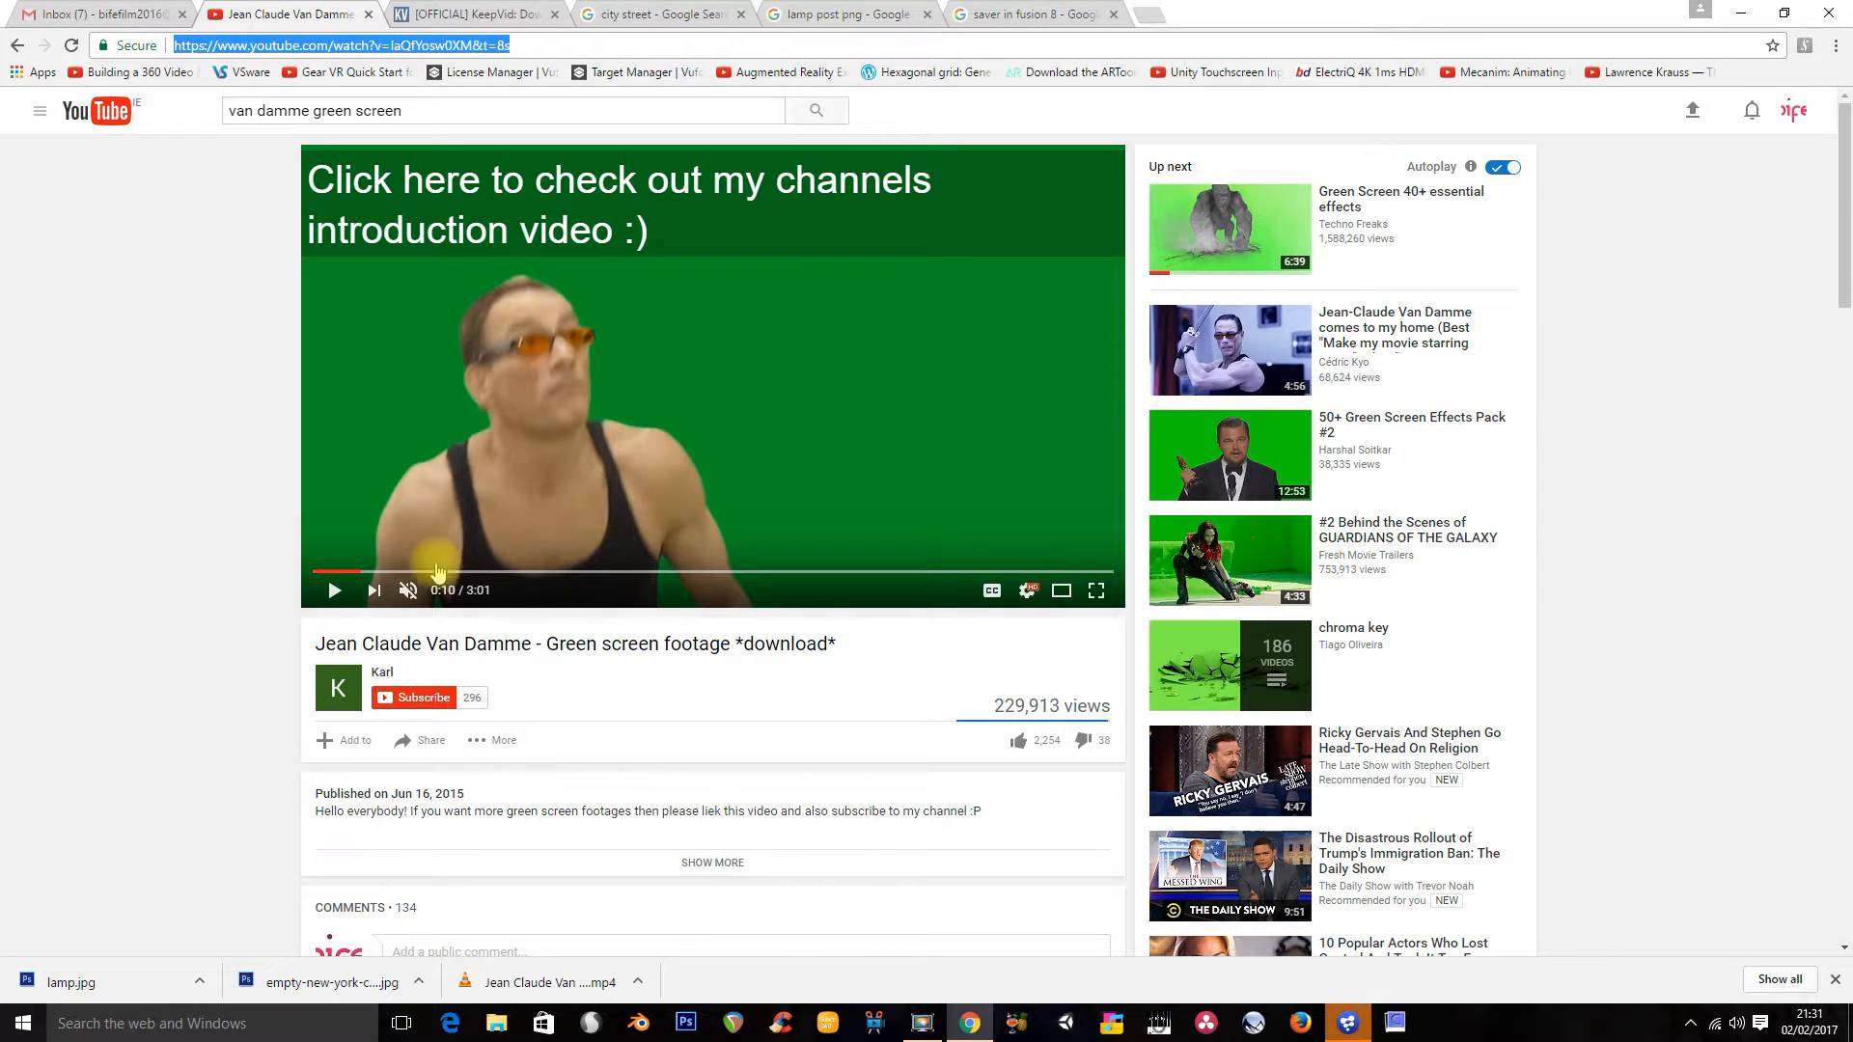
{"action": "left_click_drag", "start_coordinate": [430, 571], "coordinate": [542, 550]}
{"action": "left_click_drag", "start_coordinate": [941, 571], "coordinate": [992, 571]}
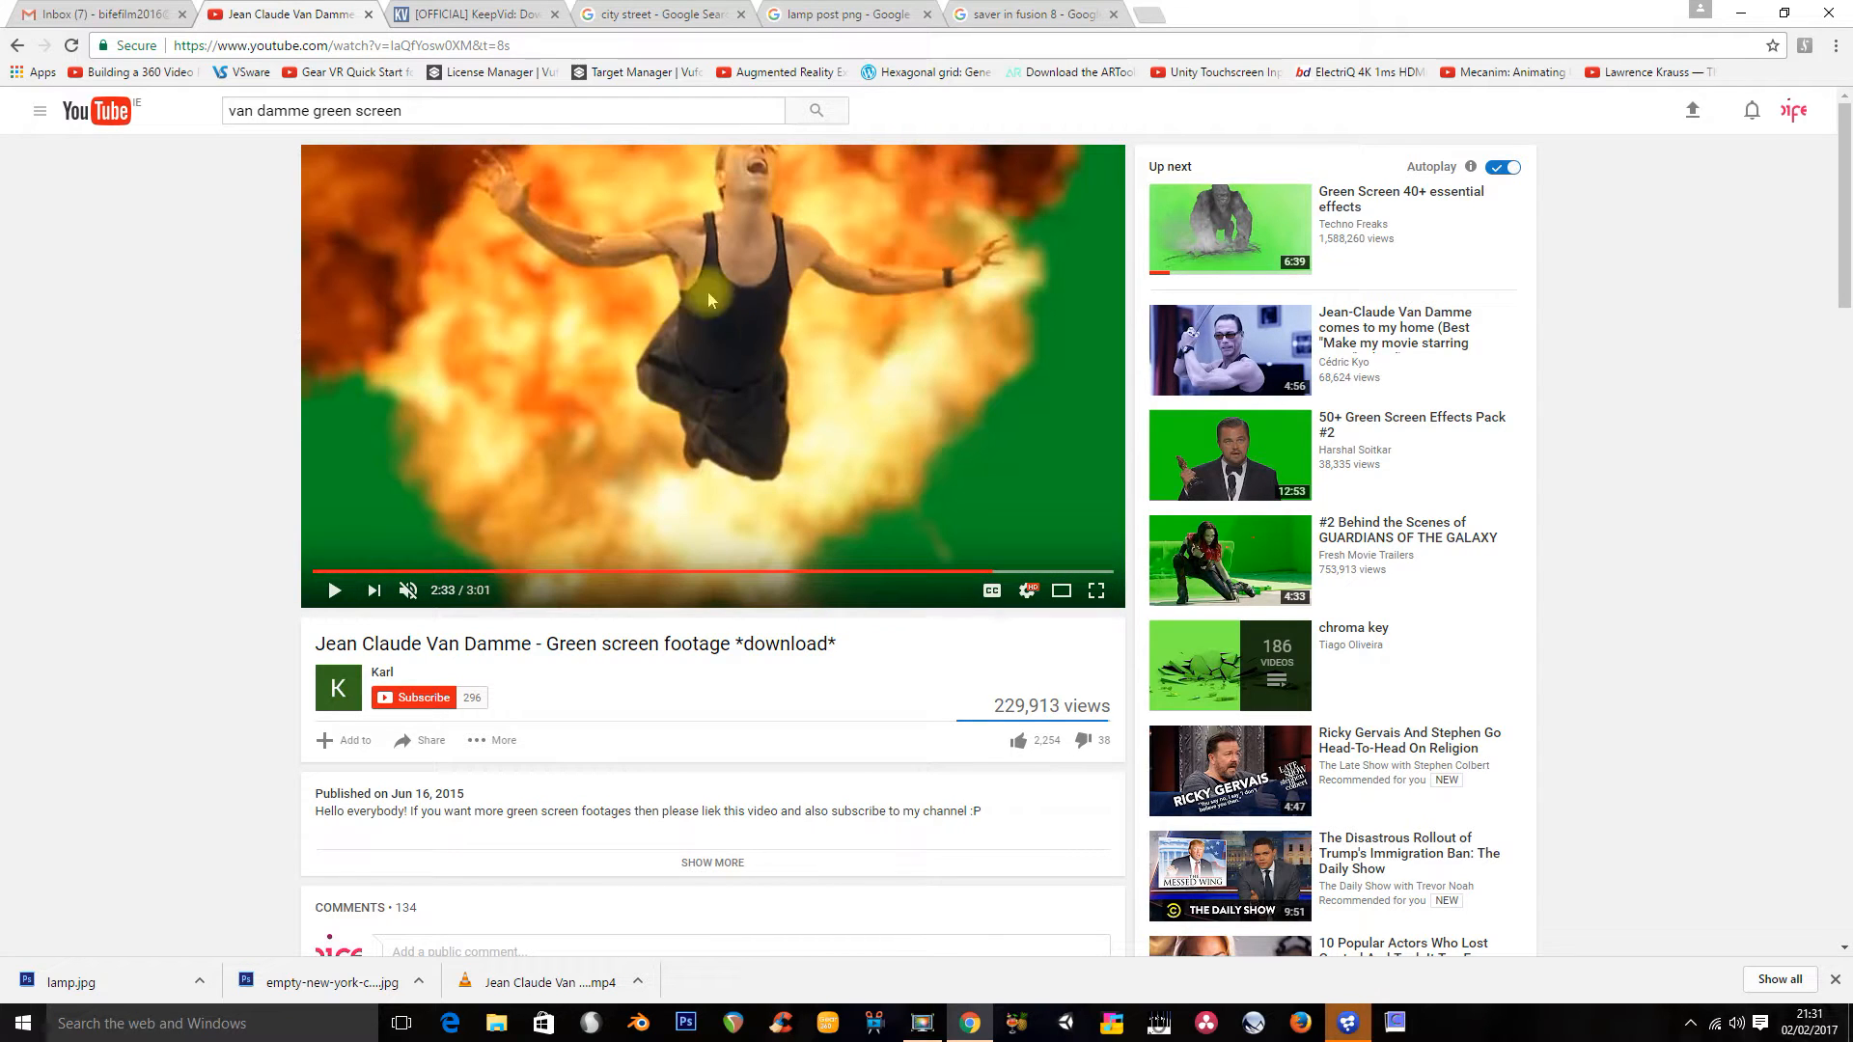
{"action": "left_click", "coordinate": [497, 10]}
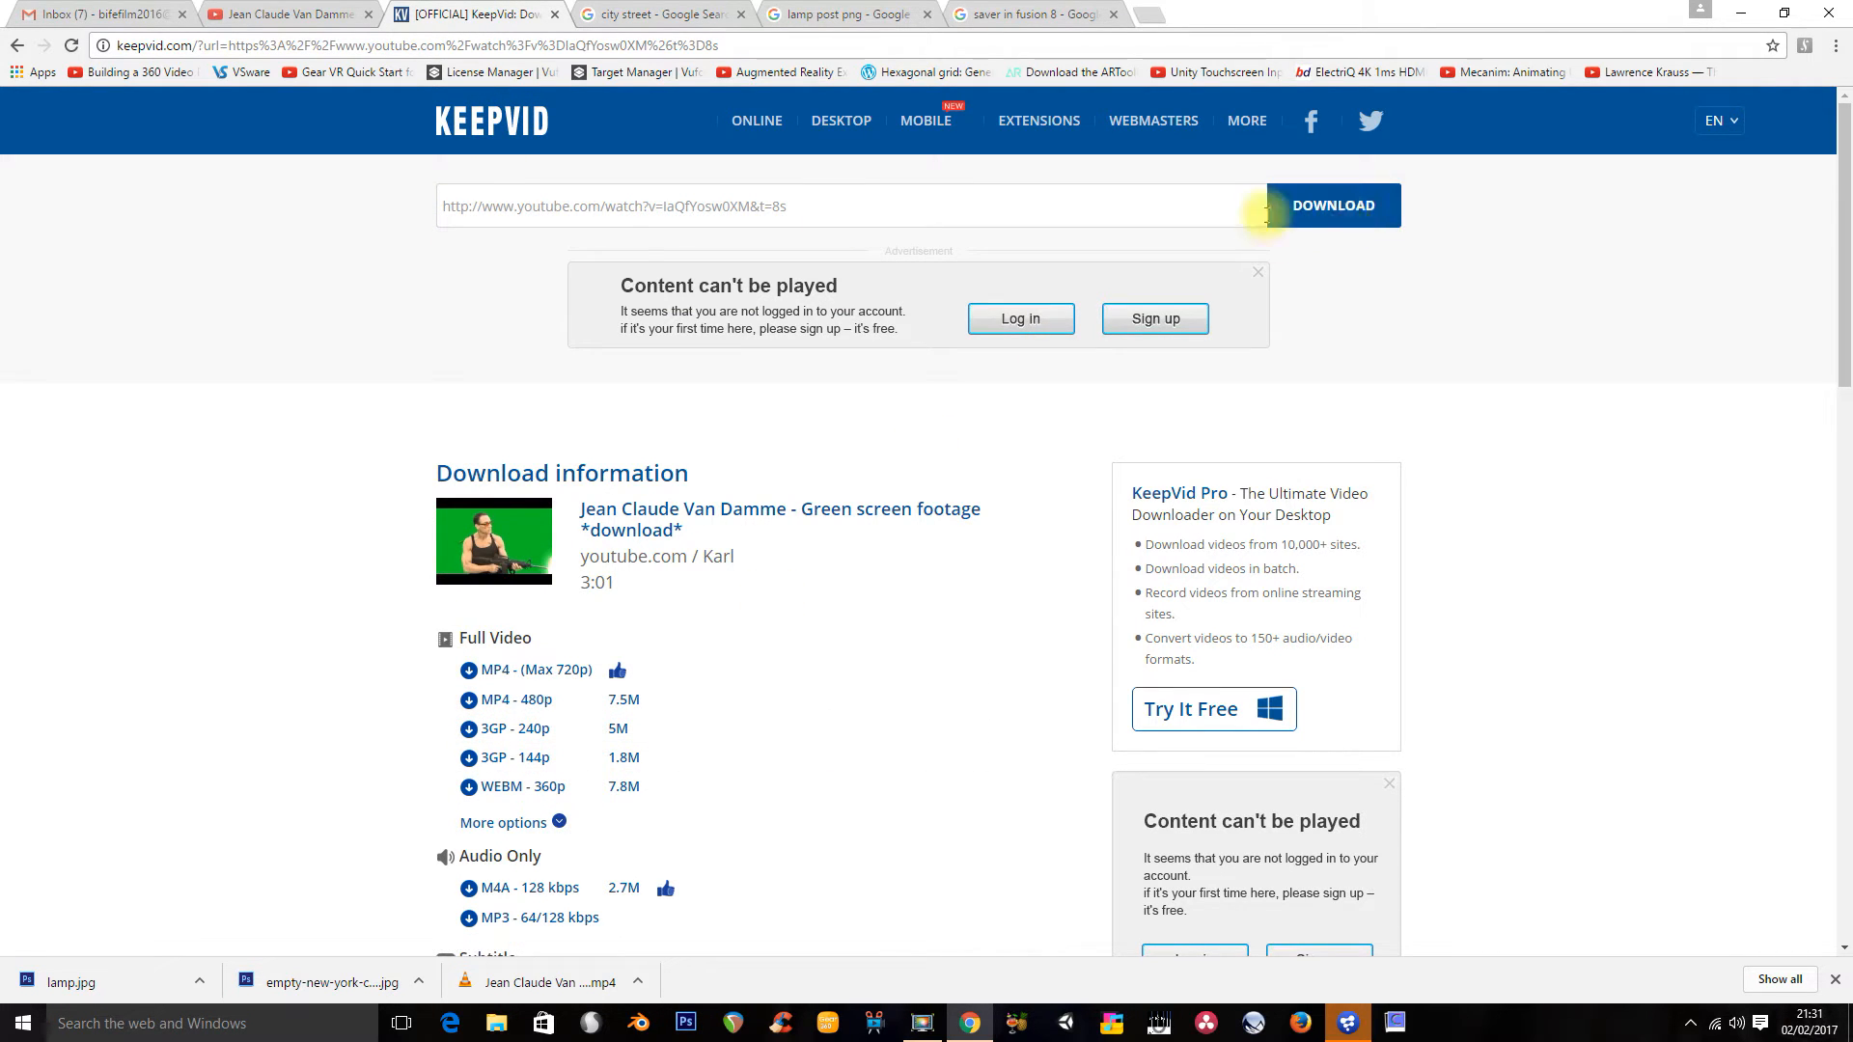
{"action": "left_click", "coordinate": [664, 11]}
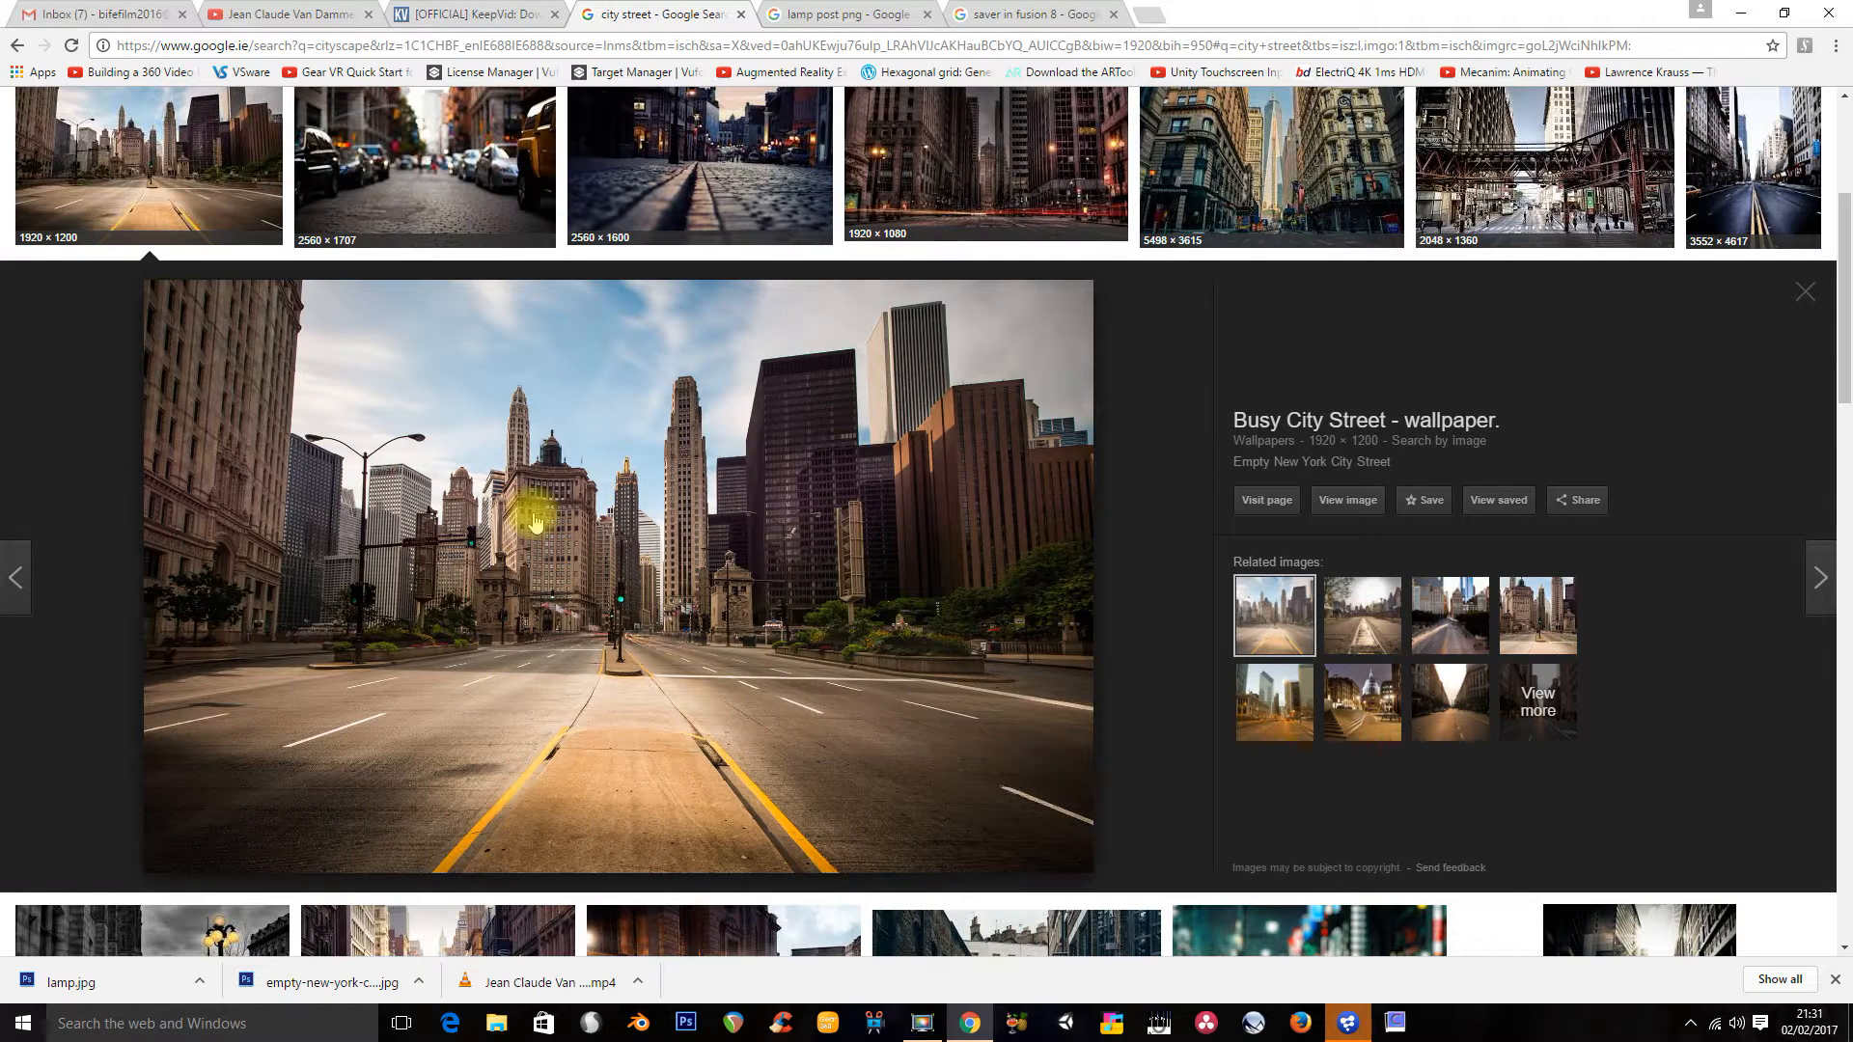
{"action": "left_click", "coordinate": [838, 13]}
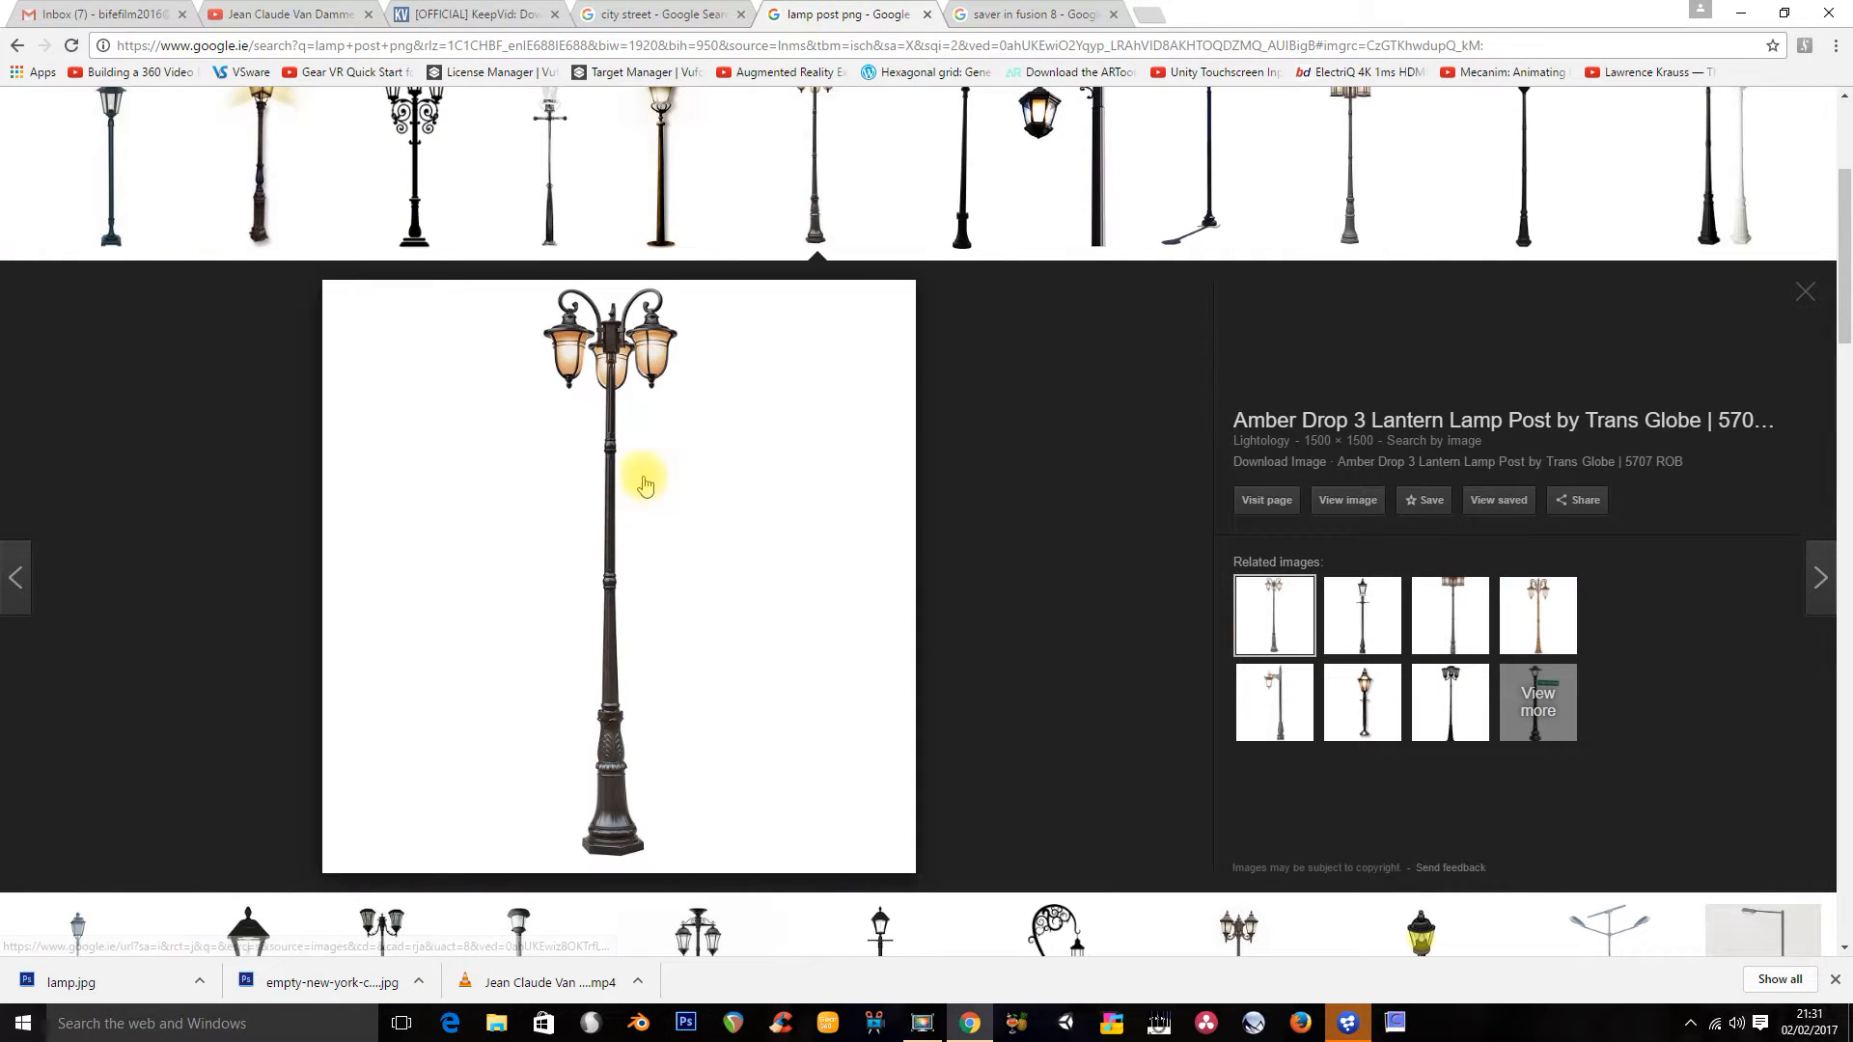
{"action": "left_click", "coordinate": [1743, 11]}
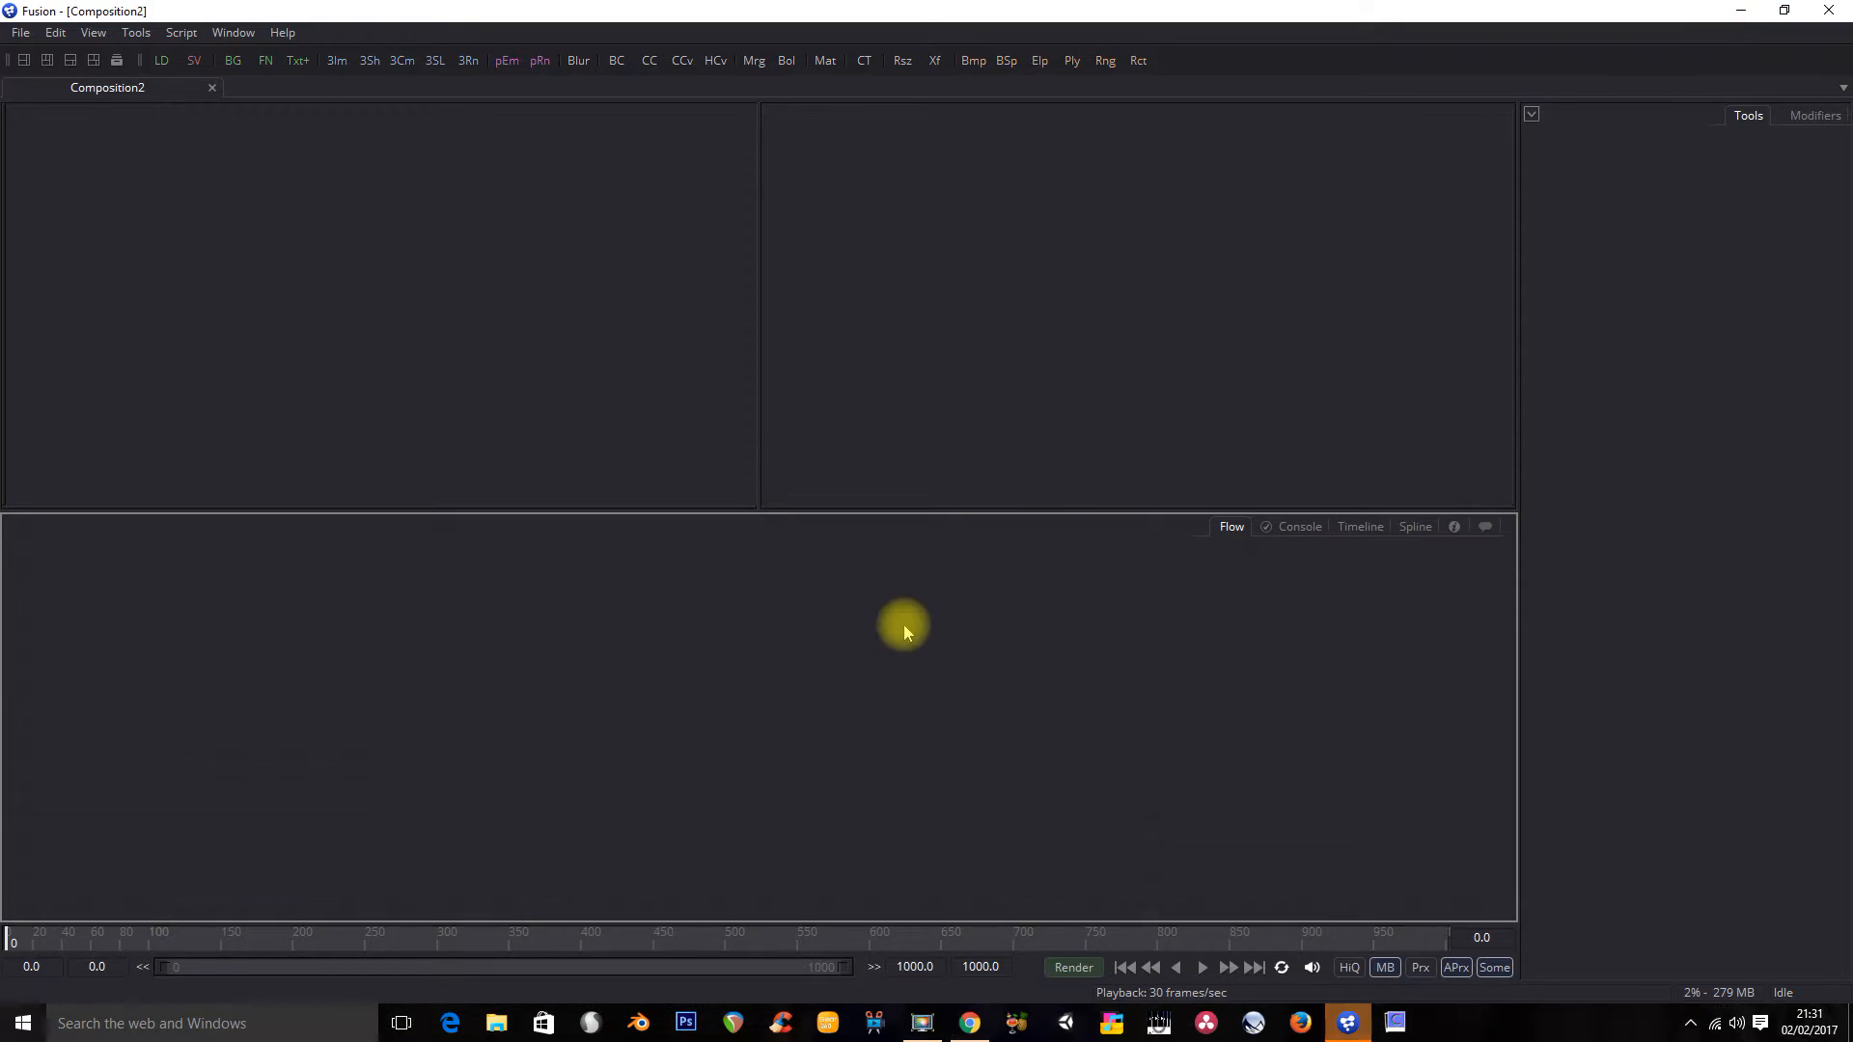
Step: Add a Loader to the flow and load the Jean Claude Van Damme green screen footage MP4 from the Desktop
{"action": "right_click", "coordinate": [427, 566]}
{"action": "mouse_move", "coordinate": [525, 578]}
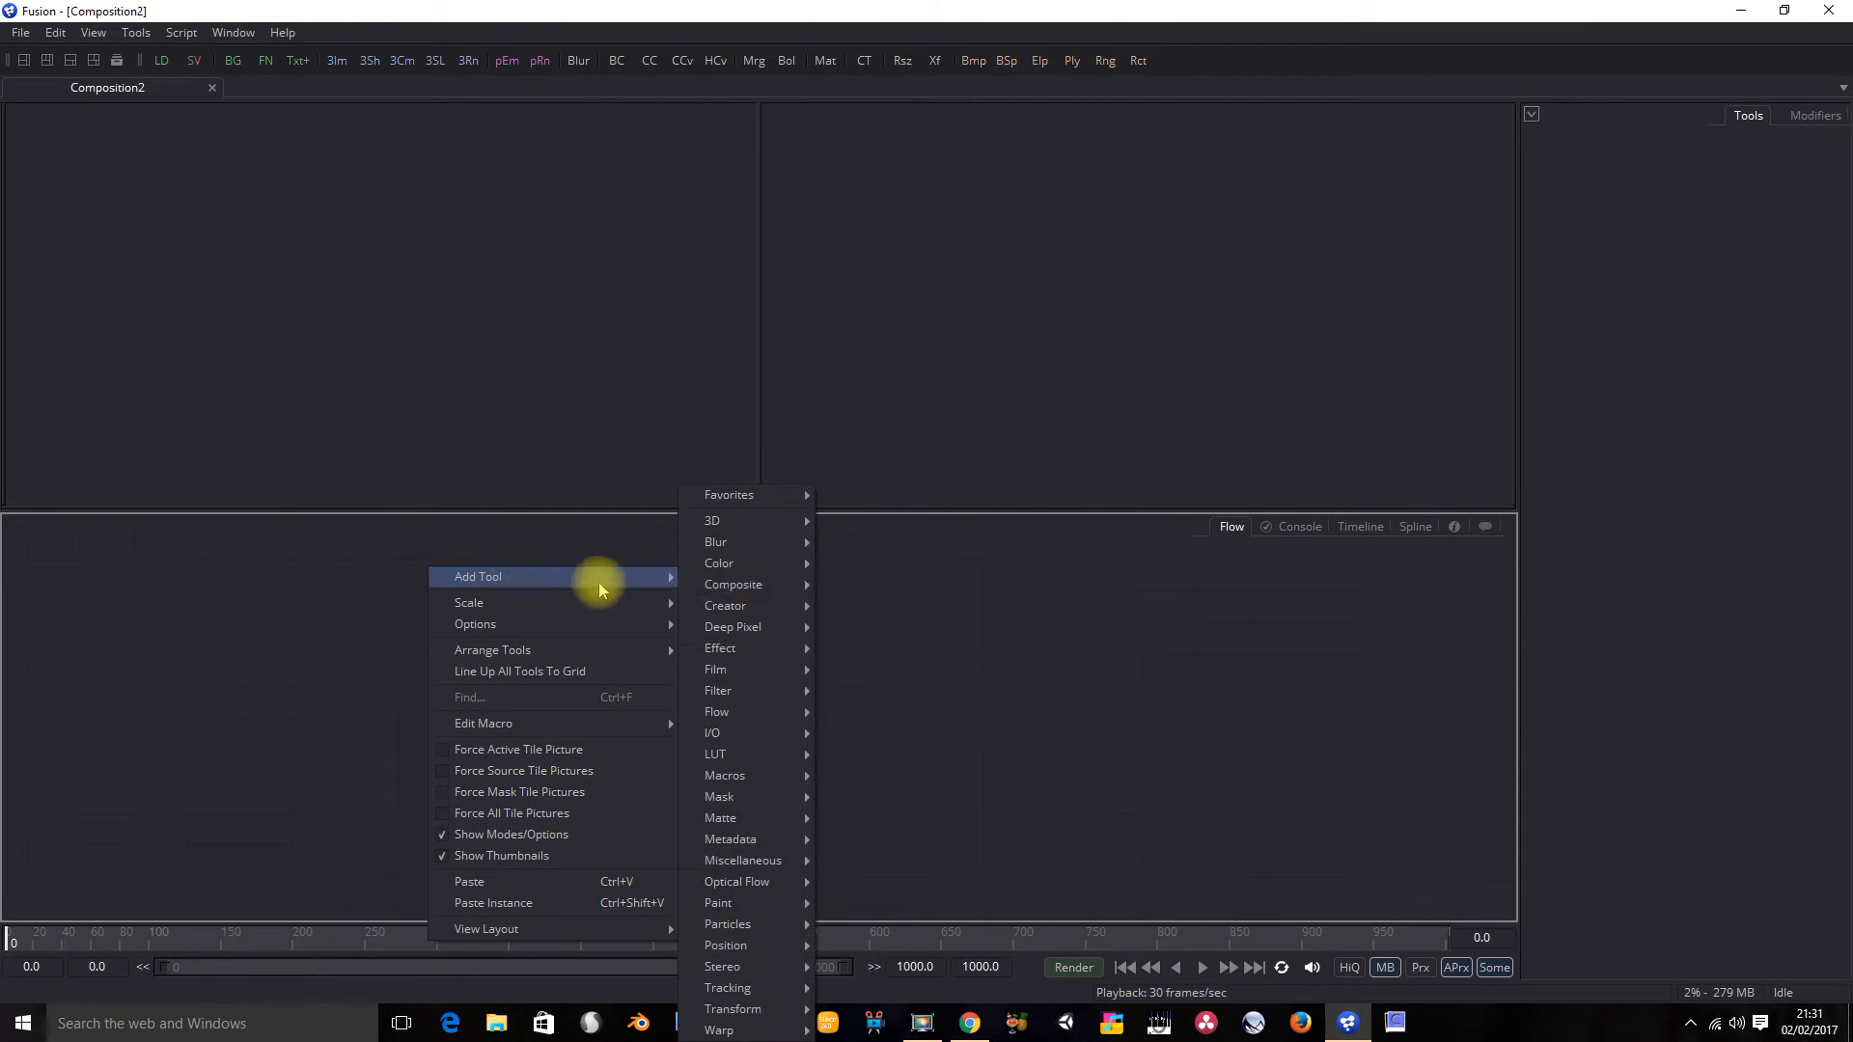
{"action": "mouse_move", "coordinate": [761, 590]}
{"action": "mouse_move", "coordinate": [715, 732]}
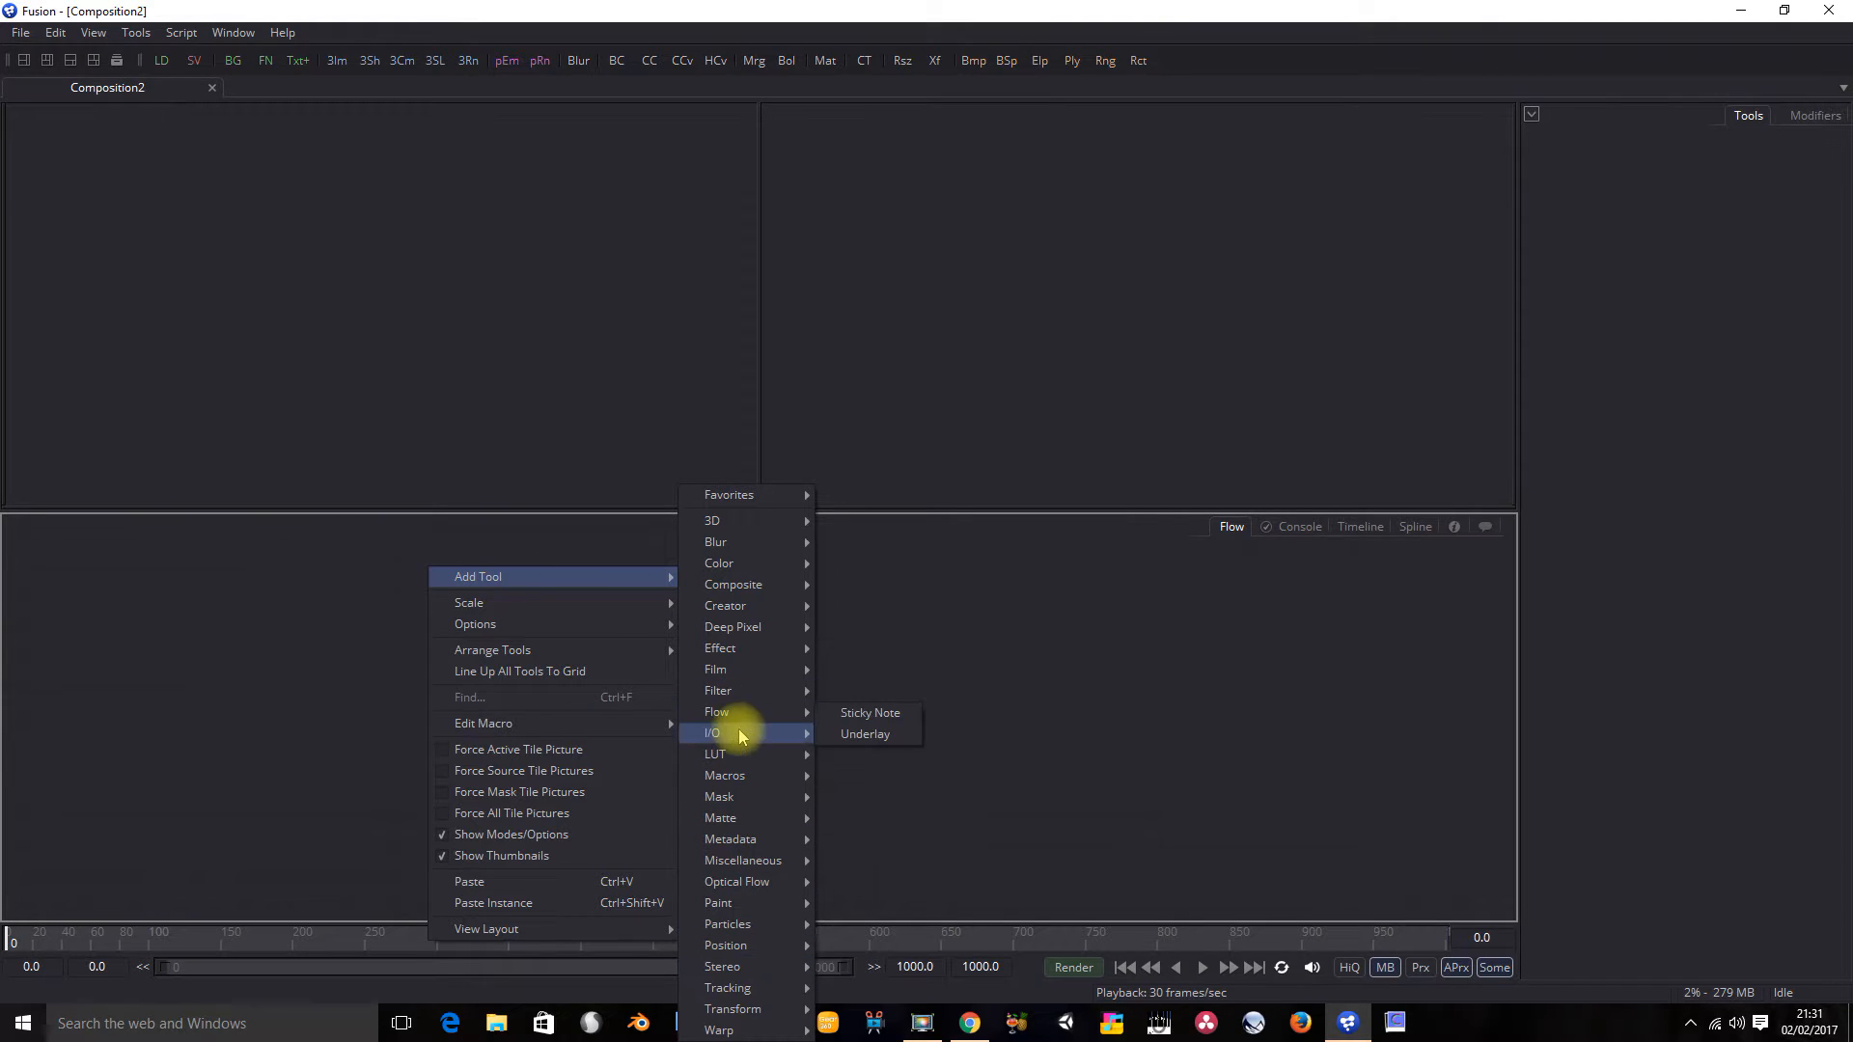
{"action": "left_click", "coordinate": [864, 735]}
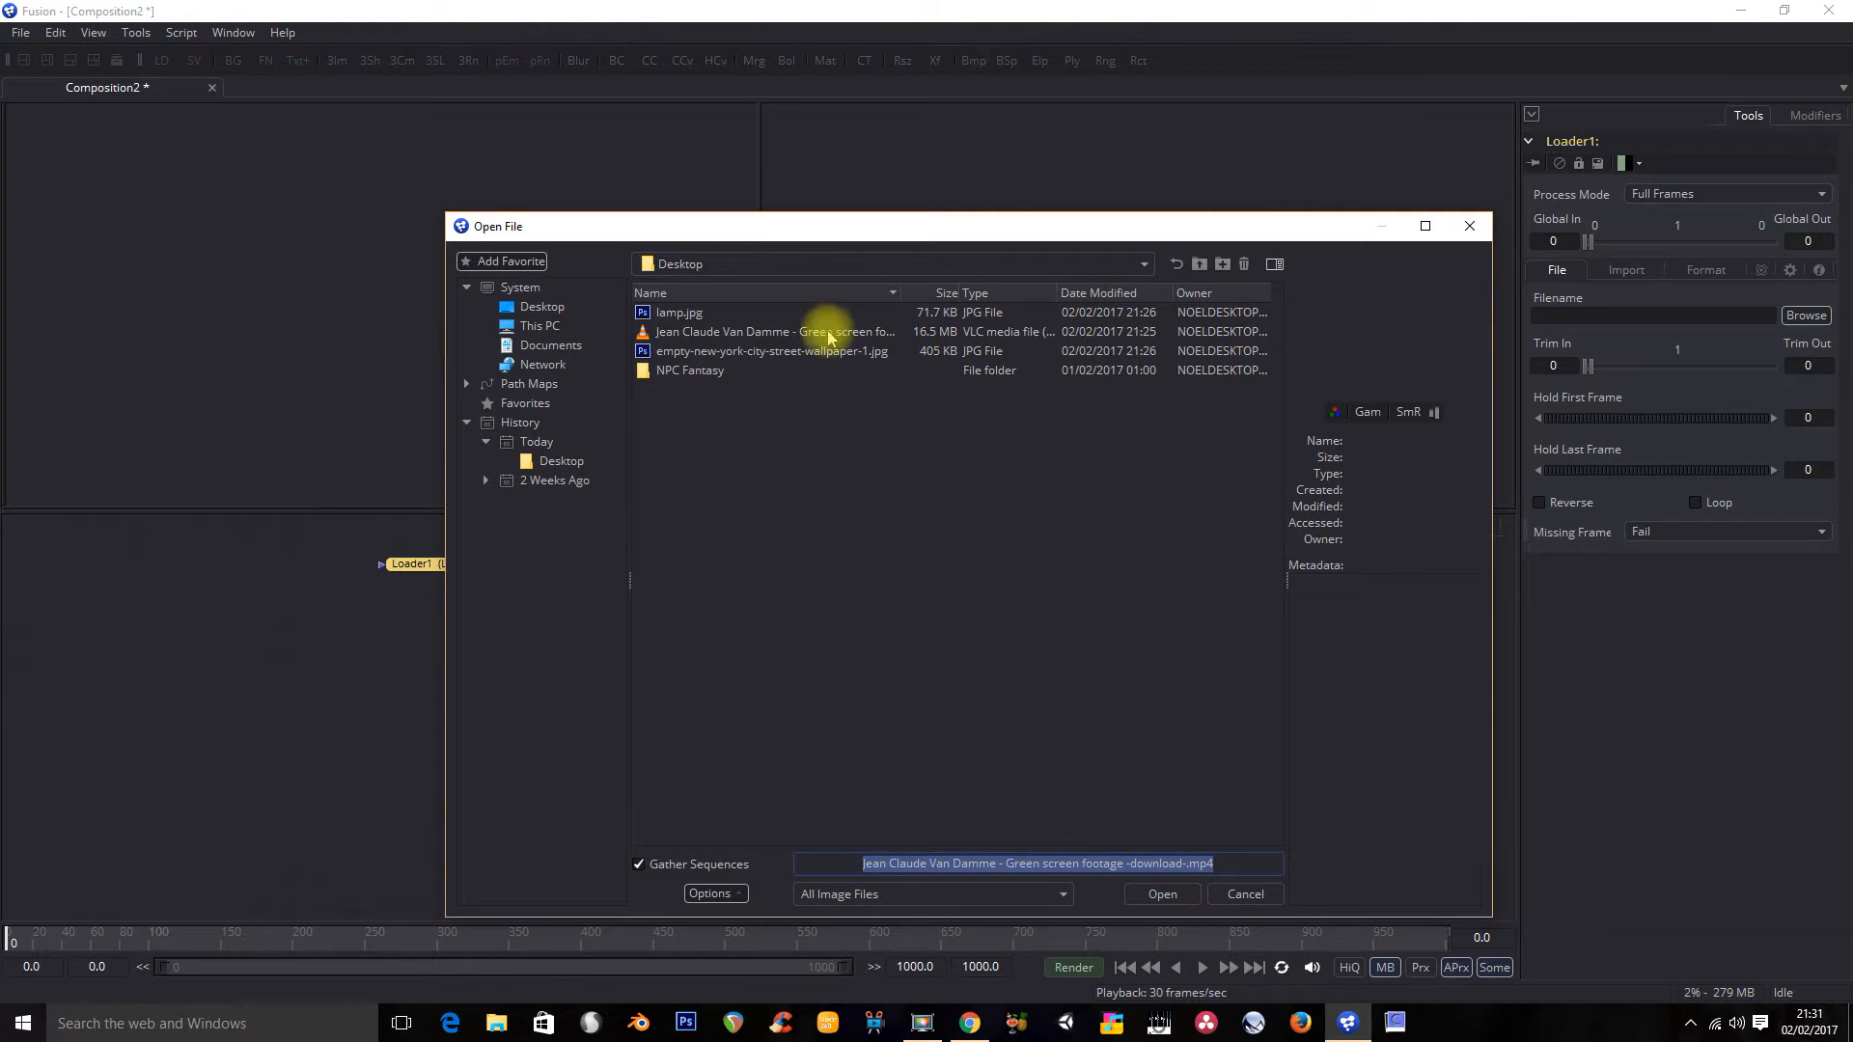
{"action": "left_click", "coordinate": [781, 336]}
{"action": "left_click", "coordinate": [1163, 895]}
Step: Display the green screen footage loader in the left viewer and fit the image to that viewer
{"action": "right_click", "coordinate": [429, 564]}
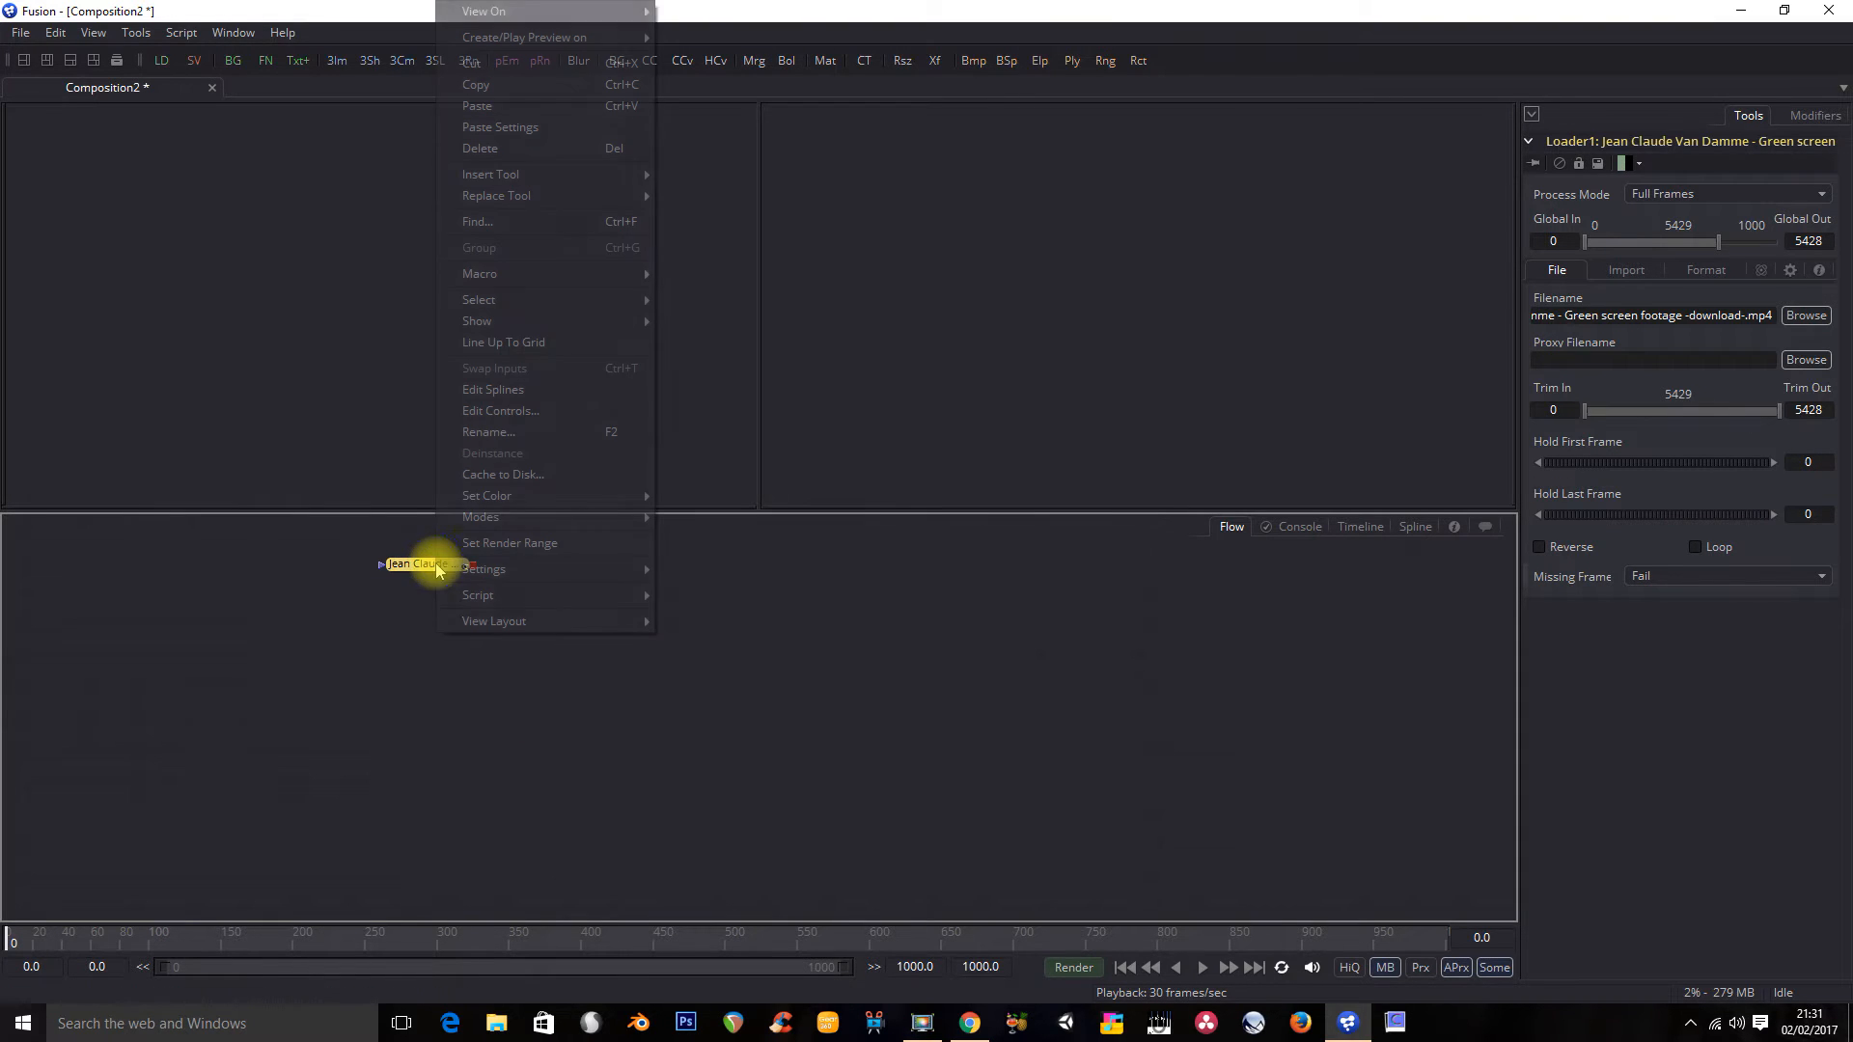
{"action": "mouse_move", "coordinate": [601, 13]}
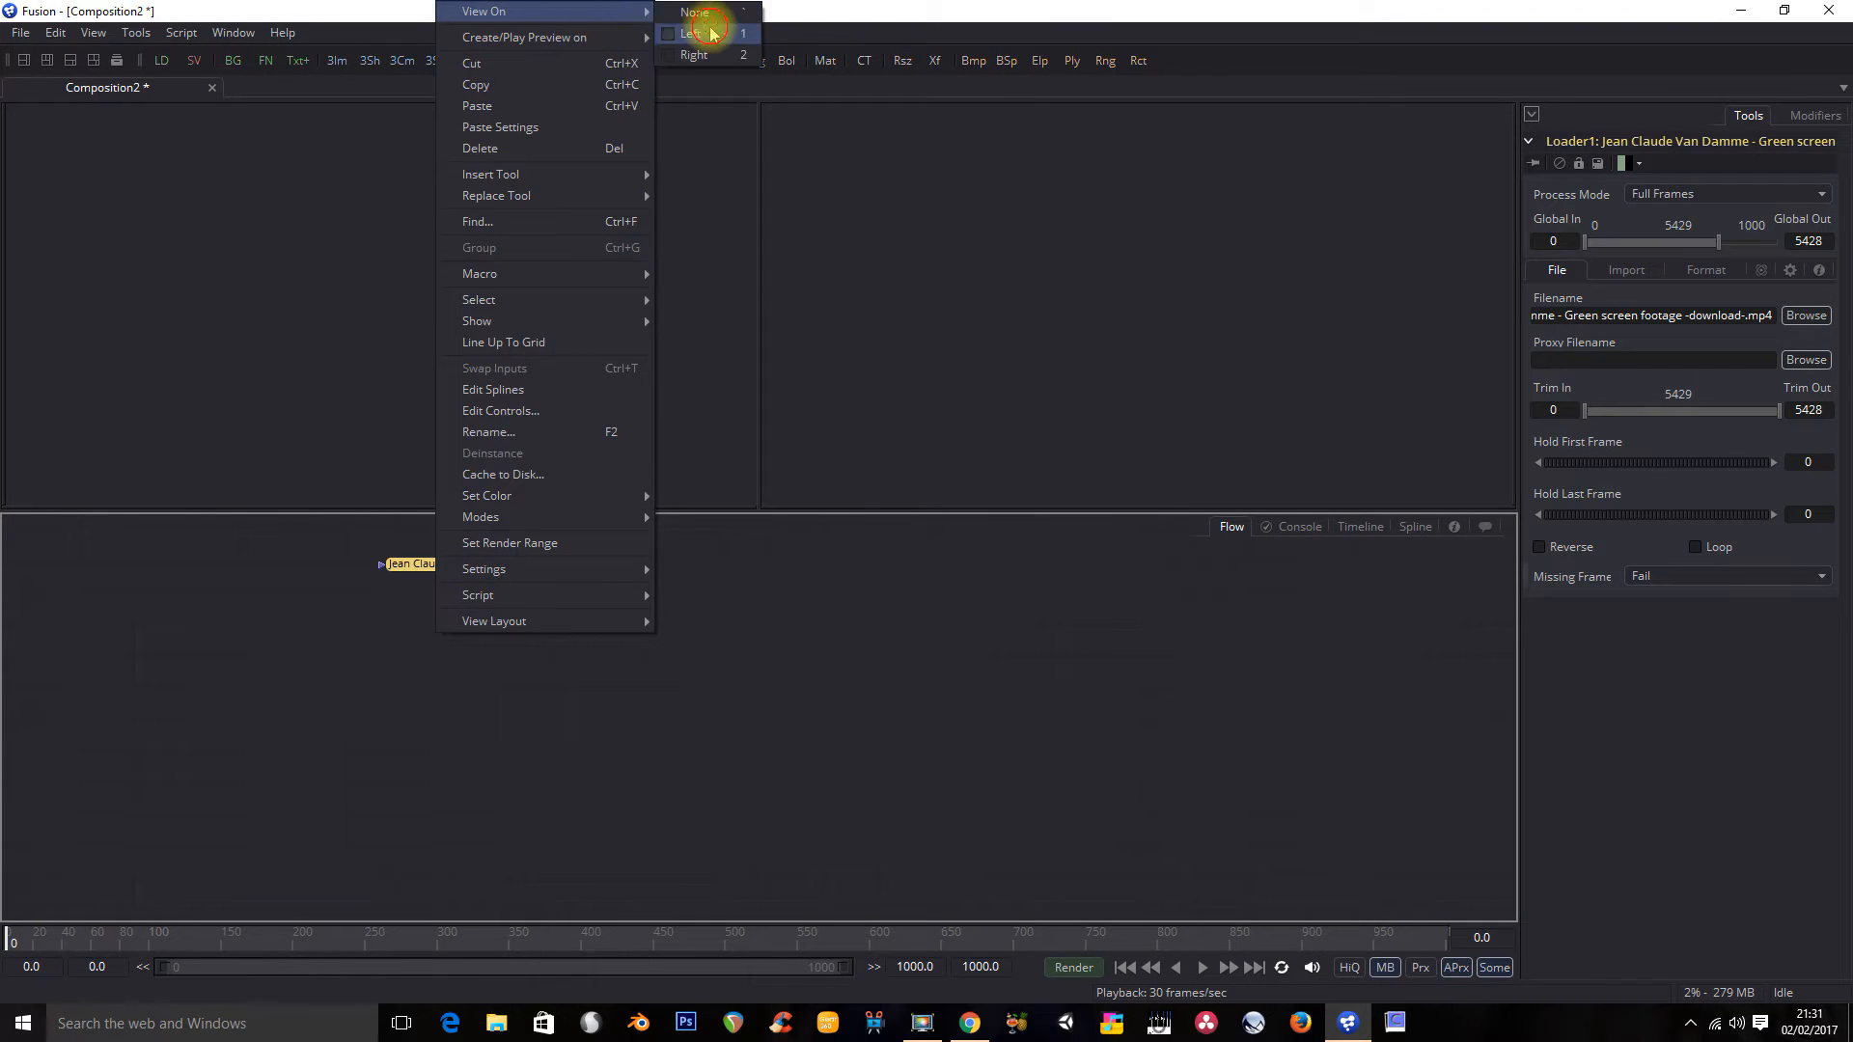
{"action": "left_click", "coordinate": [709, 17]}
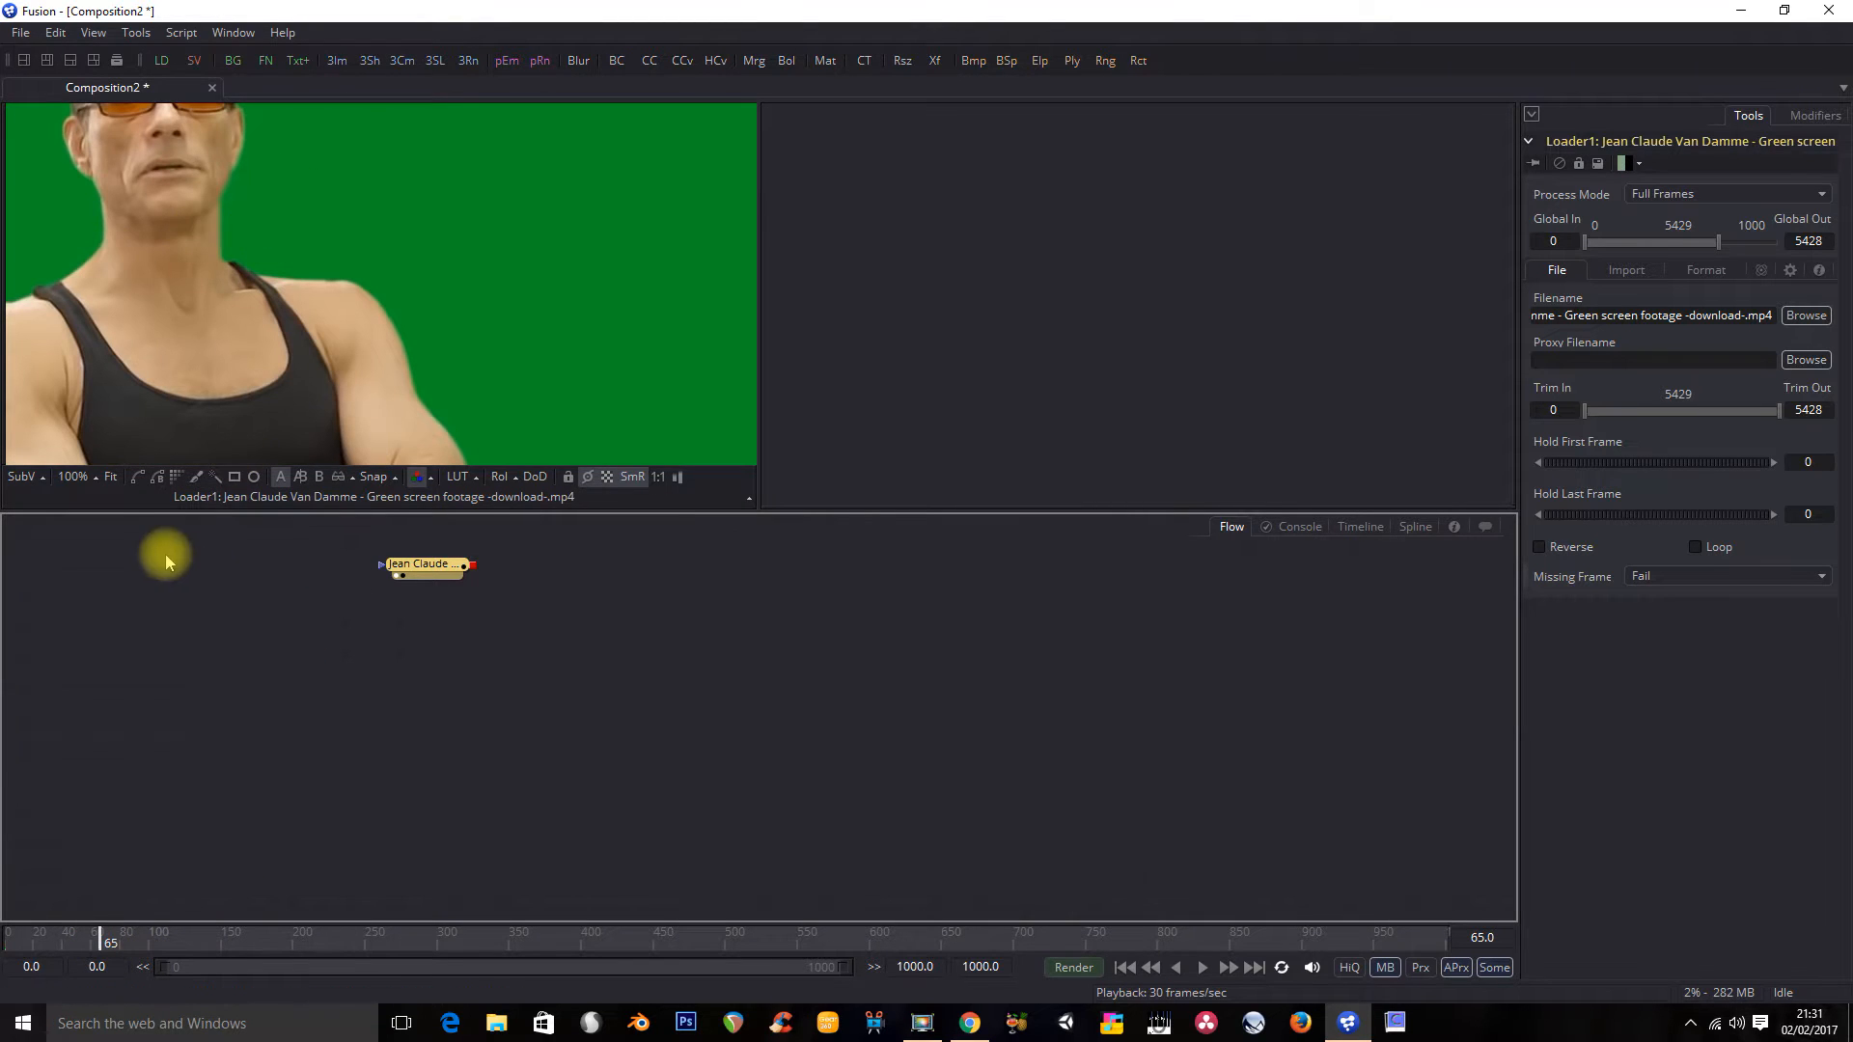
{"action": "left_click", "coordinate": [111, 477]}
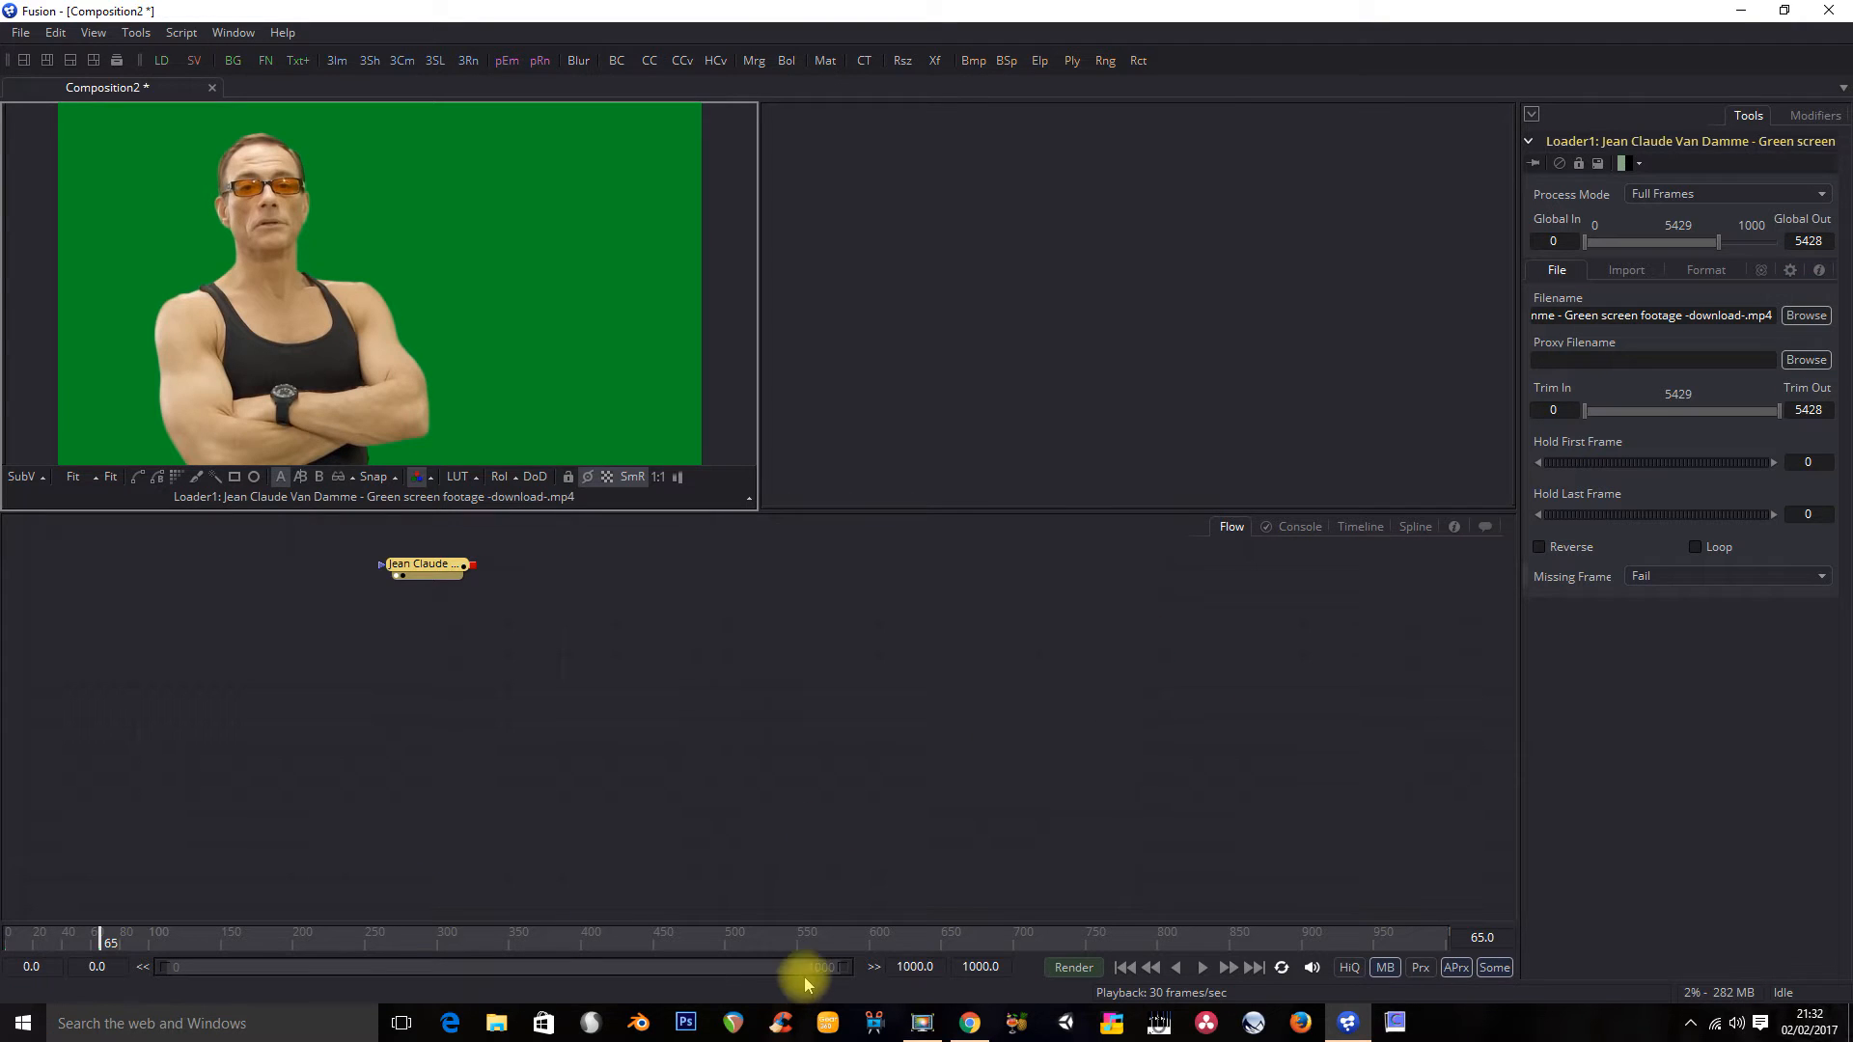
Step: Review the YouTube green screen video in Chrome around 0:52, and the footage loader's format and import settings in Fusion
{"action": "left_click", "coordinate": [969, 1023]}
{"action": "left_click", "coordinate": [307, 14]}
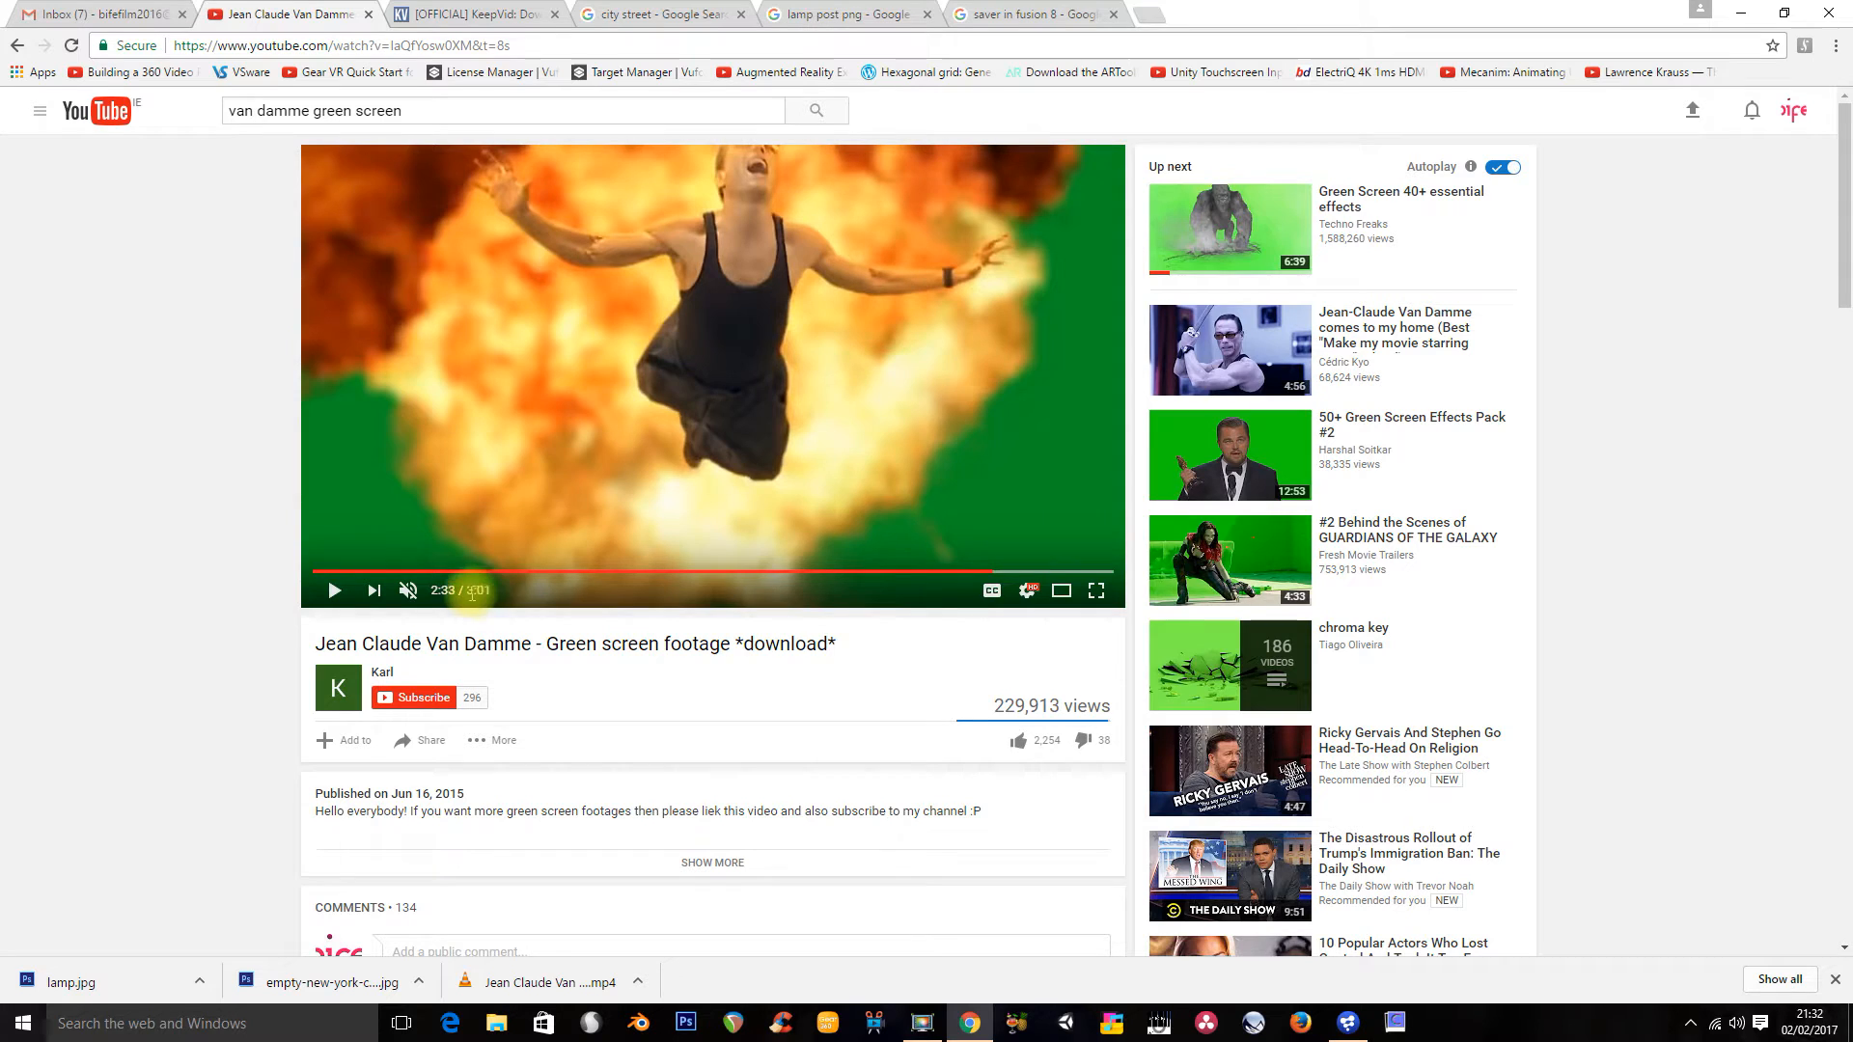
{"action": "left_click_drag", "start_coordinate": [1014, 571], "coordinate": [545, 571]}
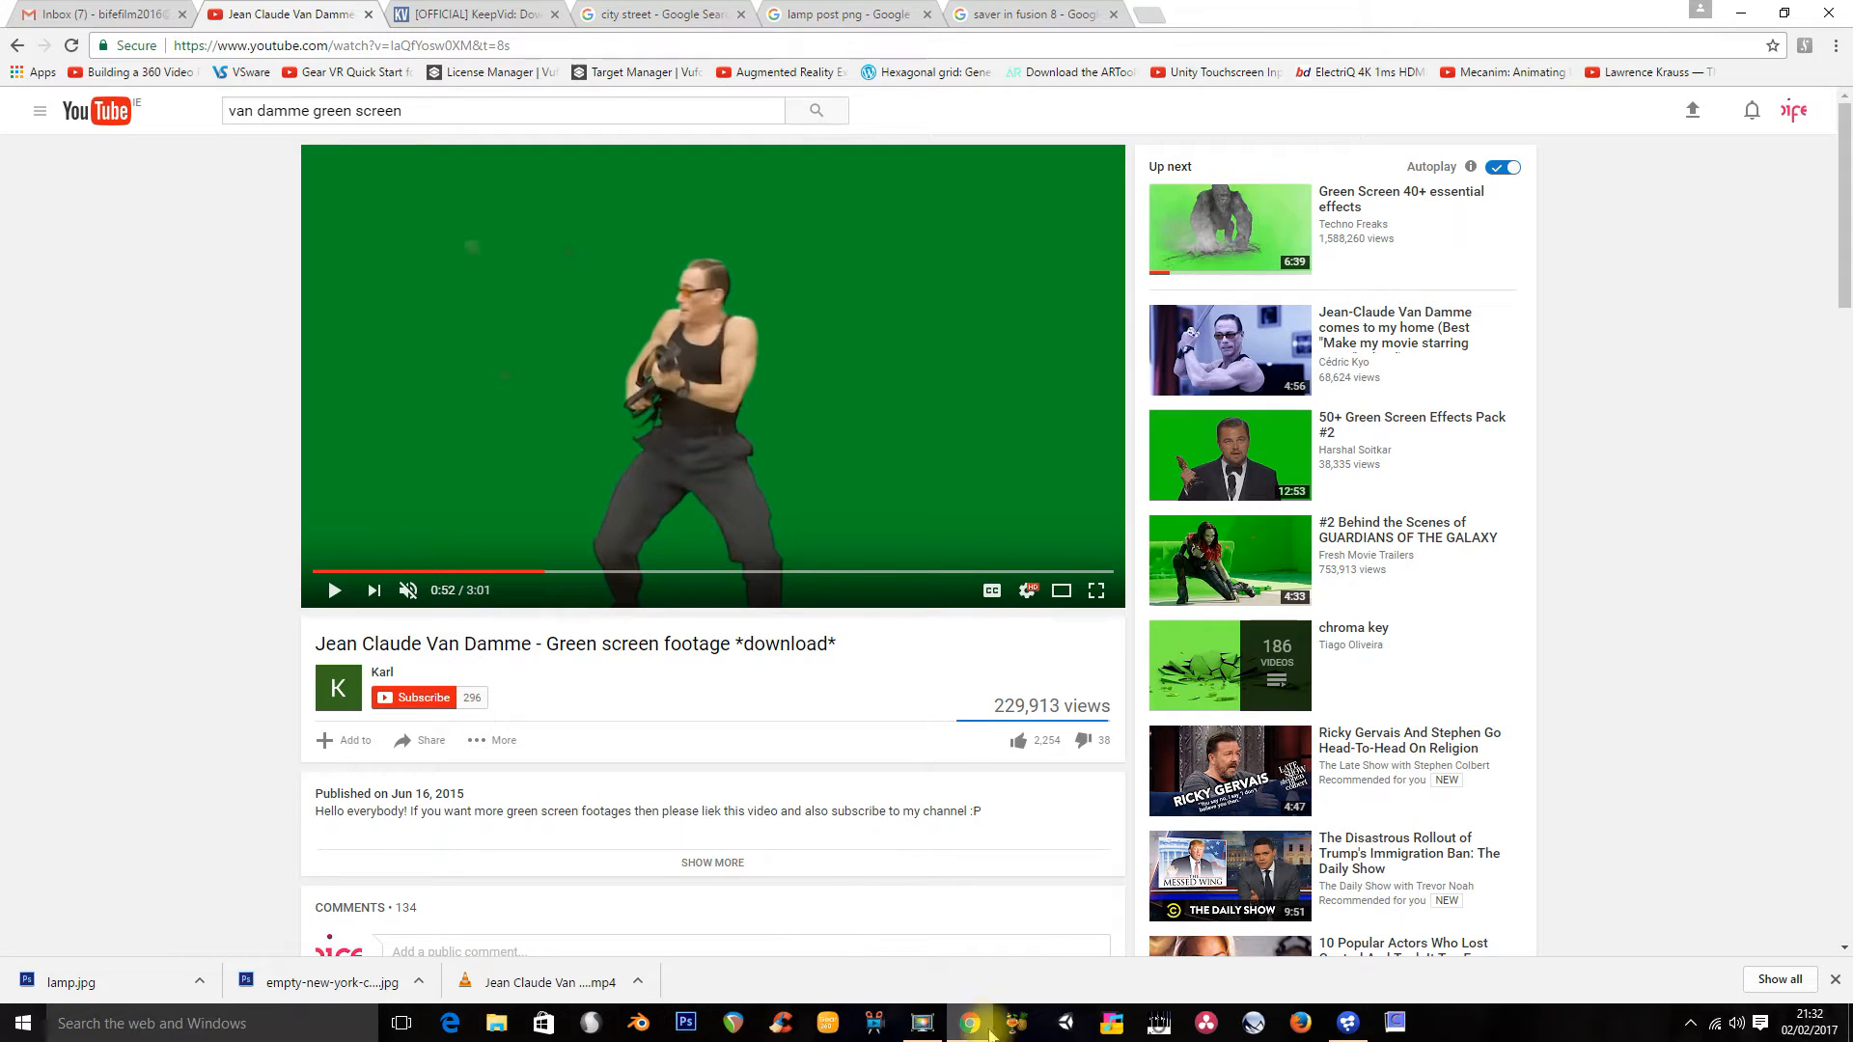
{"action": "left_click", "coordinate": [1348, 1023]}
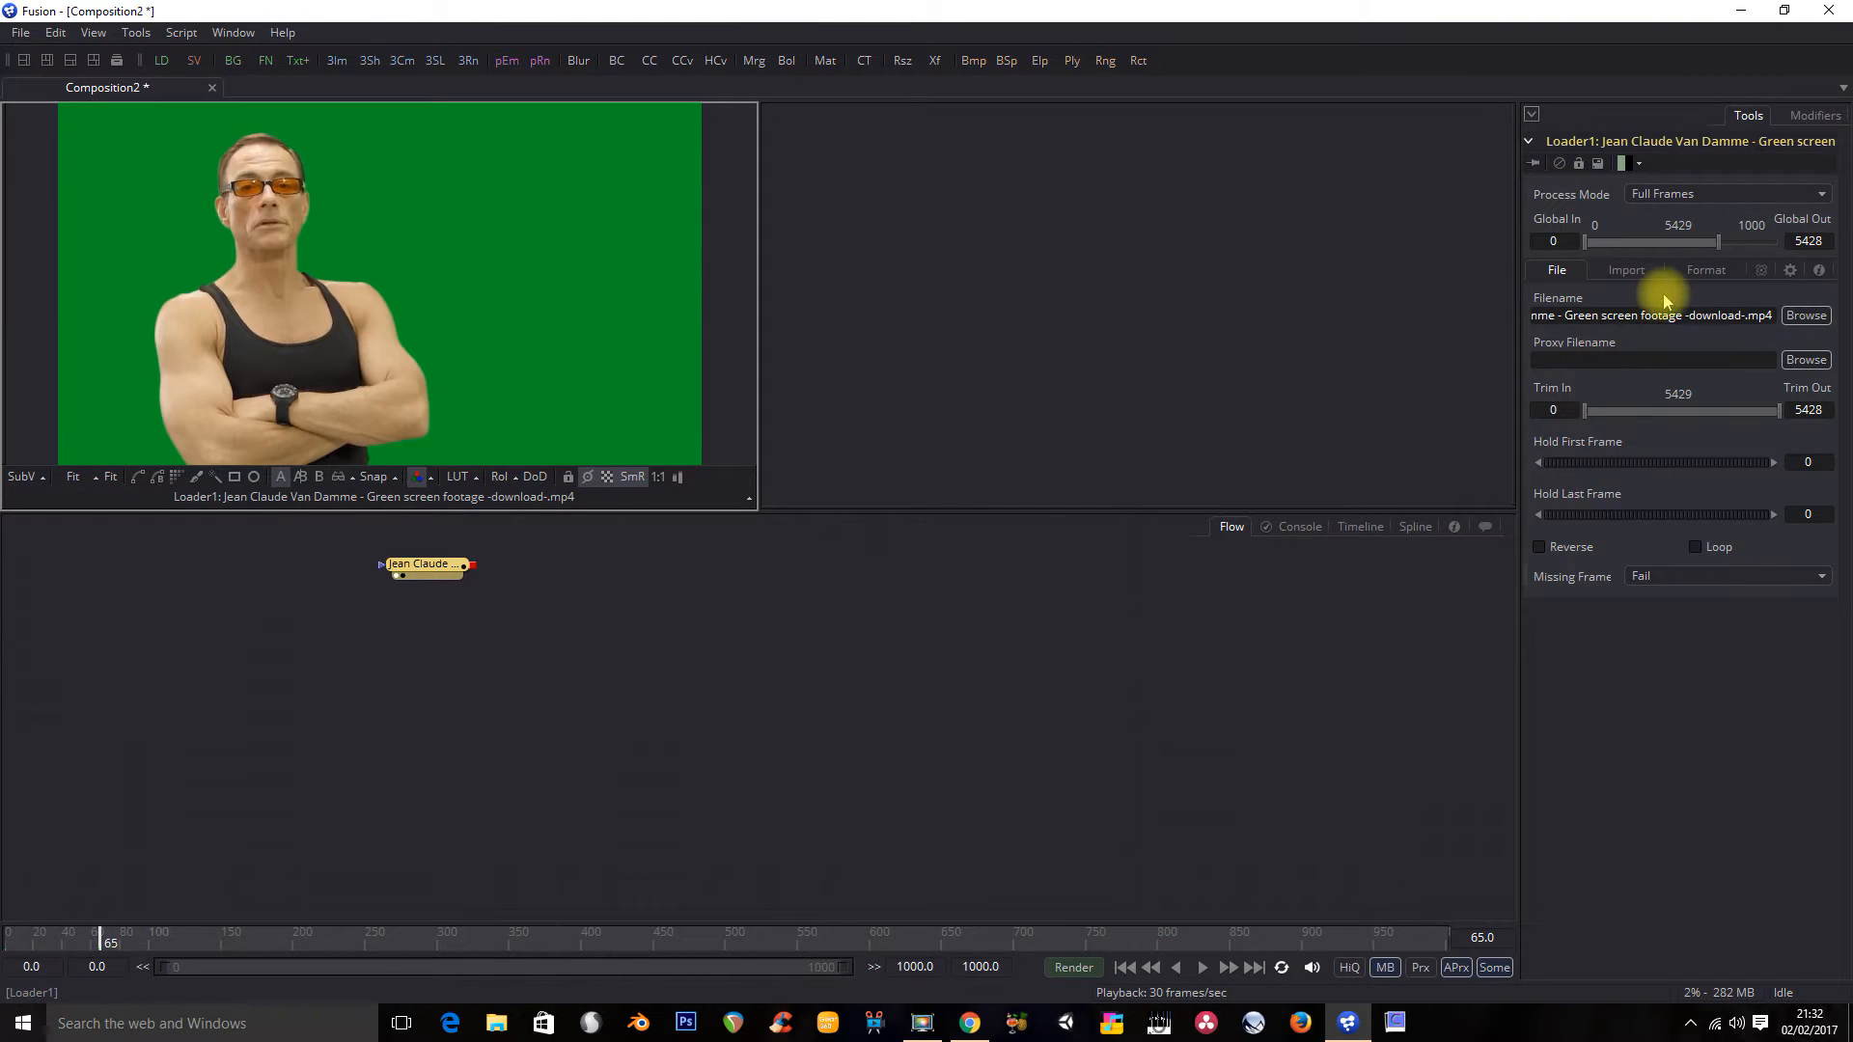
{"action": "left_click", "coordinate": [1705, 273]}
{"action": "left_click", "coordinate": [1631, 271]}
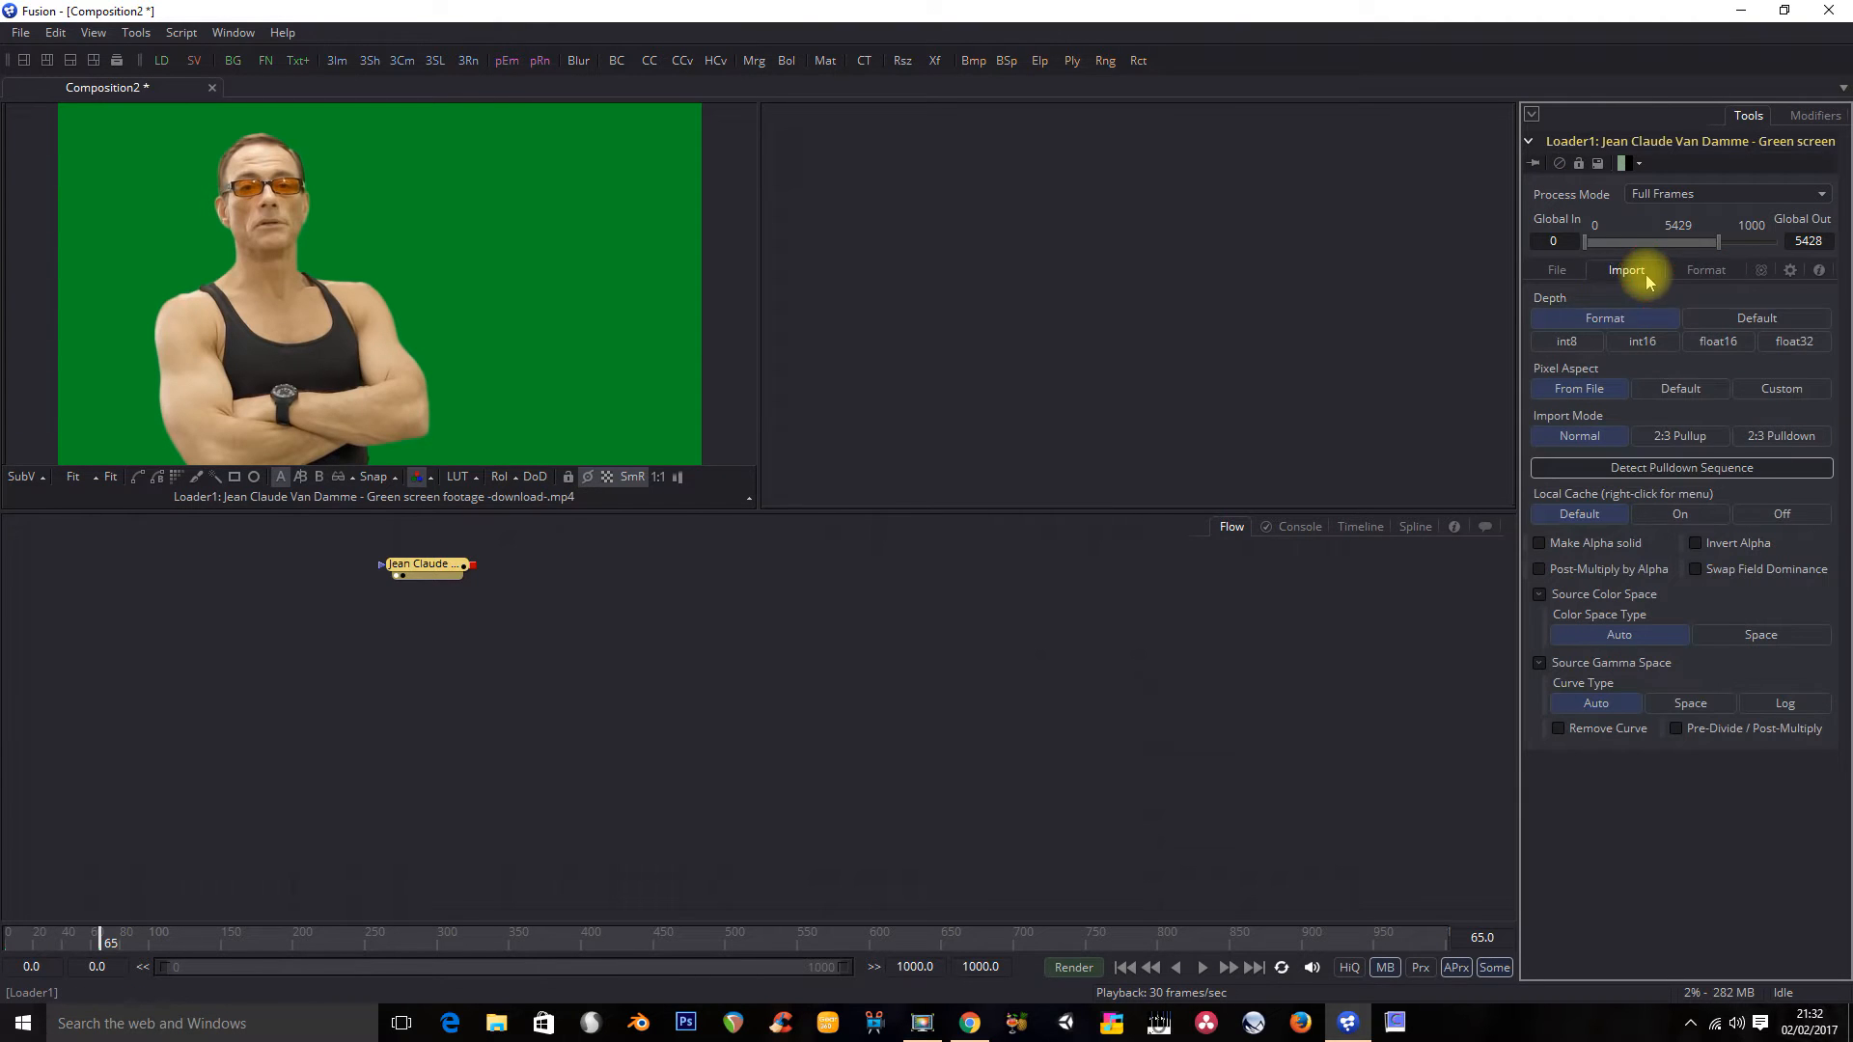
{"action": "left_click", "coordinate": [1559, 270]}
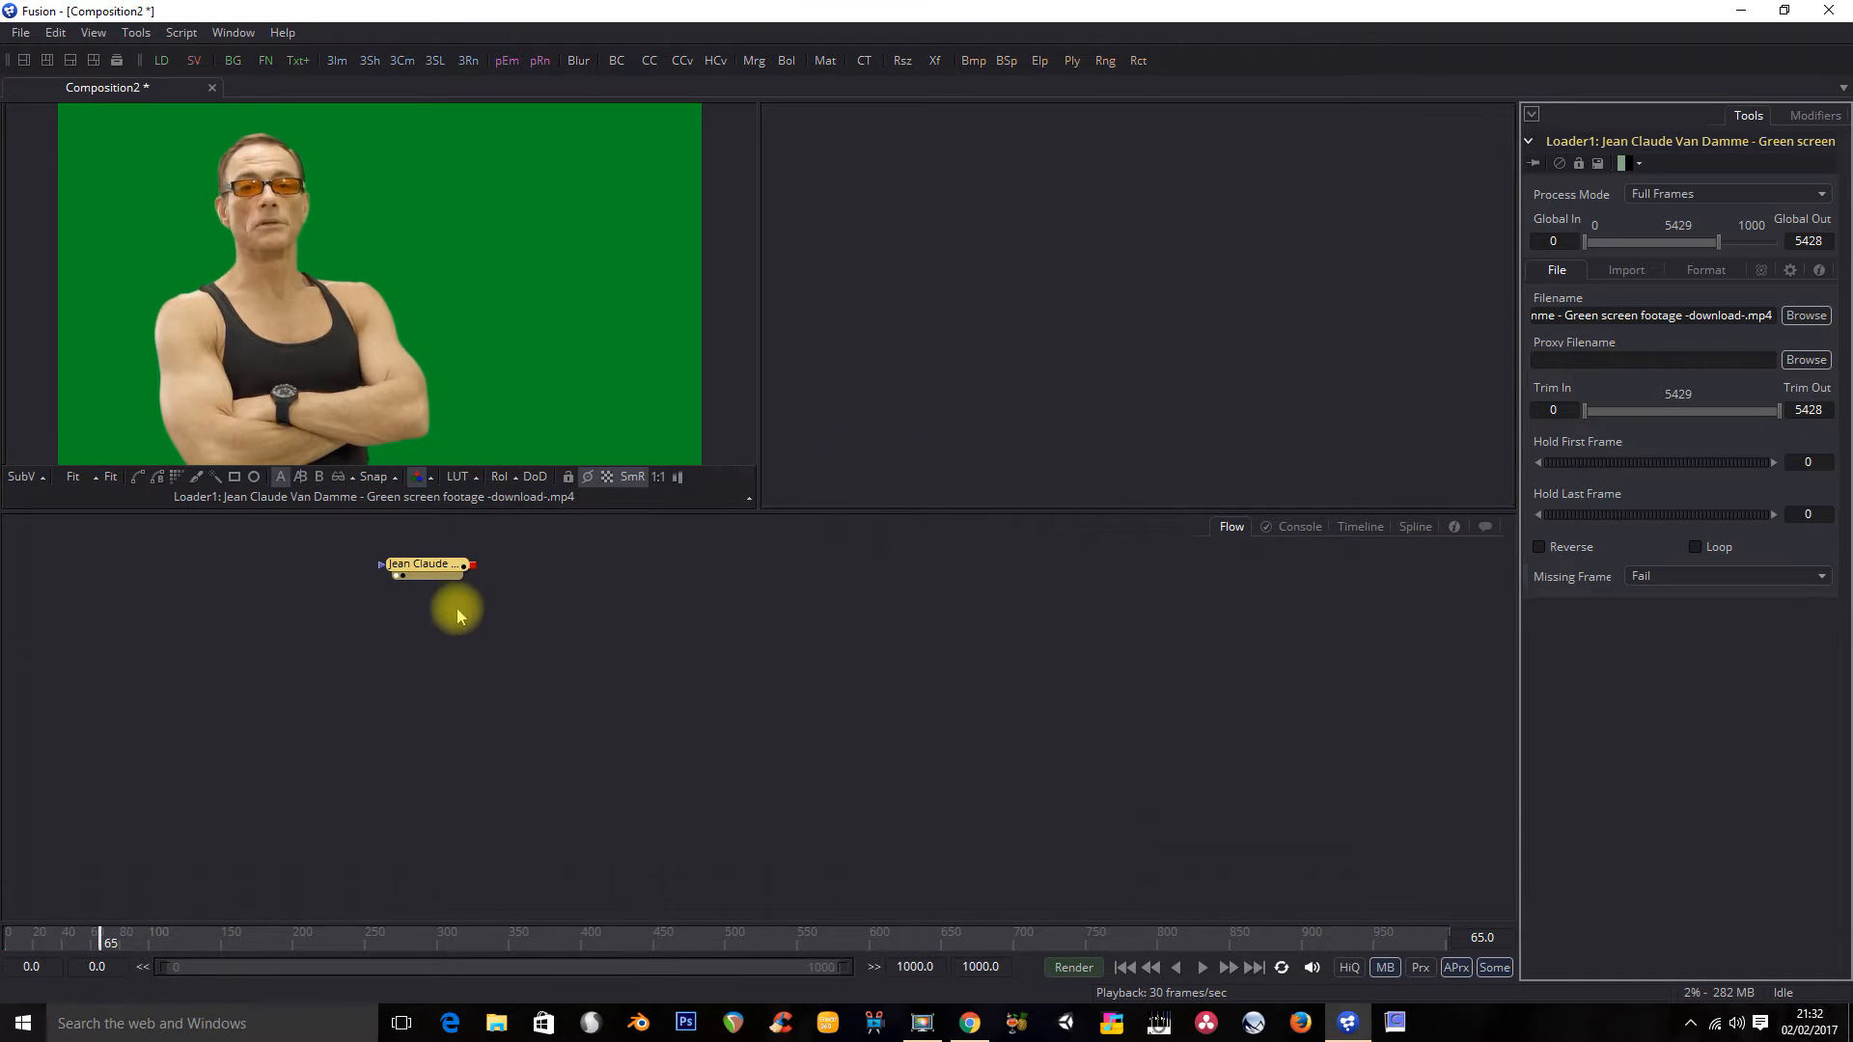
Step: Add a second Loader beside the footage loader and load empty-new-york-city-street-wallpaper-1.jpg from the Desktop
{"action": "right_click", "coordinate": [610, 571]}
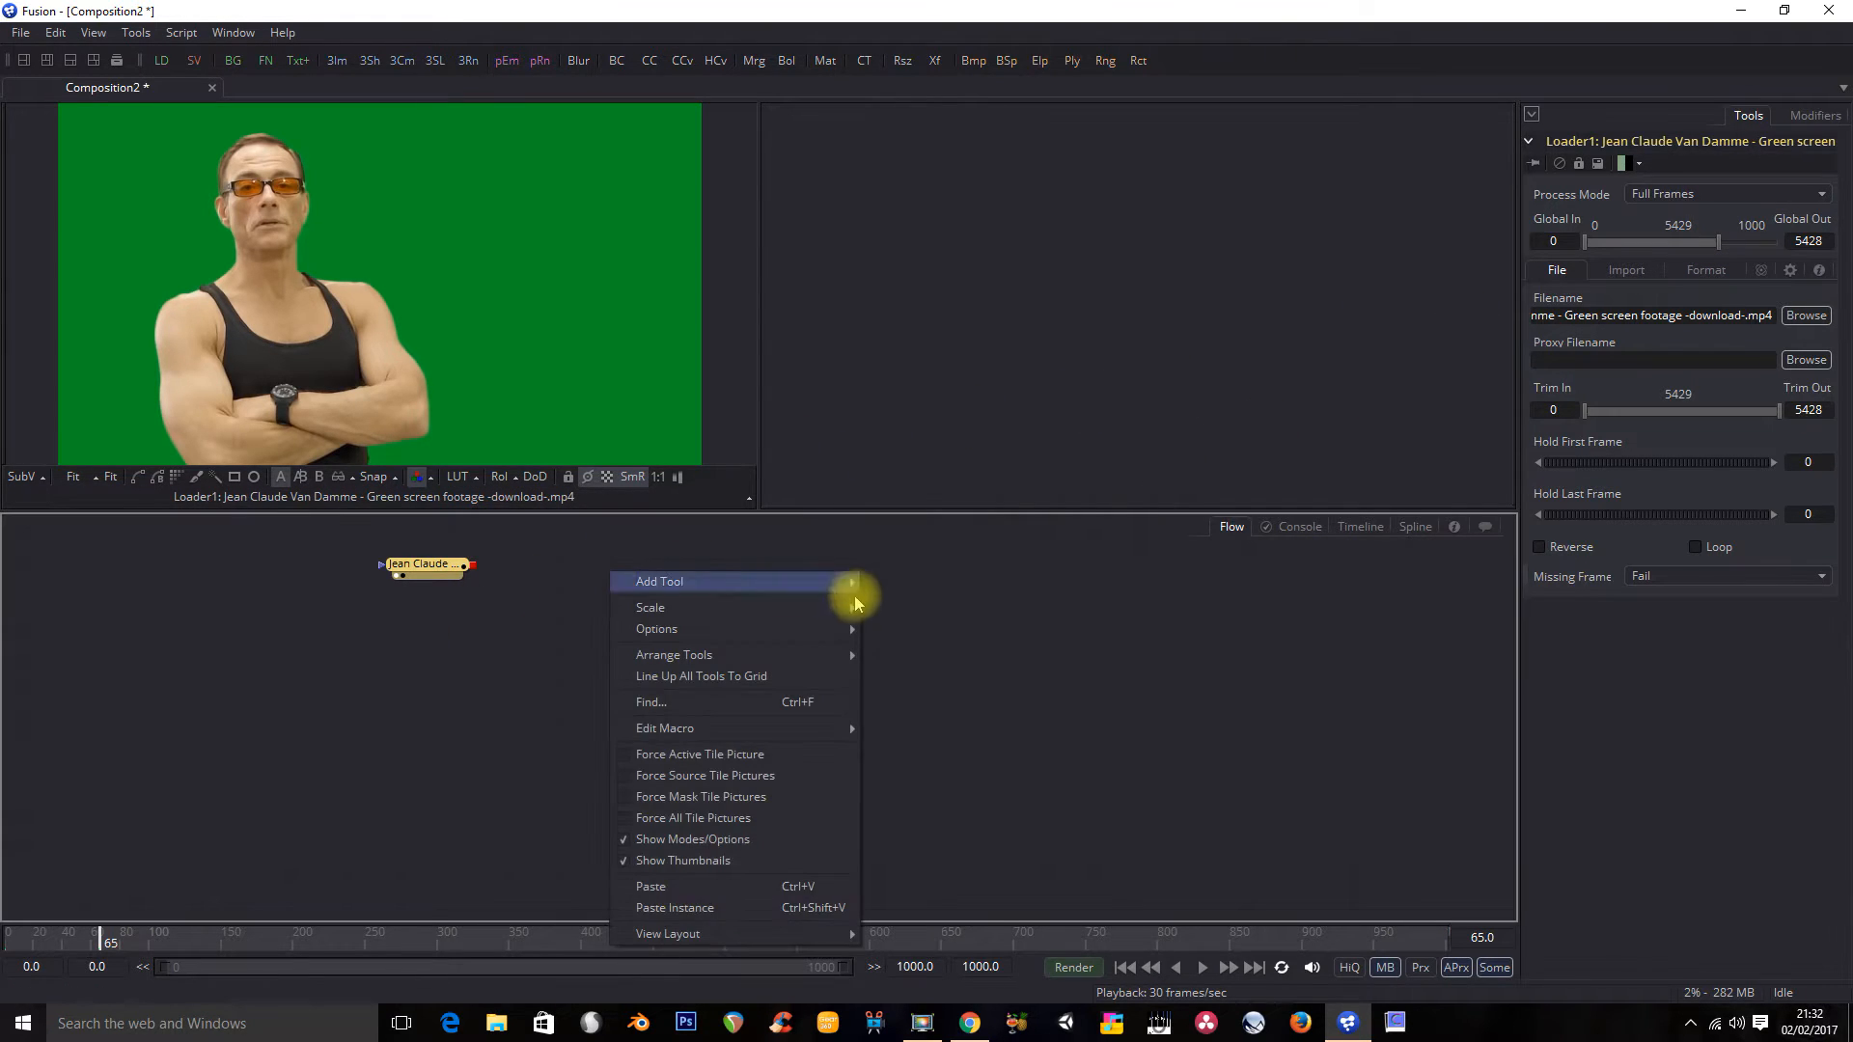
{"action": "mouse_move", "coordinate": [830, 582]}
{"action": "mouse_move", "coordinate": [973, 735]}
{"action": "left_click", "coordinate": [1042, 736]}
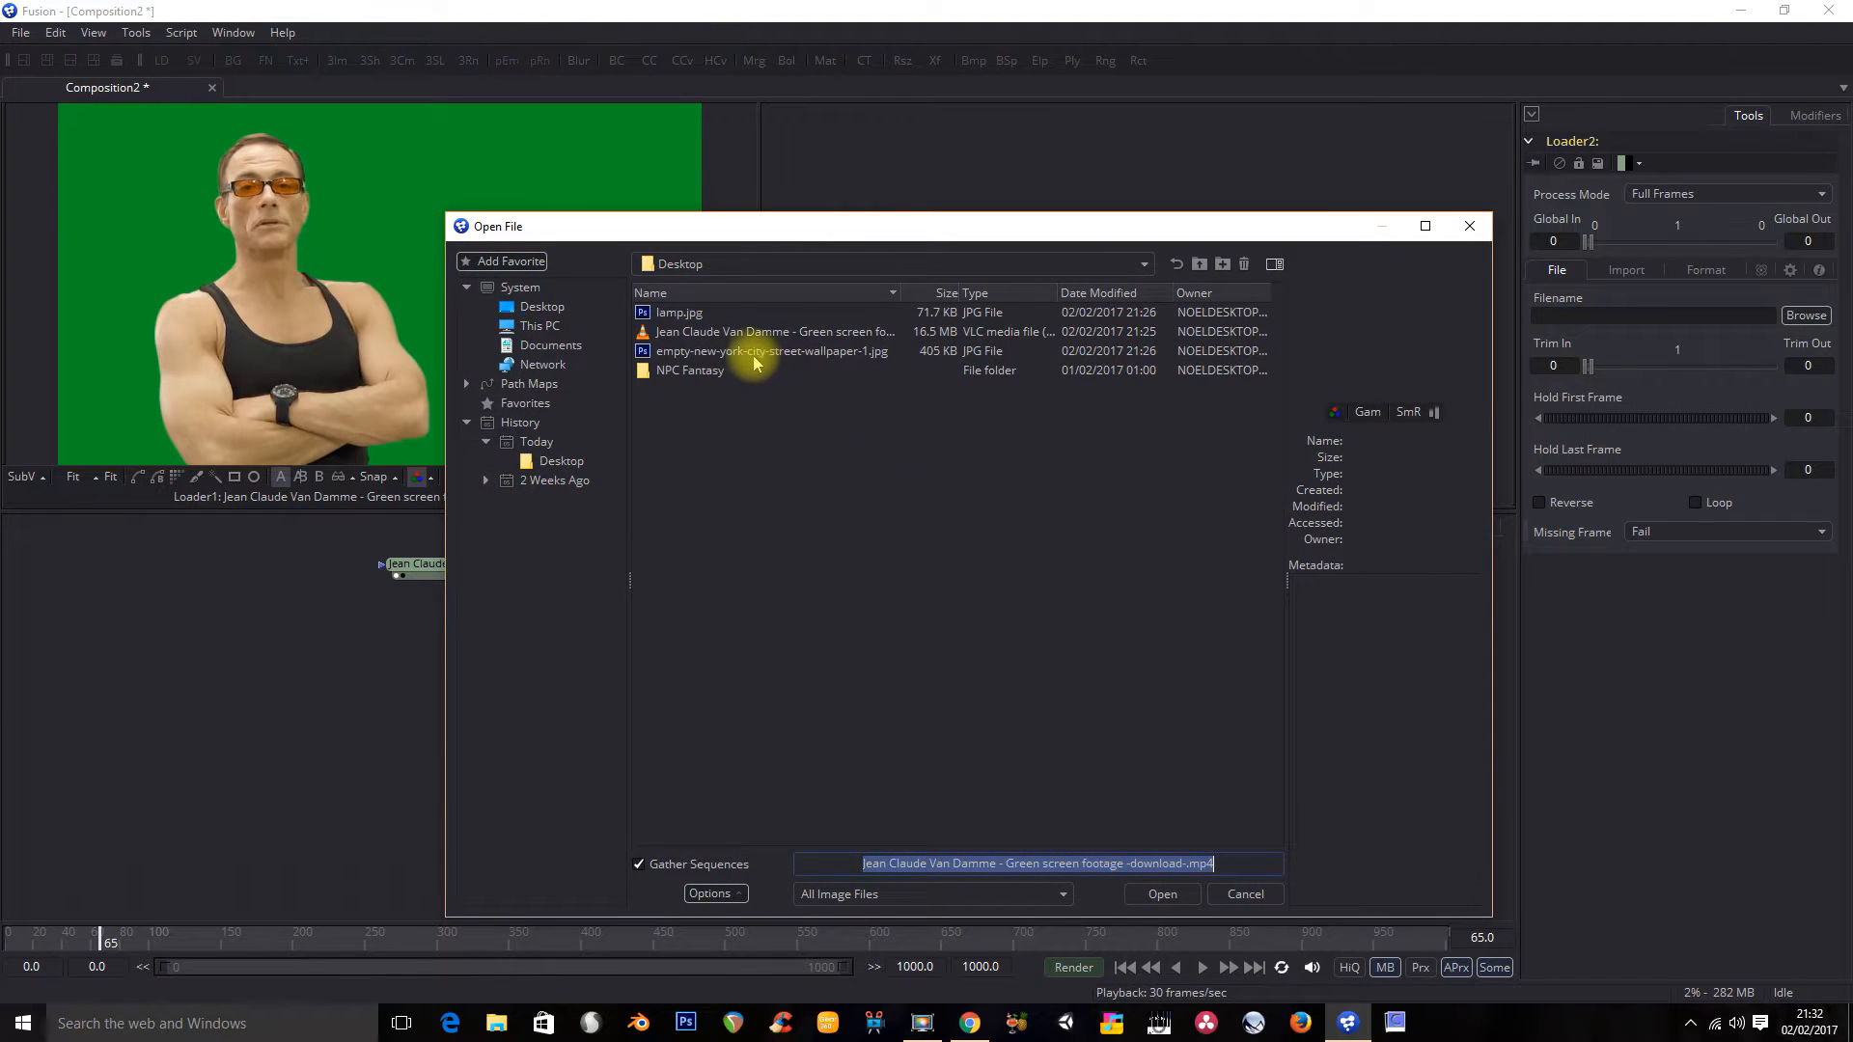
{"action": "left_click", "coordinate": [754, 353]}
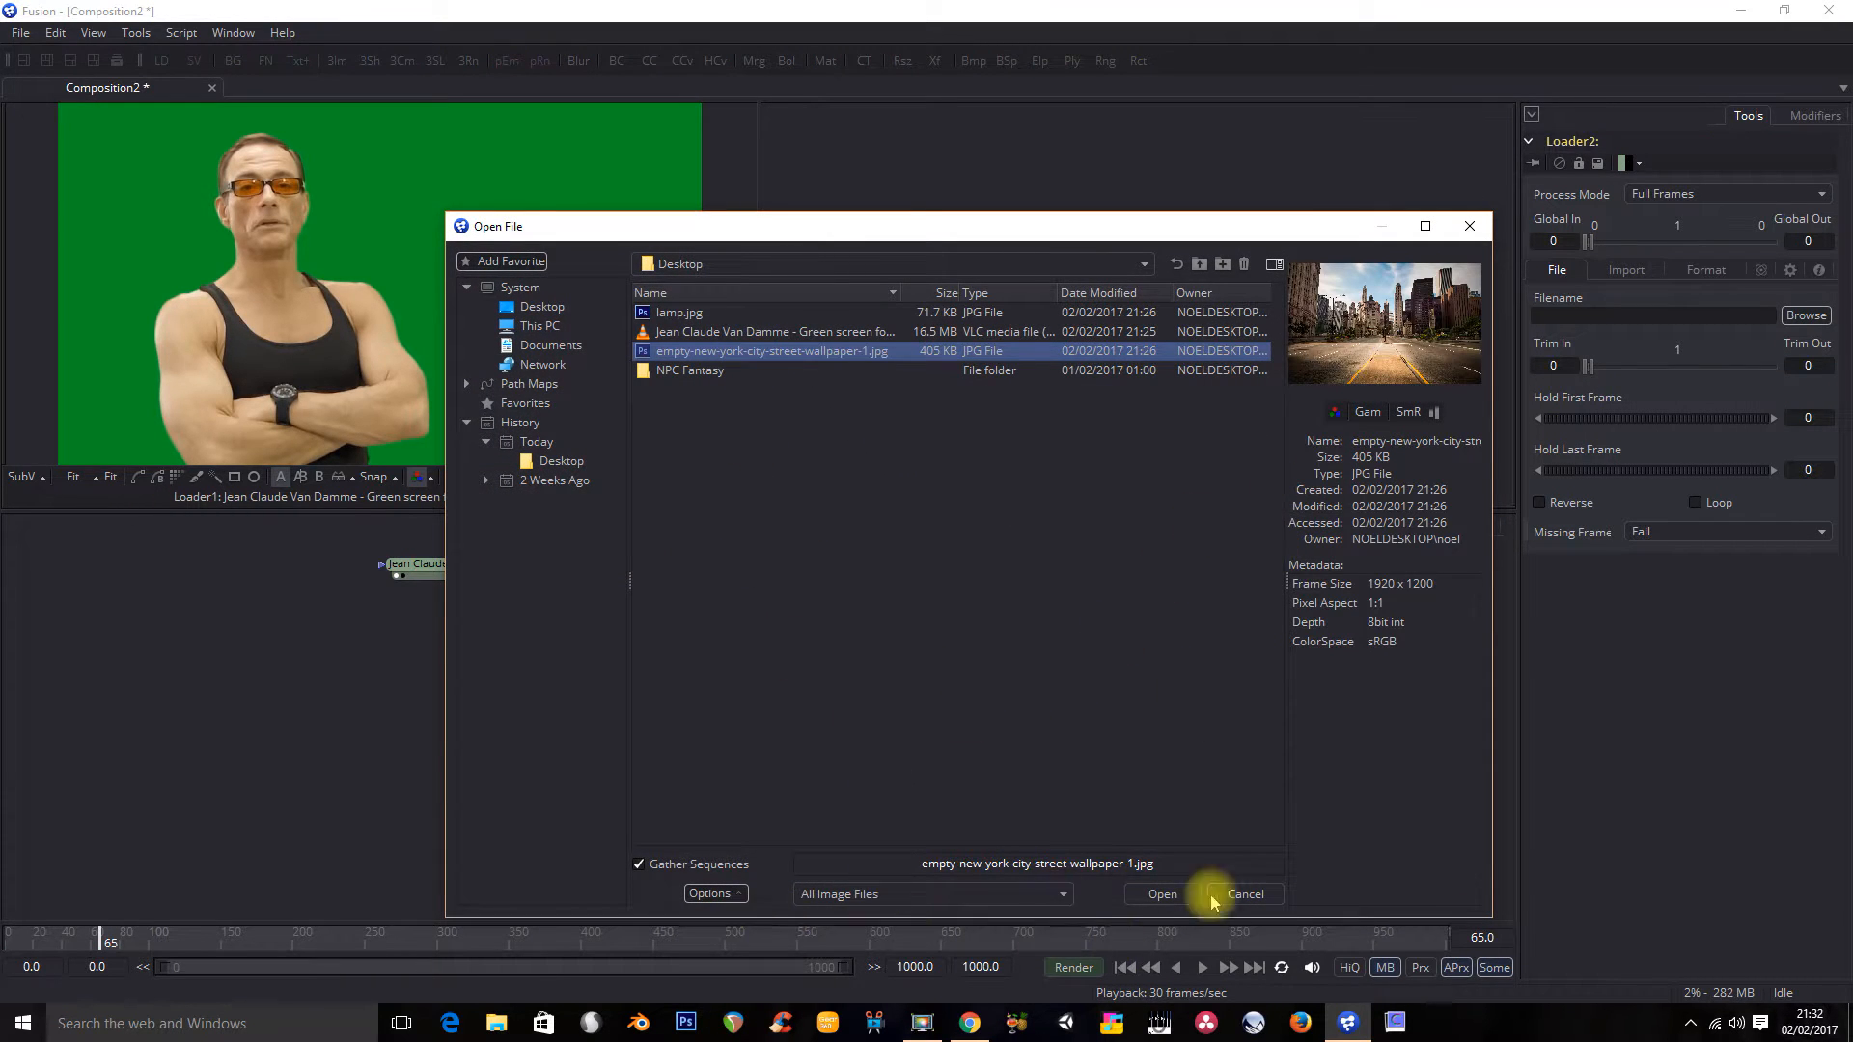
{"action": "left_click", "coordinate": [1162, 894]}
Step: Add a third Loader with lamp.jpg from the Desktop and place its node in the row beside the street wallpaper loader
{"action": "right_click", "coordinate": [768, 652]}
{"action": "mouse_move", "coordinate": [881, 654]}
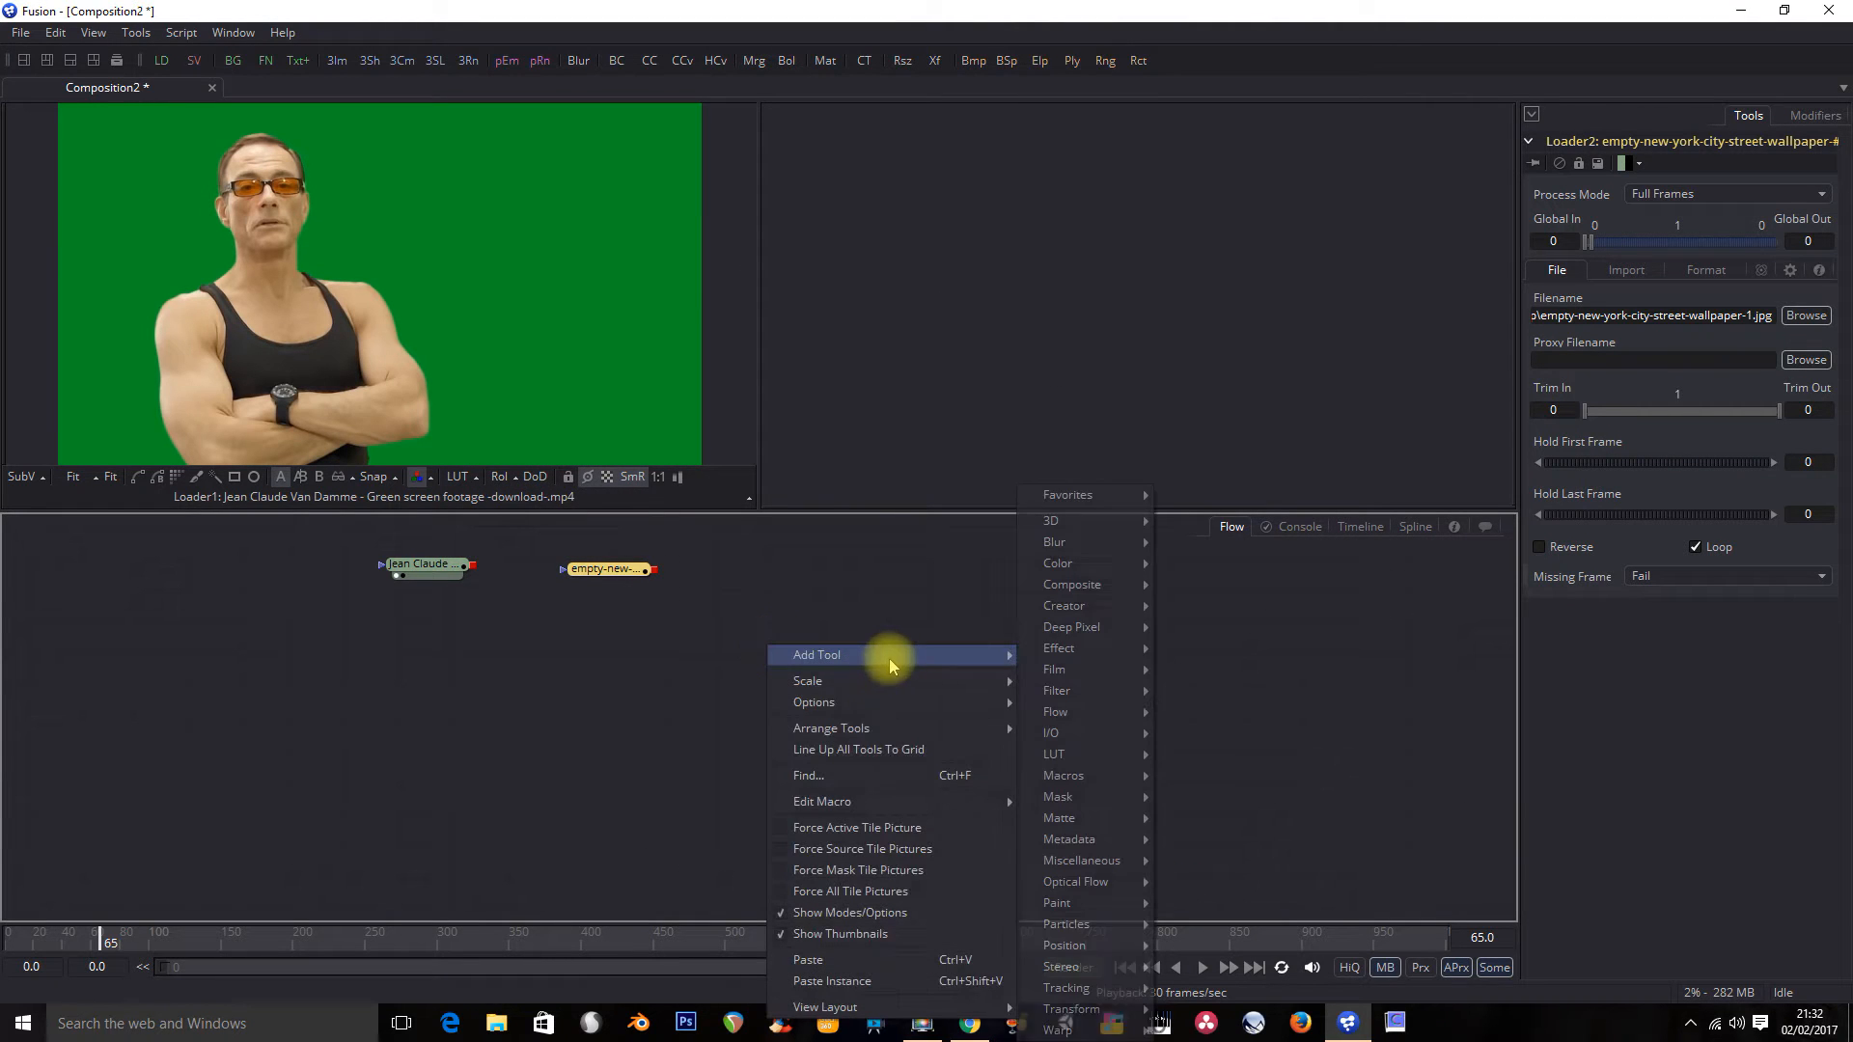
{"action": "mouse_move", "coordinate": [1110, 705]}
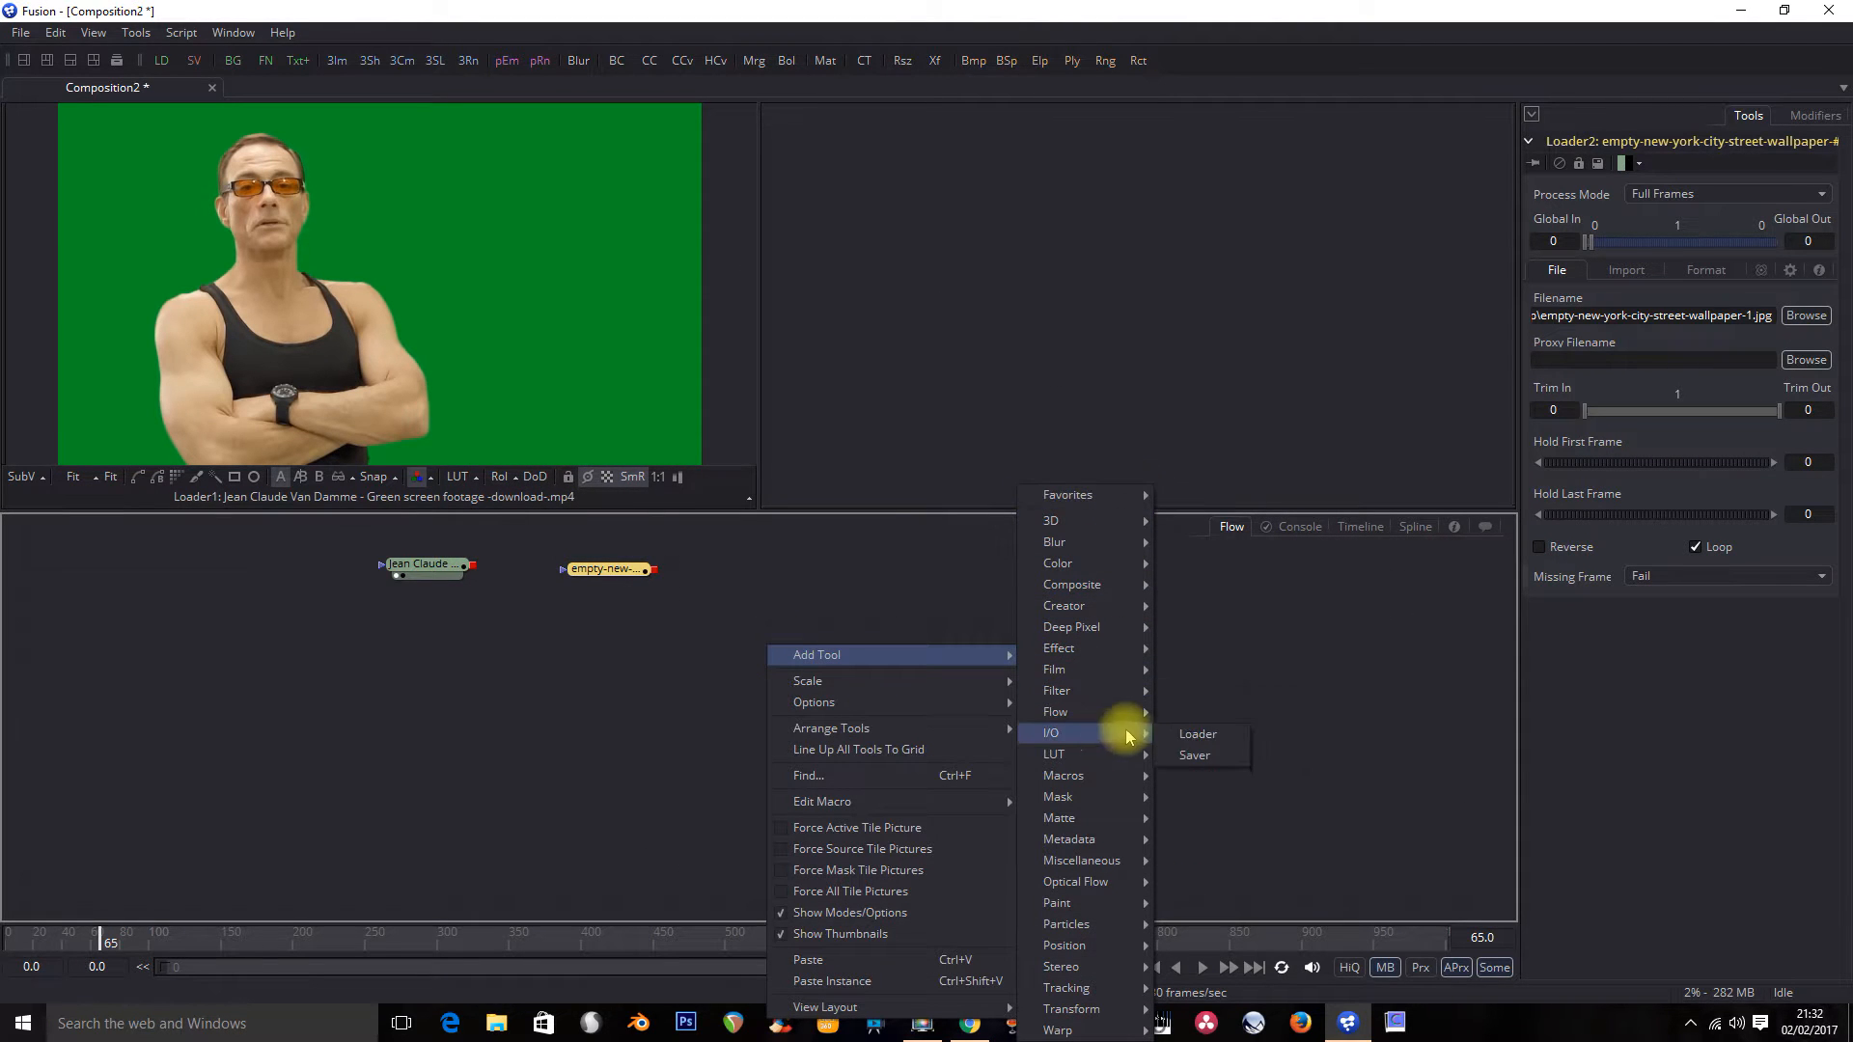
{"action": "left_click", "coordinate": [1211, 737]}
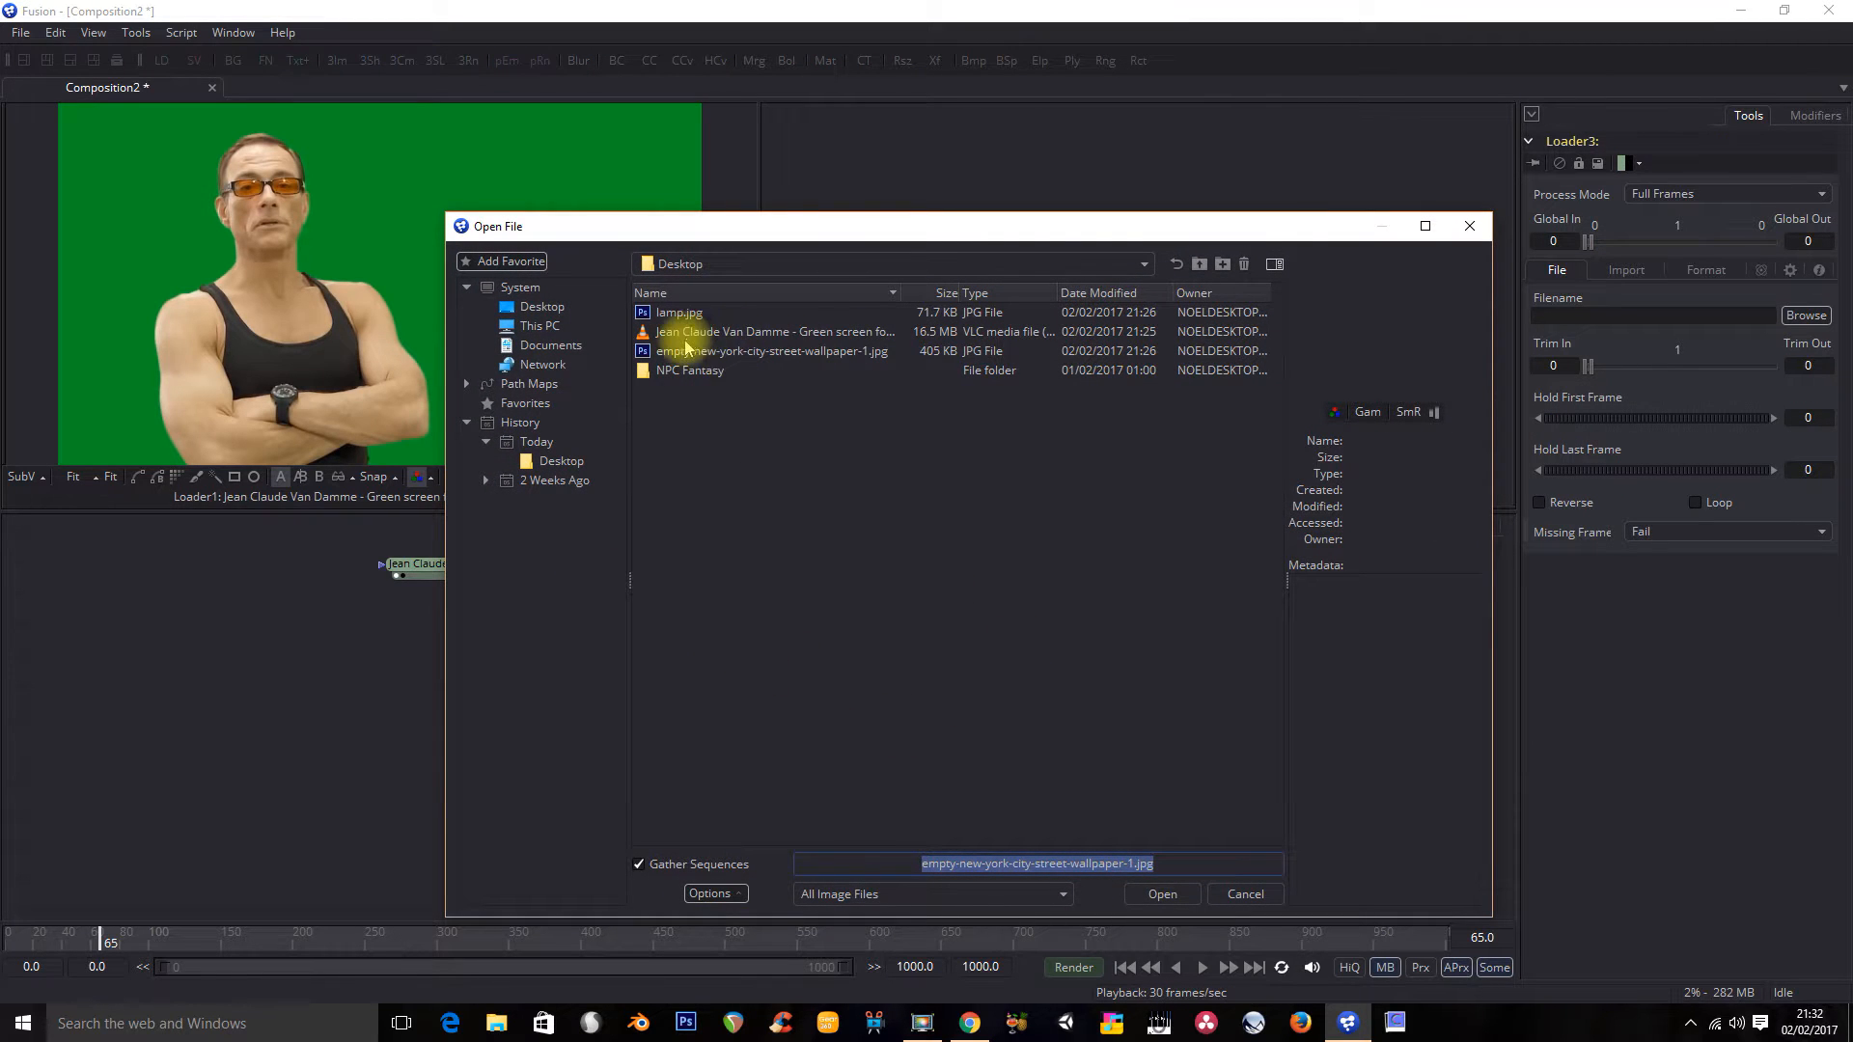
{"action": "left_click", "coordinate": [684, 313]}
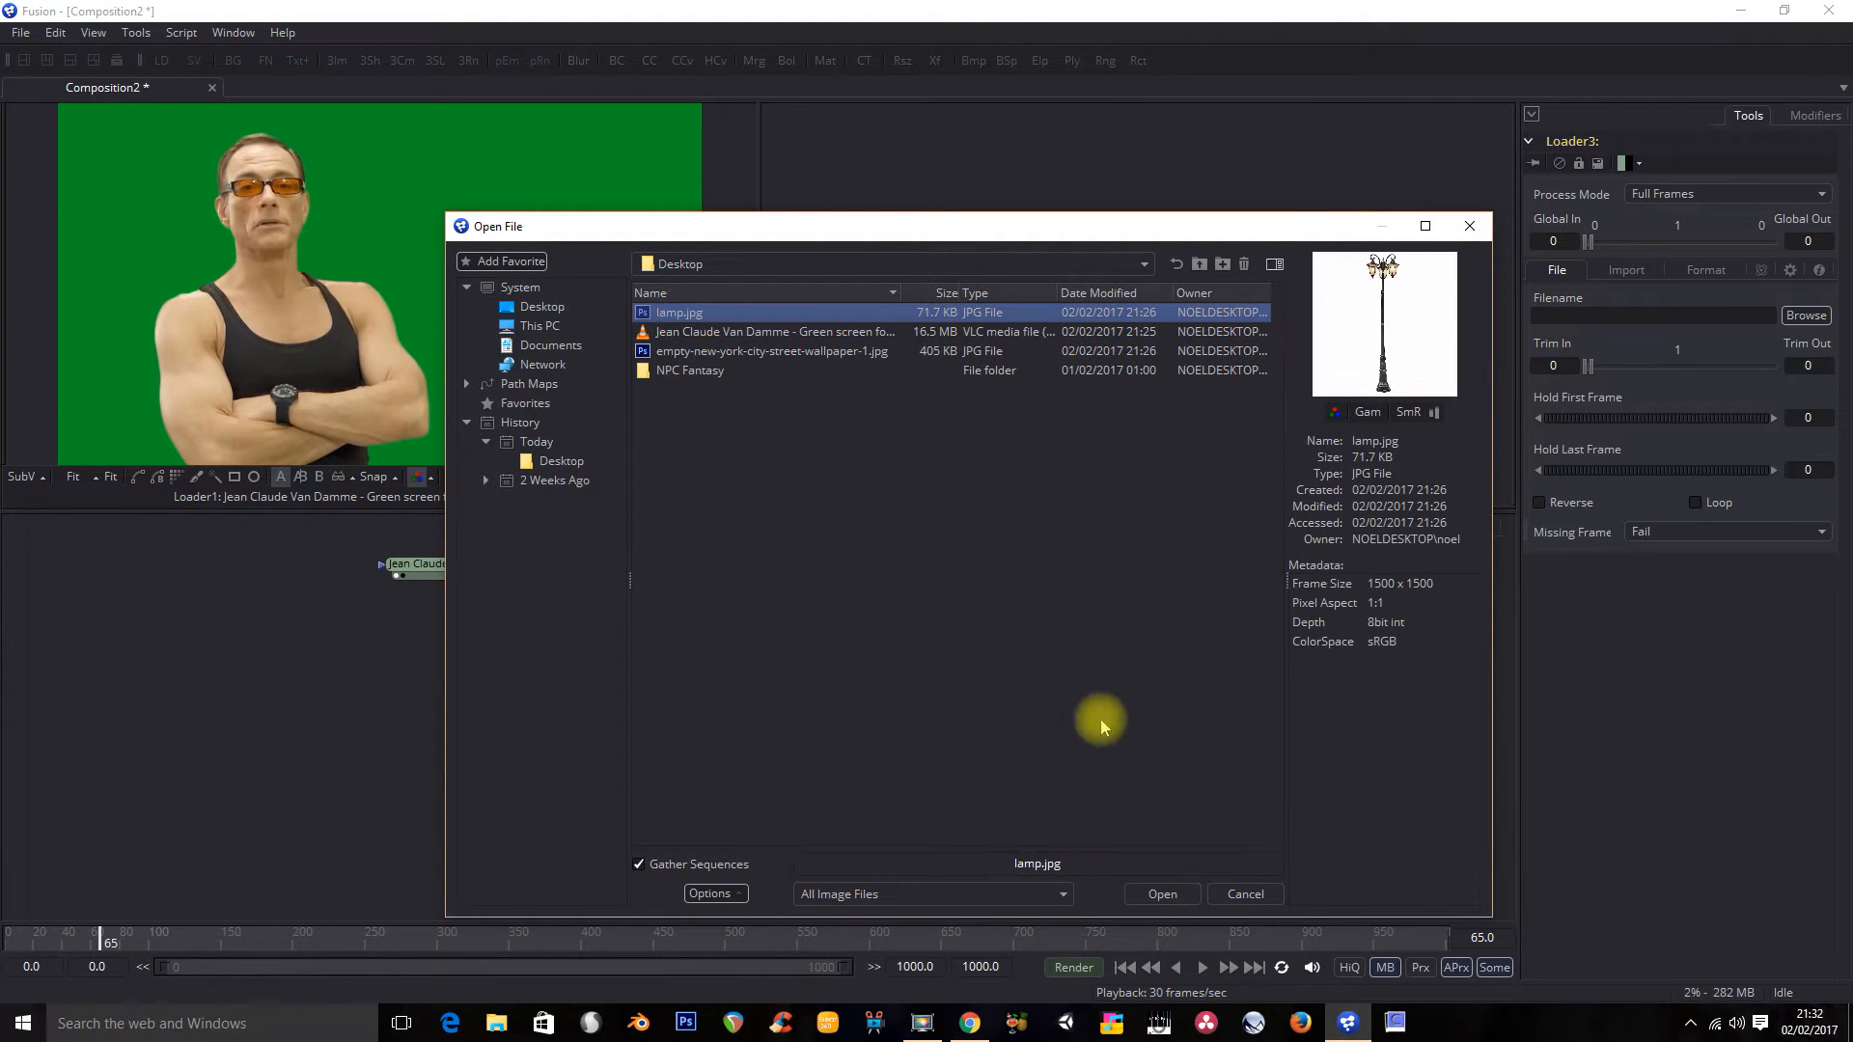
{"action": "left_click", "coordinate": [1163, 894]}
{"action": "left_click_drag", "start_coordinate": [758, 643], "coordinate": [789, 580]}
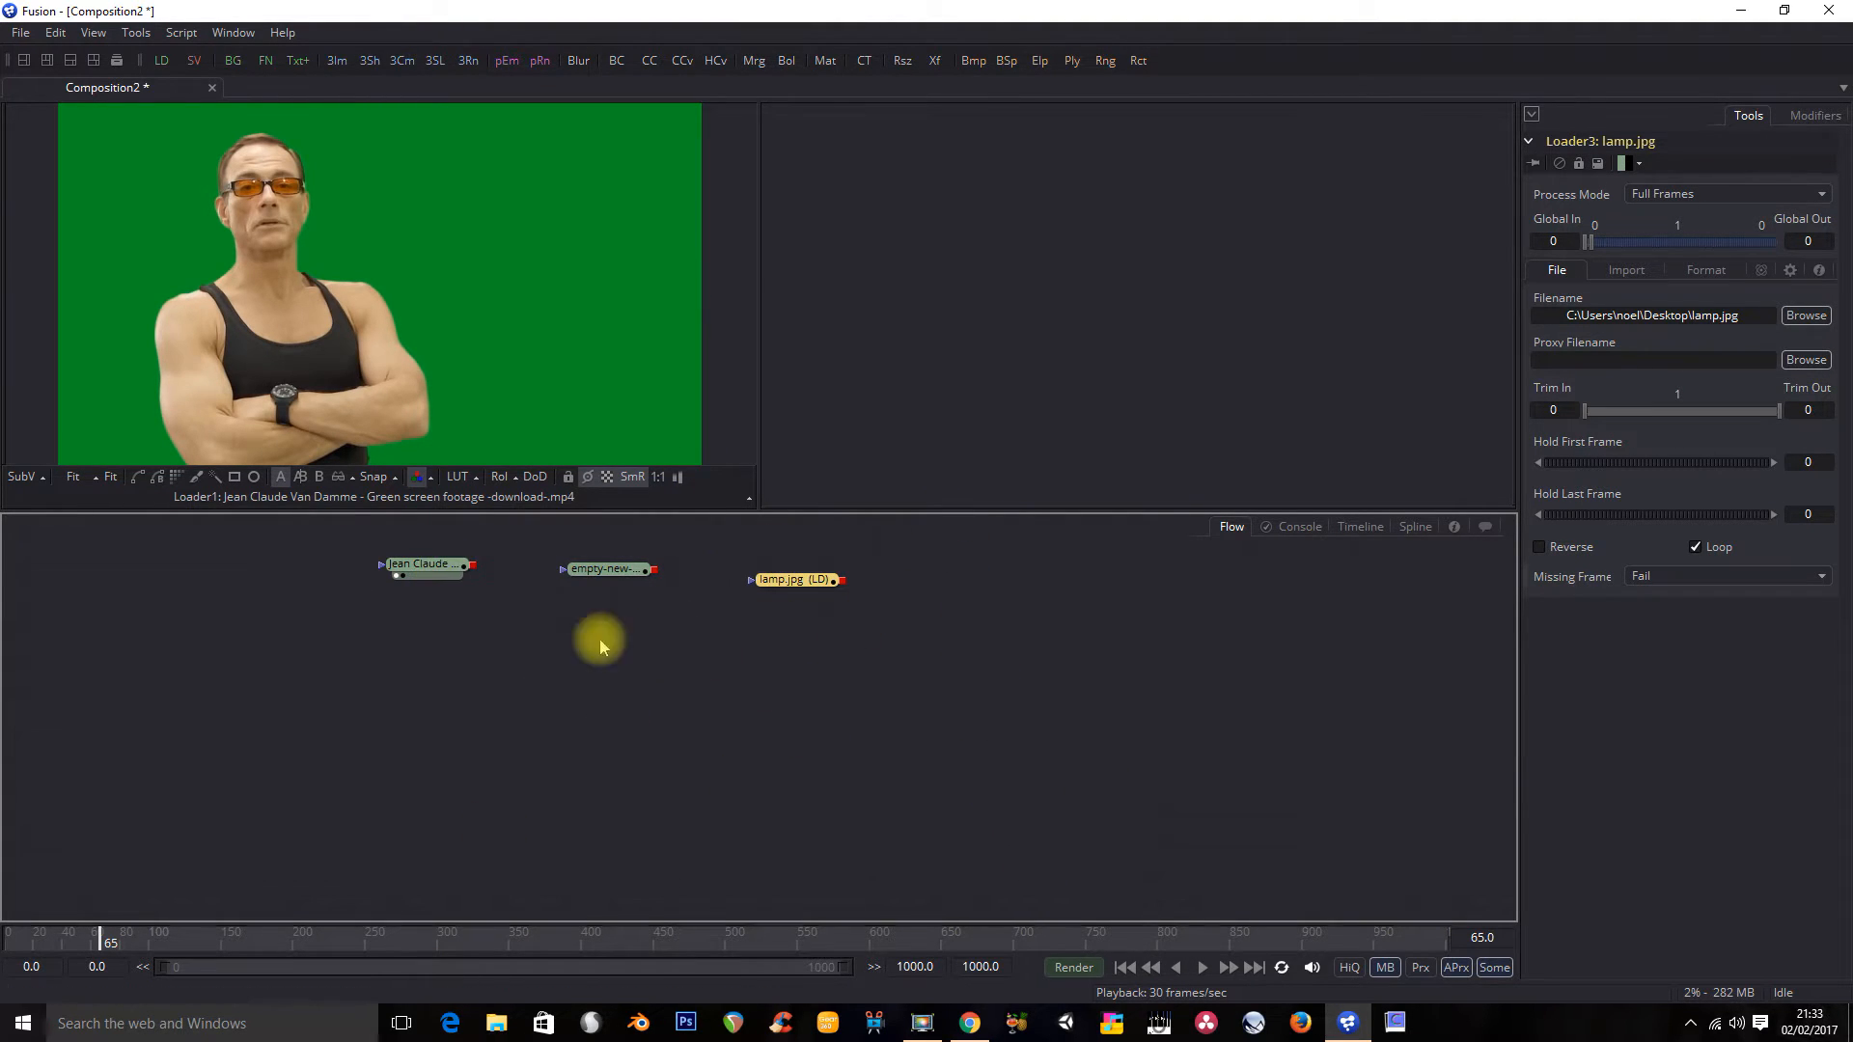
Step: Browse the categories of tools that can be added to the flow, including 3D, Color, Filter and Particles
{"action": "right_click", "coordinate": [696, 709]}
{"action": "mouse_move", "coordinate": [849, 342]}
{"action": "mouse_move", "coordinate": [997, 386]}
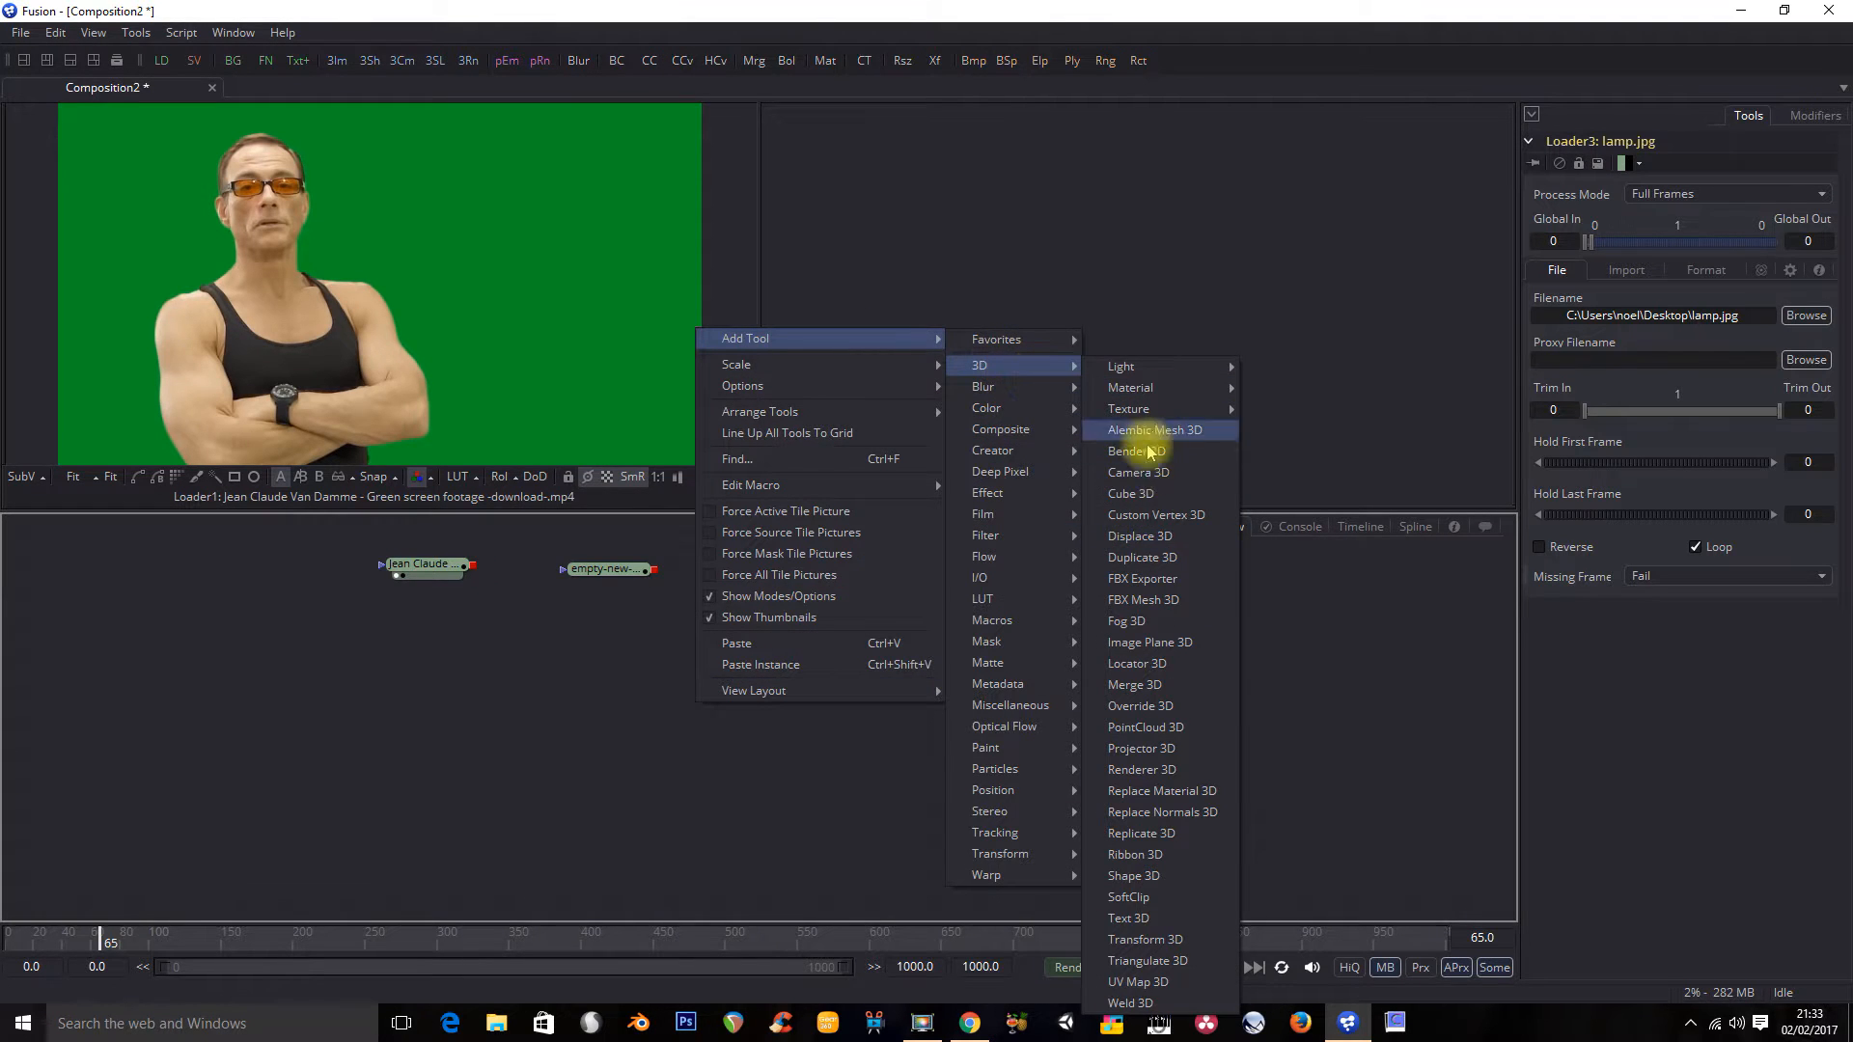
{"action": "mouse_move", "coordinate": [997, 431]}
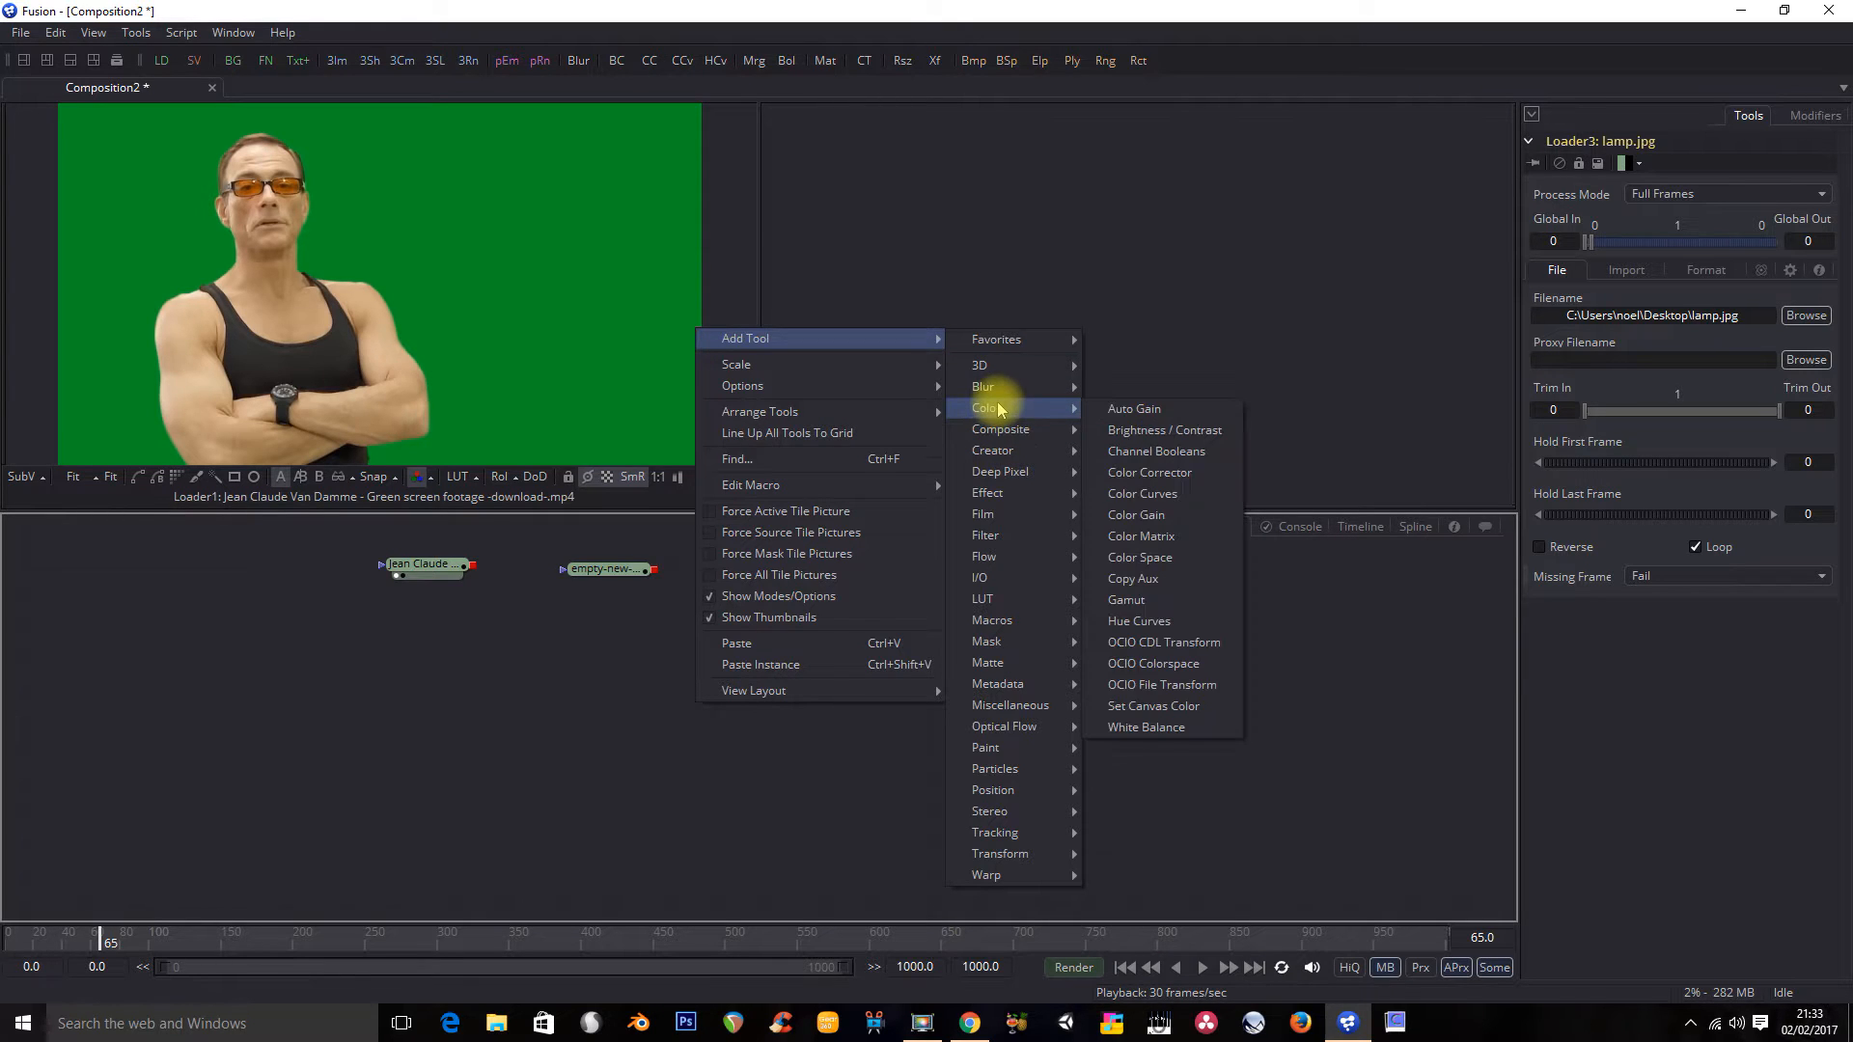
{"action": "mouse_move", "coordinate": [1018, 571]}
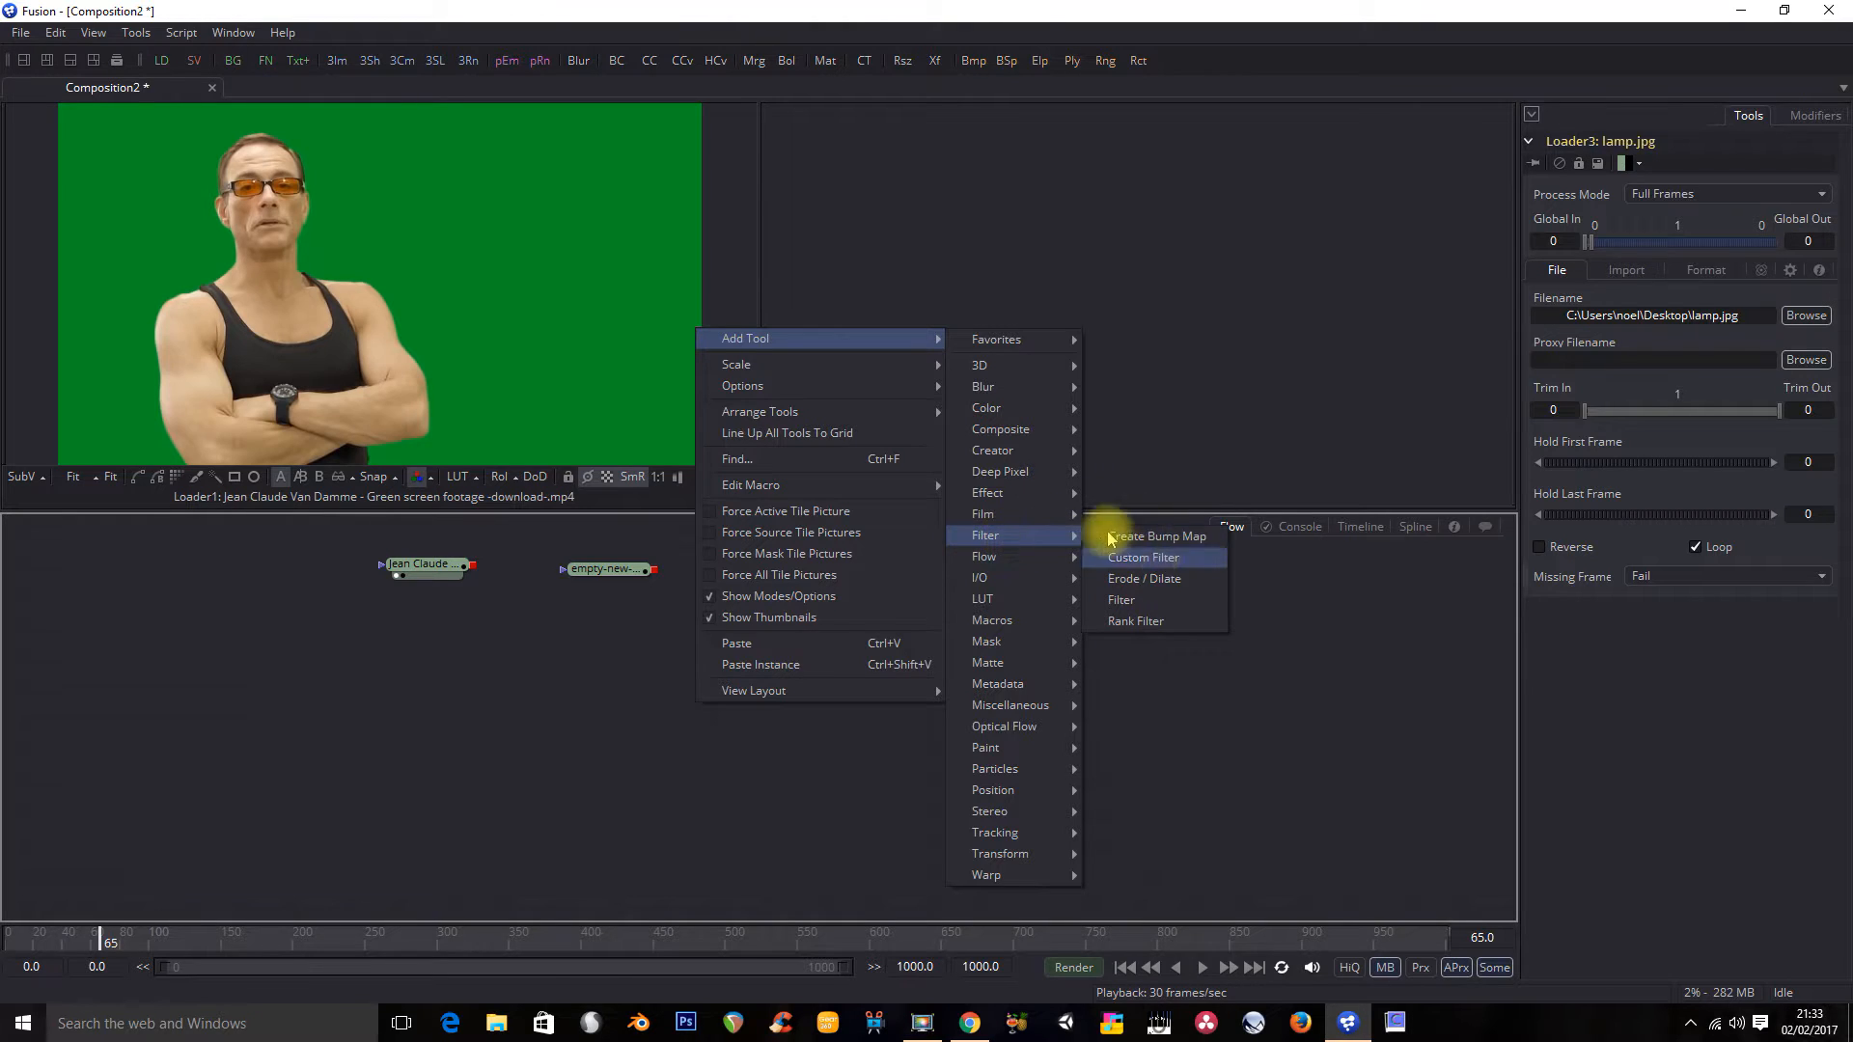
{"action": "mouse_move", "coordinate": [1015, 778]}
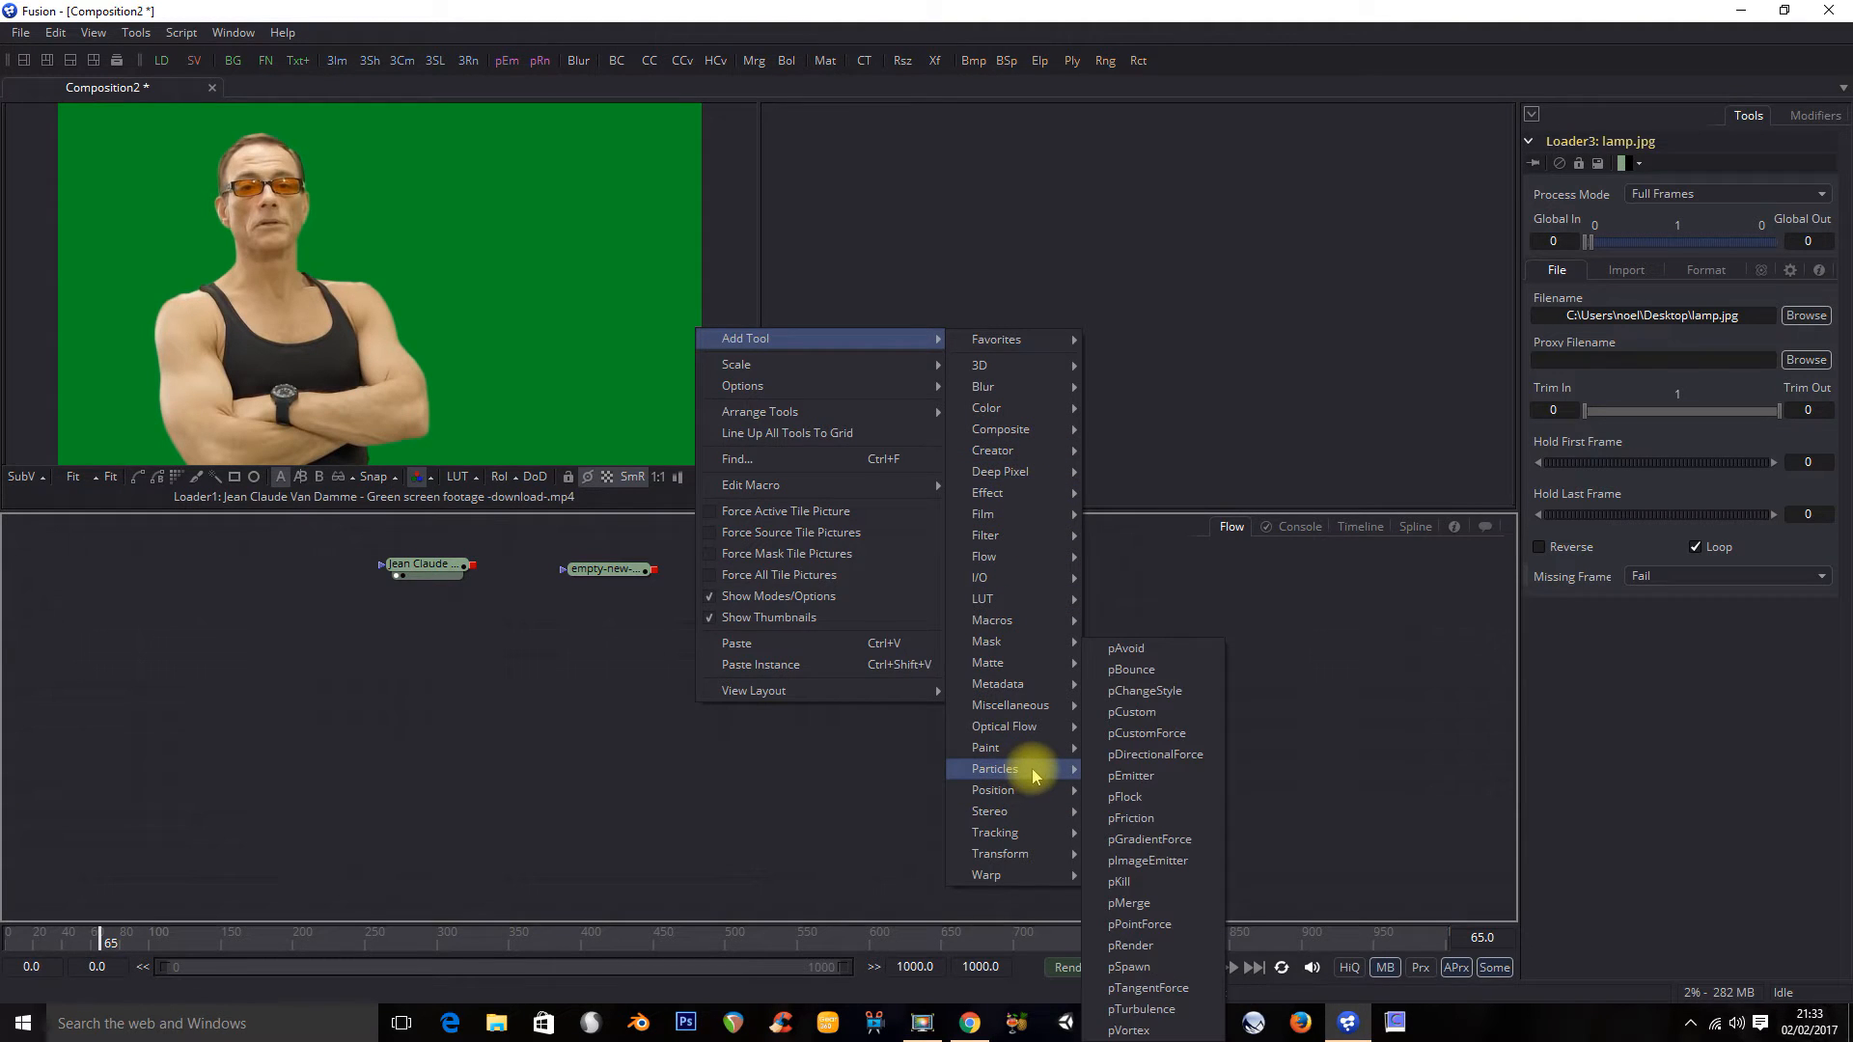
{"action": "left_click", "coordinate": [484, 699]}
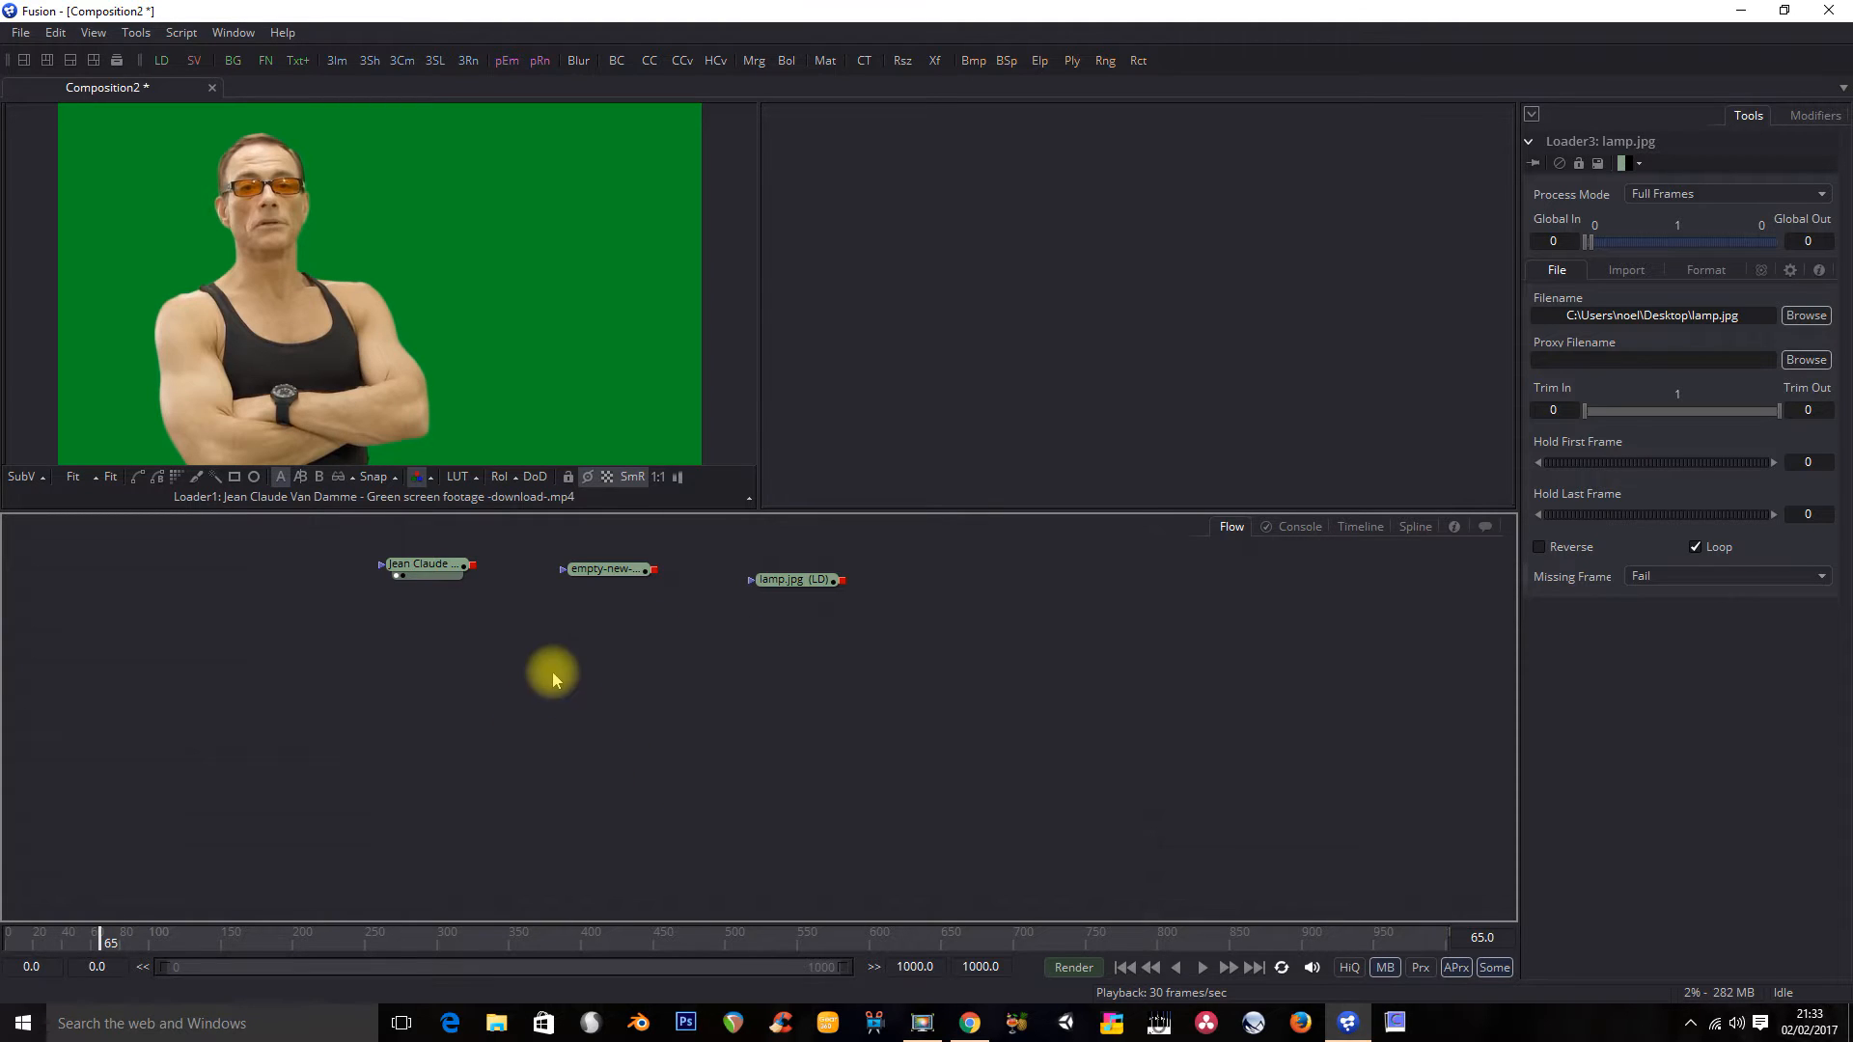
{"action": "right_click", "coordinate": [860, 684]}
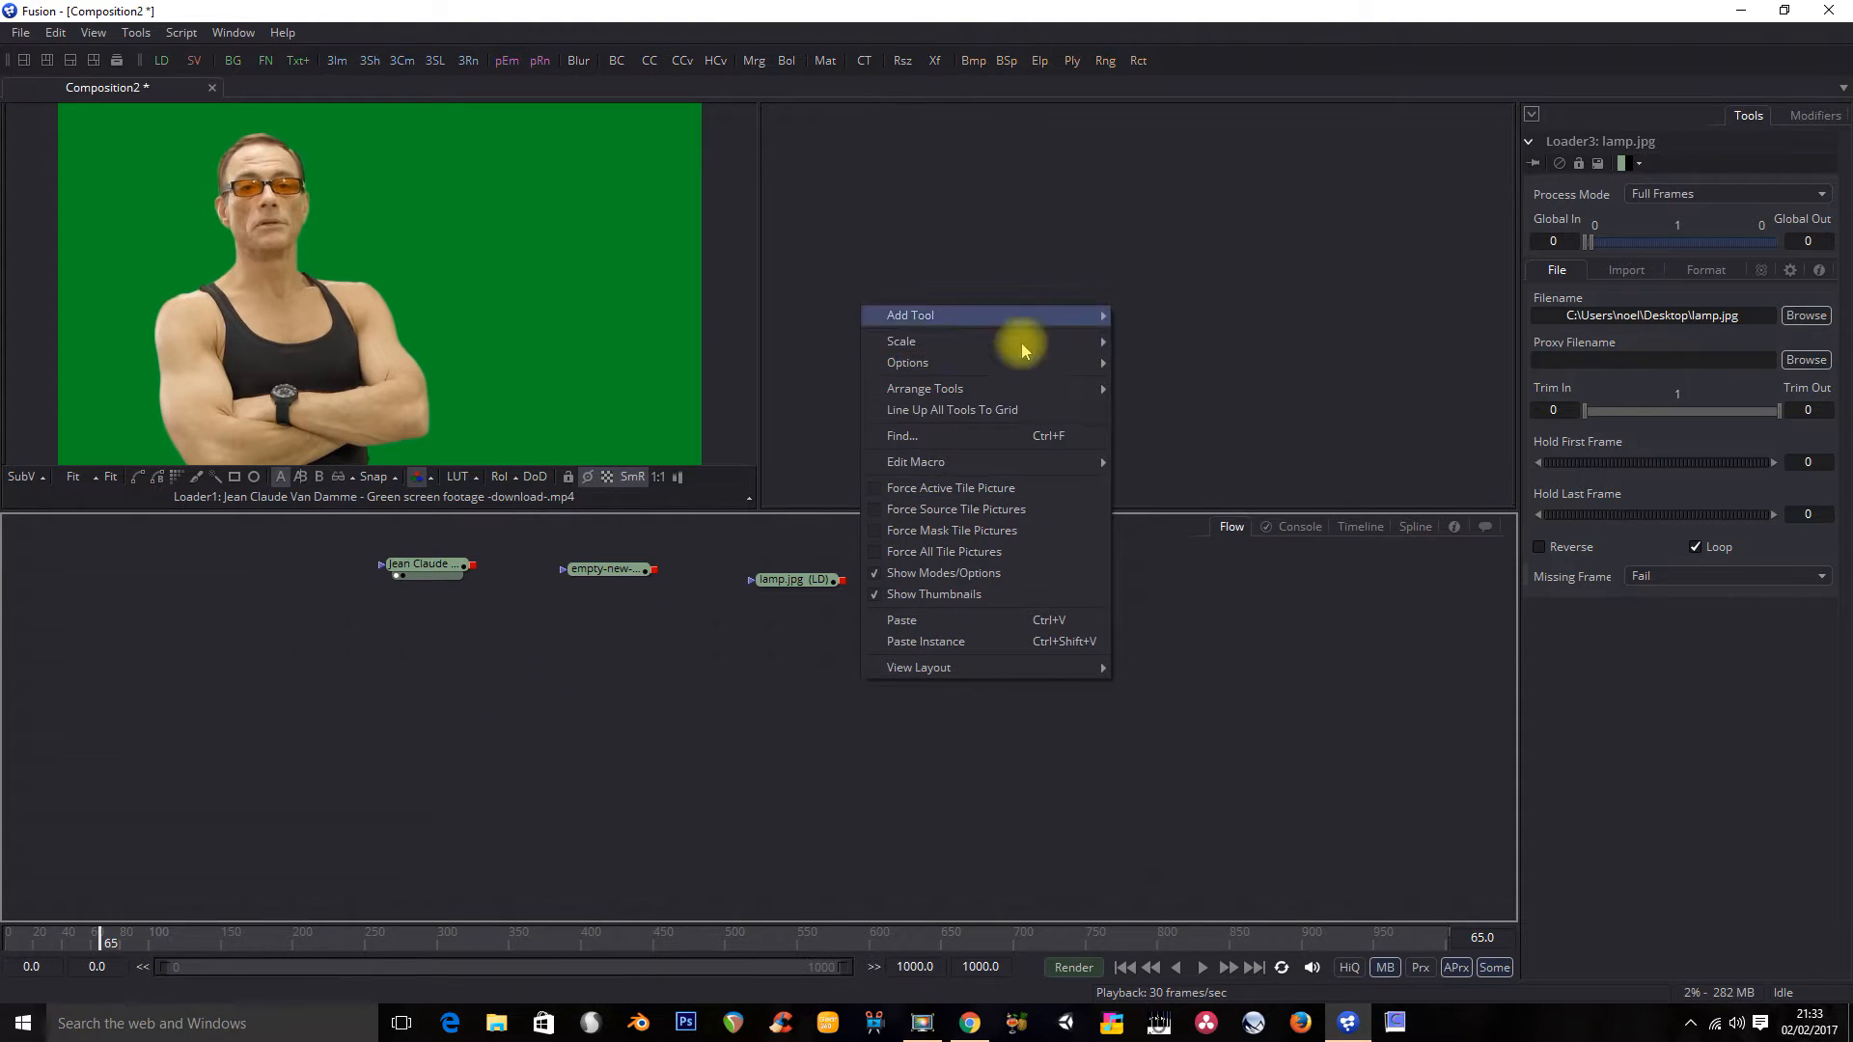
{"action": "left_click", "coordinate": [776, 656]}
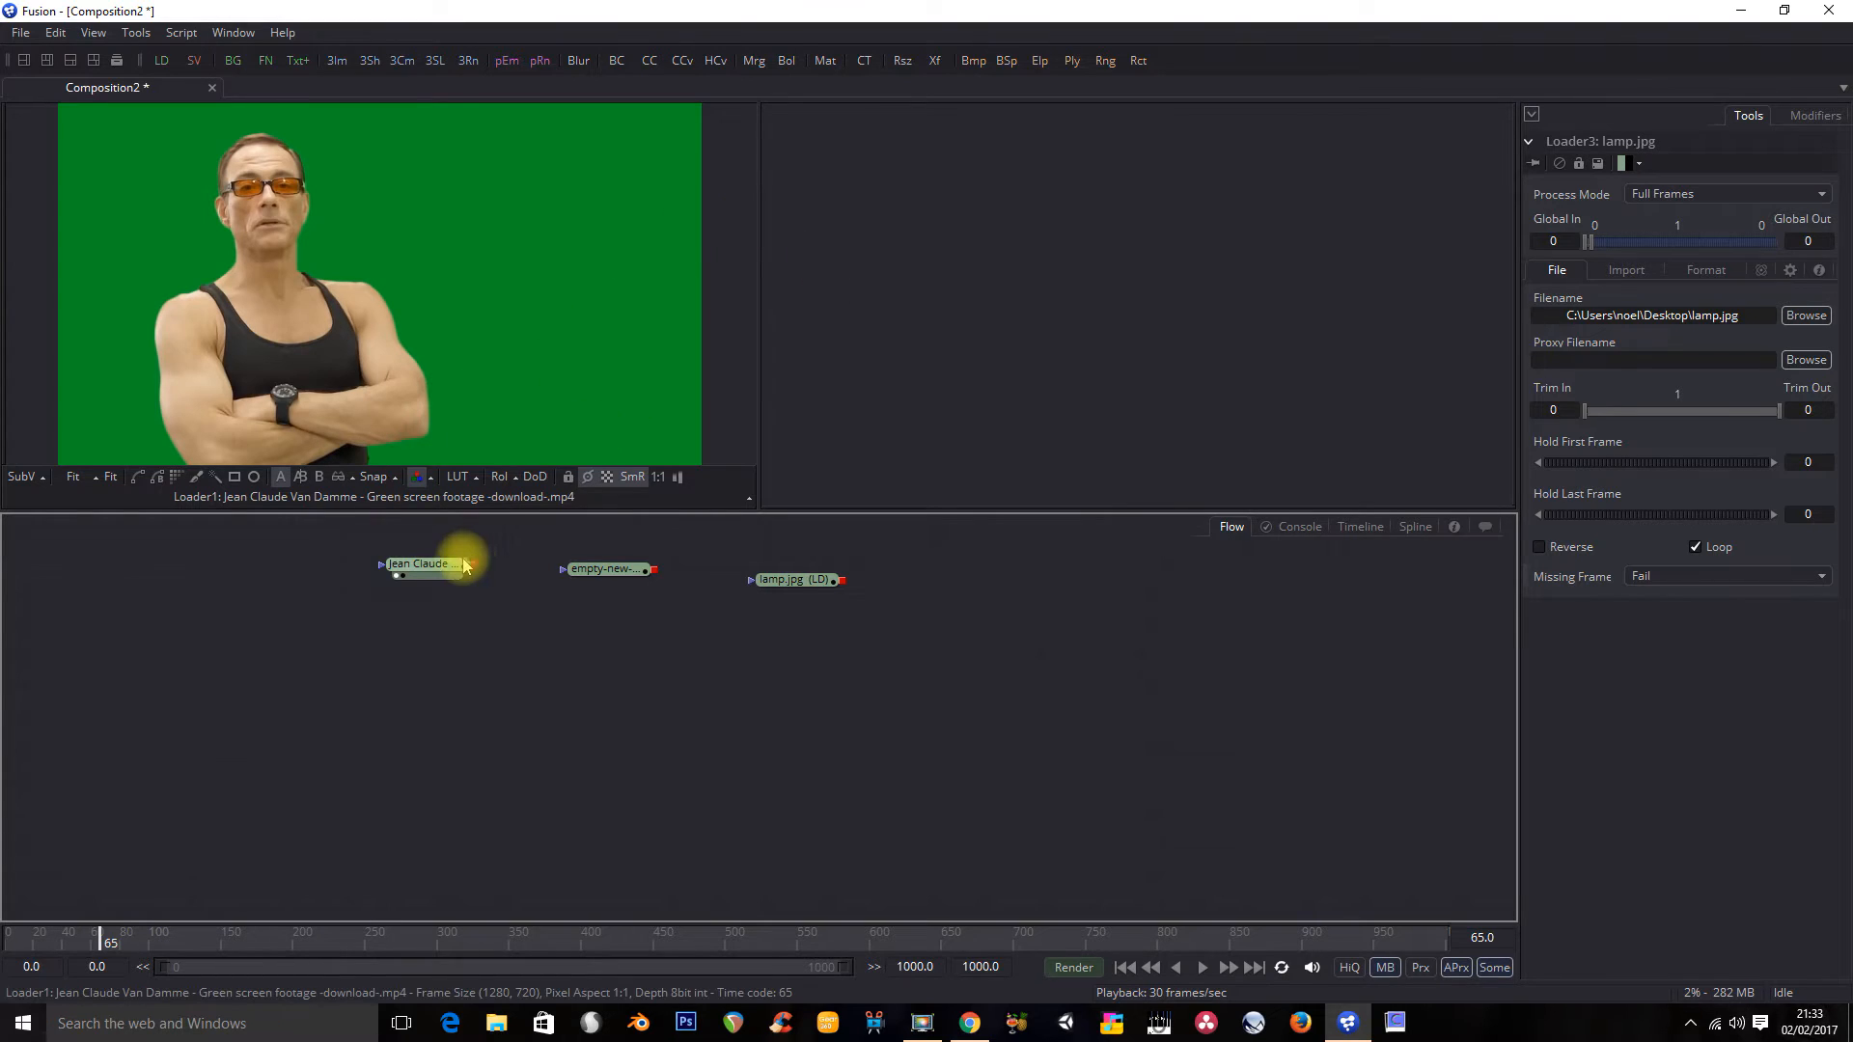
Step: Show the green screen footage loader in the Right view and scale its image to fit
{"action": "left_click", "coordinate": [430, 572]}
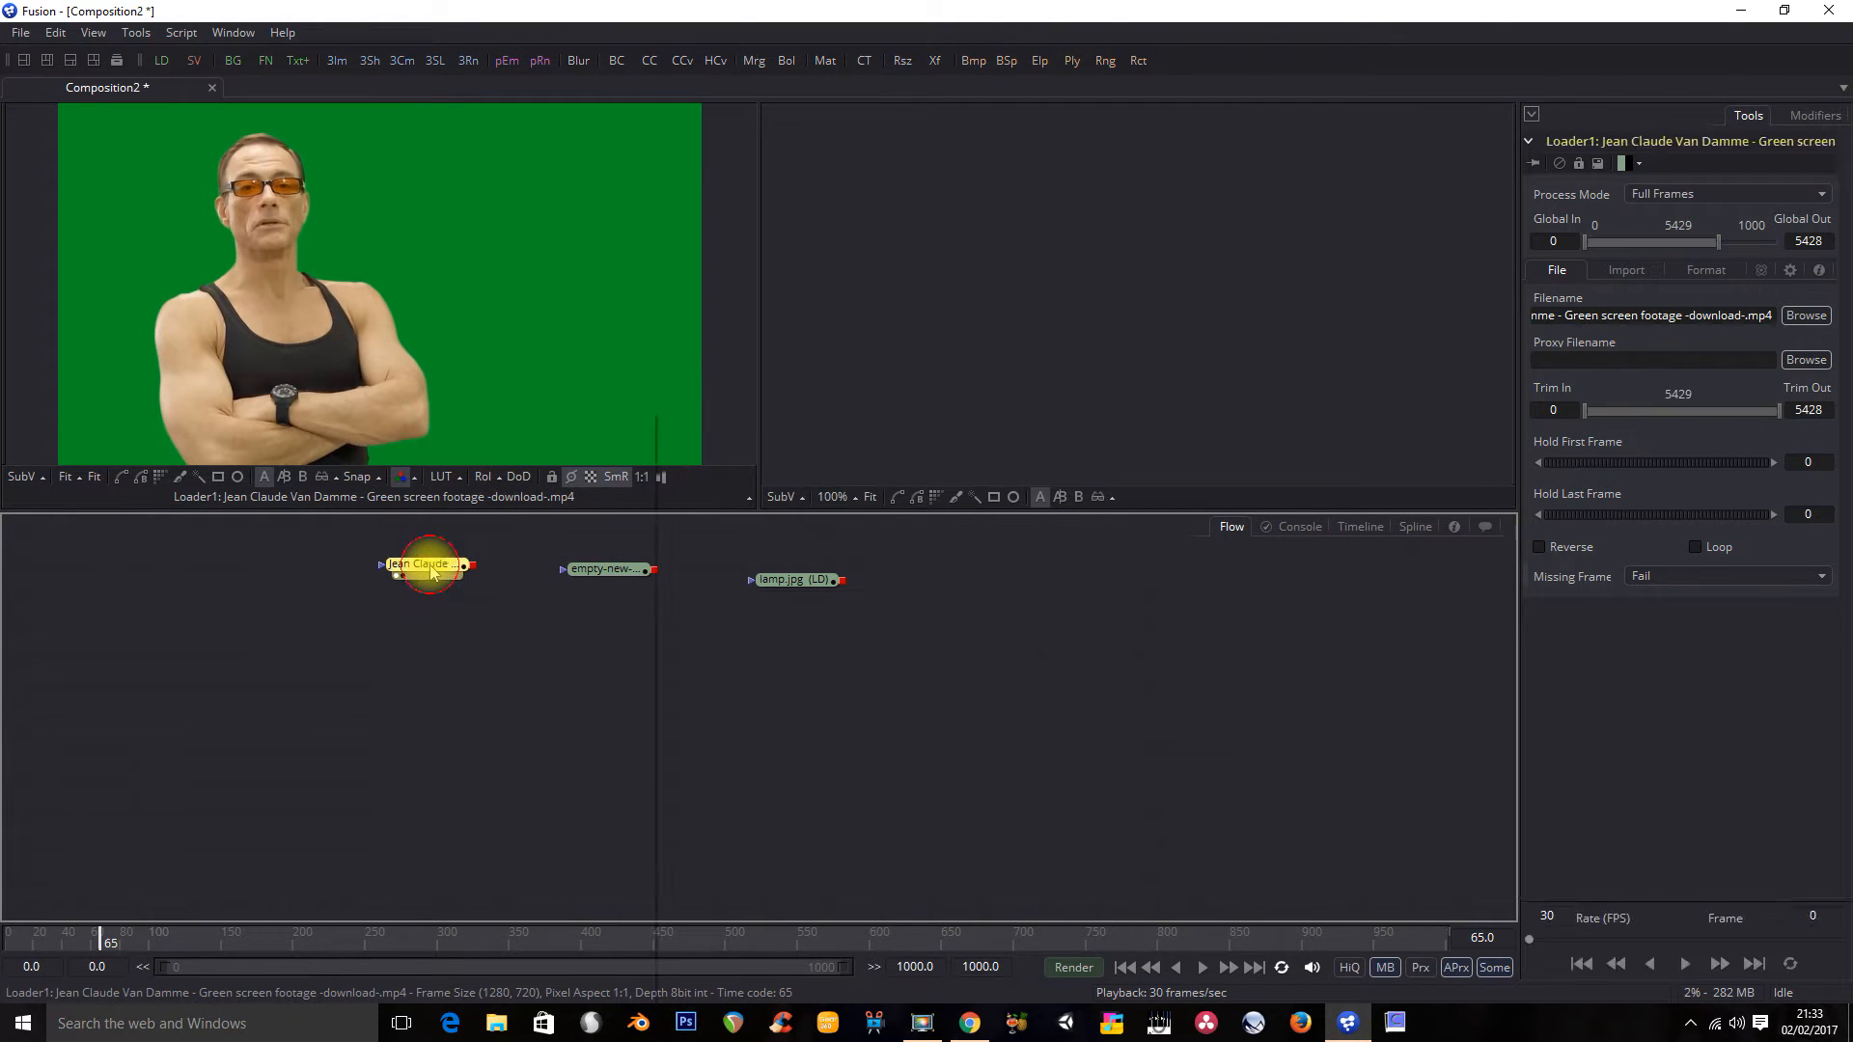
{"action": "right_click", "coordinate": [431, 564]}
{"action": "mouse_move", "coordinate": [596, 13]}
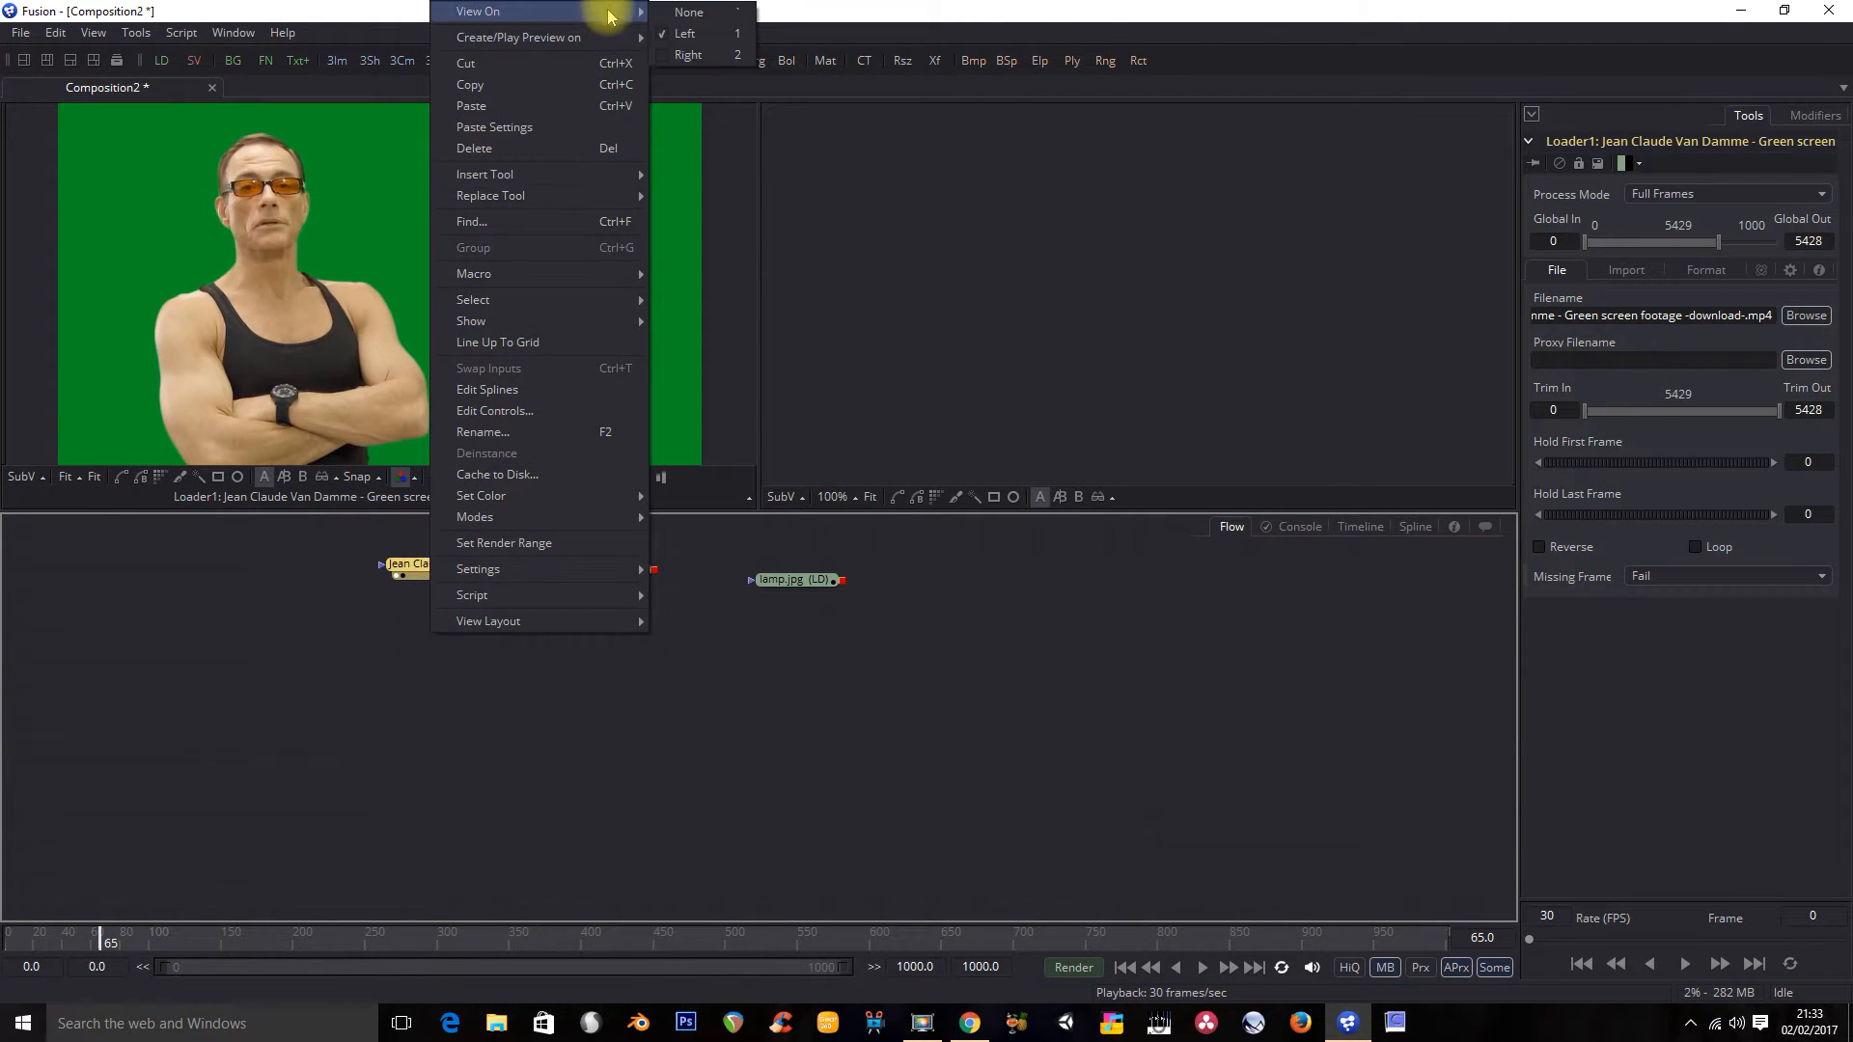
{"action": "left_click", "coordinate": [695, 32]}
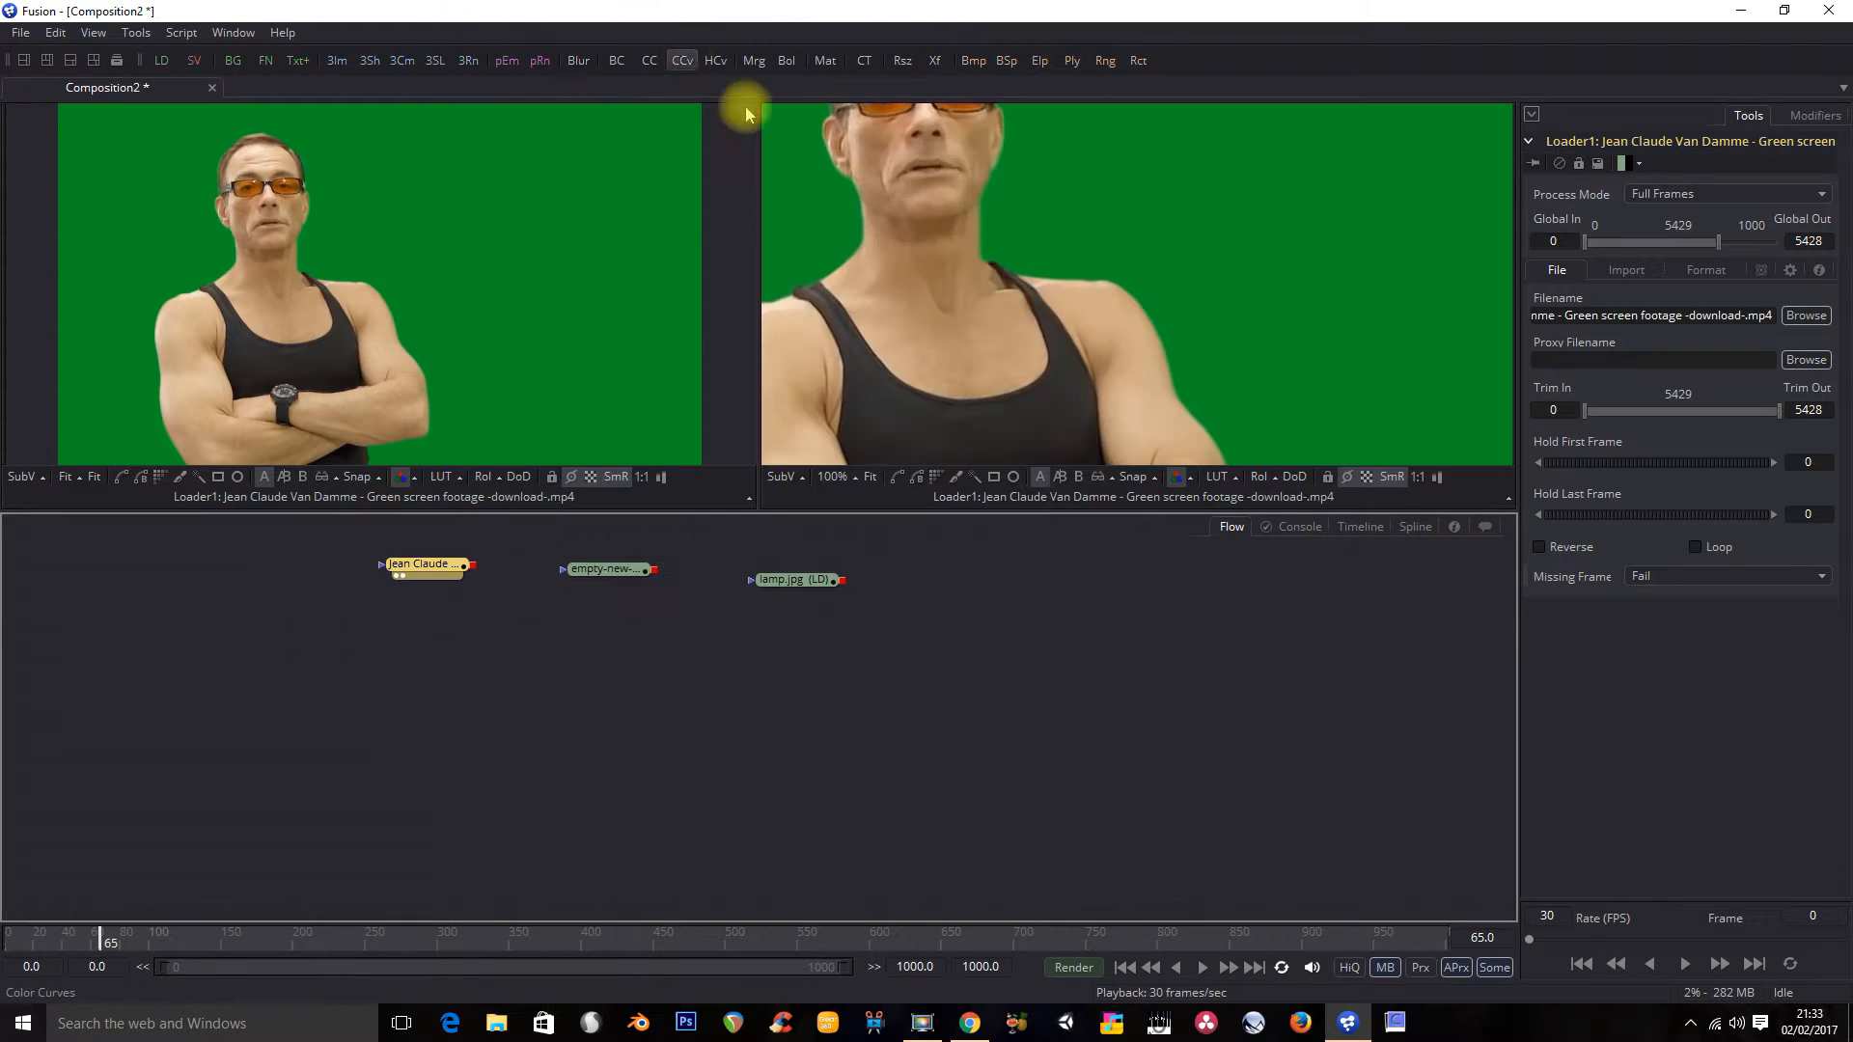
{"action": "left_click", "coordinate": [868, 477]}
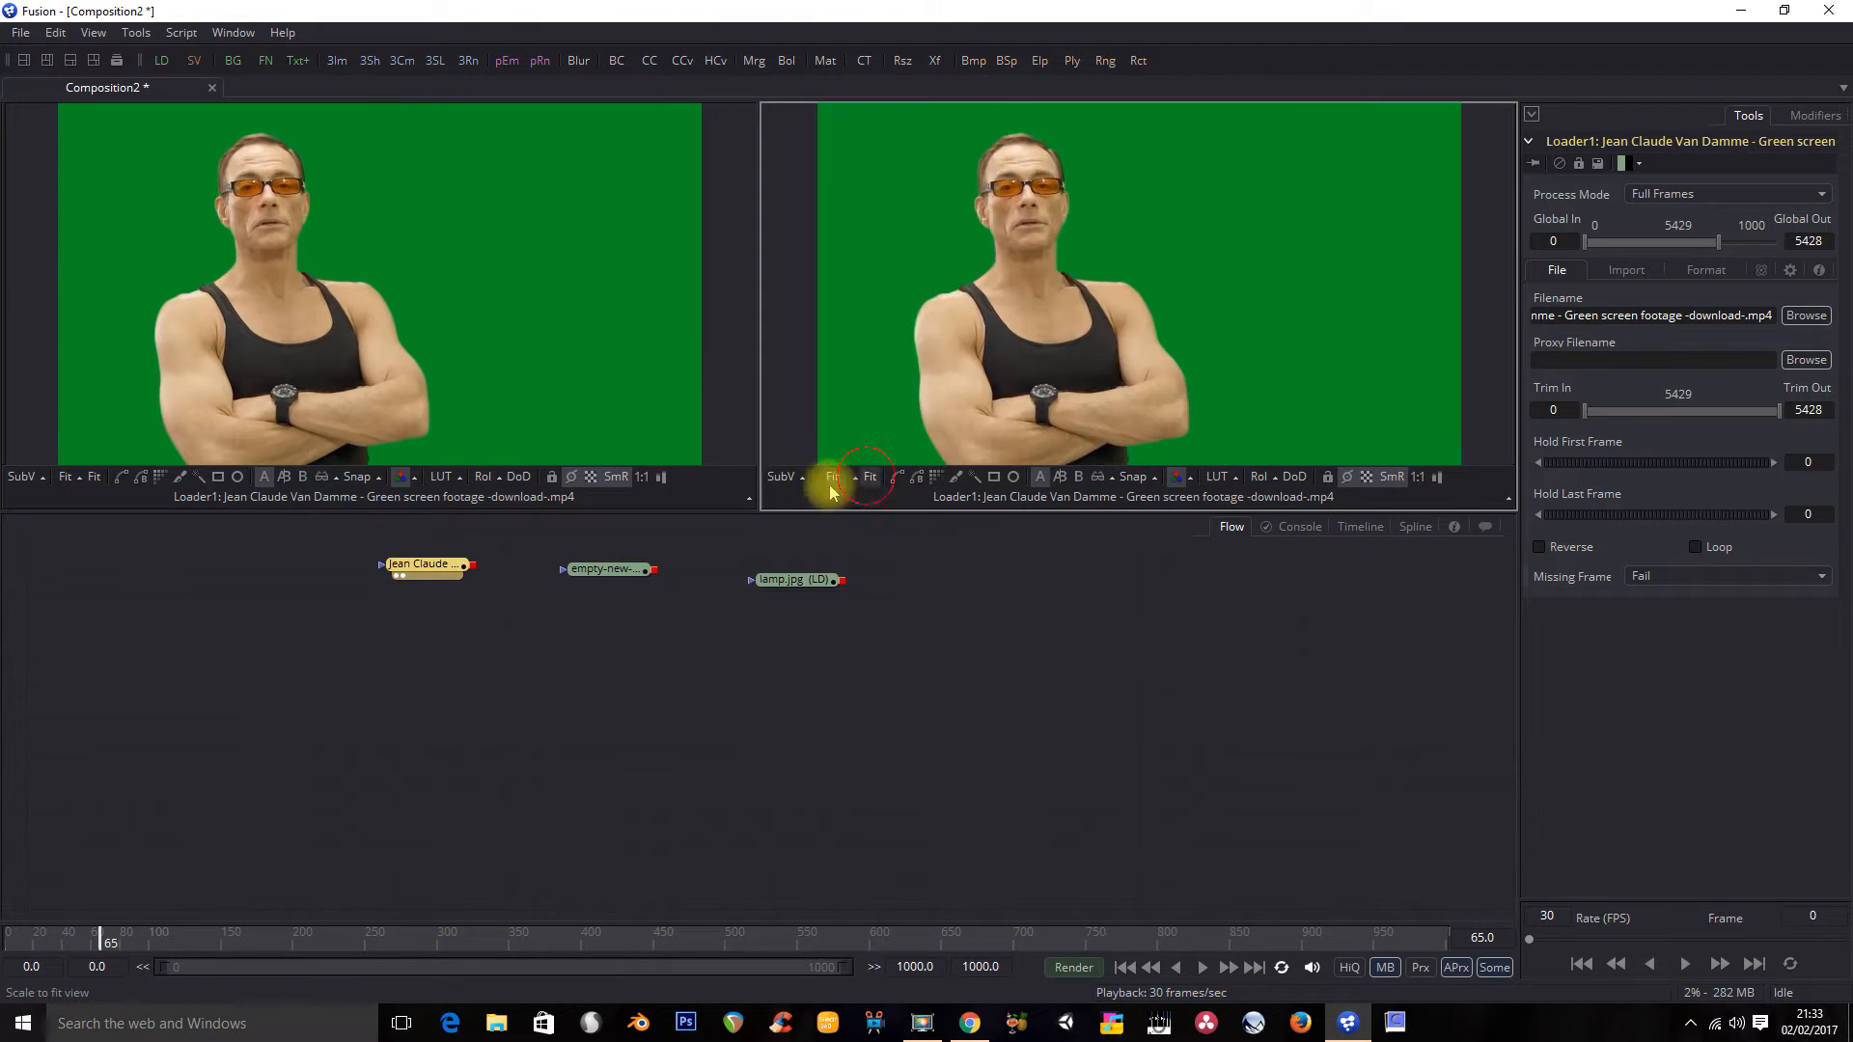
Step: Show the empty New York street wallpaper loader in the Right view
{"action": "left_click", "coordinate": [637, 577]}
{"action": "right_click", "coordinate": [637, 577]}
{"action": "mouse_move", "coordinate": [737, 13]}
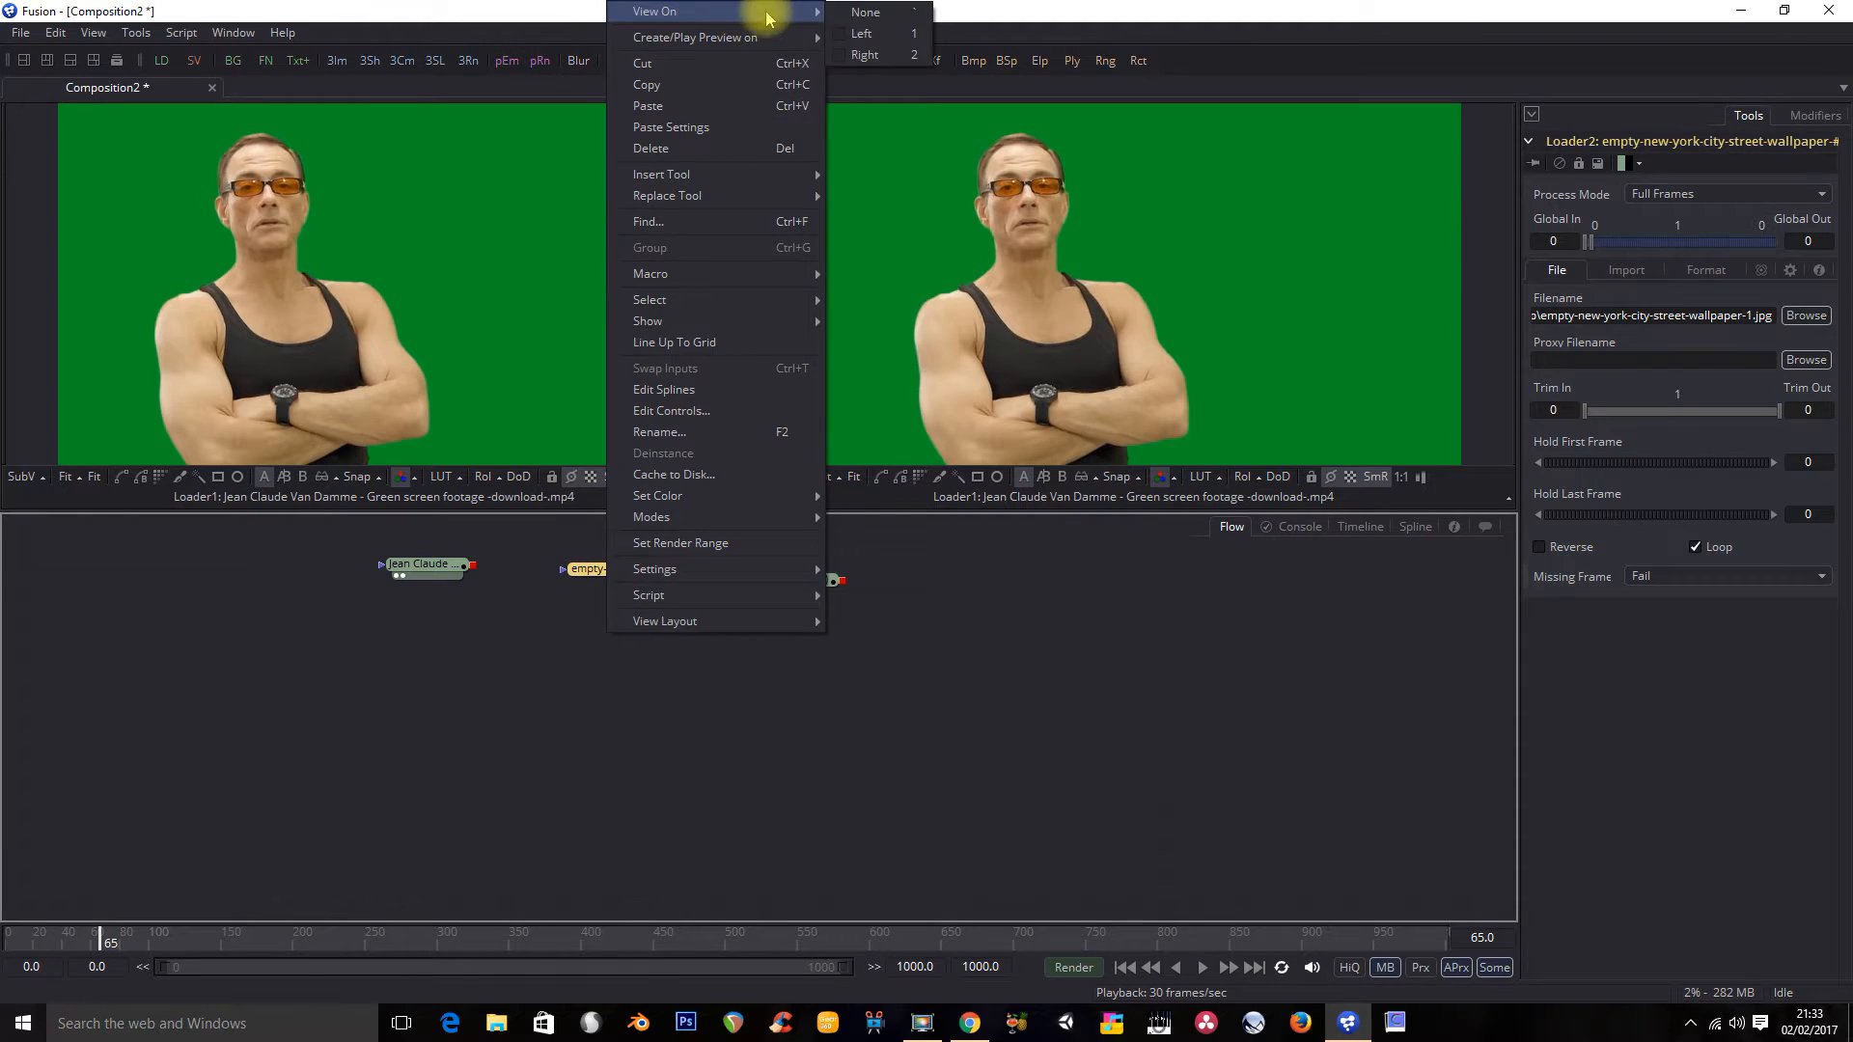
{"action": "left_click", "coordinate": [855, 53]}
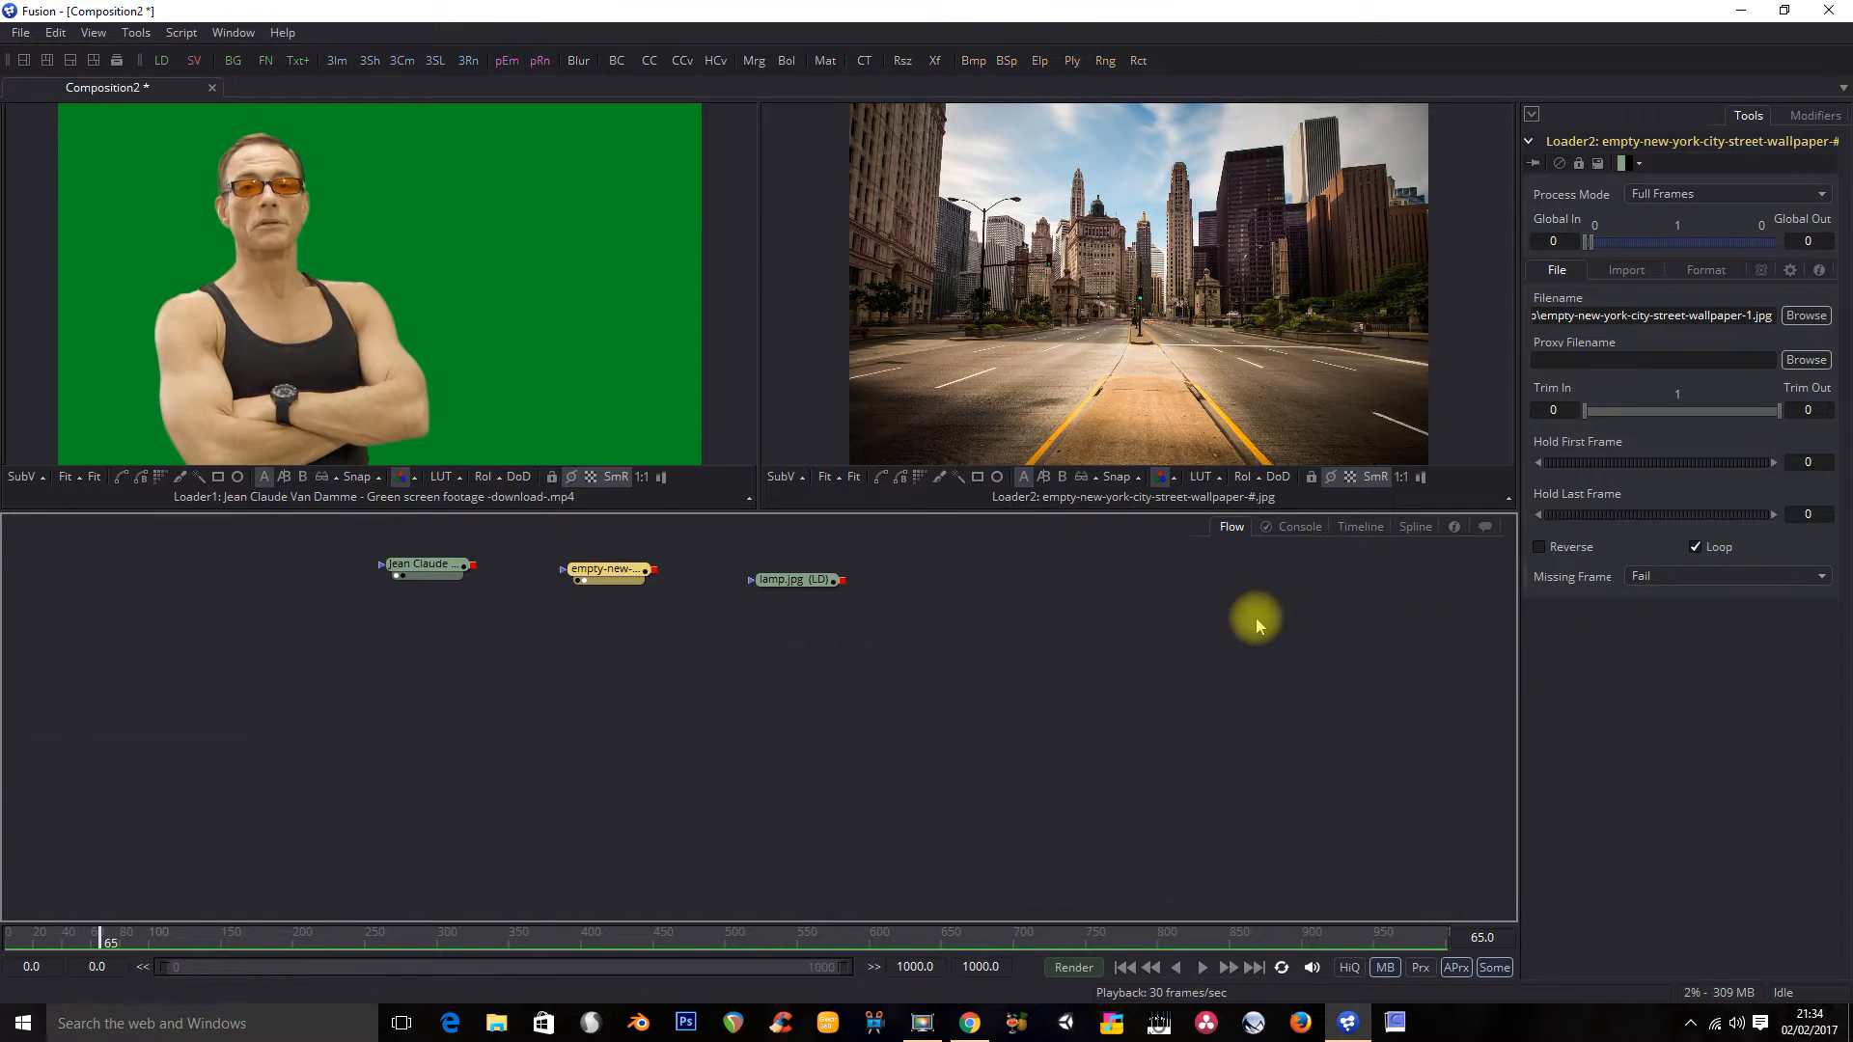
Step: Select the lamp.jpg loader, review the Console, Timeline and Spline views, and return to the Flow
{"action": "left_click", "coordinate": [794, 579]}
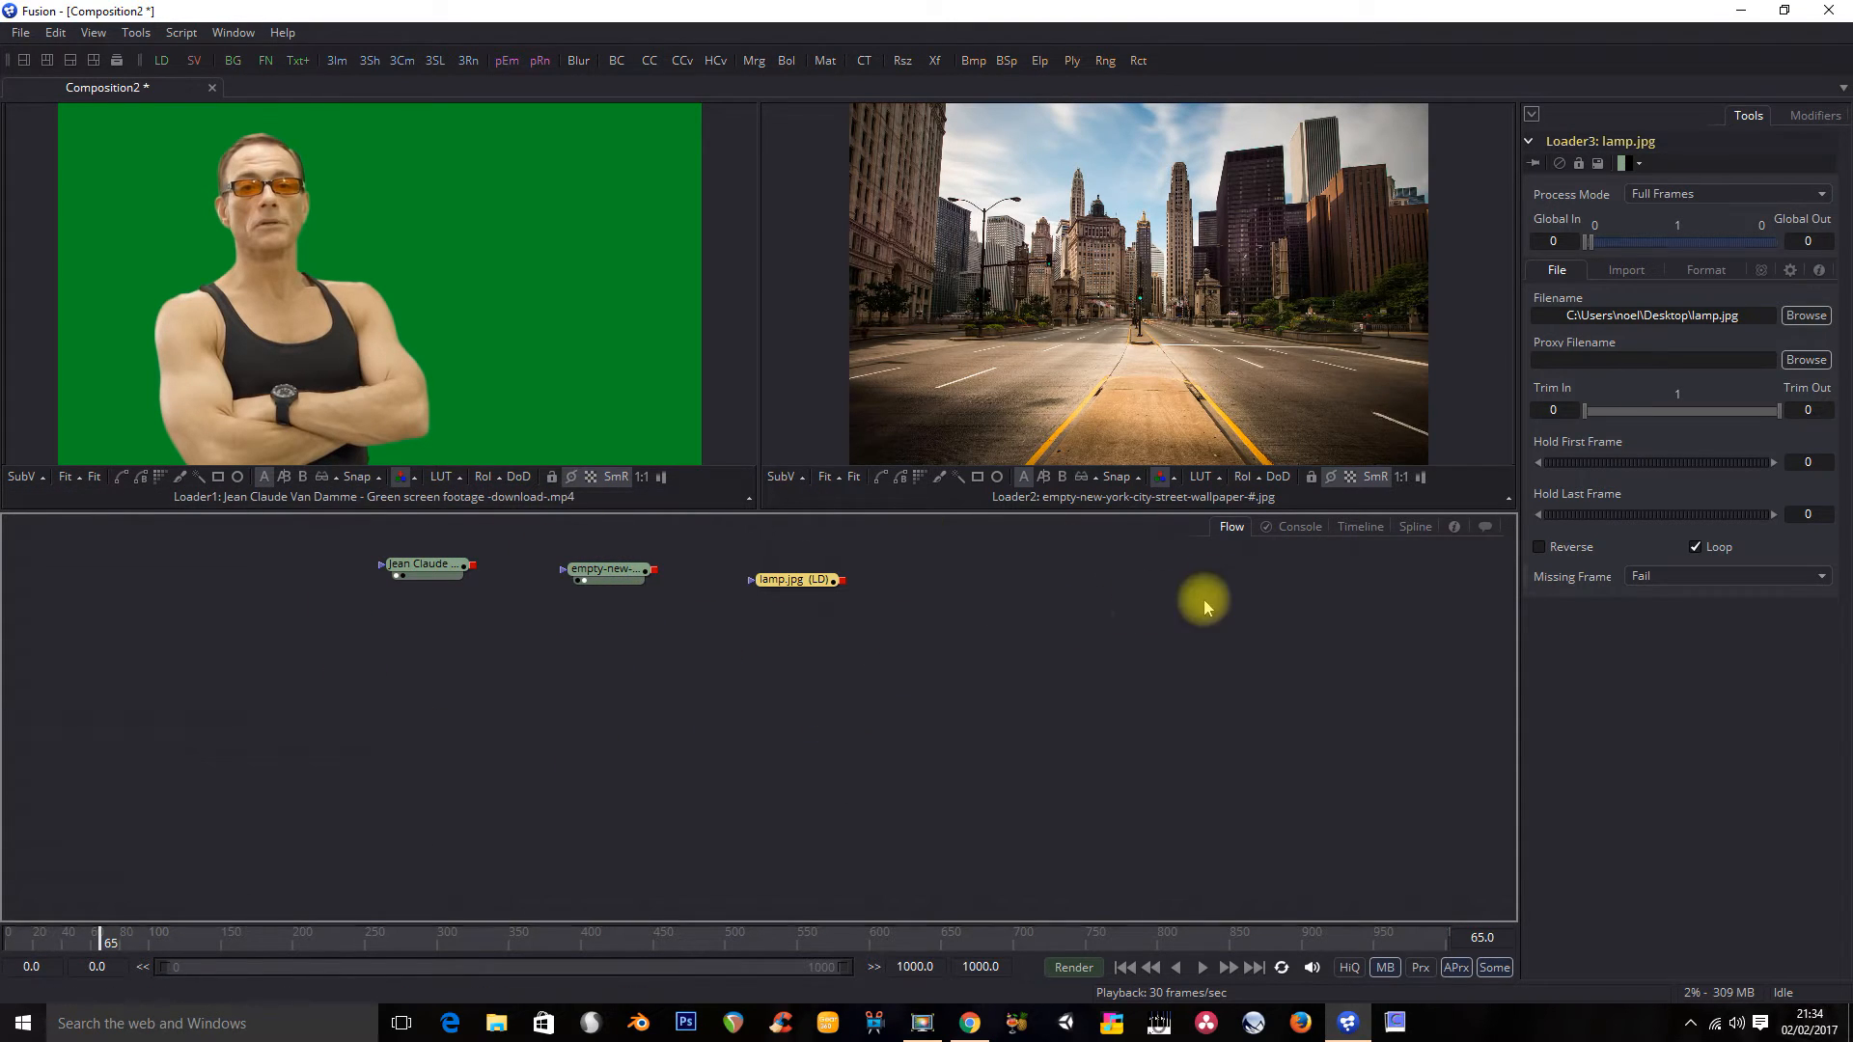
{"action": "left_click", "coordinate": [1291, 527]}
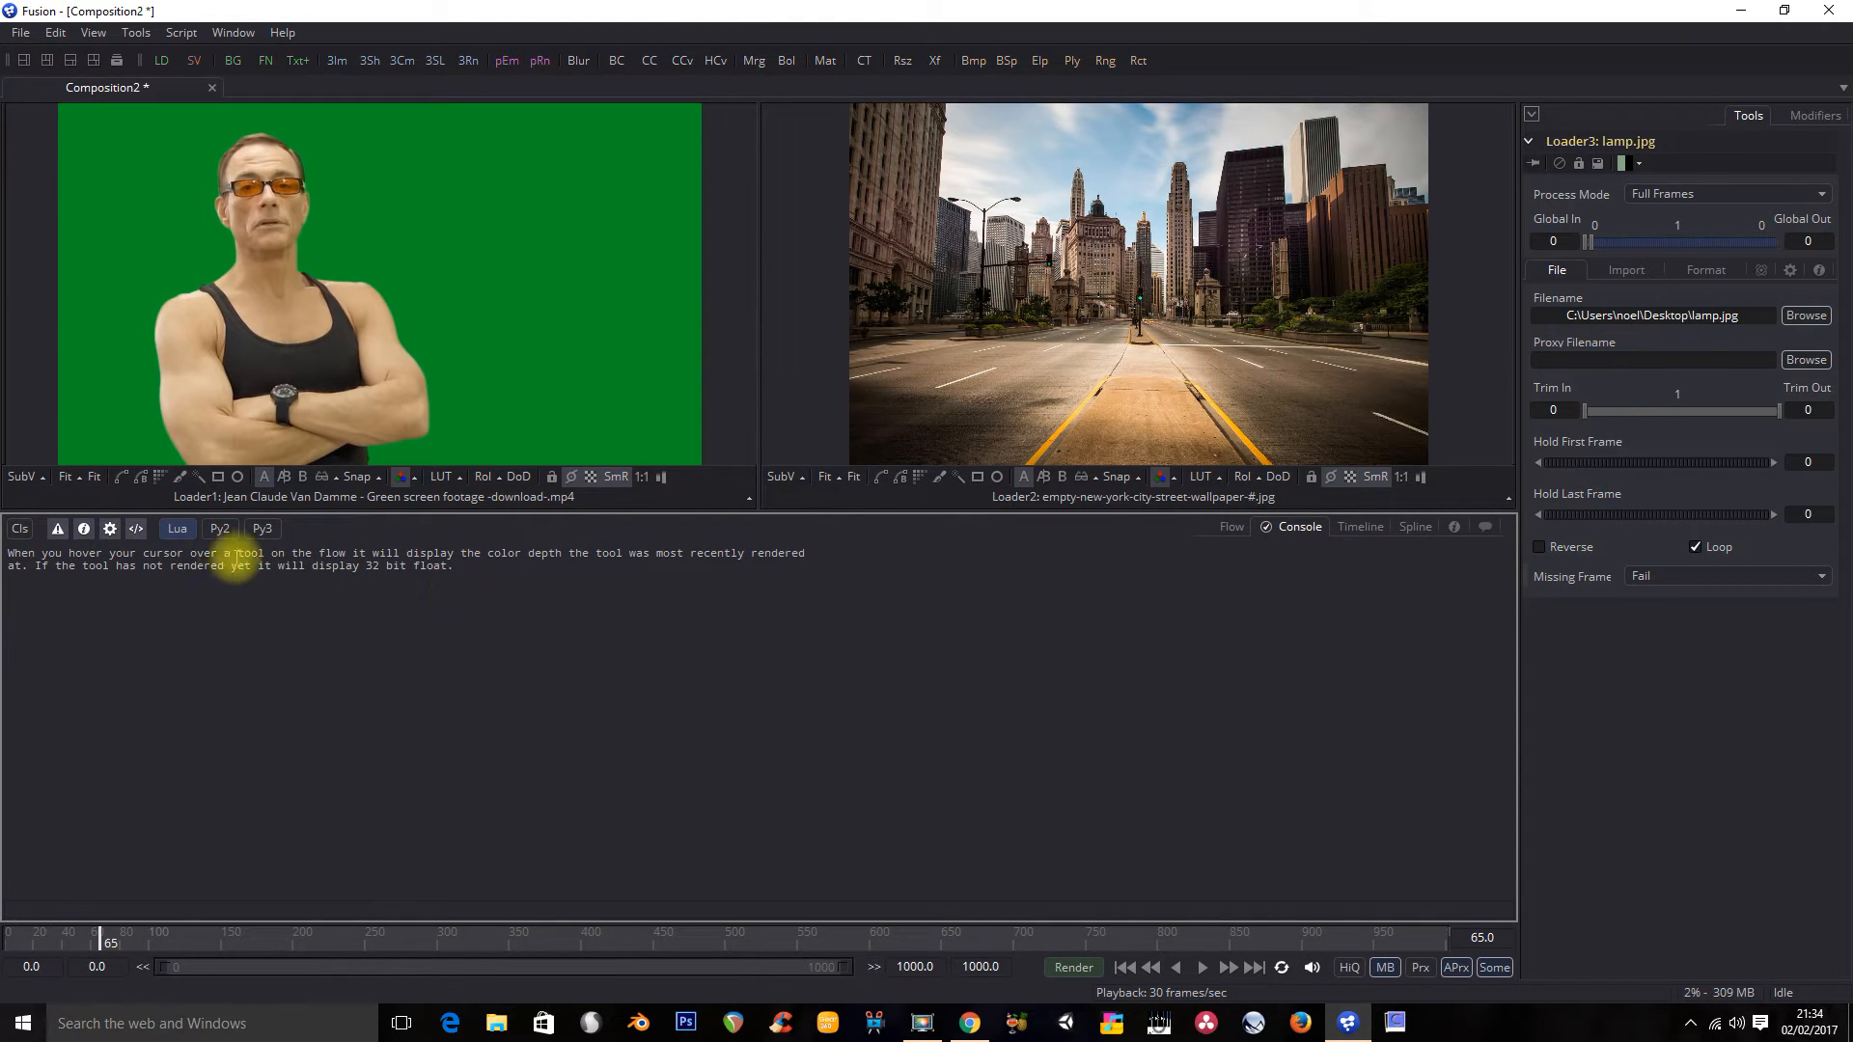
{"action": "left_click", "coordinate": [176, 528]}
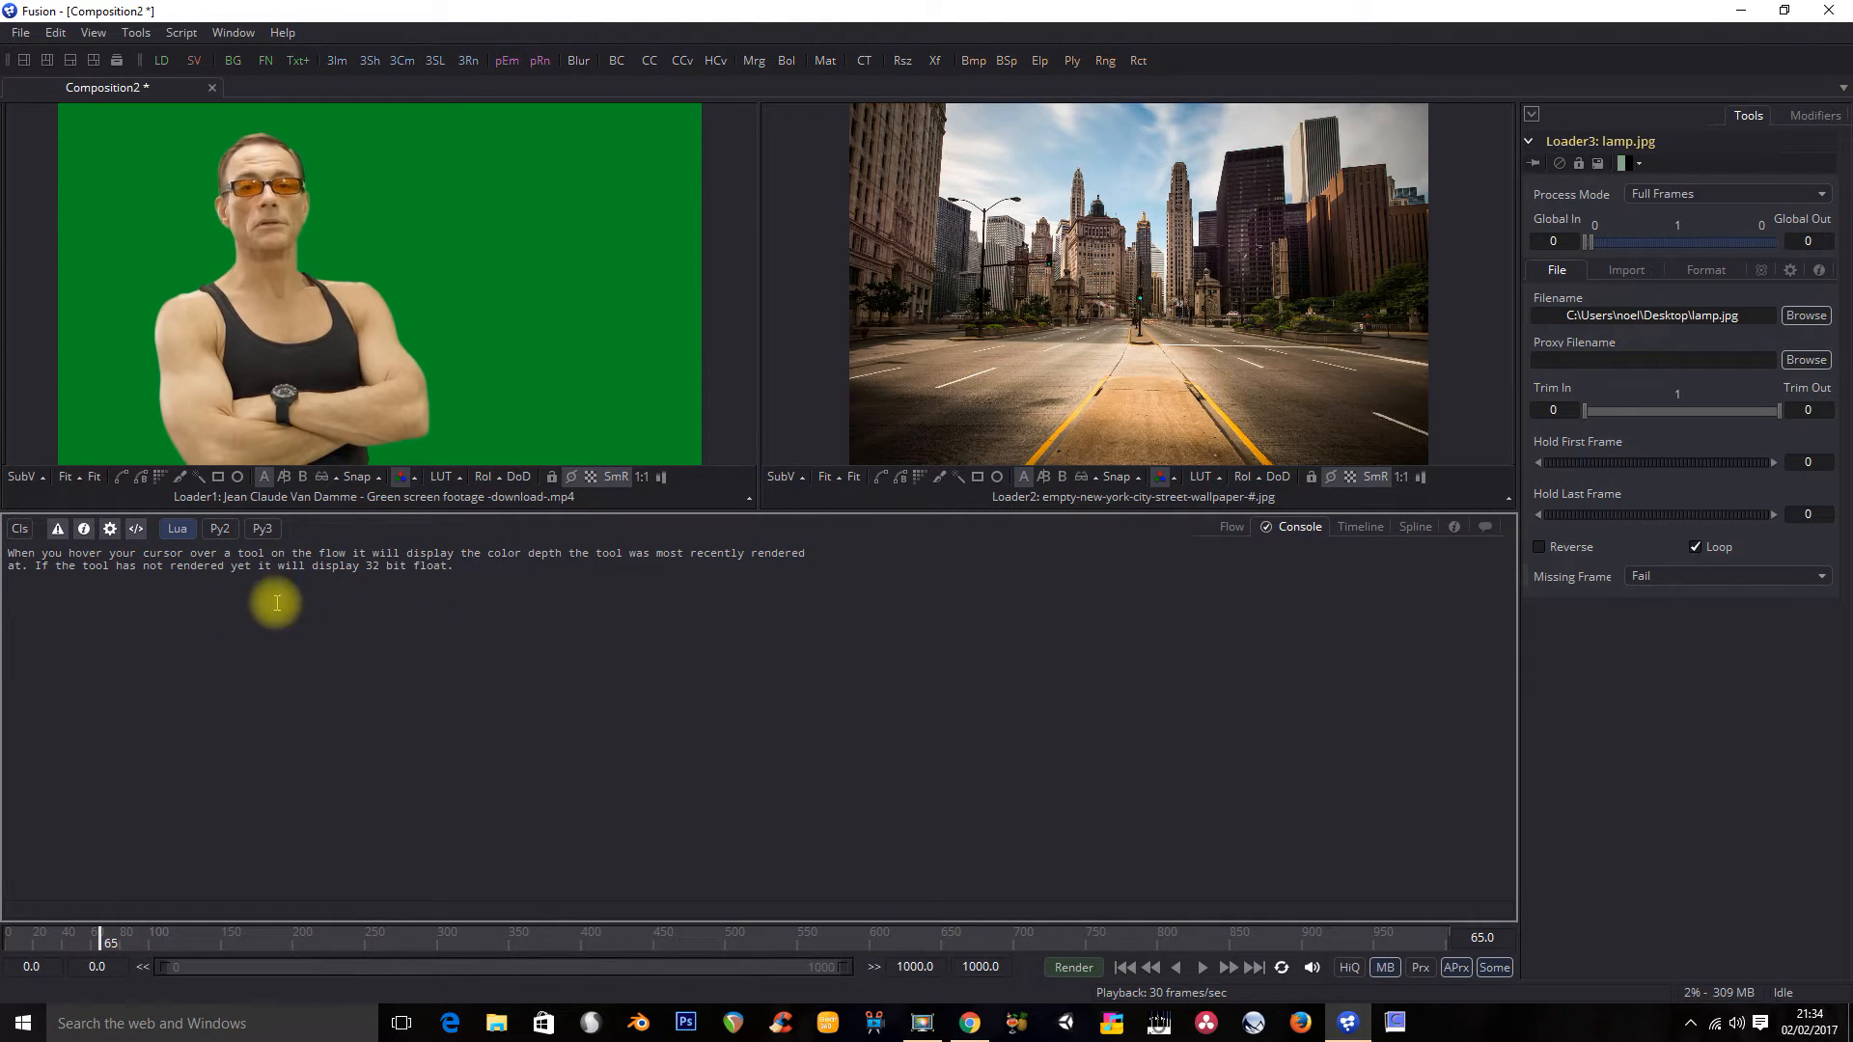
{"action": "left_click", "coordinate": [1357, 529]}
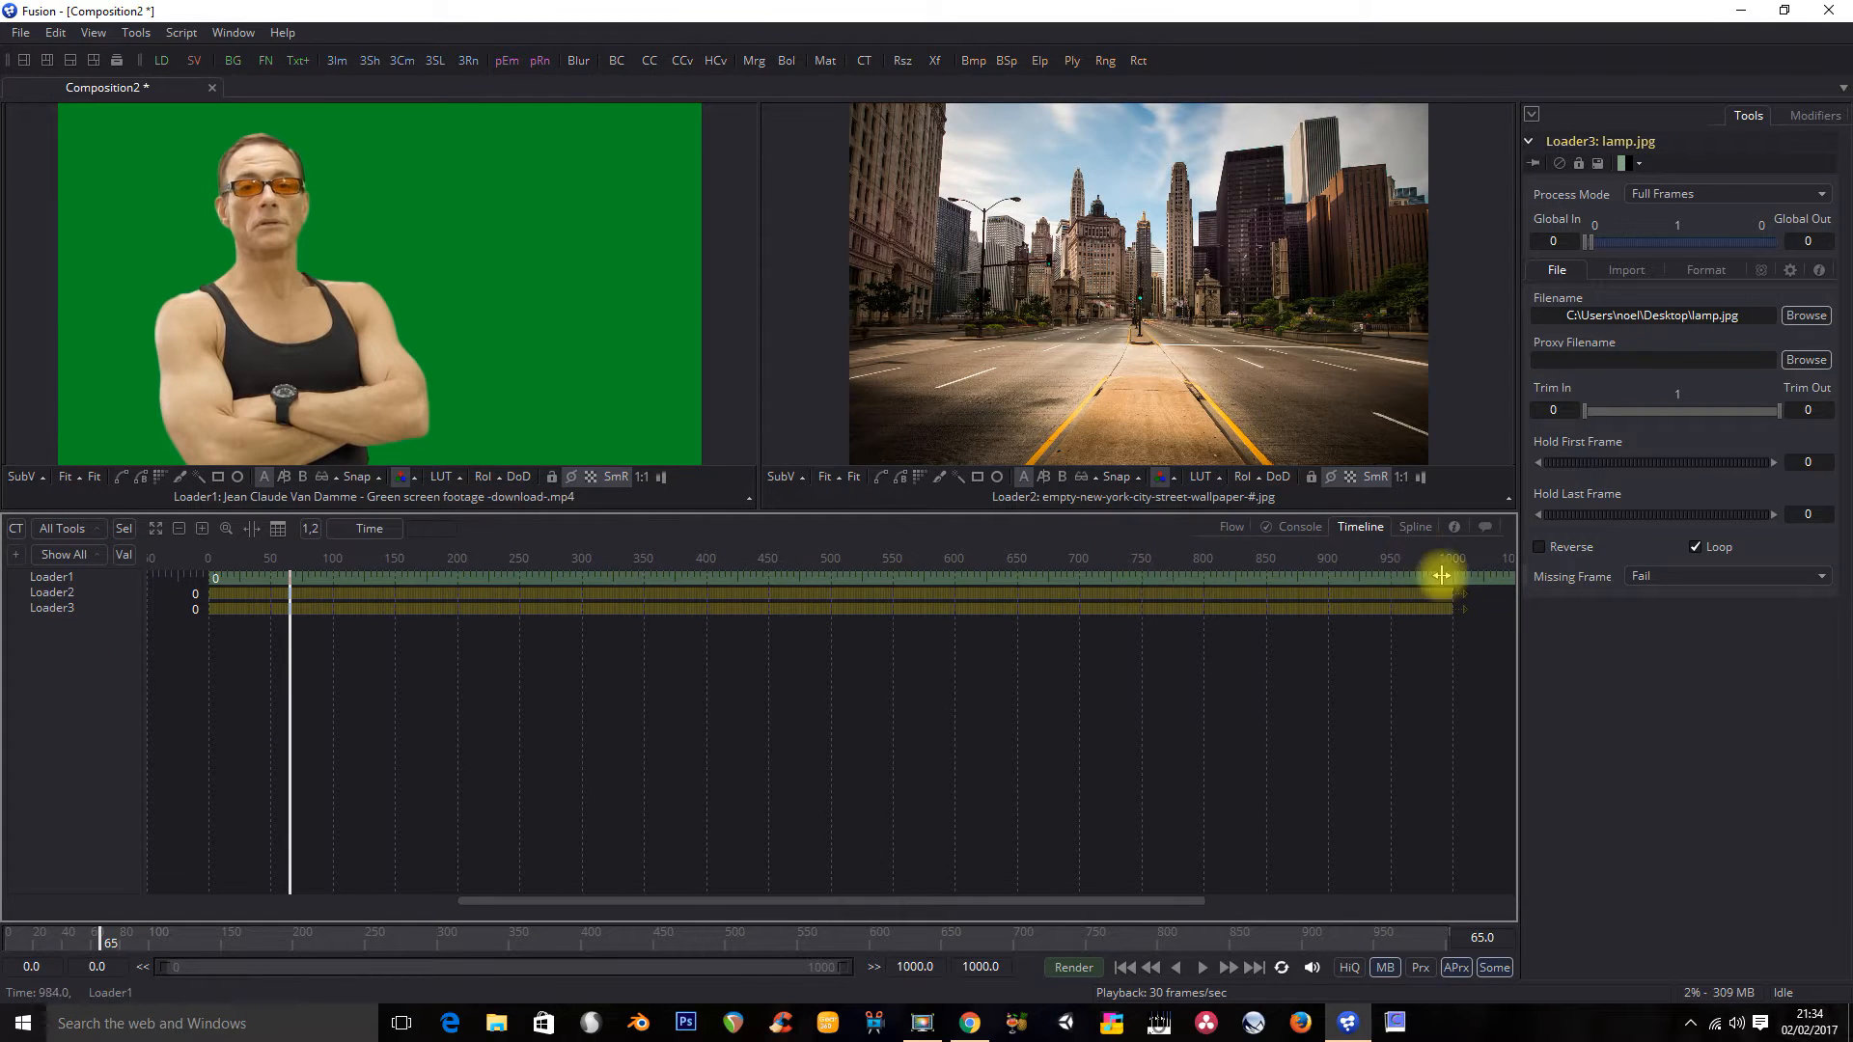
{"action": "left_click", "coordinate": [1413, 527]}
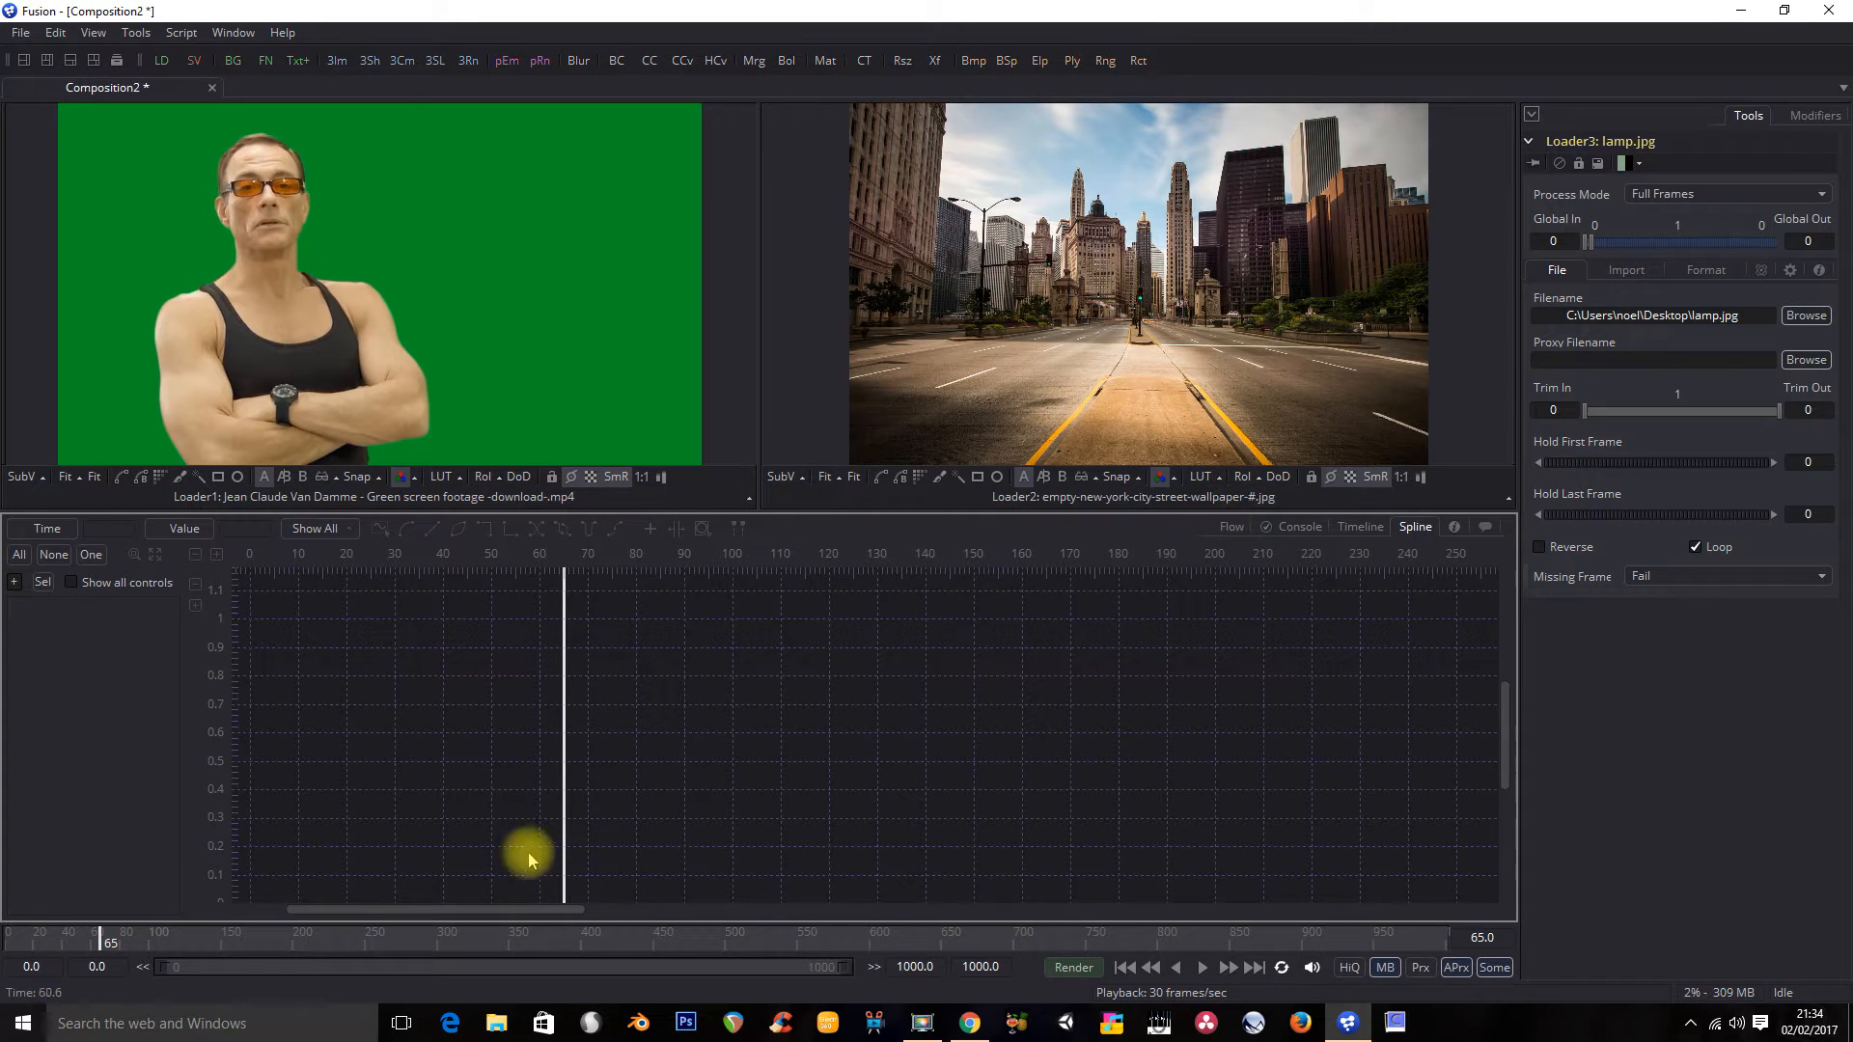
{"action": "left_click", "coordinate": [1230, 528]}
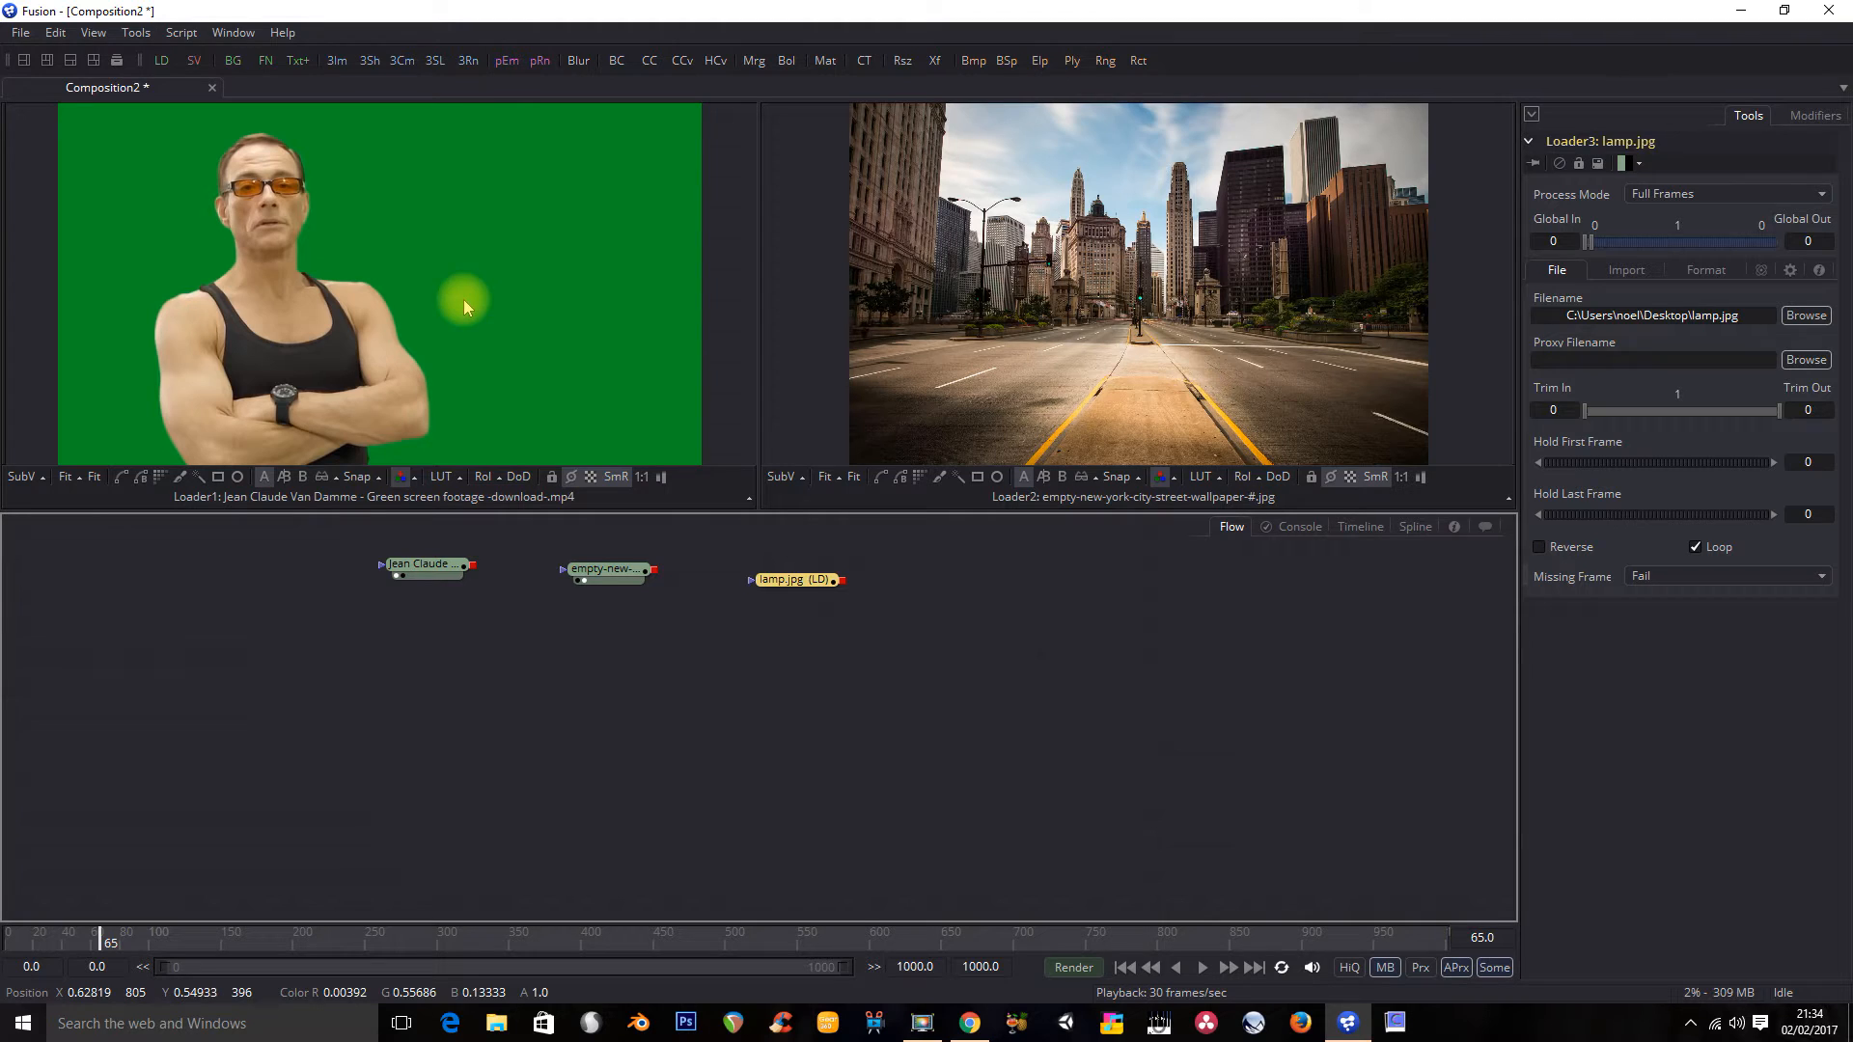
Step: Add an Image Plane 3D tool to the flow and place its node below the green screen footage loader
{"action": "right_click", "coordinate": [402, 641]}
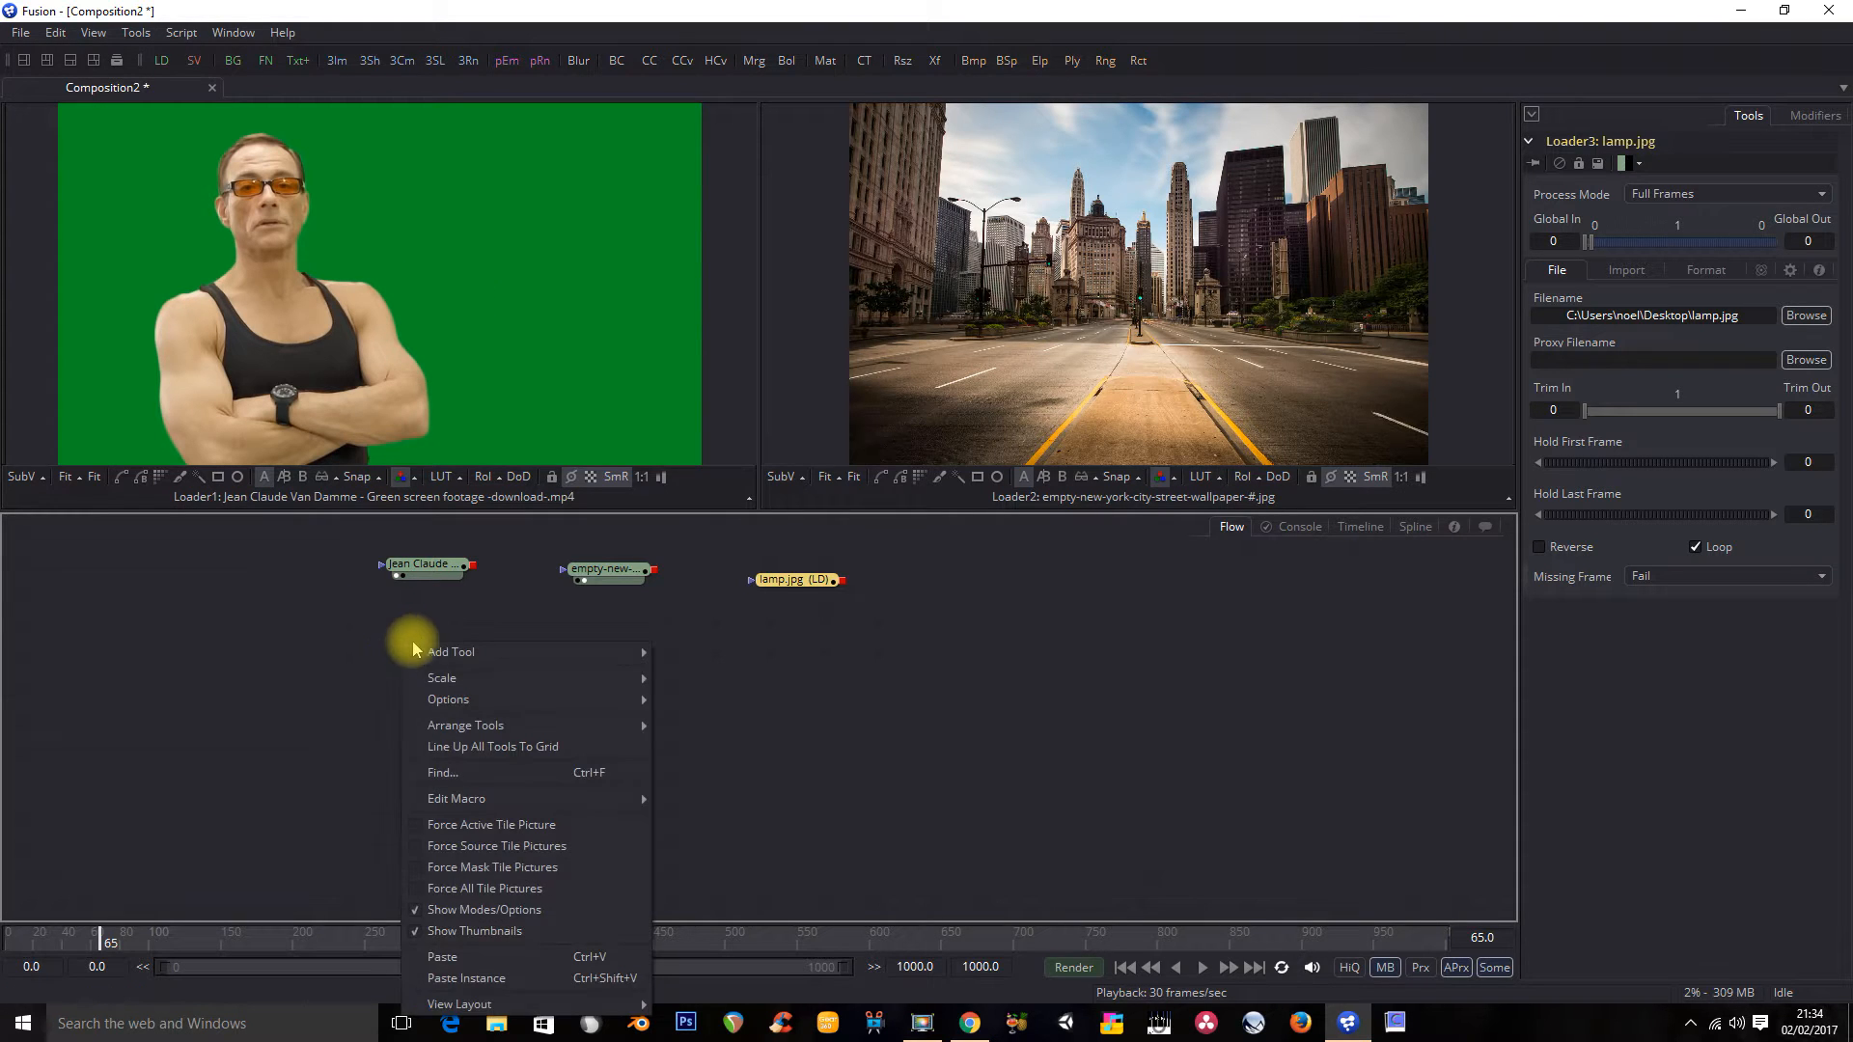
{"action": "mouse_move", "coordinate": [457, 664]}
{"action": "mouse_move", "coordinate": [773, 526]}
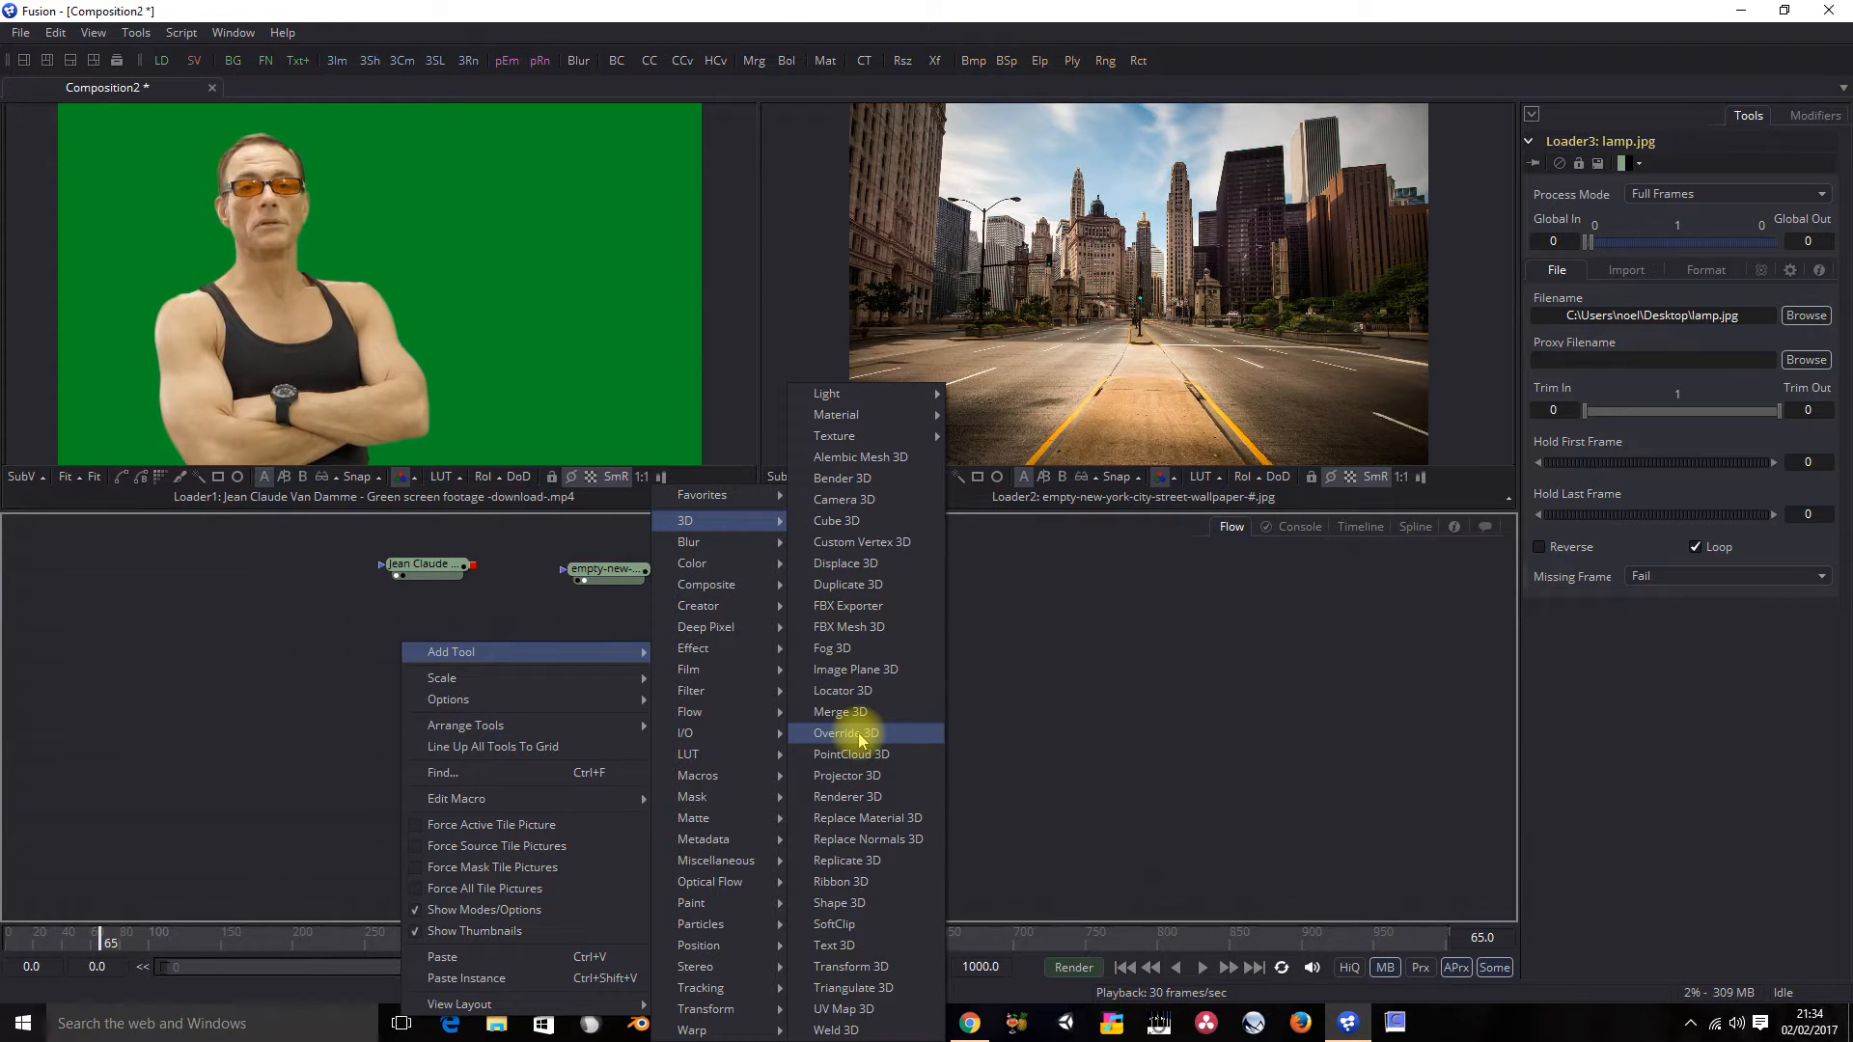
{"action": "left_click", "coordinate": [851, 670]}
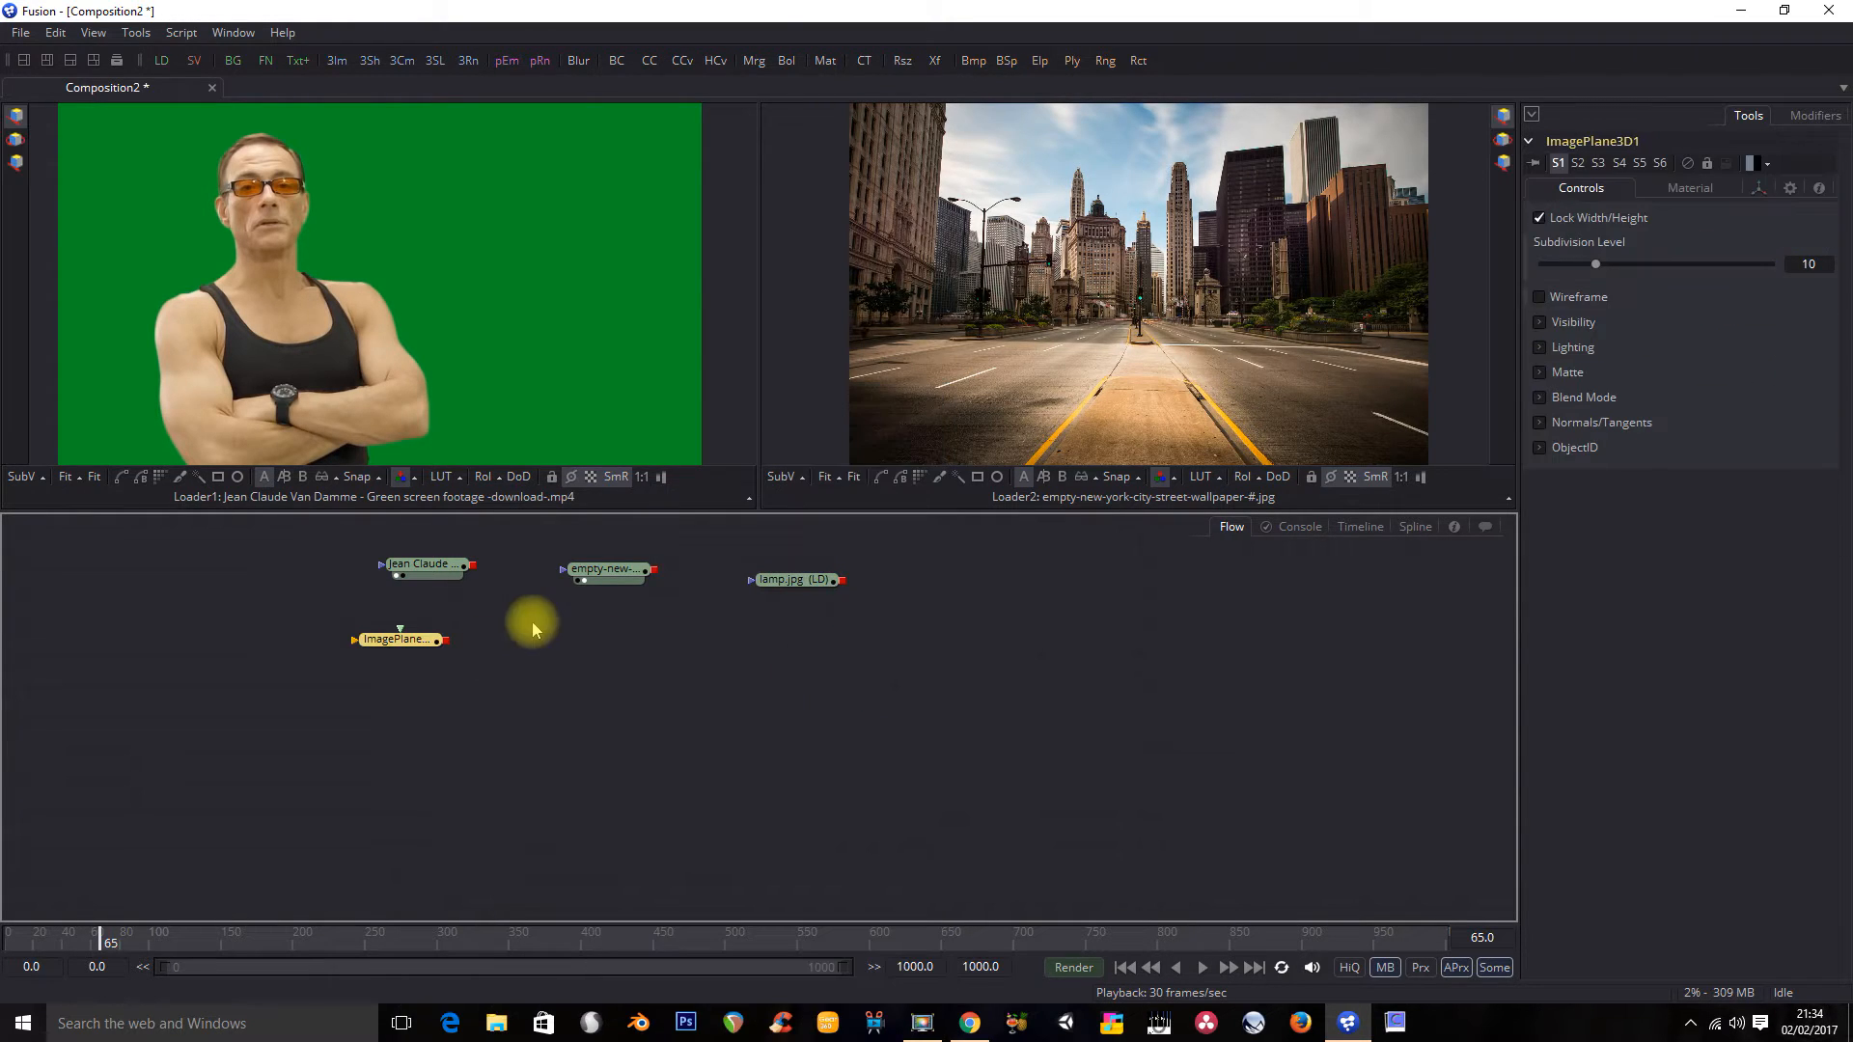
{"action": "left_click_drag", "start_coordinate": [418, 643], "coordinate": [454, 662]}
Step: Add a second Image Plane 3D tool below the street wallpaper loader
{"action": "right_click", "coordinate": [610, 664]}
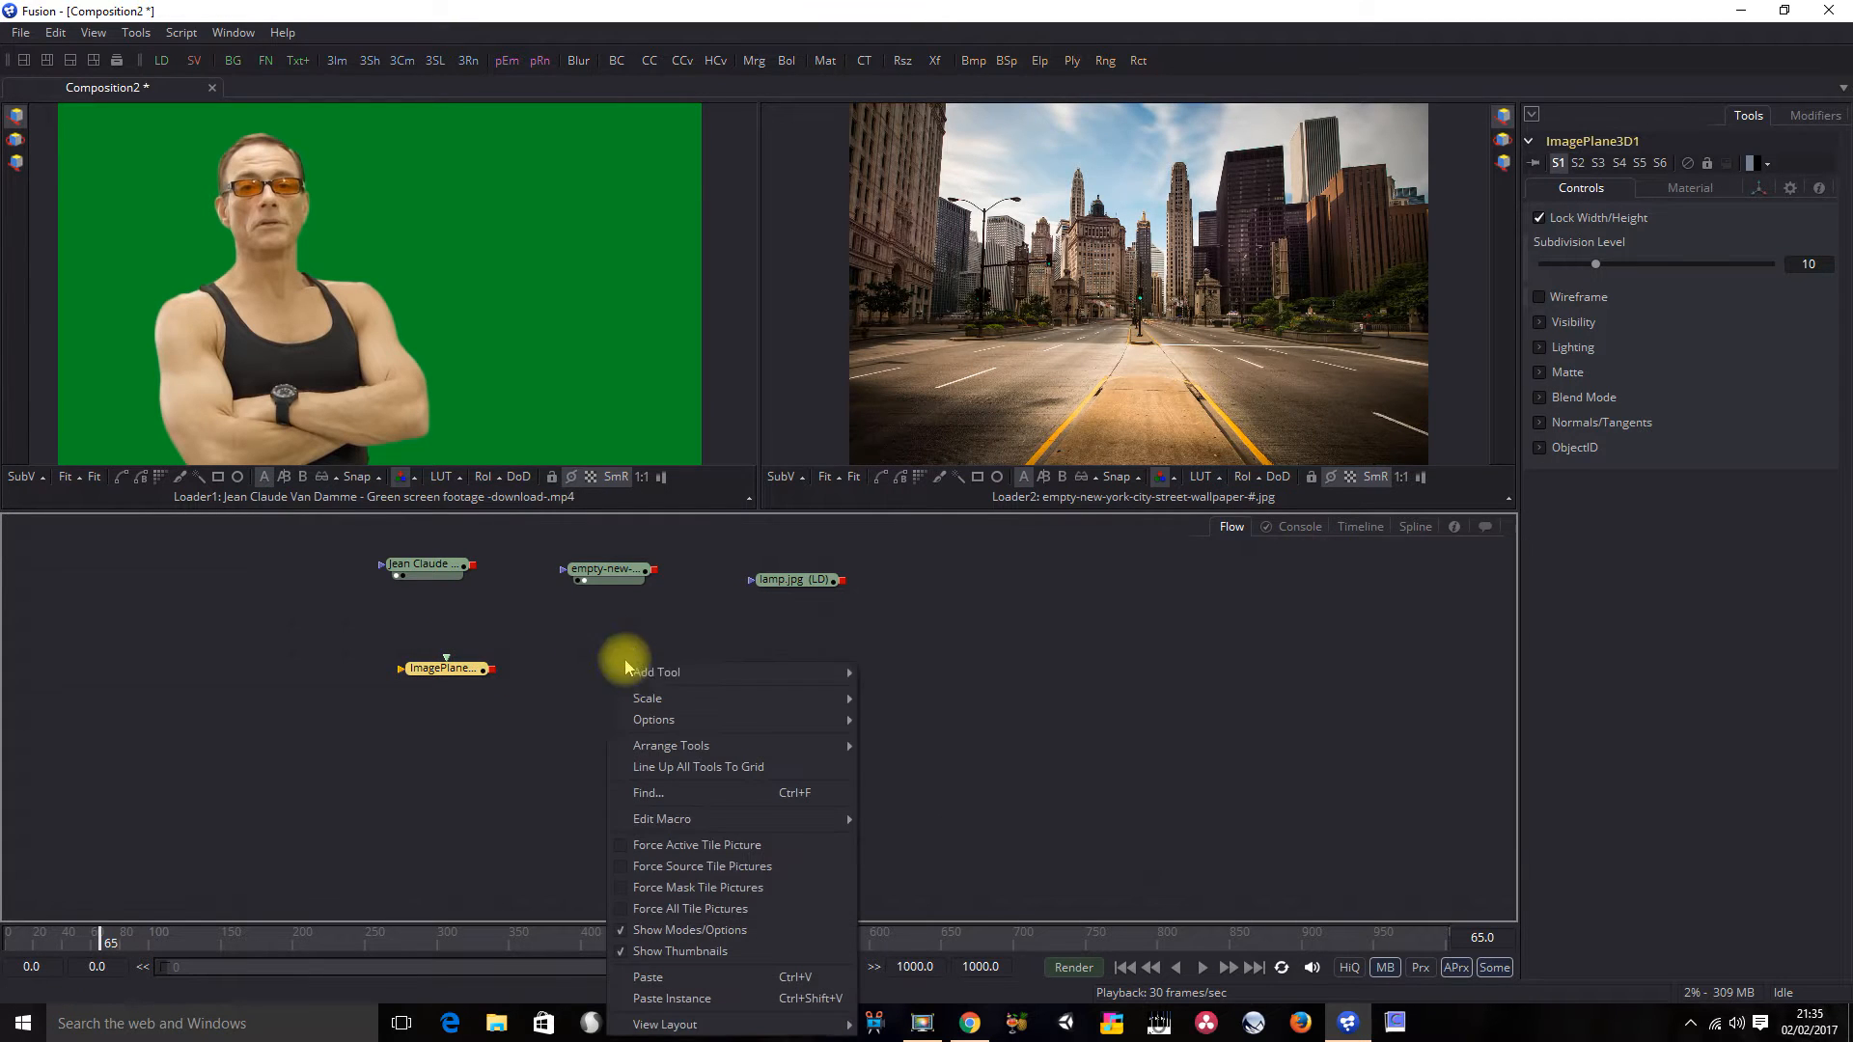
{"action": "mouse_move", "coordinate": [717, 680]}
{"action": "mouse_move", "coordinate": [945, 521]}
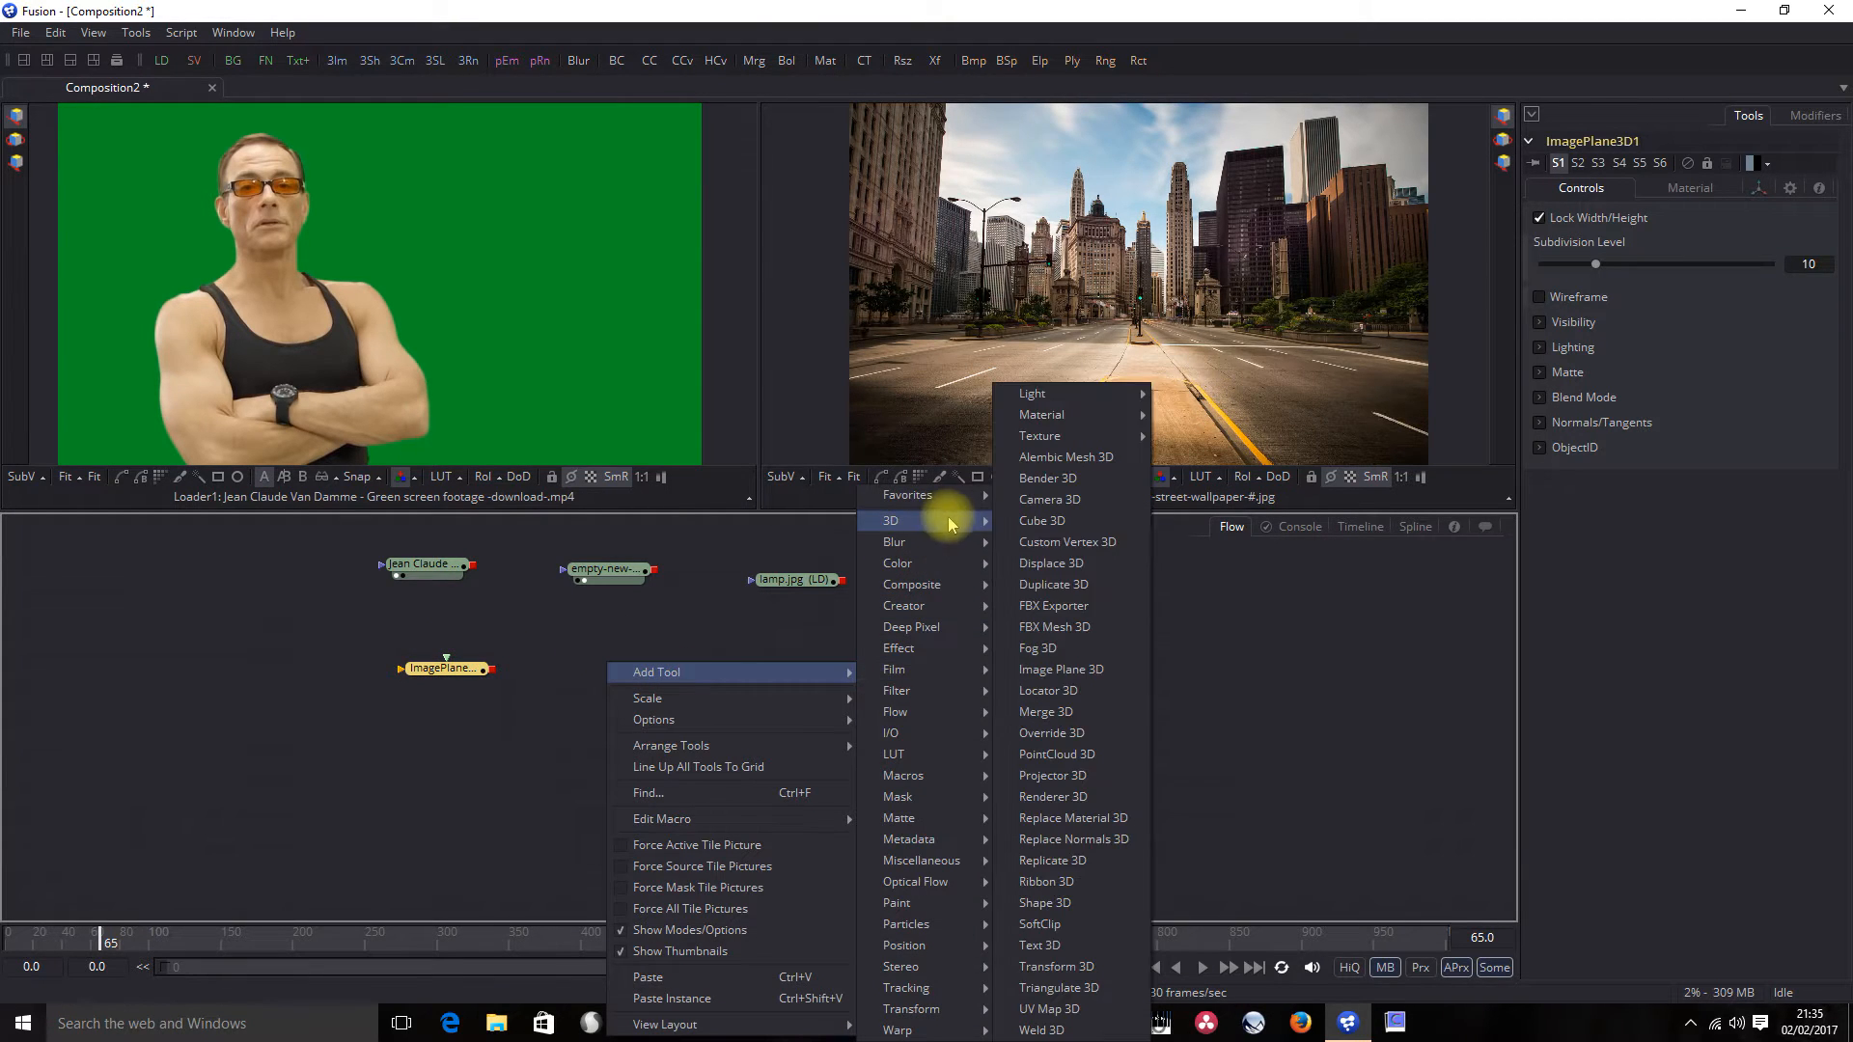
{"action": "left_click", "coordinate": [1062, 669]}
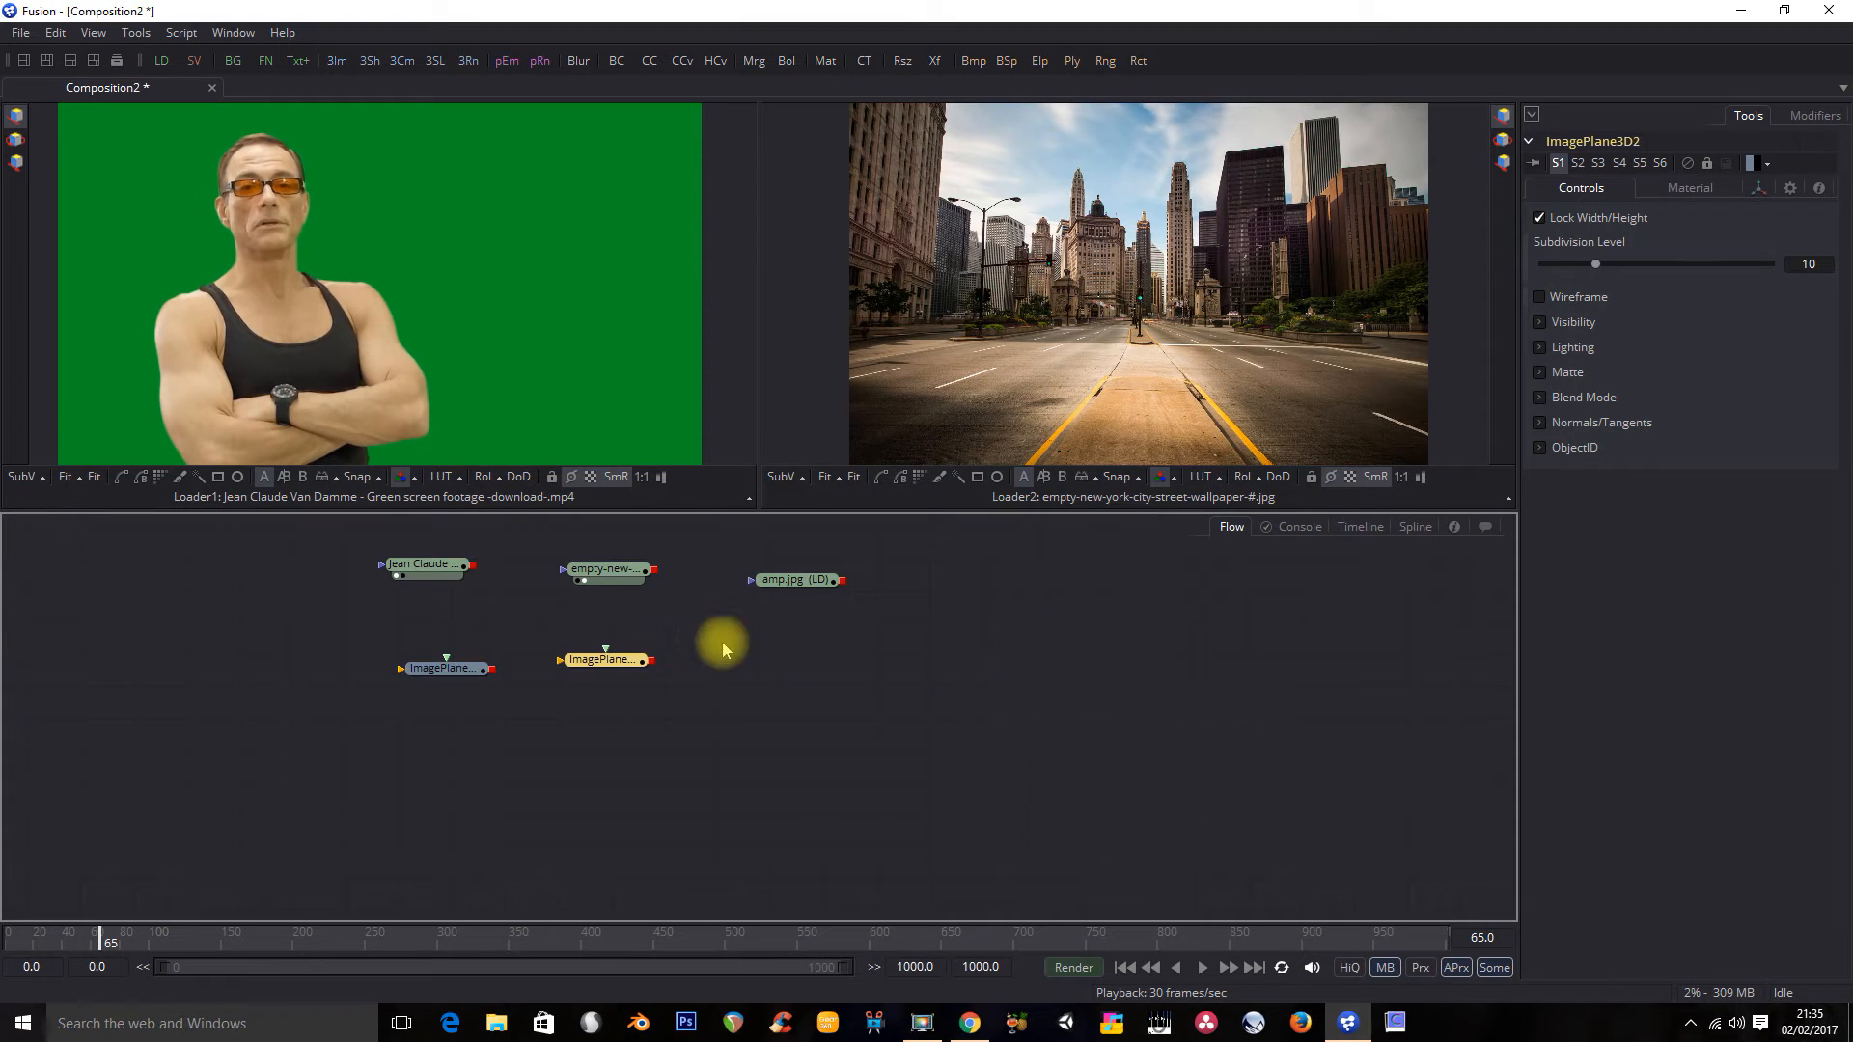
Step: Add a third Image Plane 3D tool and place its node below the lamp.jpg loader
{"action": "right_click", "coordinate": [776, 632]}
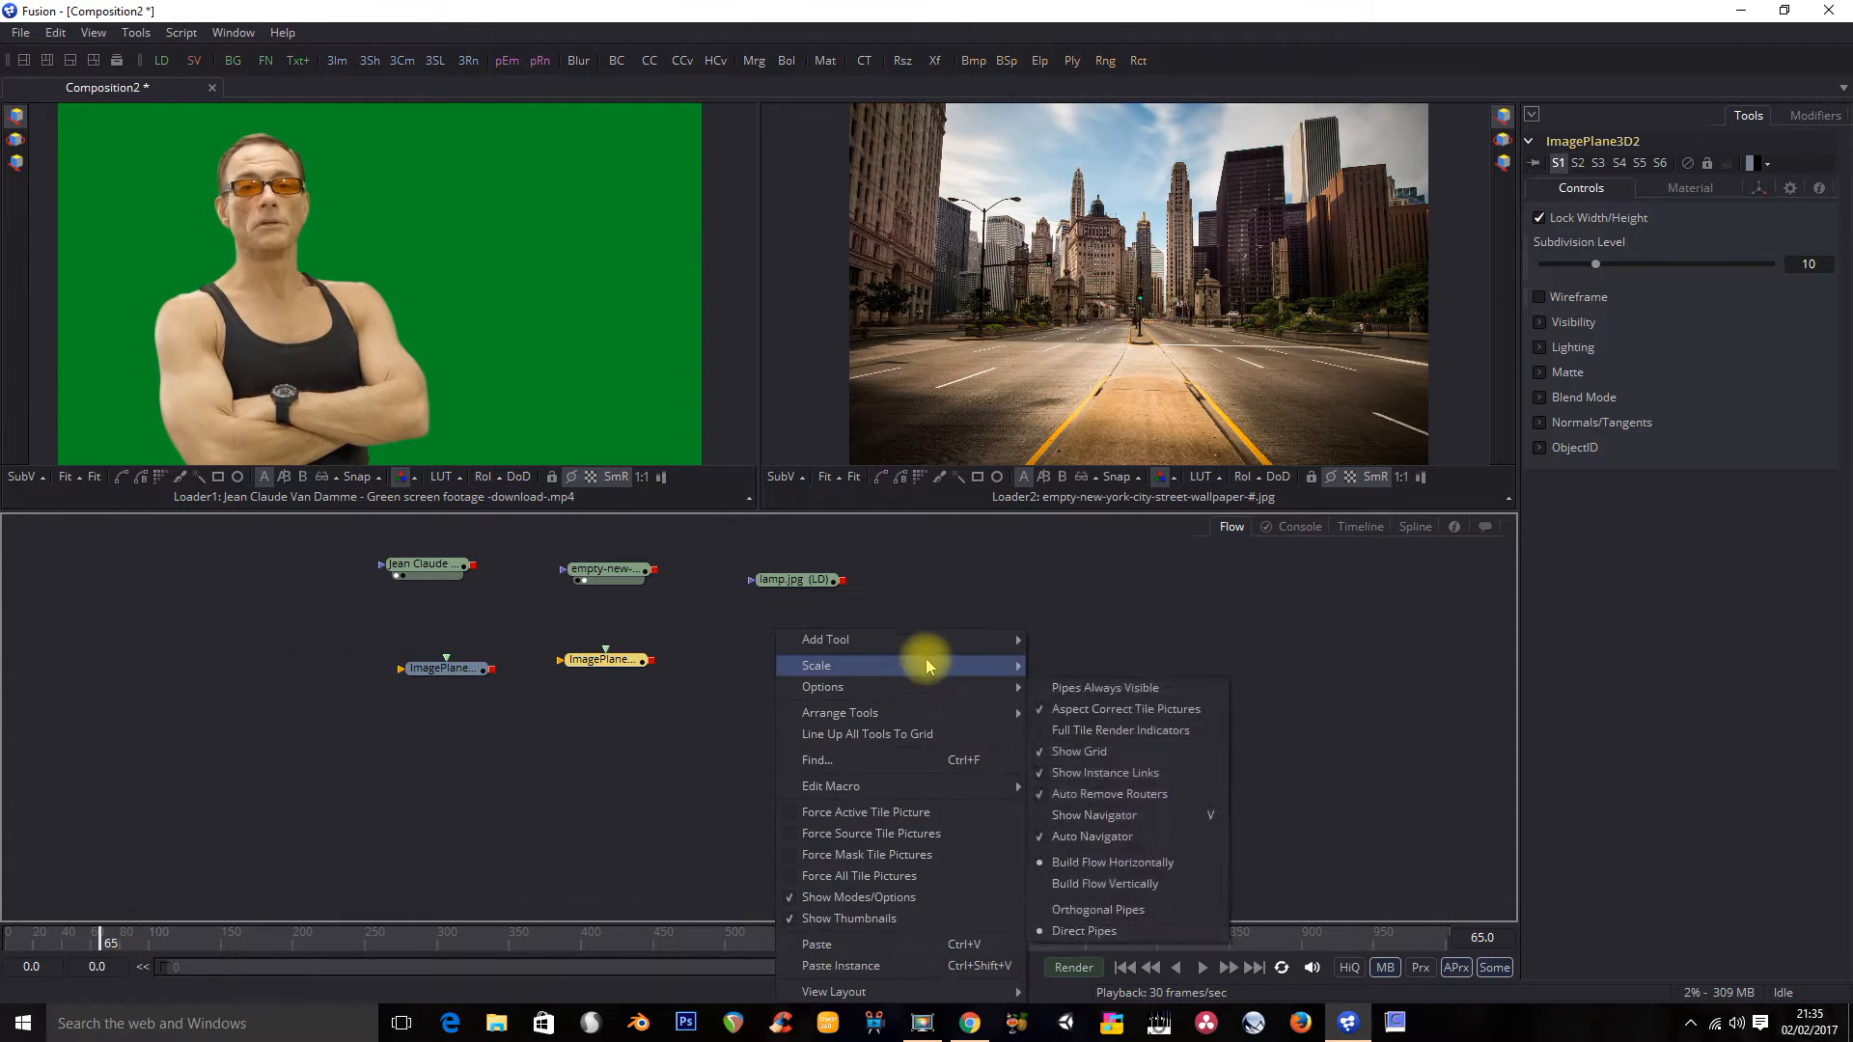
{"action": "mouse_move", "coordinate": [918, 641]}
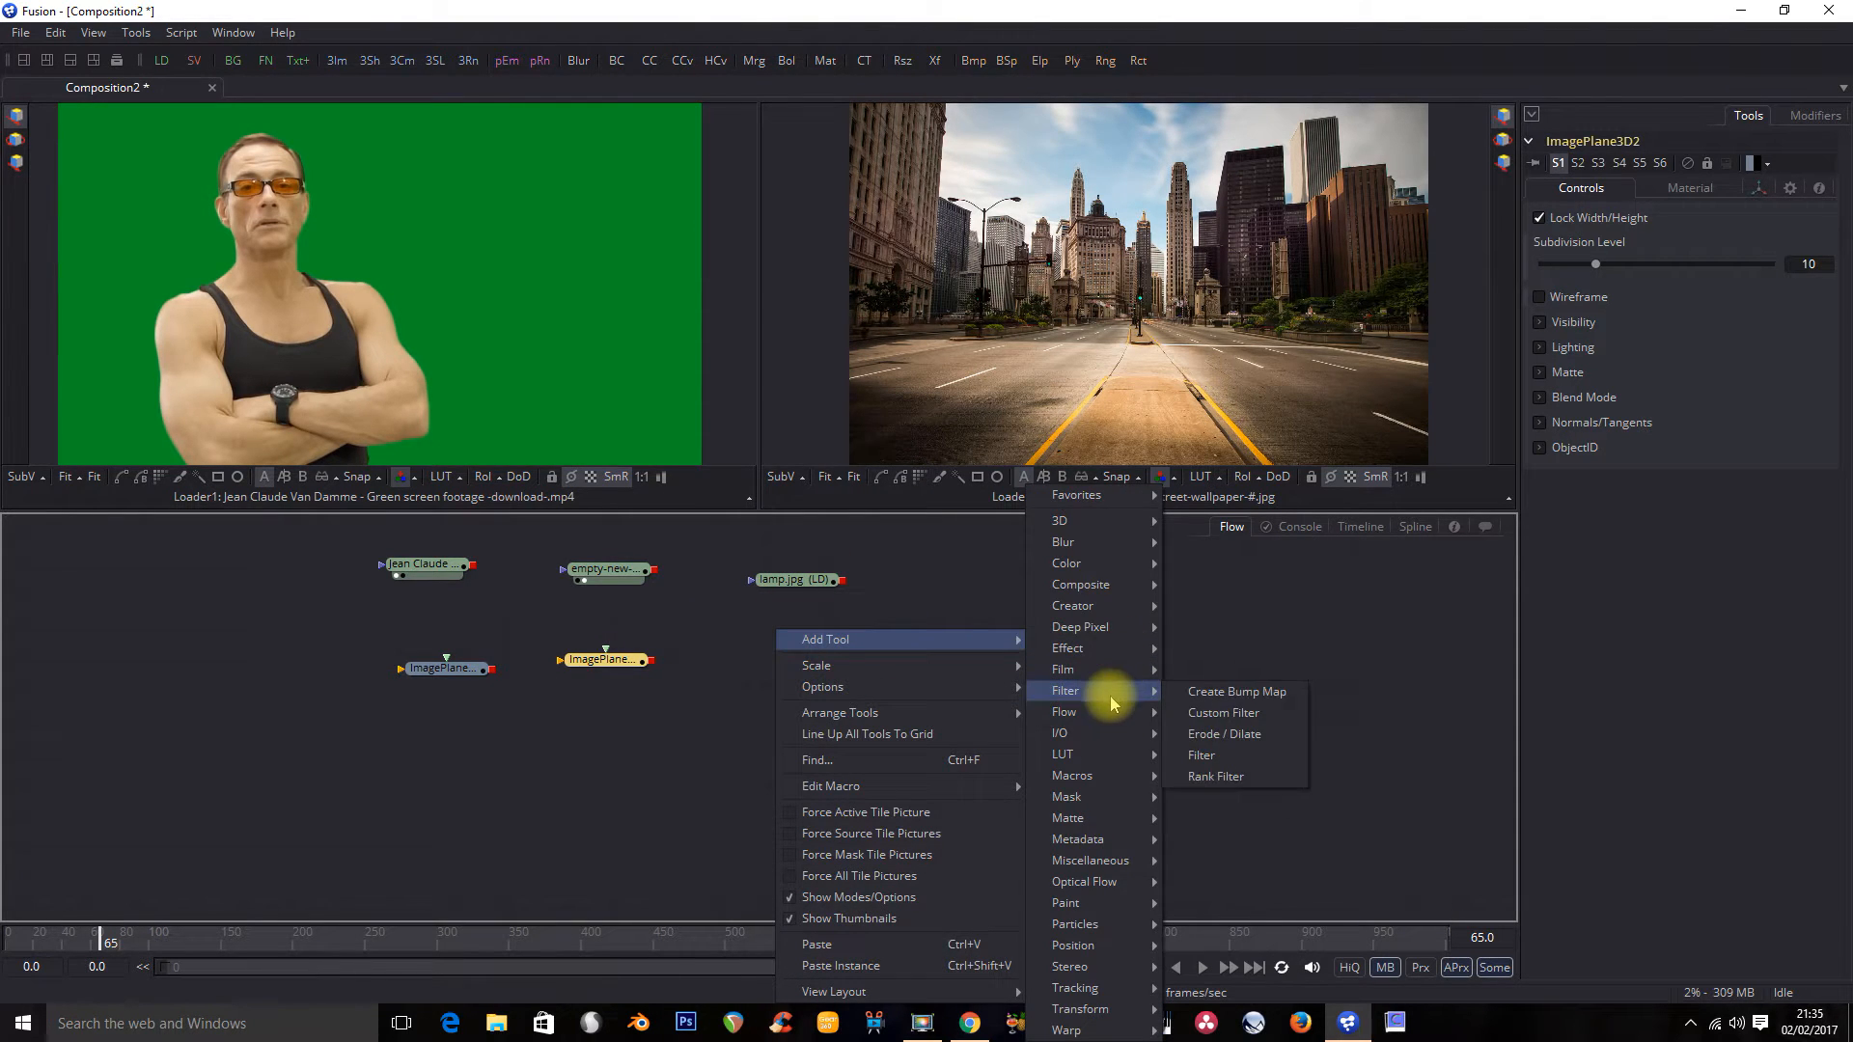
{"action": "mouse_move", "coordinate": [1133, 531]}
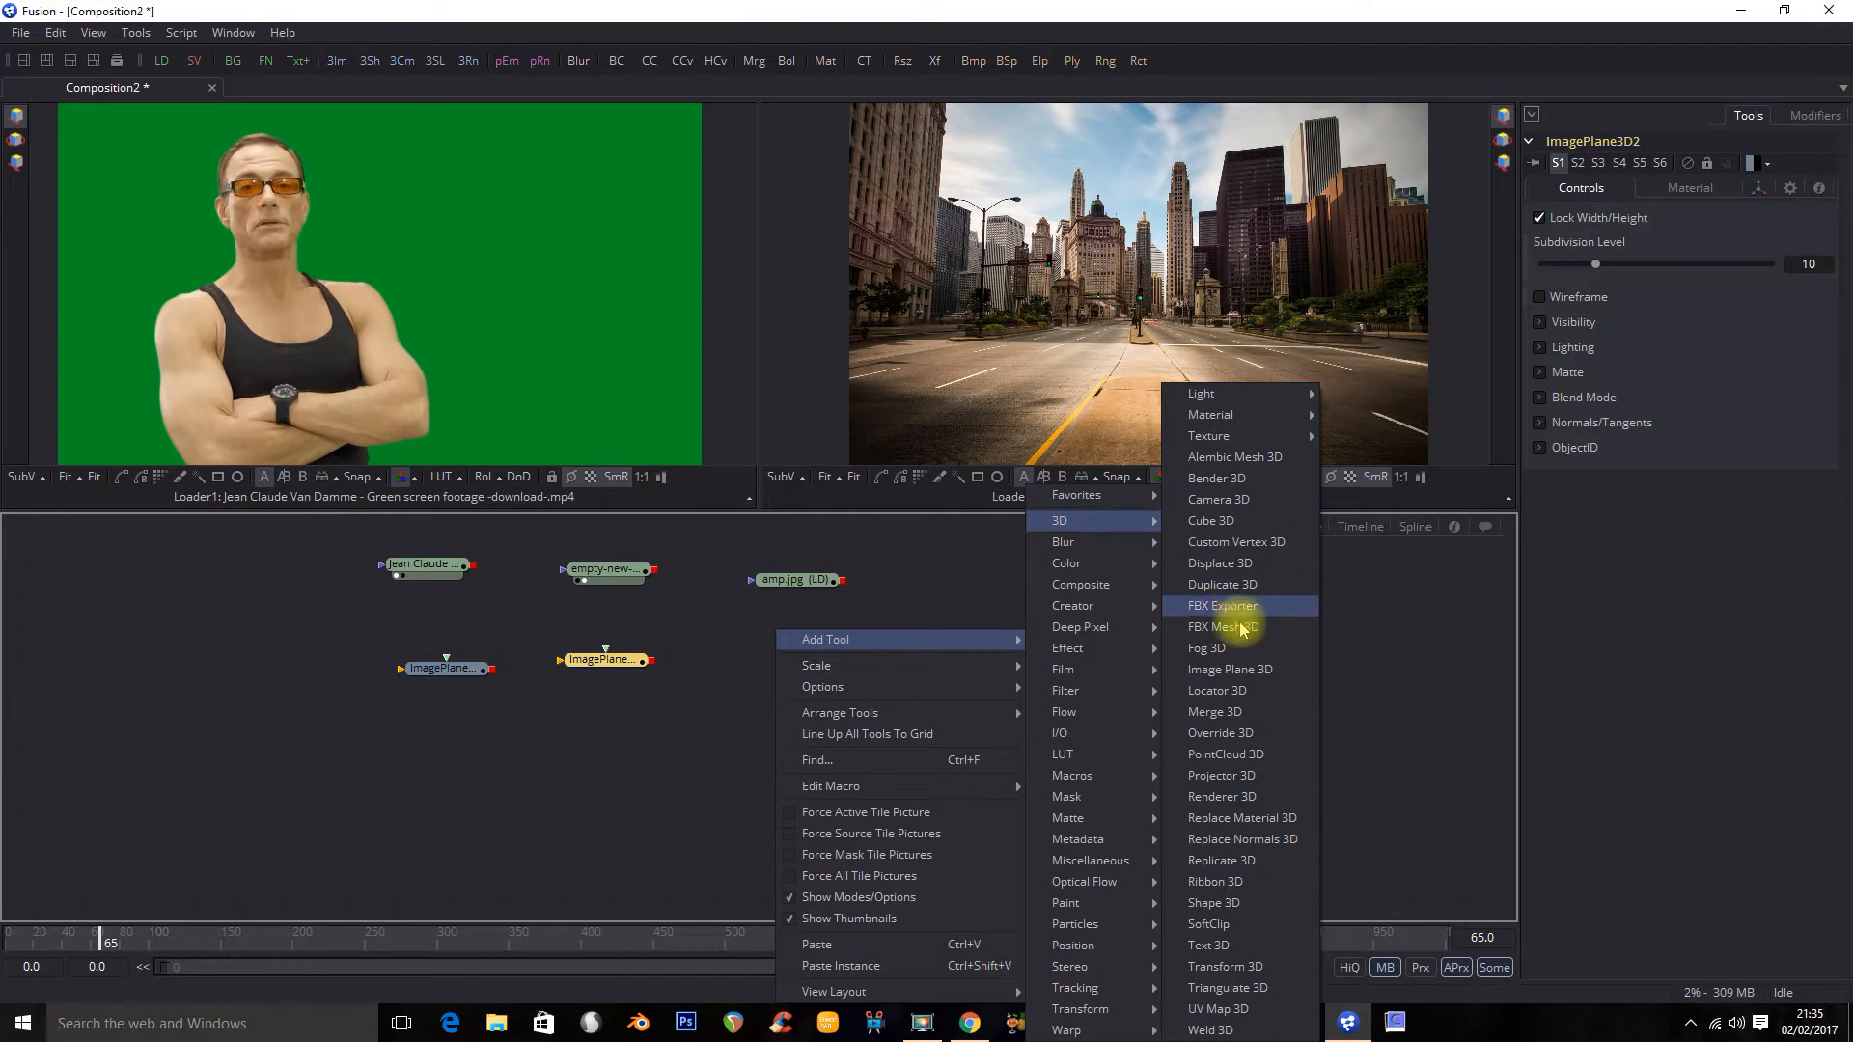
{"action": "left_click", "coordinate": [1208, 673]}
{"action": "left_click_drag", "start_coordinate": [777, 628], "coordinate": [802, 692]}
Step: Move the footage loader away from the wallpaper loader and connect its output to the first image plane
{"action": "left_click_drag", "start_coordinate": [390, 569], "coordinate": [330, 567]}
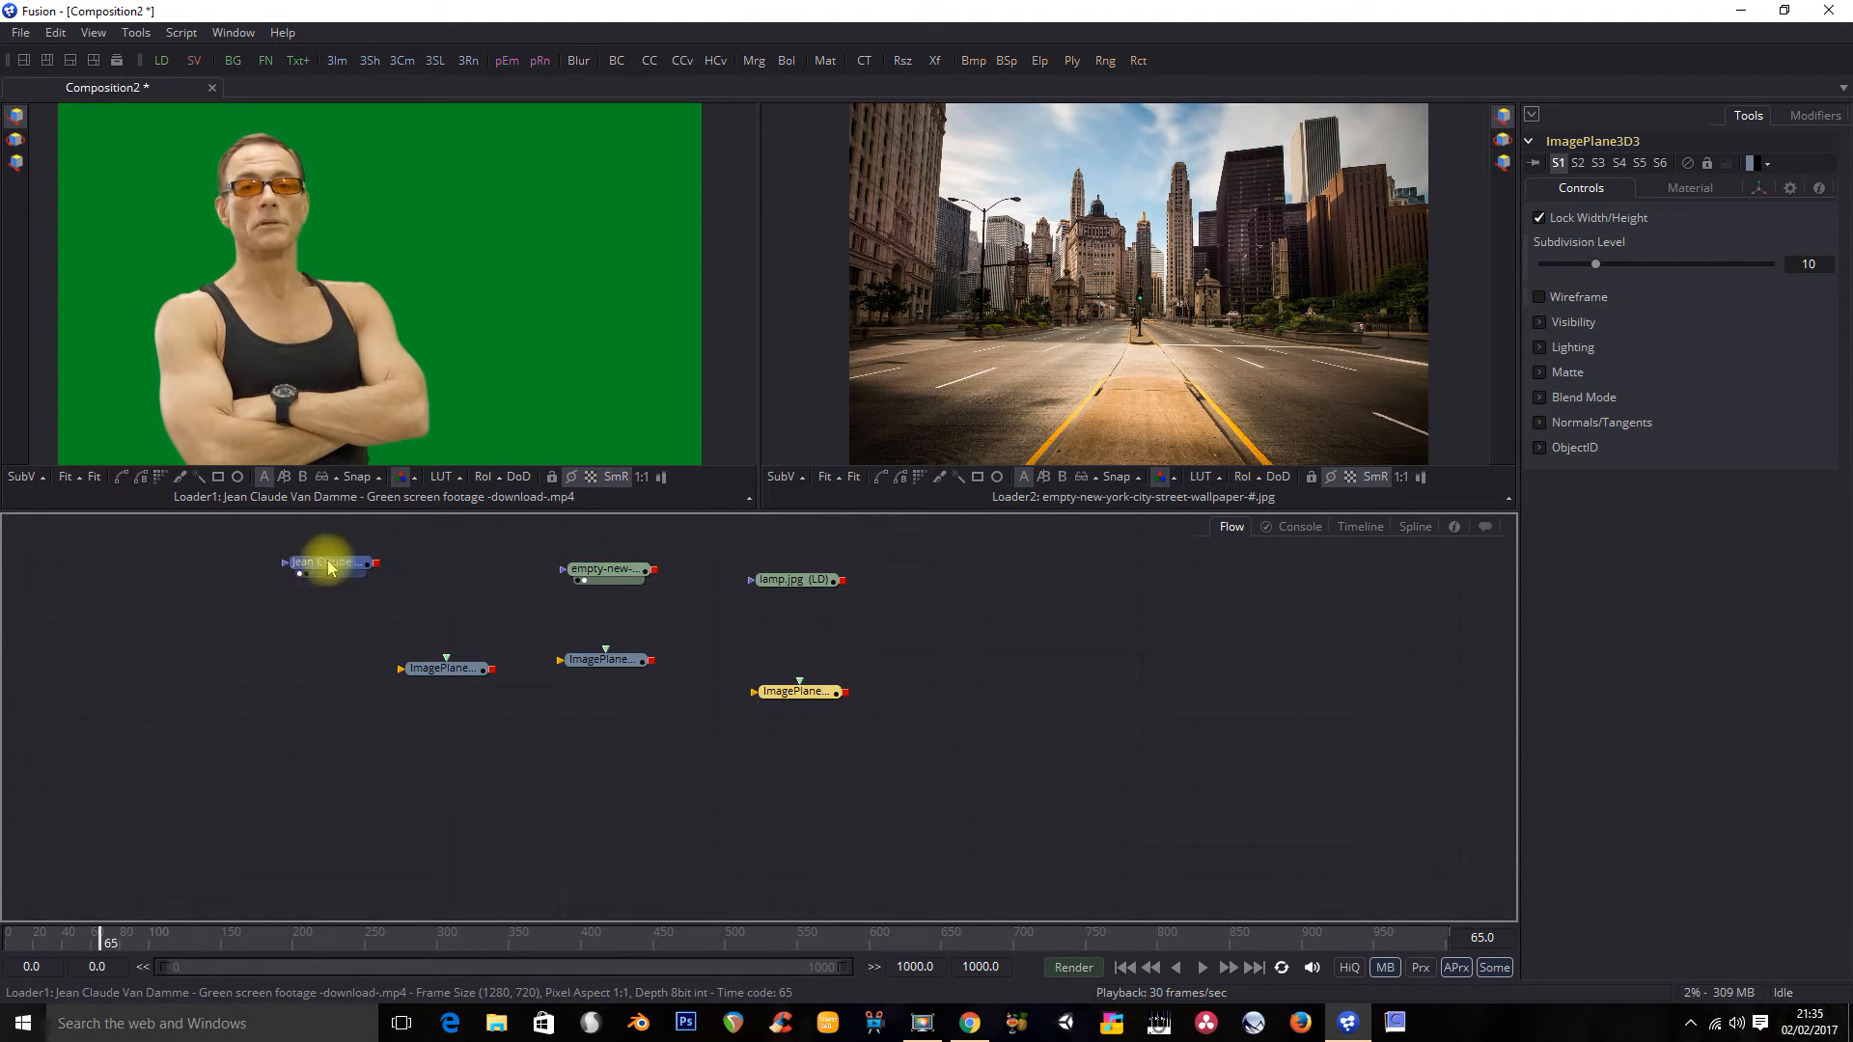
{"action": "left_click", "coordinate": [374, 565]}
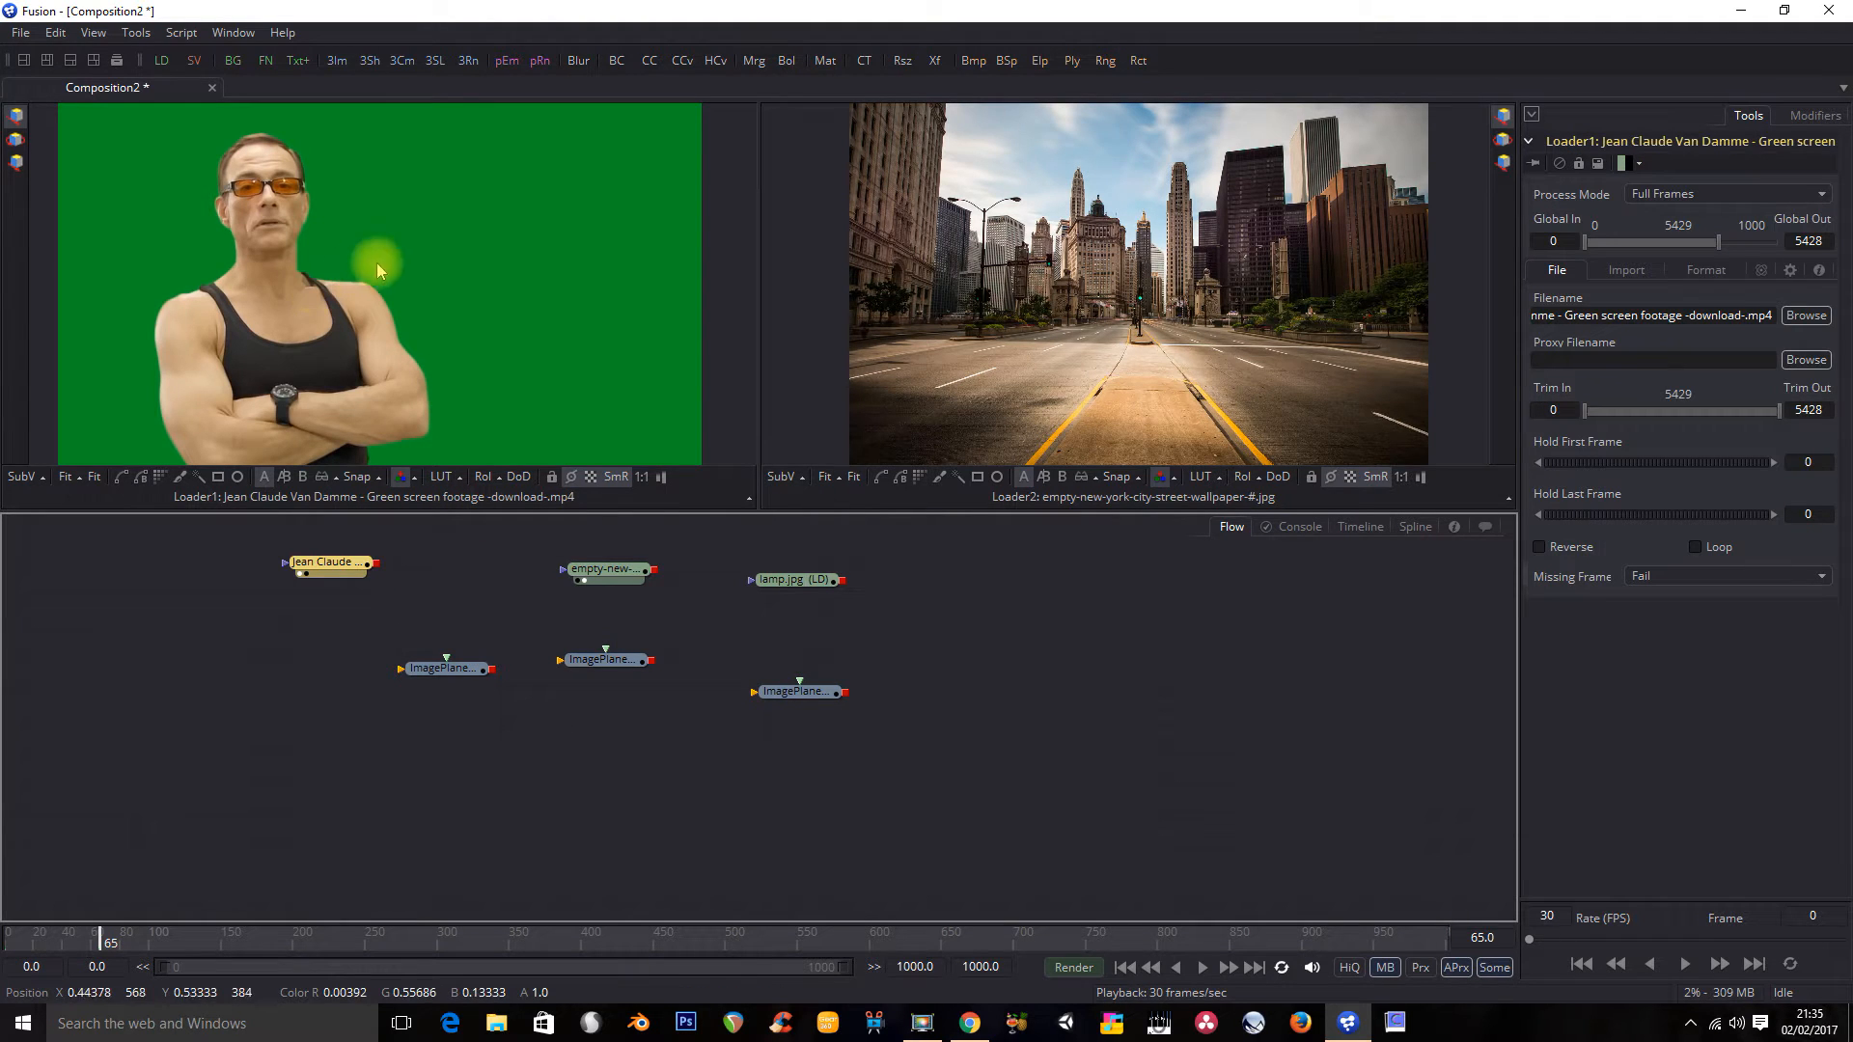
{"action": "left_click_drag", "start_coordinate": [377, 567], "coordinate": [444, 669]}
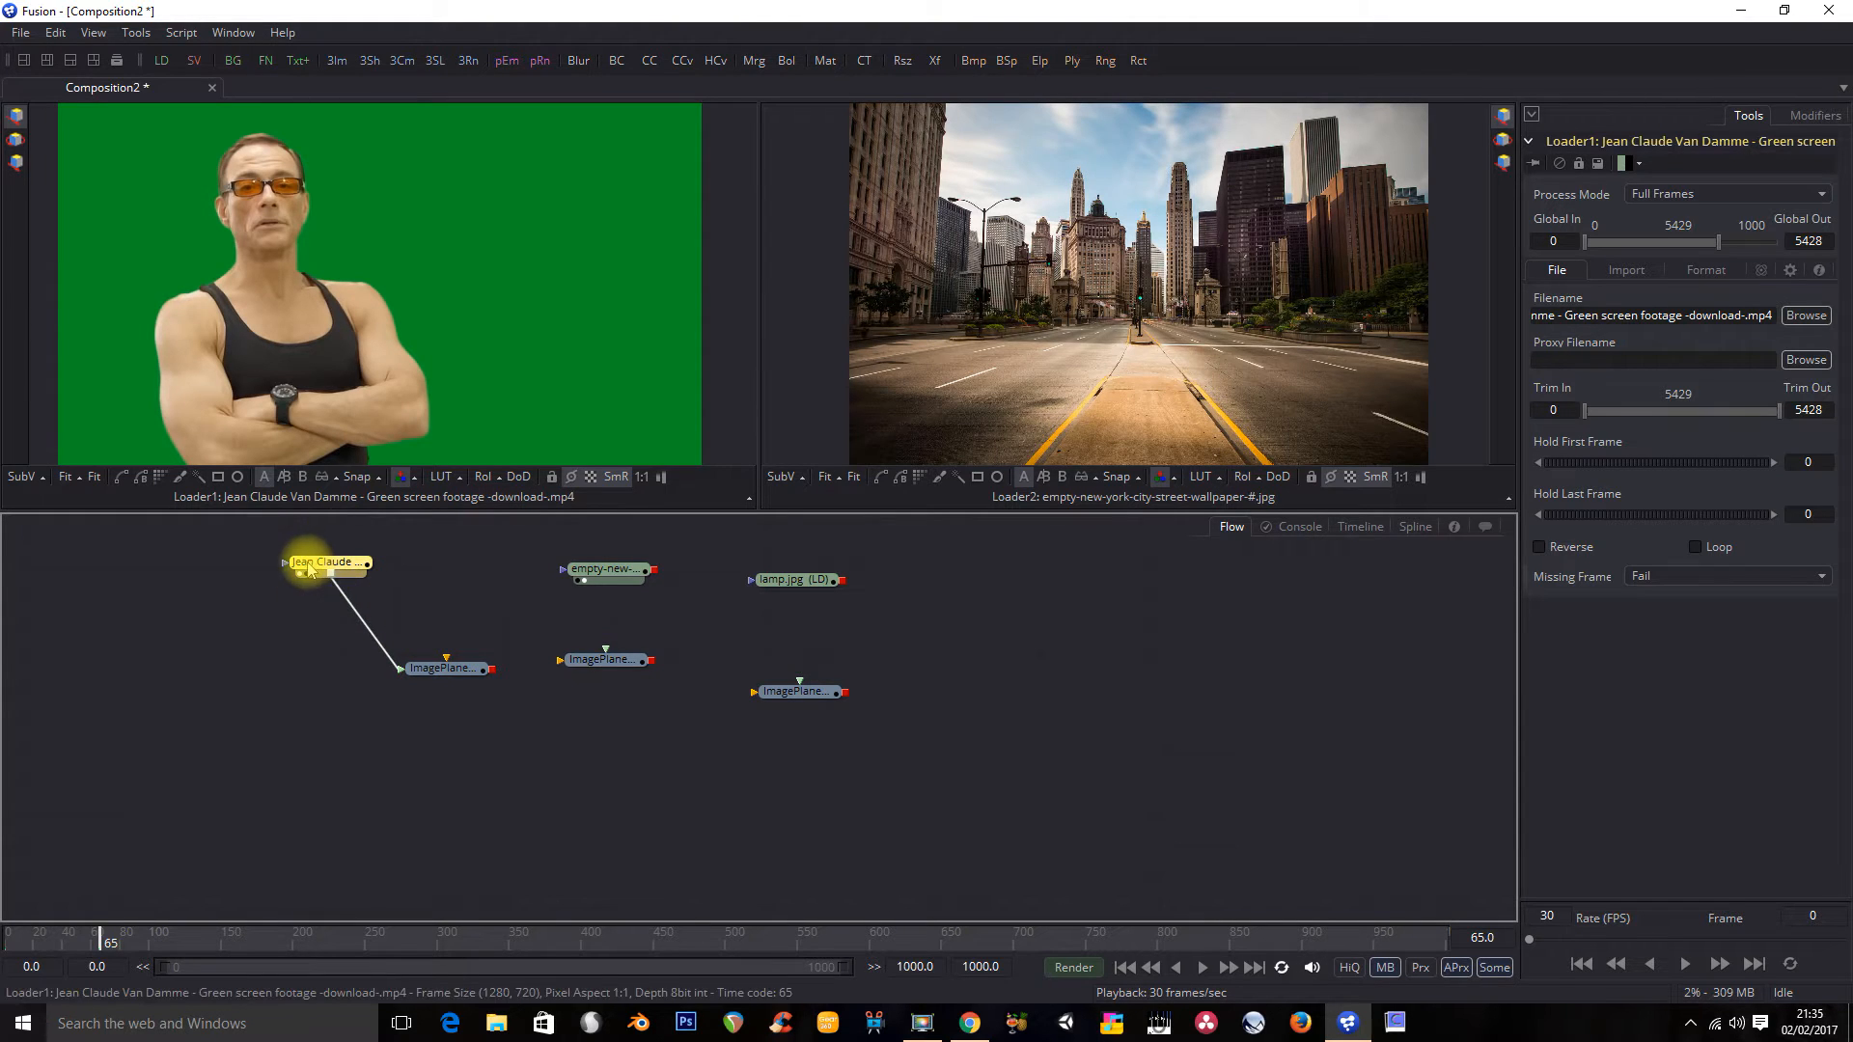
Step: Show the footage's image plane in the Left view
{"action": "left_click", "coordinate": [440, 675]}
{"action": "right_click", "coordinate": [440, 676]}
{"action": "mouse_move", "coordinate": [570, 55]}
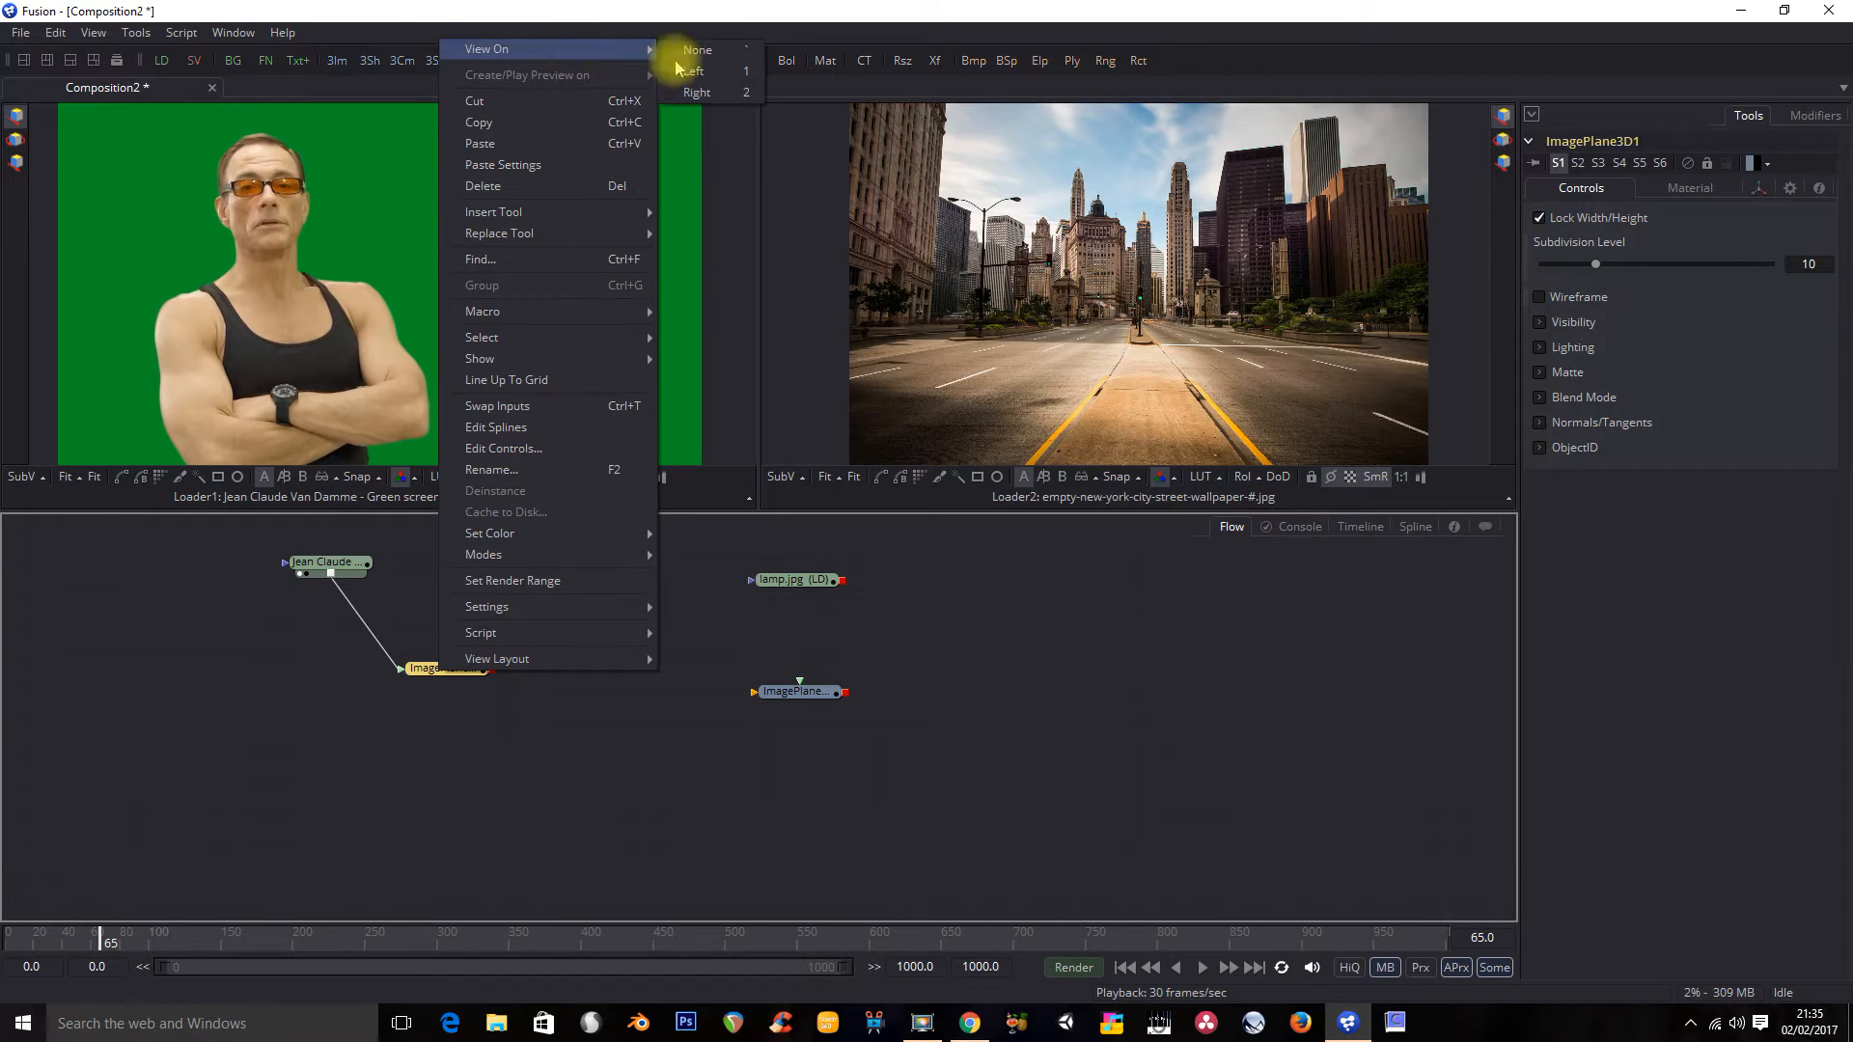
{"action": "left_click", "coordinate": [714, 73]}
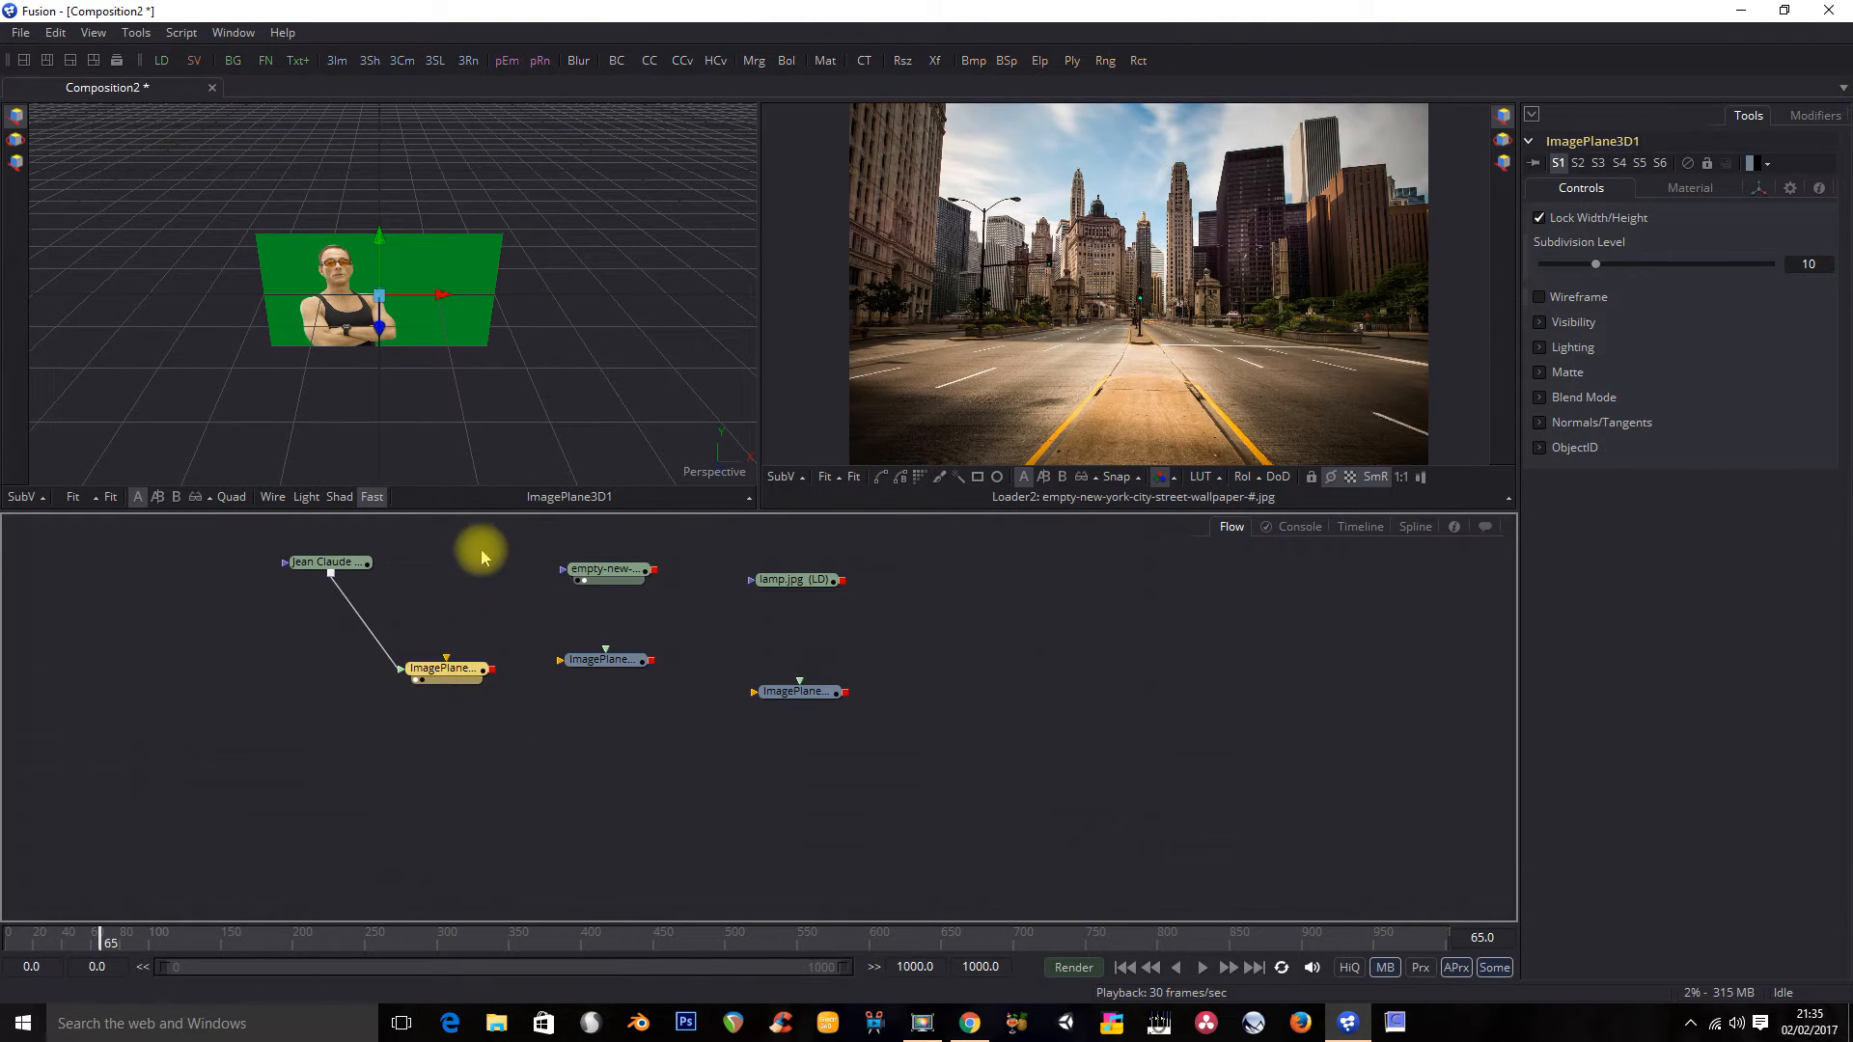
Step: Set the mouse's Middle Button task to Other in Logitech SetPoint, then orbit the footage plane's 3D view in Fusion
{"action": "left_click", "coordinate": [273, 328]}
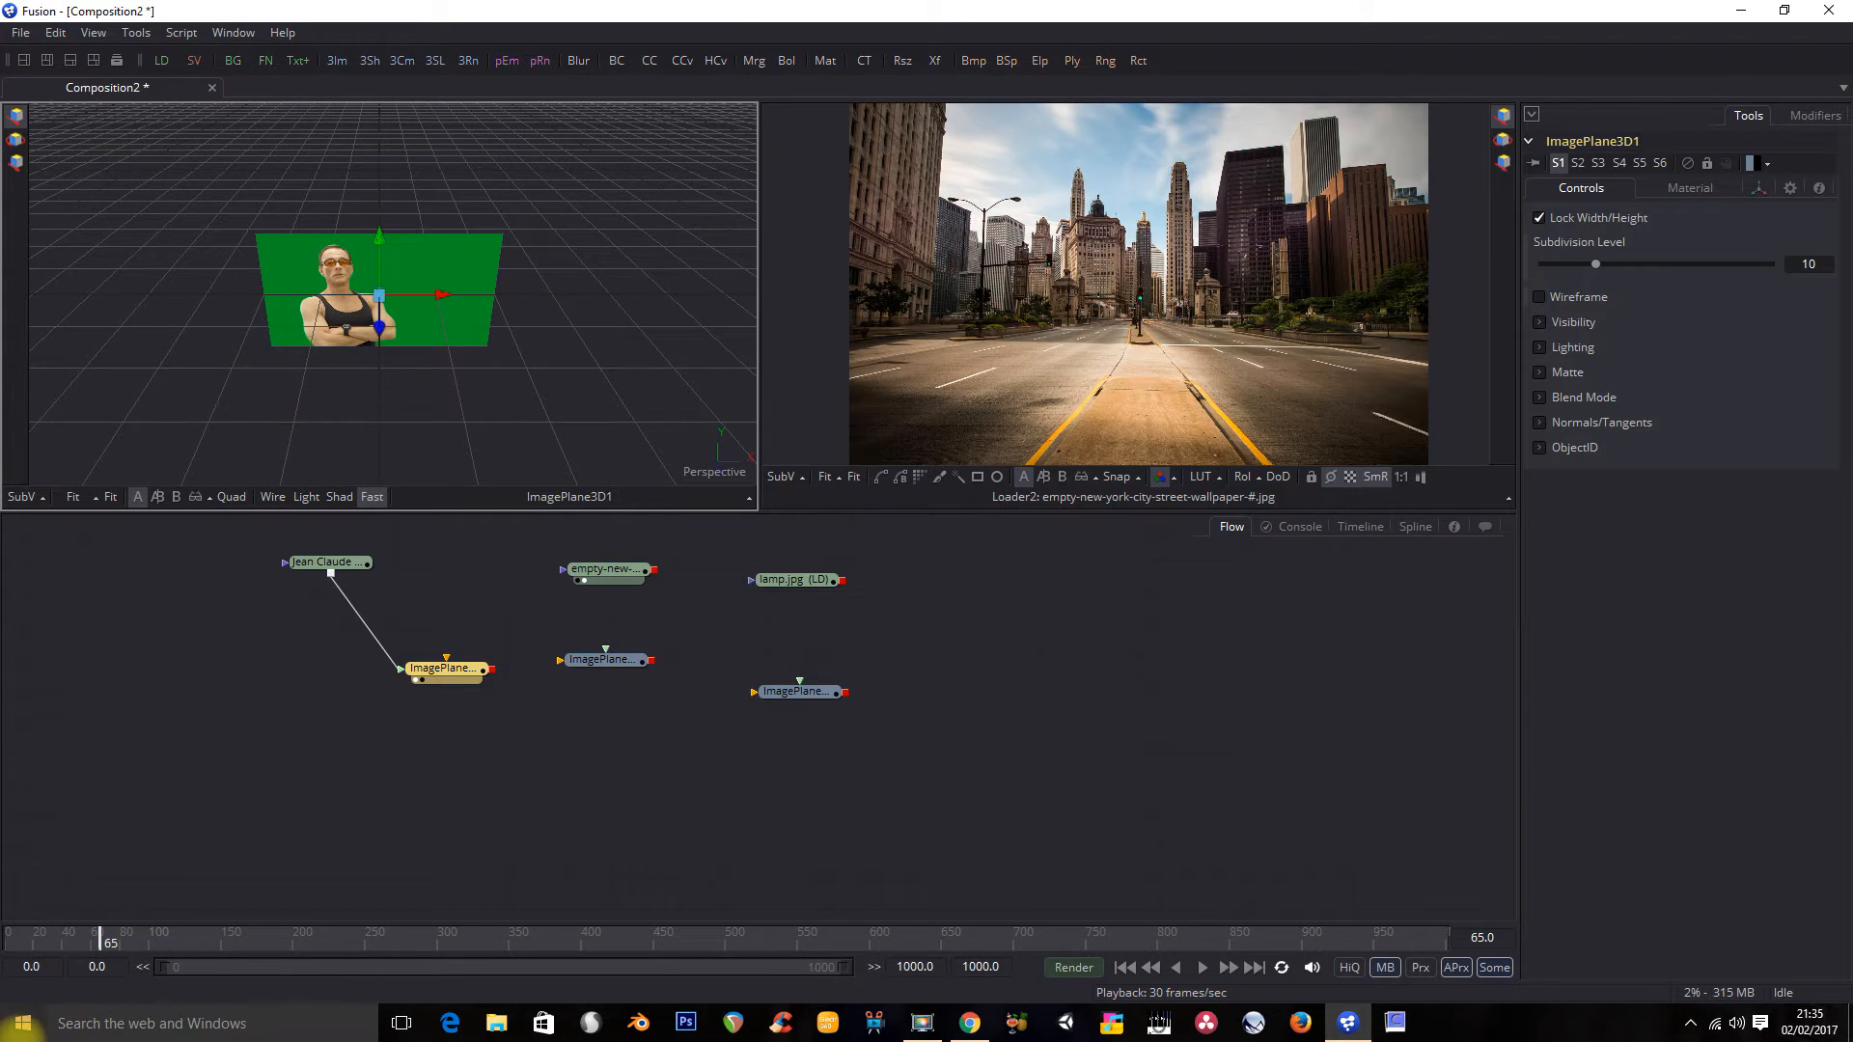
{"action": "left_click", "coordinate": [23, 1023]}
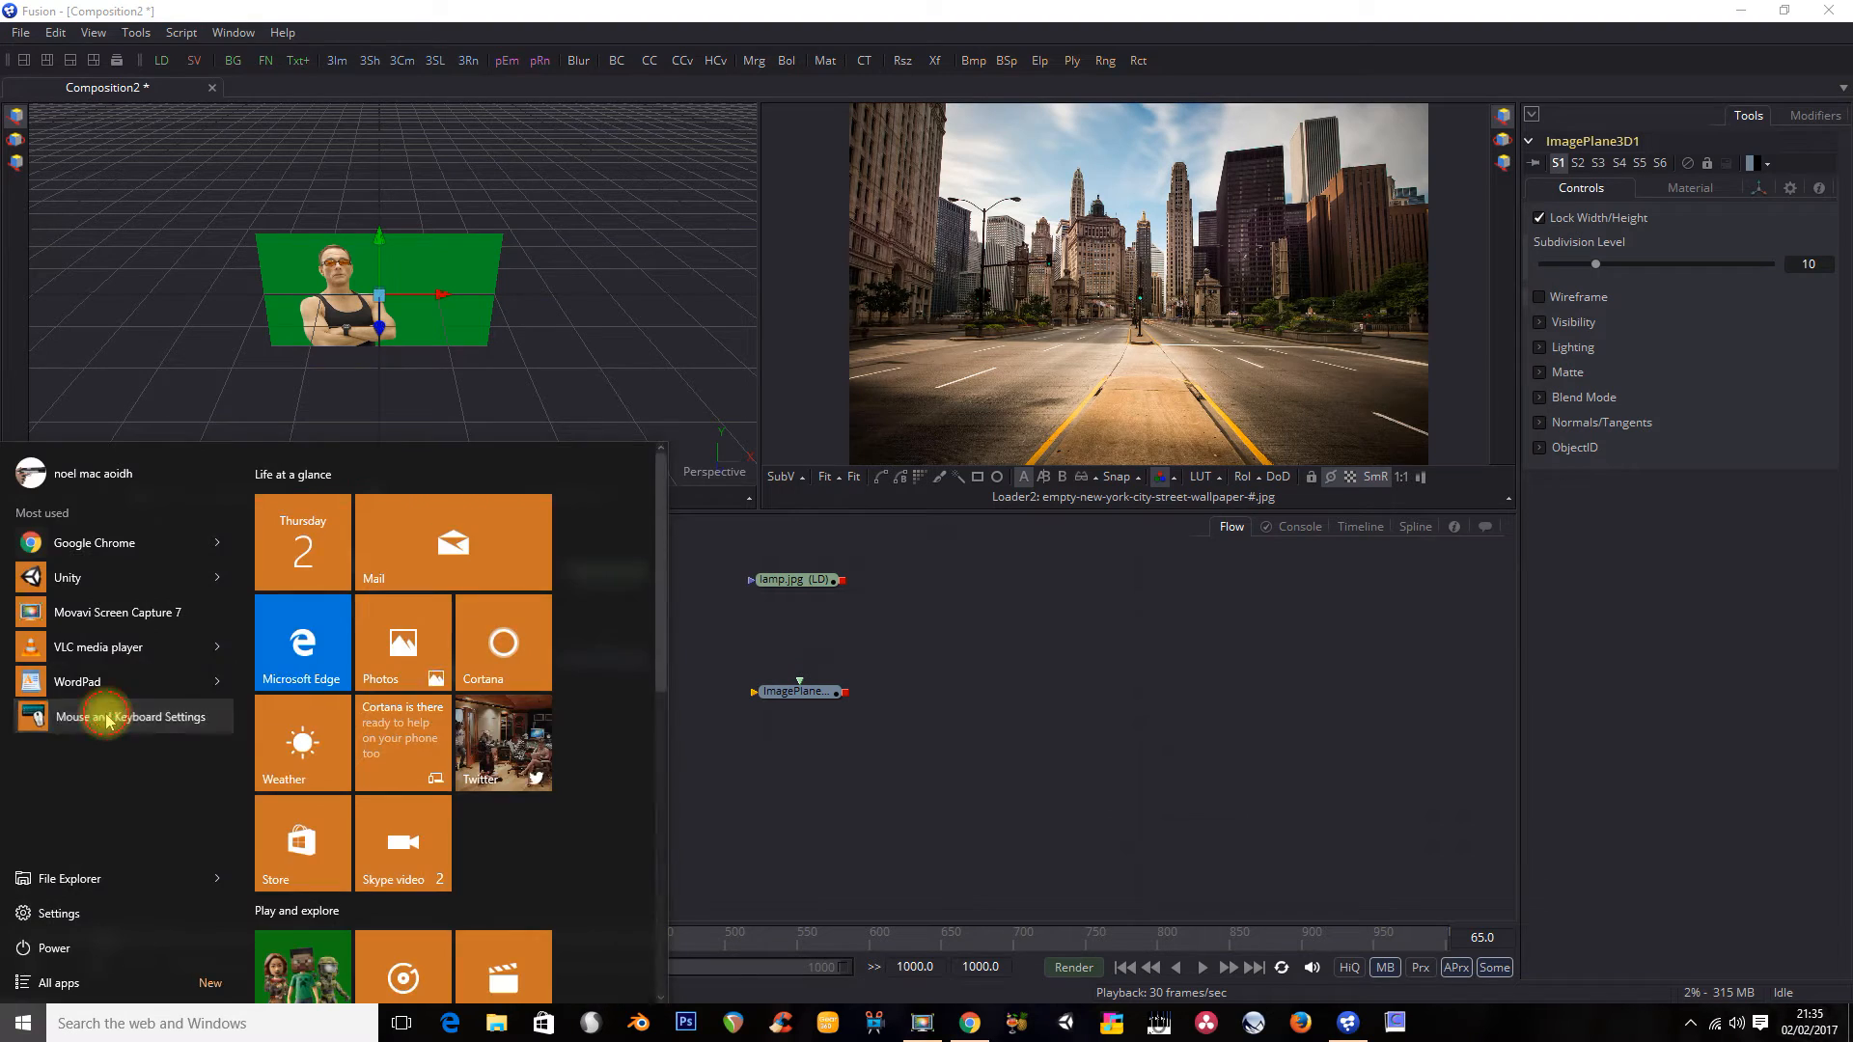
{"action": "key", "text": "Escape"}
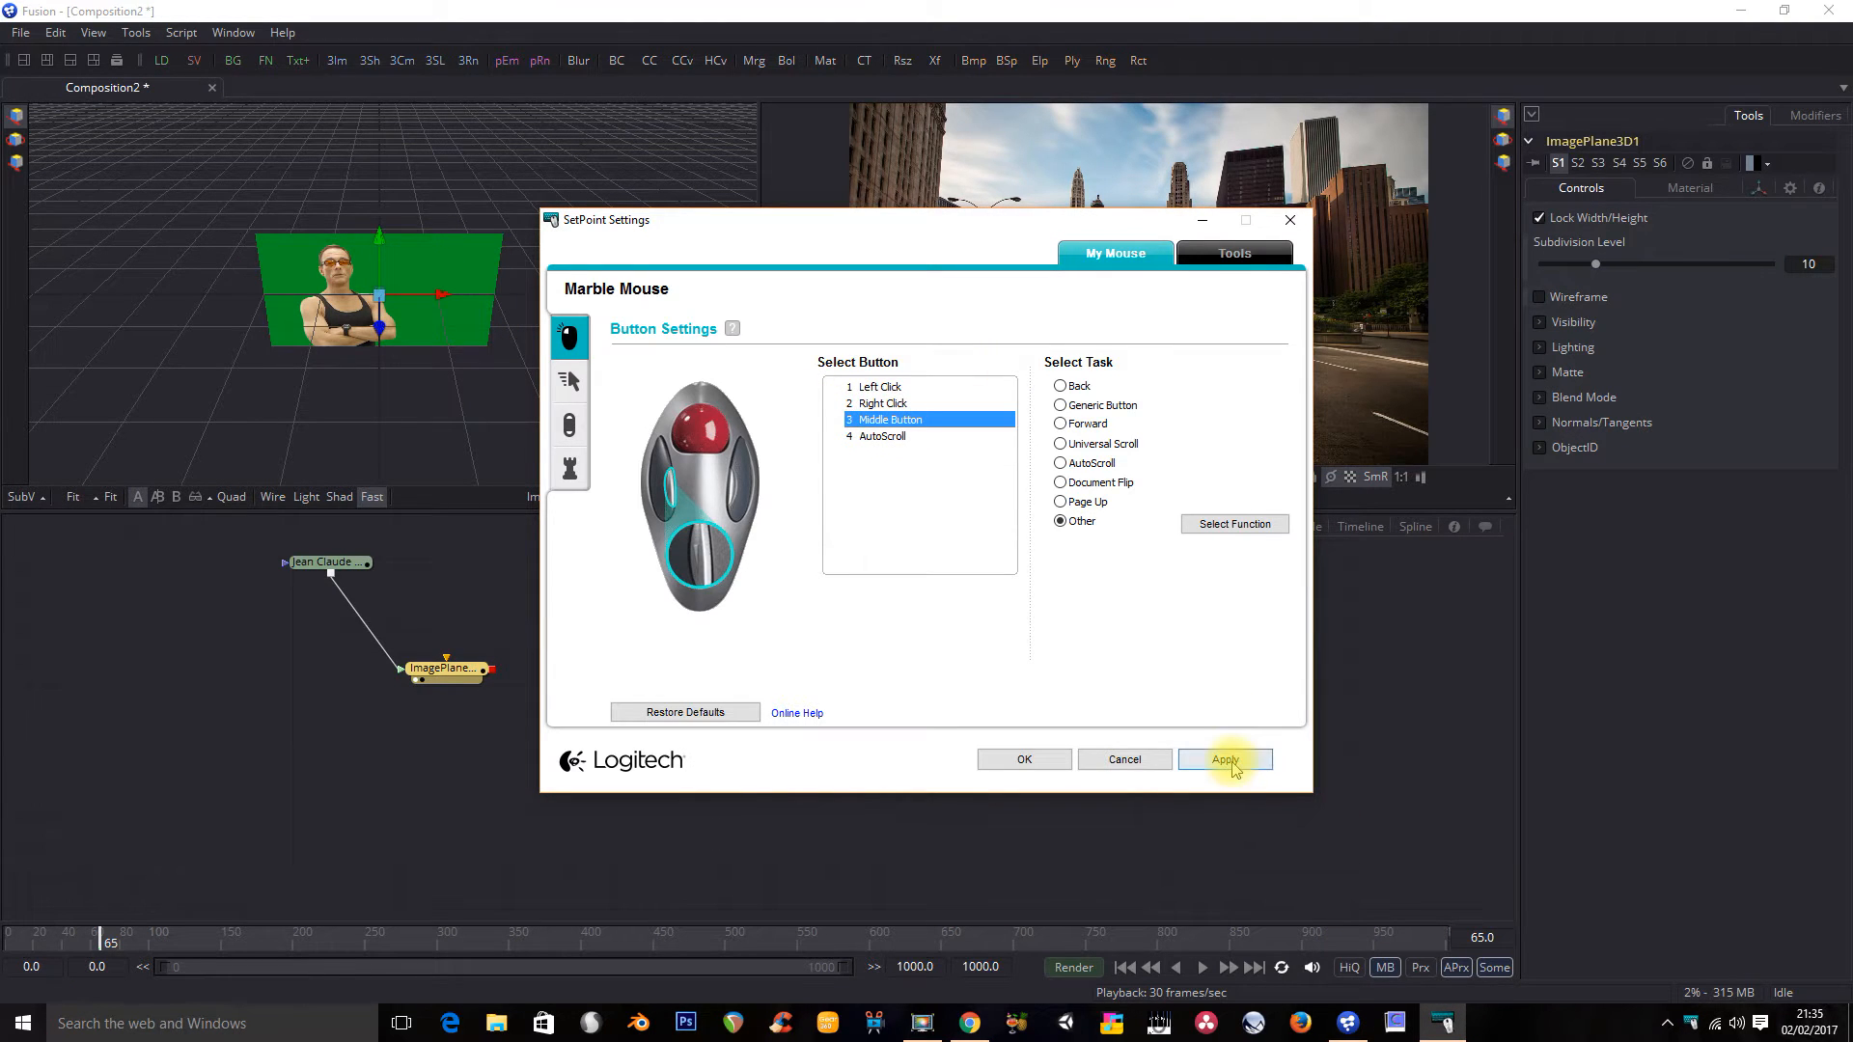
{"action": "left_click", "coordinate": [1006, 758]}
{"action": "mouse_move", "coordinate": [464, 430]}
{"action": "left_mouse_down"}
{"action": "mouse_move", "coordinate": [353, 405]}
{"action": "mouse_move", "coordinate": [599, 339]}
{"action": "mouse_move", "coordinate": [355, 362]}
{"action": "mouse_move", "coordinate": [281, 343]}
{"action": "mouse_move", "coordinate": [566, 306]}
{"action": "mouse_move", "coordinate": [294, 306]}
{"action": "mouse_move", "coordinate": [513, 315]}
{"action": "mouse_move", "coordinate": [484, 278]}
{"action": "mouse_move", "coordinate": [469, 338]}
{"action": "mouse_move", "coordinate": [502, 328]}
{"action": "mouse_move", "coordinate": [436, 343]}
{"action": "mouse_move", "coordinate": [472, 429]}
{"action": "left_mouse_up"}
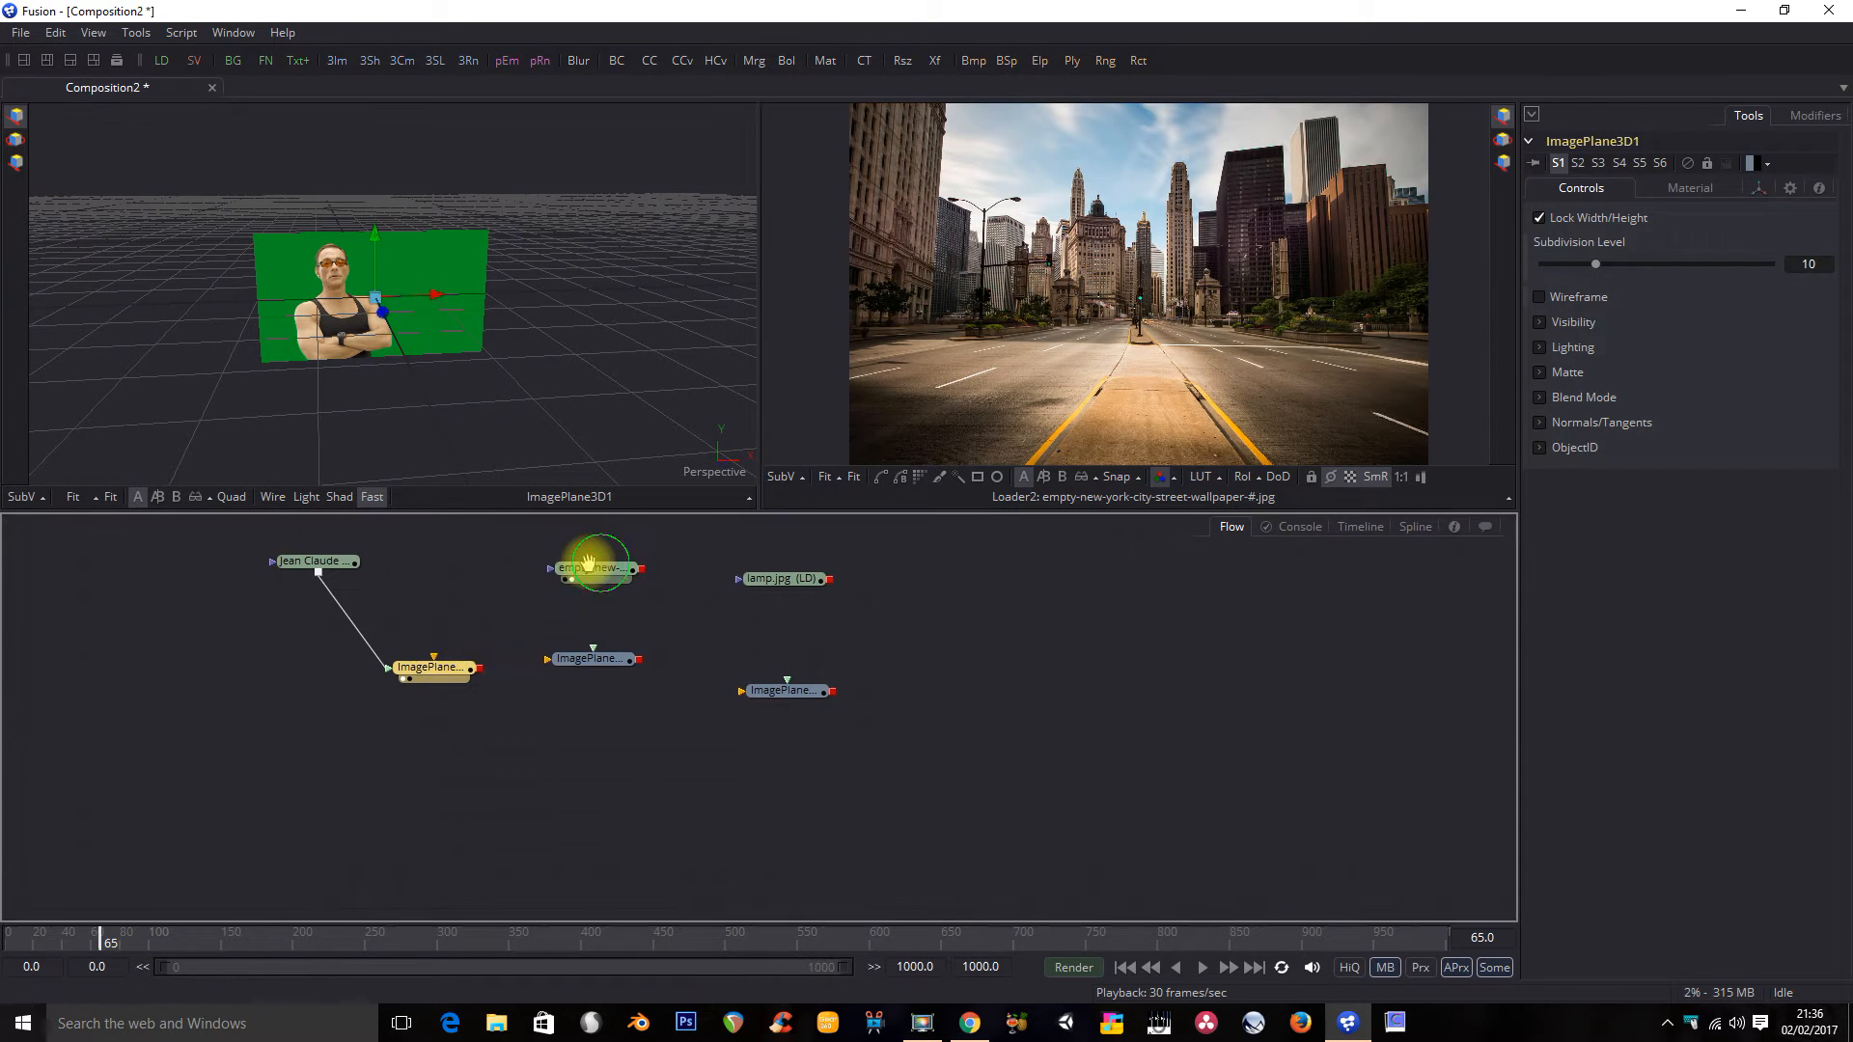
Step: Shift the street wallpaper loader's node, then connect the street and lamp.jpg loaders to the image planes below them
{"action": "left_click_drag", "start_coordinate": [604, 571], "coordinate": [555, 574]}
{"action": "right_click", "coordinate": [556, 573]}
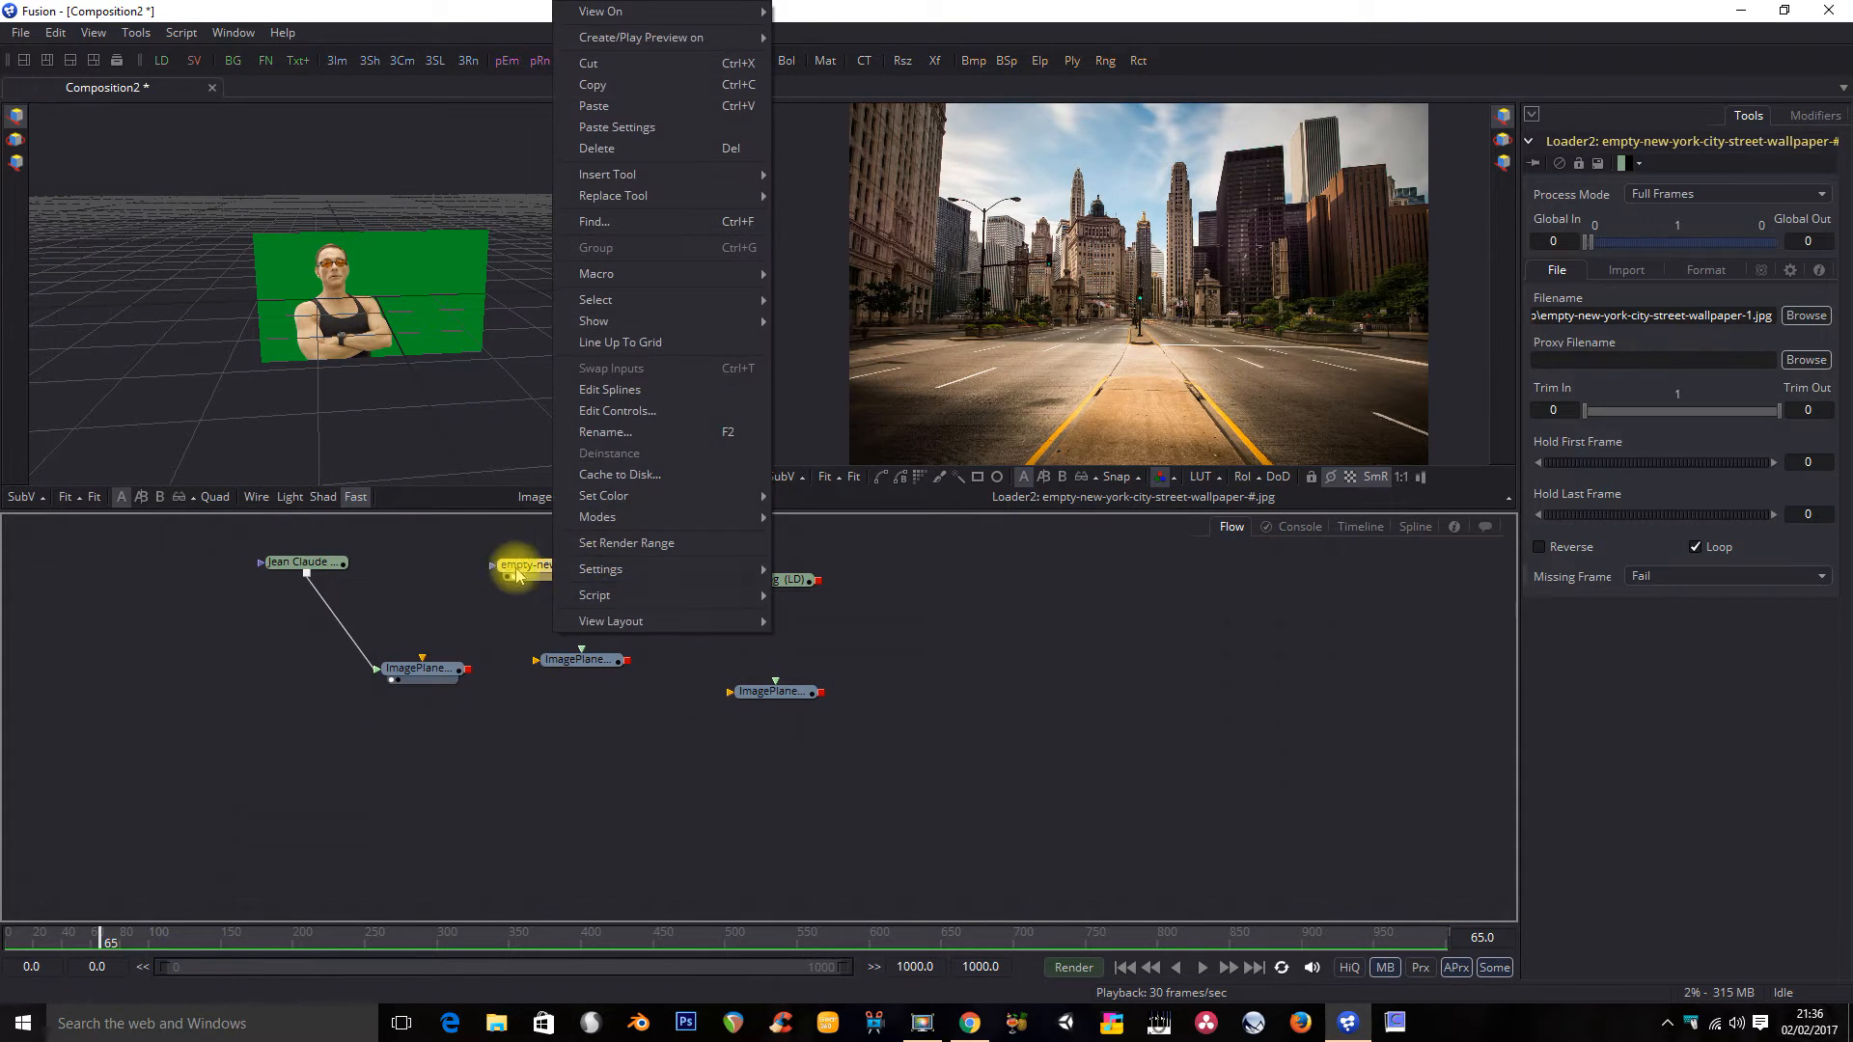
{"action": "key", "text": "Escape"}
{"action": "left_click_drag", "start_coordinate": [584, 569], "coordinate": [598, 659]}
{"action": "left_click_drag", "start_coordinate": [819, 580], "coordinate": [796, 695]}
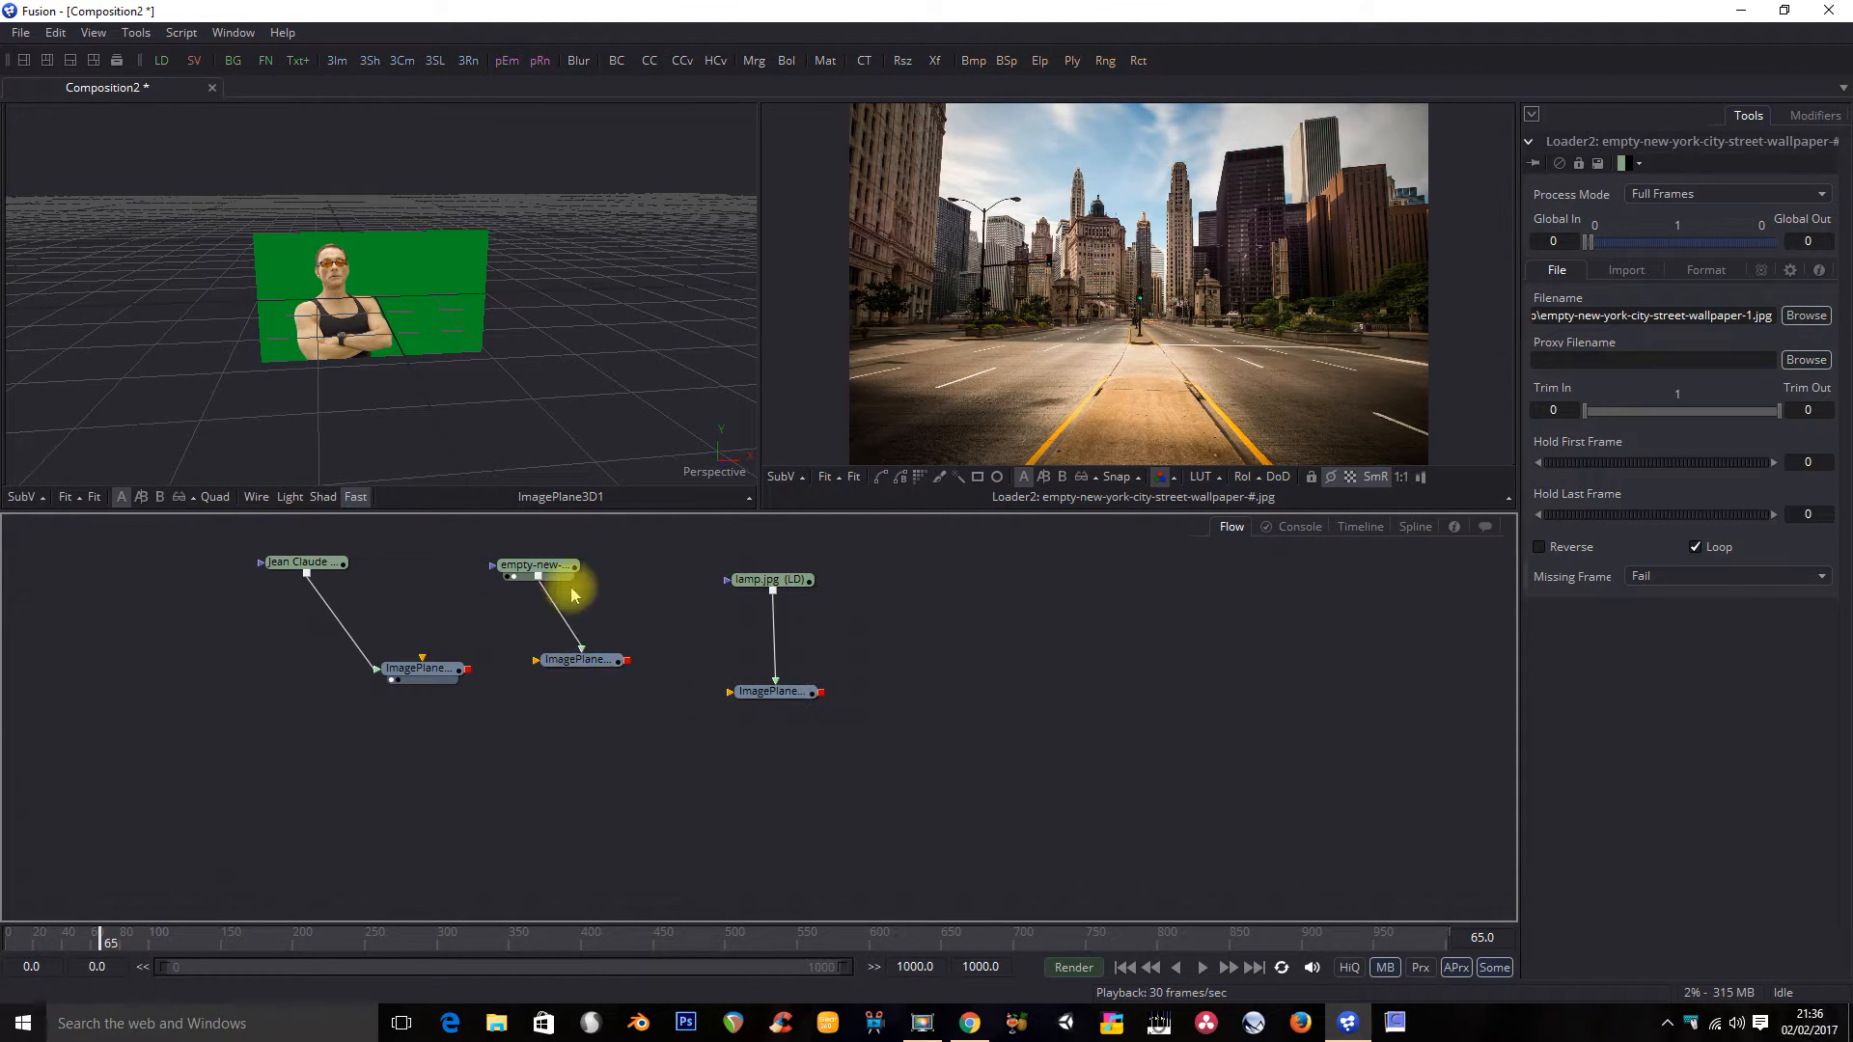
Step: Show the street wallpaper's image plane in the Right view and move the footage's image plane node slightly lower in the flow
{"action": "left_click", "coordinate": [579, 664]}
{"action": "right_click", "coordinate": [579, 664]}
{"action": "mouse_move", "coordinate": [704, 50]}
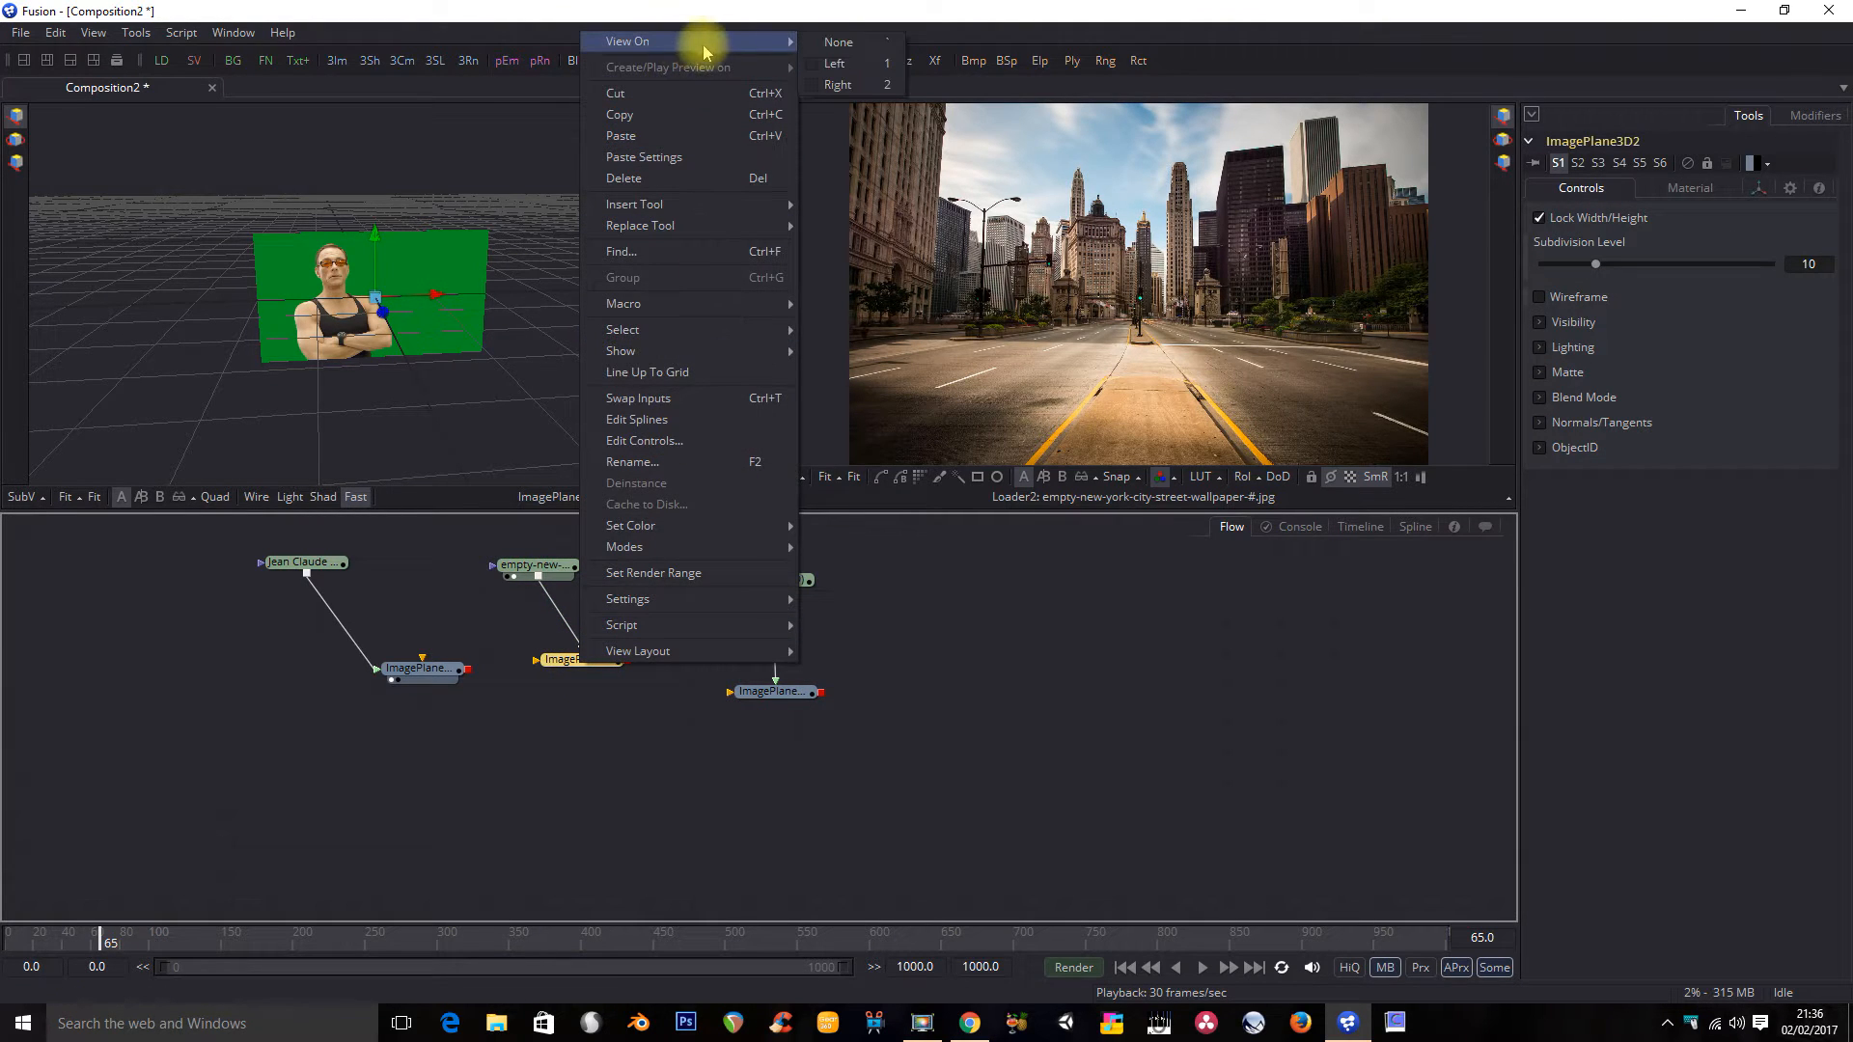
{"action": "left_click", "coordinate": [835, 85]}
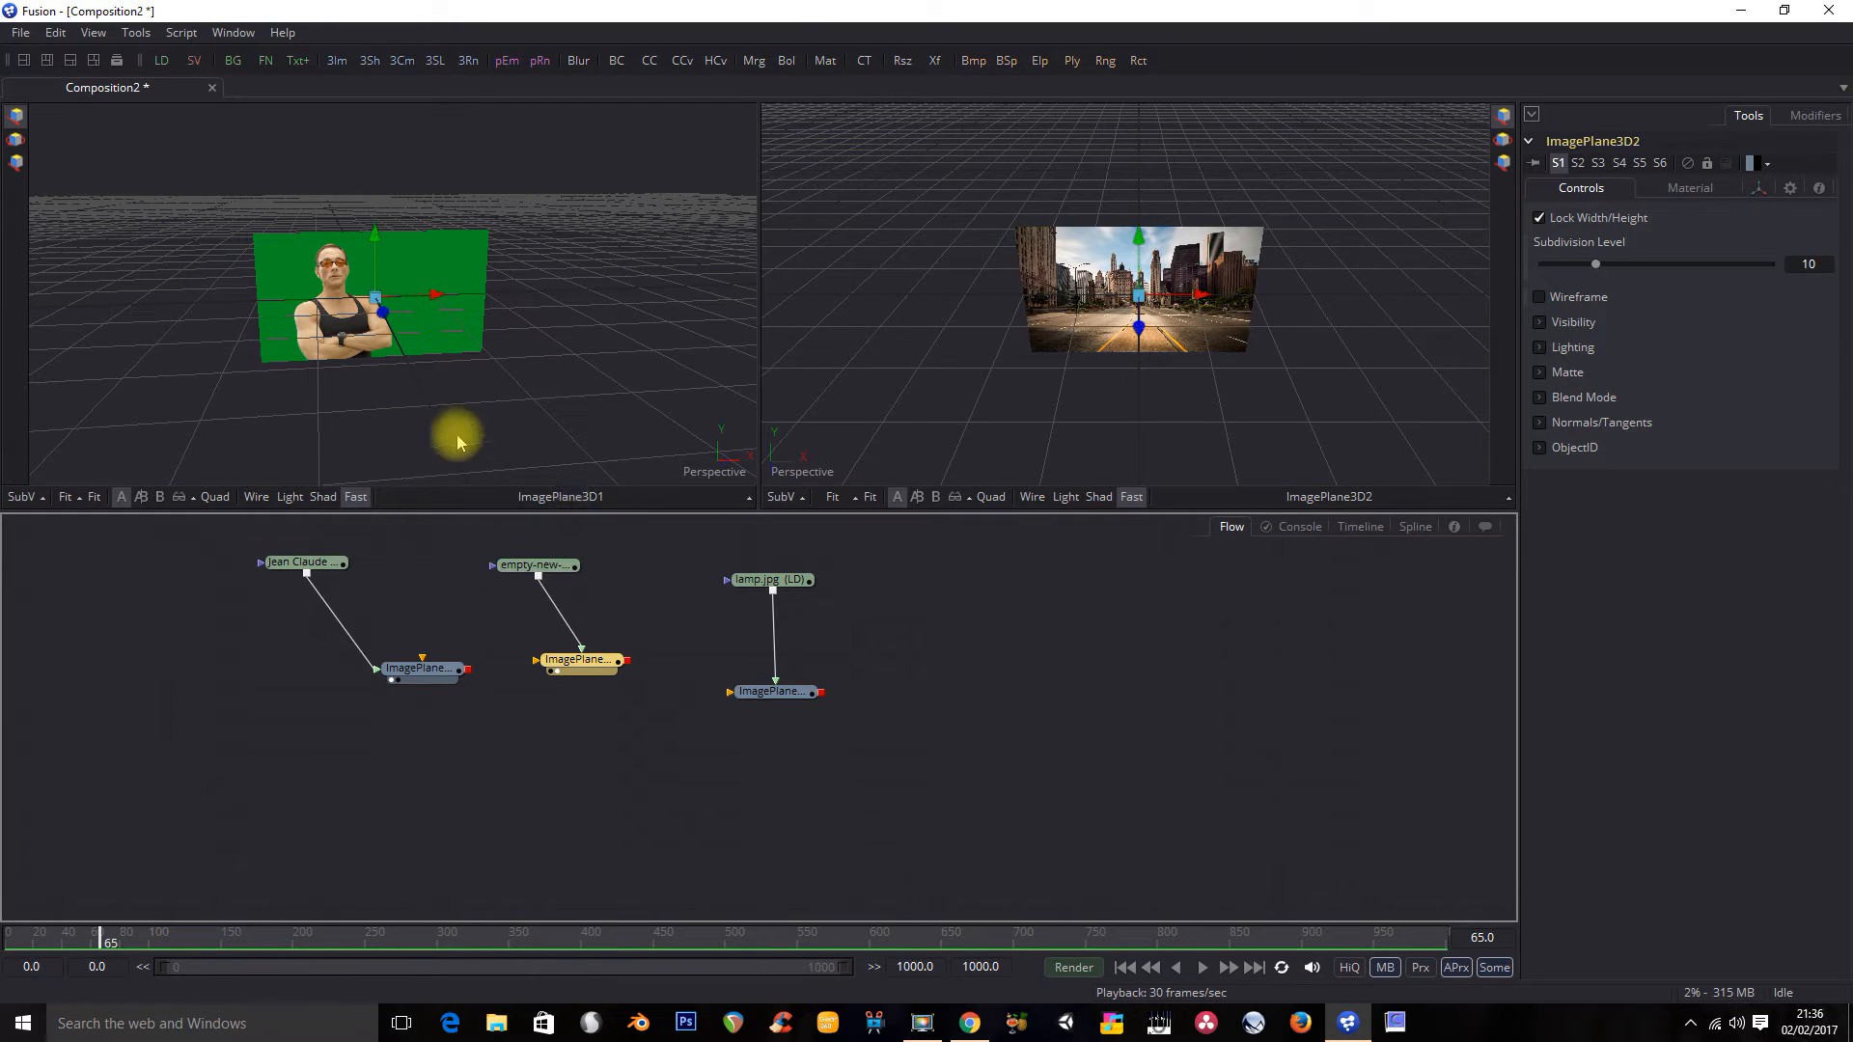
{"action": "left_click_drag", "start_coordinate": [430, 668], "coordinate": [416, 696]}
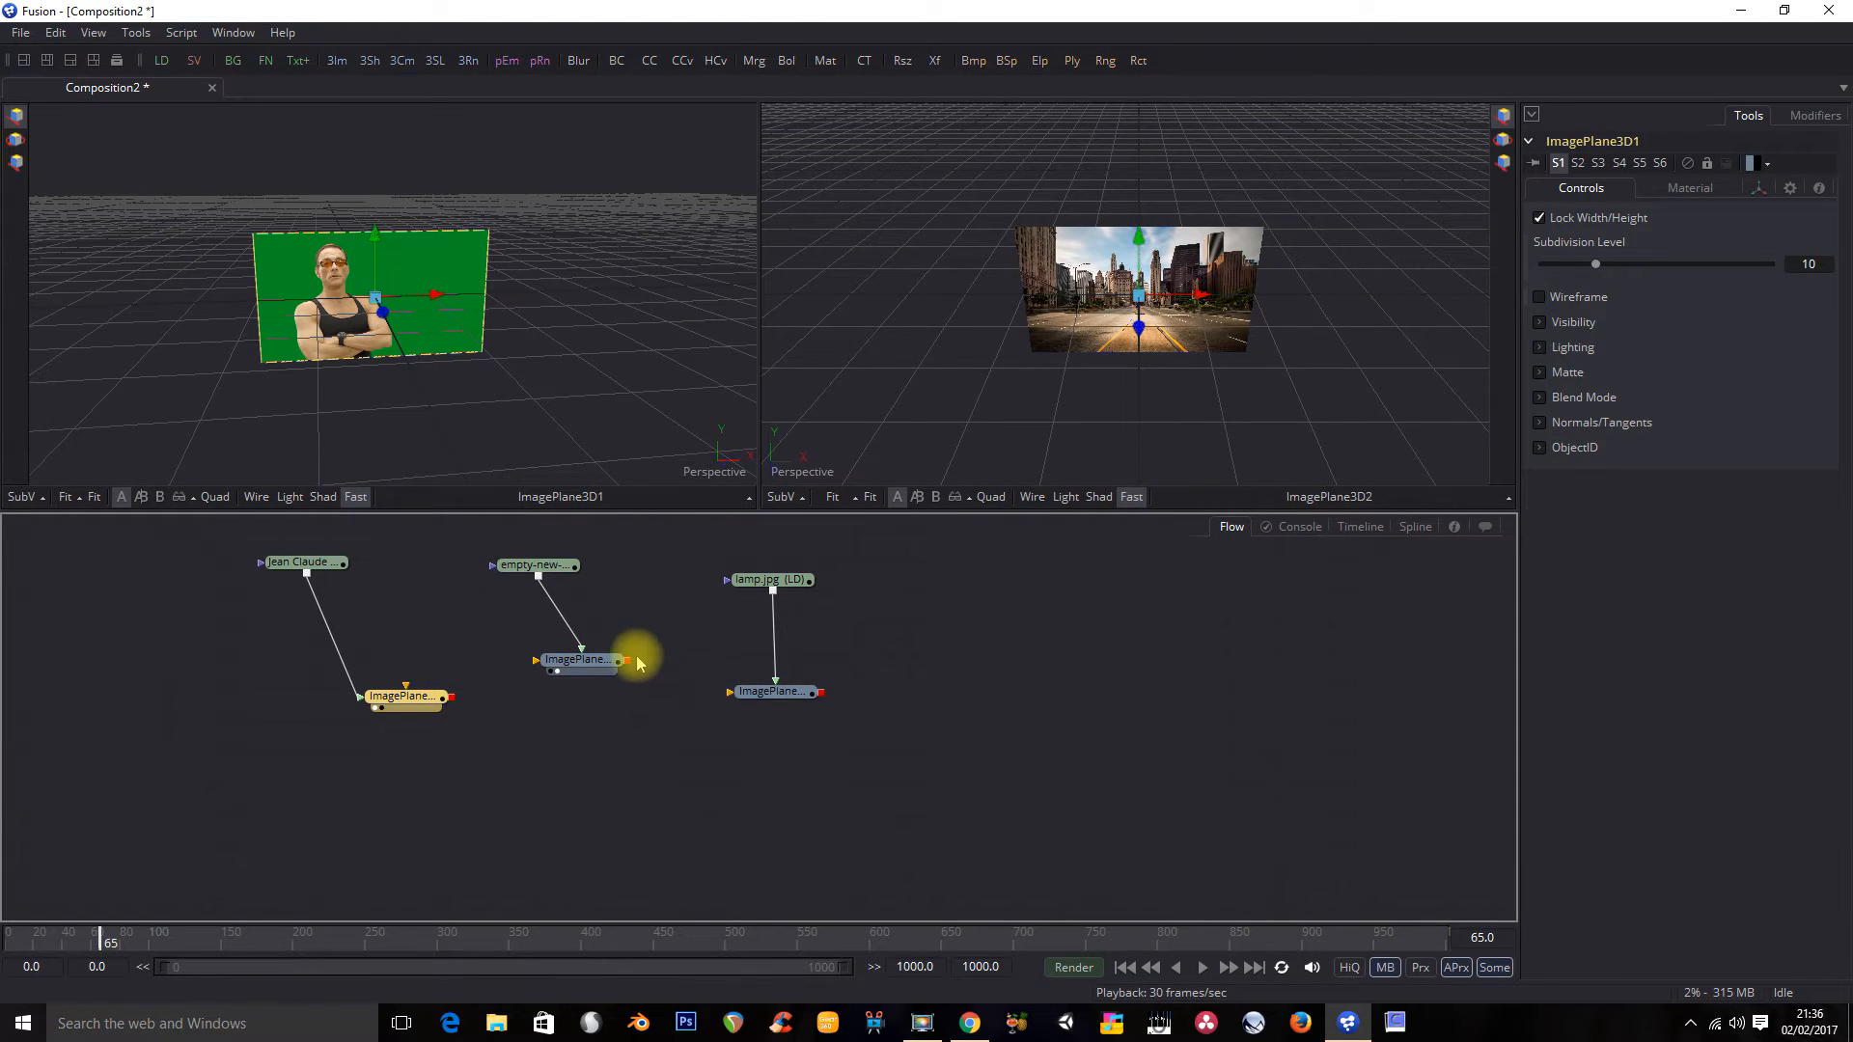
Step: Merge the street and footage image planes with a Merge3D node and place it below them in the flow
{"action": "left_click_drag", "start_coordinate": [627, 663], "coordinate": [448, 704]}
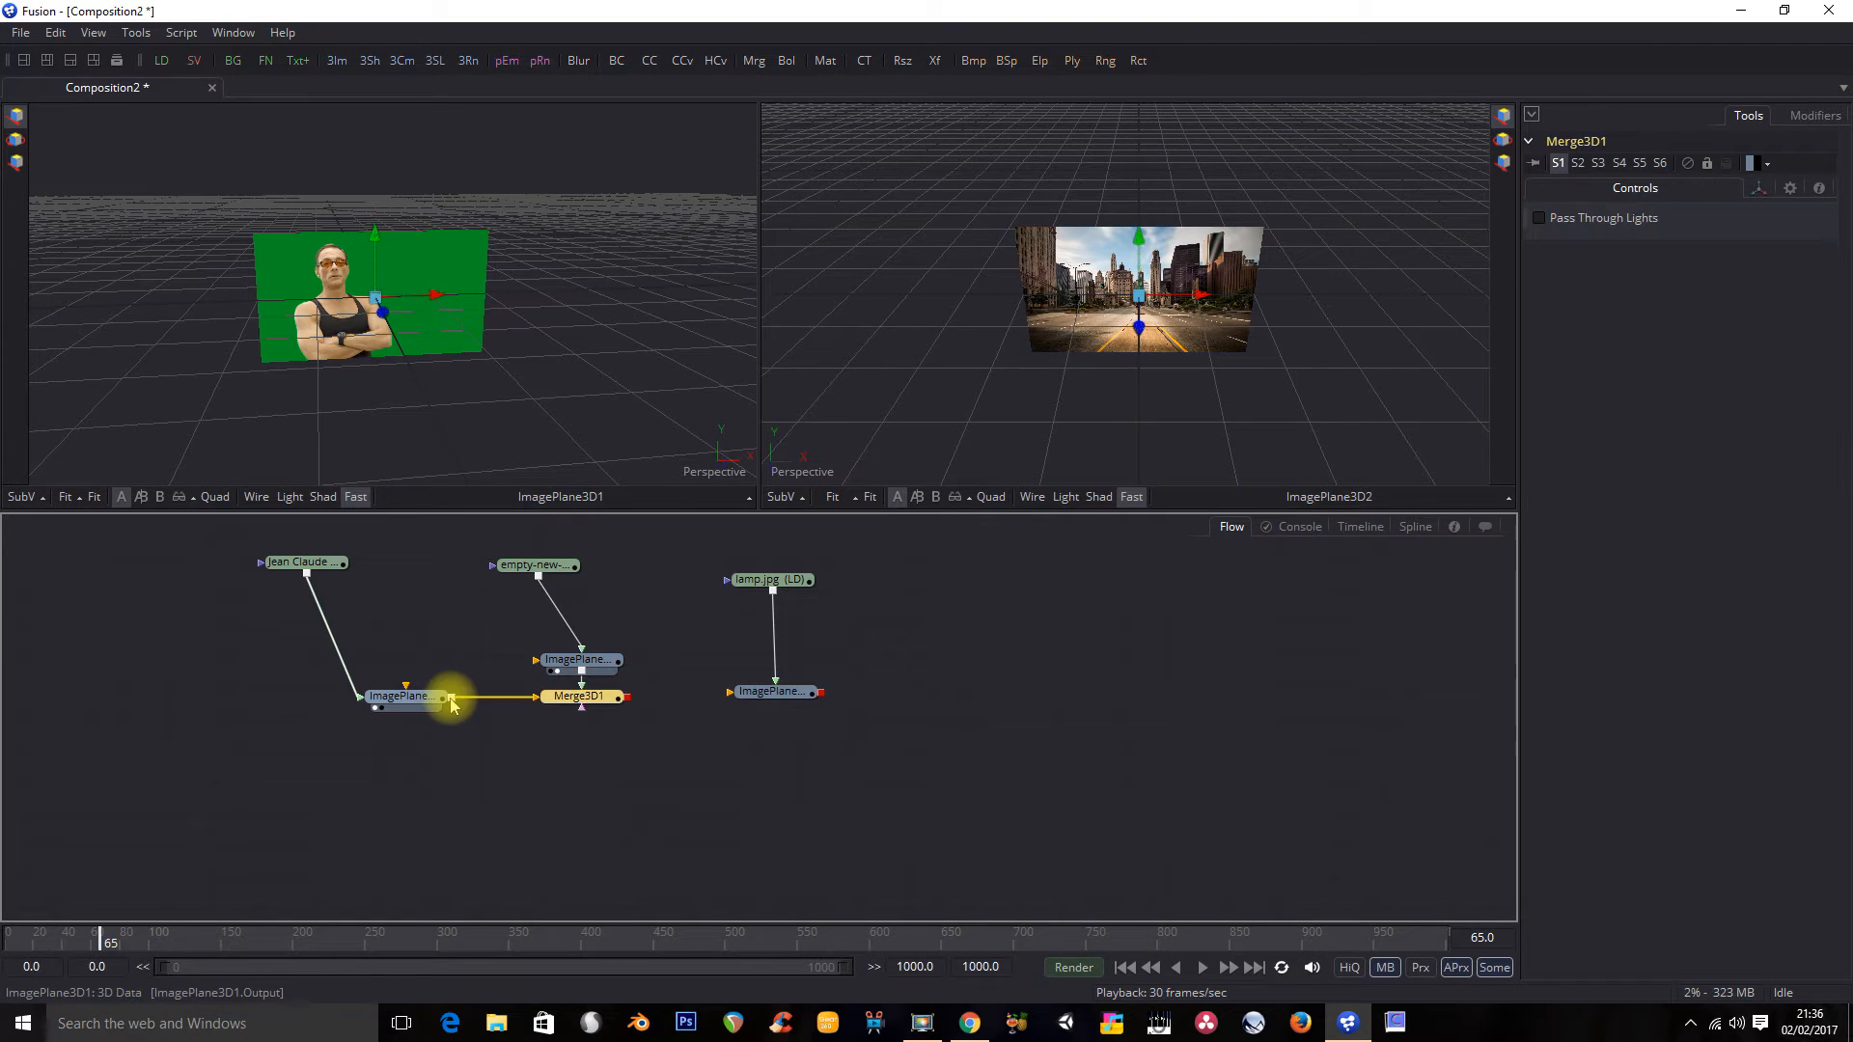
{"action": "left_click_drag", "start_coordinate": [569, 702], "coordinate": [577, 786]}
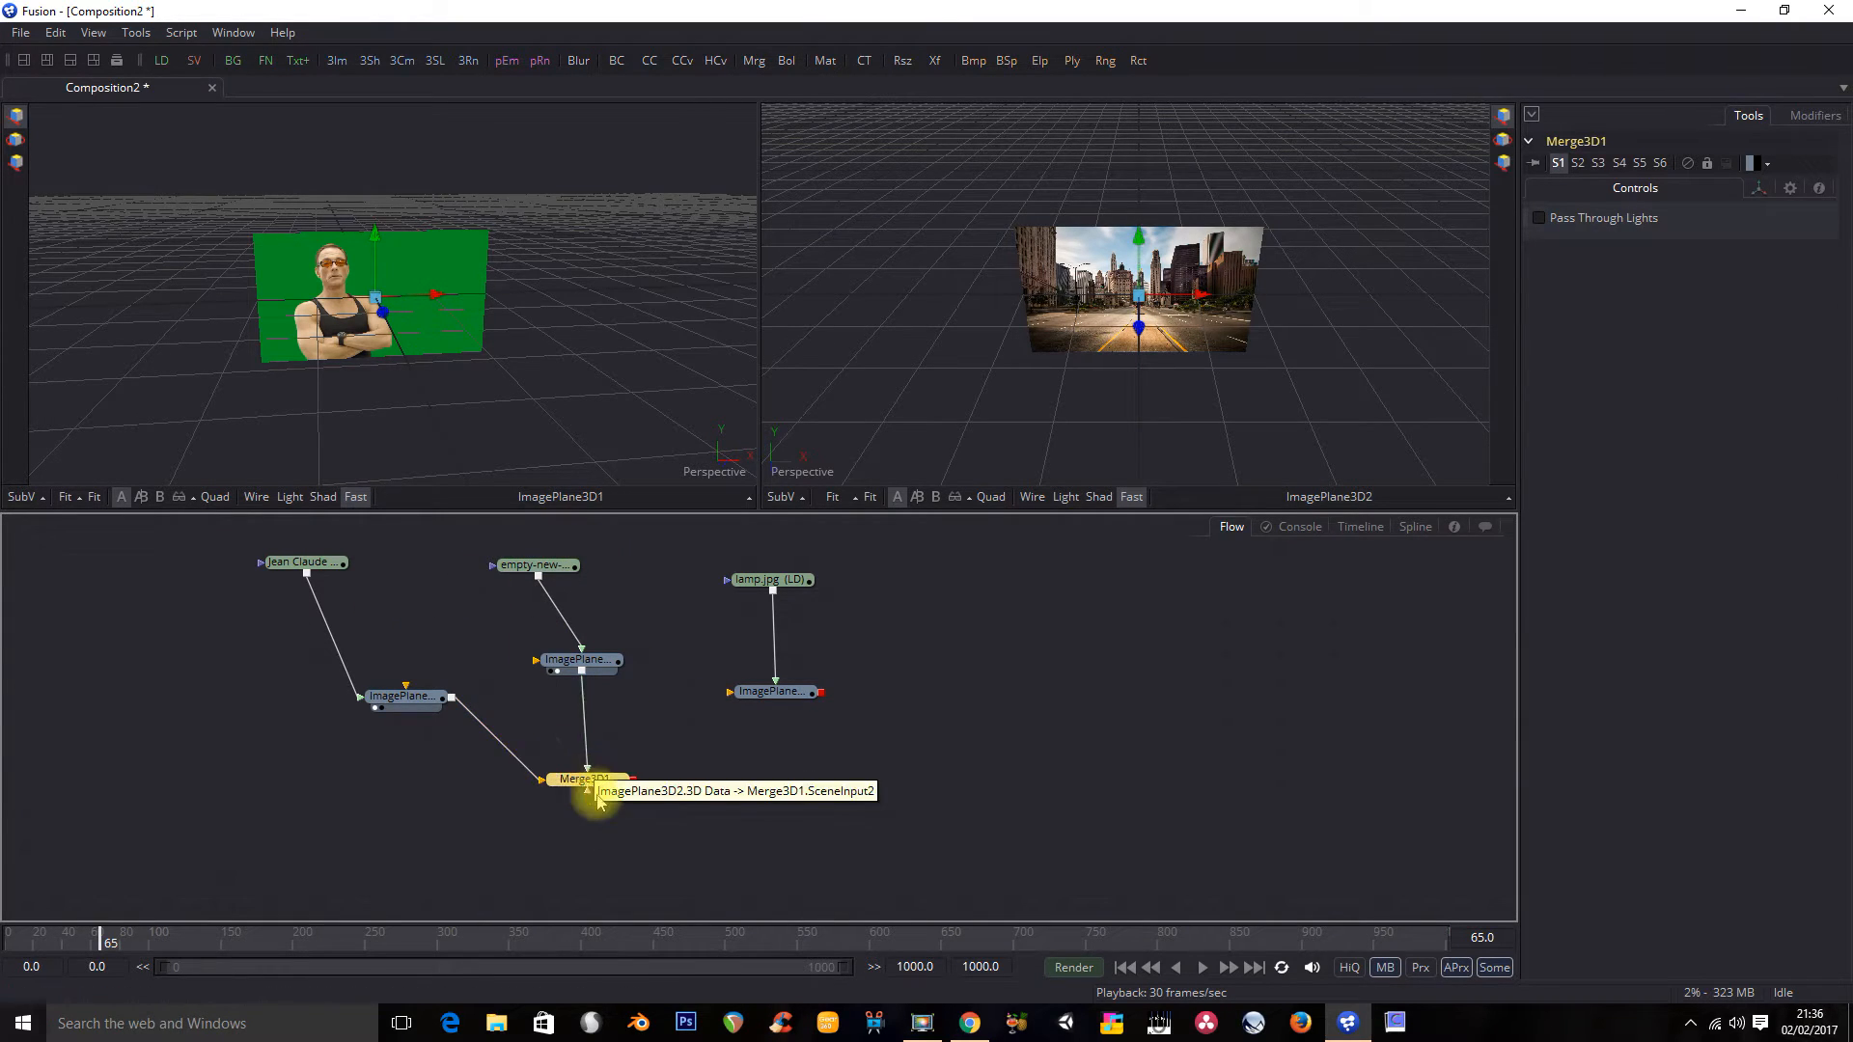
{"action": "left_click_drag", "start_coordinate": [590, 785], "coordinate": [614, 762]}
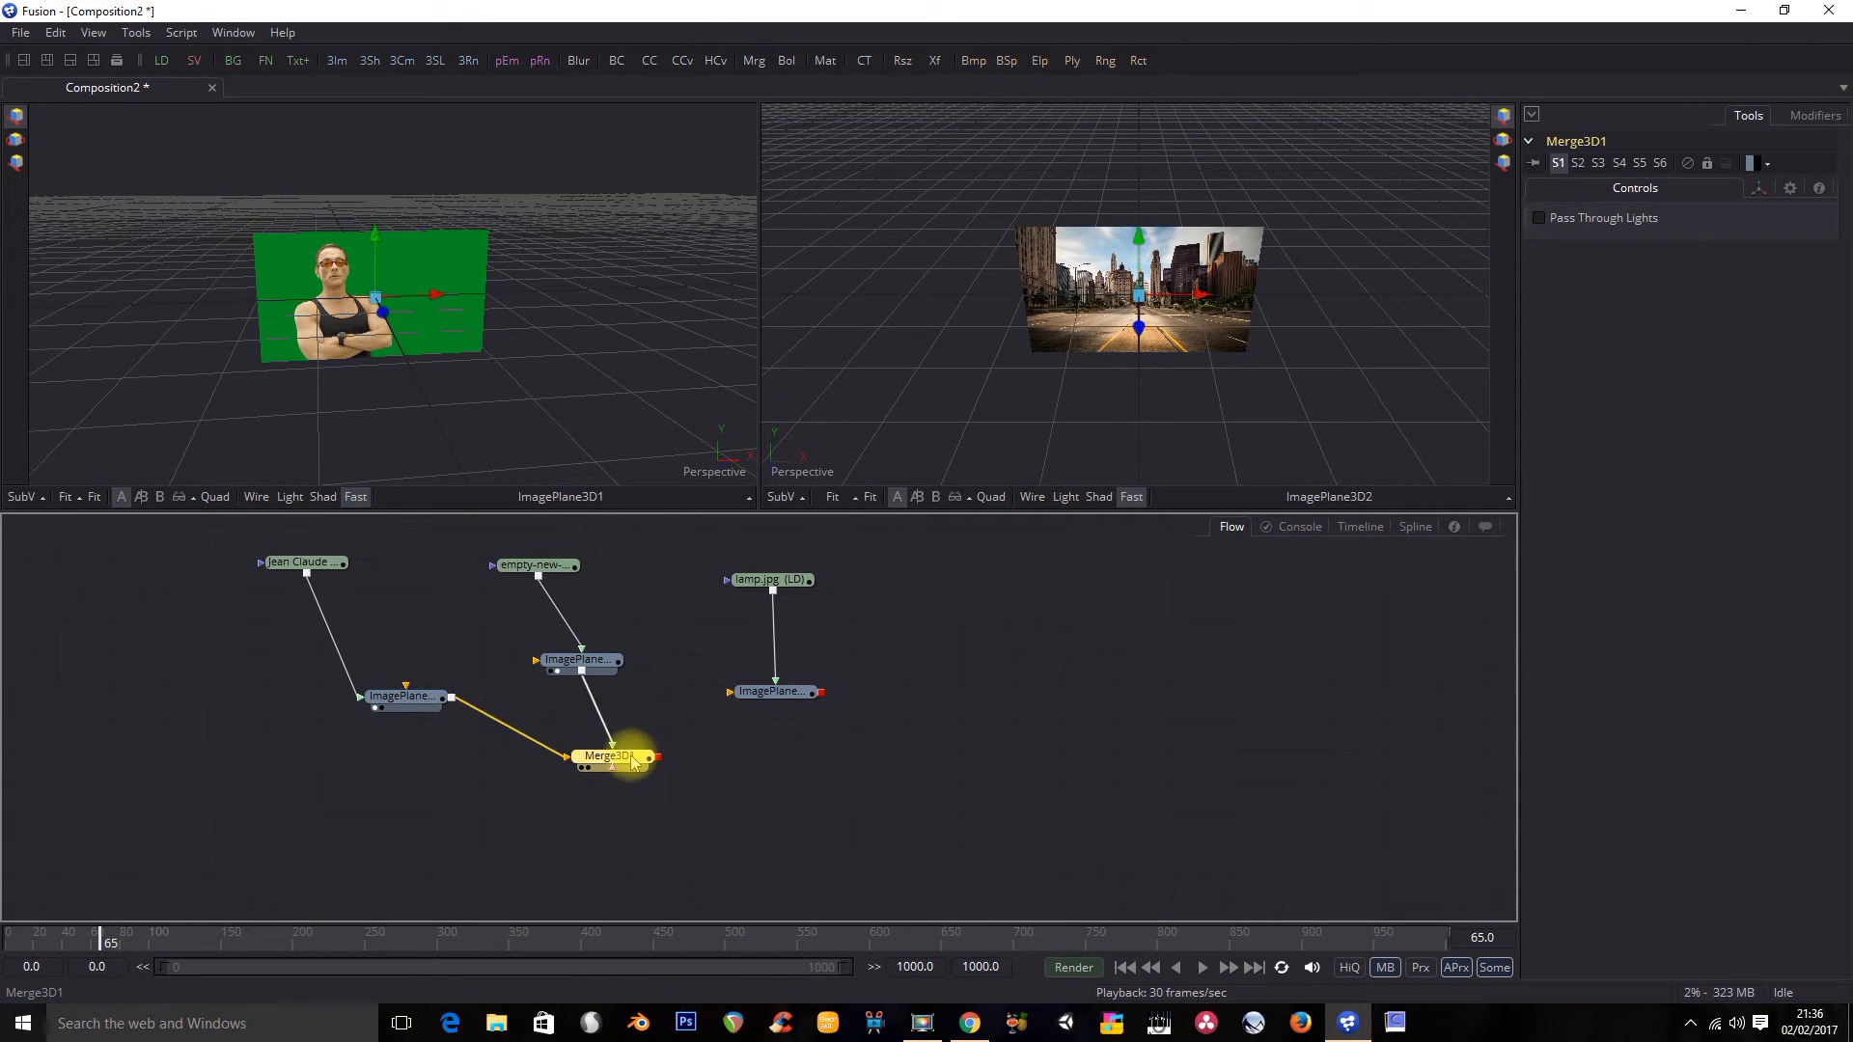
Step: Show the Merge3D node's combined scene in the Right view
{"action": "right_click", "coordinate": [615, 761]}
{"action": "mouse_move", "coordinate": [793, 142]}
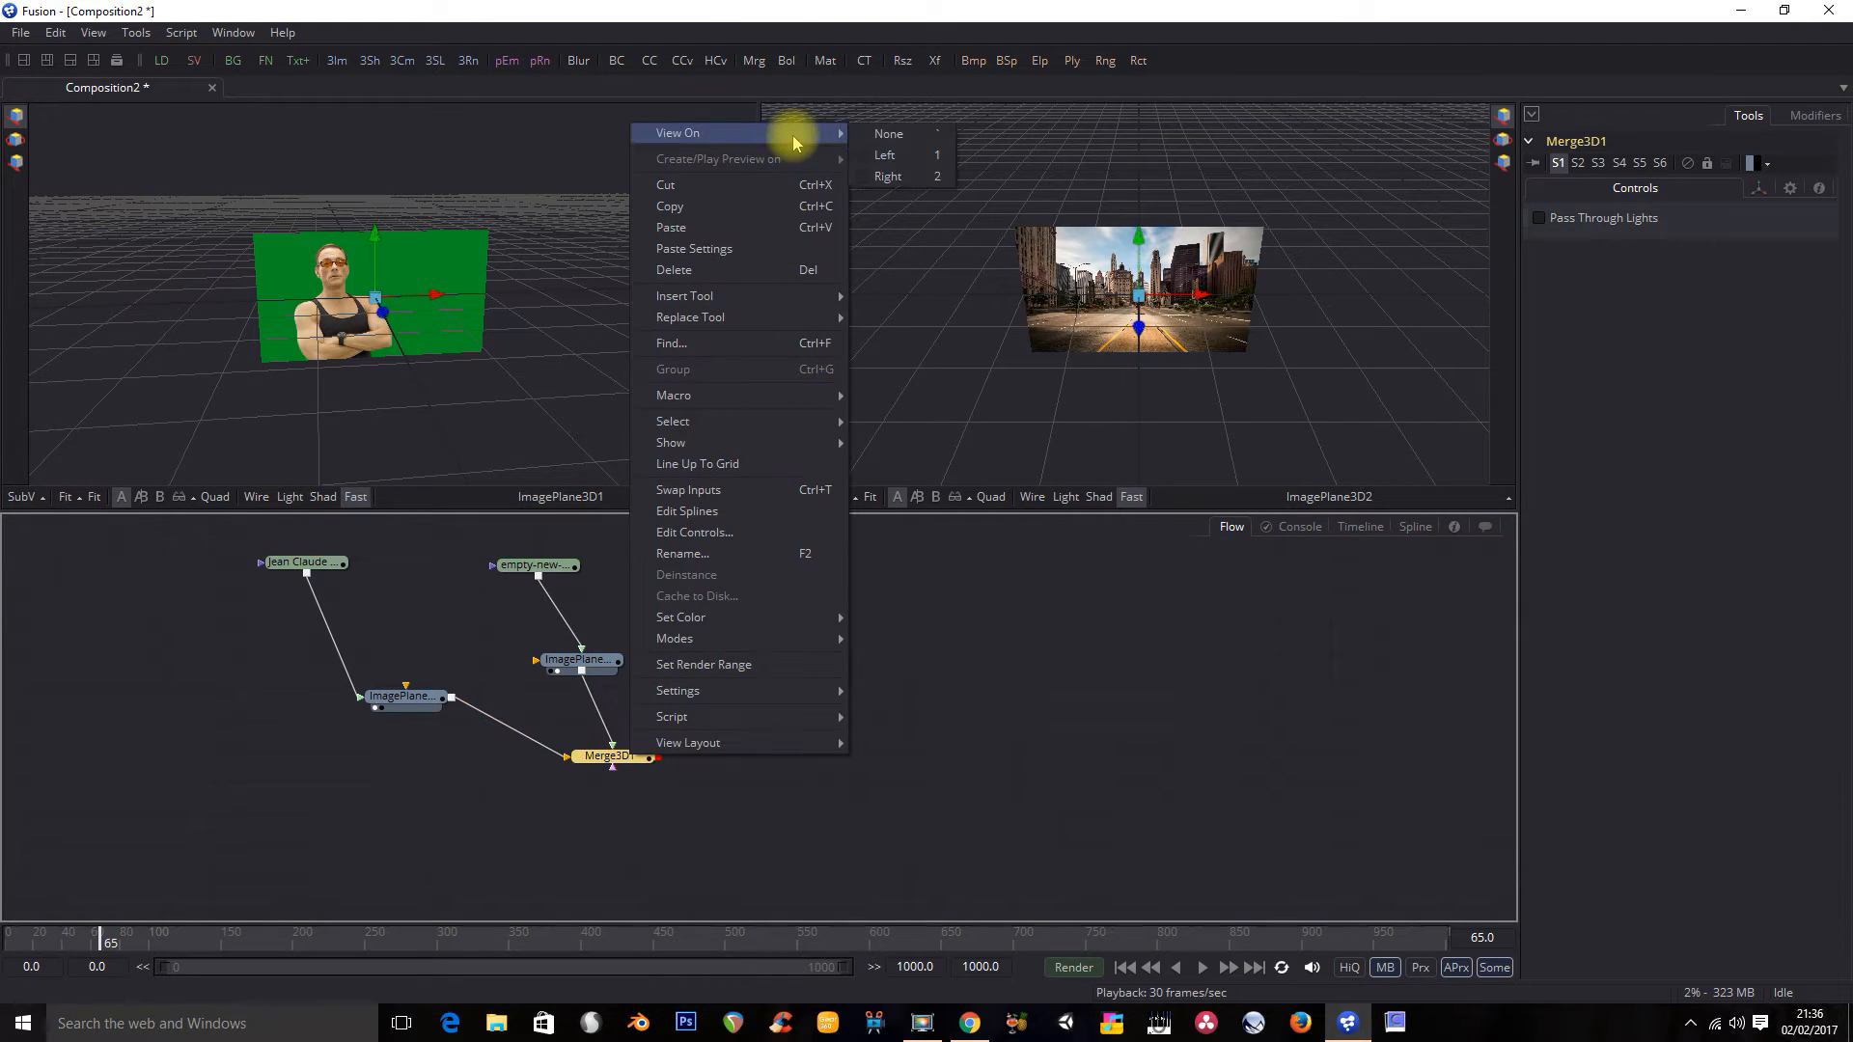
{"action": "left_click", "coordinate": [885, 176]}
{"action": "mouse_move", "coordinate": [982, 300]}
{"action": "left_mouse_down"}
{"action": "mouse_move", "coordinate": [951, 315]}
{"action": "mouse_move", "coordinate": [1025, 302]}
{"action": "mouse_move", "coordinate": [970, 299]}
{"action": "mouse_move", "coordinate": [1004, 307]}
{"action": "left_mouse_up"}
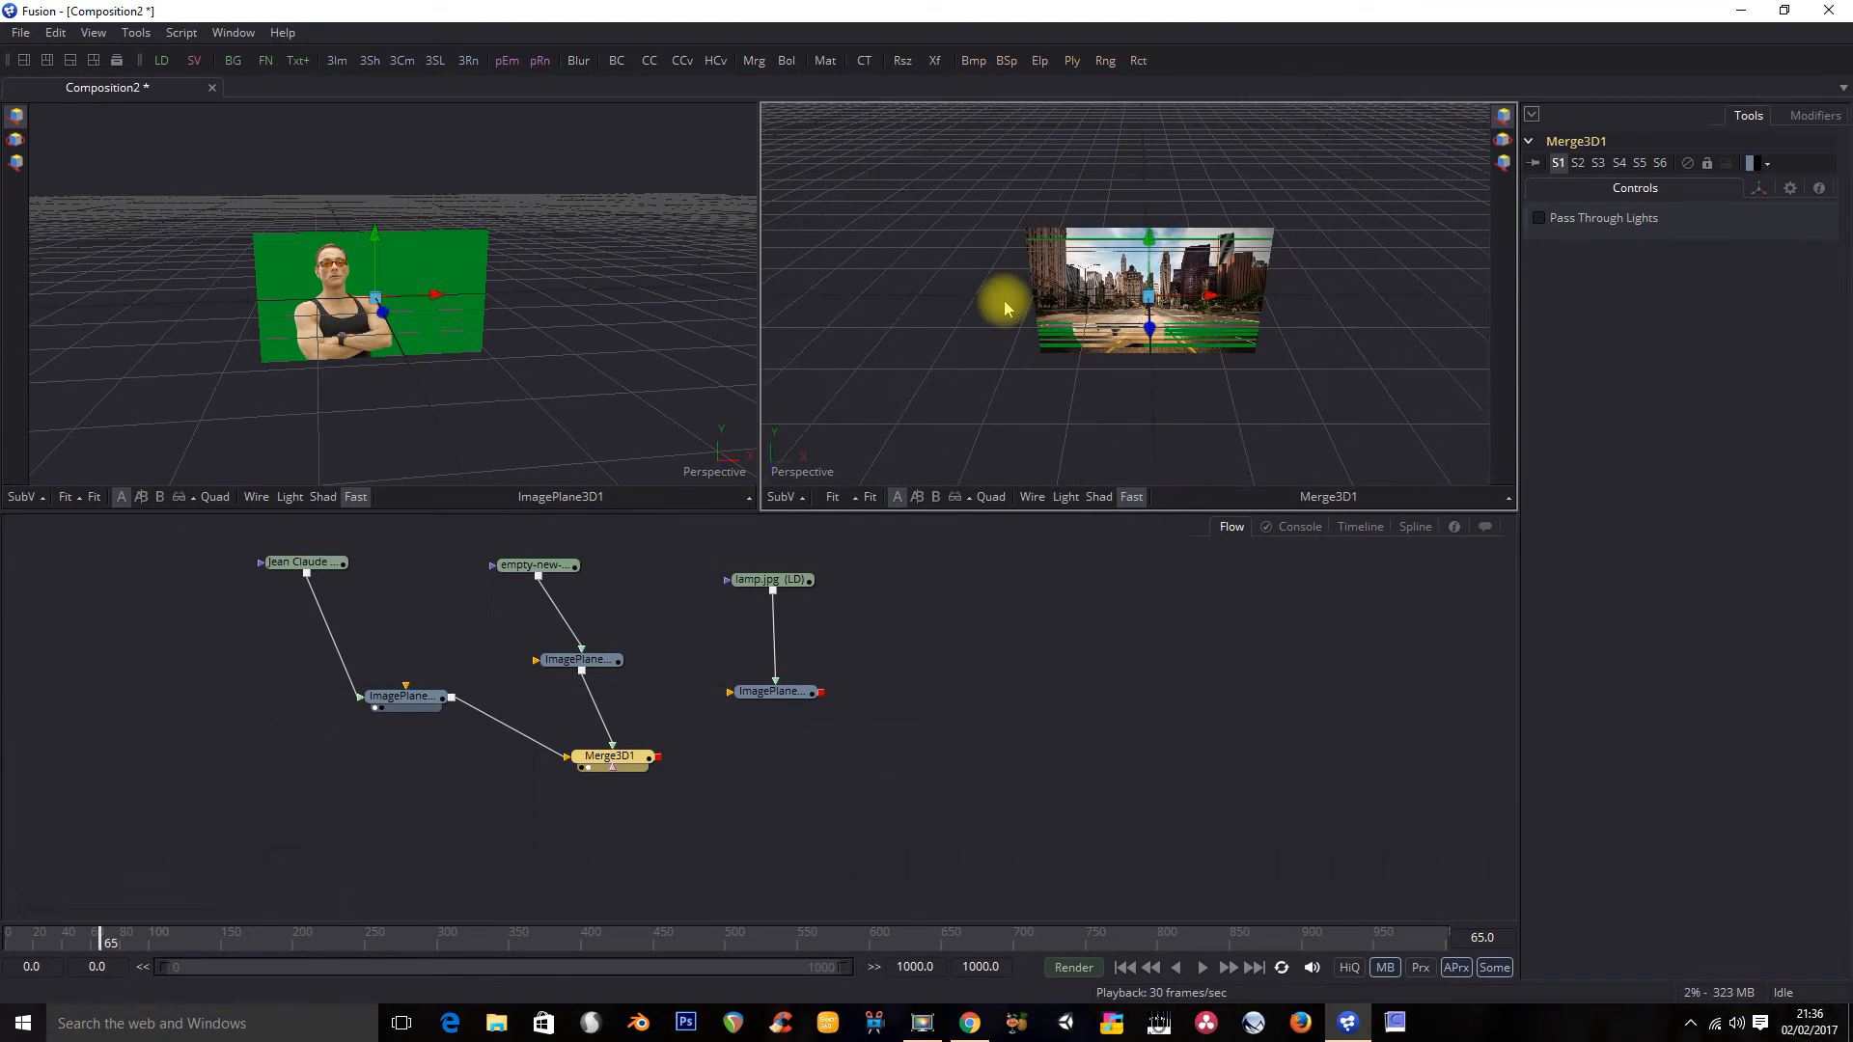
Step: Move the footage's image plane forward along Z so it stands in front of the street plane
{"action": "left_click", "coordinate": [397, 699]}
{"action": "left_click_drag", "start_coordinate": [382, 313], "coordinate": [386, 333]}
{"action": "left_click_drag", "start_coordinate": [839, 293], "coordinate": [1006, 317]}
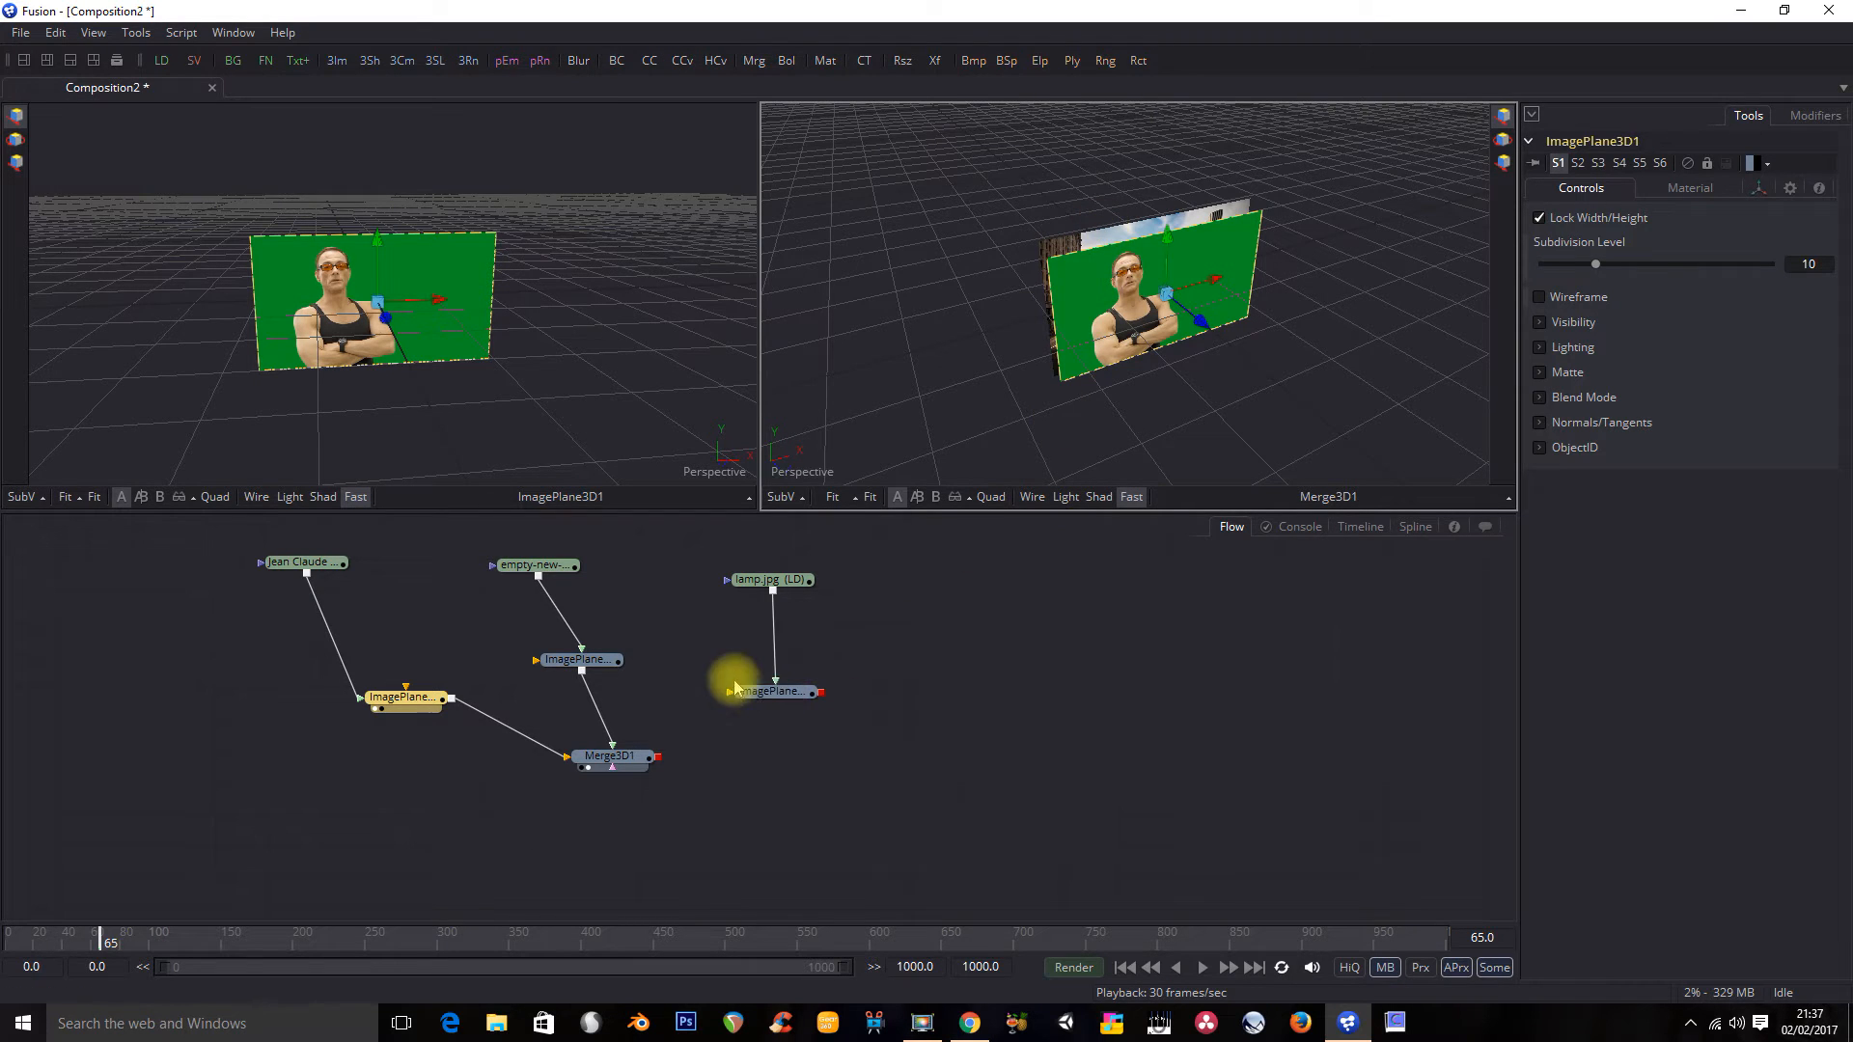
Step: Connect the lamp's image plane to Merge3D1, then move it forward past the footage and sideways along negative X
{"action": "left_click_drag", "start_coordinate": [819, 694], "coordinate": [628, 767]}
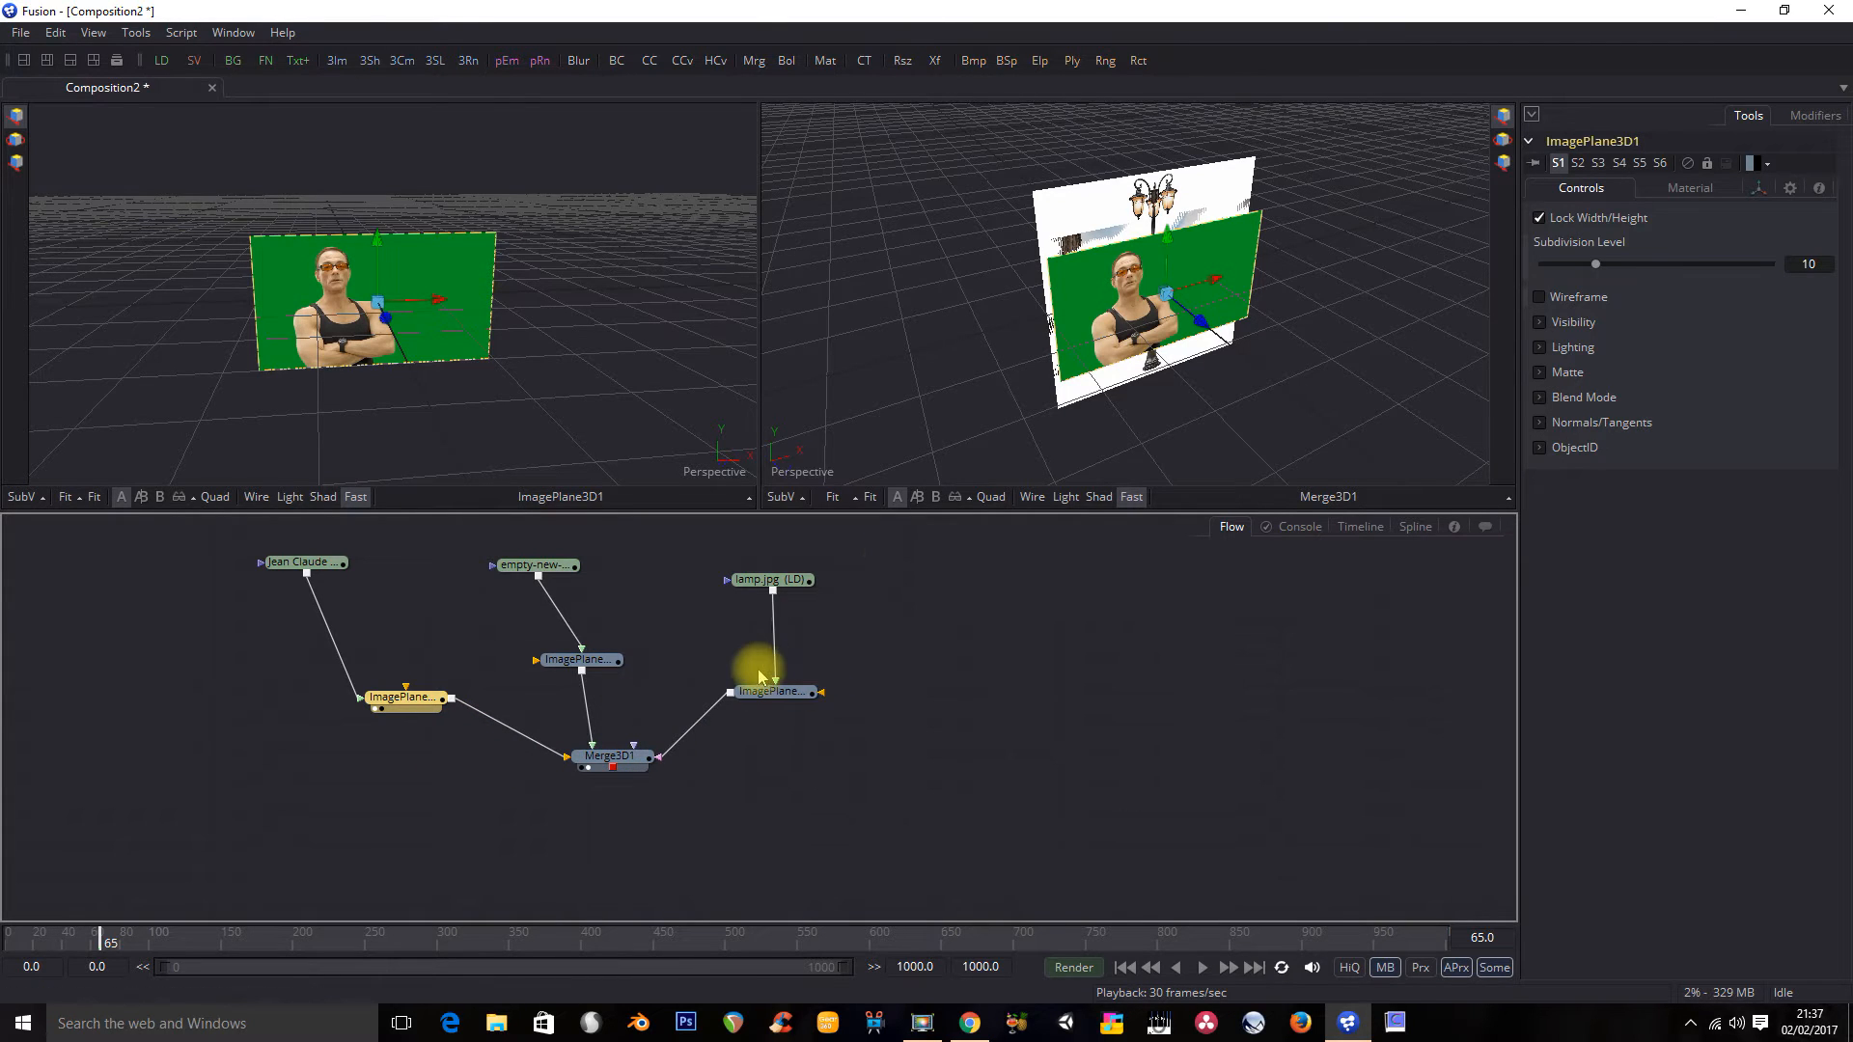
{"action": "left_click", "coordinate": [780, 697]}
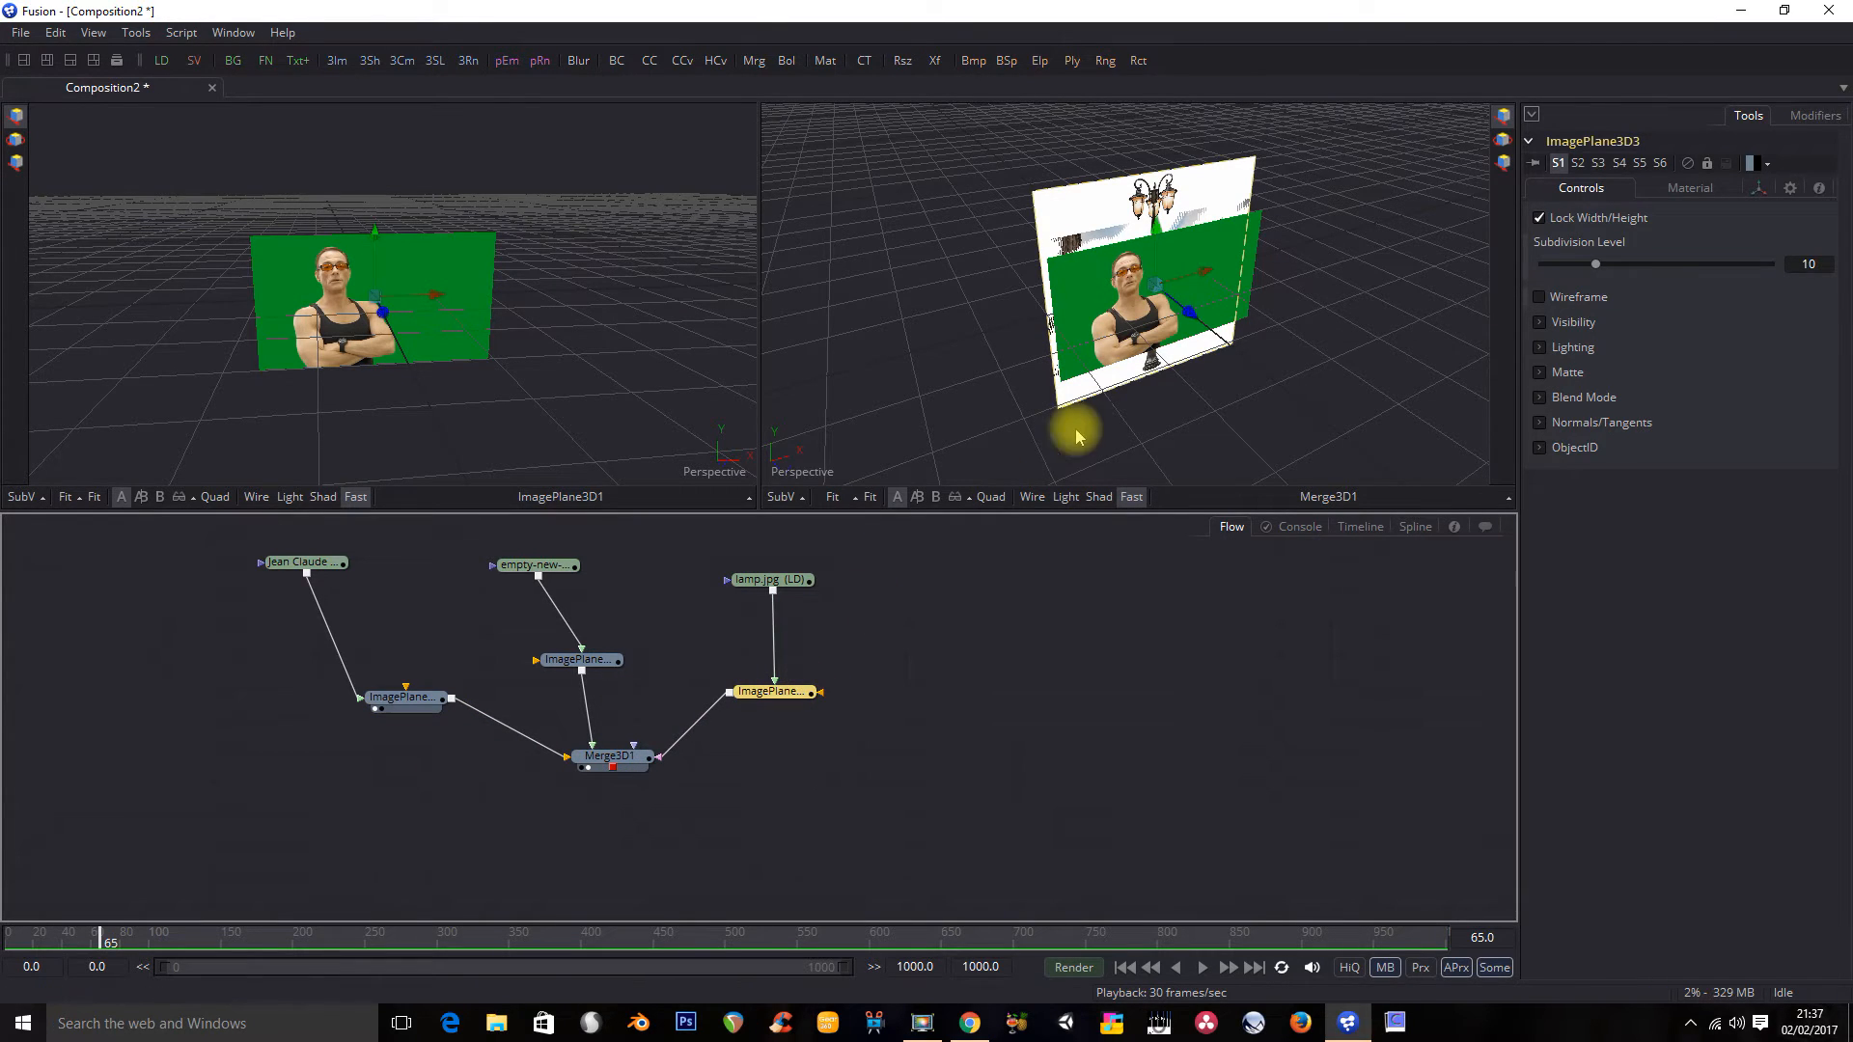
{"action": "left_click_drag", "start_coordinate": [1191, 314], "coordinate": [1226, 344]}
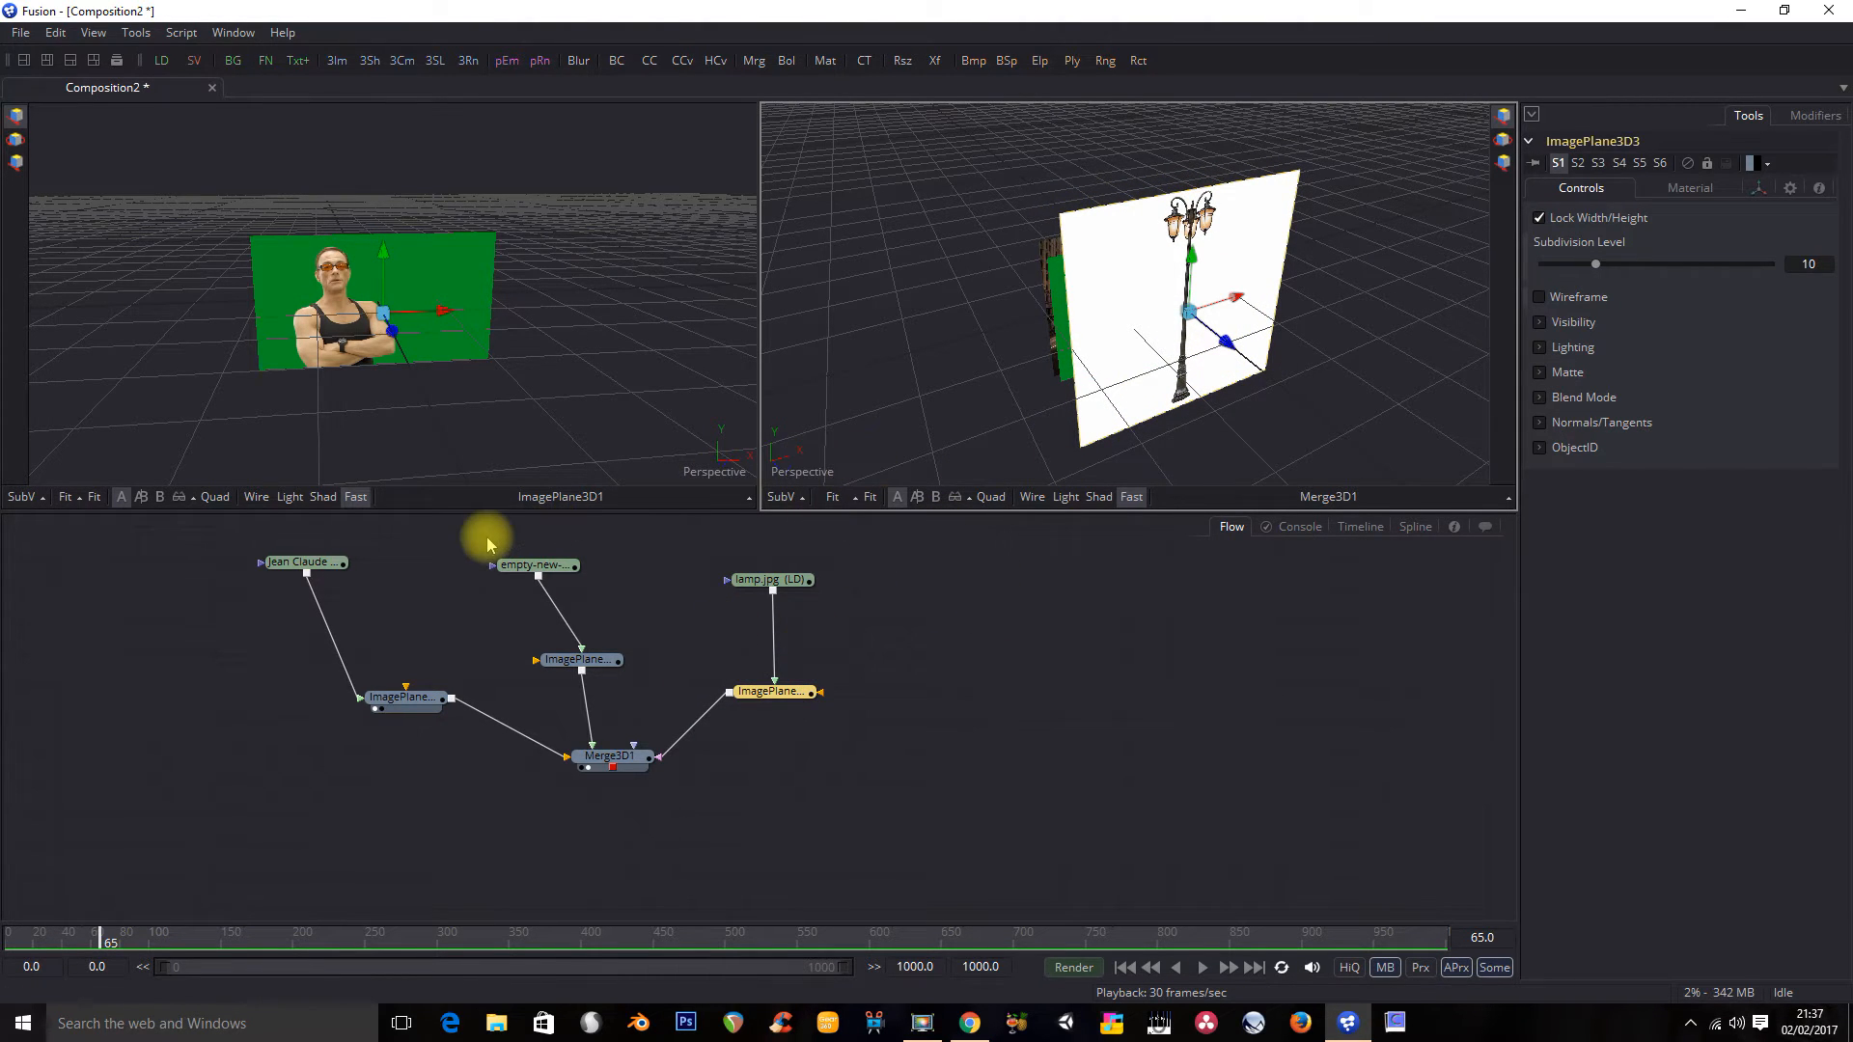
{"action": "left_click_drag", "start_coordinate": [1235, 302], "coordinate": [1046, 331]}
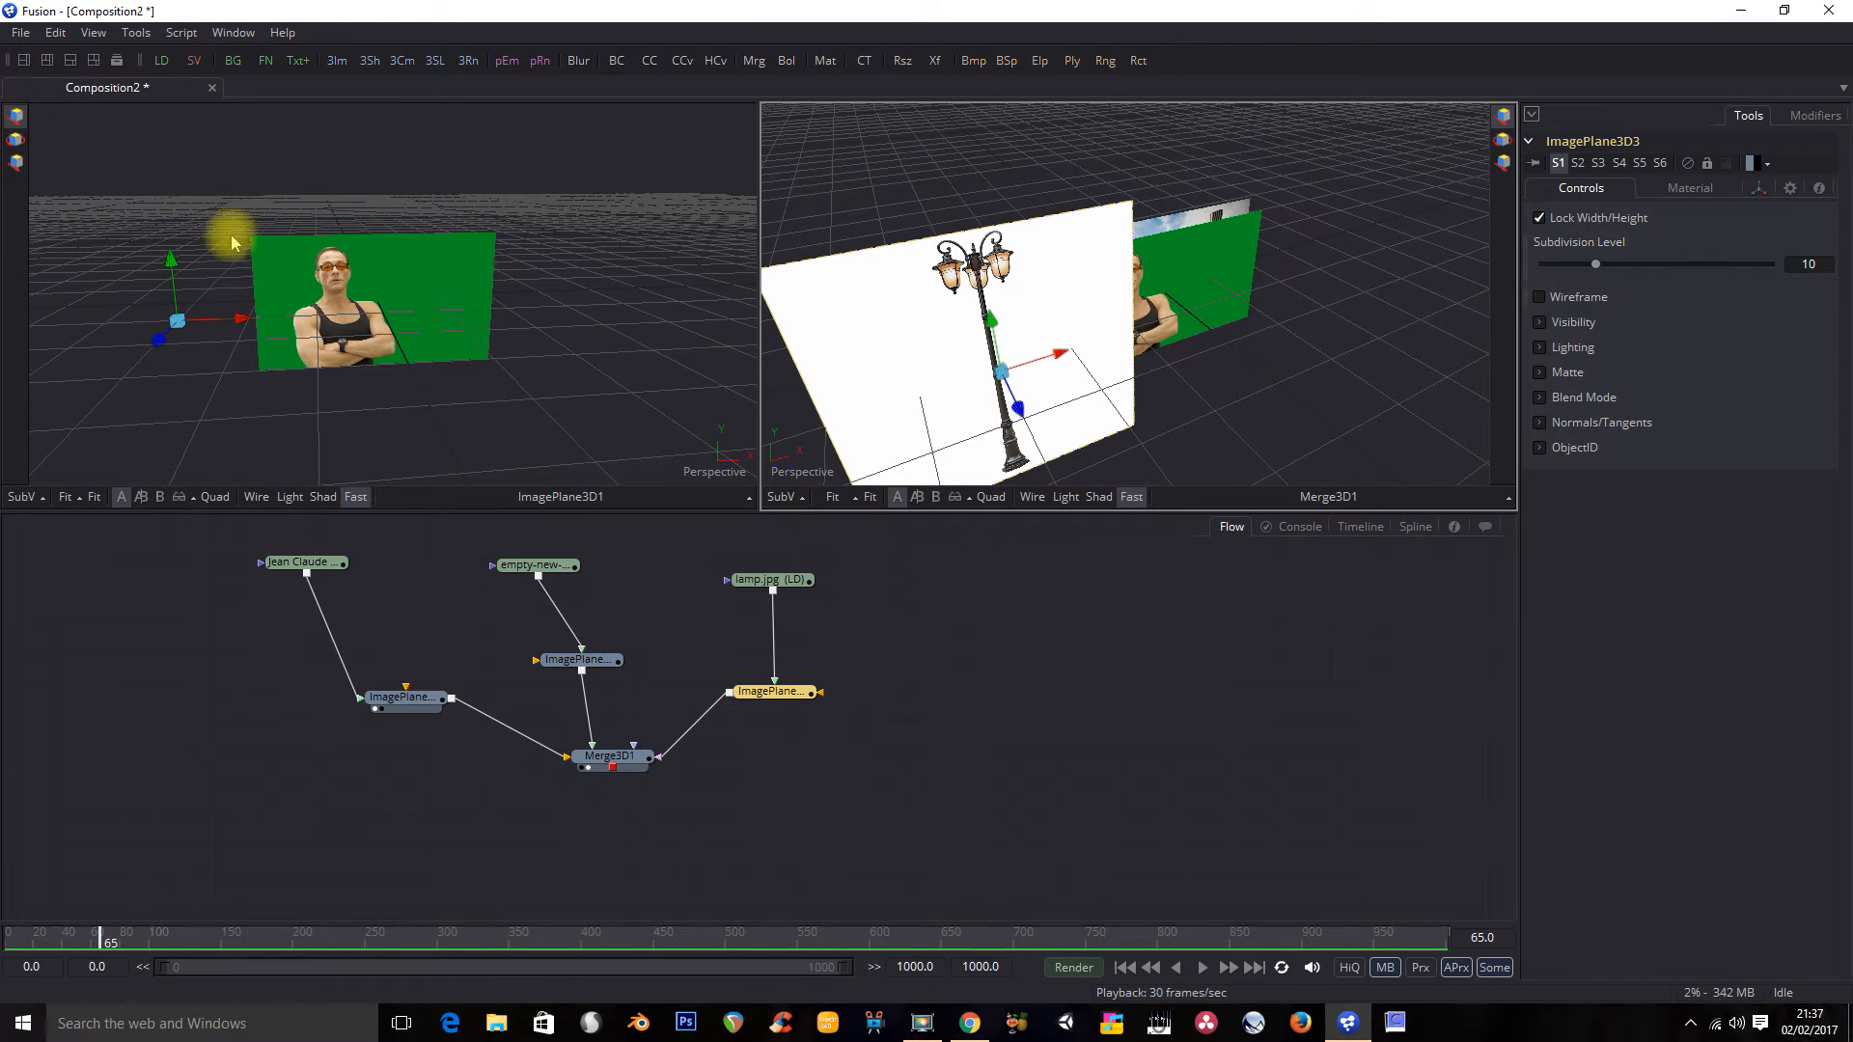
Step: Insert a Primatte keyer between the green screen footage loader and its image plane, and arrange the node between them
{"action": "left_click_drag", "start_coordinate": [289, 564], "coordinate": [293, 548]}
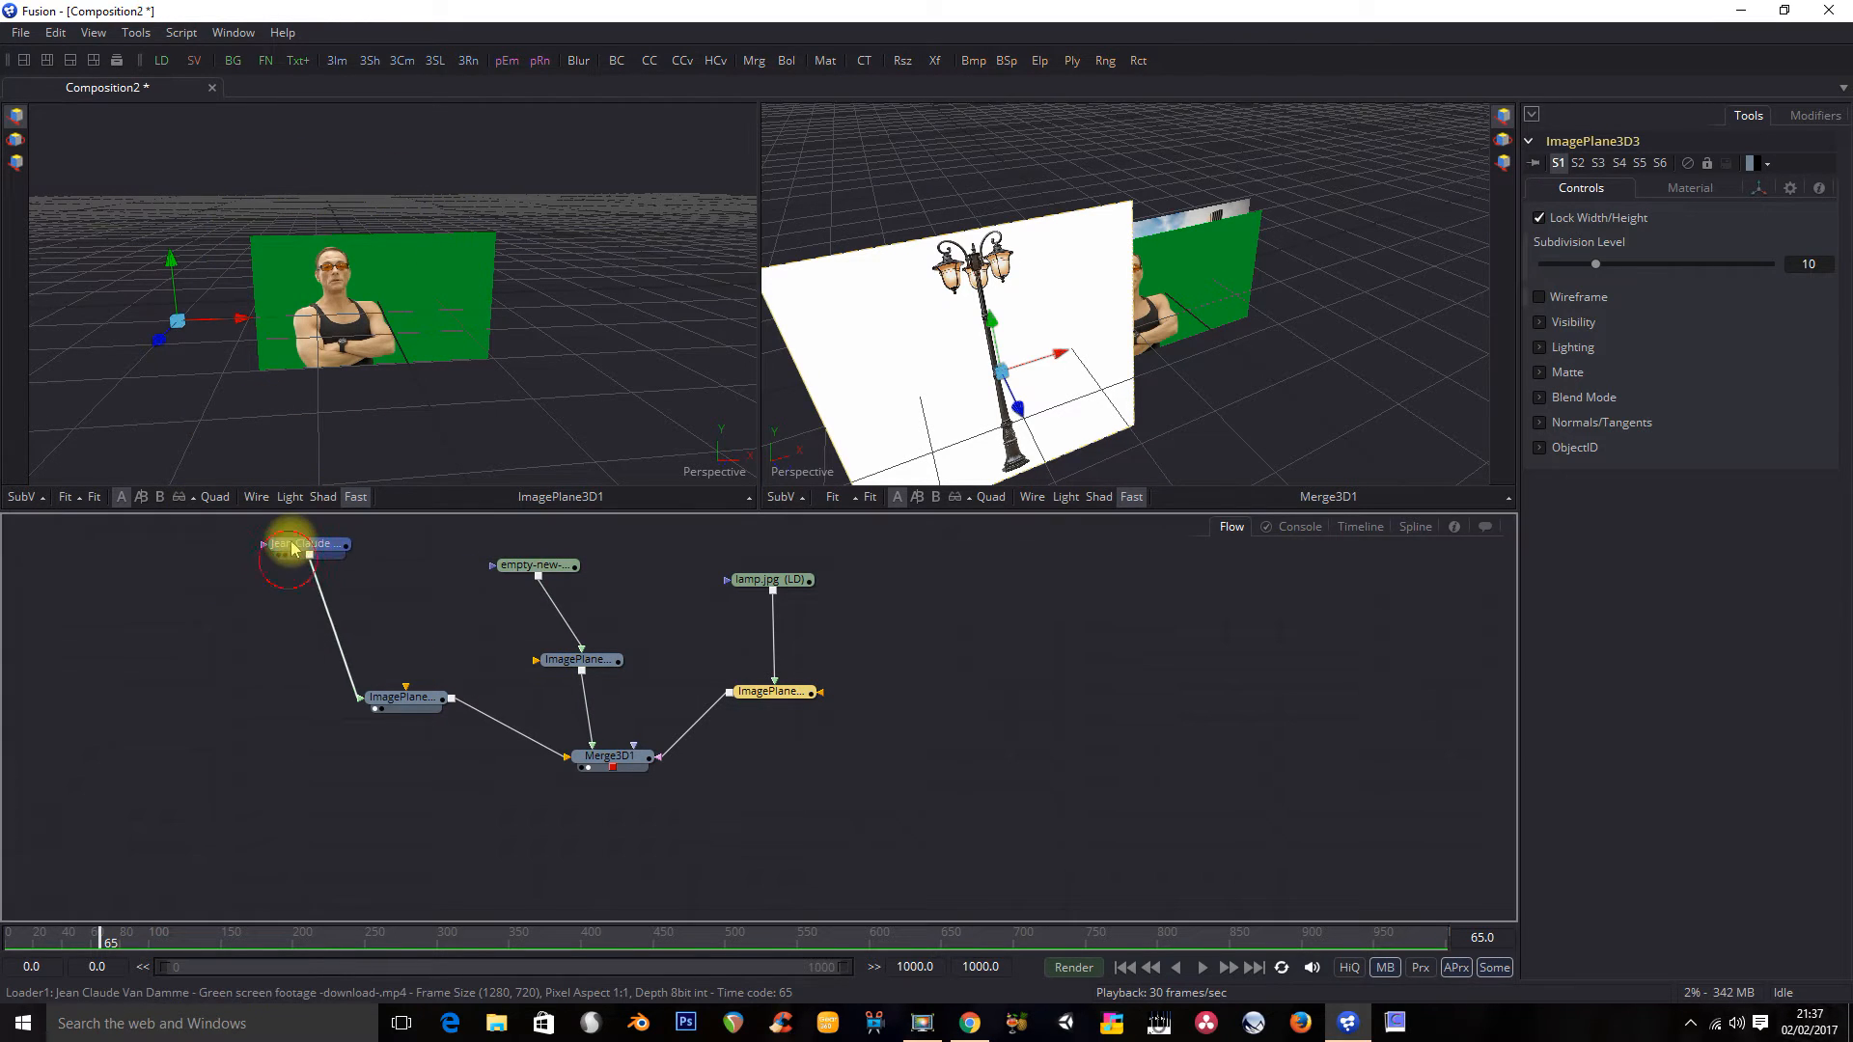
{"action": "left_click", "coordinate": [322, 612]}
{"action": "mouse_move", "coordinate": [468, 614]}
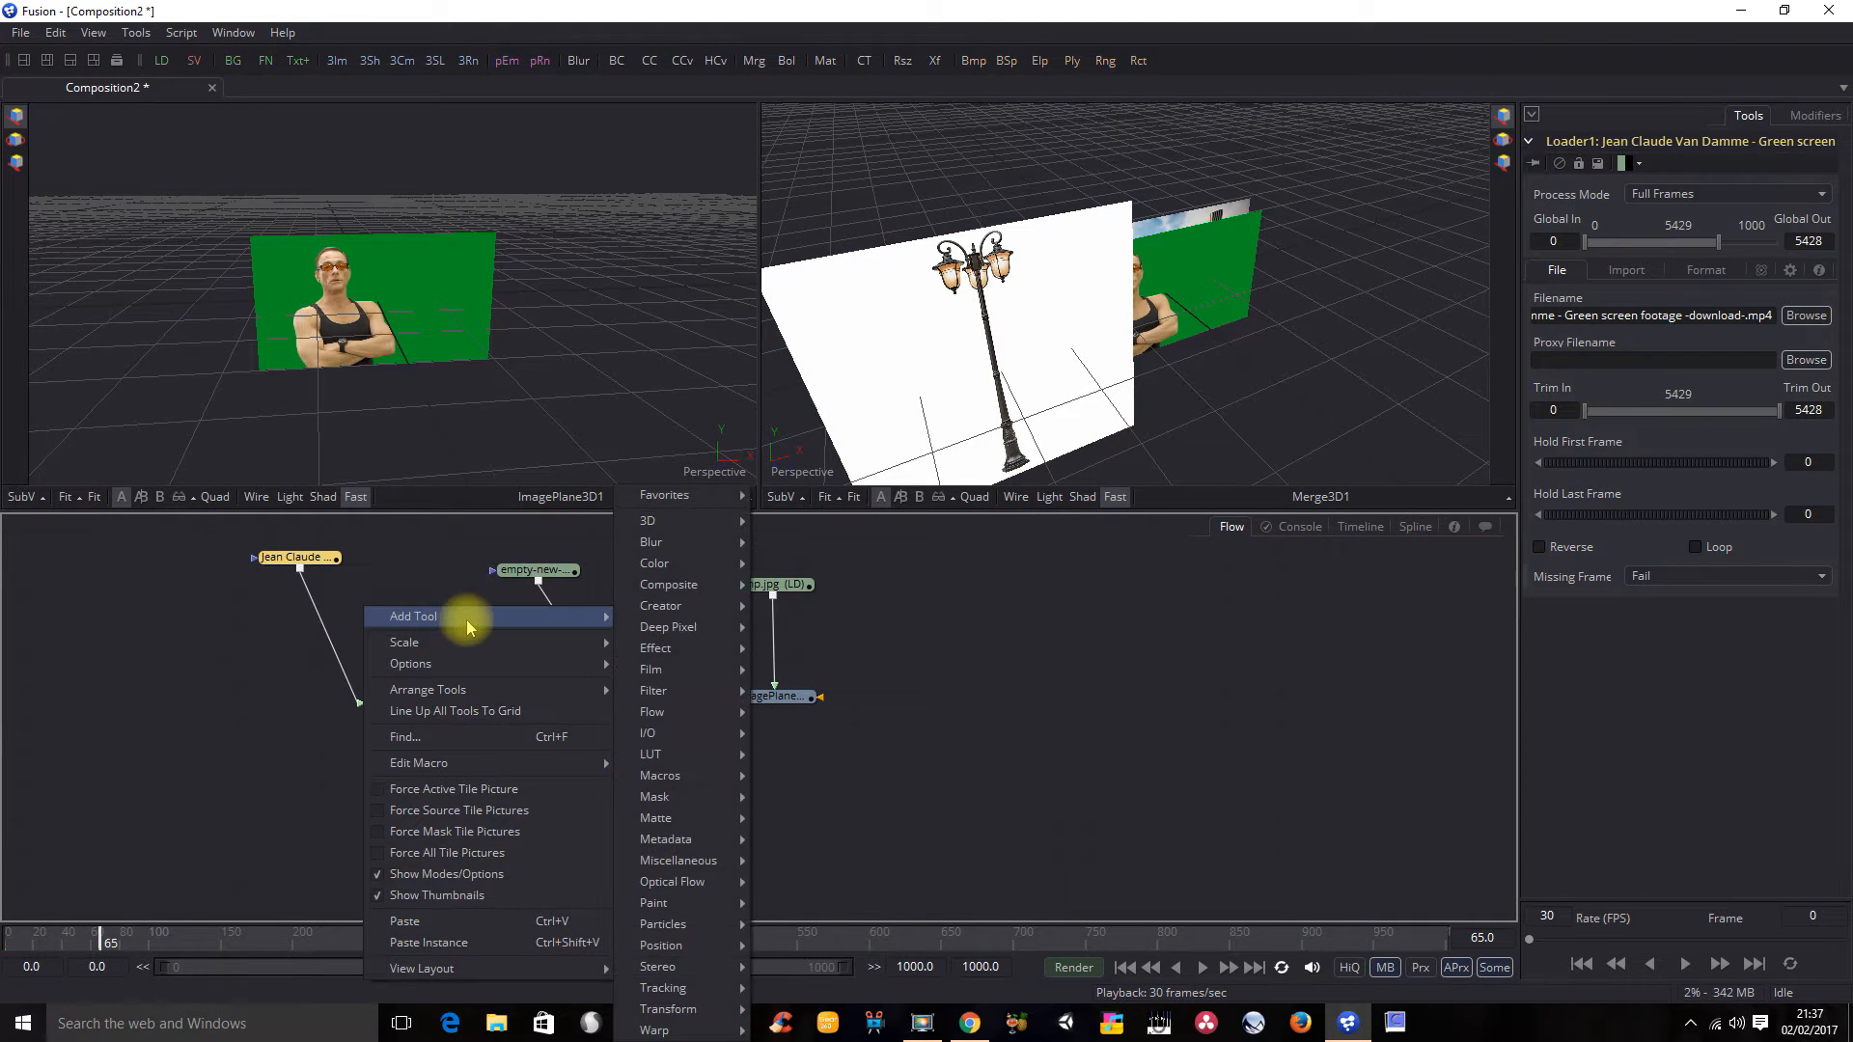
{"action": "mouse_move", "coordinate": [696, 820]}
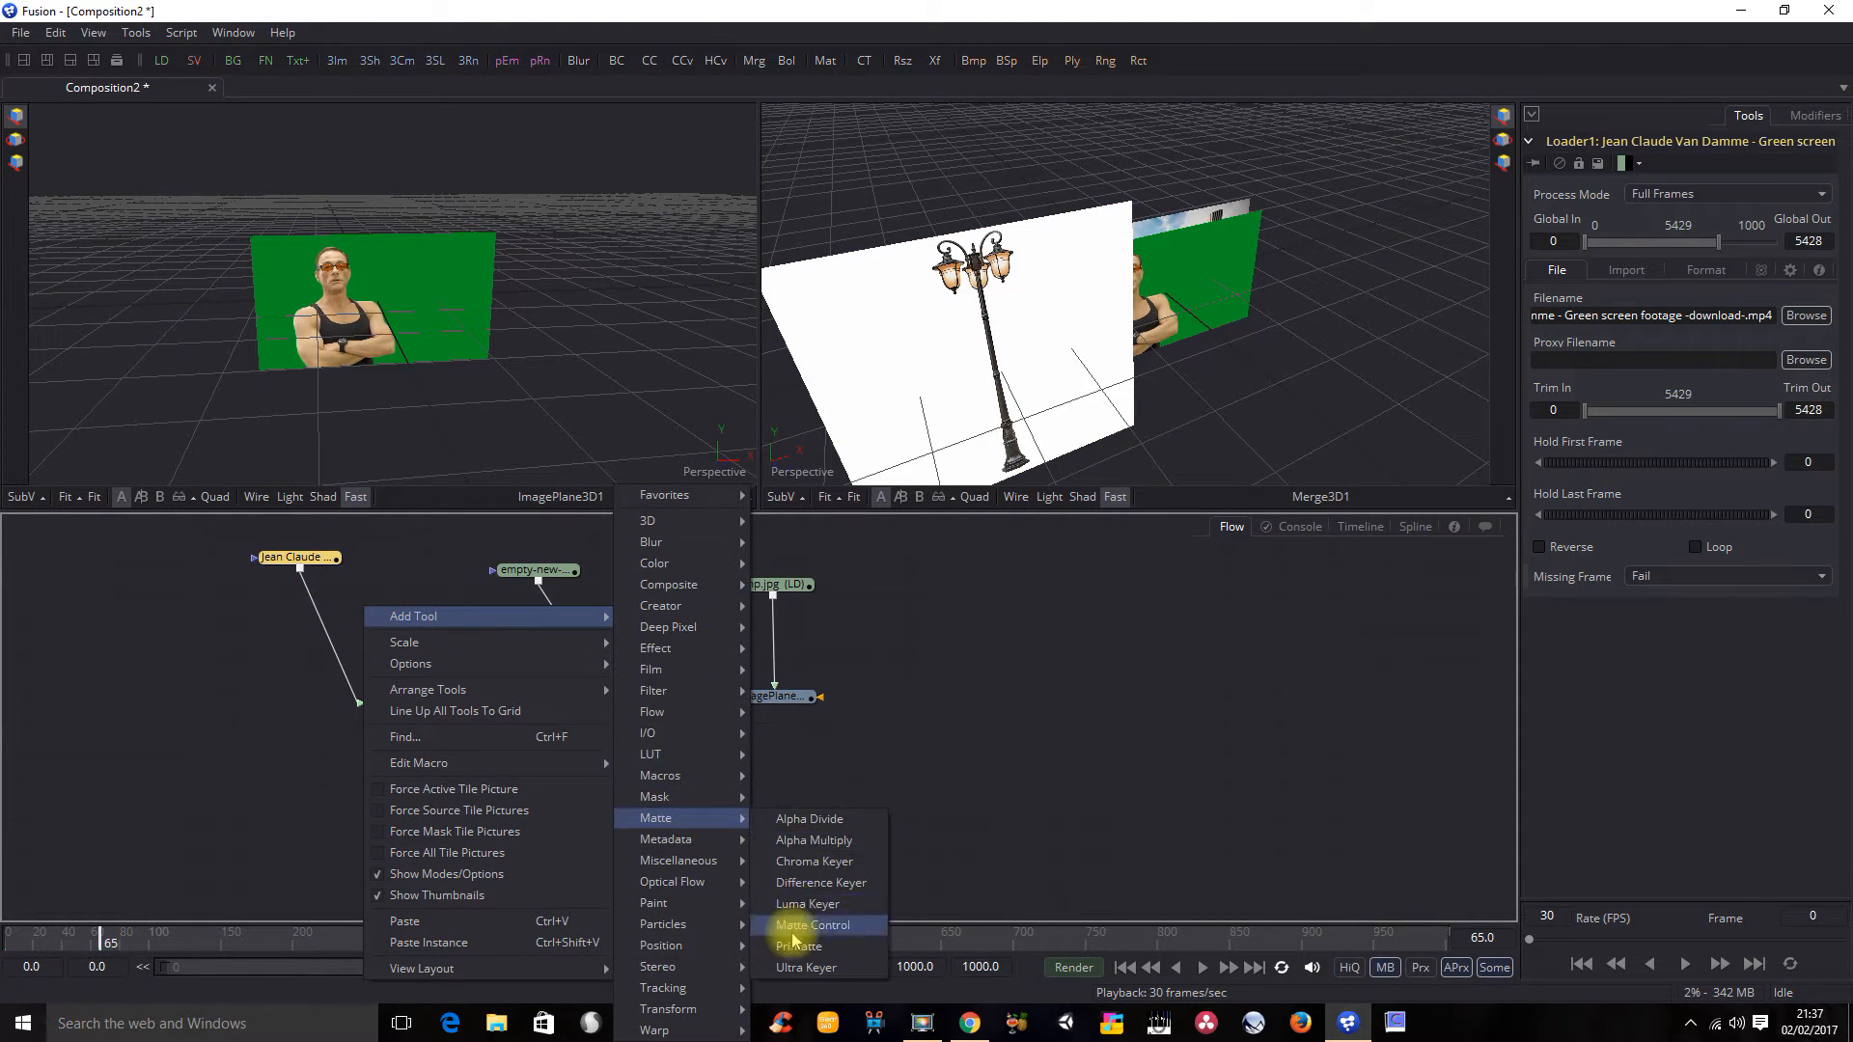
{"action": "left_click", "coordinate": [786, 946]}
{"action": "left_click_drag", "start_coordinate": [360, 604], "coordinate": [230, 653]}
{"action": "mouse_move", "coordinate": [353, 695]}
{"action": "left_mouse_down"}
{"action": "mouse_move", "coordinate": [310, 609]}
{"action": "mouse_move", "coordinate": [247, 620]}
{"action": "mouse_move", "coordinate": [251, 645]}
{"action": "mouse_move", "coordinate": [323, 654]}
{"action": "mouse_move", "coordinate": [363, 704]}
{"action": "left_mouse_up"}
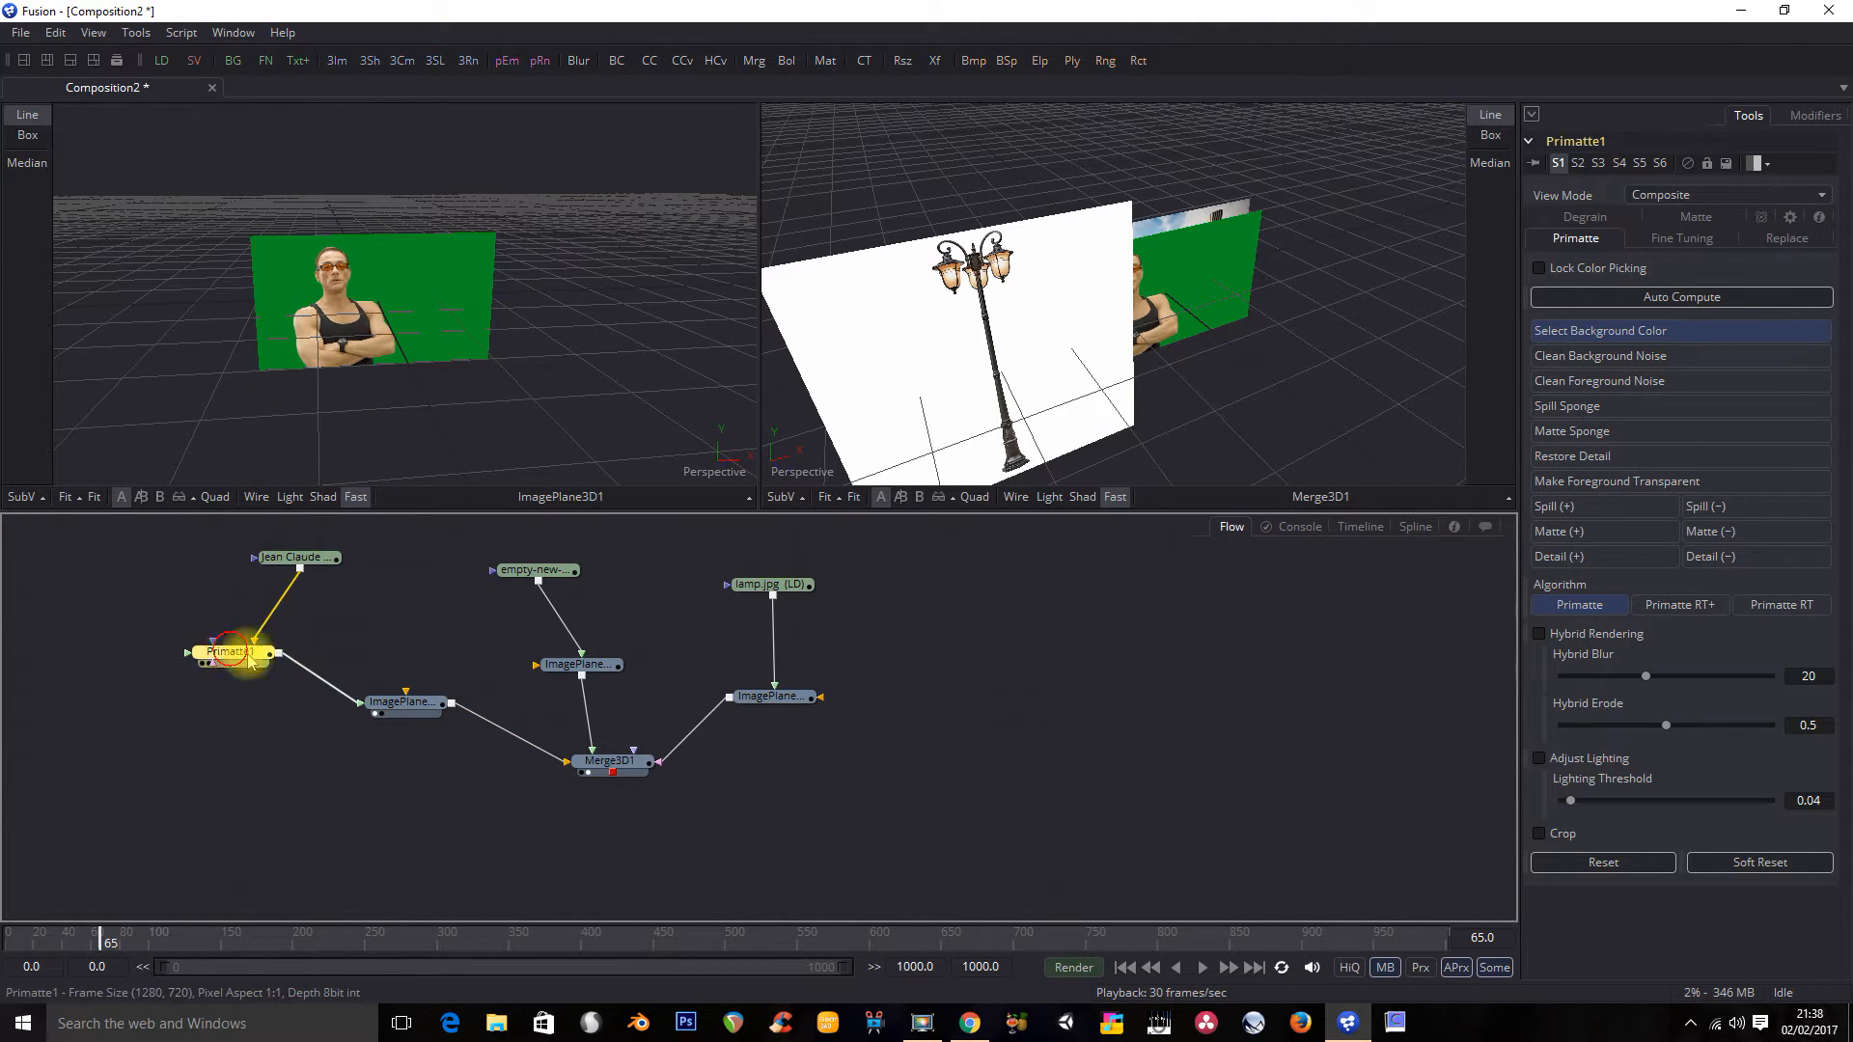
{"action": "left_click_drag", "start_coordinate": [241, 652], "coordinate": [317, 625]}
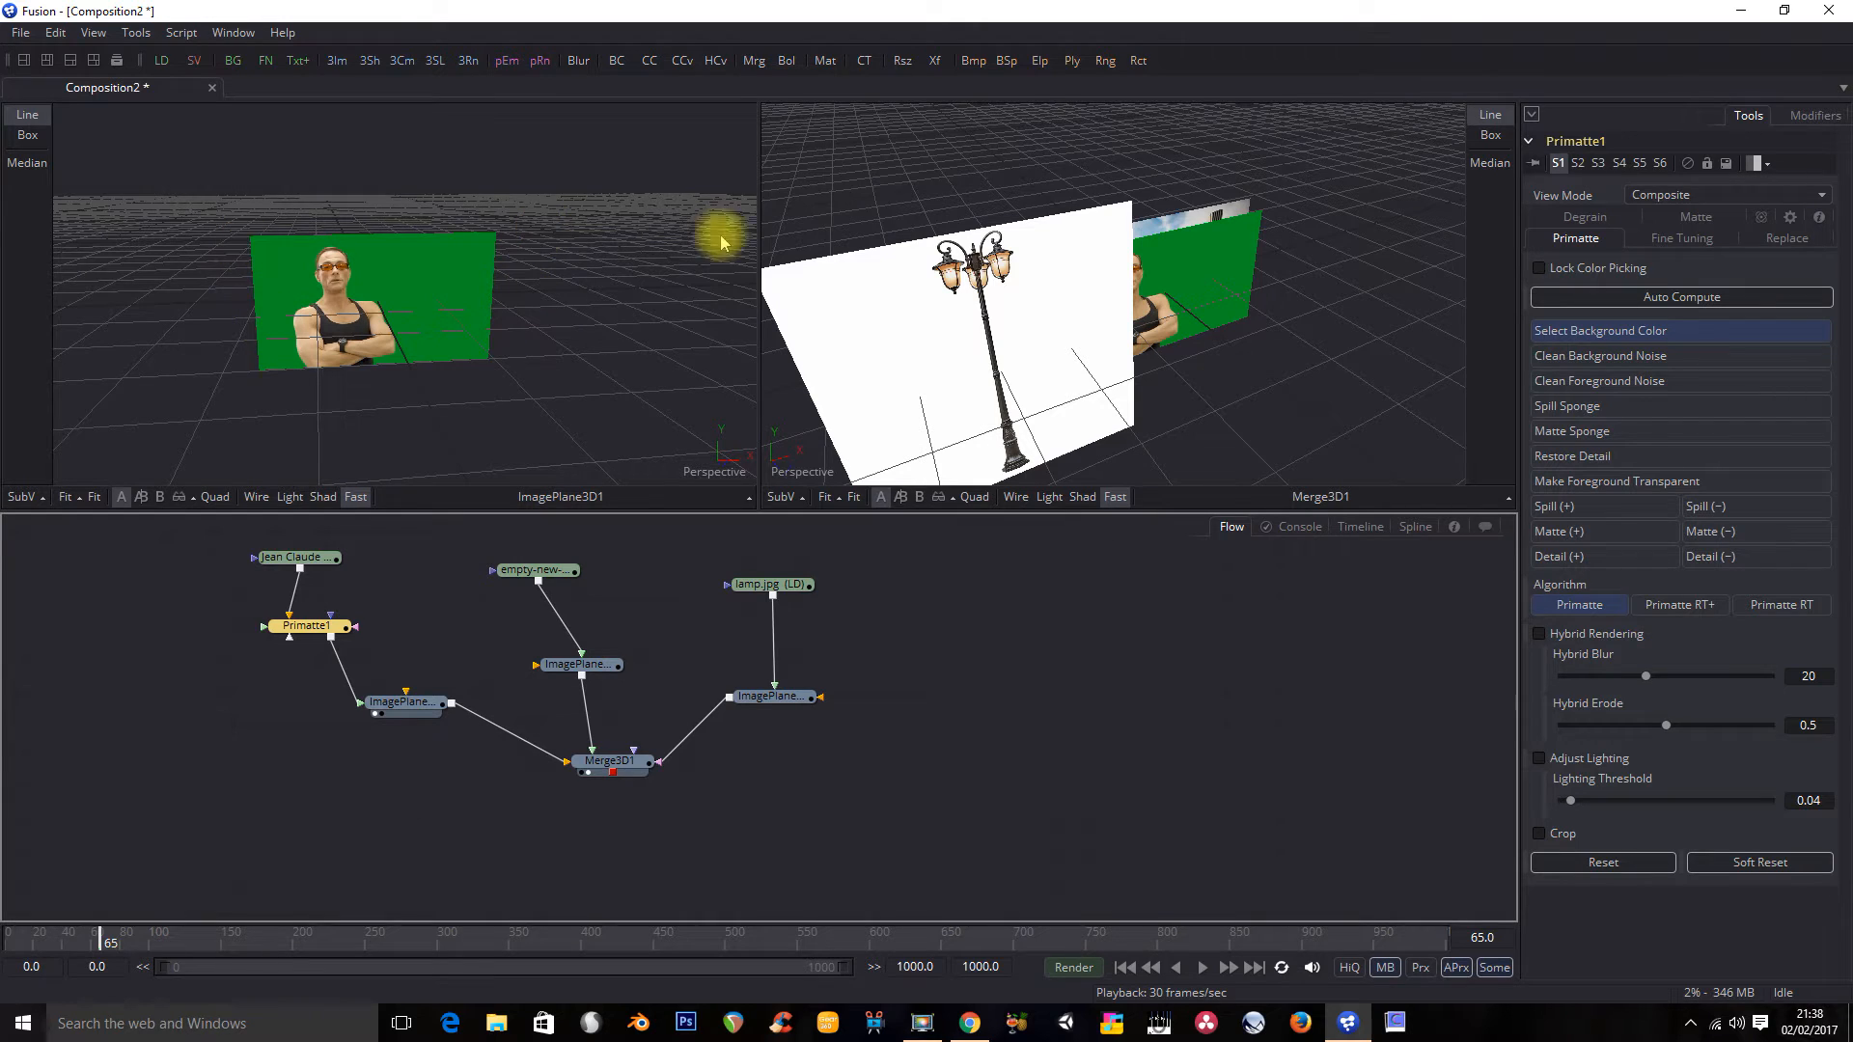
Step: Key out the footage's green background with Primatte's Auto Compute
{"action": "left_click", "coordinate": [1669, 241]}
{"action": "left_click", "coordinate": [1591, 240]}
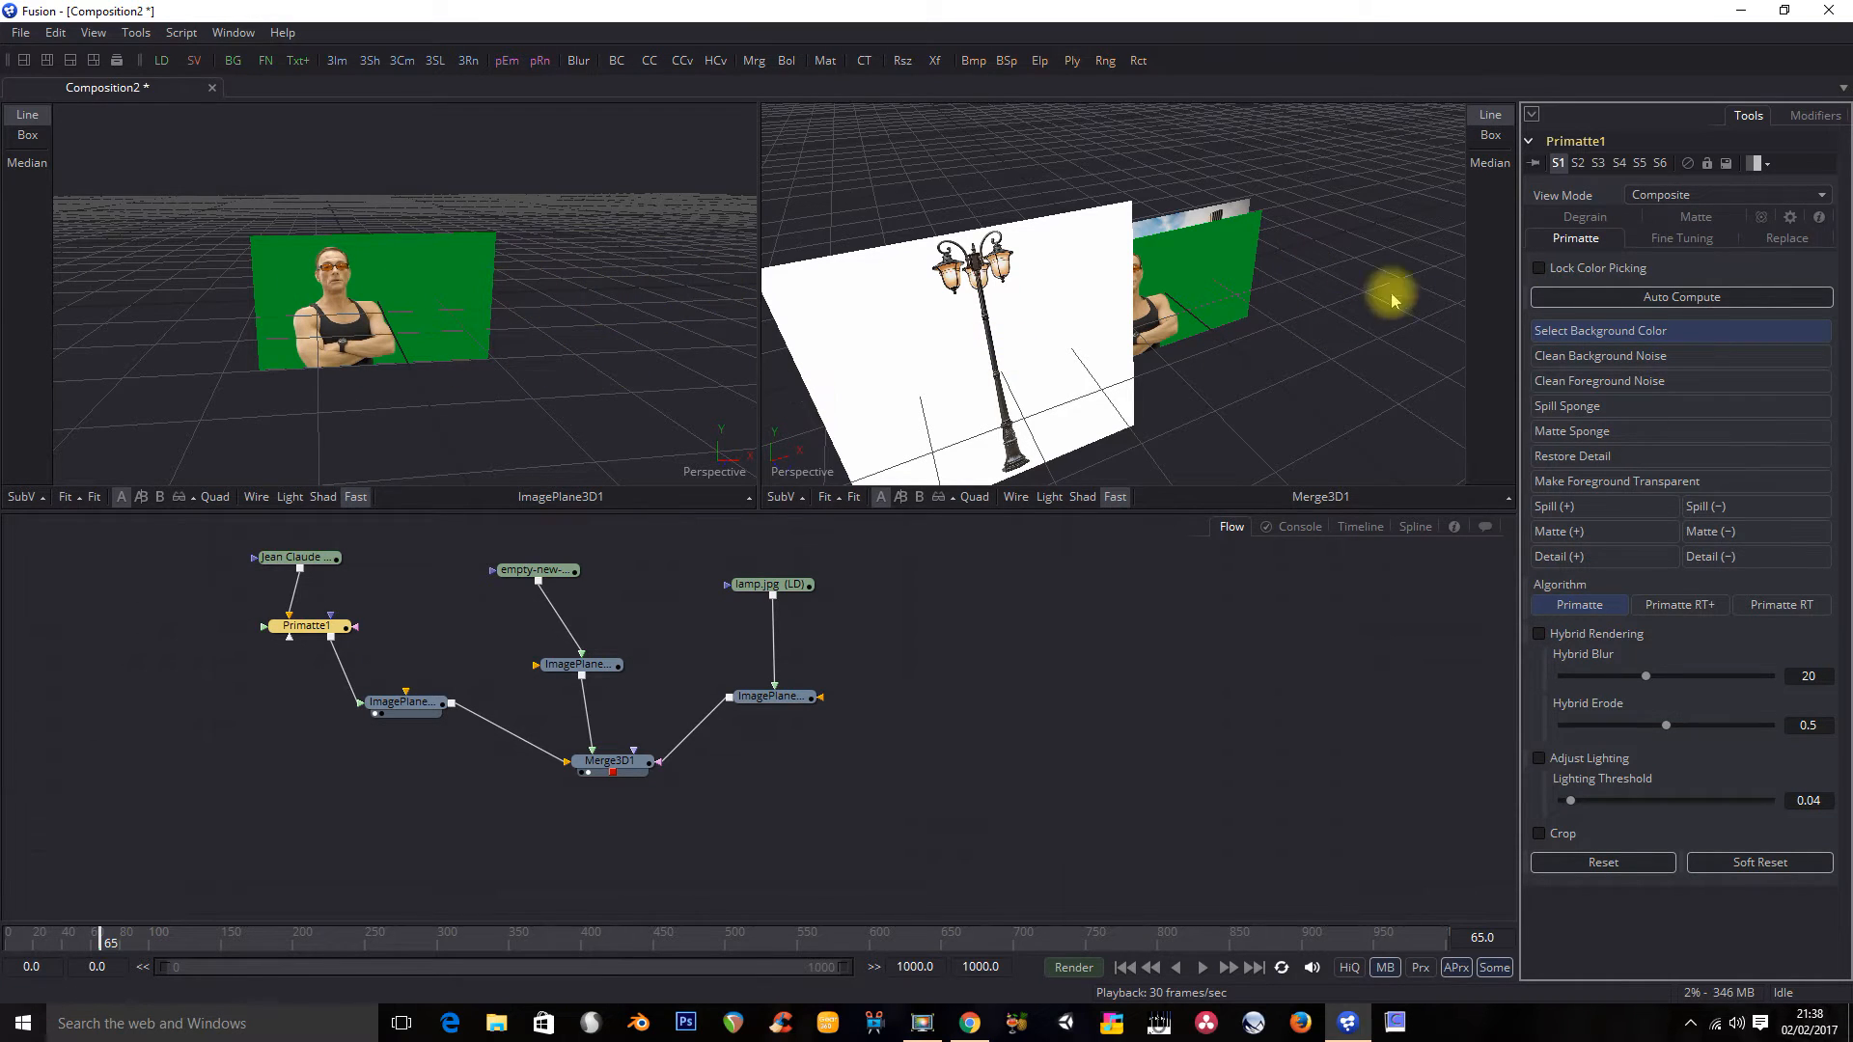
{"action": "left_click", "coordinate": [1719, 305]}
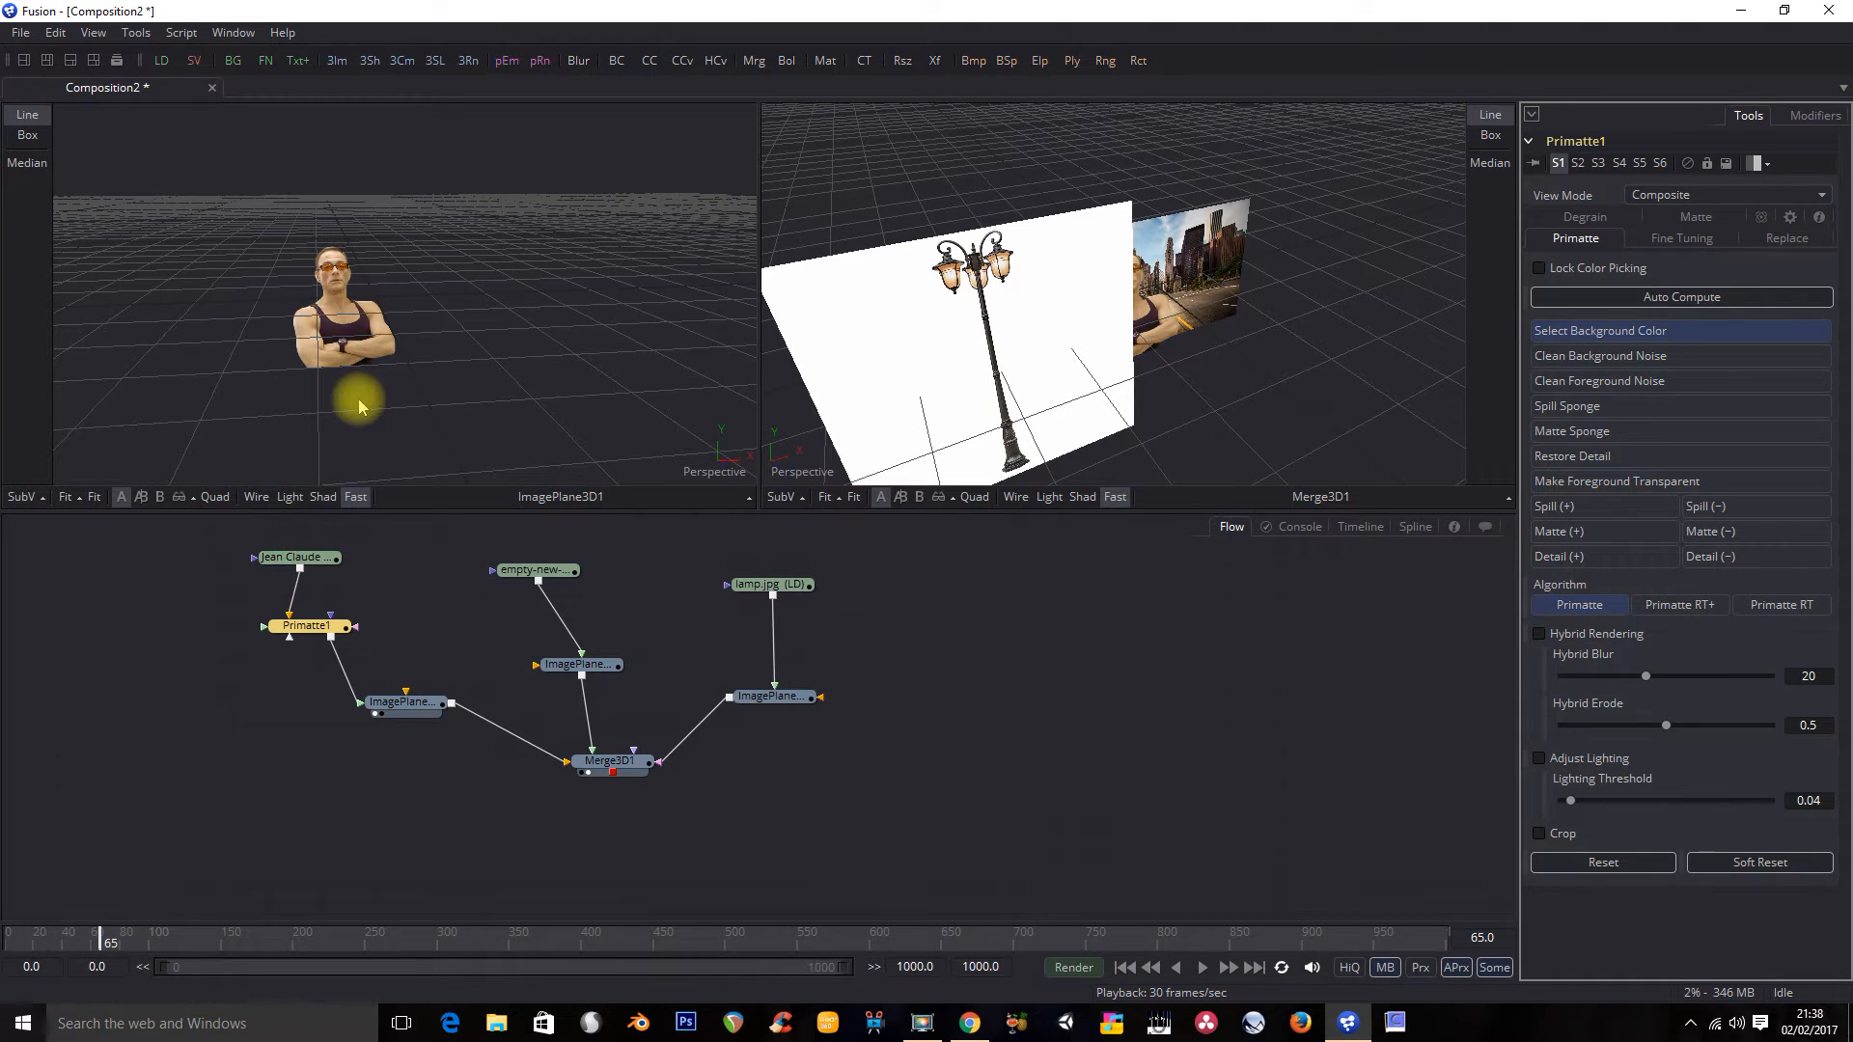
Step: Try to clean the foreground noise by sampling the man's shirt in the image plane's 3D view
{"action": "left_click_drag", "start_coordinate": [377, 333], "coordinate": [431, 305]}
{"action": "right_click", "coordinate": [394, 391]}
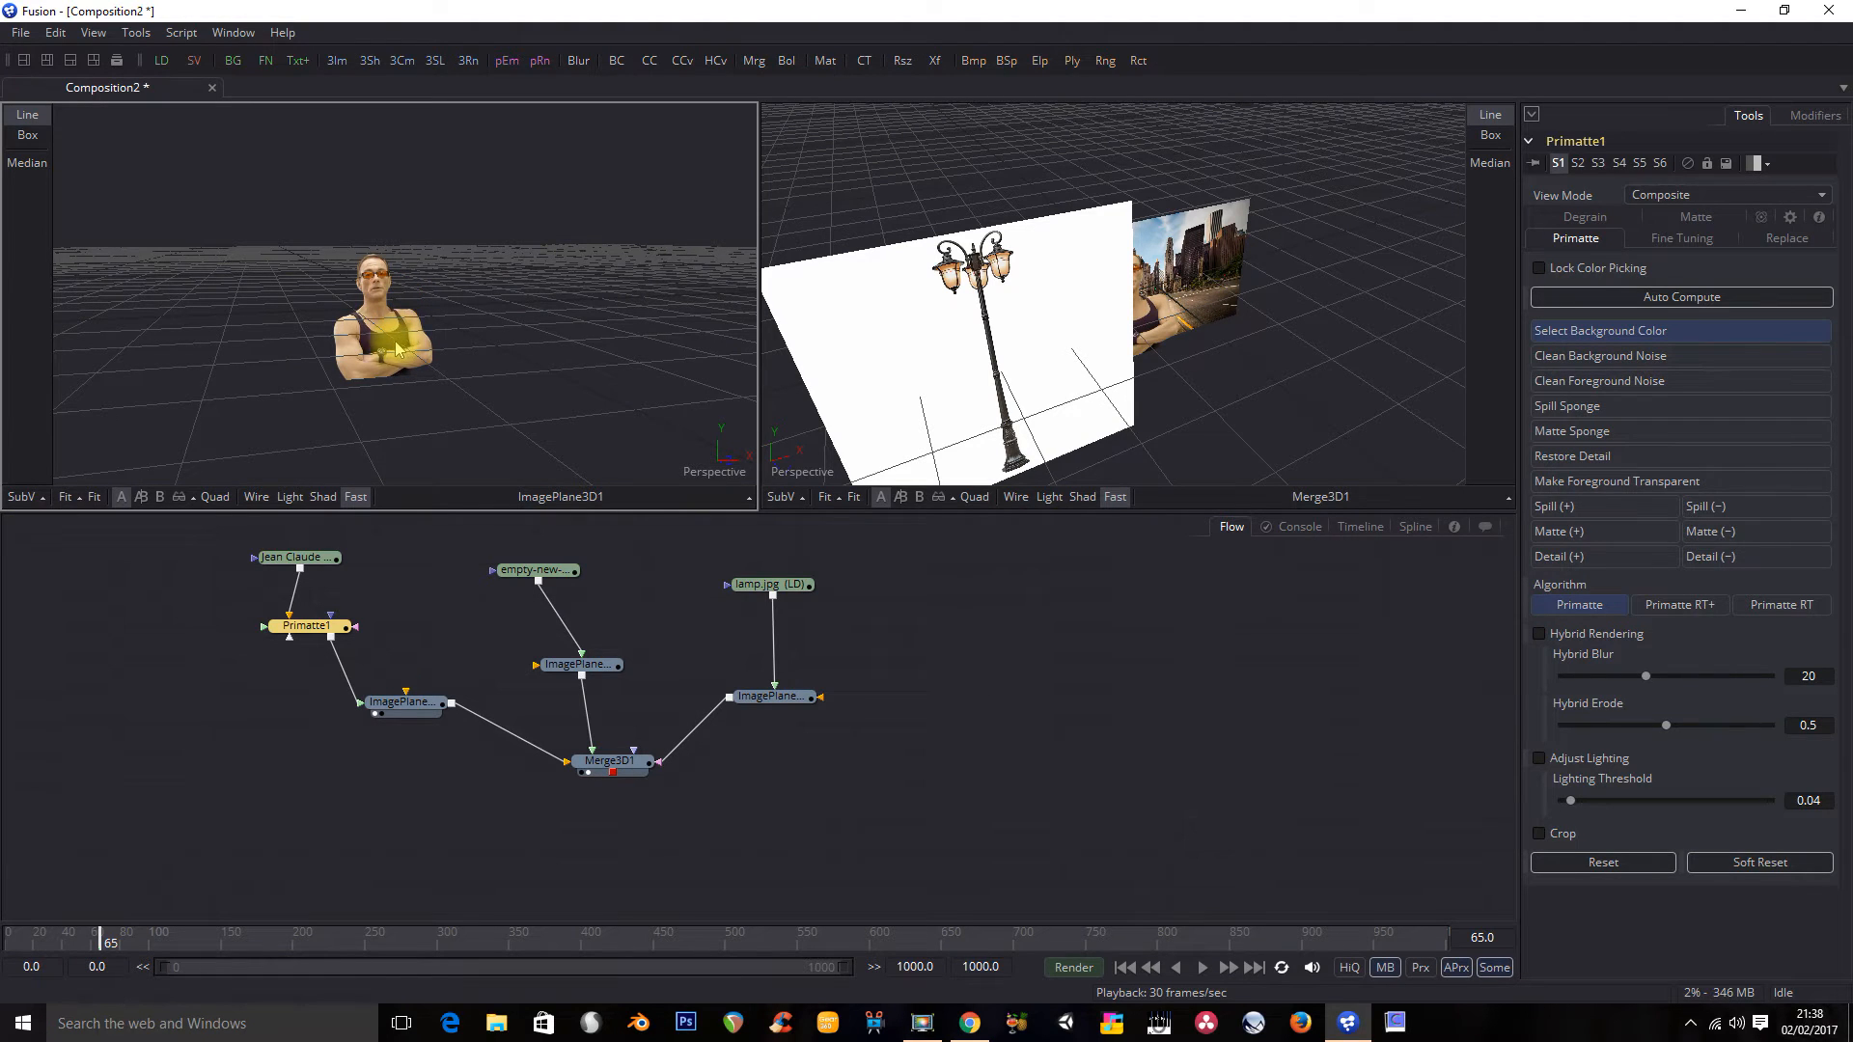
{"action": "left_click", "coordinate": [65, 496]}
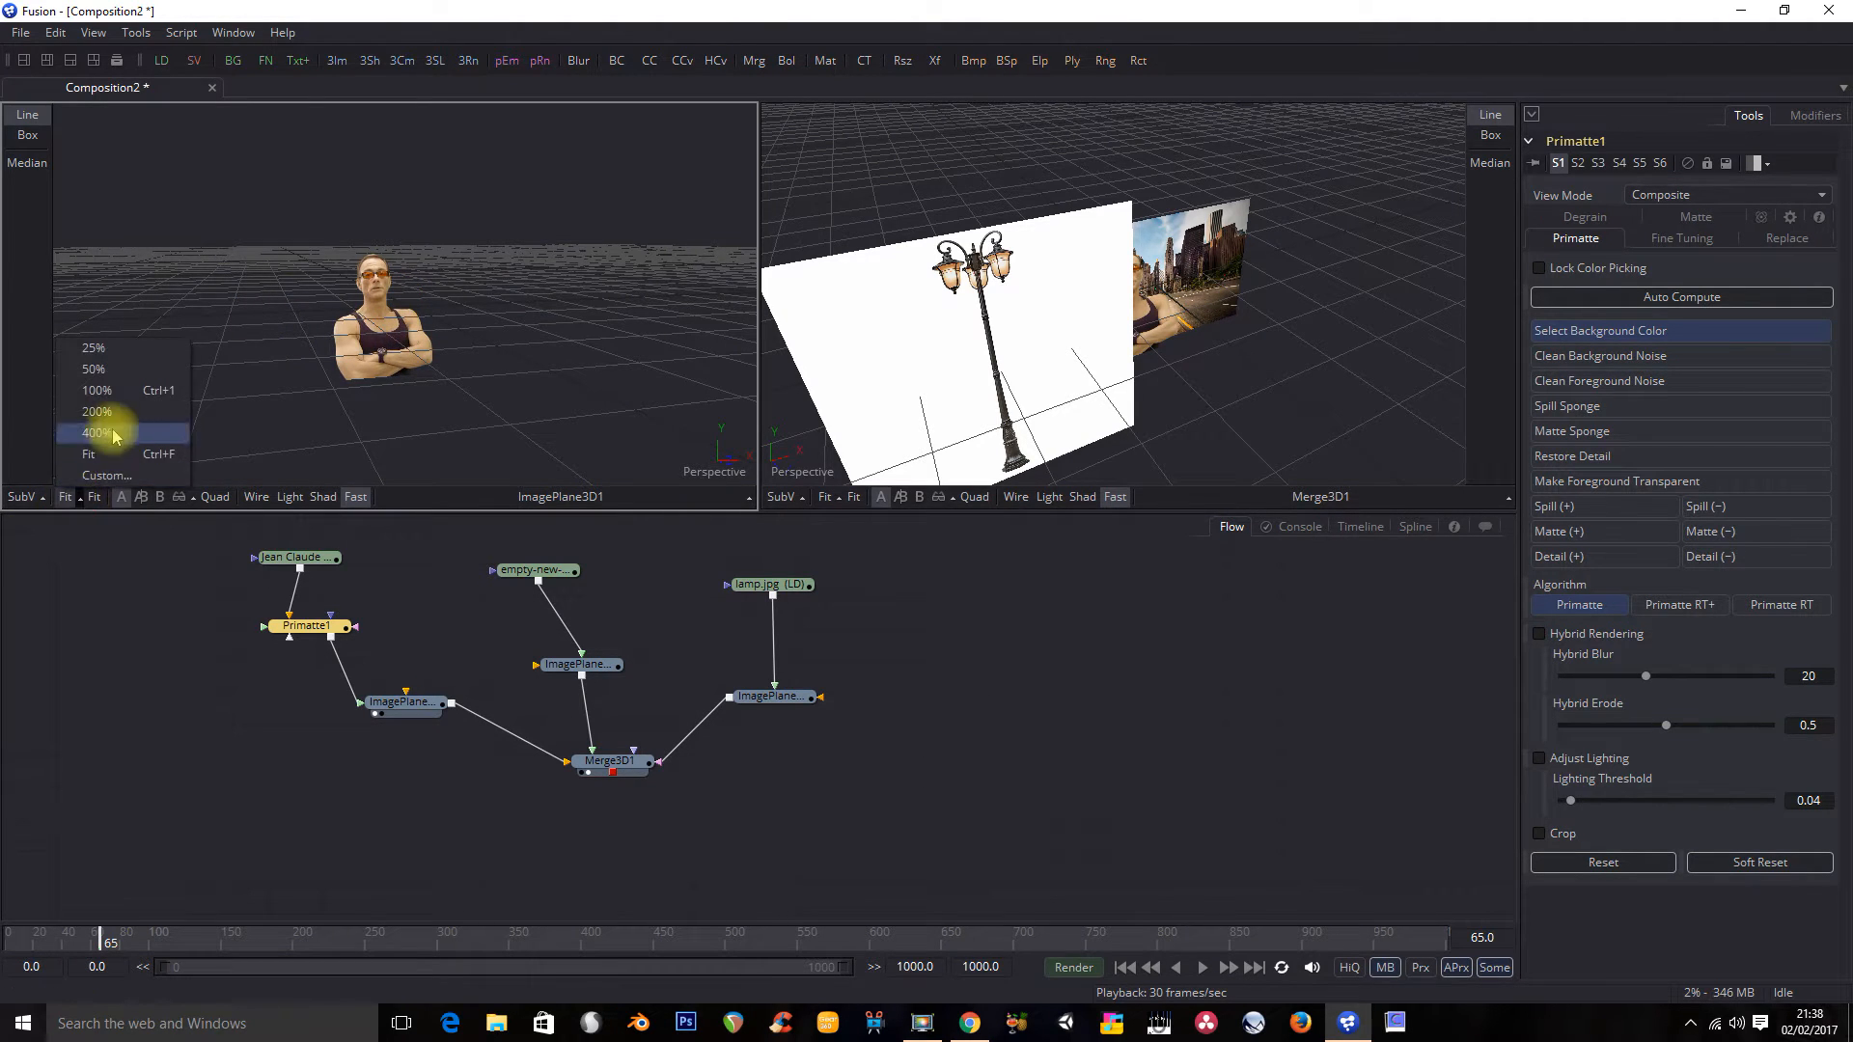
{"action": "left_click", "coordinate": [118, 392]}
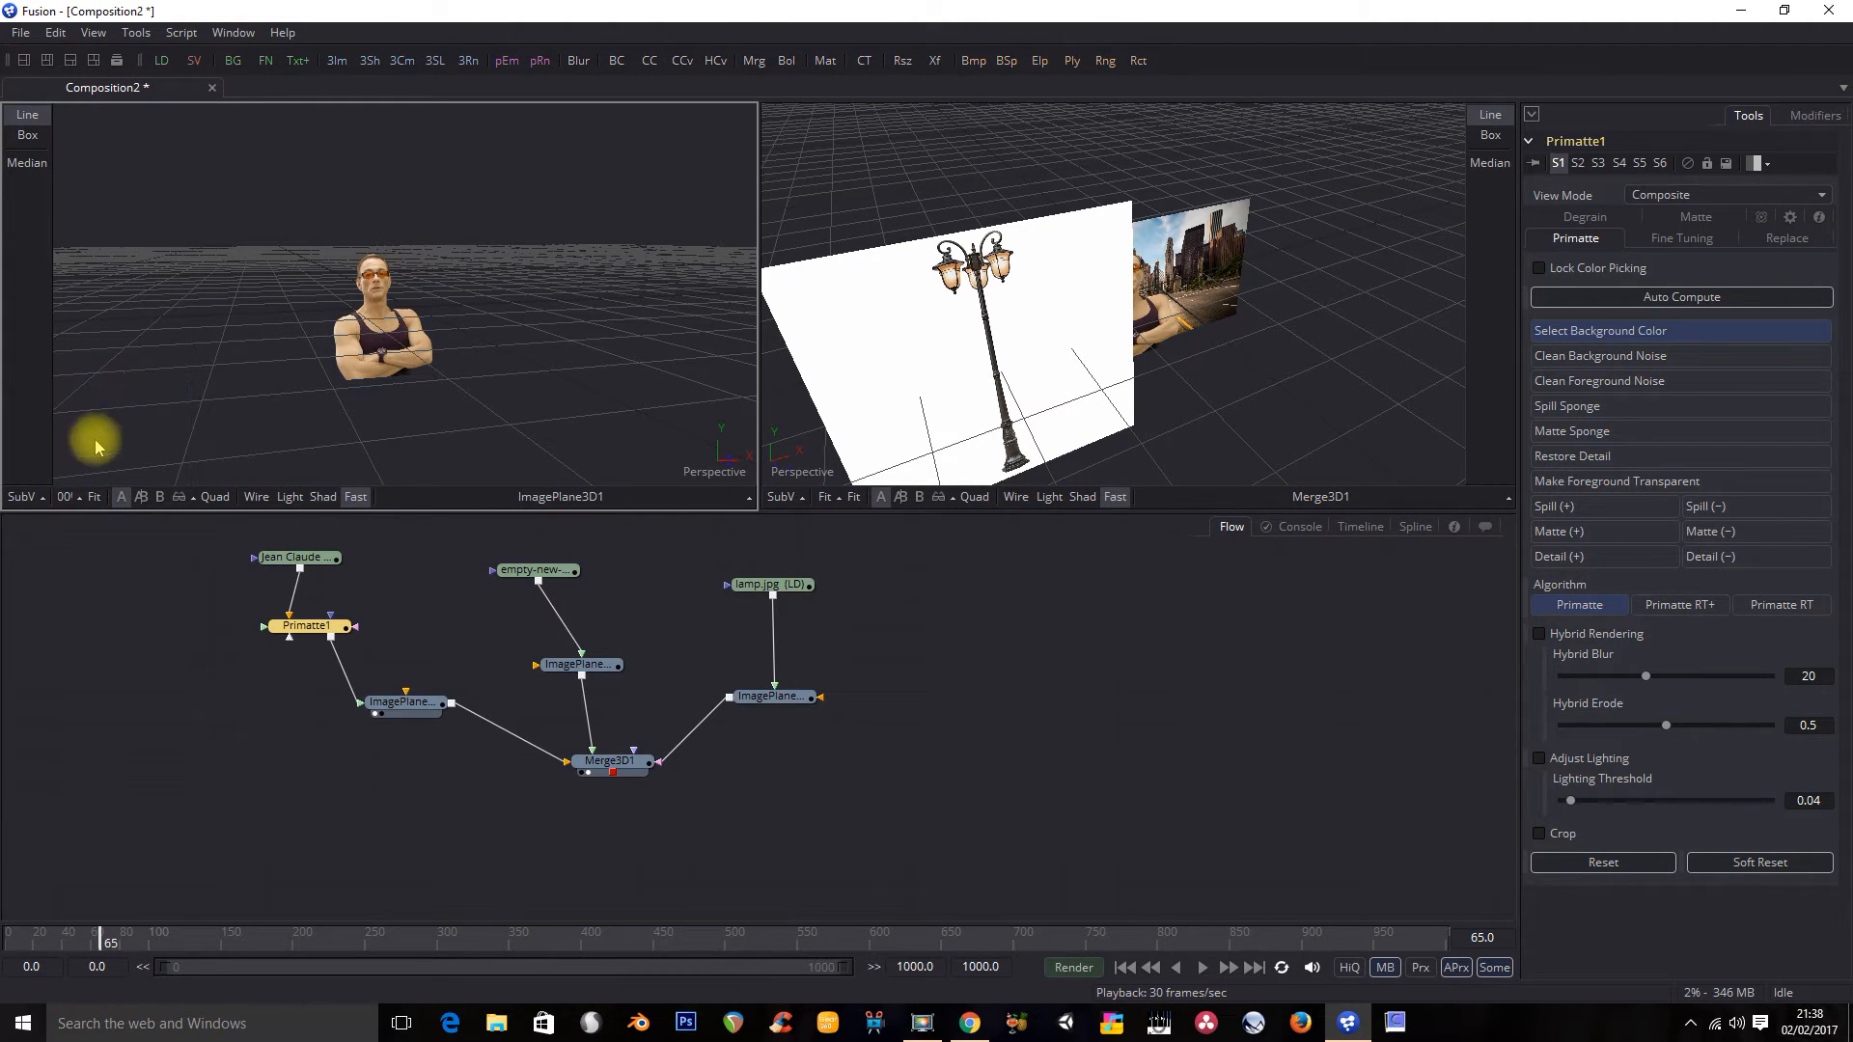
{"action": "left_click", "coordinate": [93, 498]}
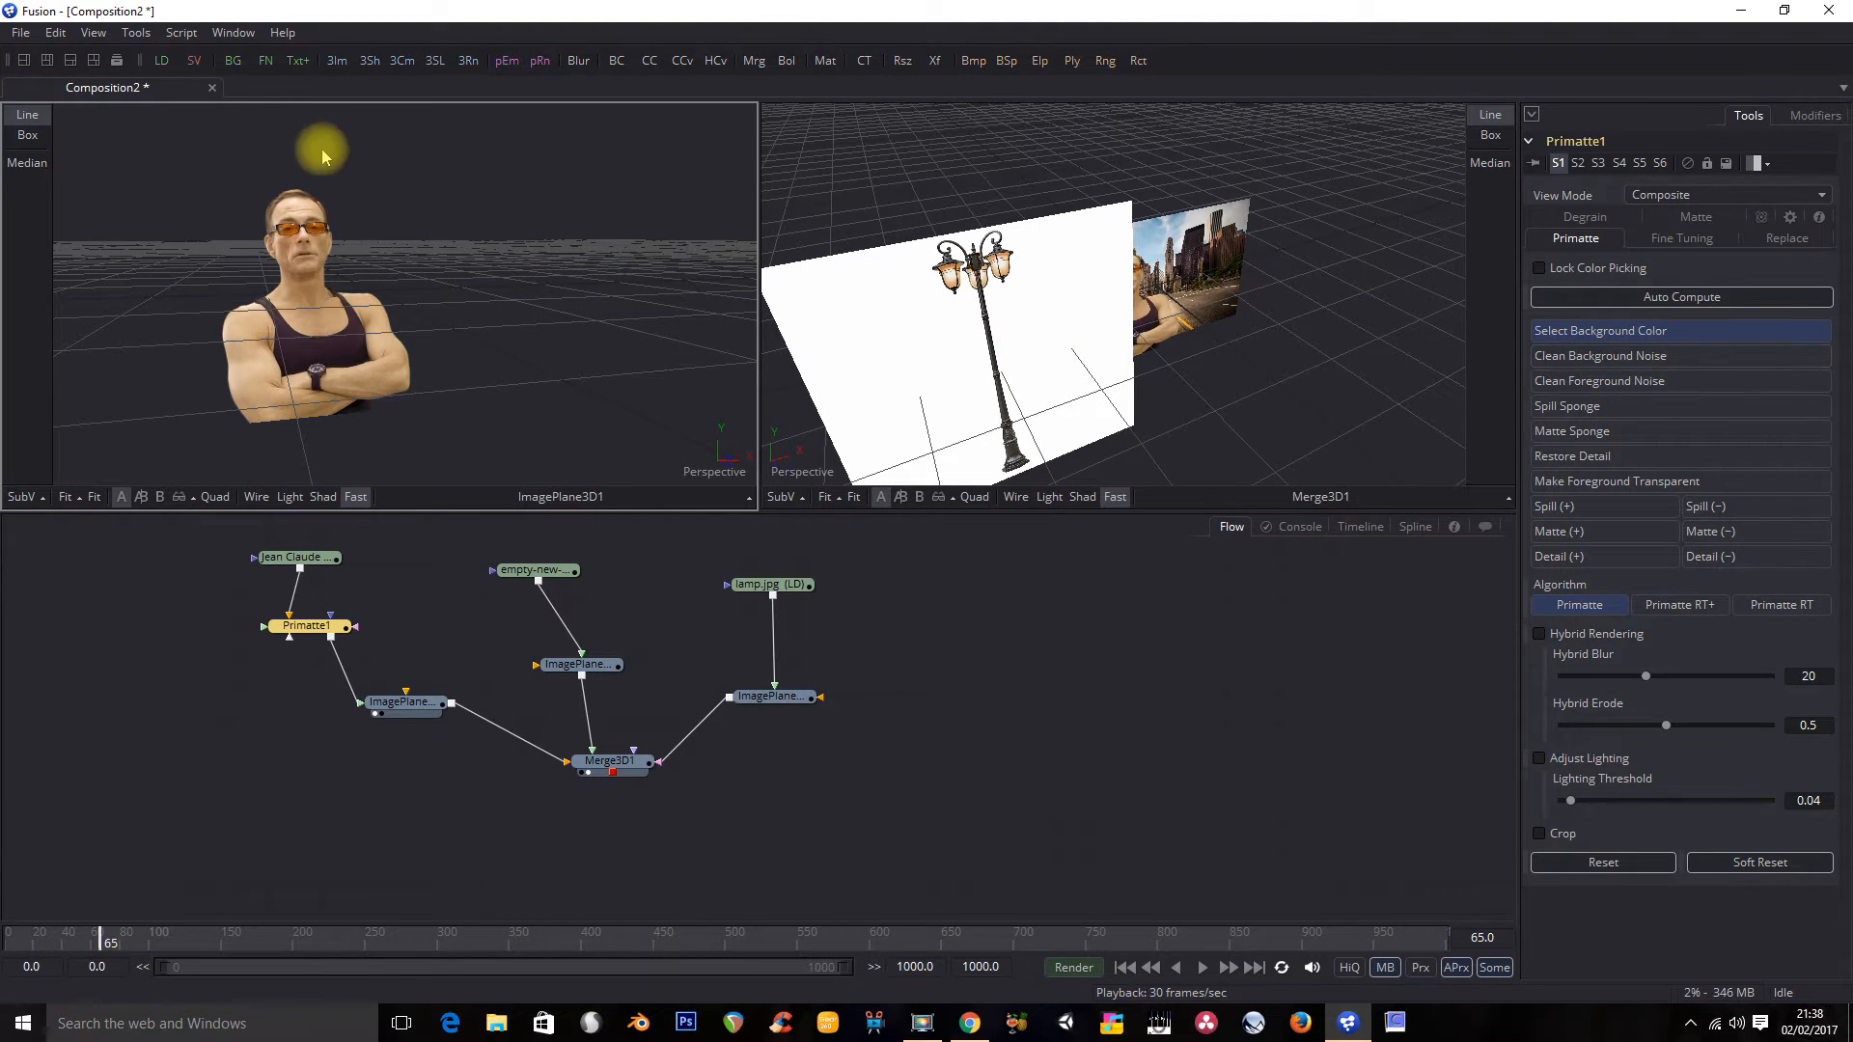
{"action": "left_click", "coordinate": [1597, 384]}
{"action": "left_click_drag", "start_coordinate": [297, 307], "coordinate": [301, 346]}
Step: Show the unkeyed green screen footage loader in the Left view
{"action": "left_click", "coordinate": [306, 560]}
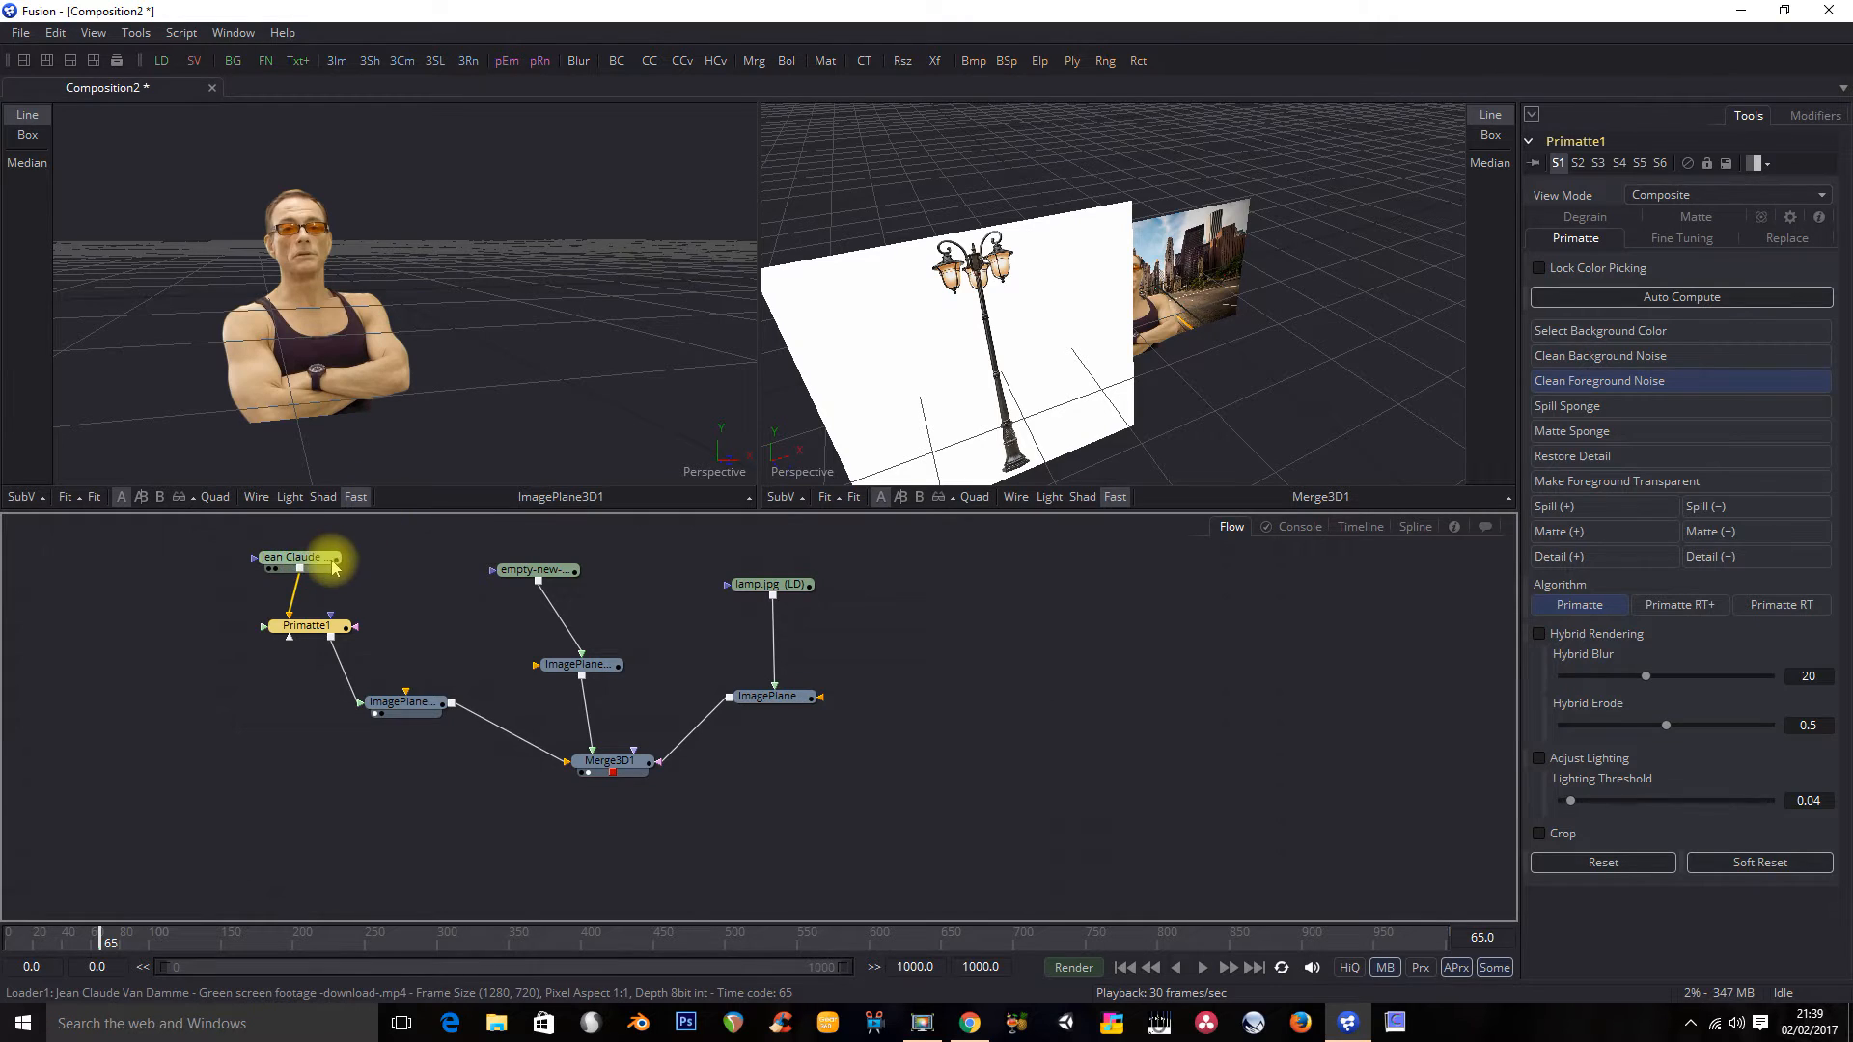
{"action": "right_click", "coordinate": [319, 564]}
{"action": "mouse_move", "coordinate": [401, 421]}
{"action": "left_click", "coordinate": [534, 446]}
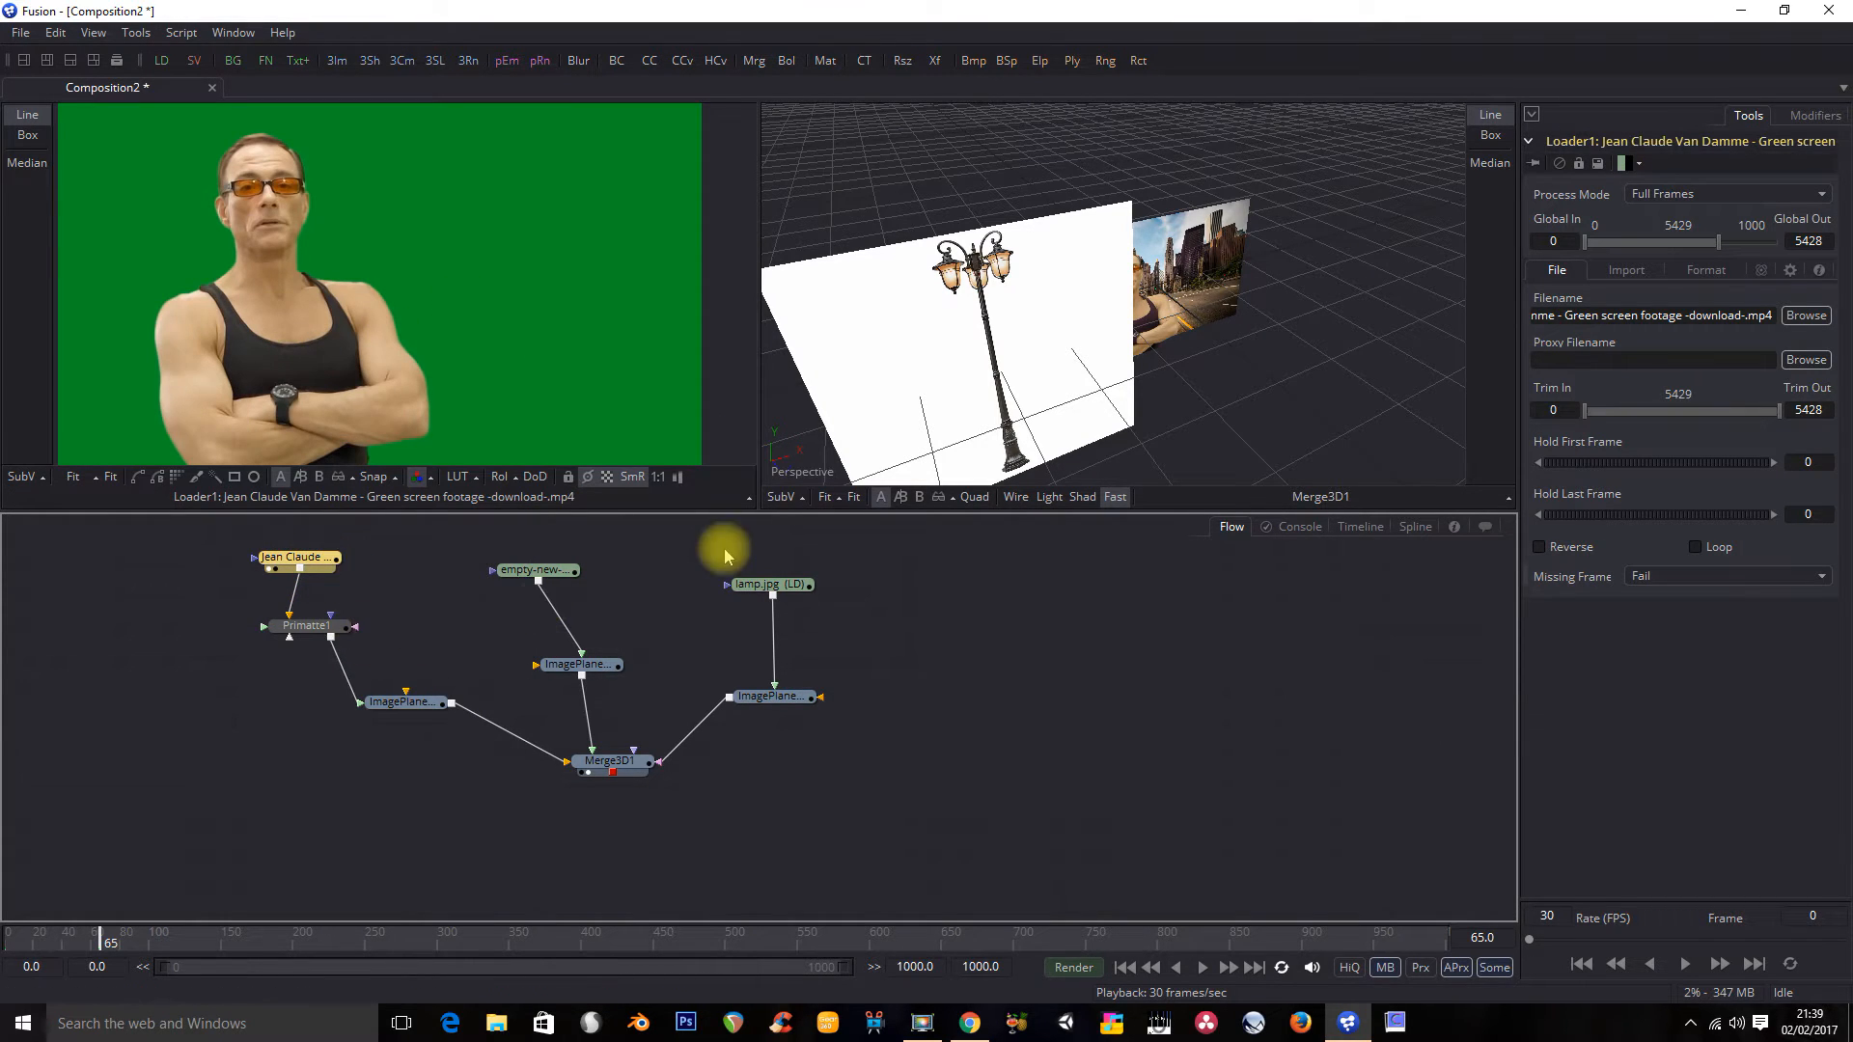
Step: Show Primatte's output in the Left view and clean the foreground noise by sampling across the man's face and shirt
{"action": "left_click", "coordinate": [308, 632]}
{"action": "right_click", "coordinate": [309, 632]}
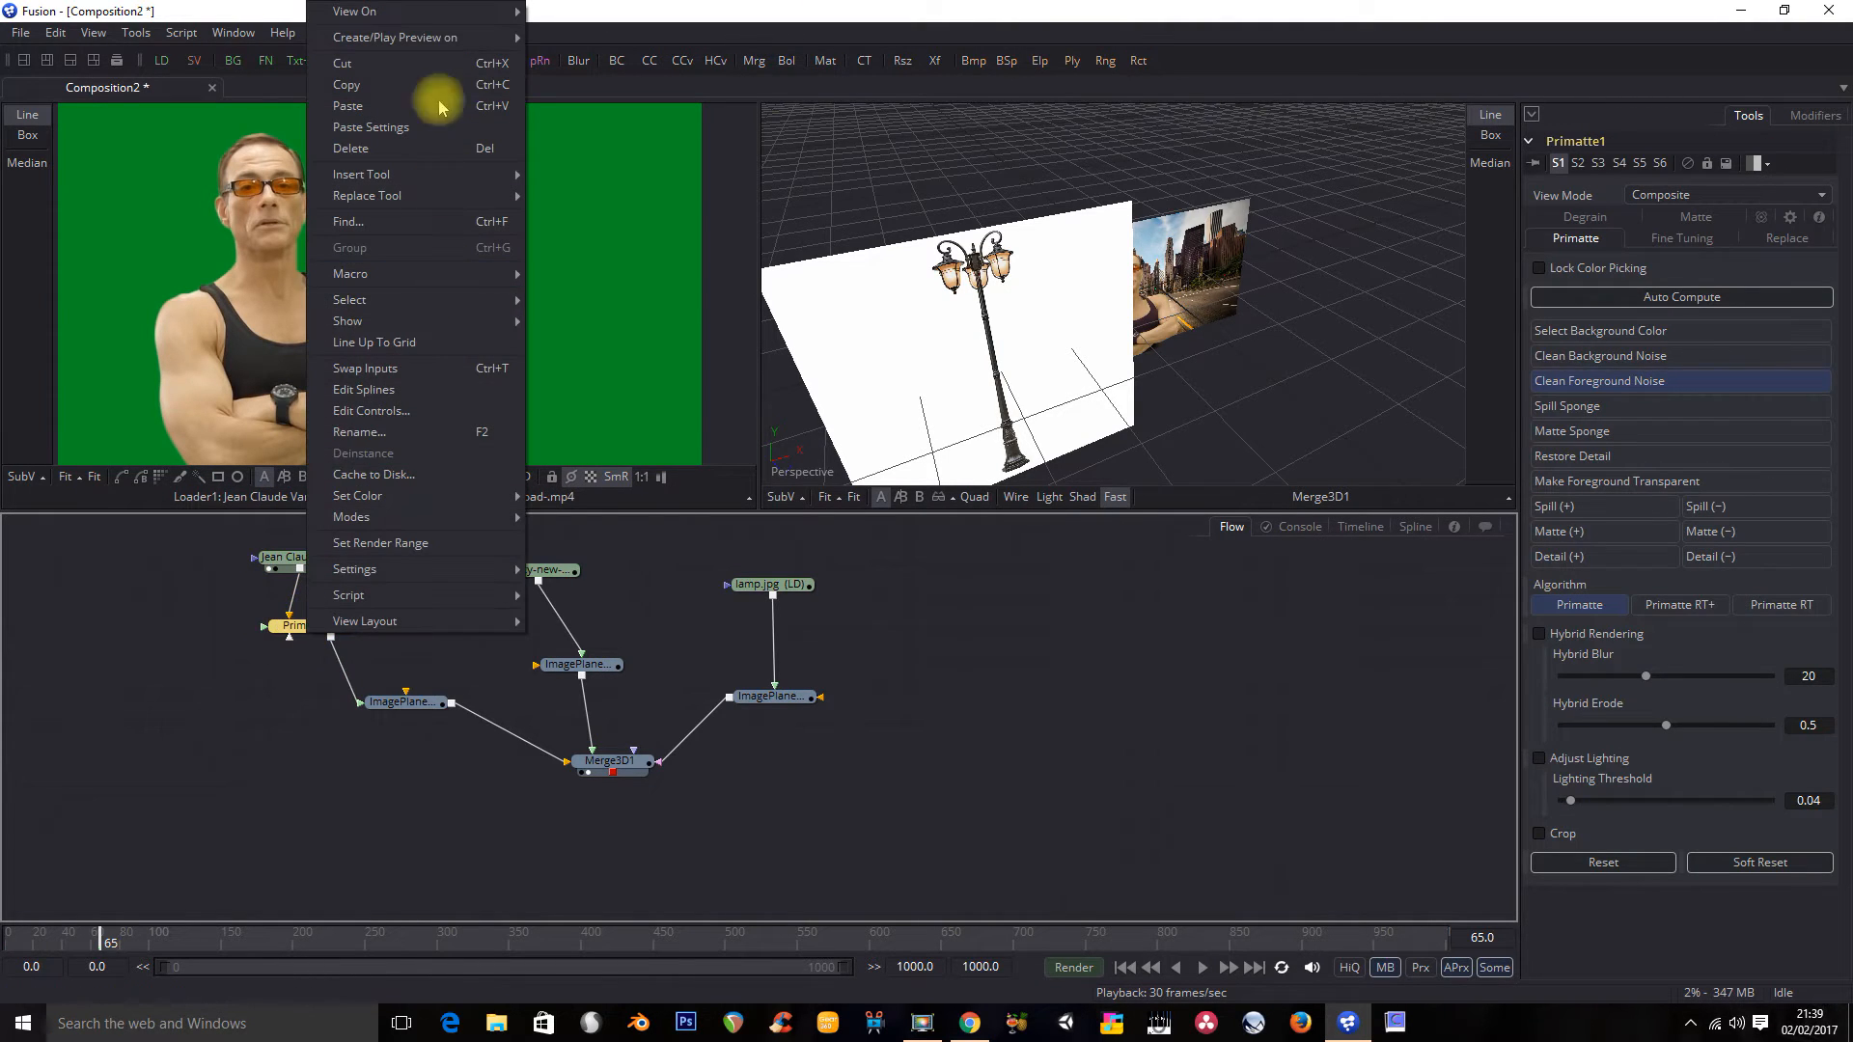
{"action": "left_click", "coordinate": [555, 19]}
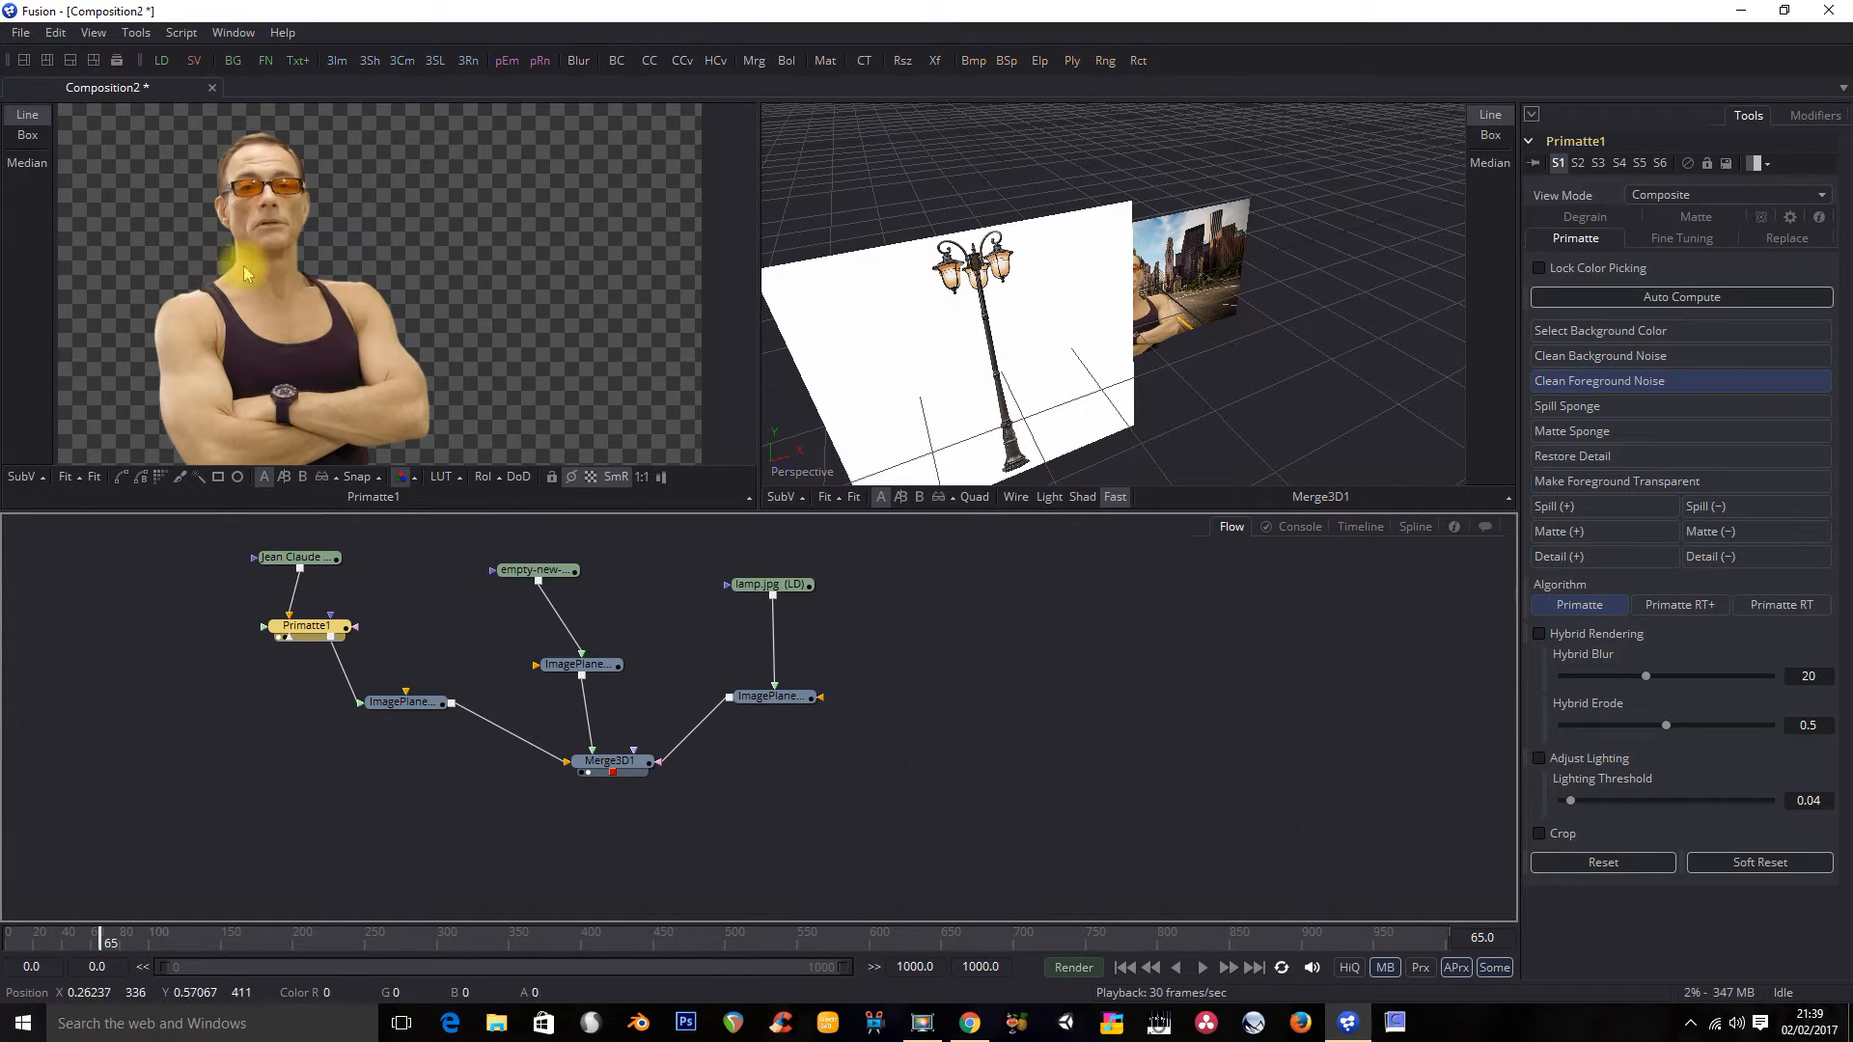
{"action": "left_click", "coordinate": [1591, 382]}
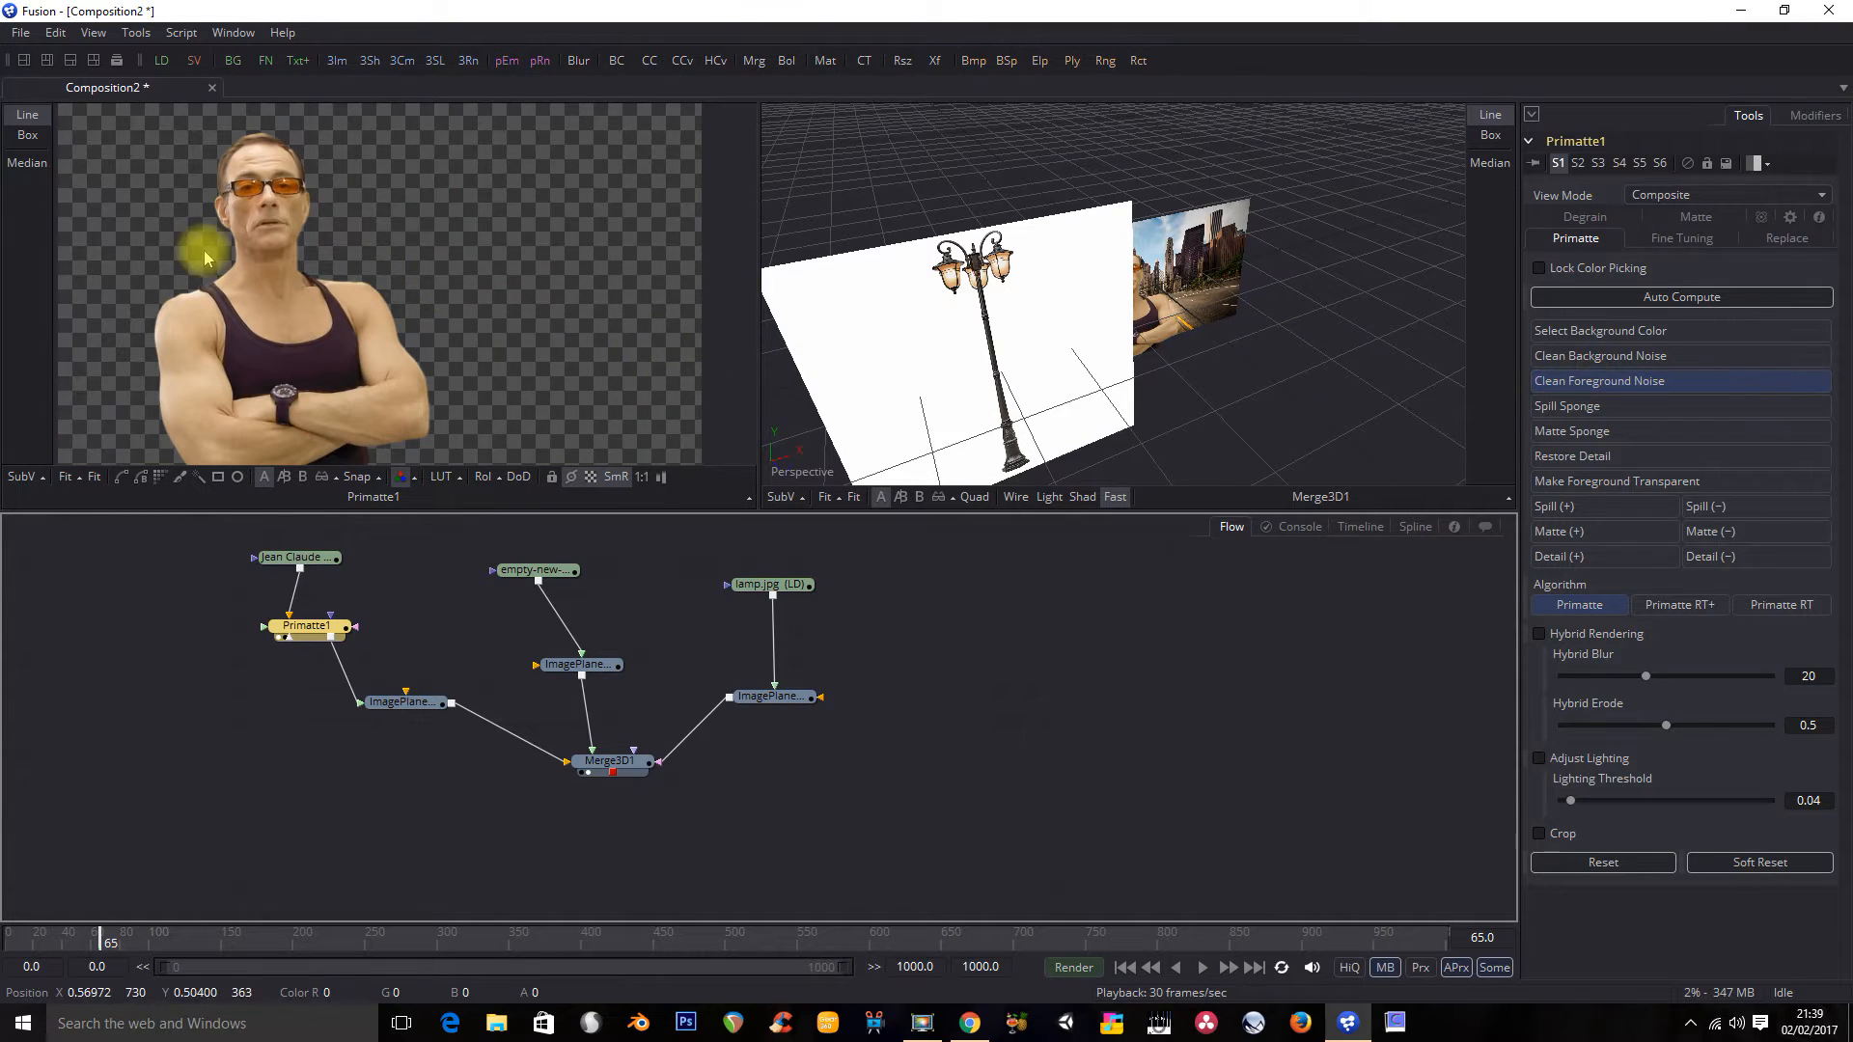
{"action": "left_click_drag", "start_coordinate": [280, 243], "coordinate": [290, 408]}
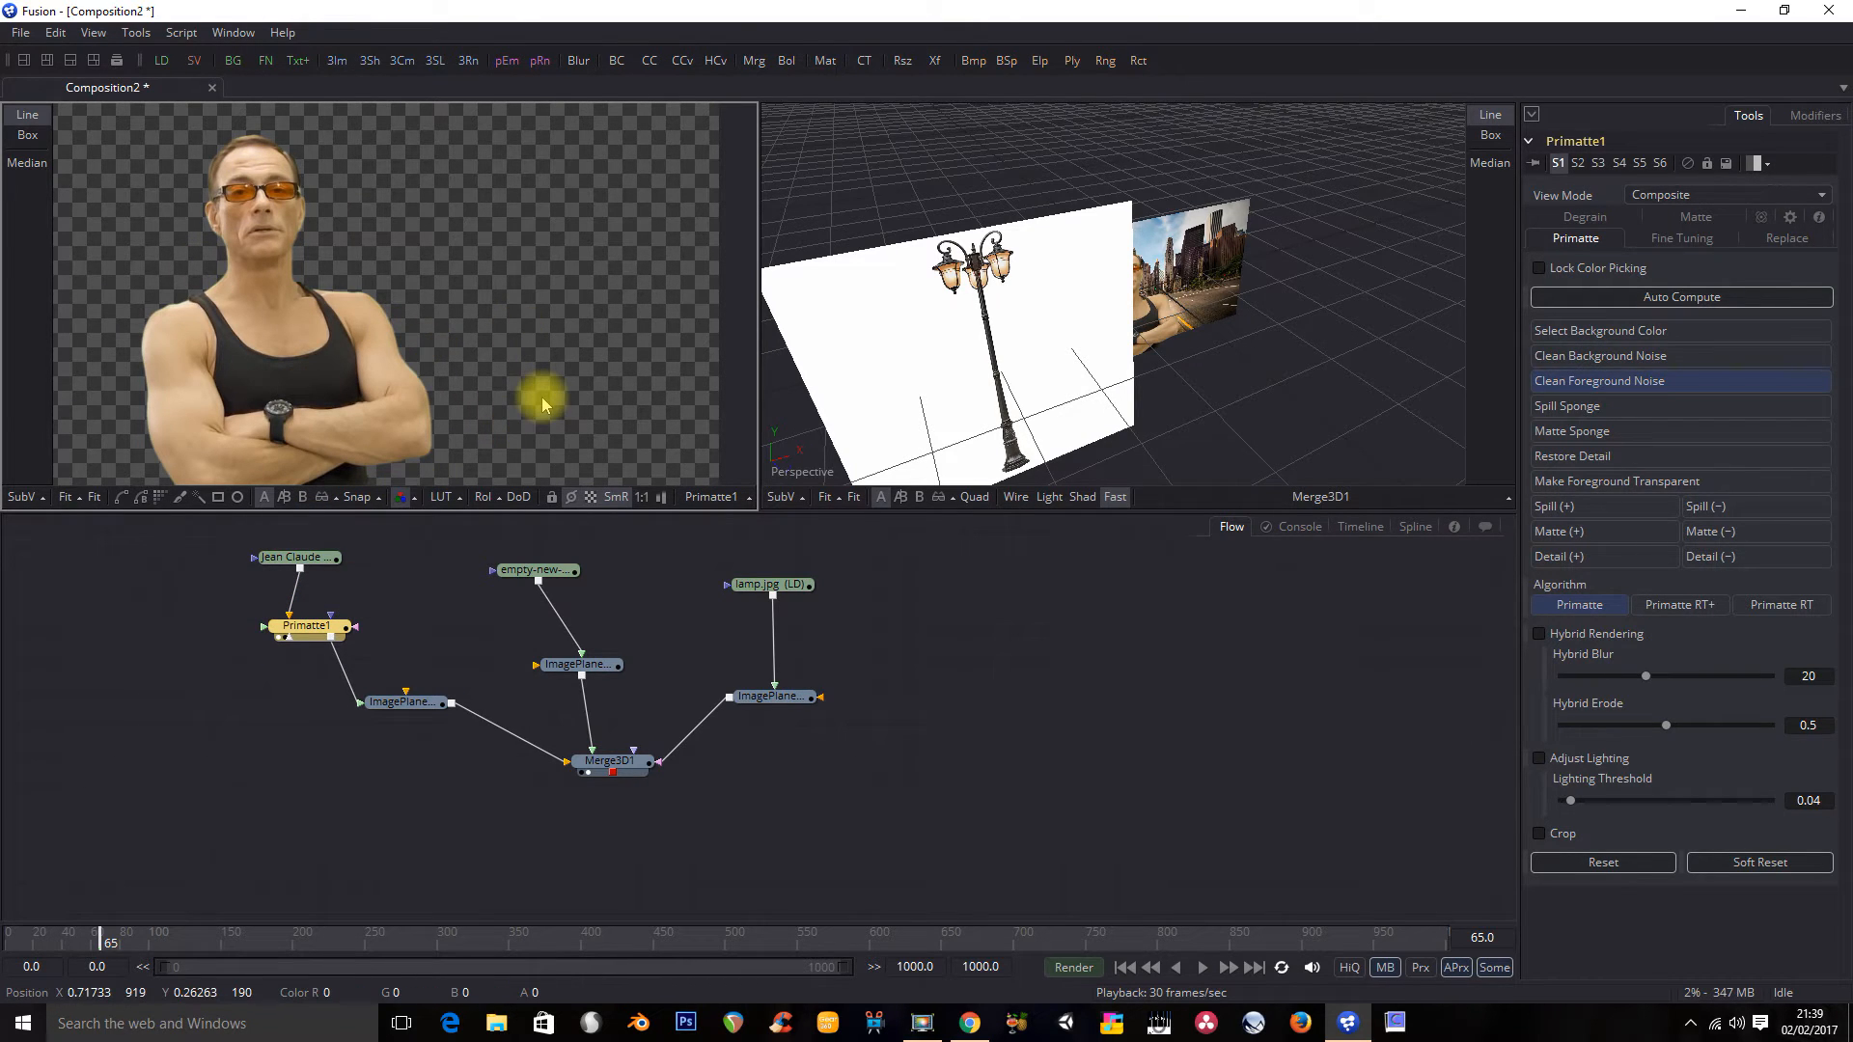
Step: Show the Merge3D node's scene in the Left view as well, with the Right view orbited to another angle
{"action": "left_click", "coordinate": [610, 763]}
{"action": "left_click_drag", "start_coordinate": [1356, 322], "coordinate": [1080, 267]}
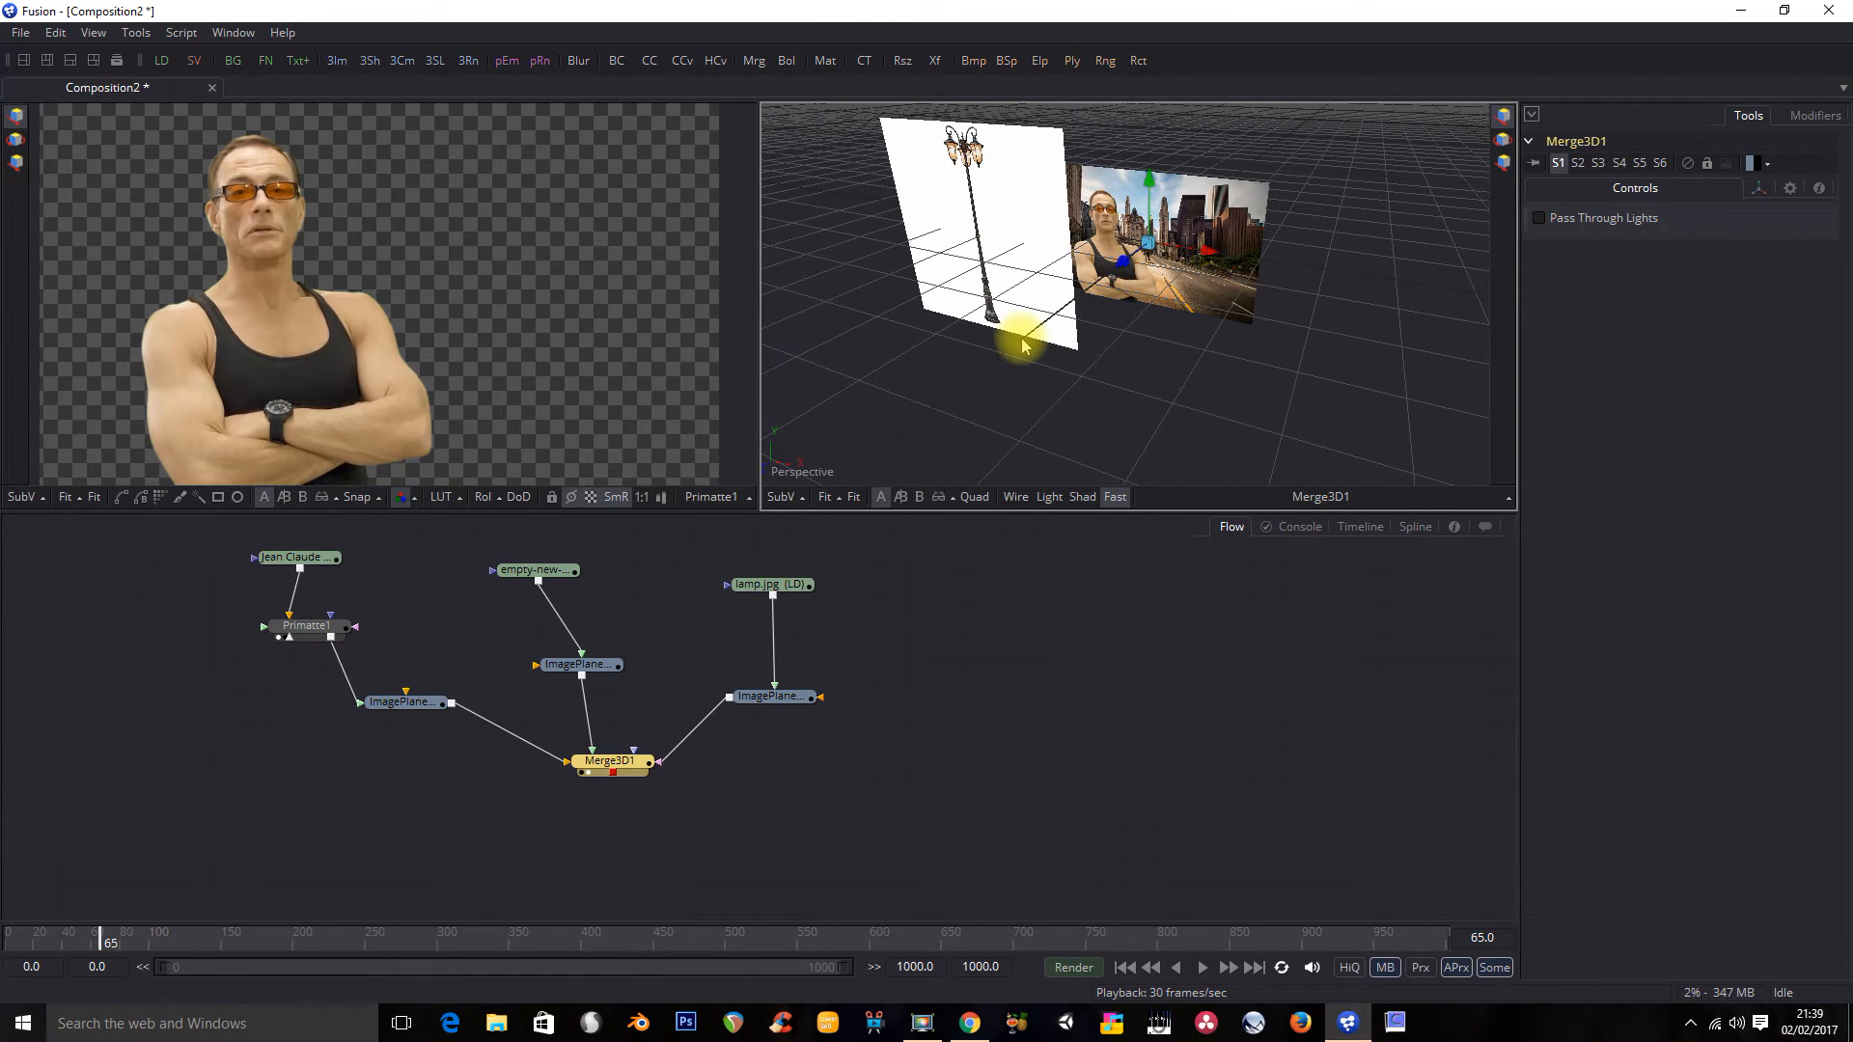
{"action": "right_click", "coordinate": [605, 765]}
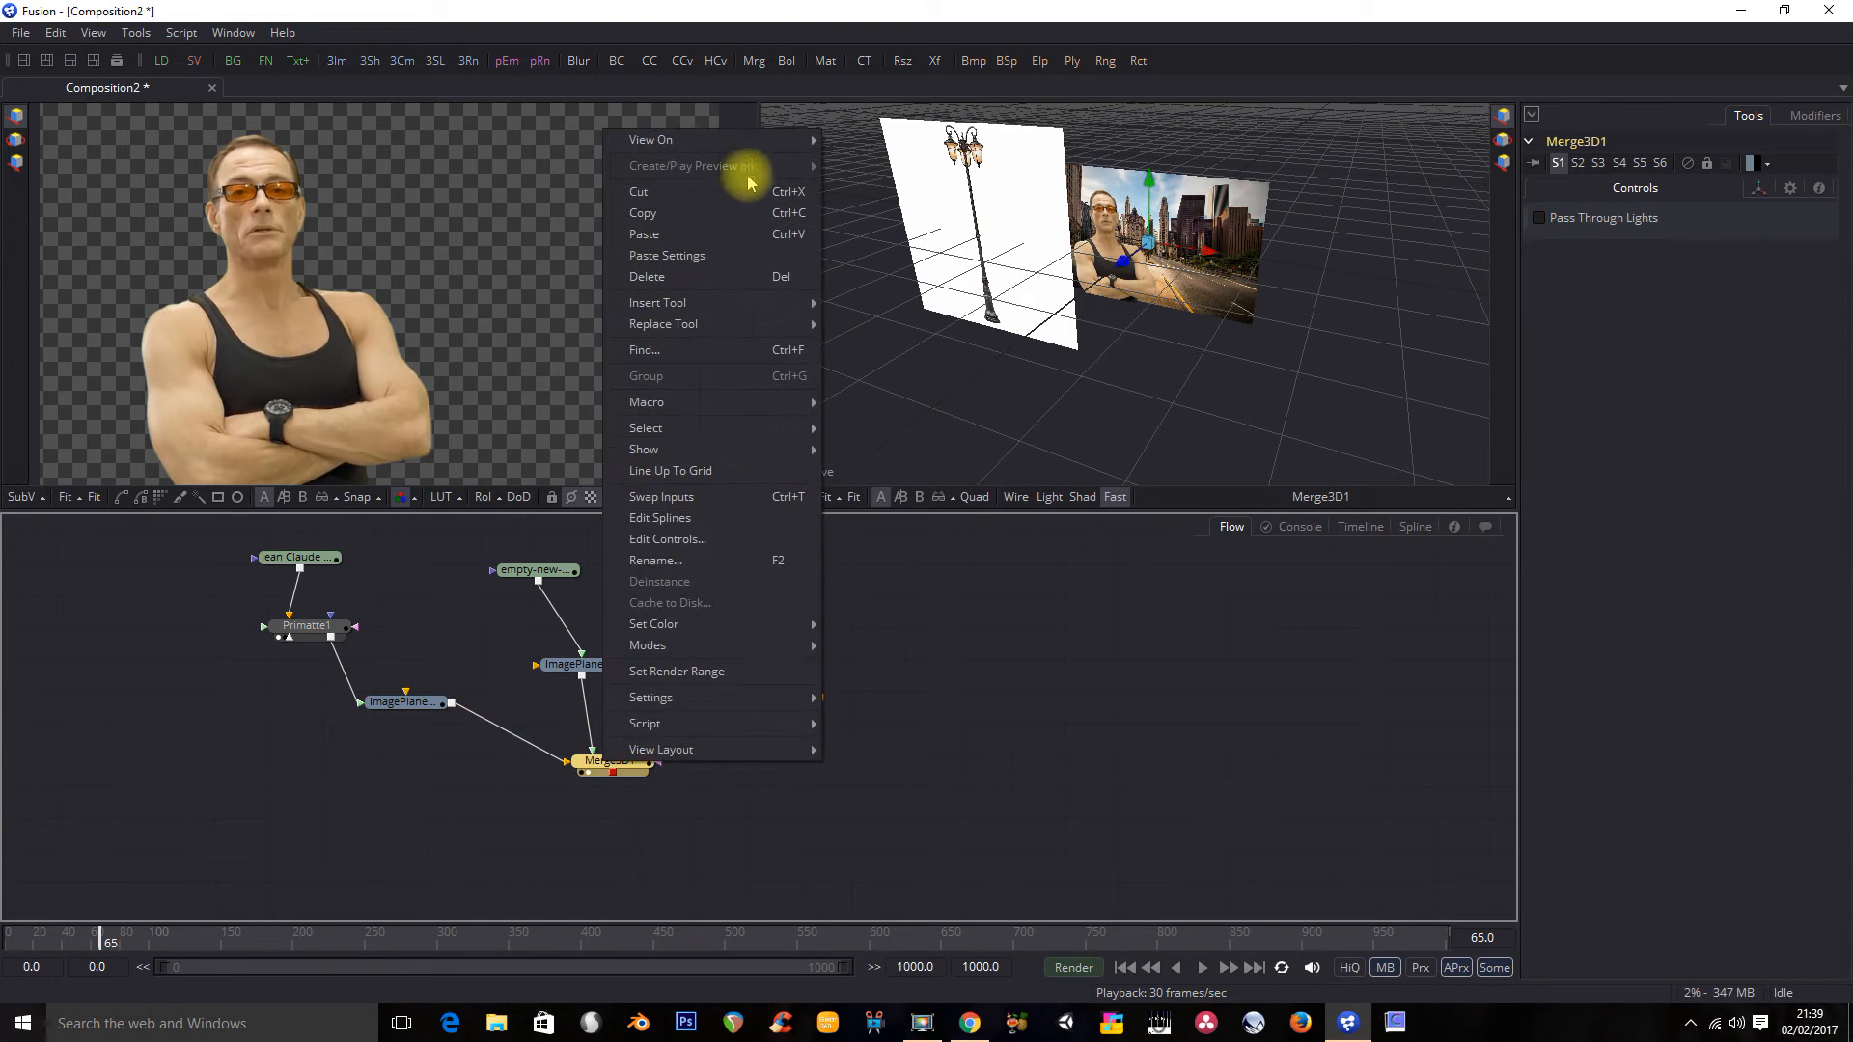
{"action": "mouse_move", "coordinate": [811, 135]}
{"action": "left_click", "coordinate": [888, 162]}
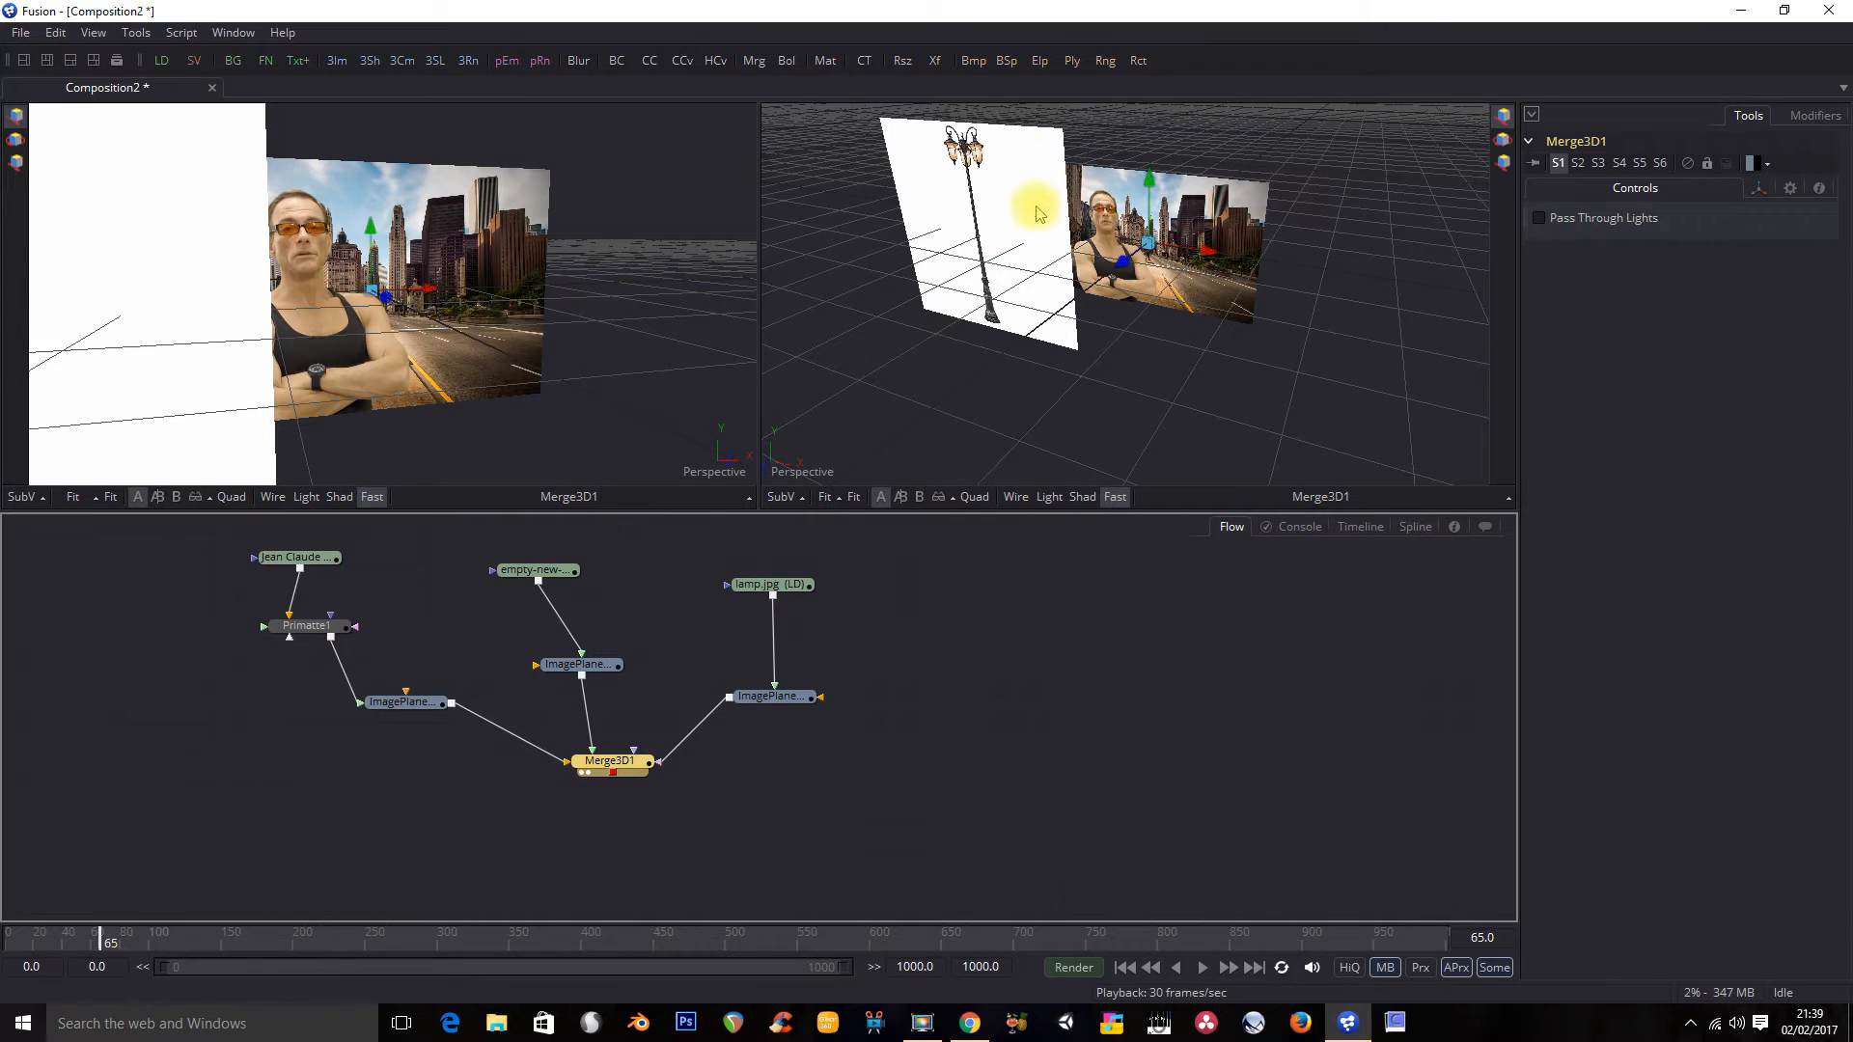
Step: Shift the lamp.jpg loader's node in the flow and move the lamp's image plane along X in front of the man
{"action": "left_click_drag", "start_coordinate": [784, 586], "coordinate": [816, 563]}
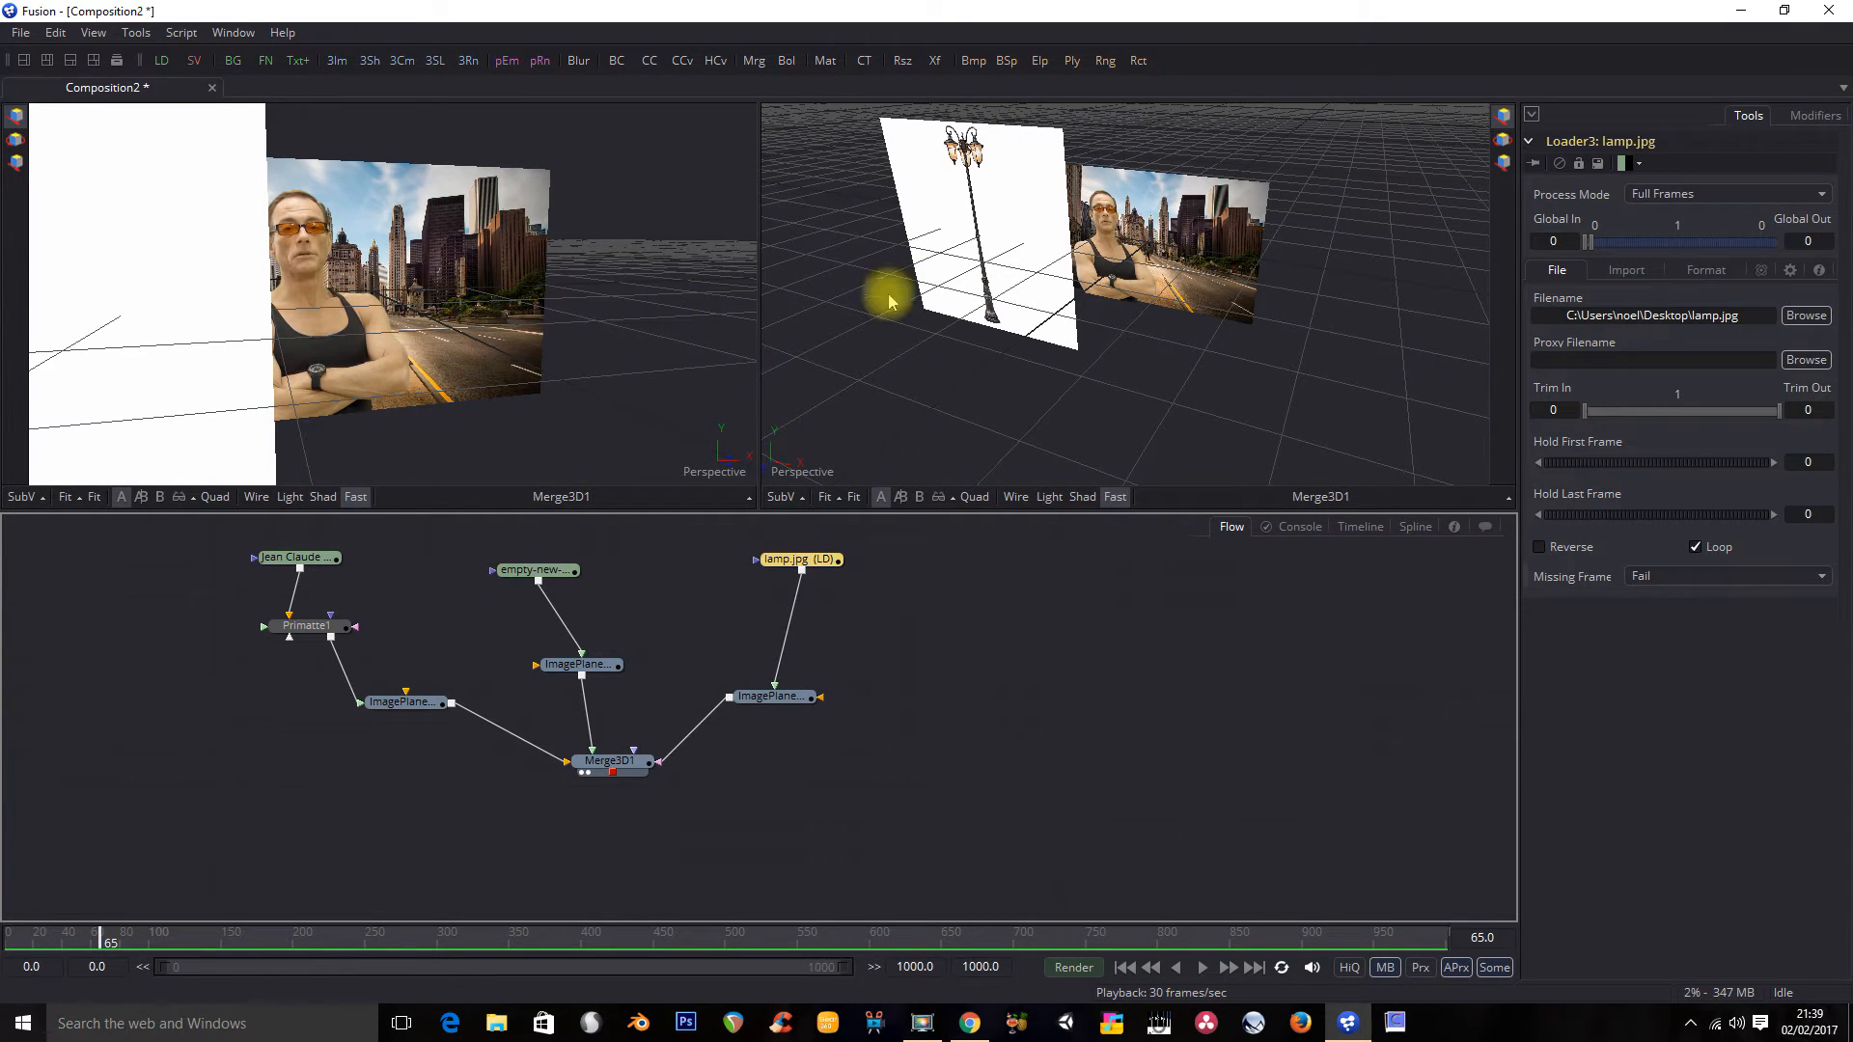
{"action": "left_click", "coordinate": [769, 696]}
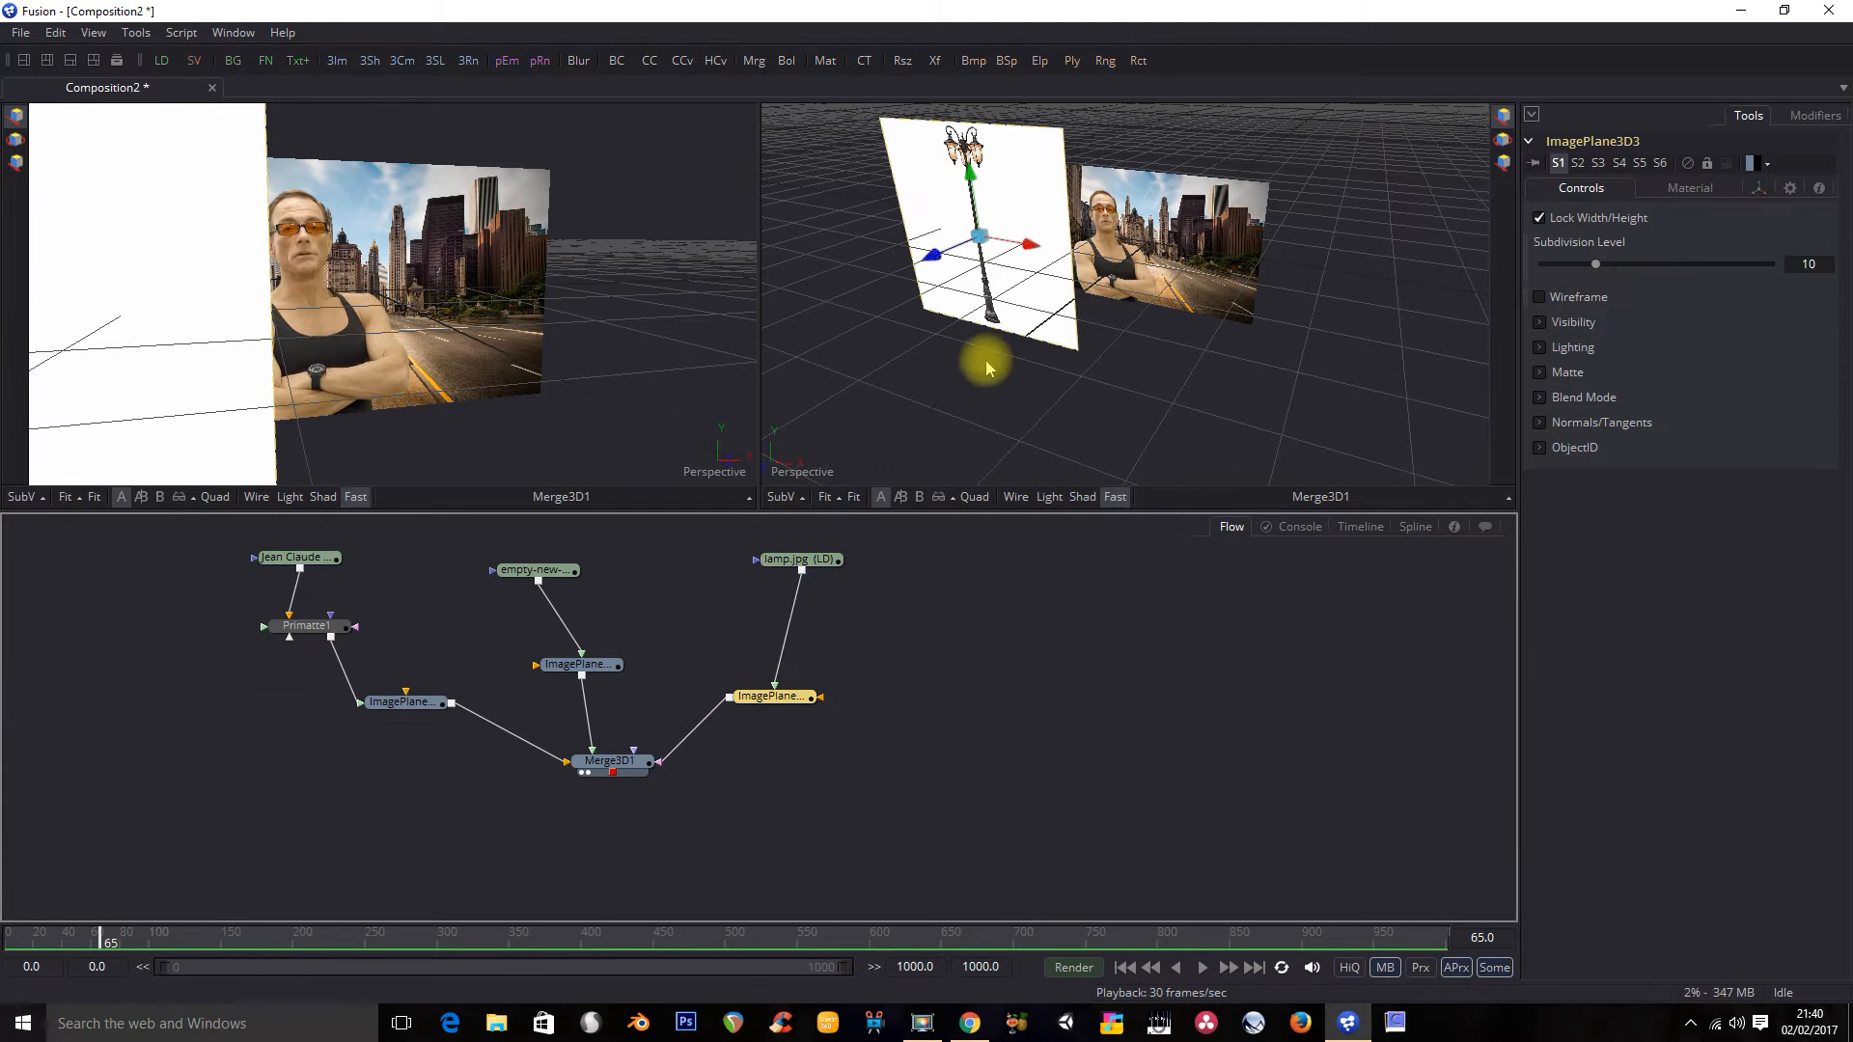
{"action": "left_click_drag", "start_coordinate": [1028, 245], "coordinate": [1191, 257]}
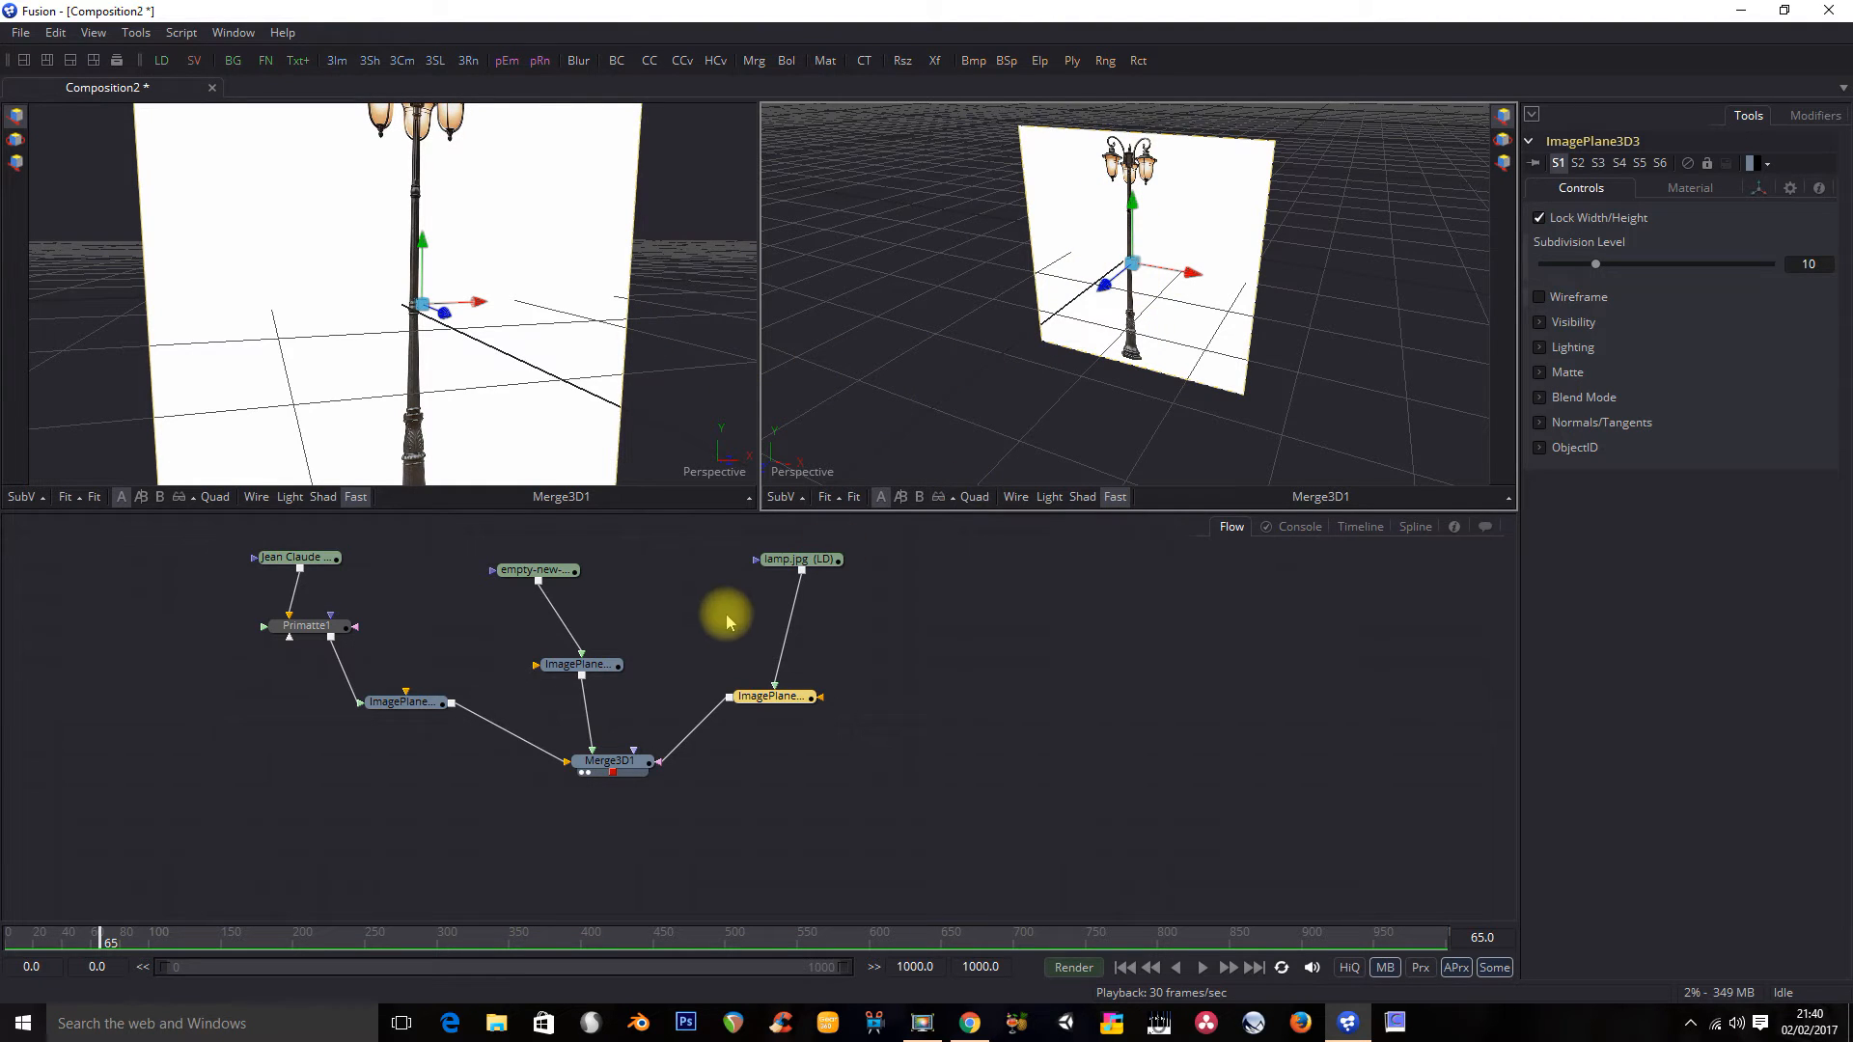
Step: Add a Luma Keyer and insert it between the lamp.jpg loader and the lamp's image plane
{"action": "right_click", "coordinate": [768, 703]}
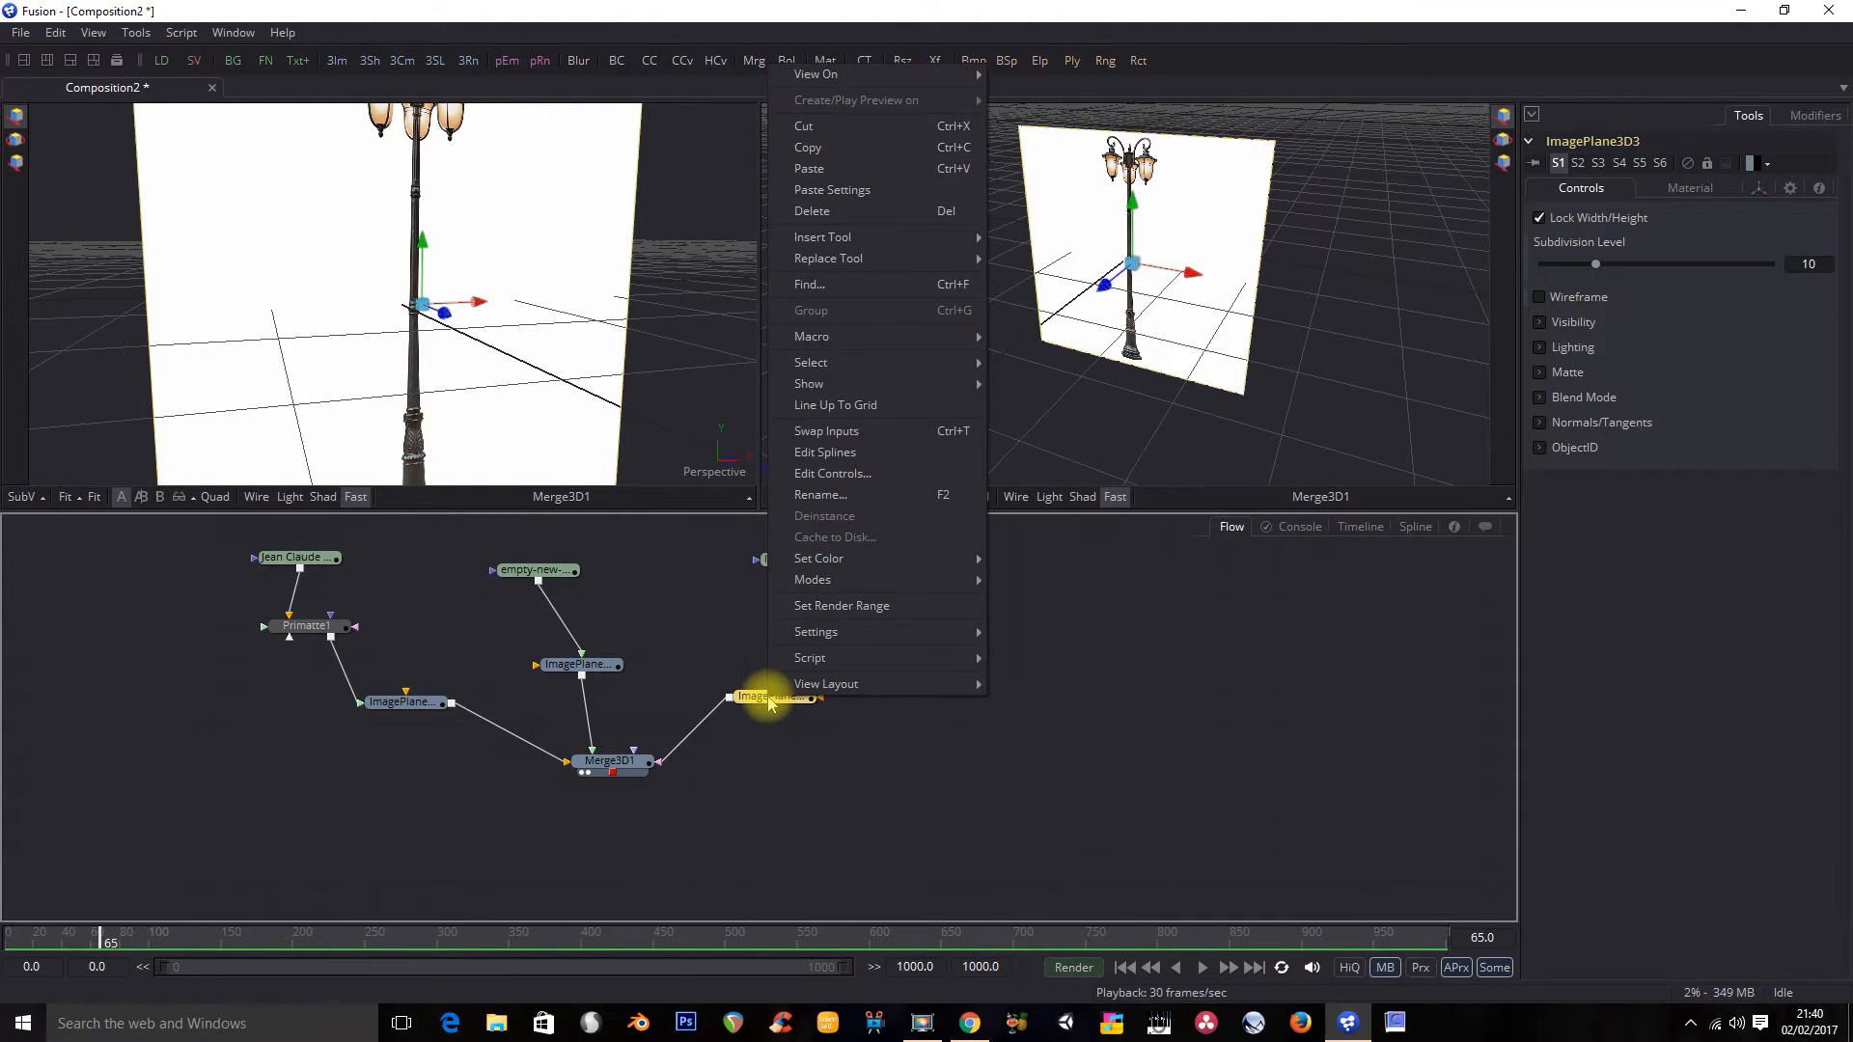
{"action": "left_click", "coordinate": [680, 664]}
{"action": "left_click", "coordinate": [680, 664]}
{"action": "right_click", "coordinate": [831, 634]}
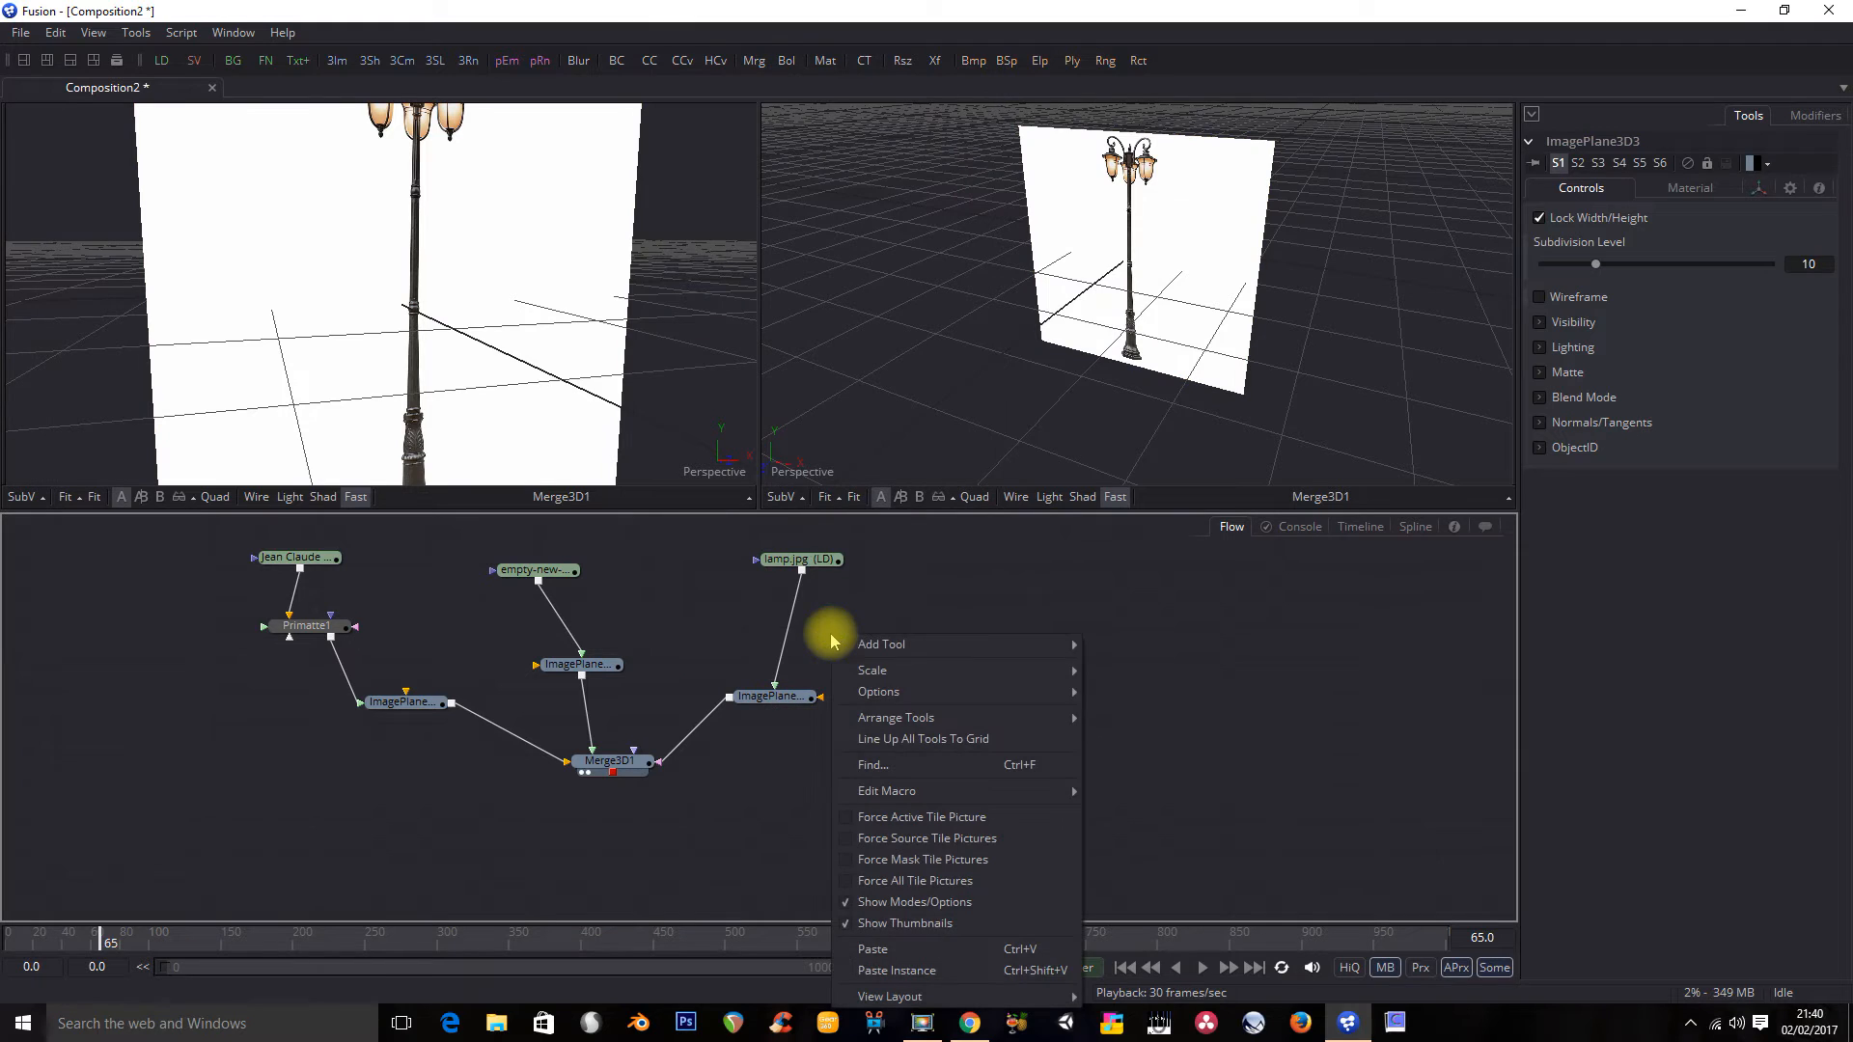
{"action": "mouse_move", "coordinate": [964, 647]}
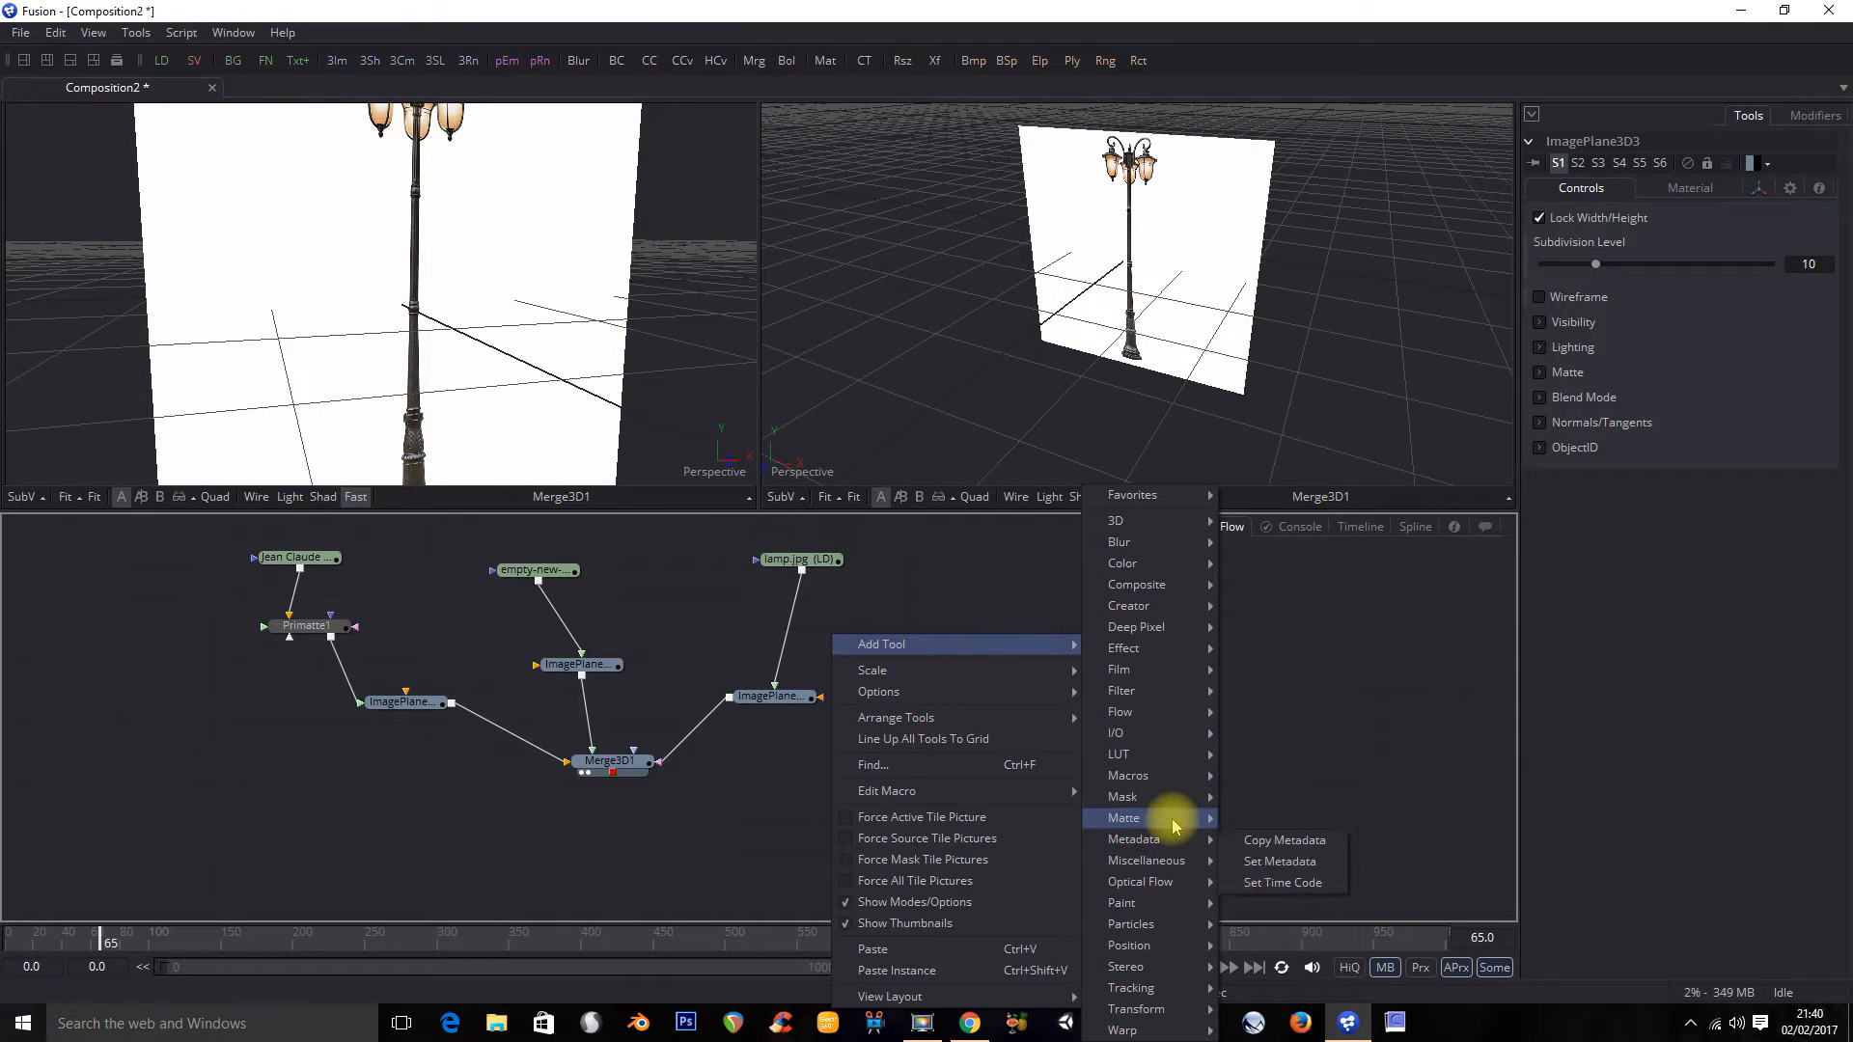
{"action": "mouse_move", "coordinate": [1175, 827]}
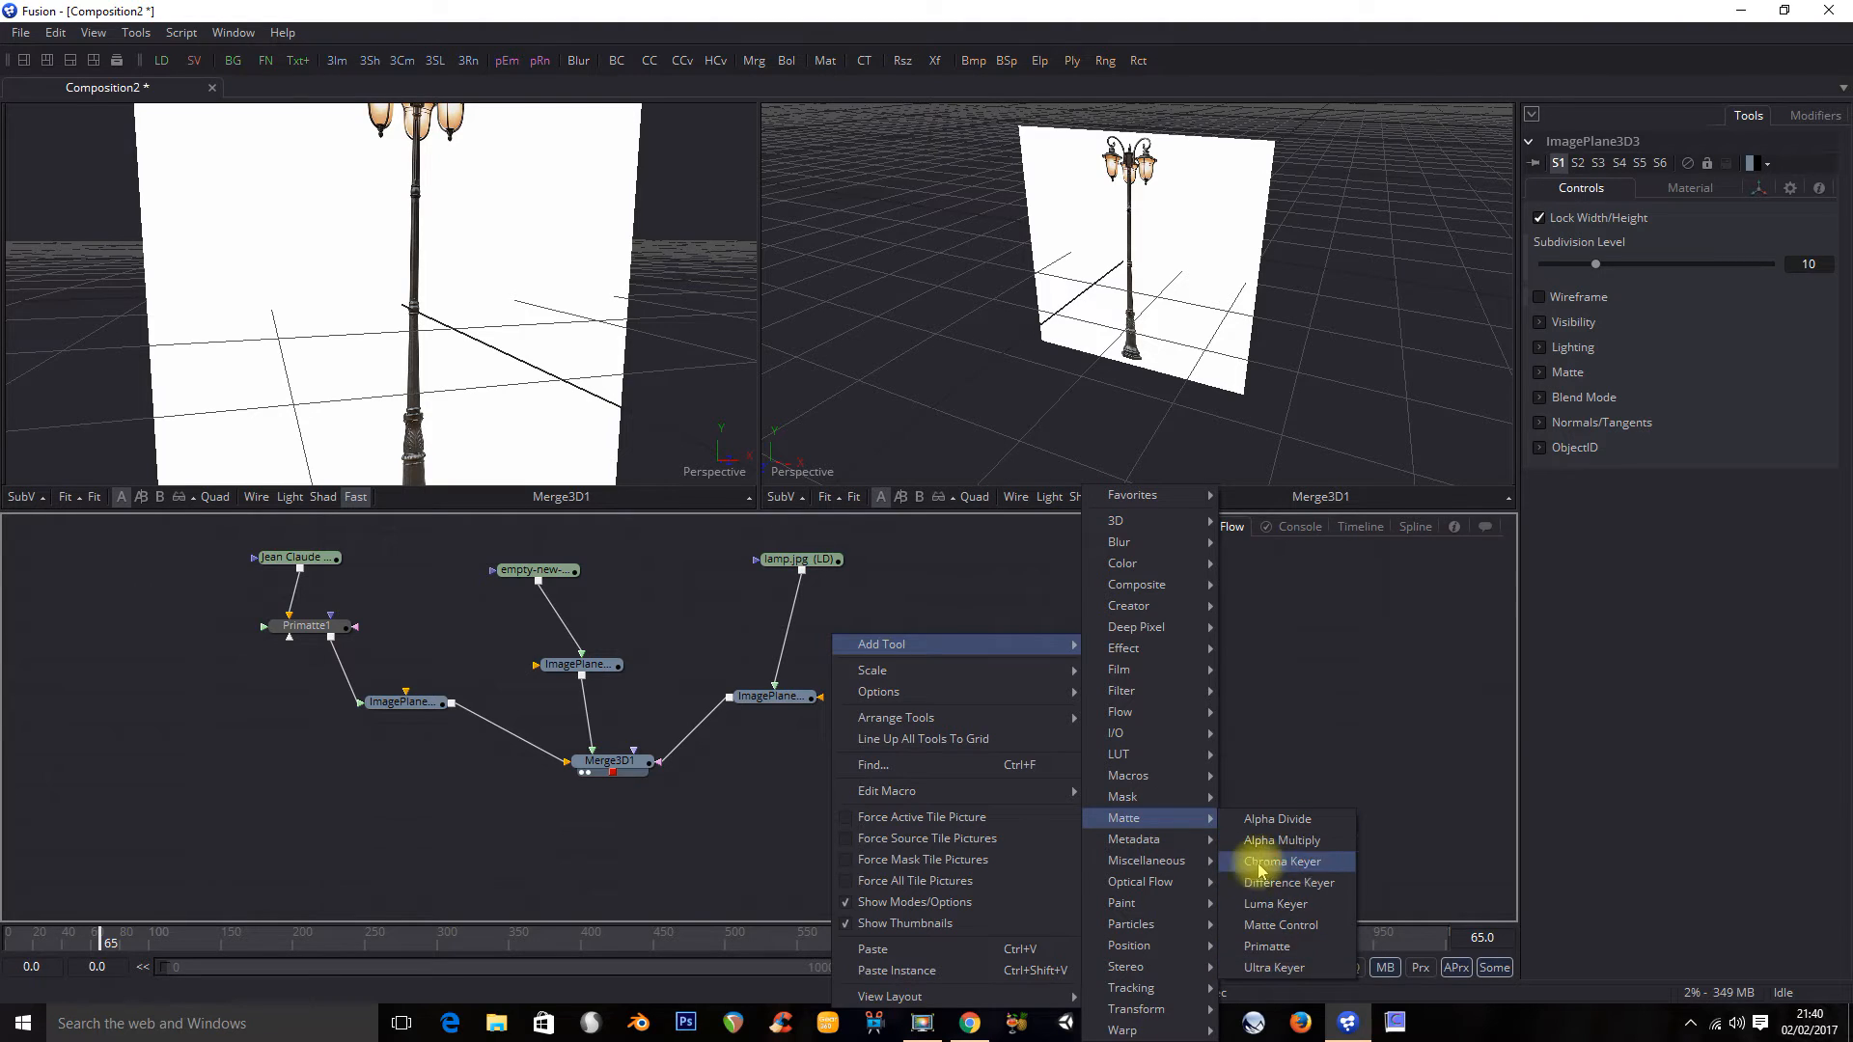
{"action": "left_click", "coordinate": [1293, 906]}
{"action": "left_click_drag", "start_coordinate": [848, 632], "coordinate": [780, 700]}
{"action": "left_click_drag", "start_coordinate": [869, 645], "coordinate": [777, 636]}
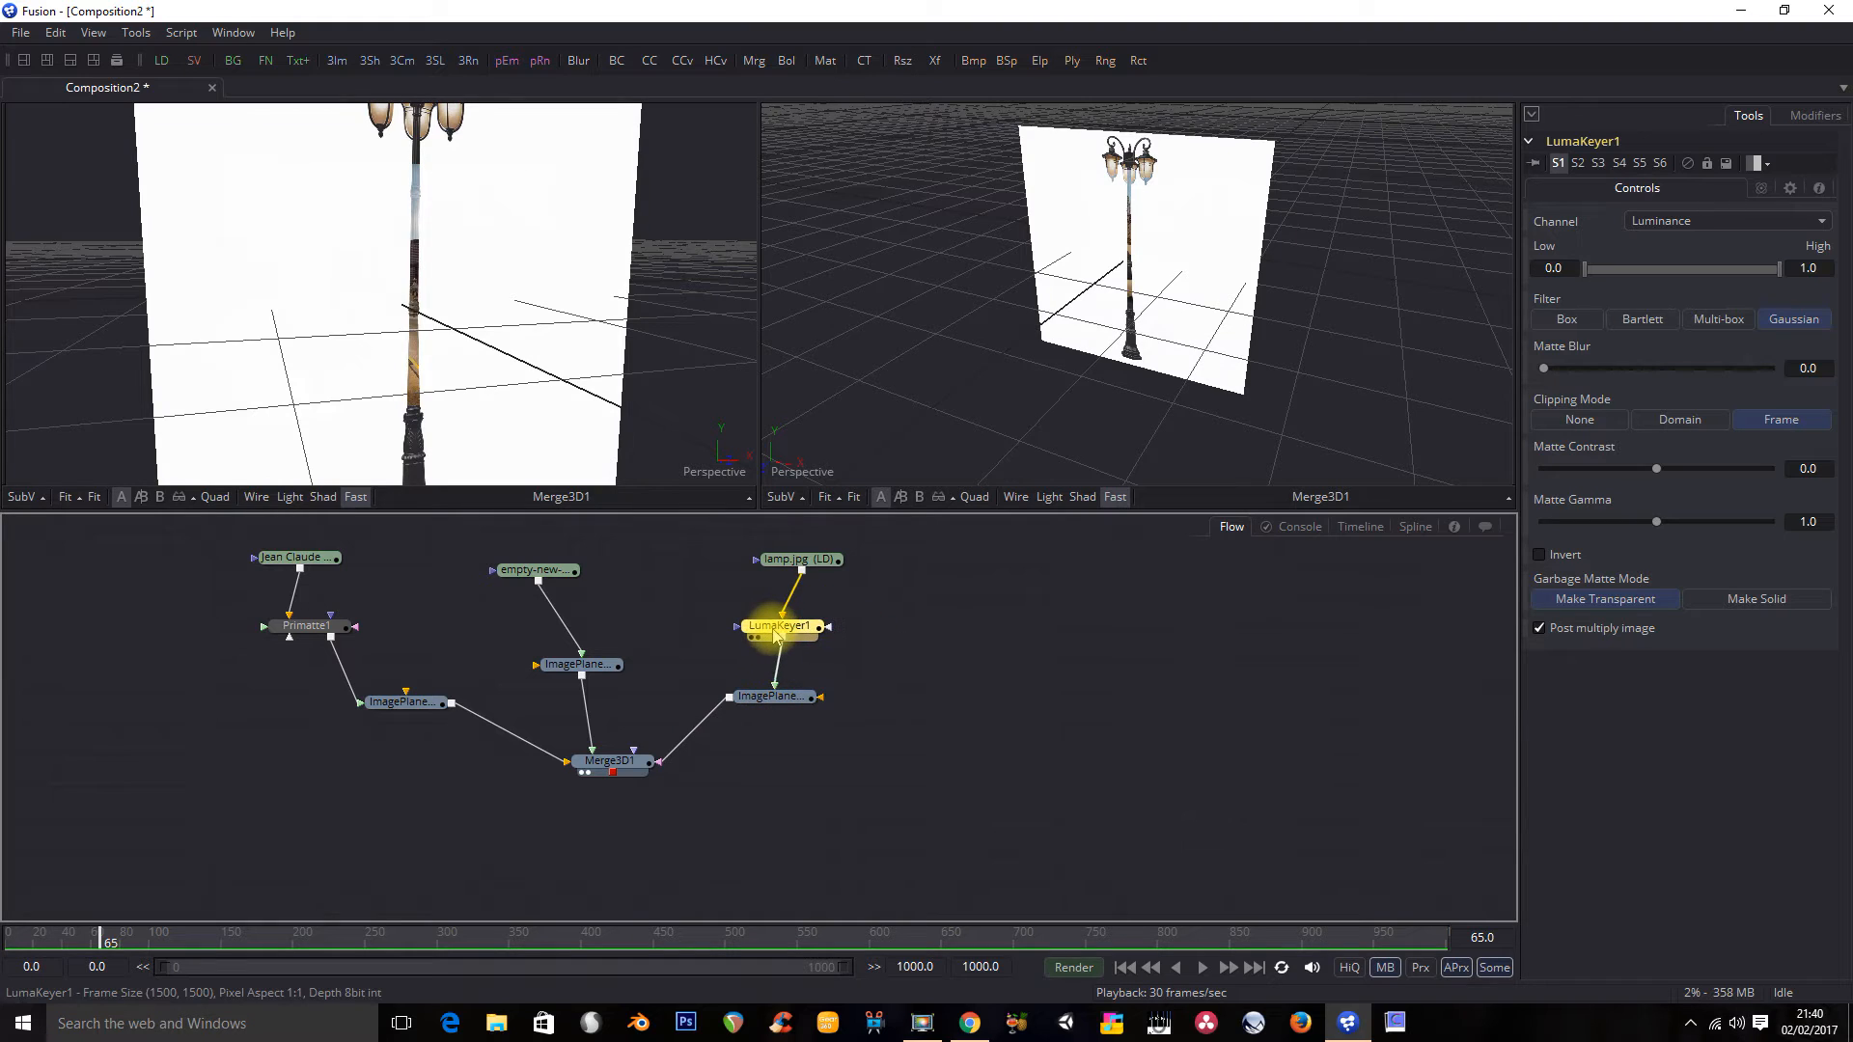
Step: Invert the Luma Keyer's matte to cut out the lamp's white background and set its matte blur to about 0.55
{"action": "left_click", "coordinate": [290, 214]}
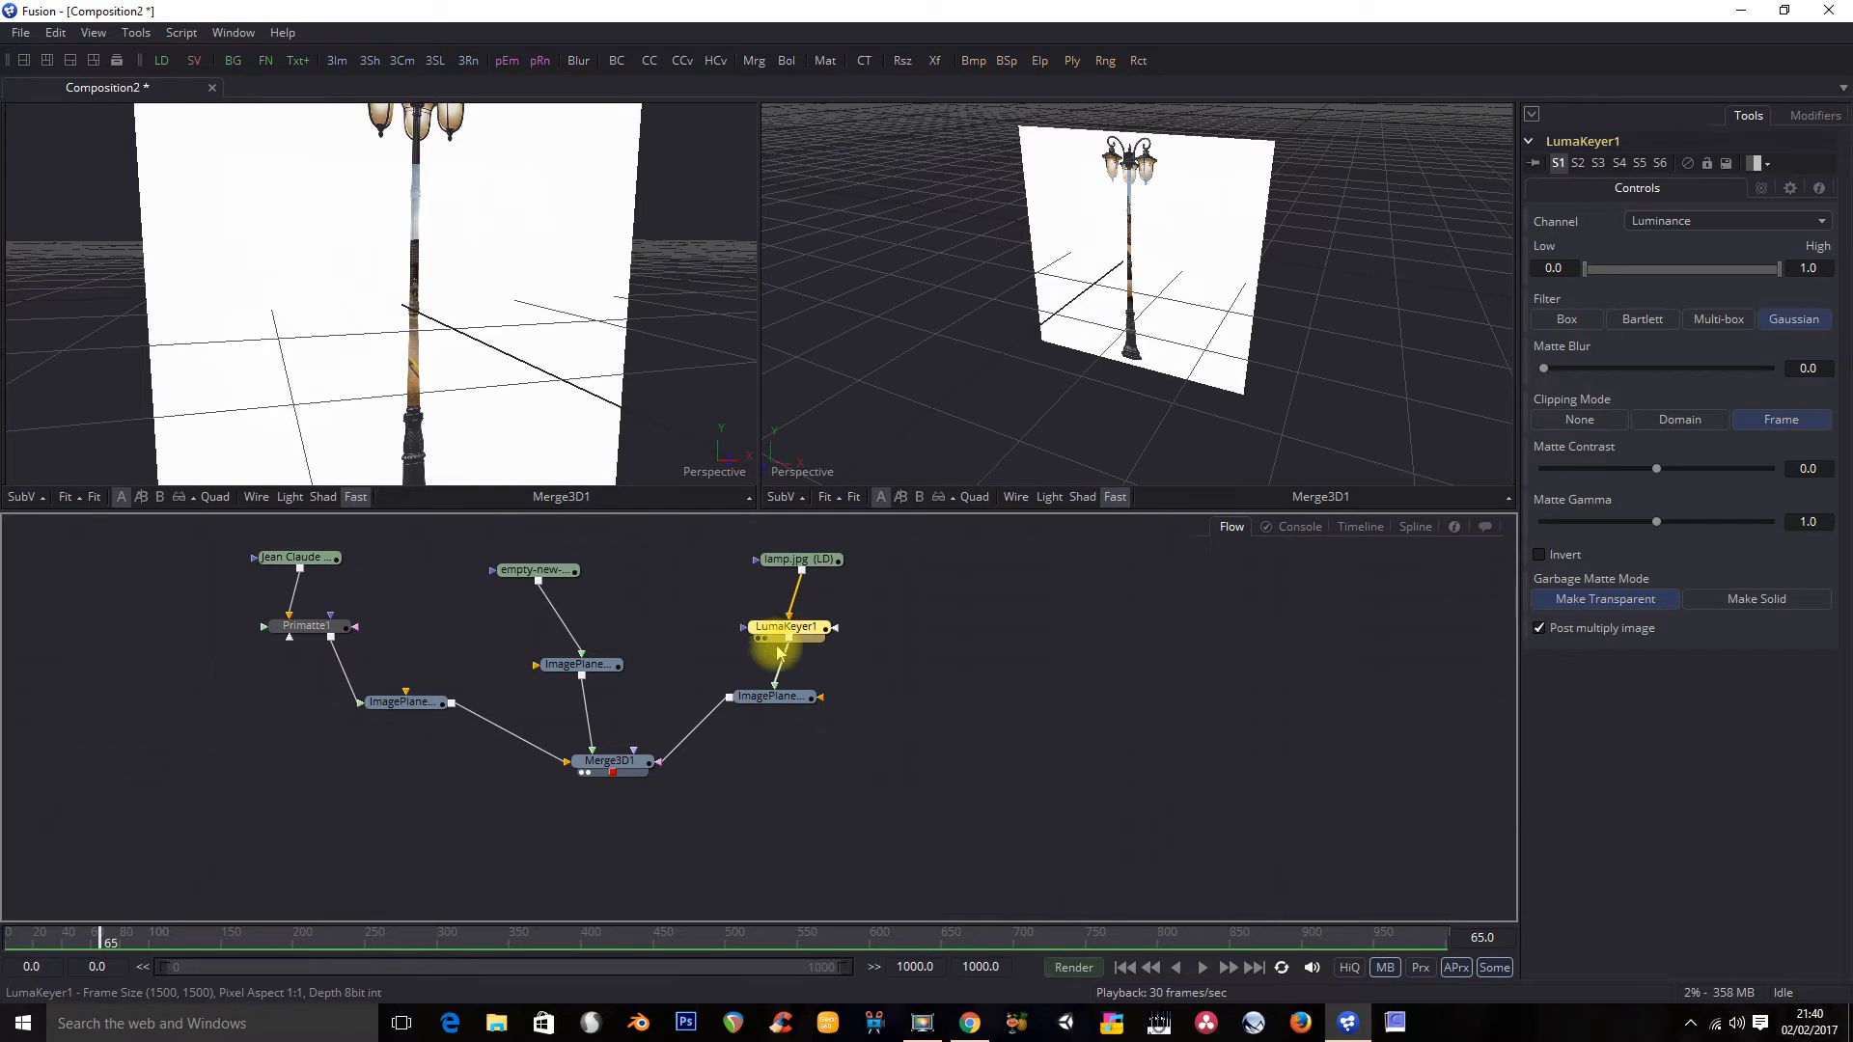
{"action": "left_click", "coordinate": [1539, 555]}
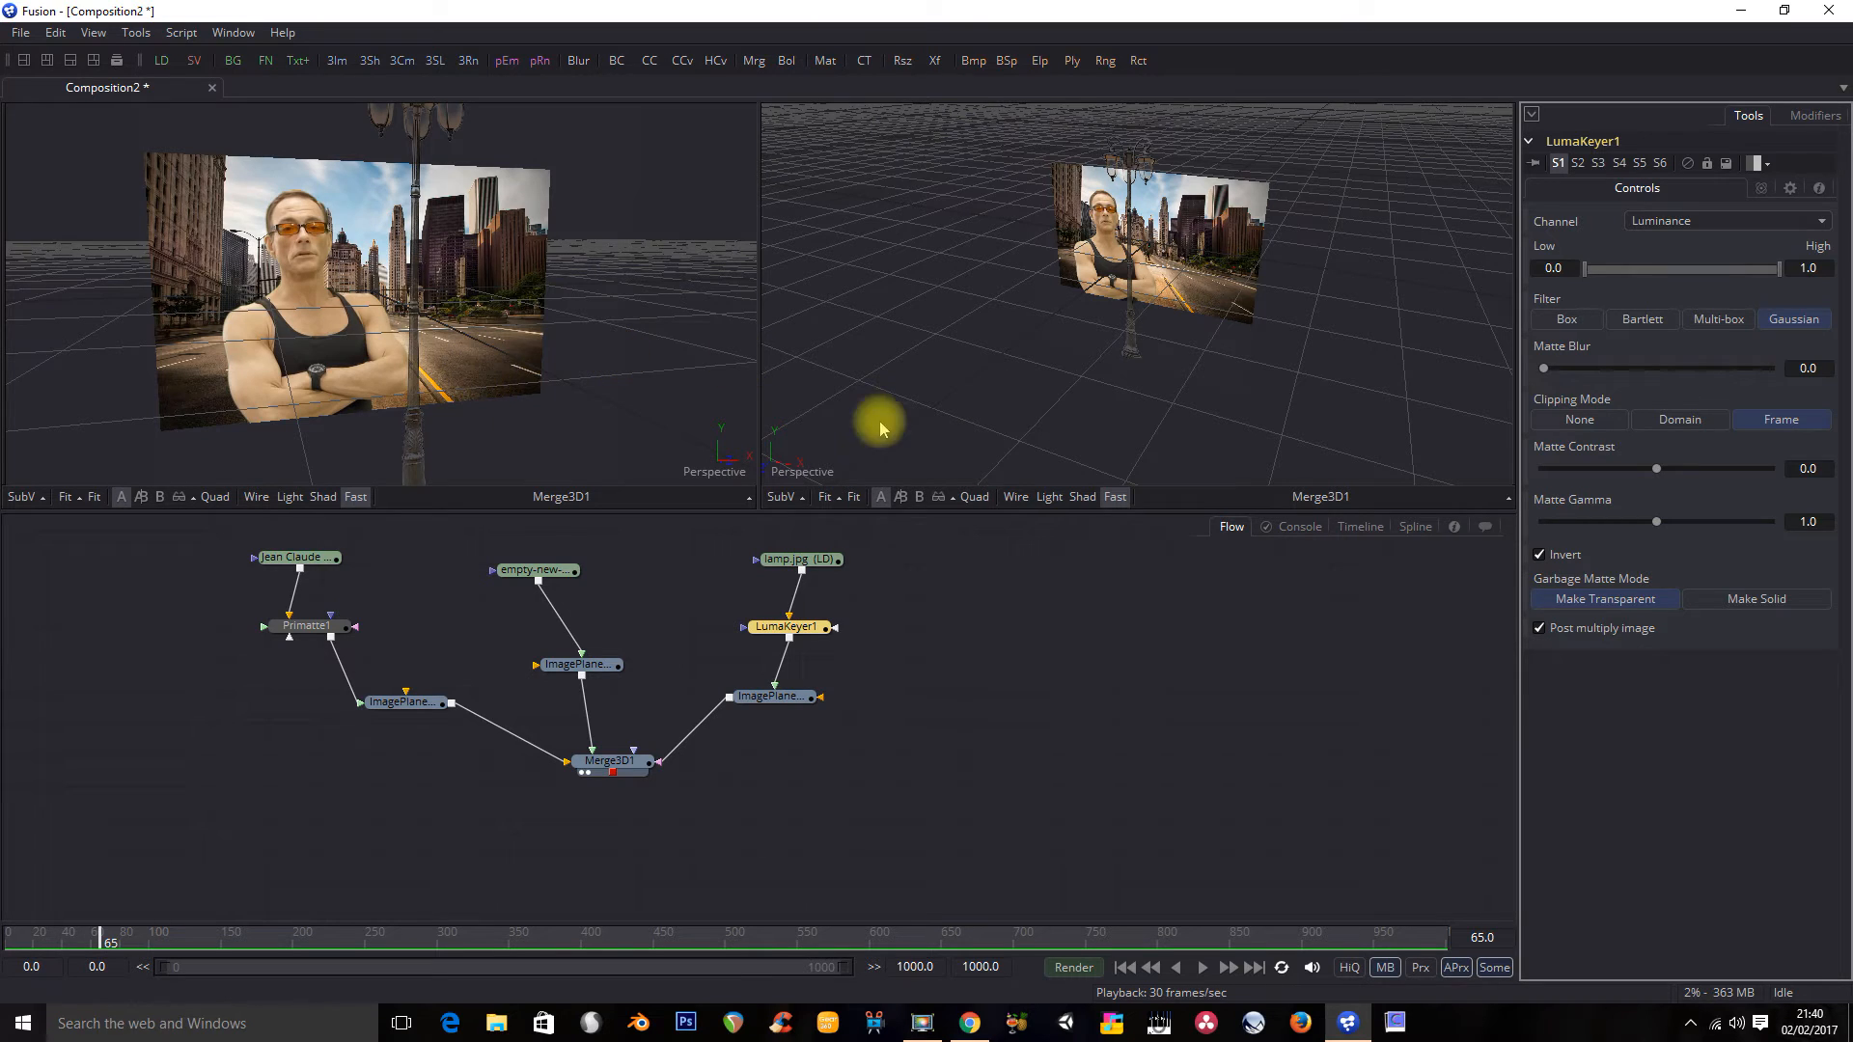
{"action": "left_click_drag", "start_coordinate": [1552, 374], "coordinate": [1571, 376]}
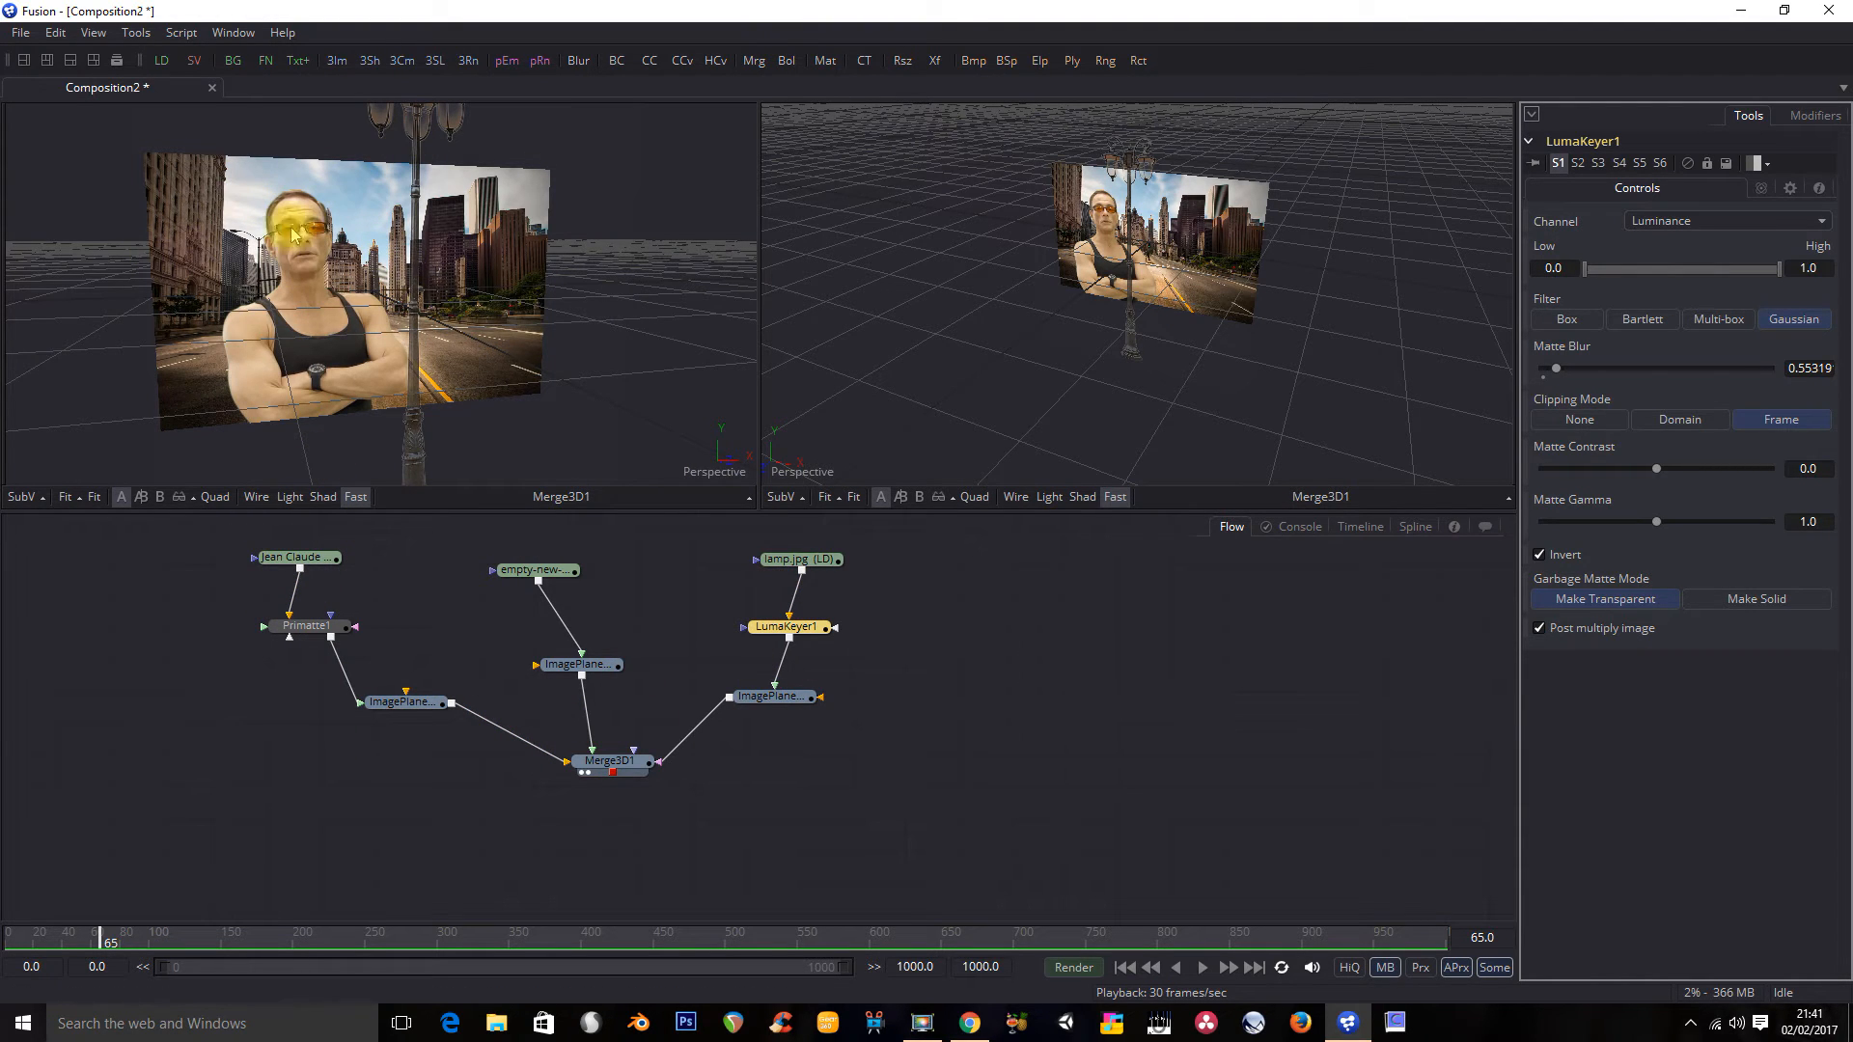
Step: Add a Camera 3D node and connect it to the Merge3D1 node
{"action": "left_click_drag", "start_coordinate": [389, 268], "coordinate": [484, 267]}
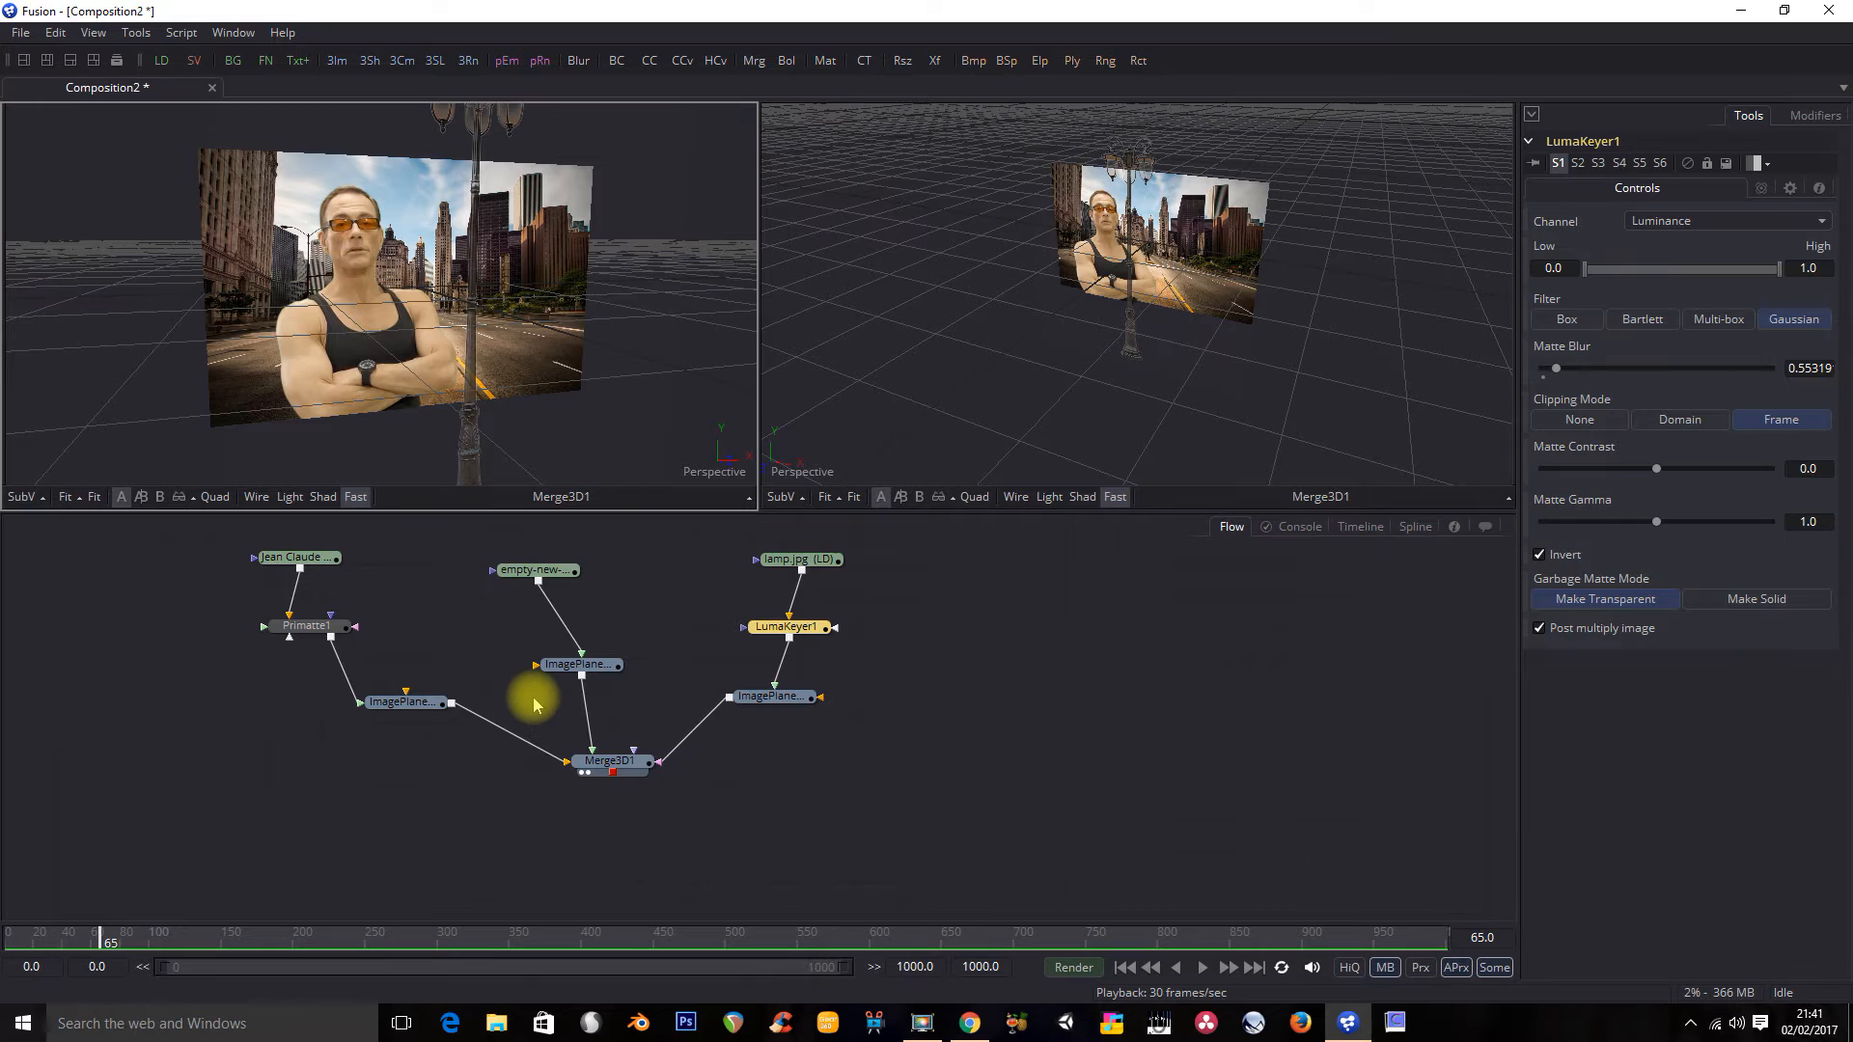
{"action": "right_click", "coordinate": [184, 713]}
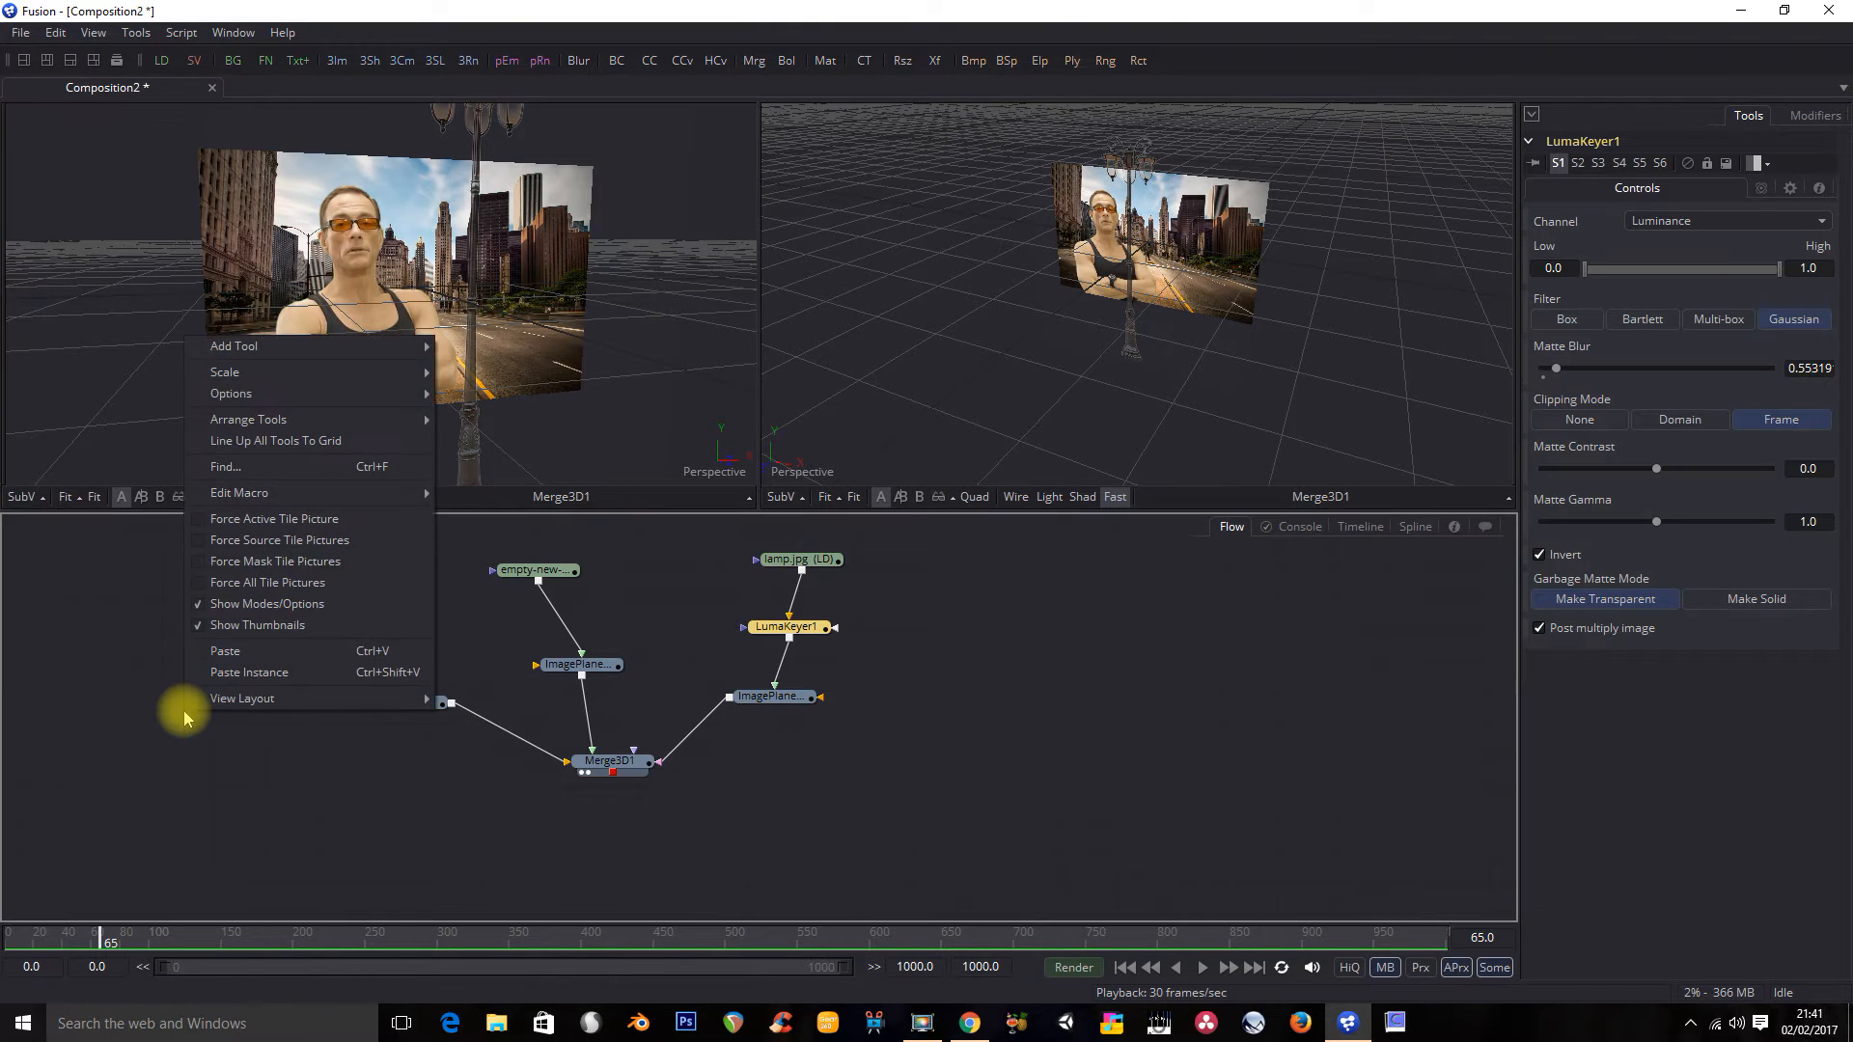
{"action": "mouse_move", "coordinate": [352, 346]}
{"action": "mouse_move", "coordinate": [473, 373]}
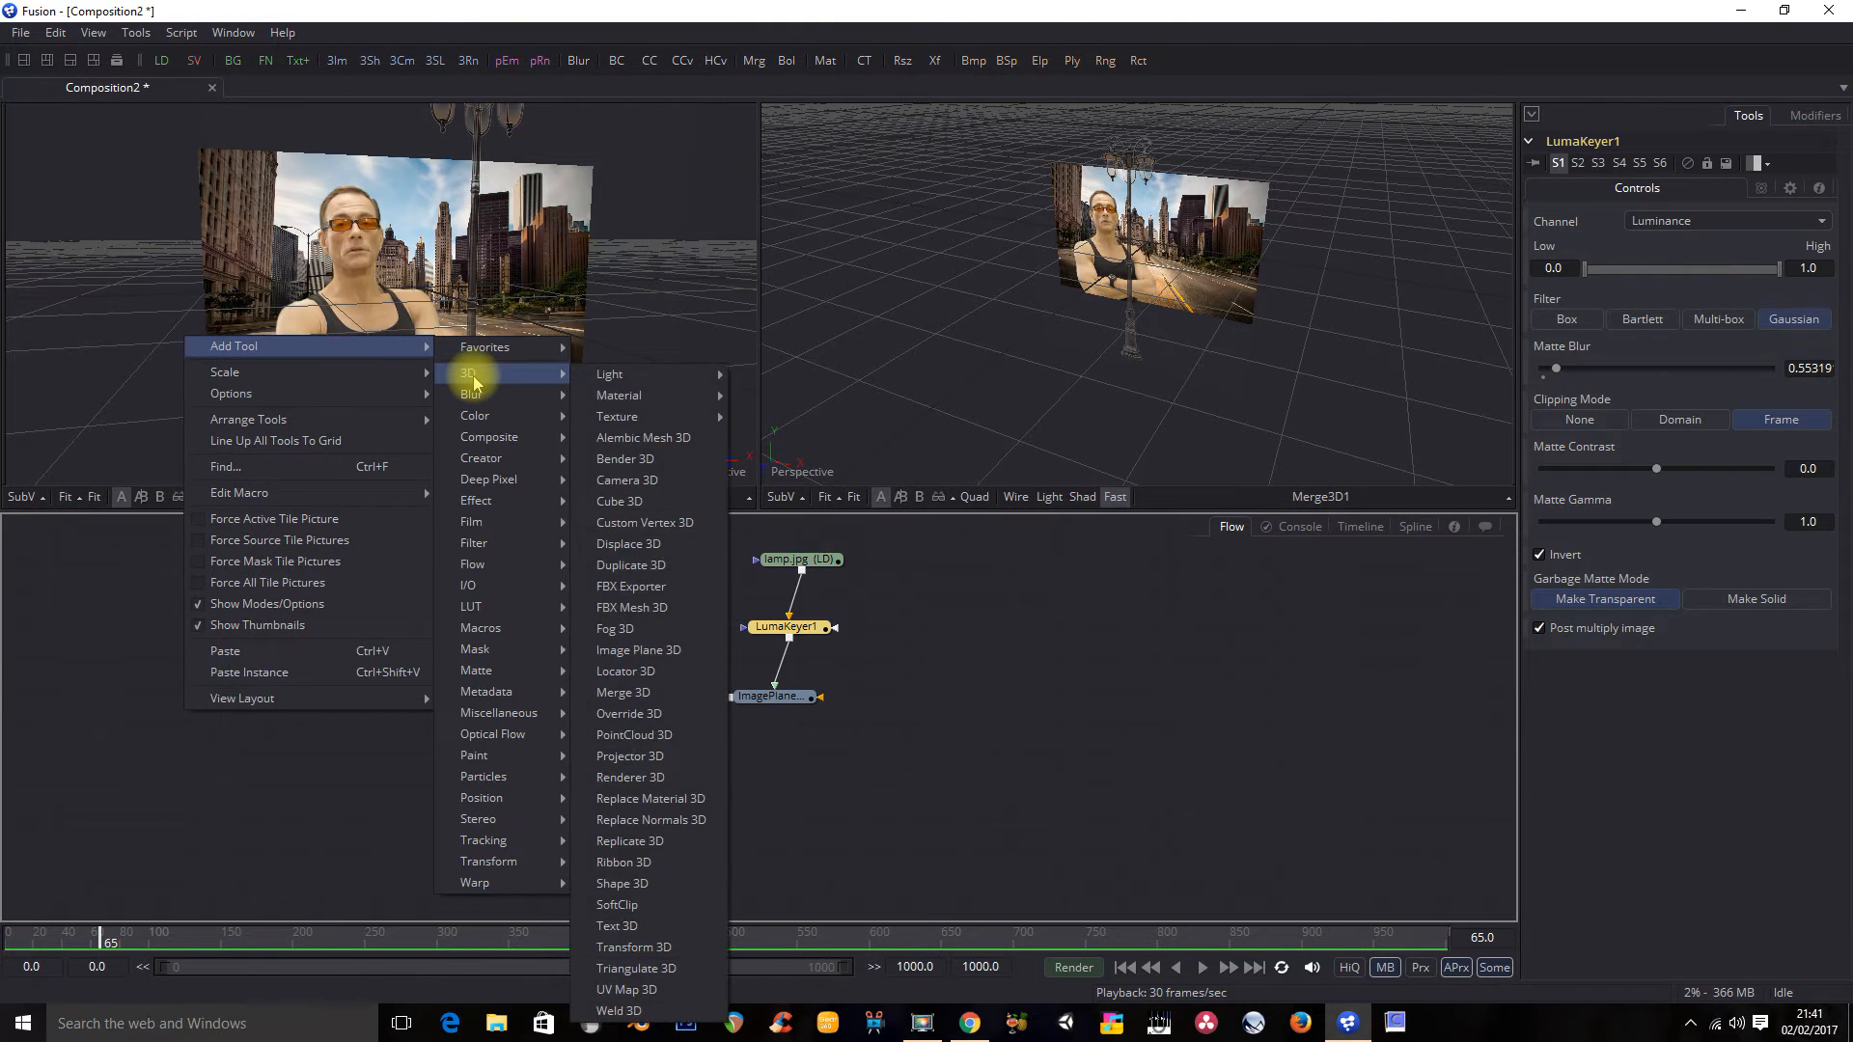
{"action": "left_click", "coordinate": [658, 487]}
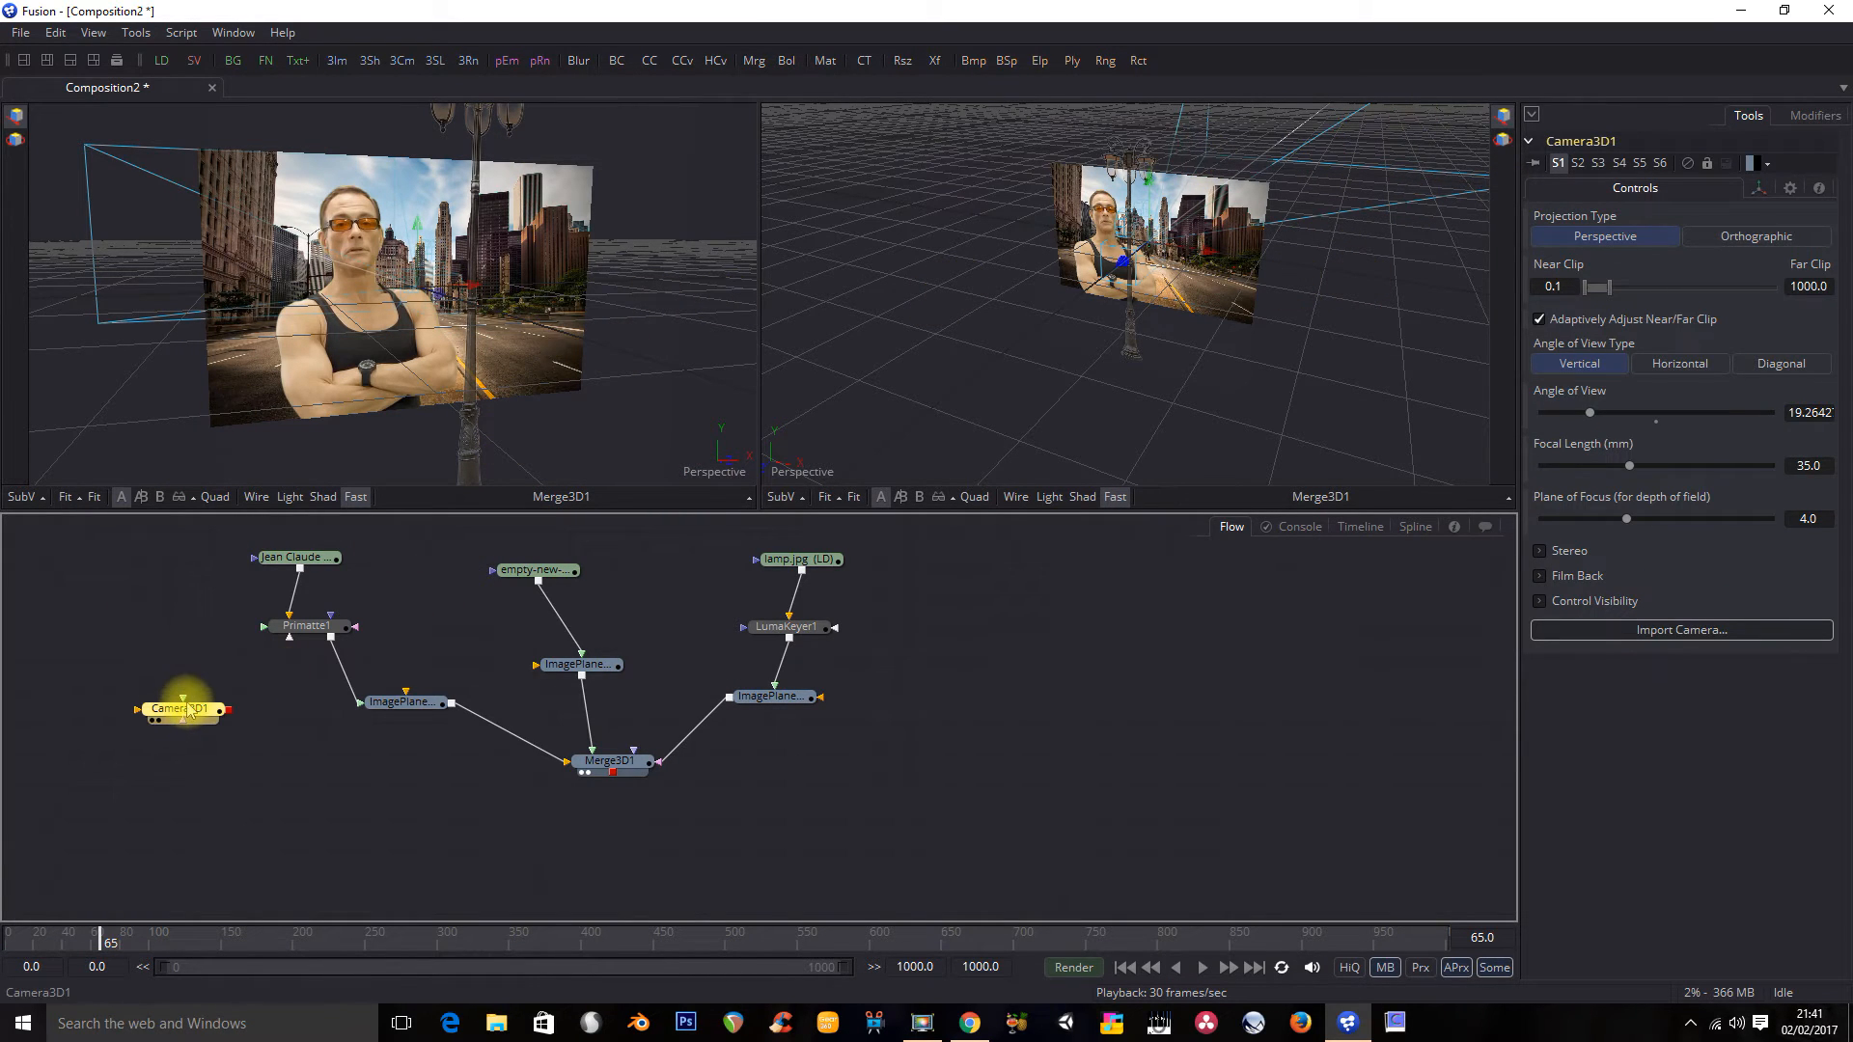
{"action": "left_click_drag", "start_coordinate": [194, 715], "coordinate": [591, 770]}
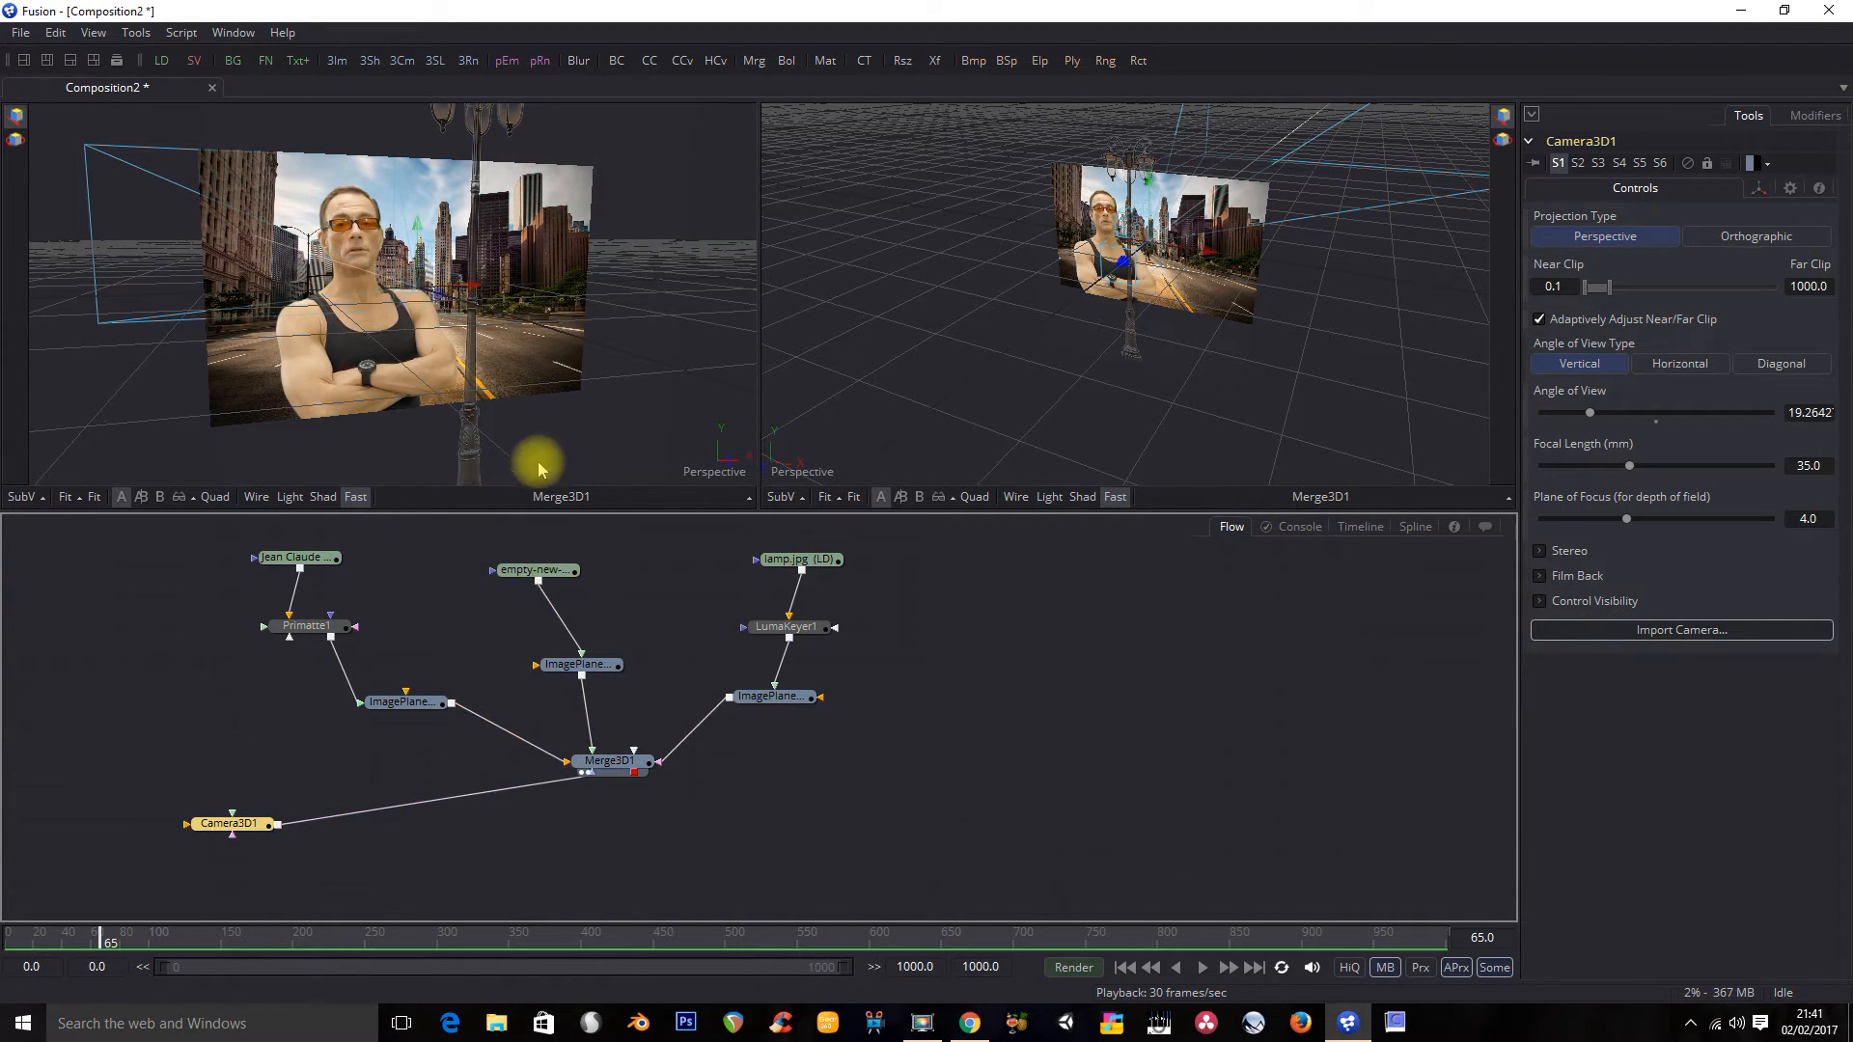
Step: Show Camera3D1 in the Left view and move the camera back, away from the image planes
{"action": "right_click", "coordinate": [217, 827]}
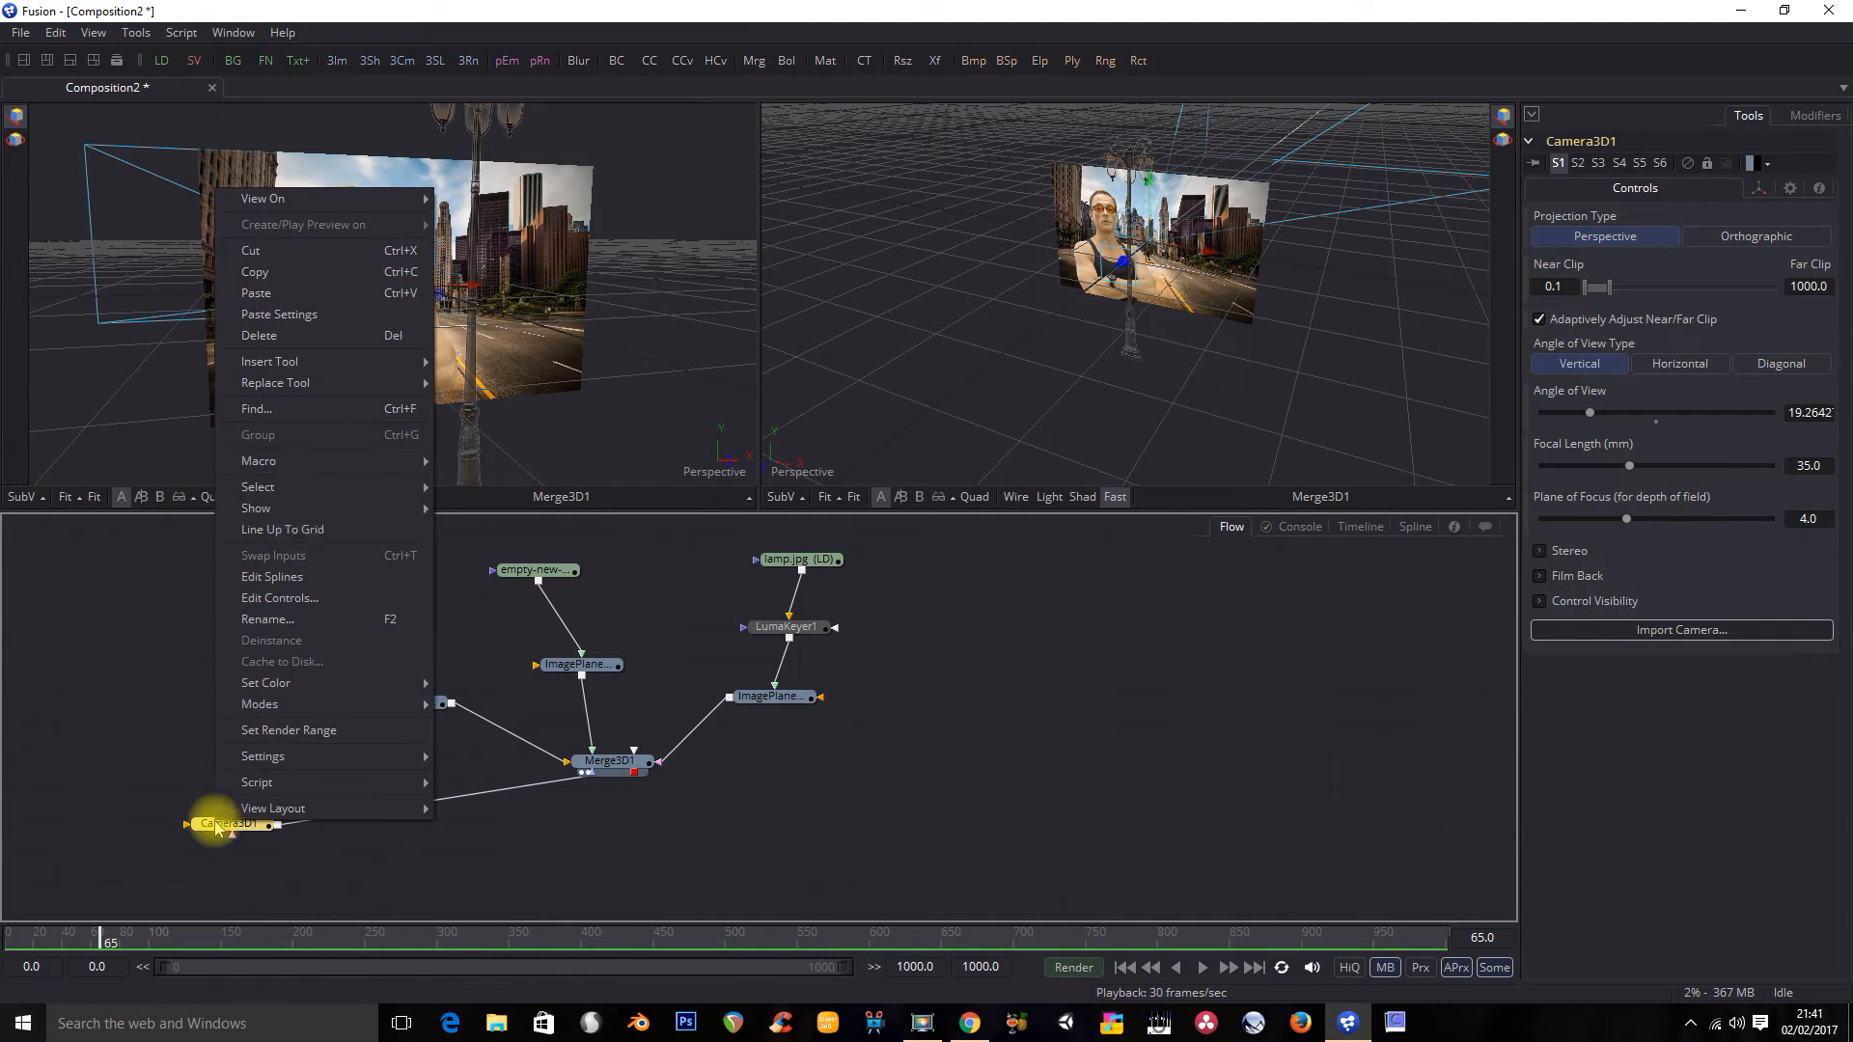
{"action": "mouse_move", "coordinate": [364, 198]}
{"action": "left_click", "coordinate": [469, 220]}
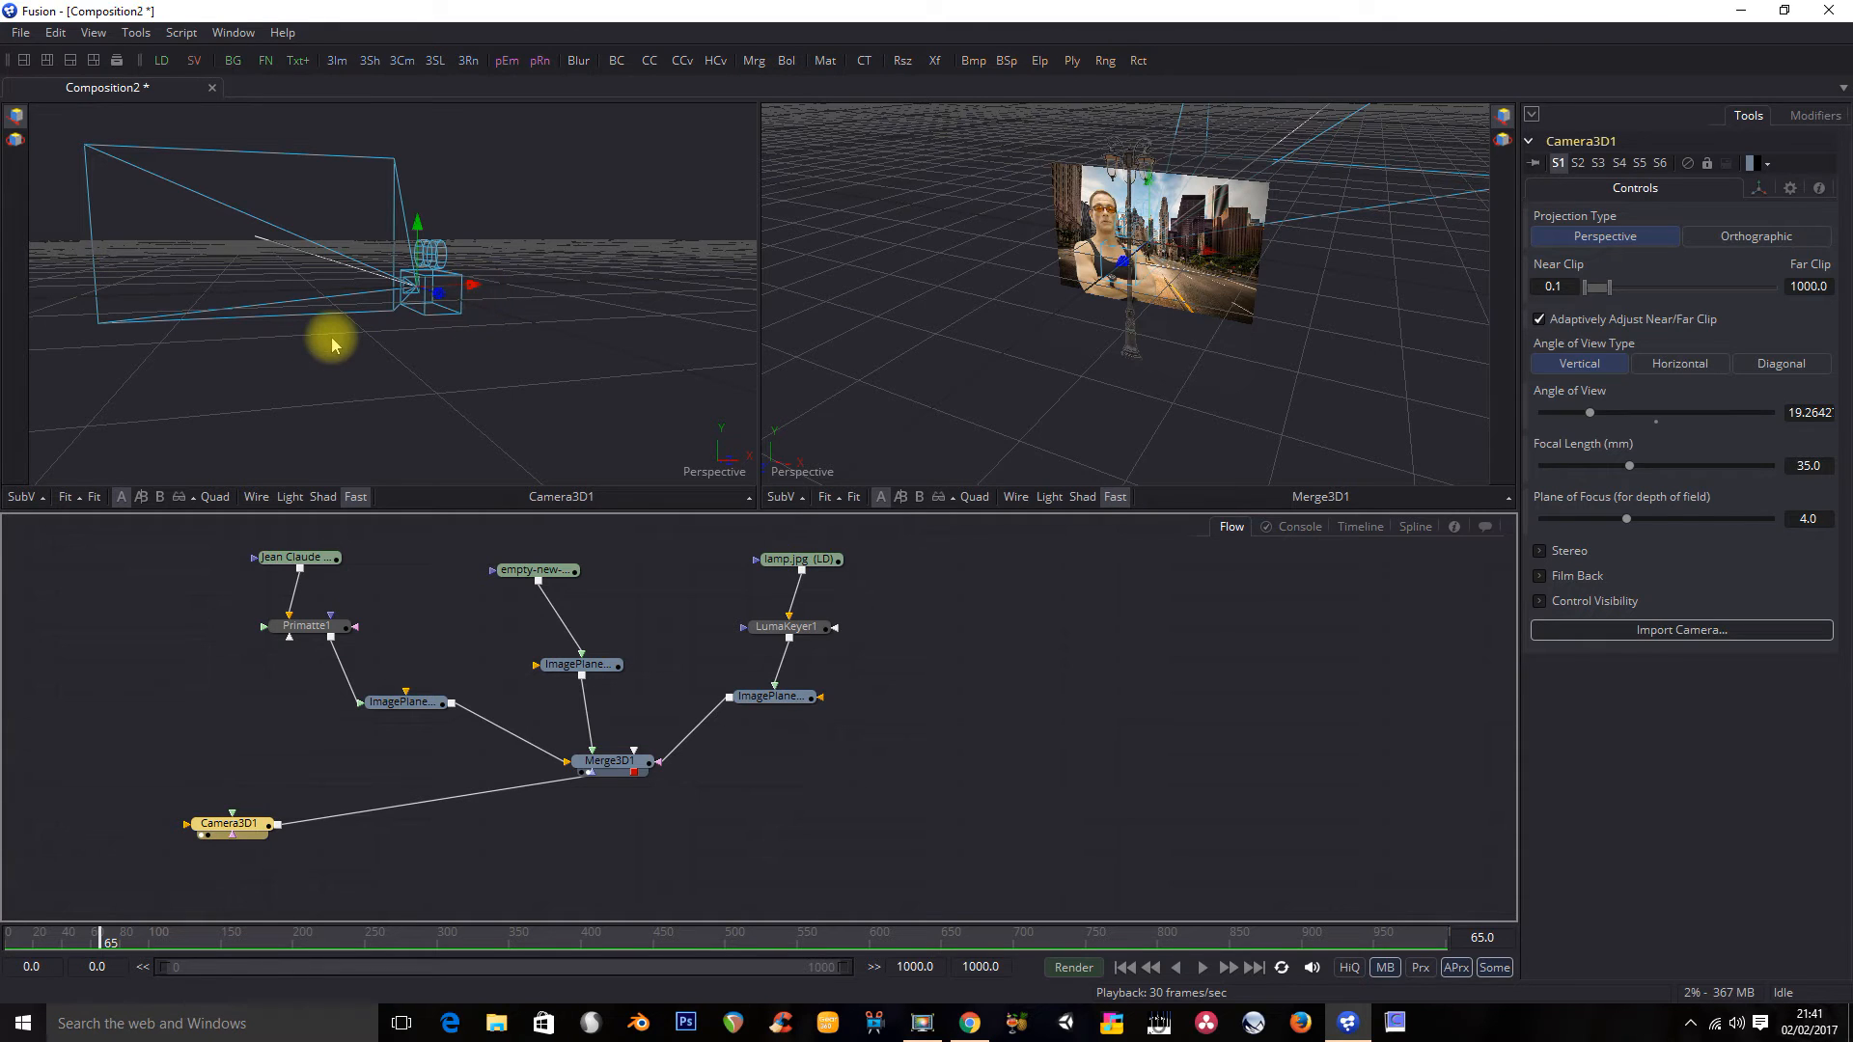
{"action": "left_click_drag", "start_coordinate": [332, 345], "coordinate": [637, 420]}
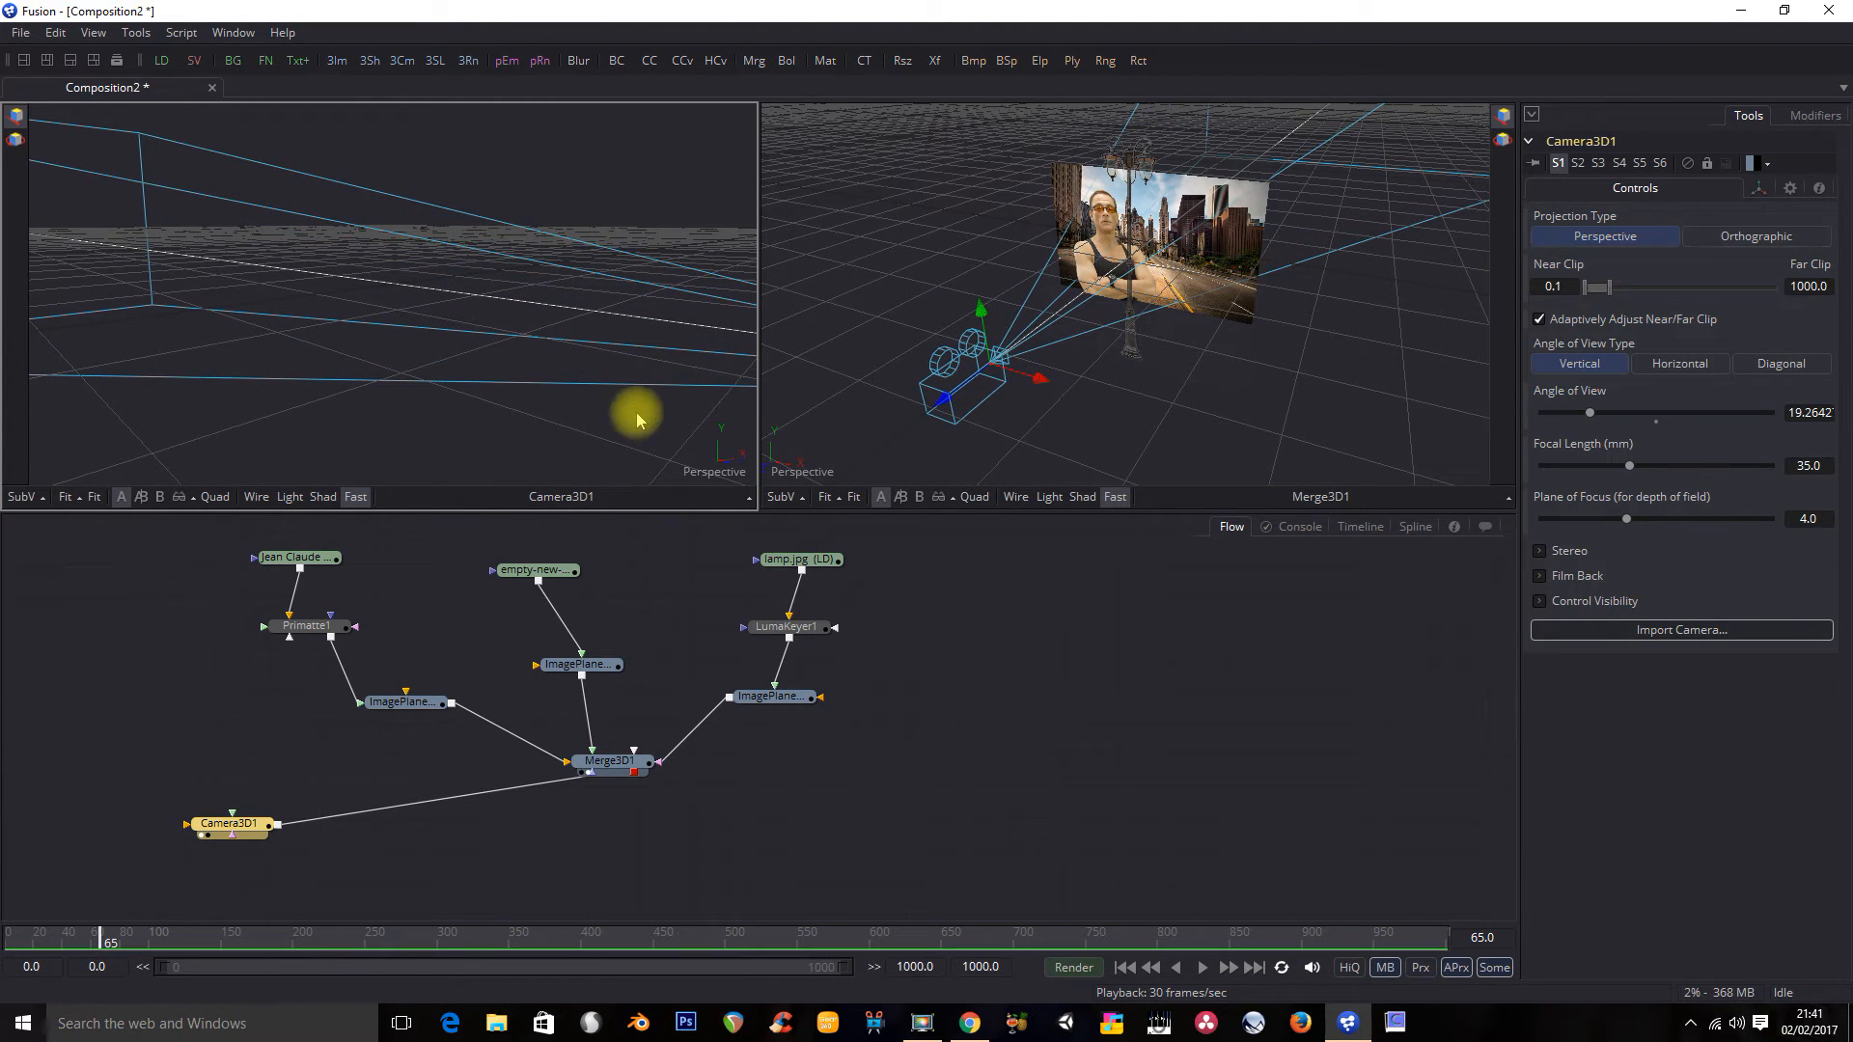
Step: Switch the Left view's viewpoint to Camera3D1 and show the Merge3D1 scene in it
{"action": "right_click", "coordinate": [721, 454]}
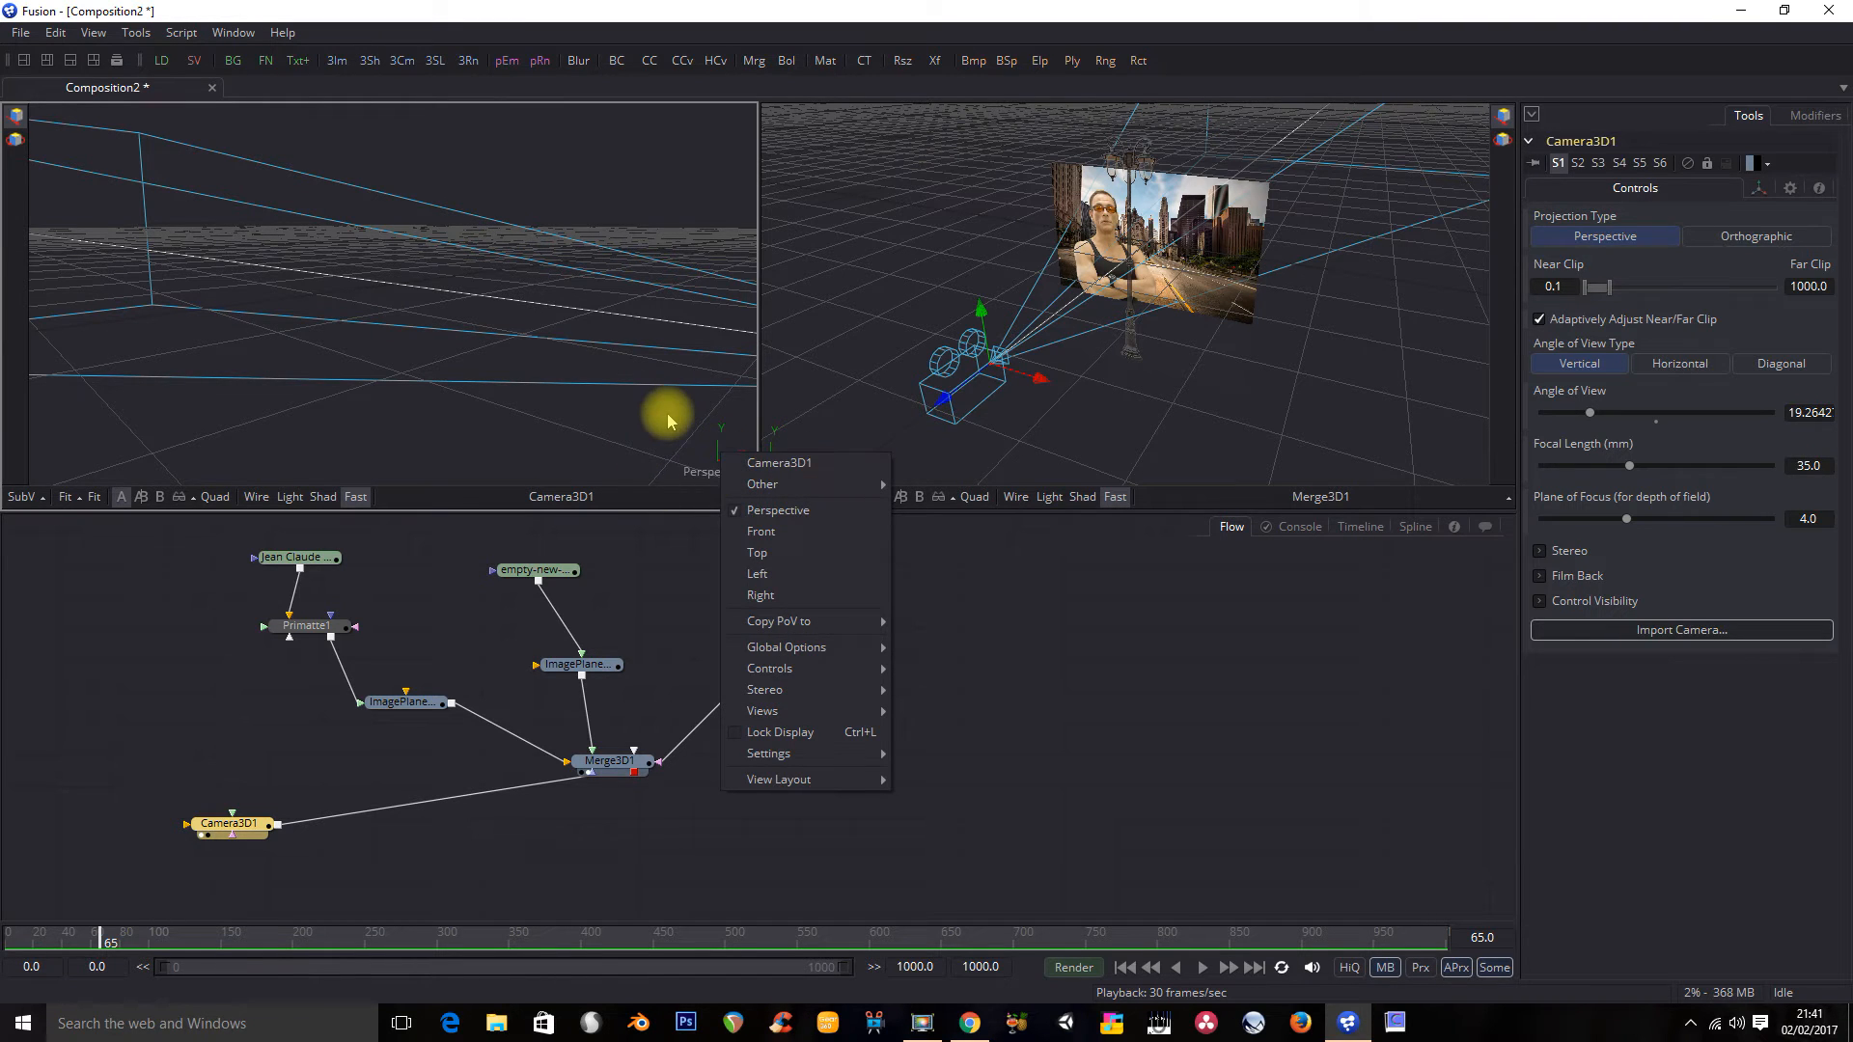
{"action": "key", "text": "Escape"}
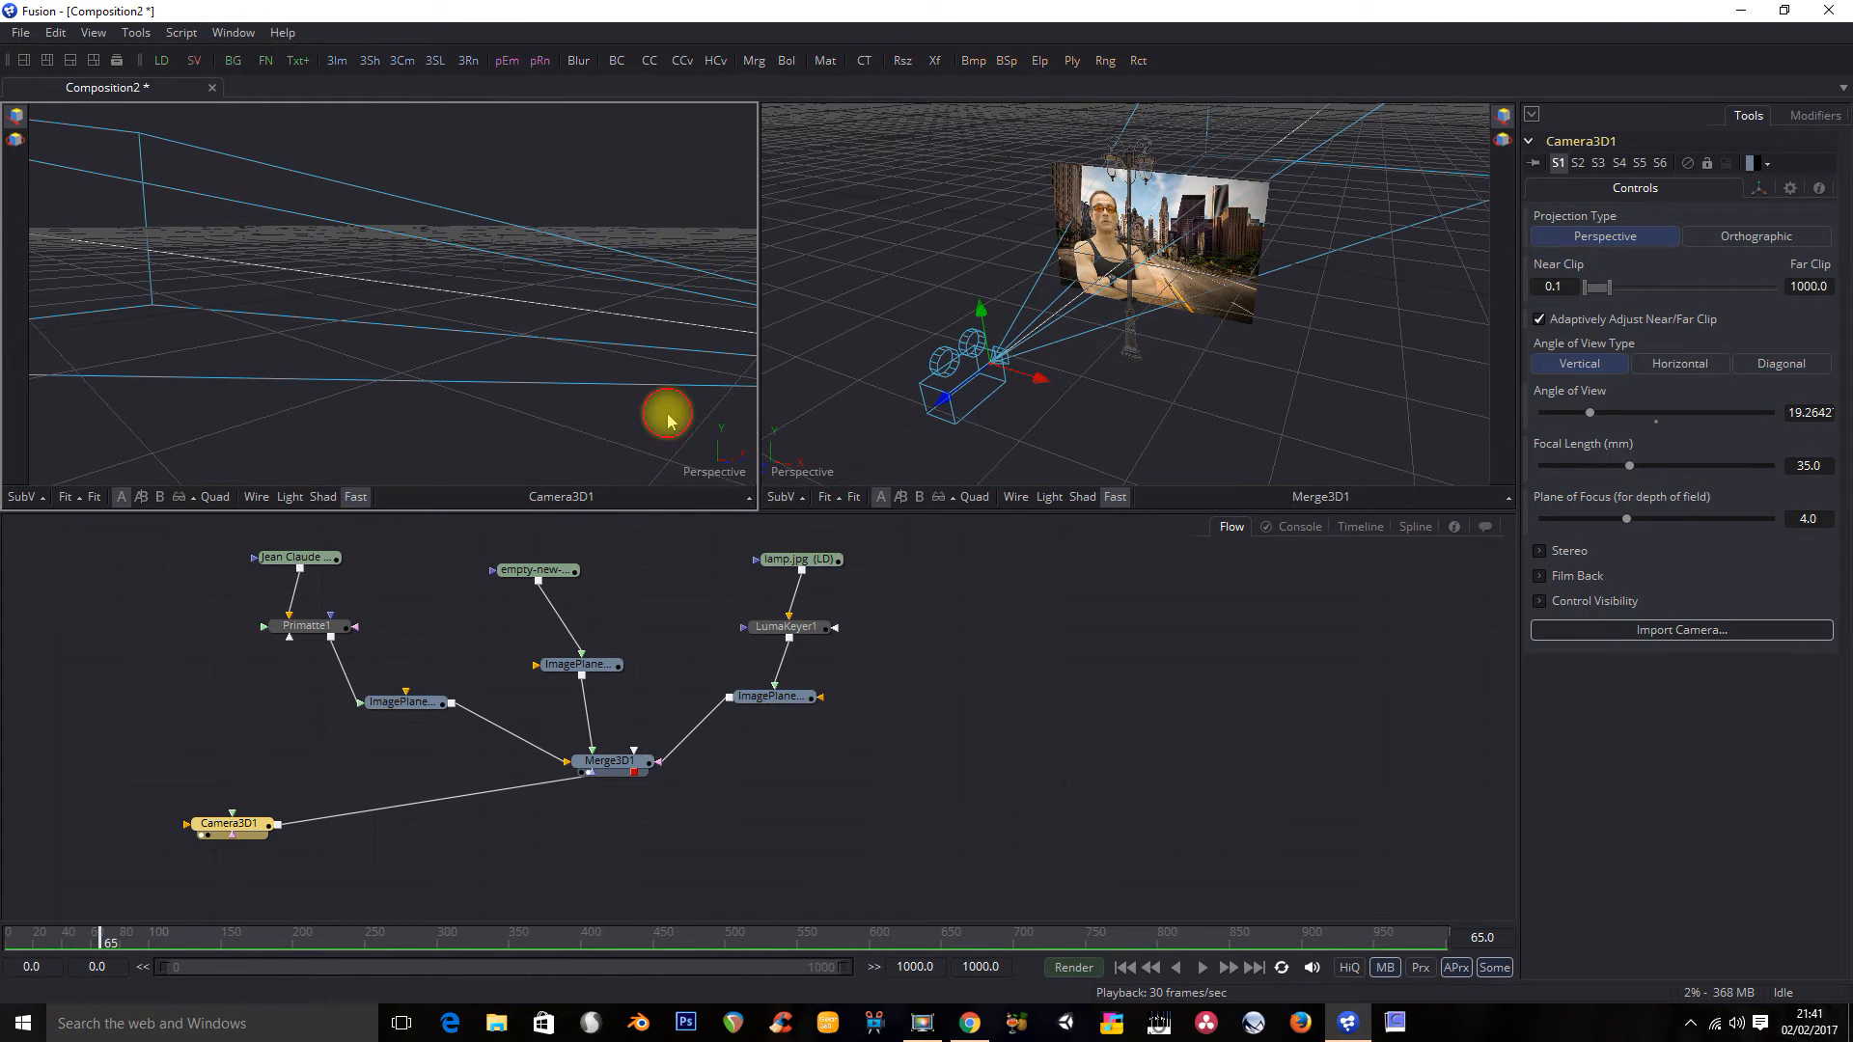
{"action": "right_click", "coordinate": [721, 459]}
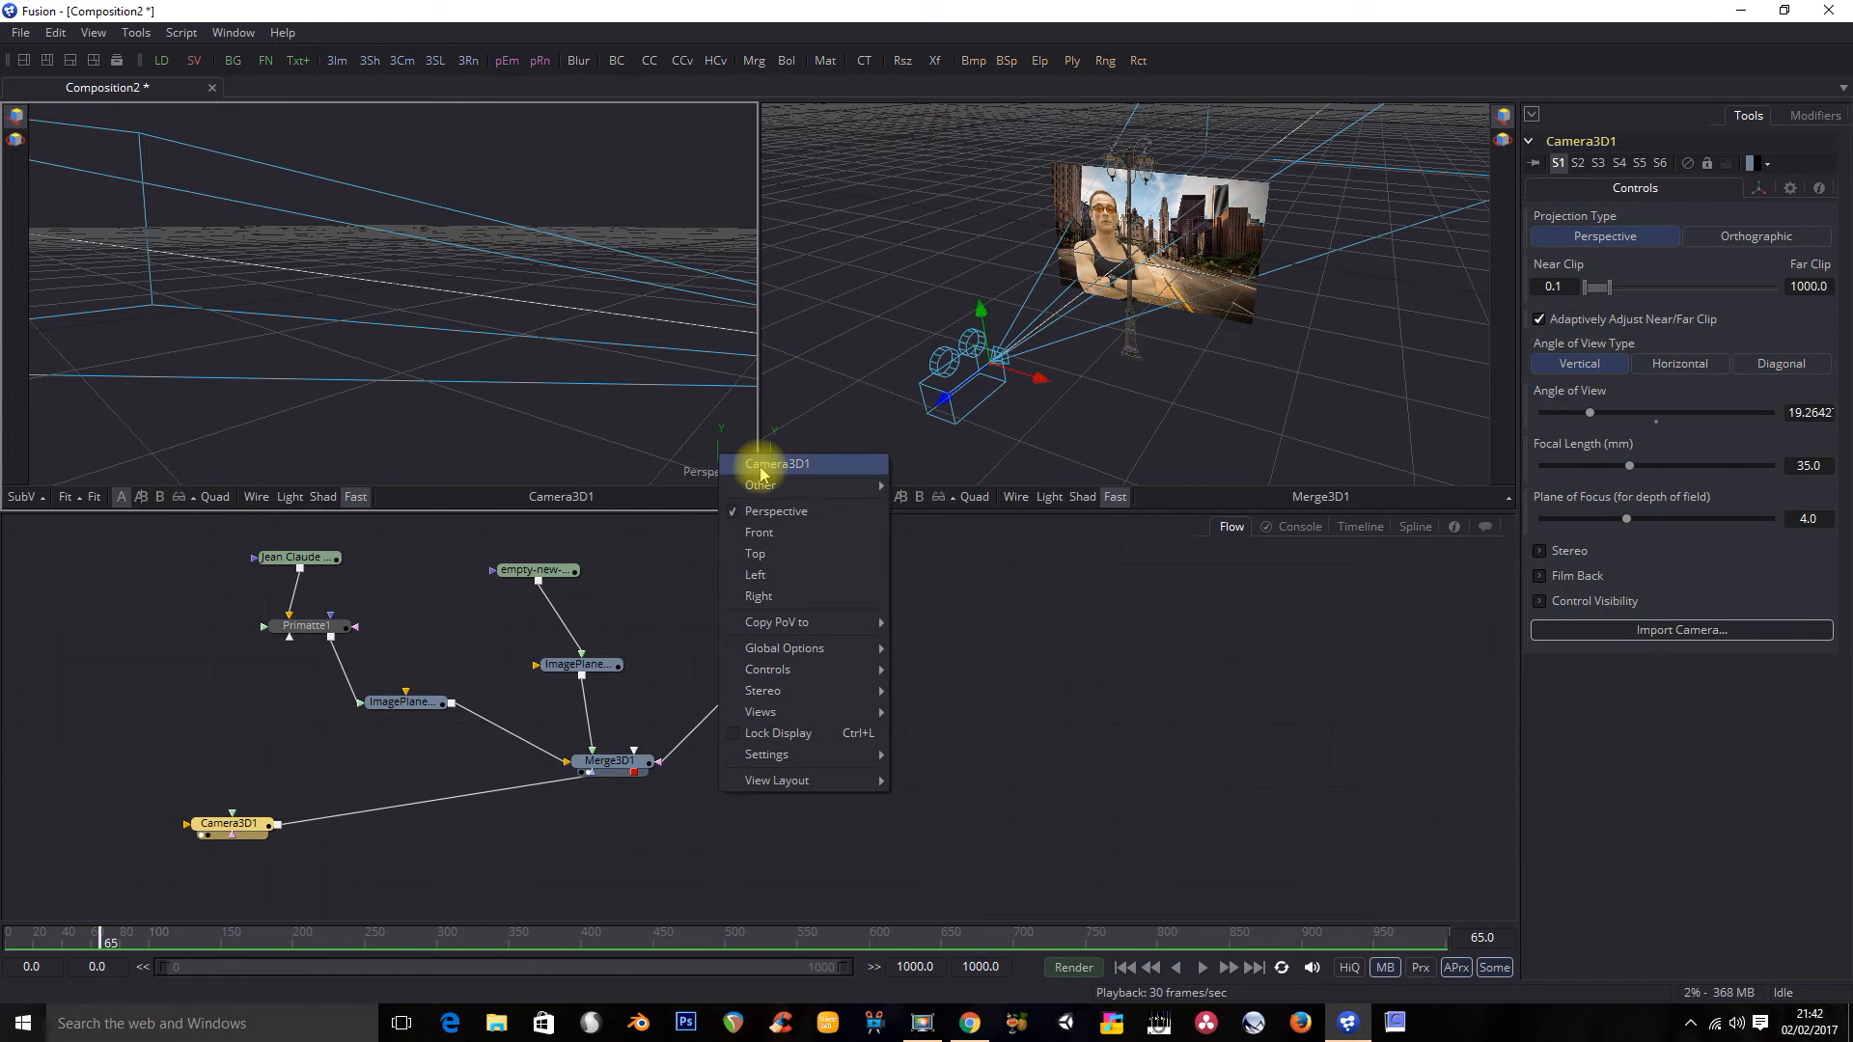
{"action": "left_click", "coordinate": [761, 464]}
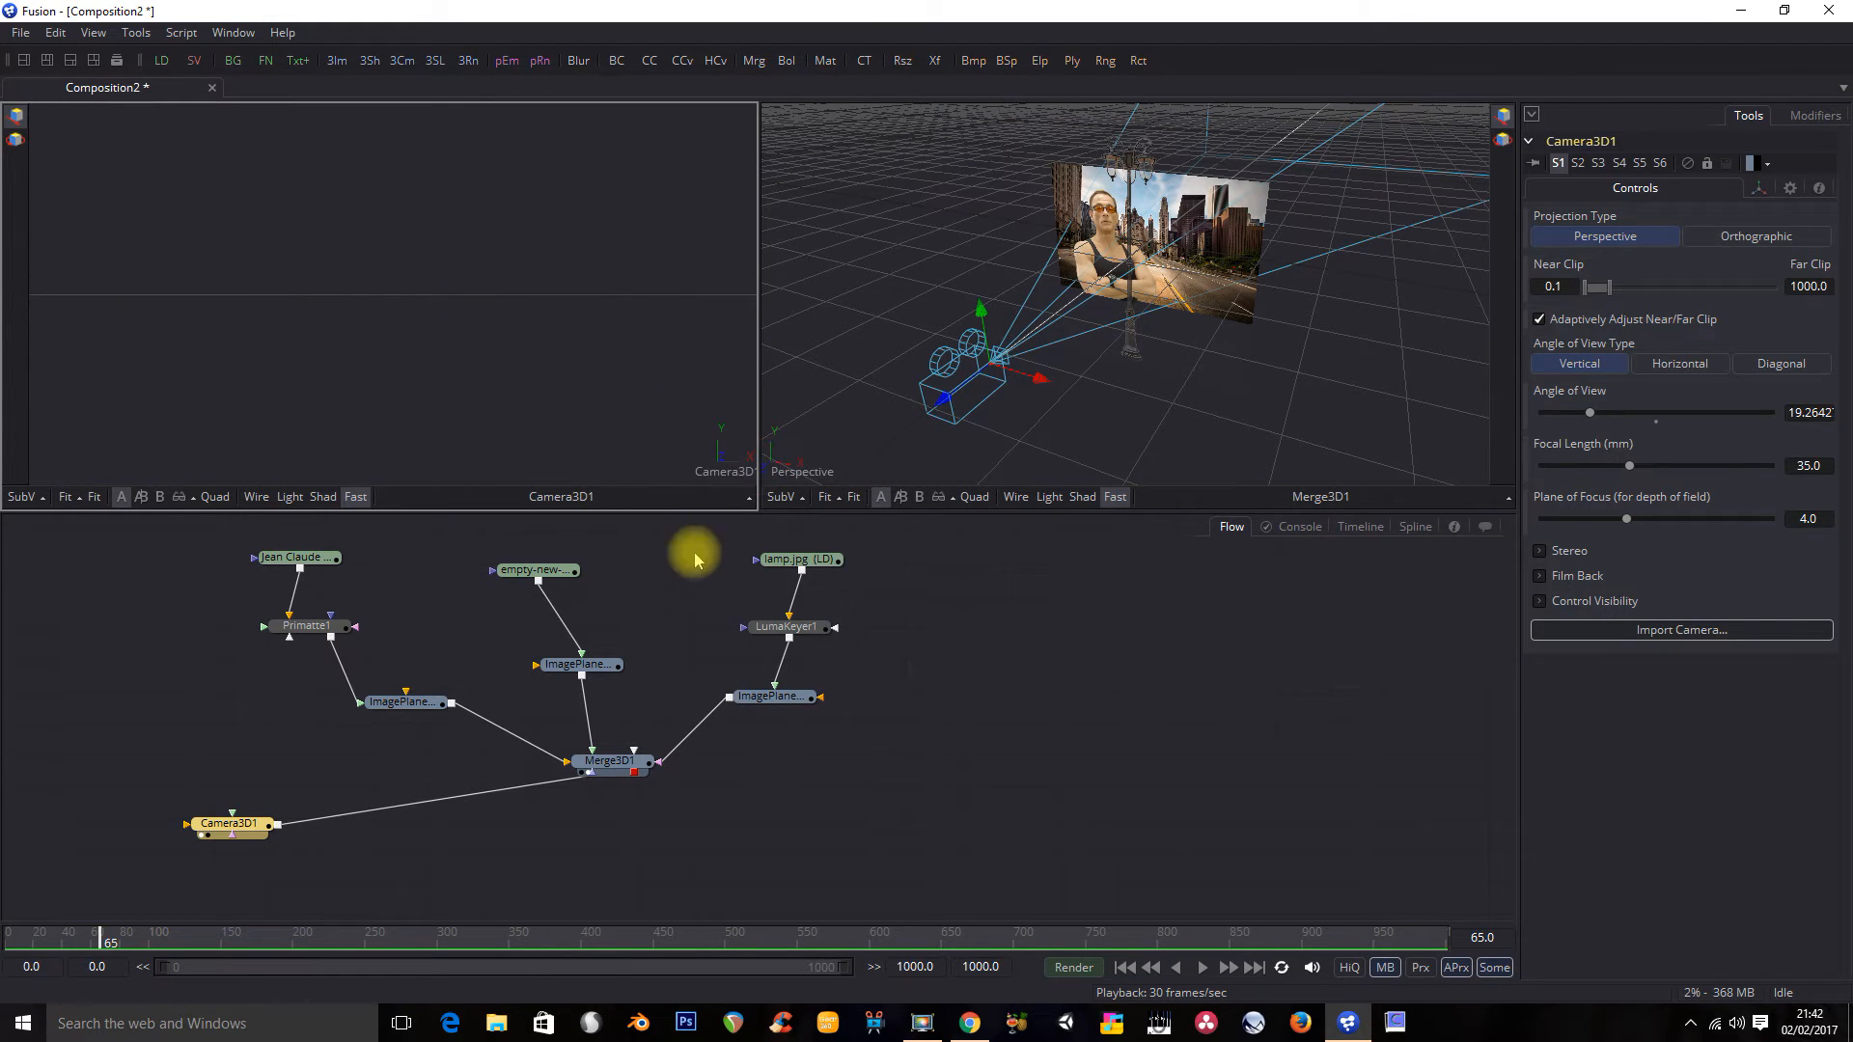
{"action": "left_click", "coordinate": [602, 764]}
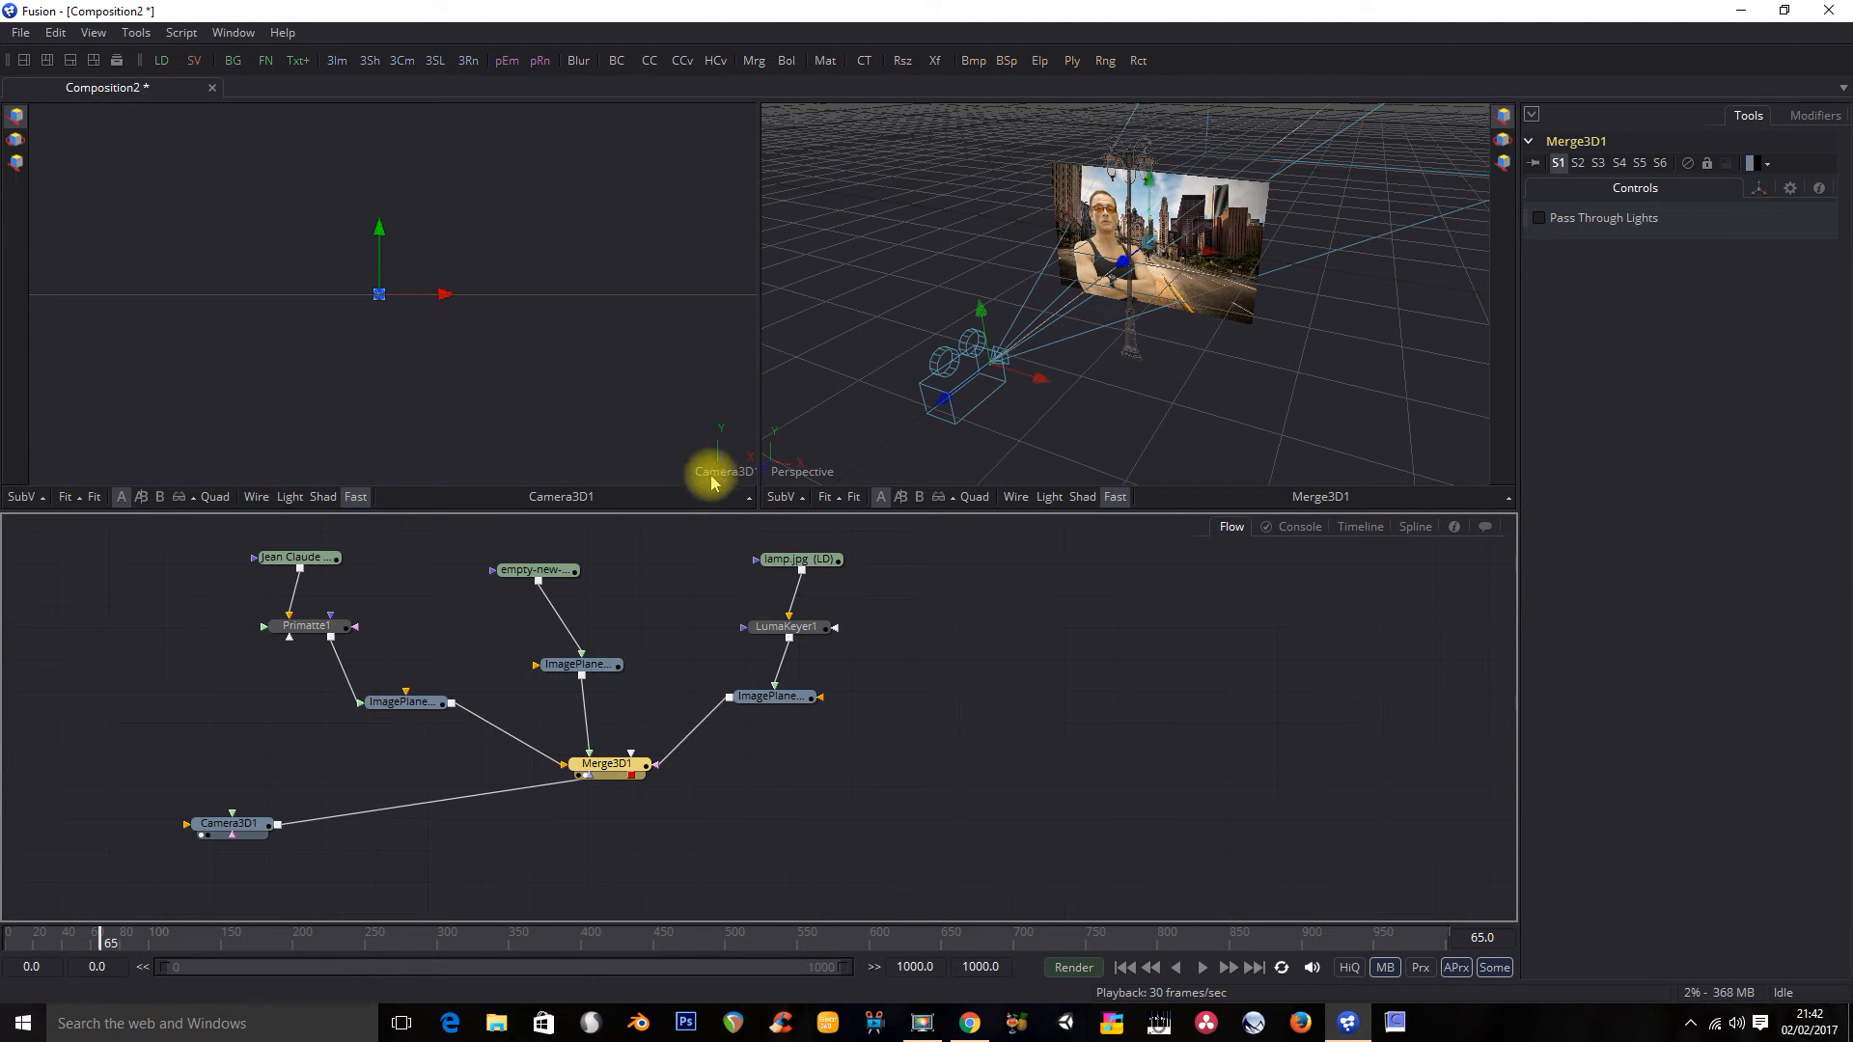
{"action": "right_click", "coordinate": [611, 769]}
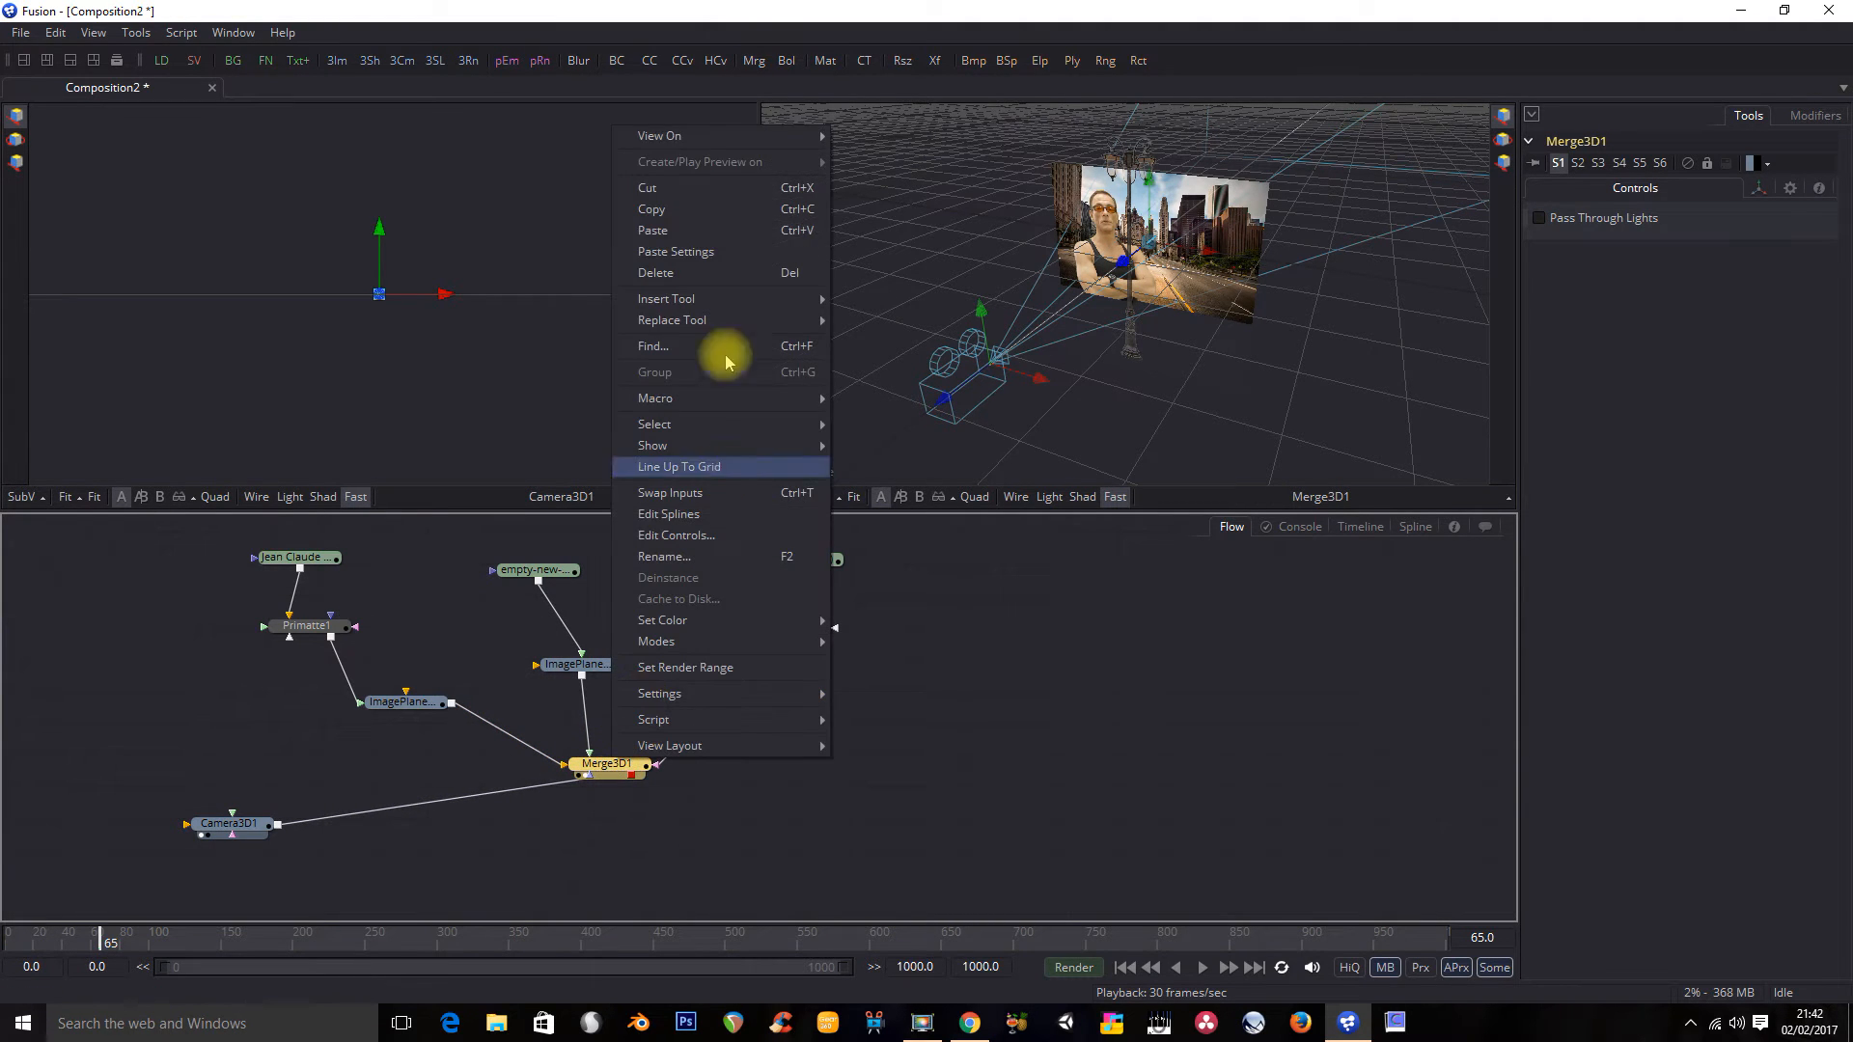
{"action": "mouse_move", "coordinate": [724, 135]}
{"action": "left_click", "coordinate": [867, 168]}
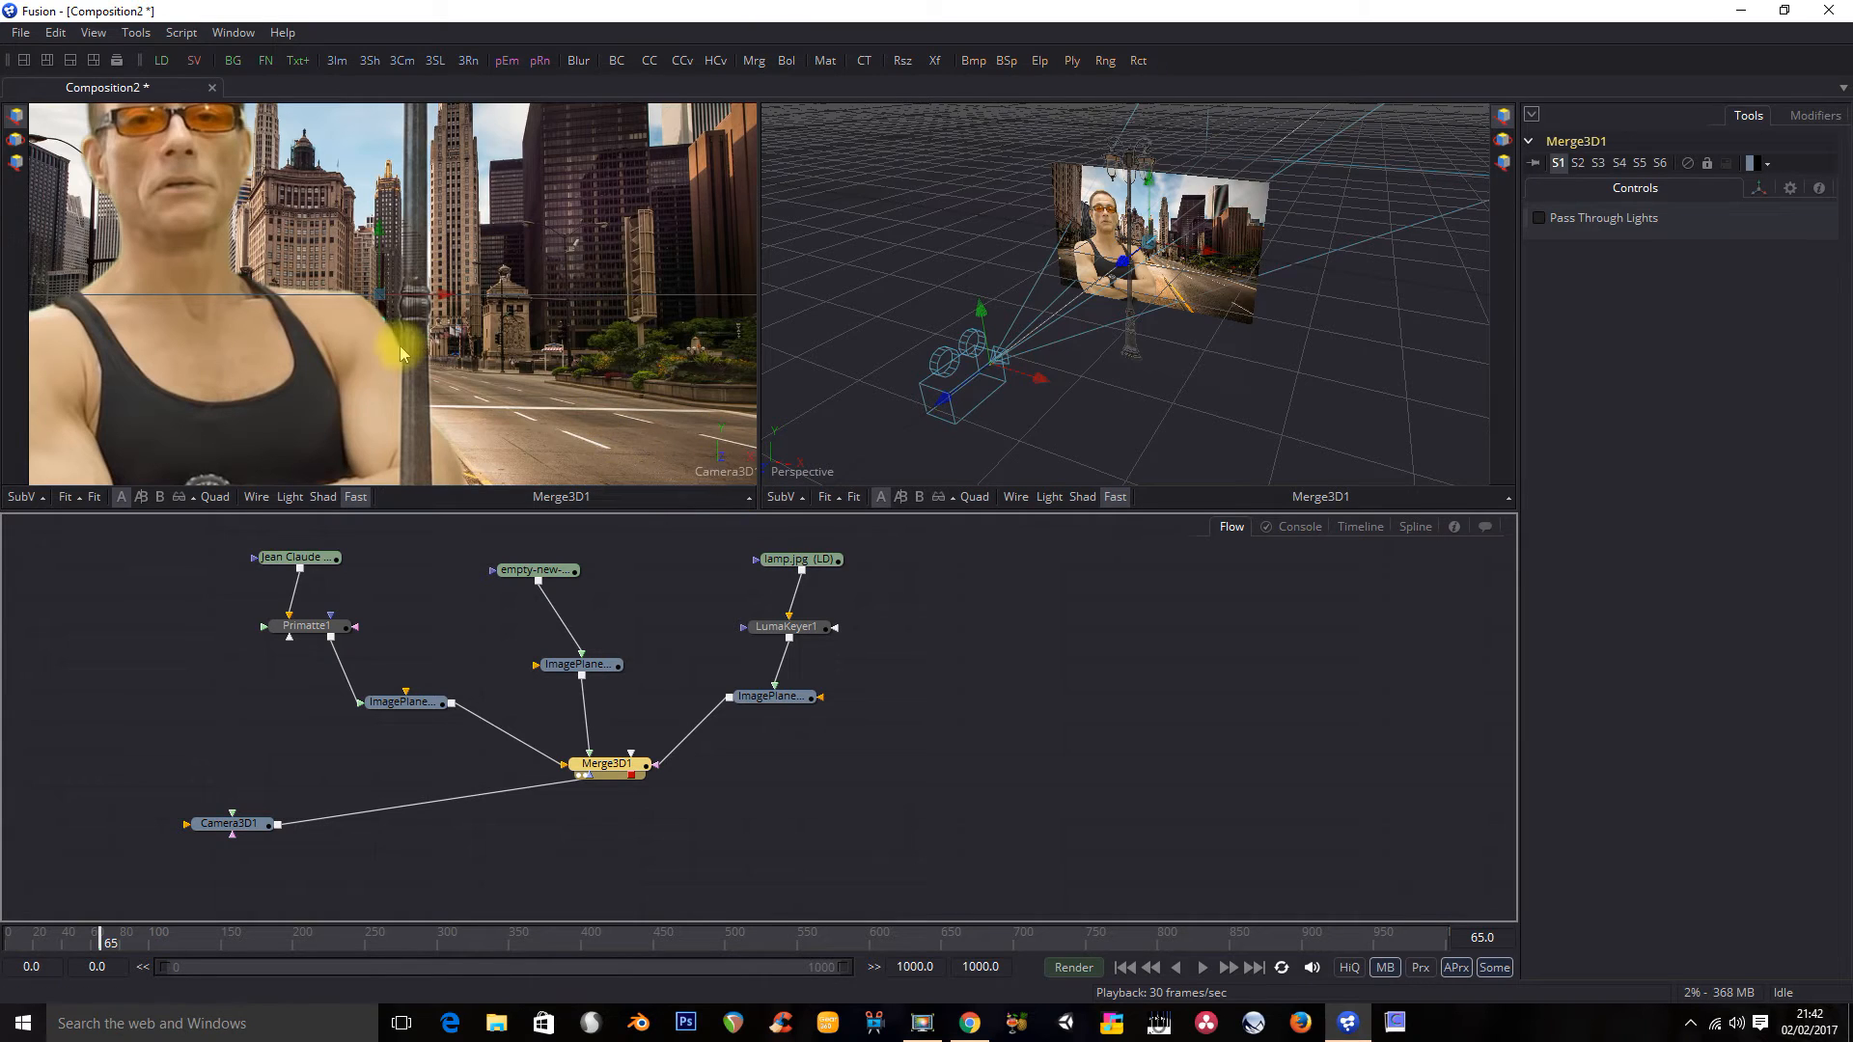
Step: Pull the camera farther back from the image planes along Z and set its angle of view to about 21.2
{"action": "left_click_drag", "start_coordinate": [939, 406], "coordinate": [902, 406]}
{"action": "left_click", "coordinate": [95, 498]}
{"action": "left_click_drag", "start_coordinate": [910, 451], "coordinate": [836, 461]}
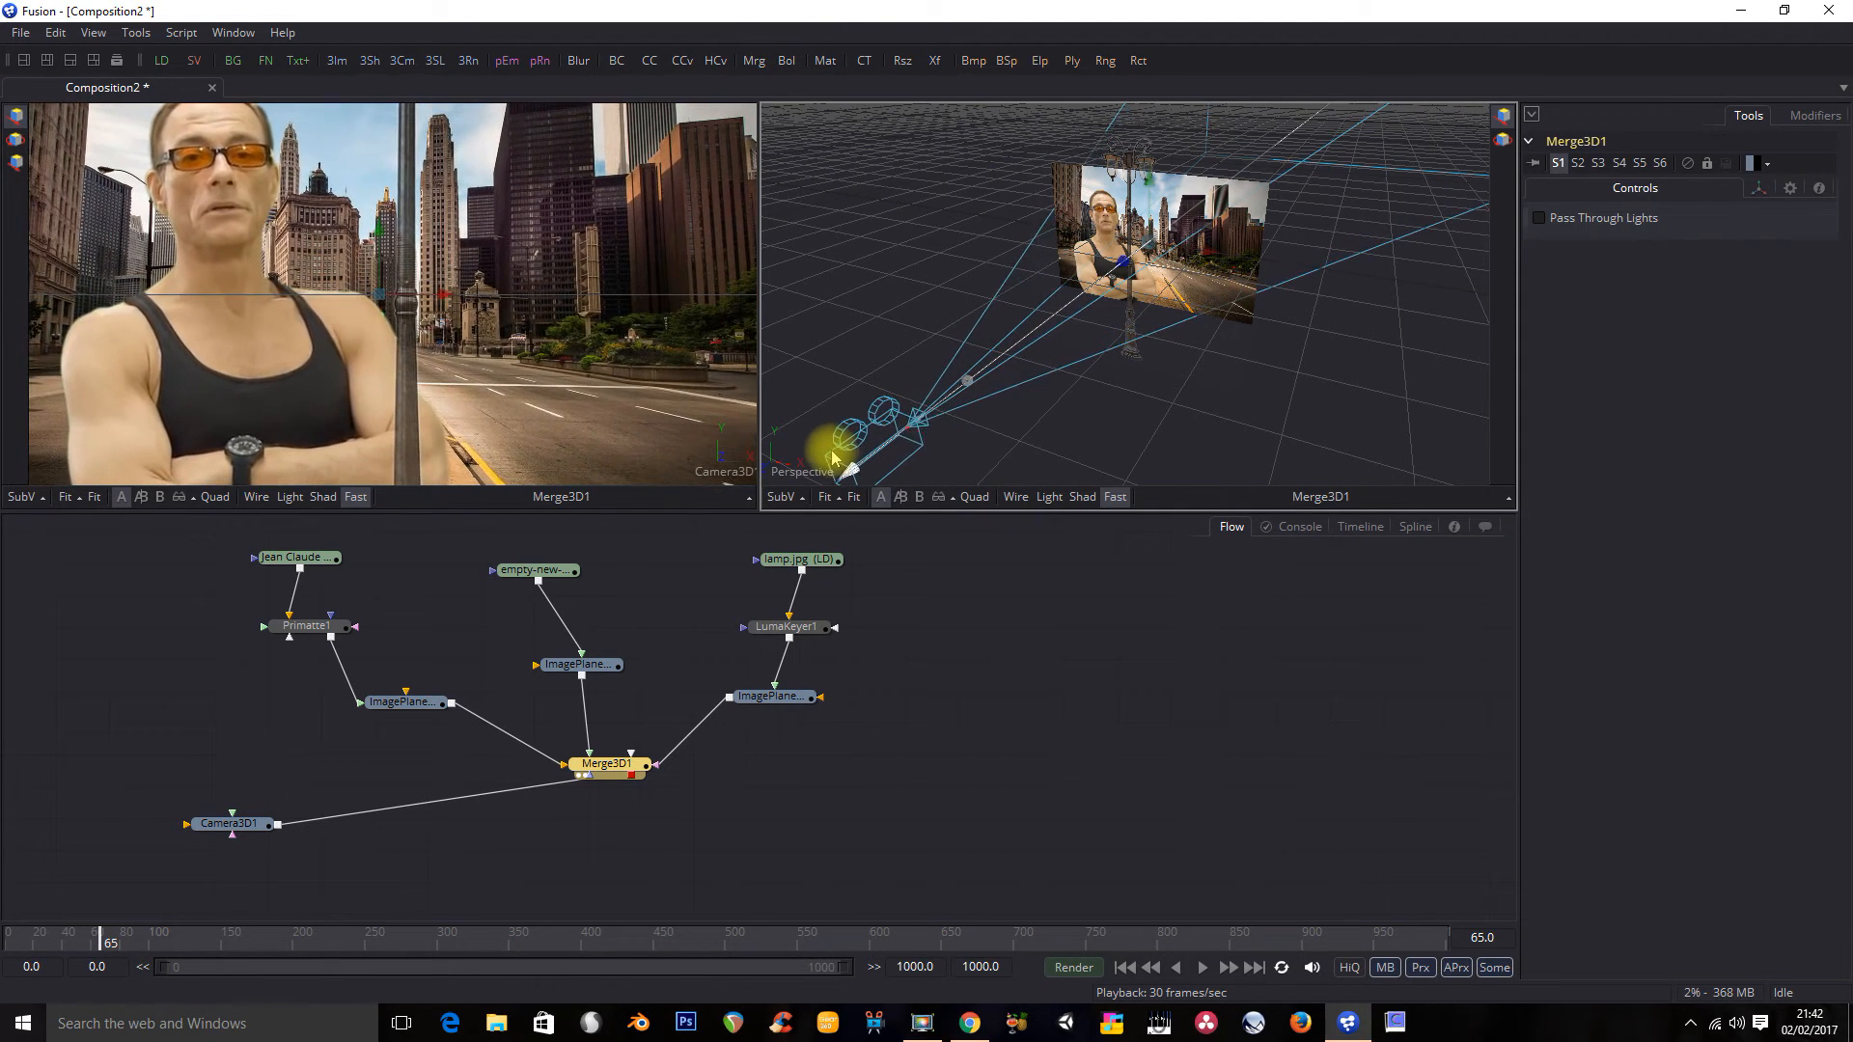
{"action": "left_click", "coordinate": [243, 823]}
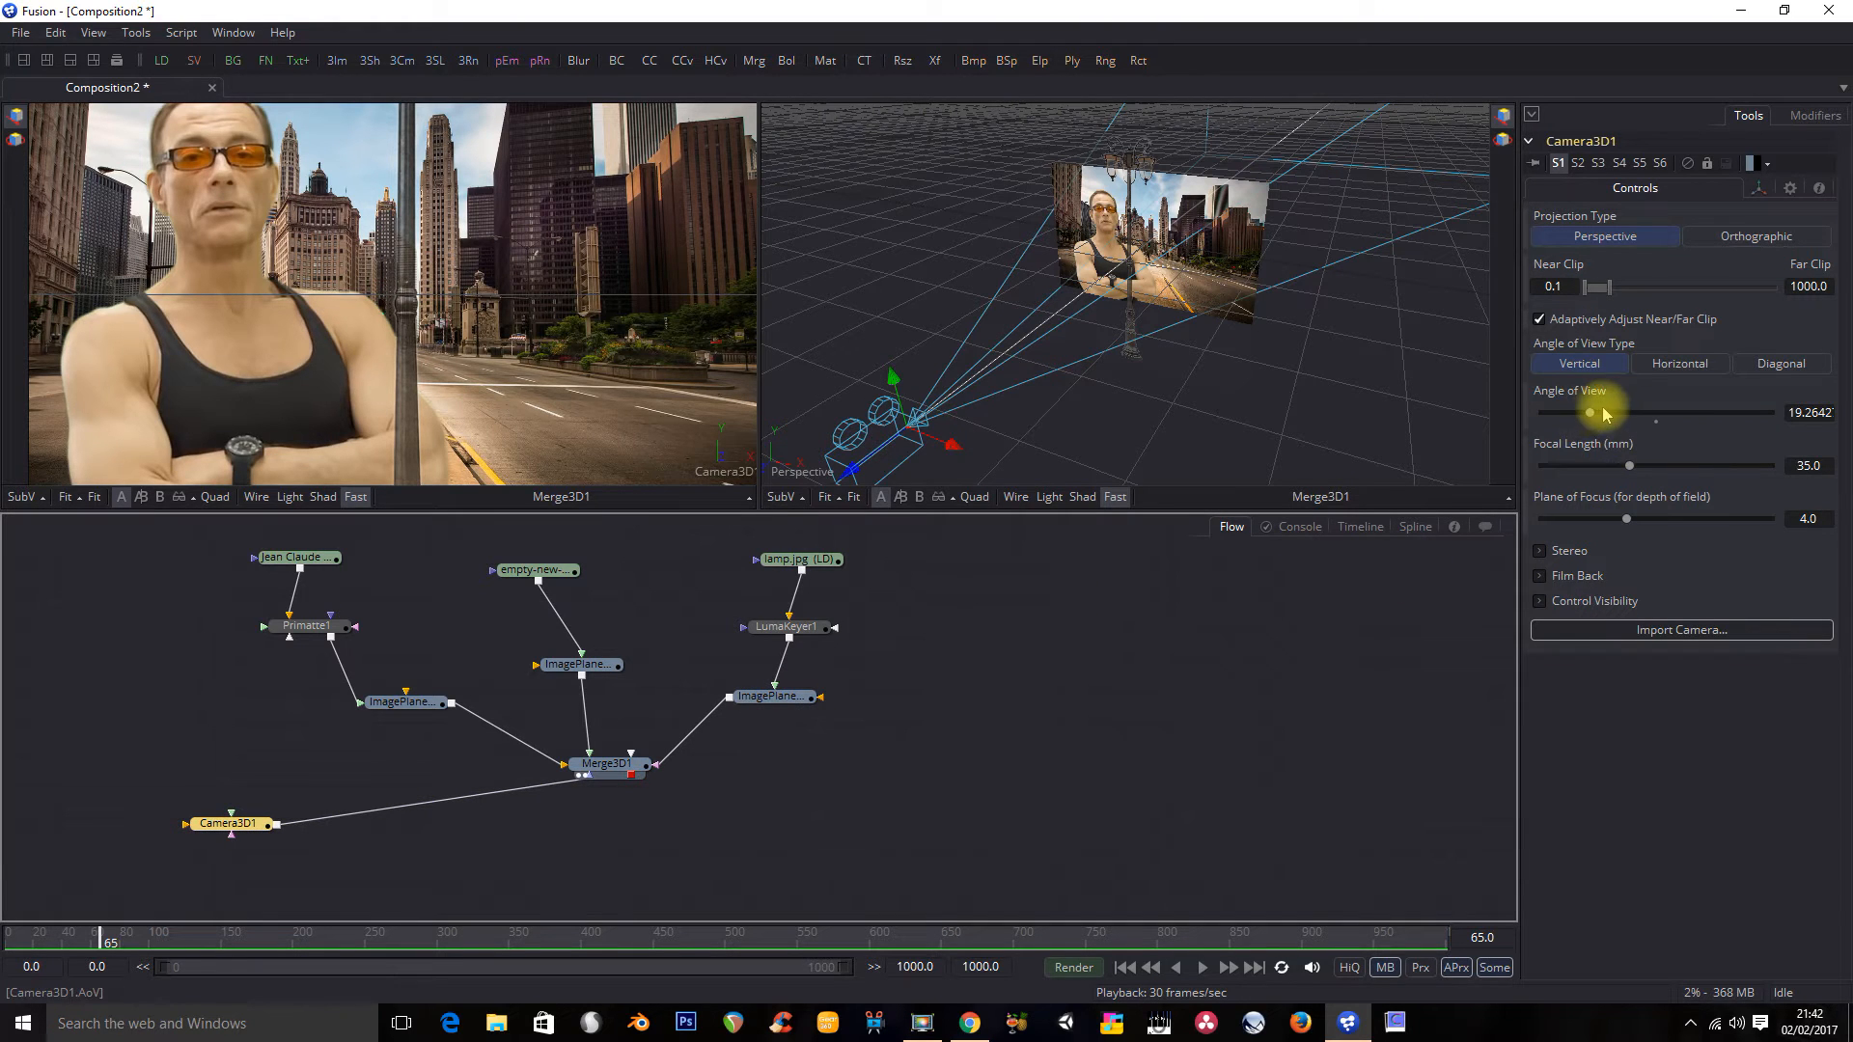
{"action": "left_click_drag", "start_coordinate": [1590, 412], "coordinate": [1627, 418]}
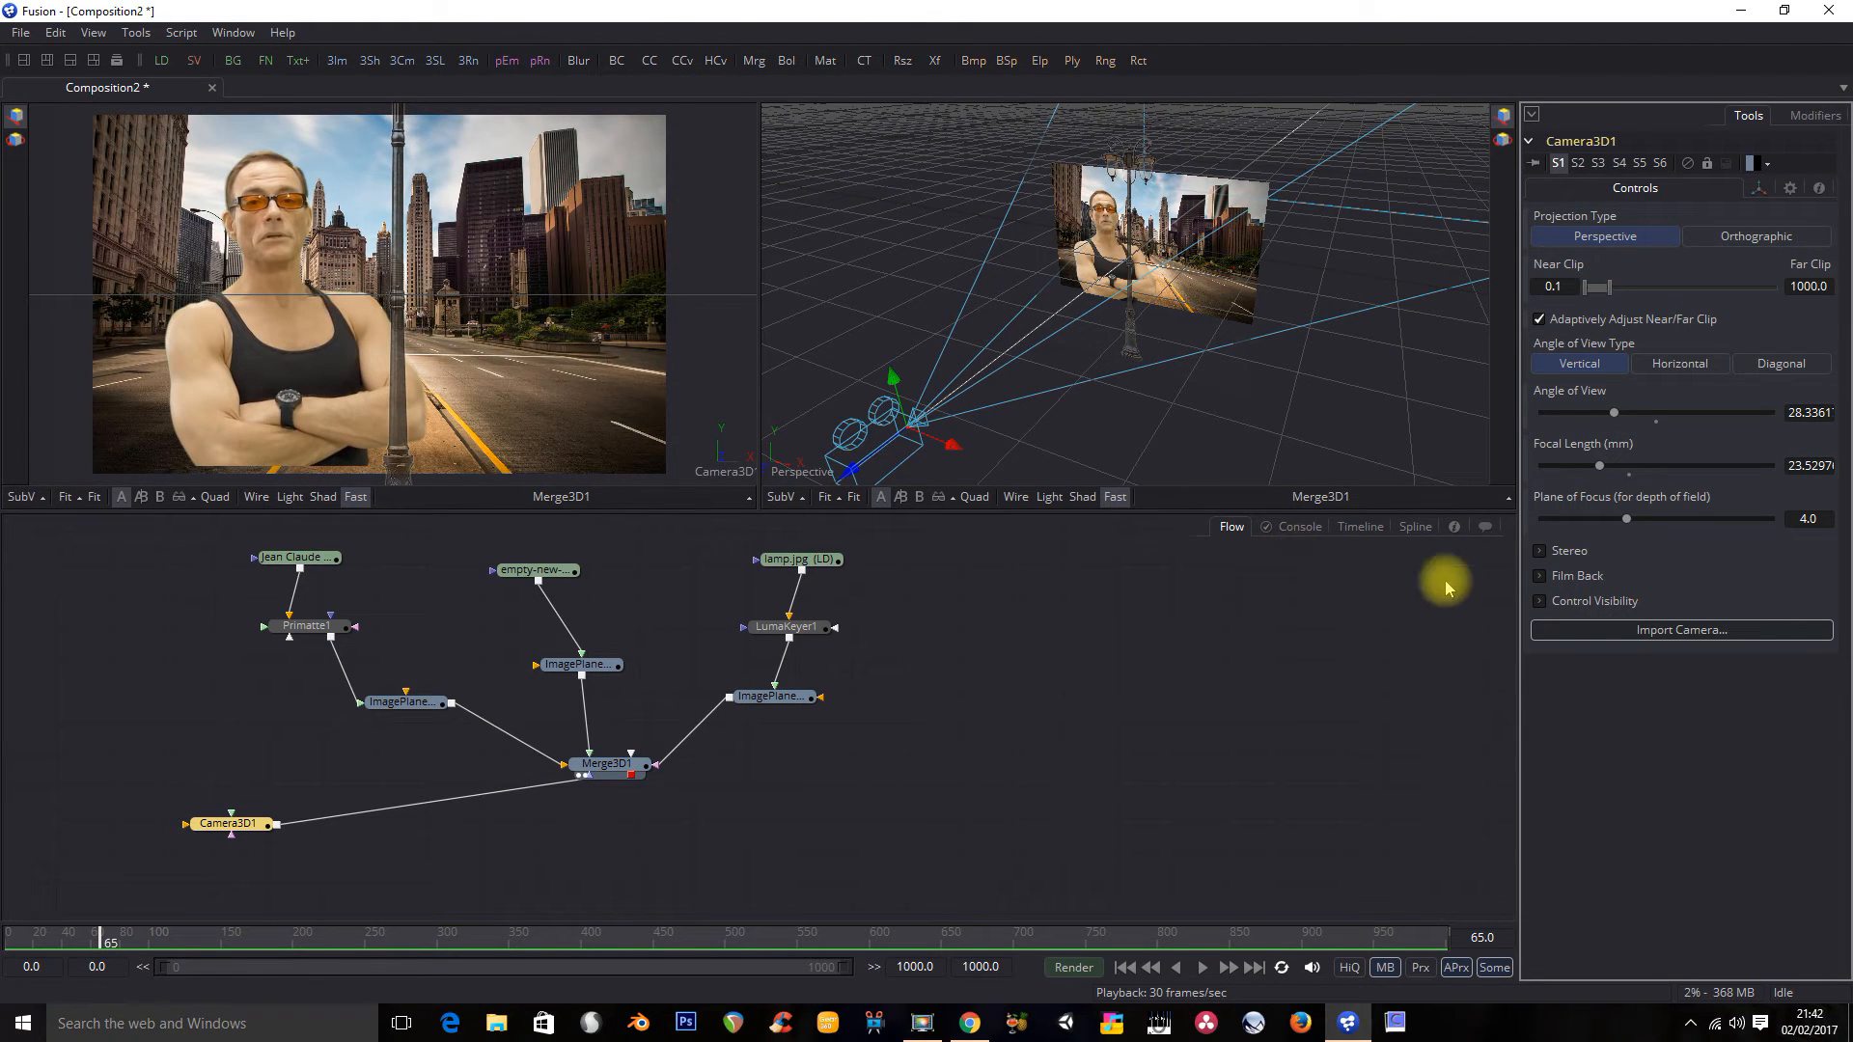
{"action": "left_click_drag", "start_coordinate": [1623, 415], "coordinate": [1599, 415]}
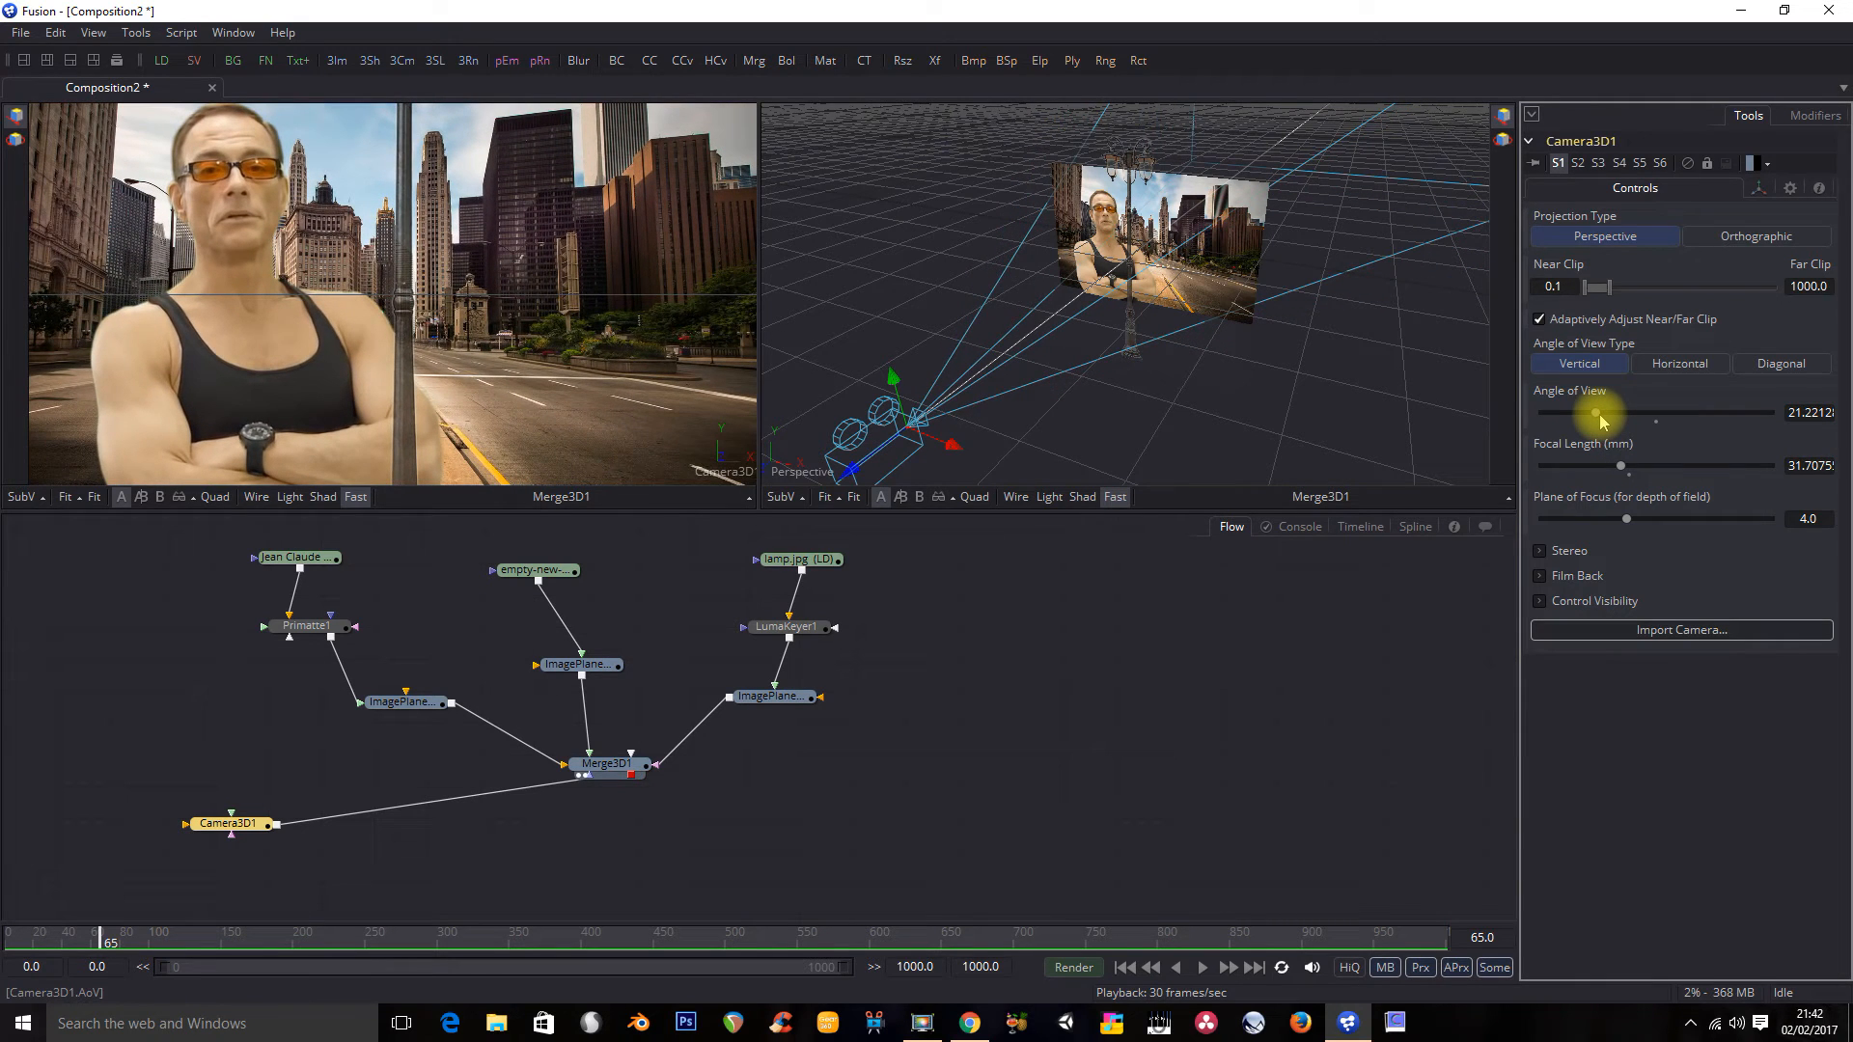
Step: Reposition the man's image plane to X offset about -0.073 and Y offset about -0.026, and scale it to about 0.838
{"action": "left_click", "coordinate": [381, 703]}
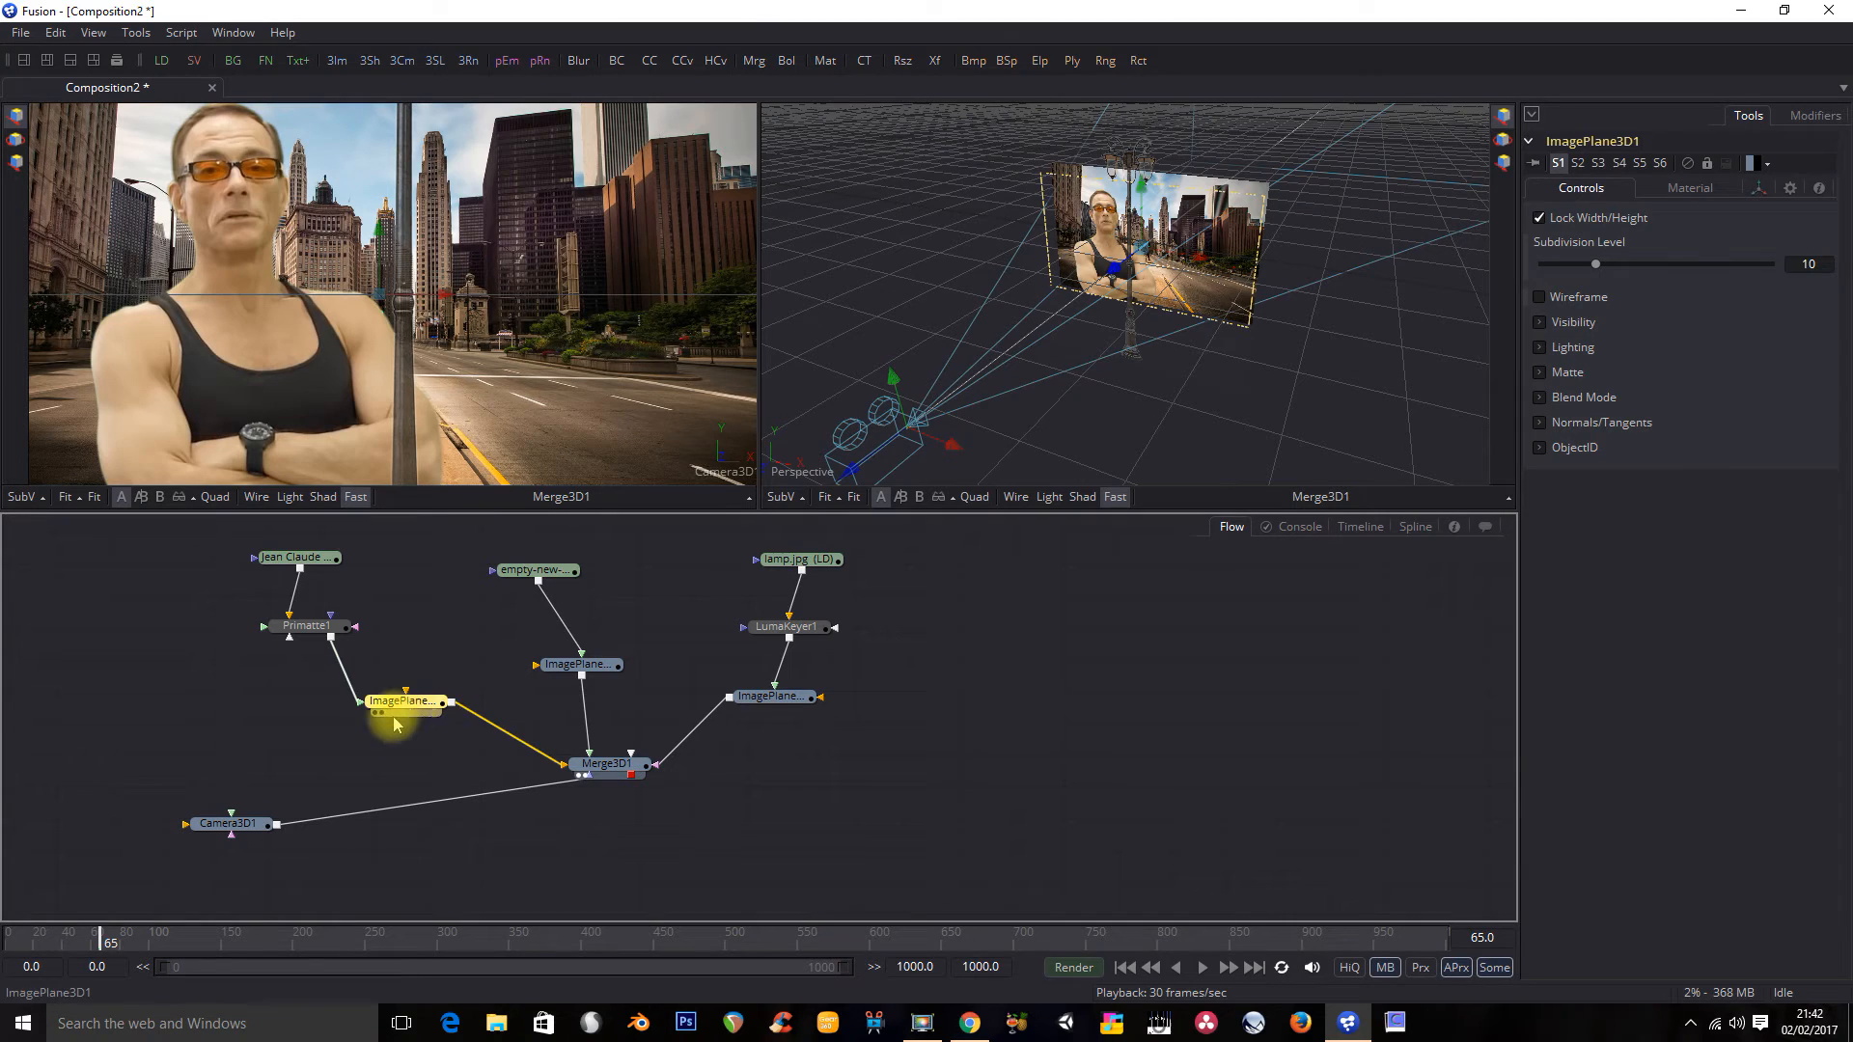
{"action": "left_click", "coordinate": [1143, 193]}
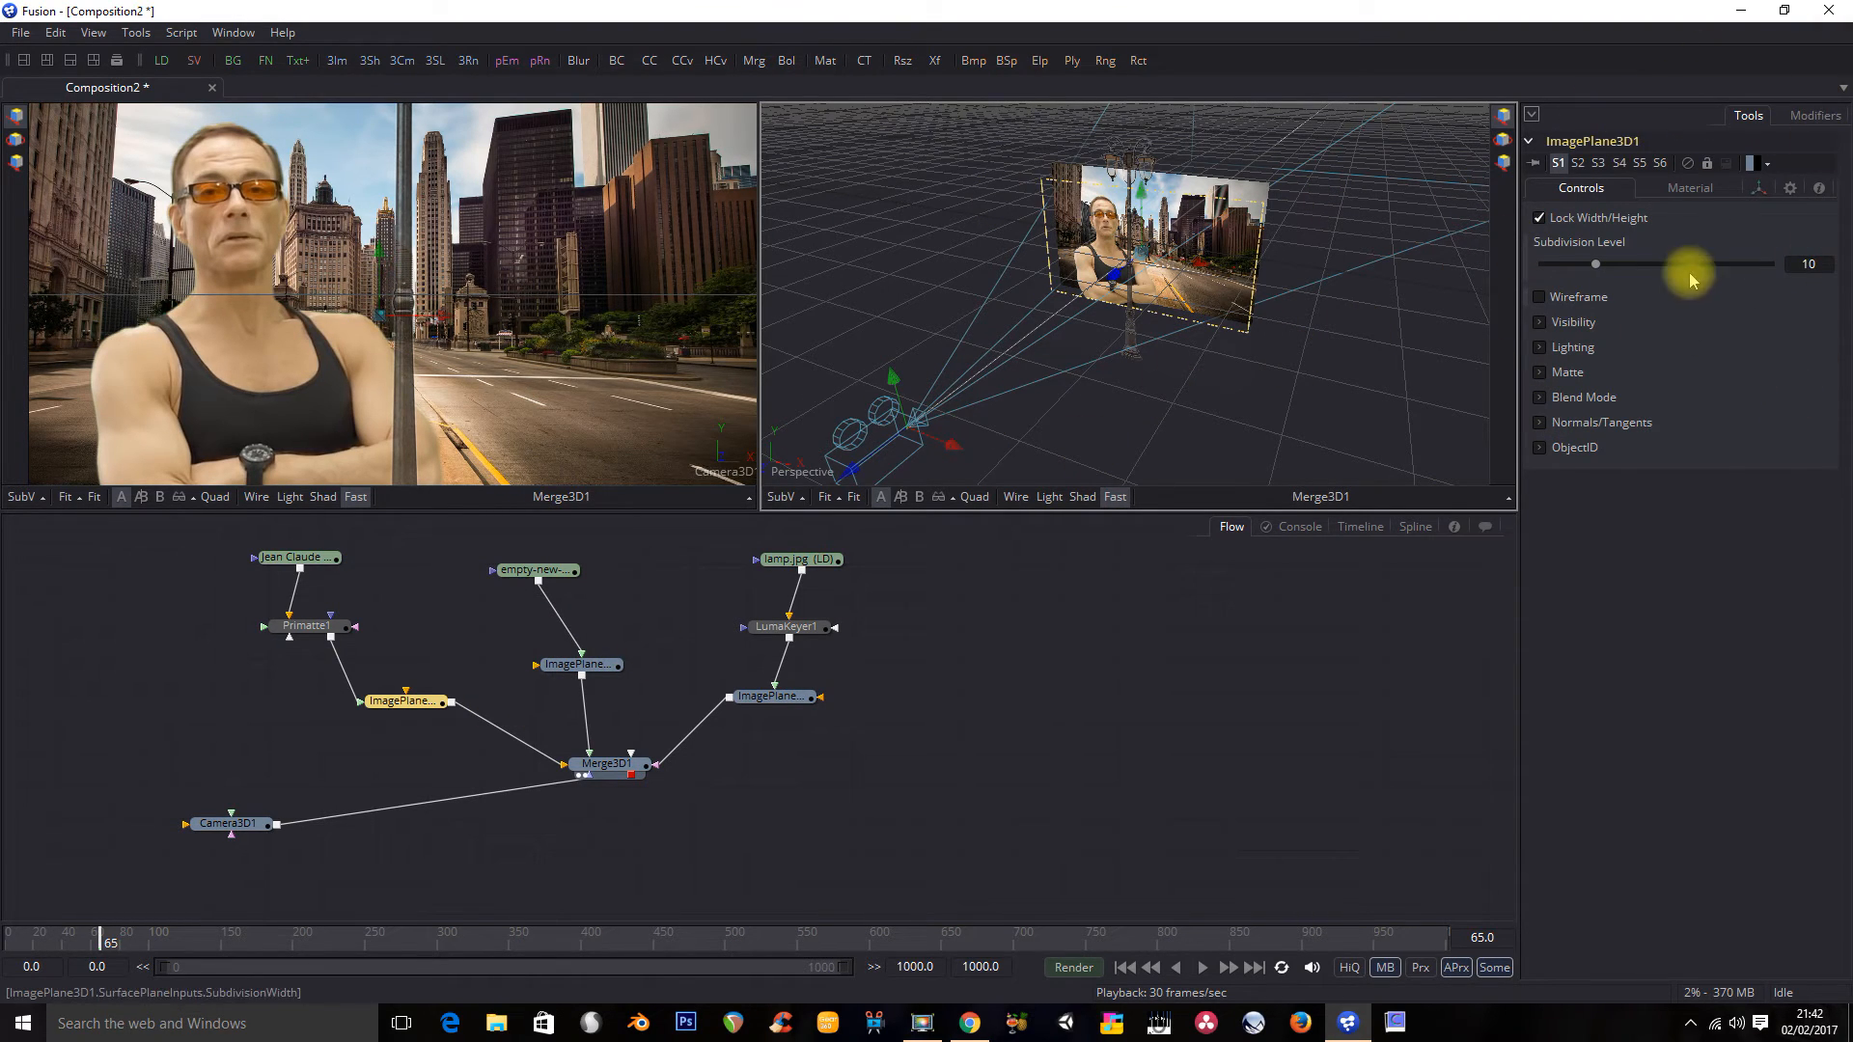
{"action": "left_click", "coordinate": [1760, 191]}
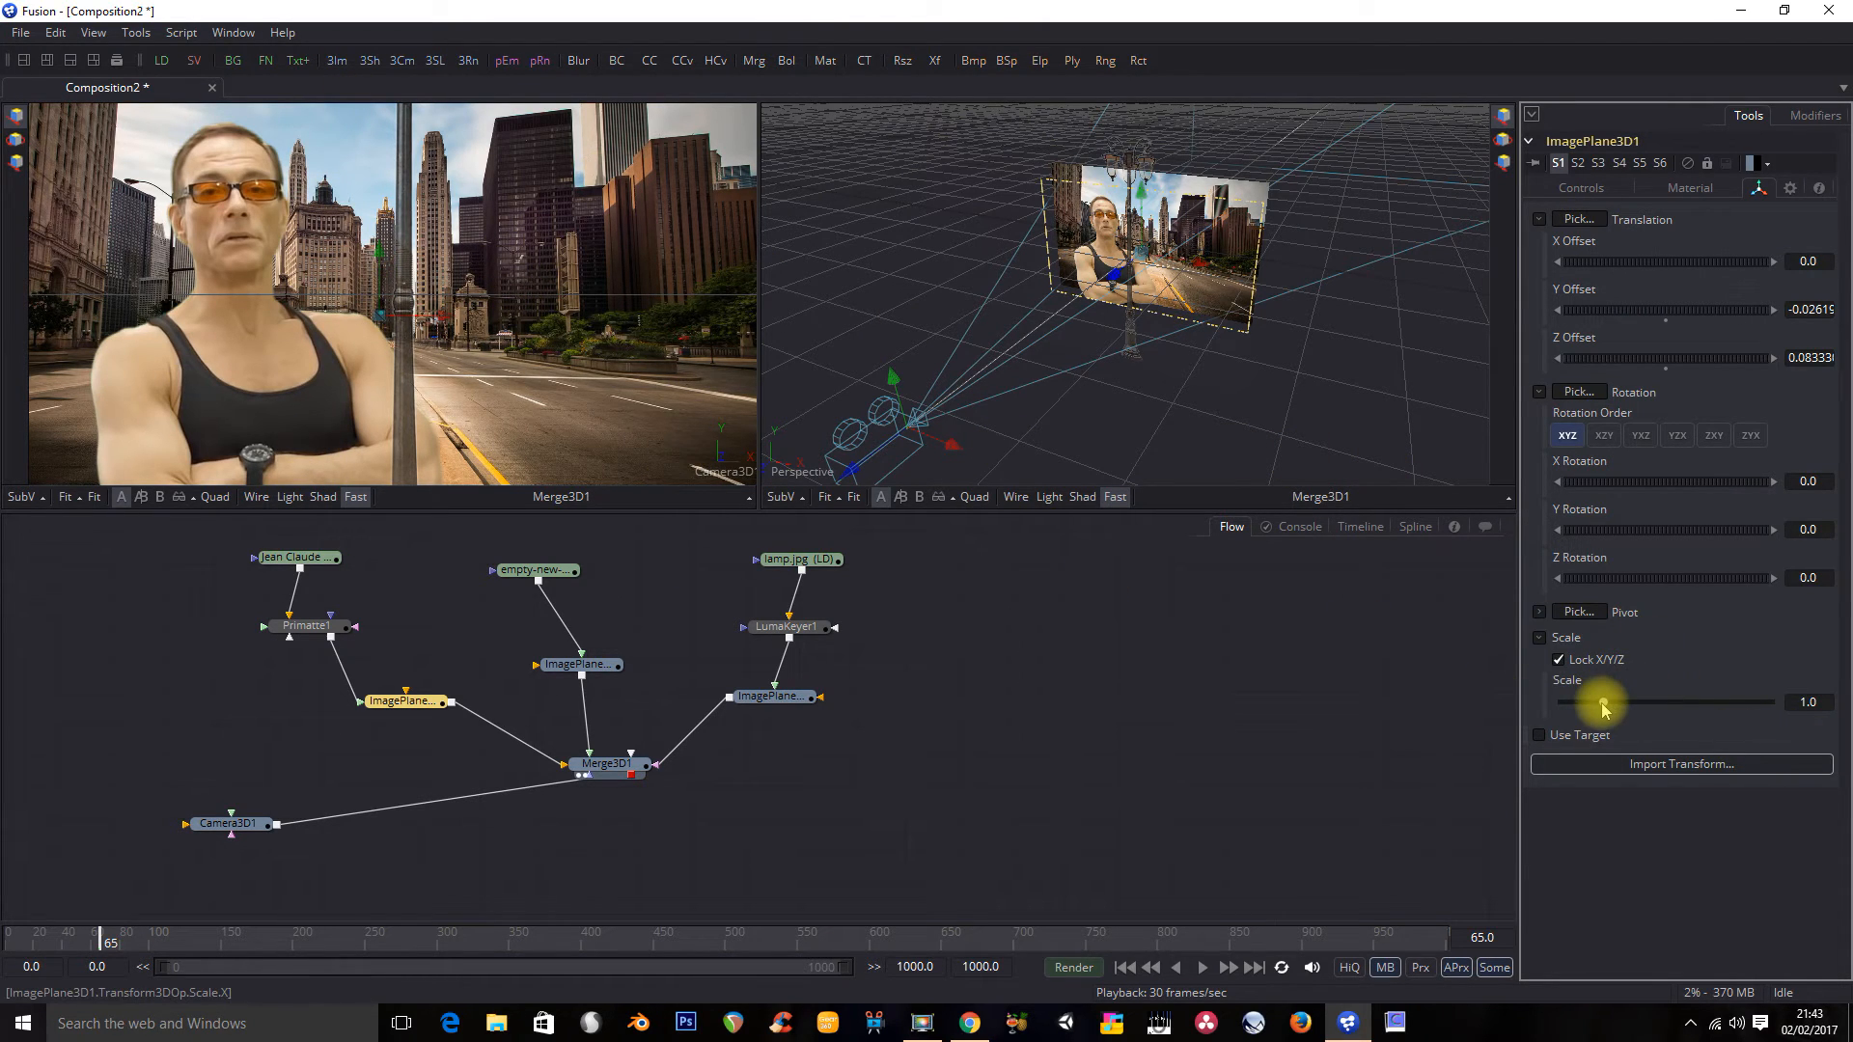
{"action": "left_click_drag", "start_coordinate": [1601, 709], "coordinate": [1599, 710]}
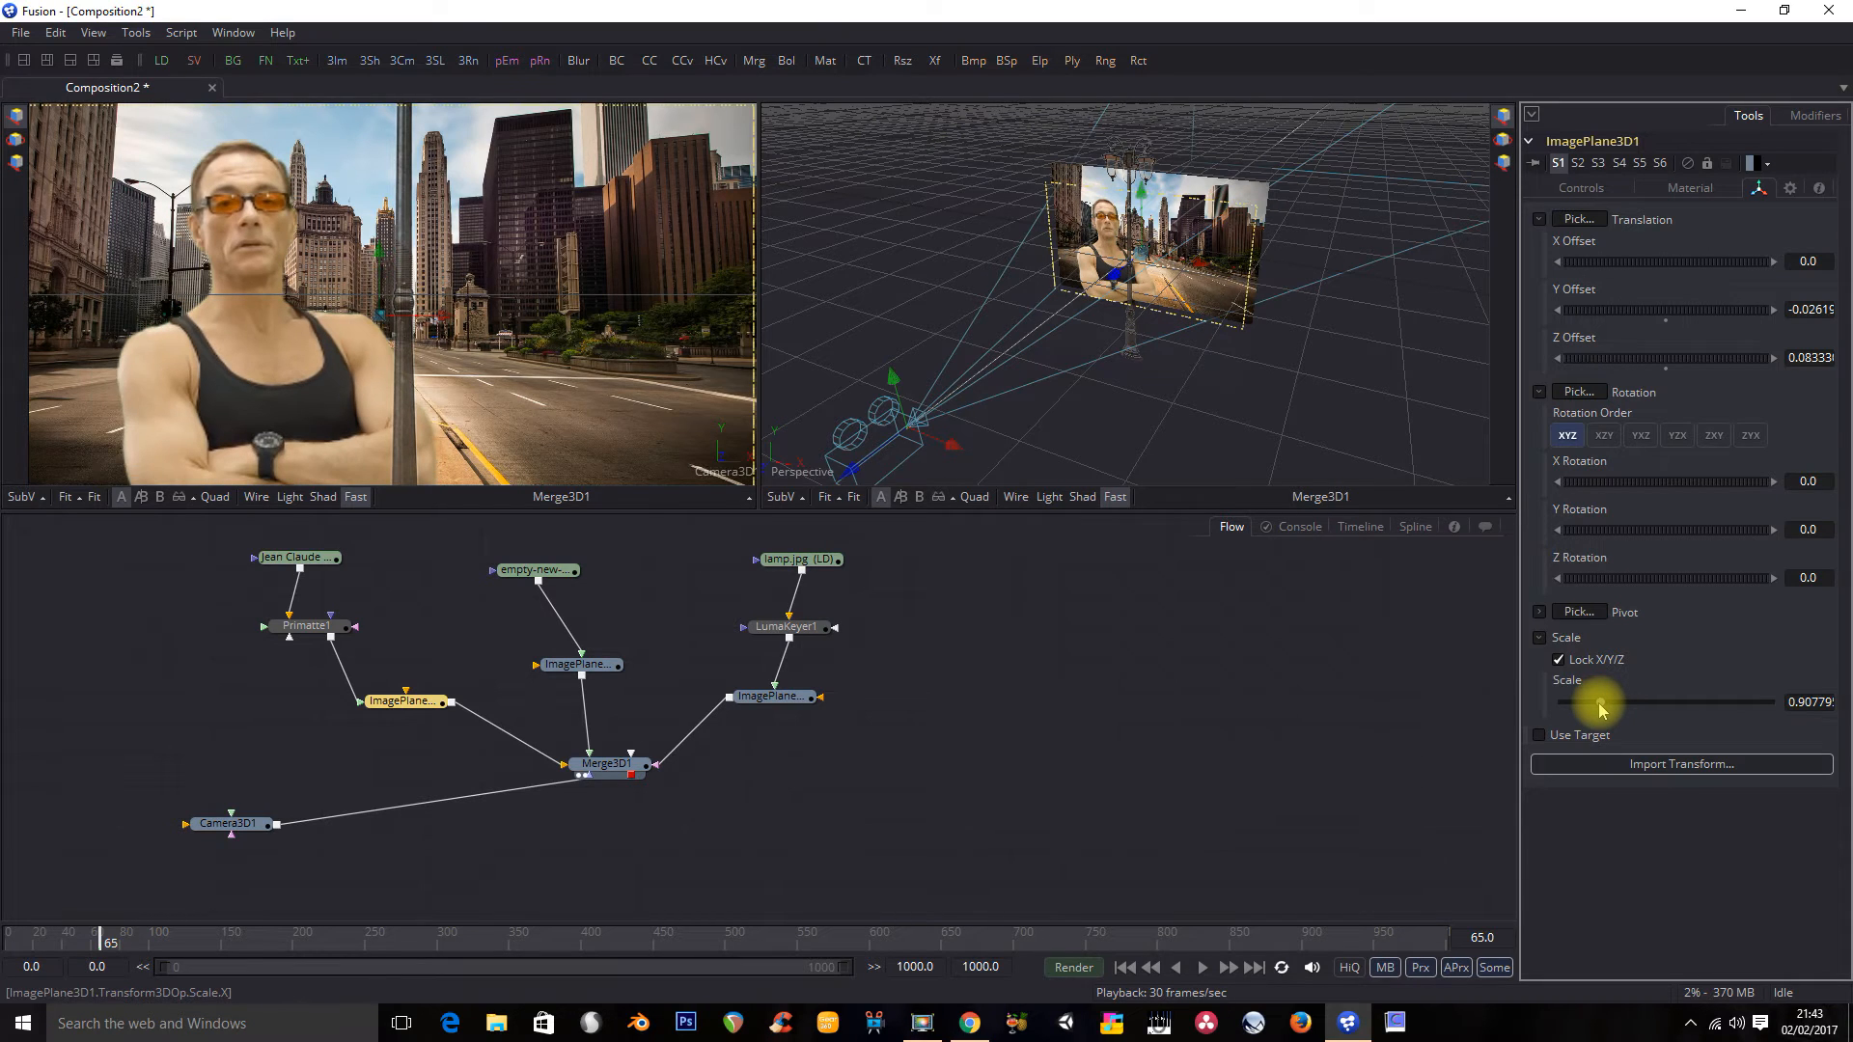
{"action": "left_click_drag", "start_coordinate": [1601, 709], "coordinate": [1597, 709]}
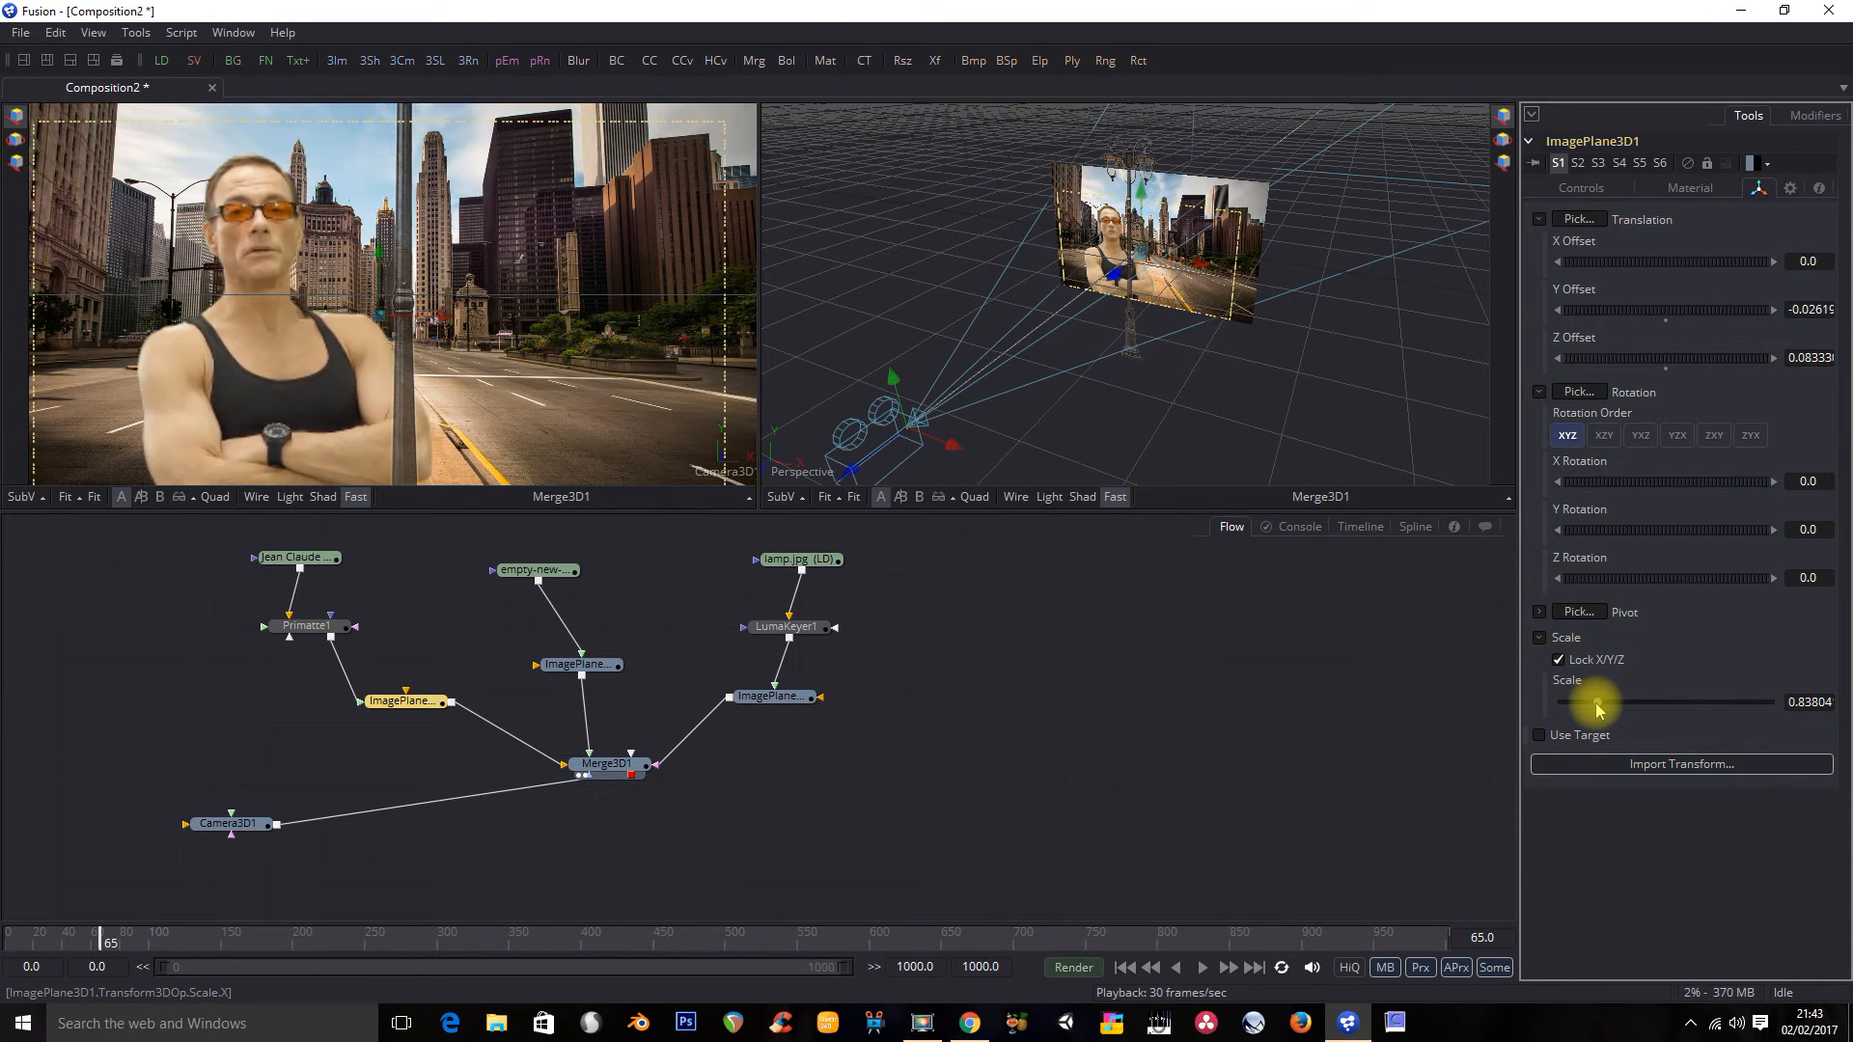
{"action": "left_click_drag", "start_coordinate": [1199, 269], "coordinate": [1129, 256]}
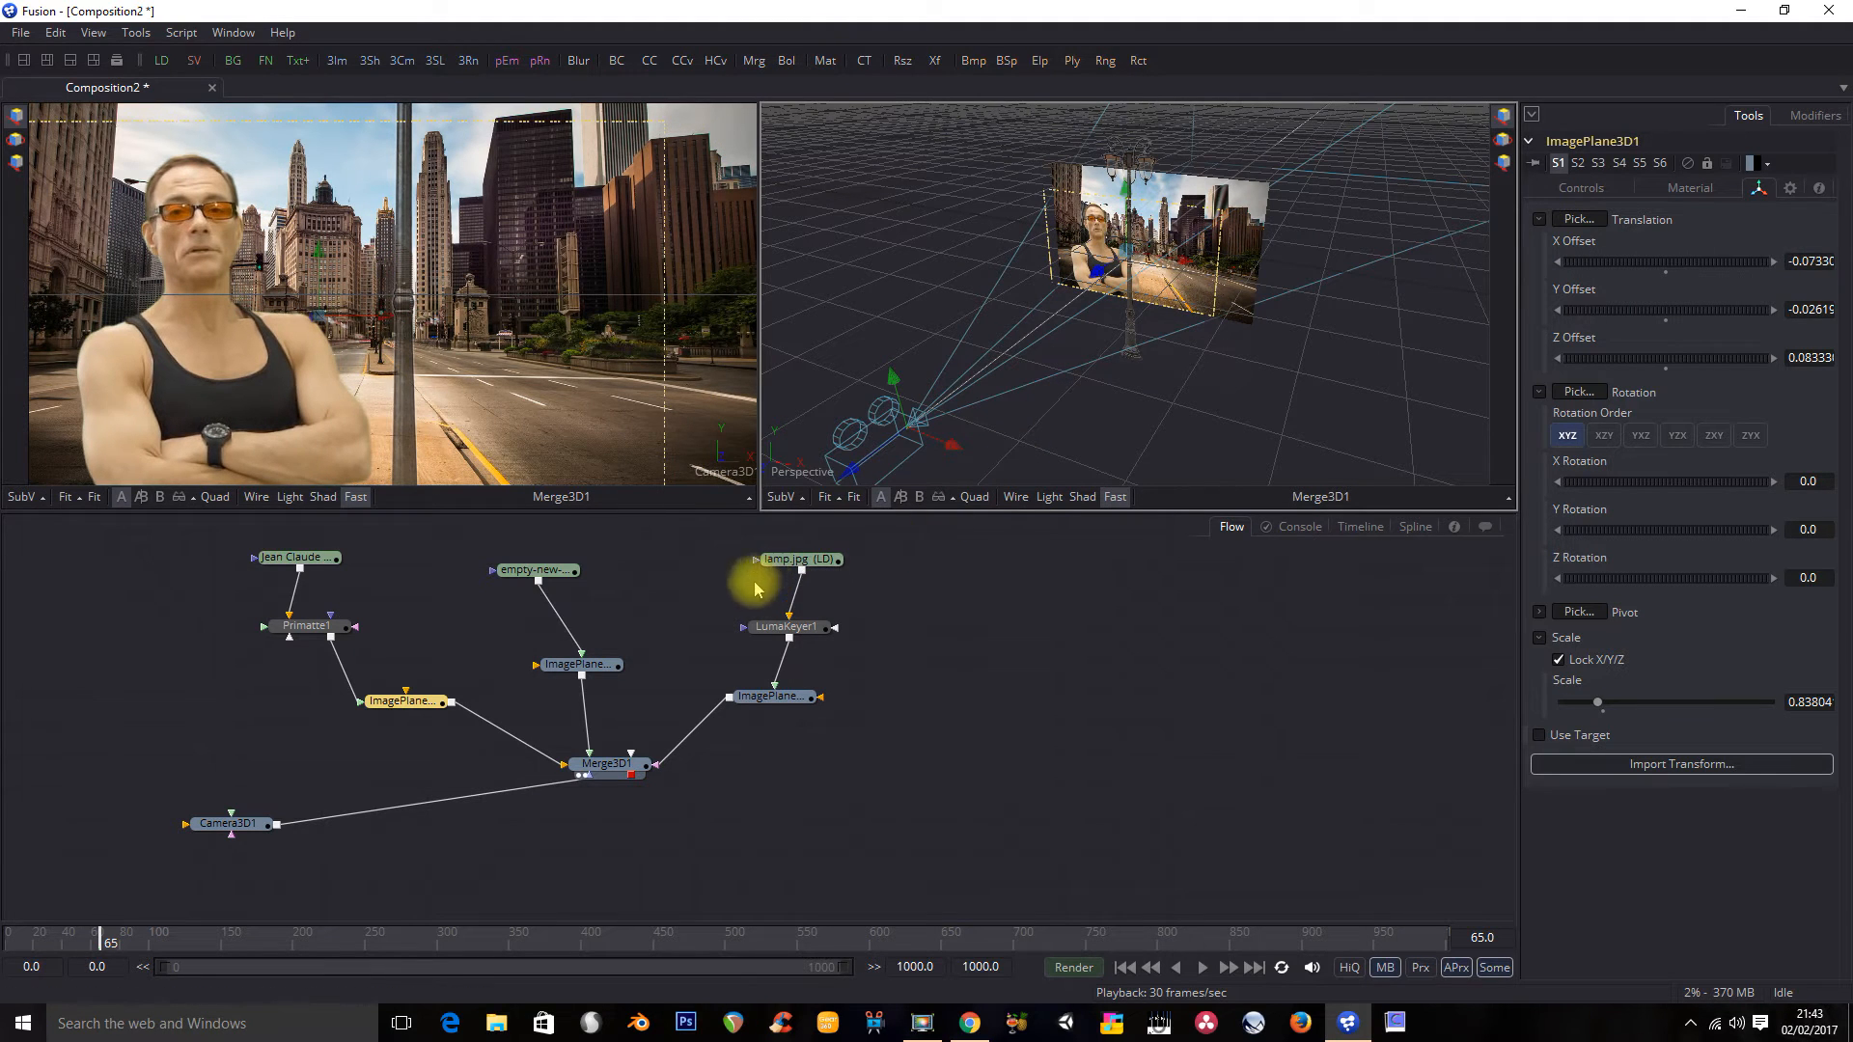
Step: Shift the lamp post's image plane toward the camera and set its luma key's matte contrast to about -0.174
{"action": "left_click", "coordinate": [778, 698]}
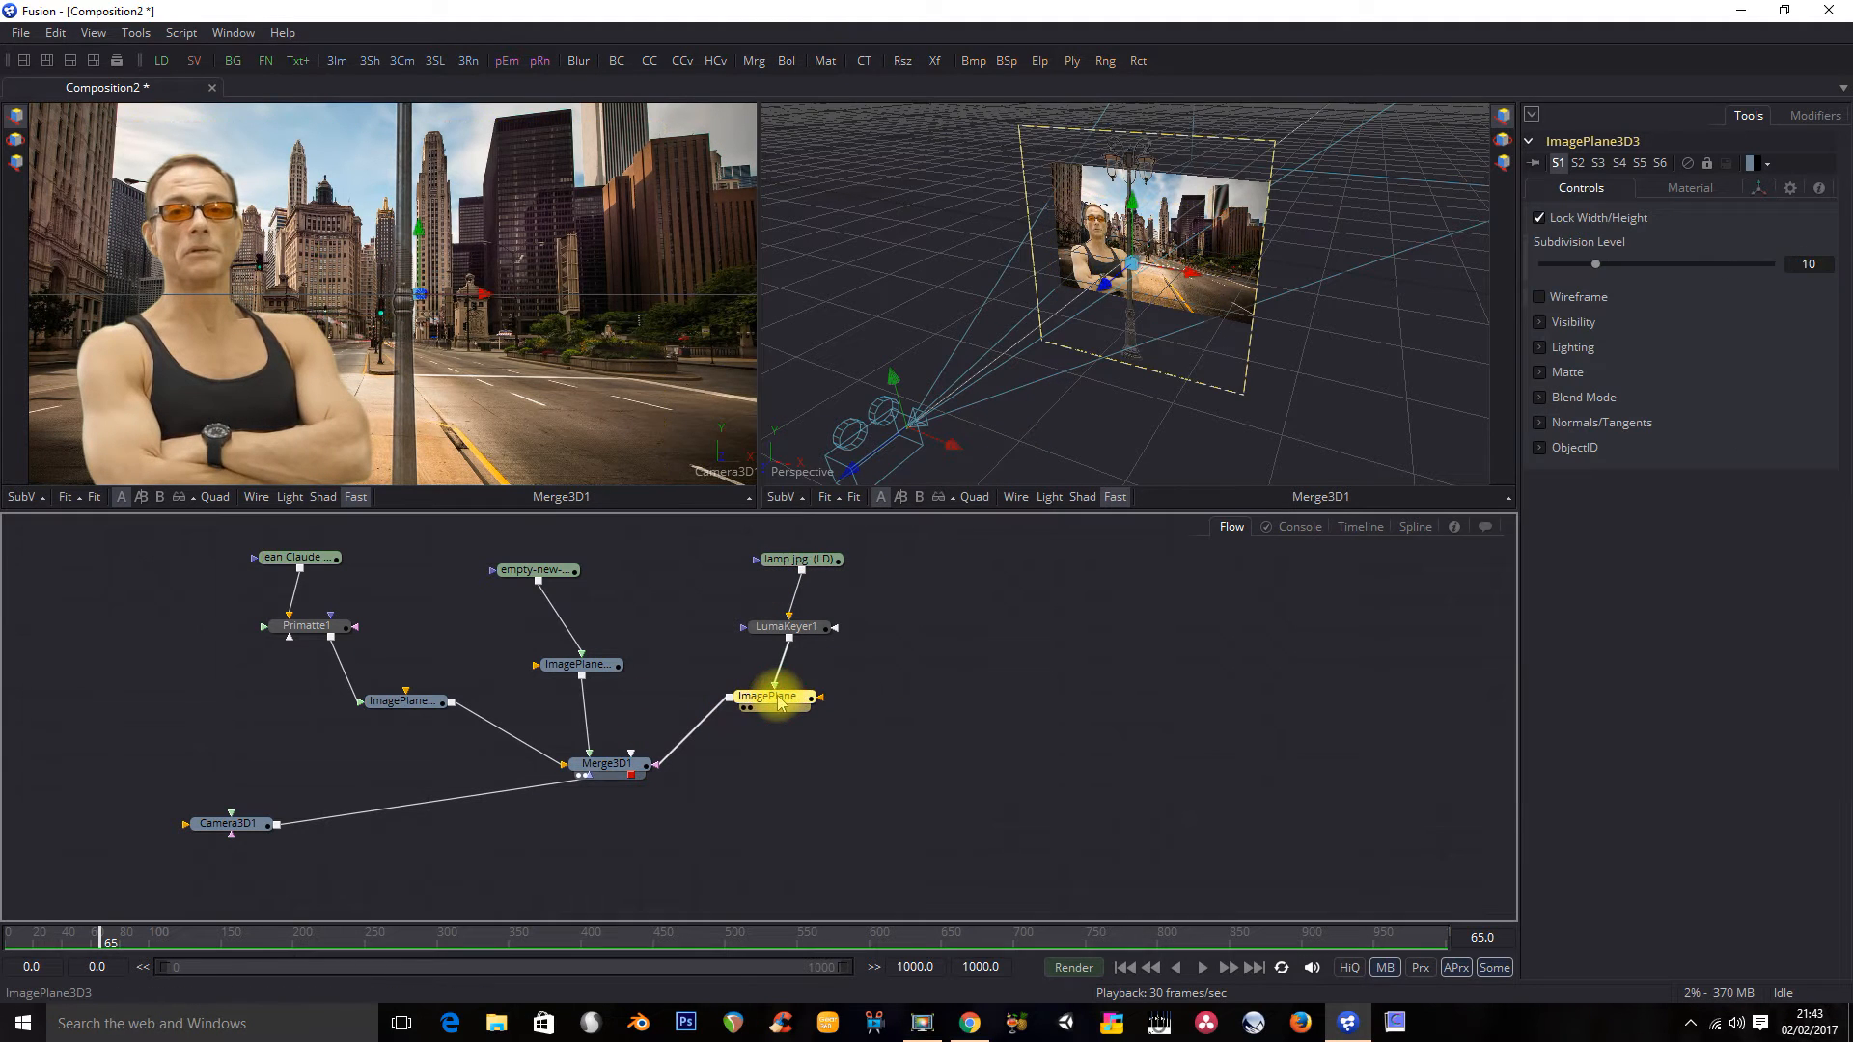
{"action": "mouse_move", "coordinate": [1195, 278]}
{"action": "left_mouse_down"}
{"action": "mouse_move", "coordinate": [1123, 274]}
{"action": "mouse_move", "coordinate": [1241, 269]}
{"action": "mouse_move", "coordinate": [1172, 274]}
{"action": "mouse_move", "coordinate": [1195, 286]}
{"action": "left_mouse_up"}
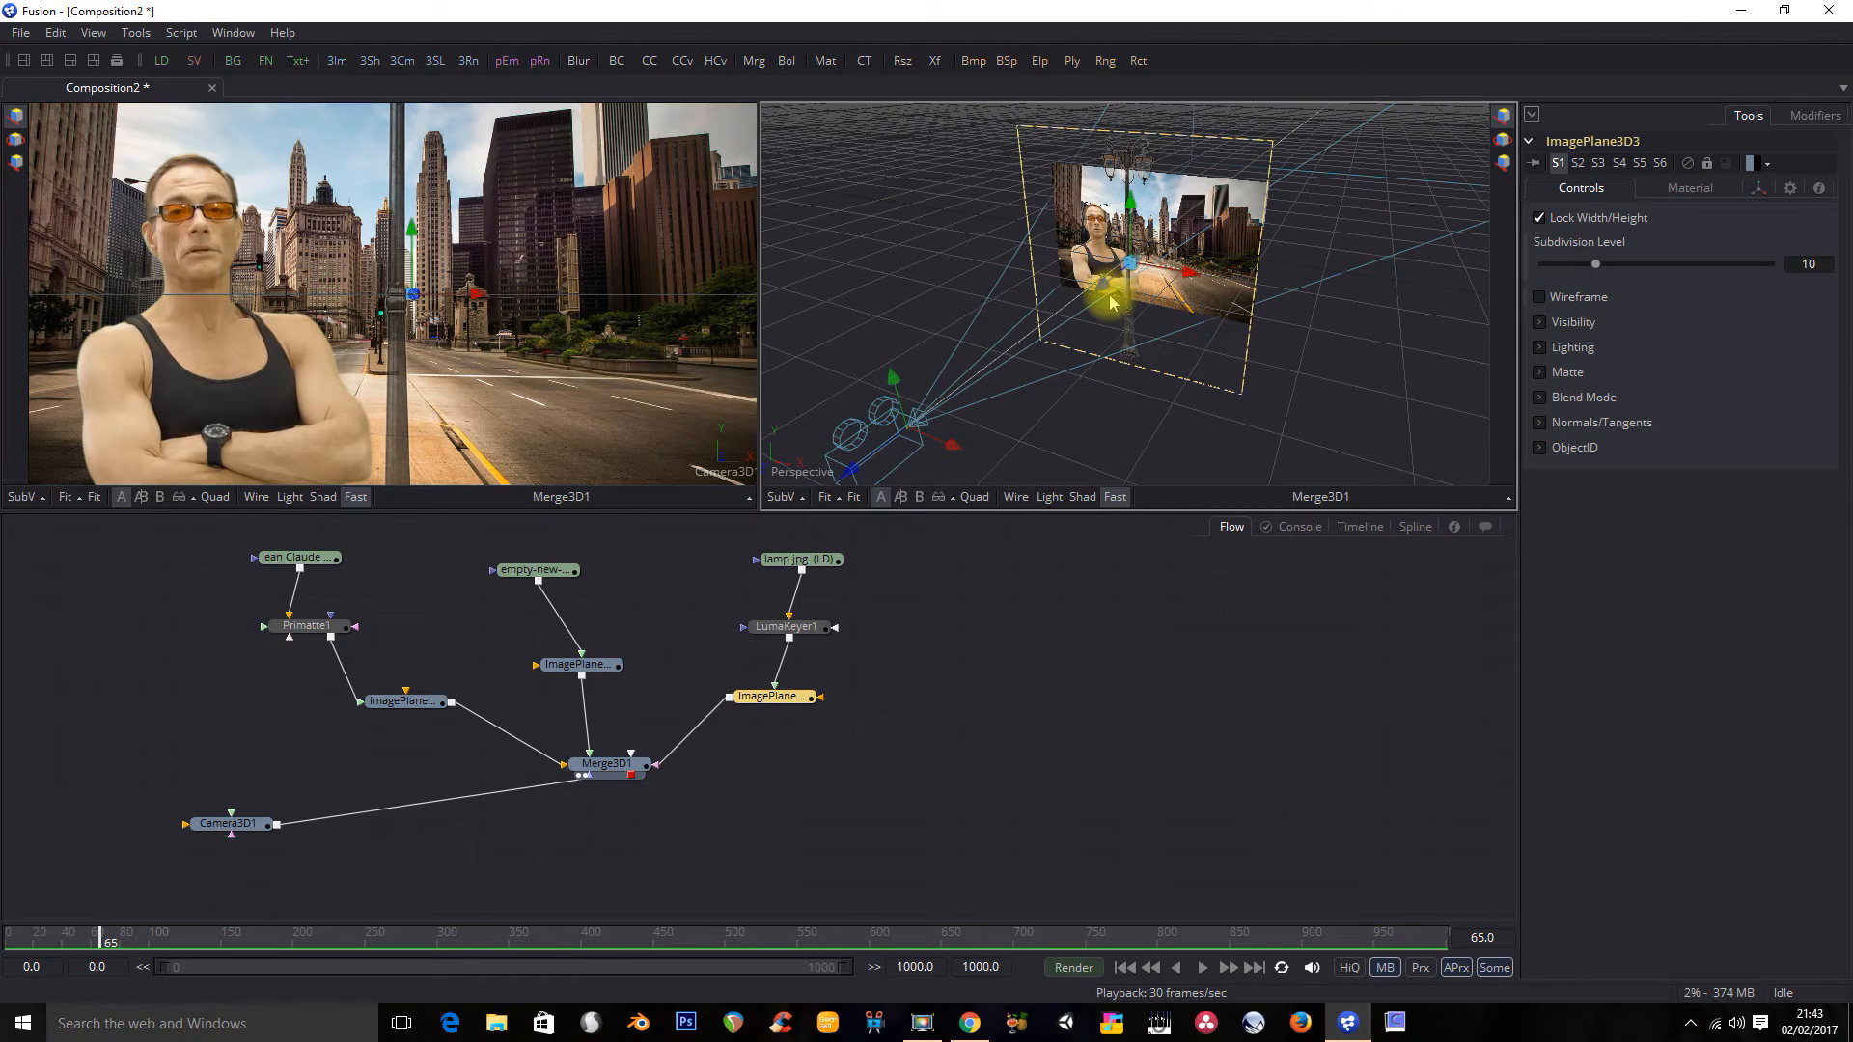
{"action": "mouse_move", "coordinate": [1084, 298]}
{"action": "left_mouse_down"}
{"action": "mouse_move", "coordinate": [1096, 318]}
{"action": "mouse_move", "coordinate": [1046, 290]}
{"action": "mouse_move", "coordinate": [1072, 301]}
{"action": "mouse_move", "coordinate": [1084, 273]}
{"action": "left_mouse_up"}
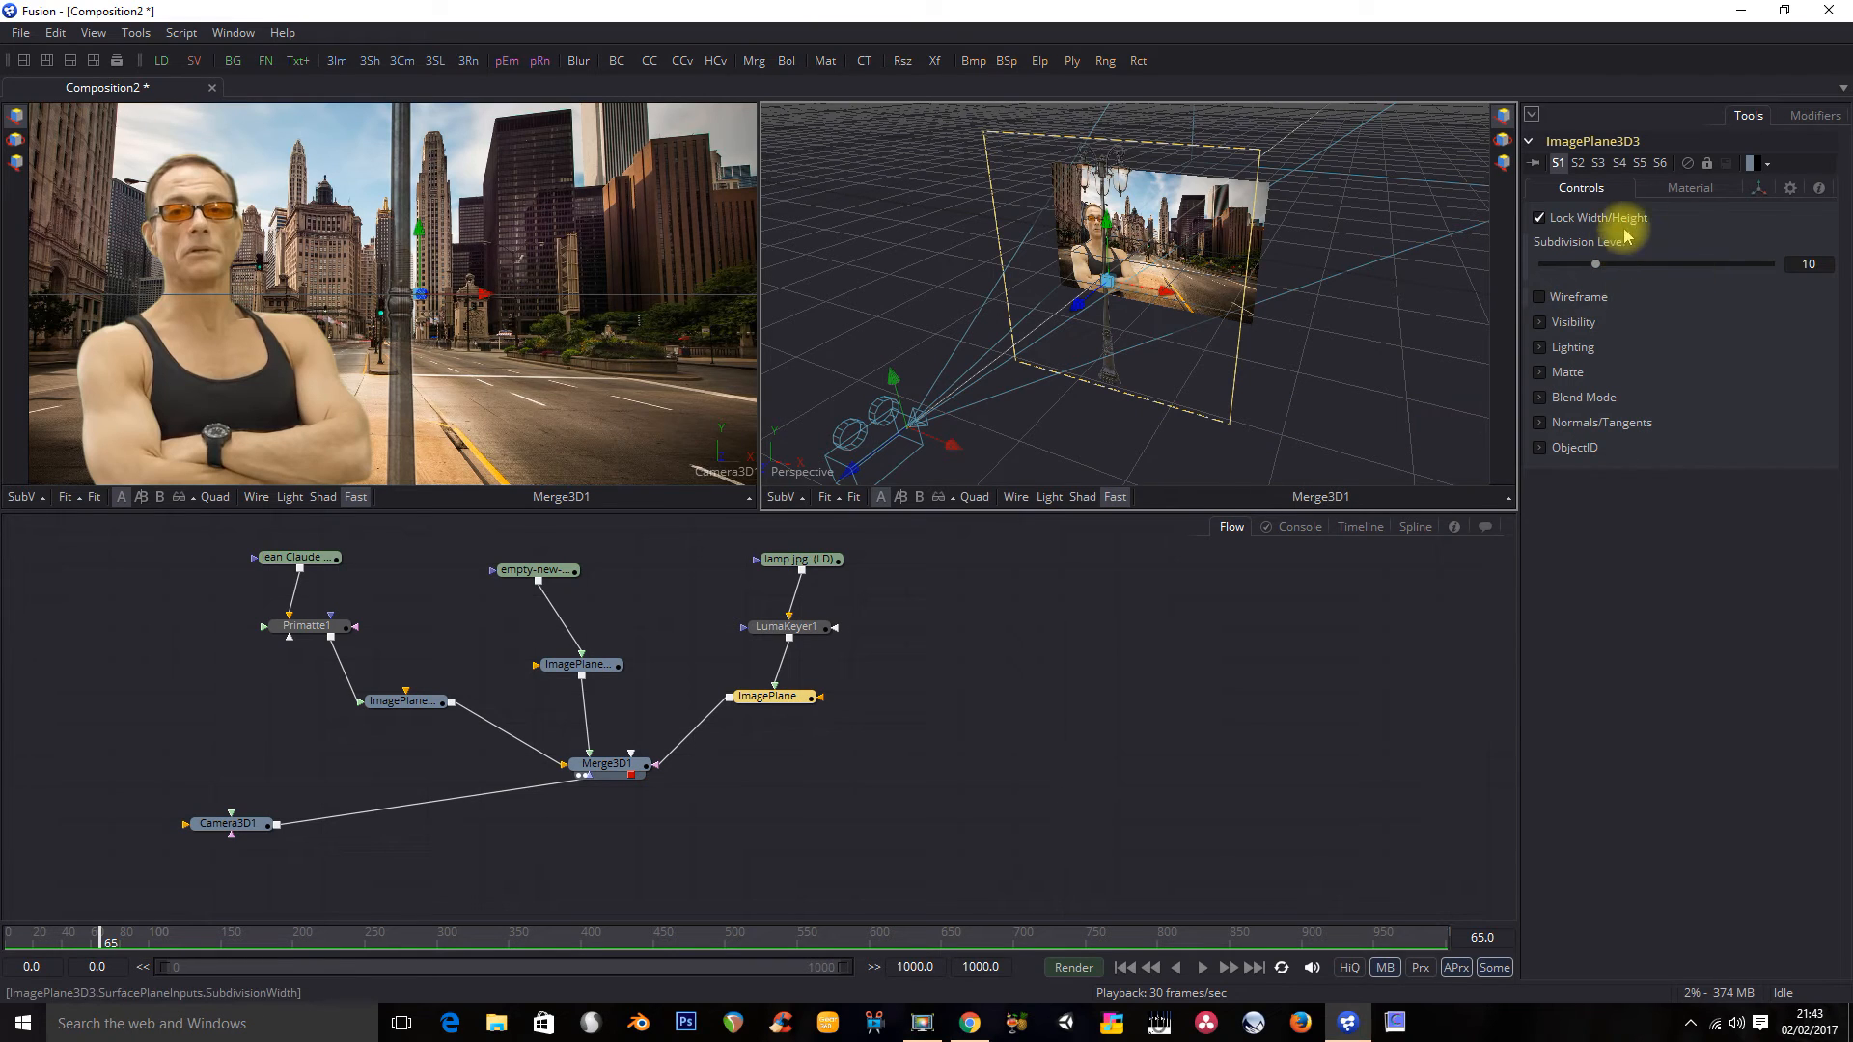
{"action": "left_click", "coordinate": [786, 627]}
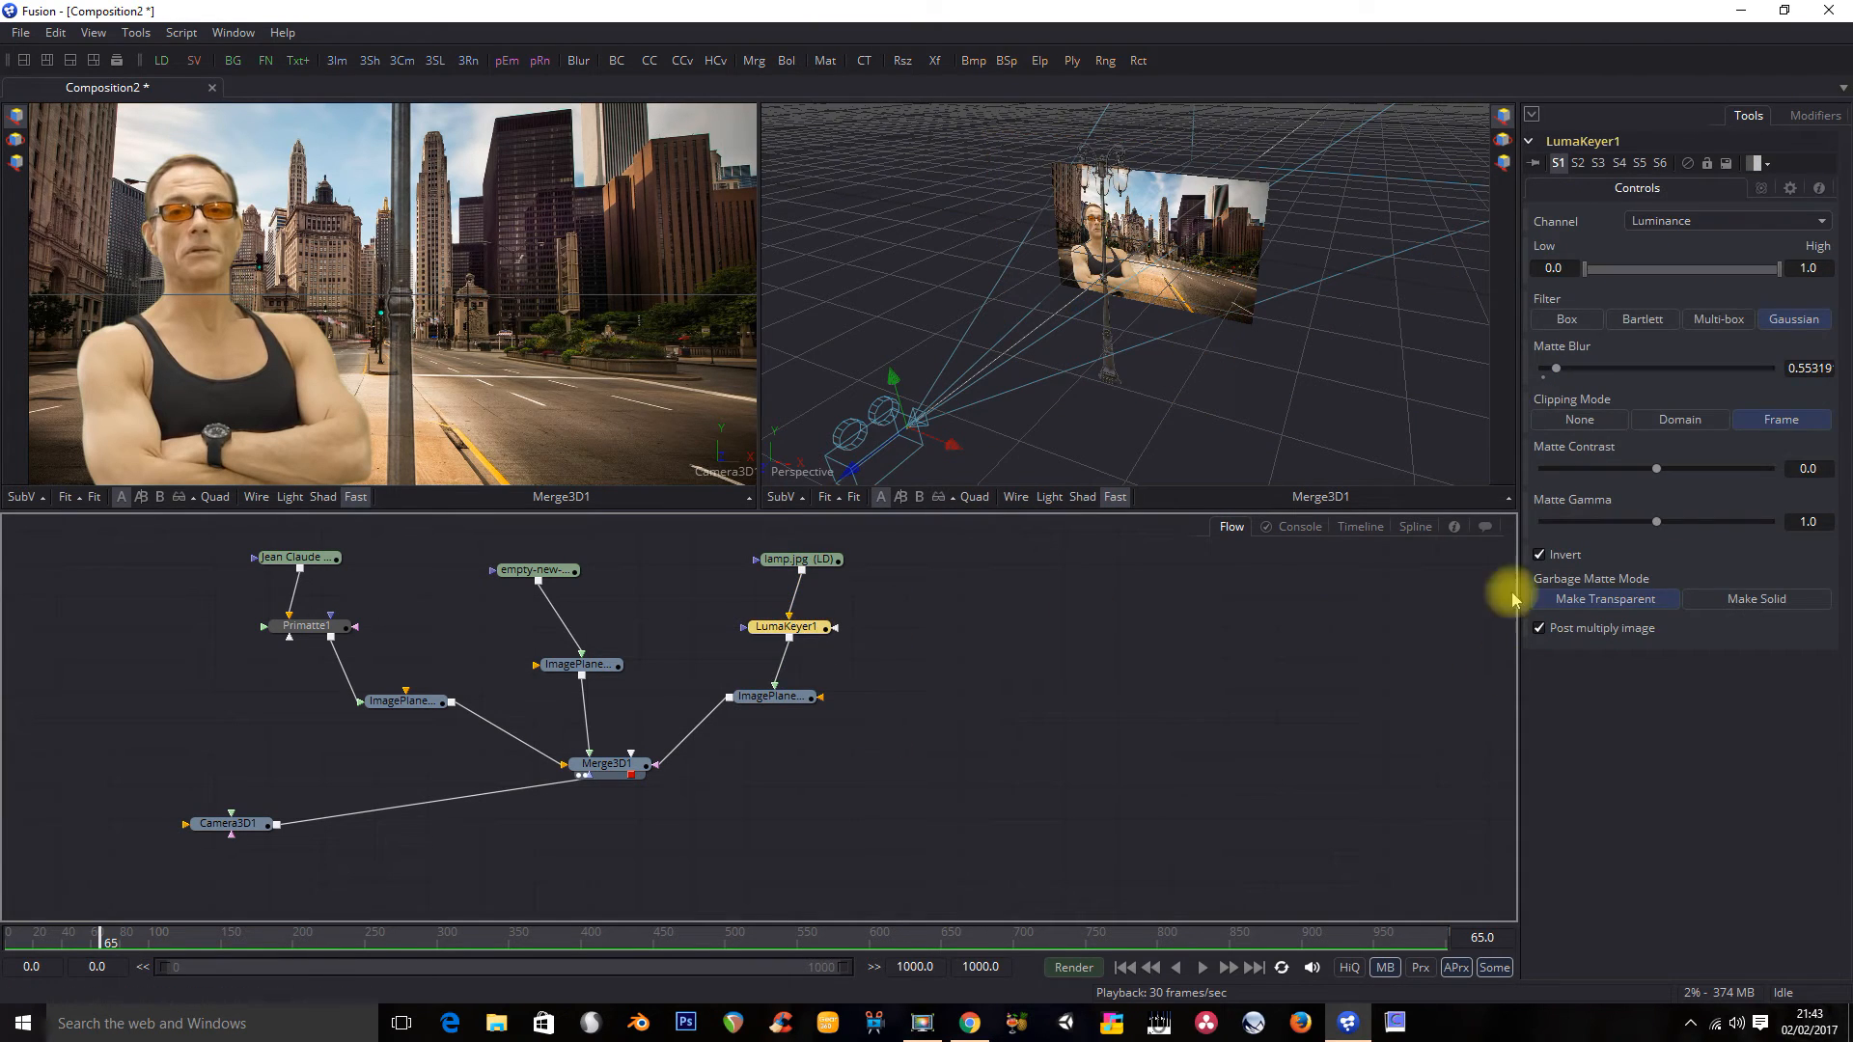
{"action": "left_click_drag", "start_coordinate": [1657, 470], "coordinate": [1645, 473]}
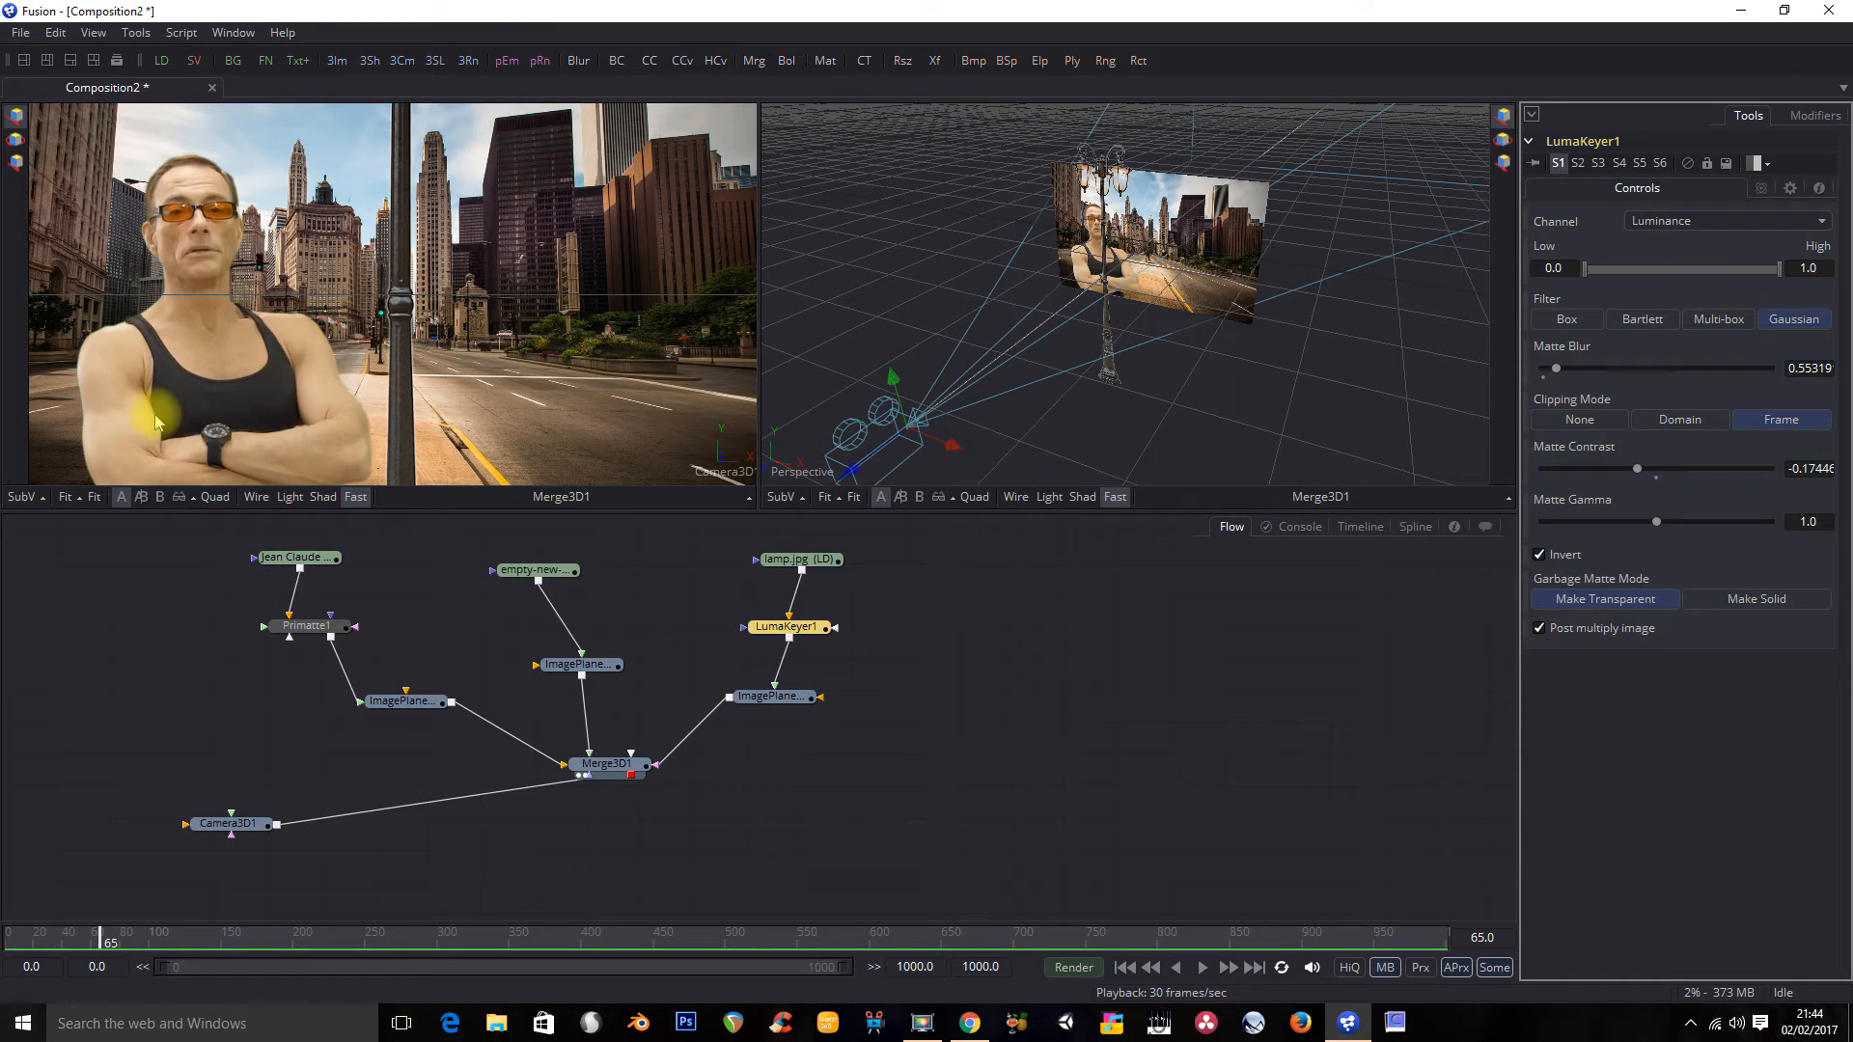
Step: Start animating Camera3D1's Z Offset at frame 62
{"action": "left_click_drag", "start_coordinate": [206, 827], "coordinate": [355, 817]}
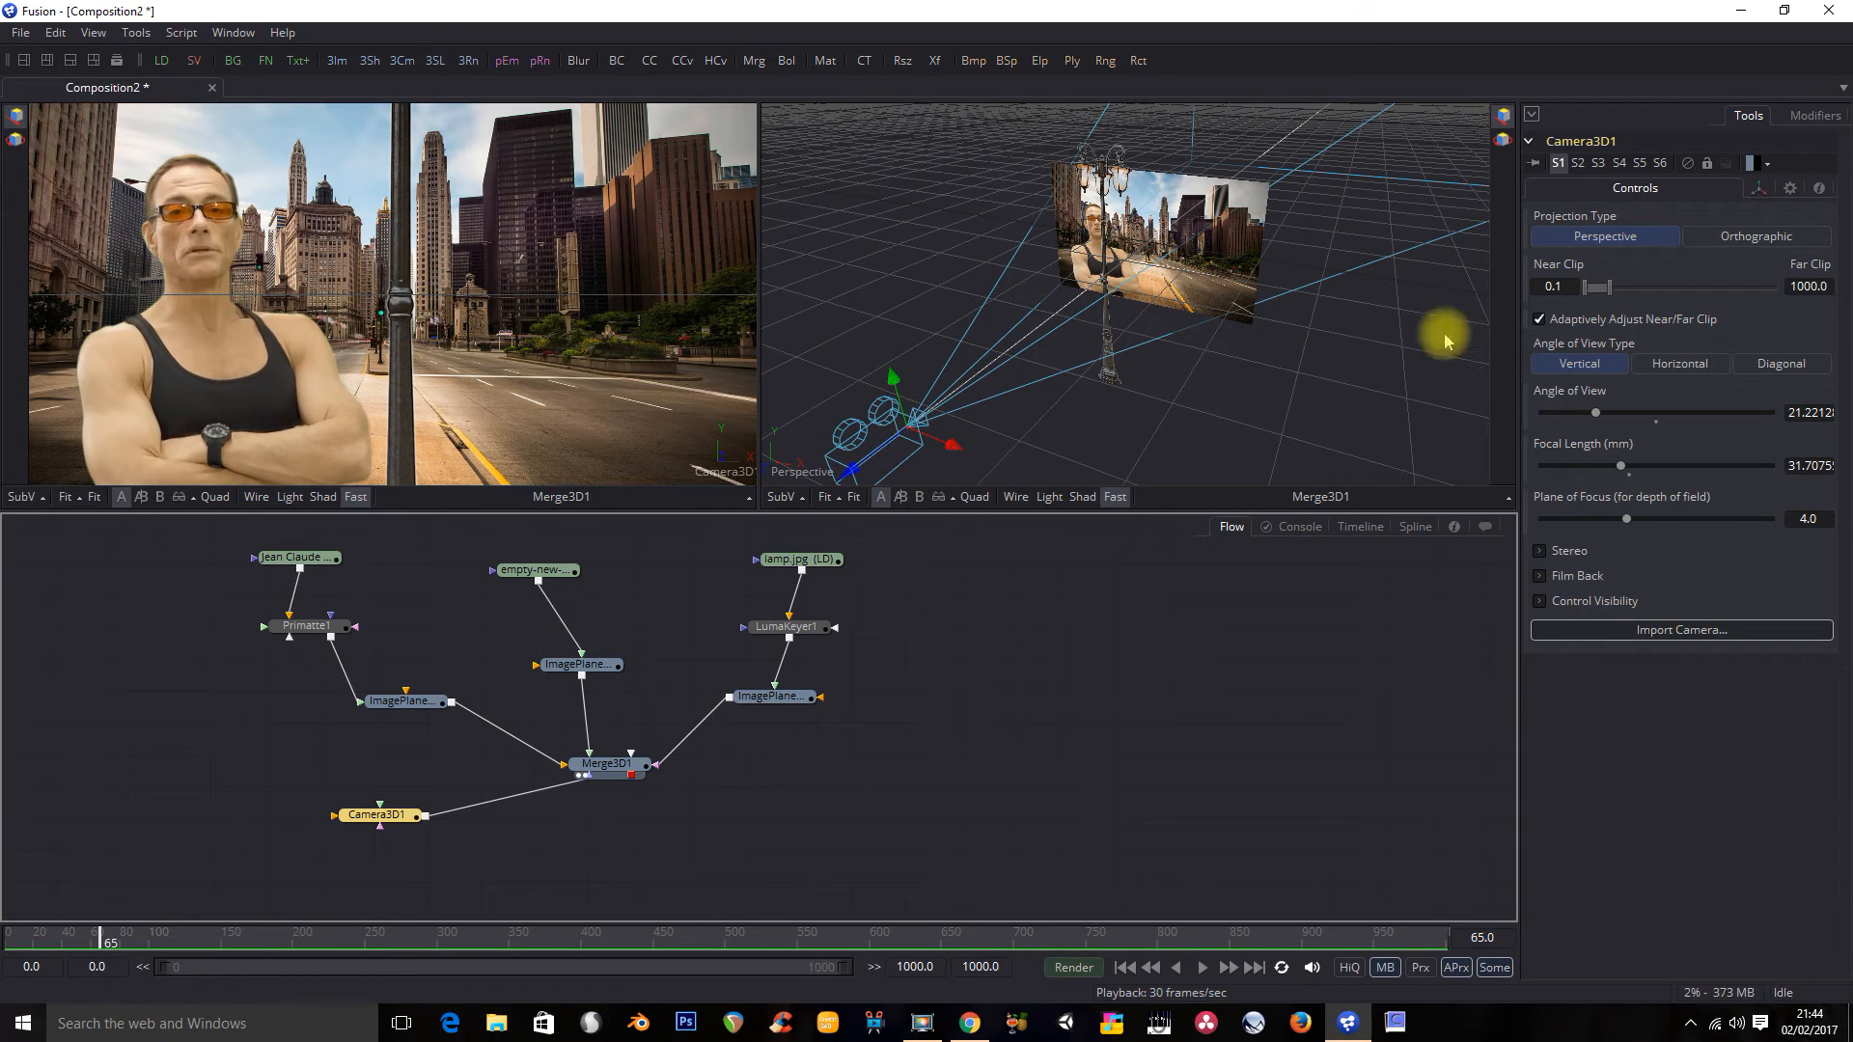
{"action": "left_click", "coordinate": [1759, 188]}
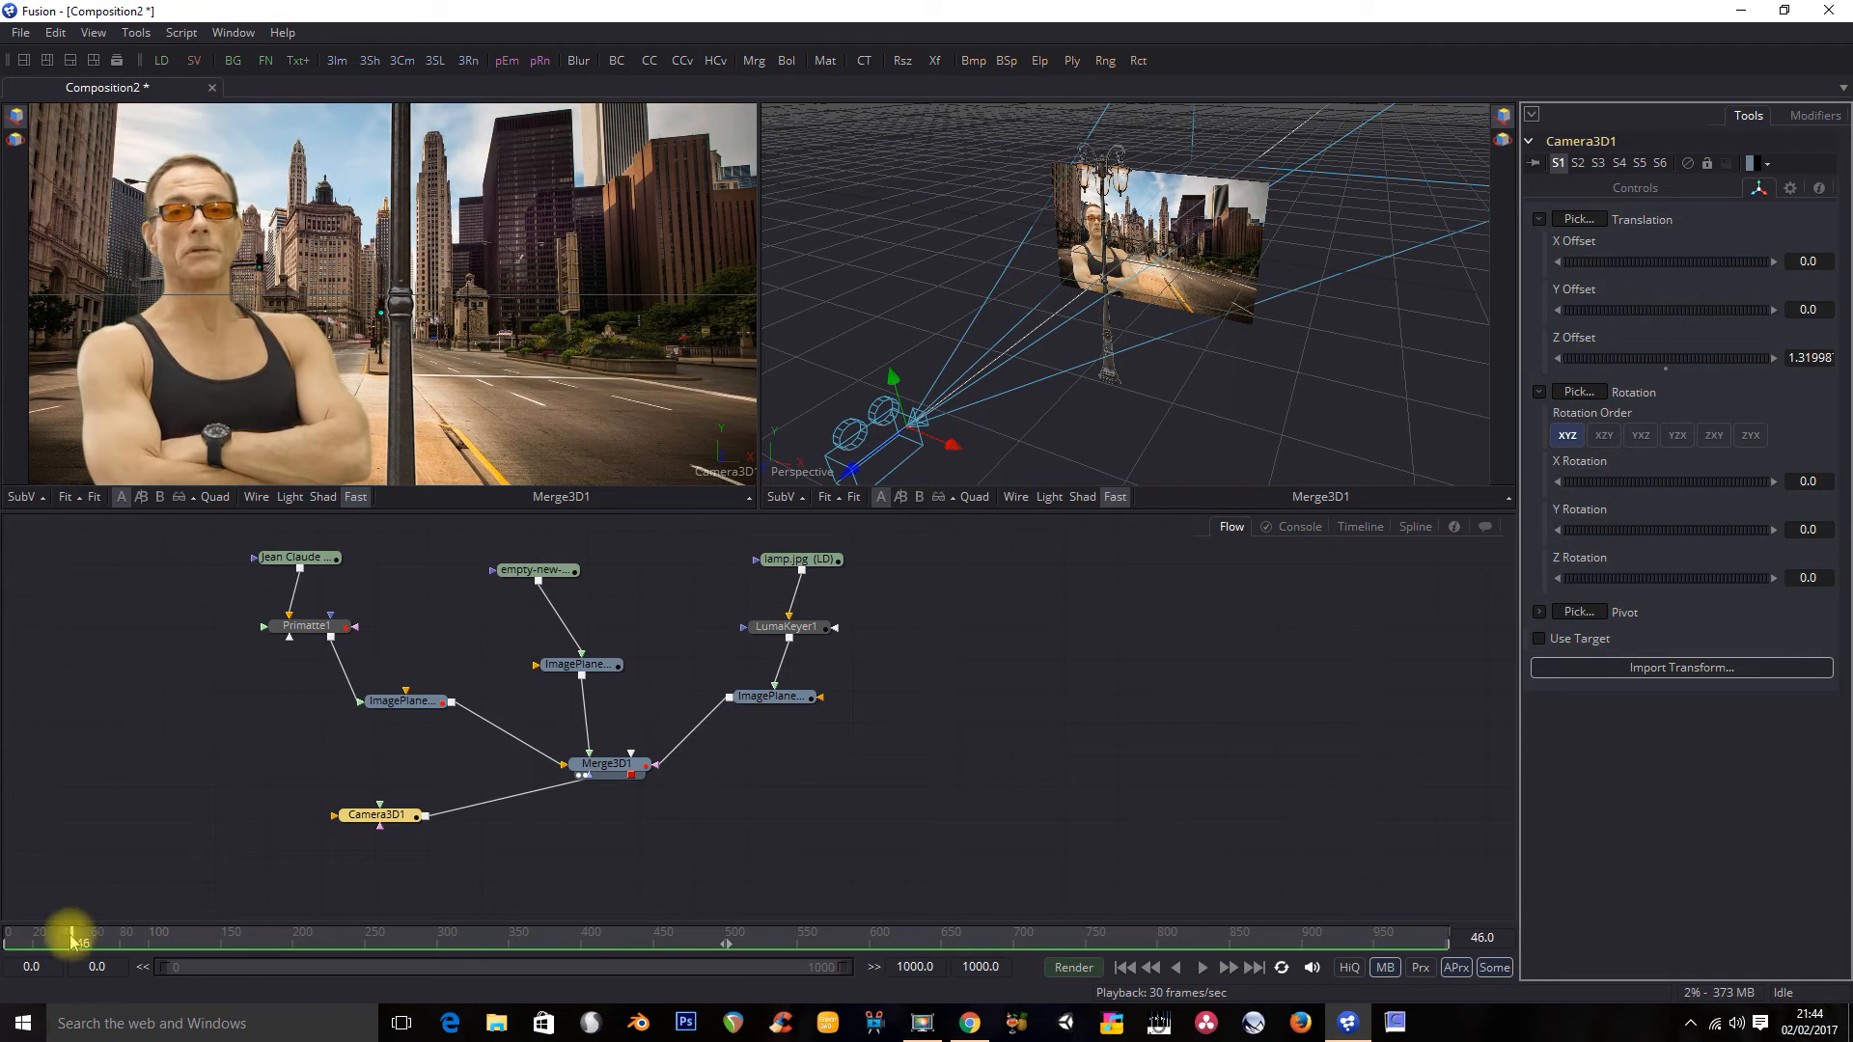
{"action": "left_click_drag", "start_coordinate": [26, 932], "coordinate": [13, 932]}
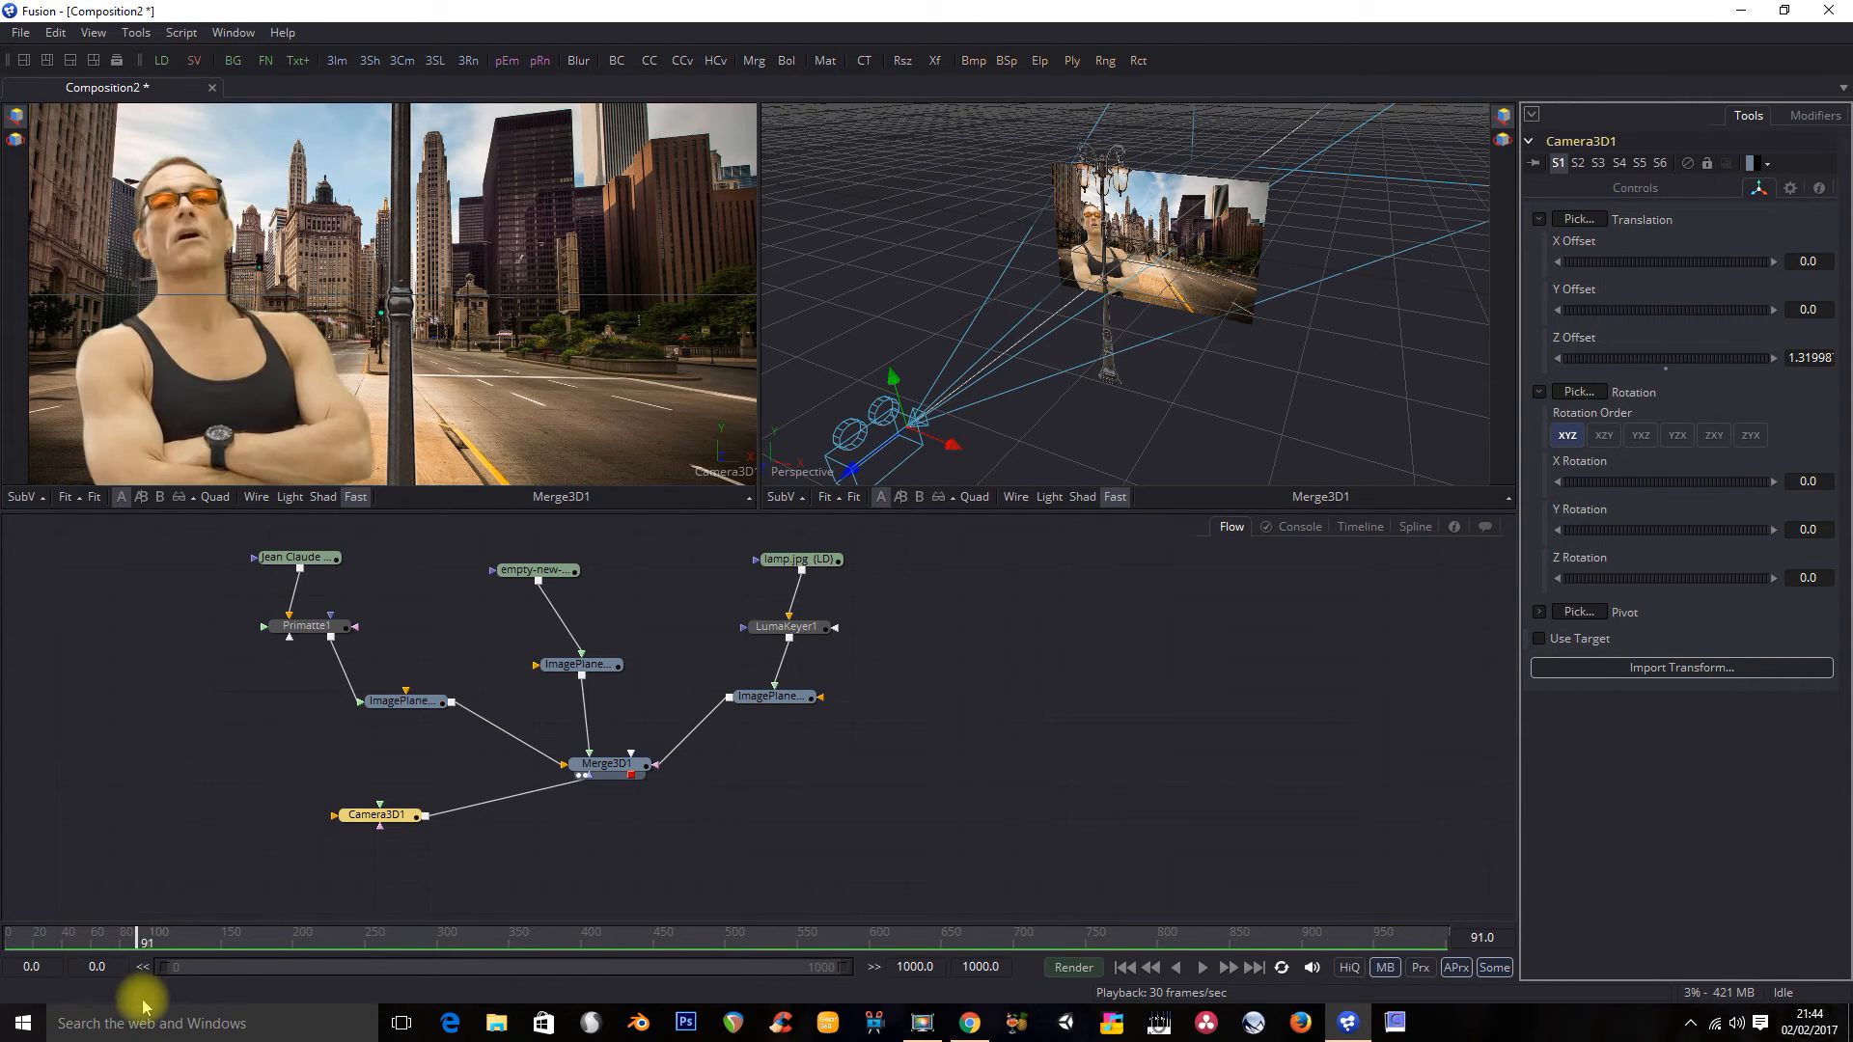
{"action": "left_click_drag", "start_coordinate": [114, 945], "coordinate": [95, 944]}
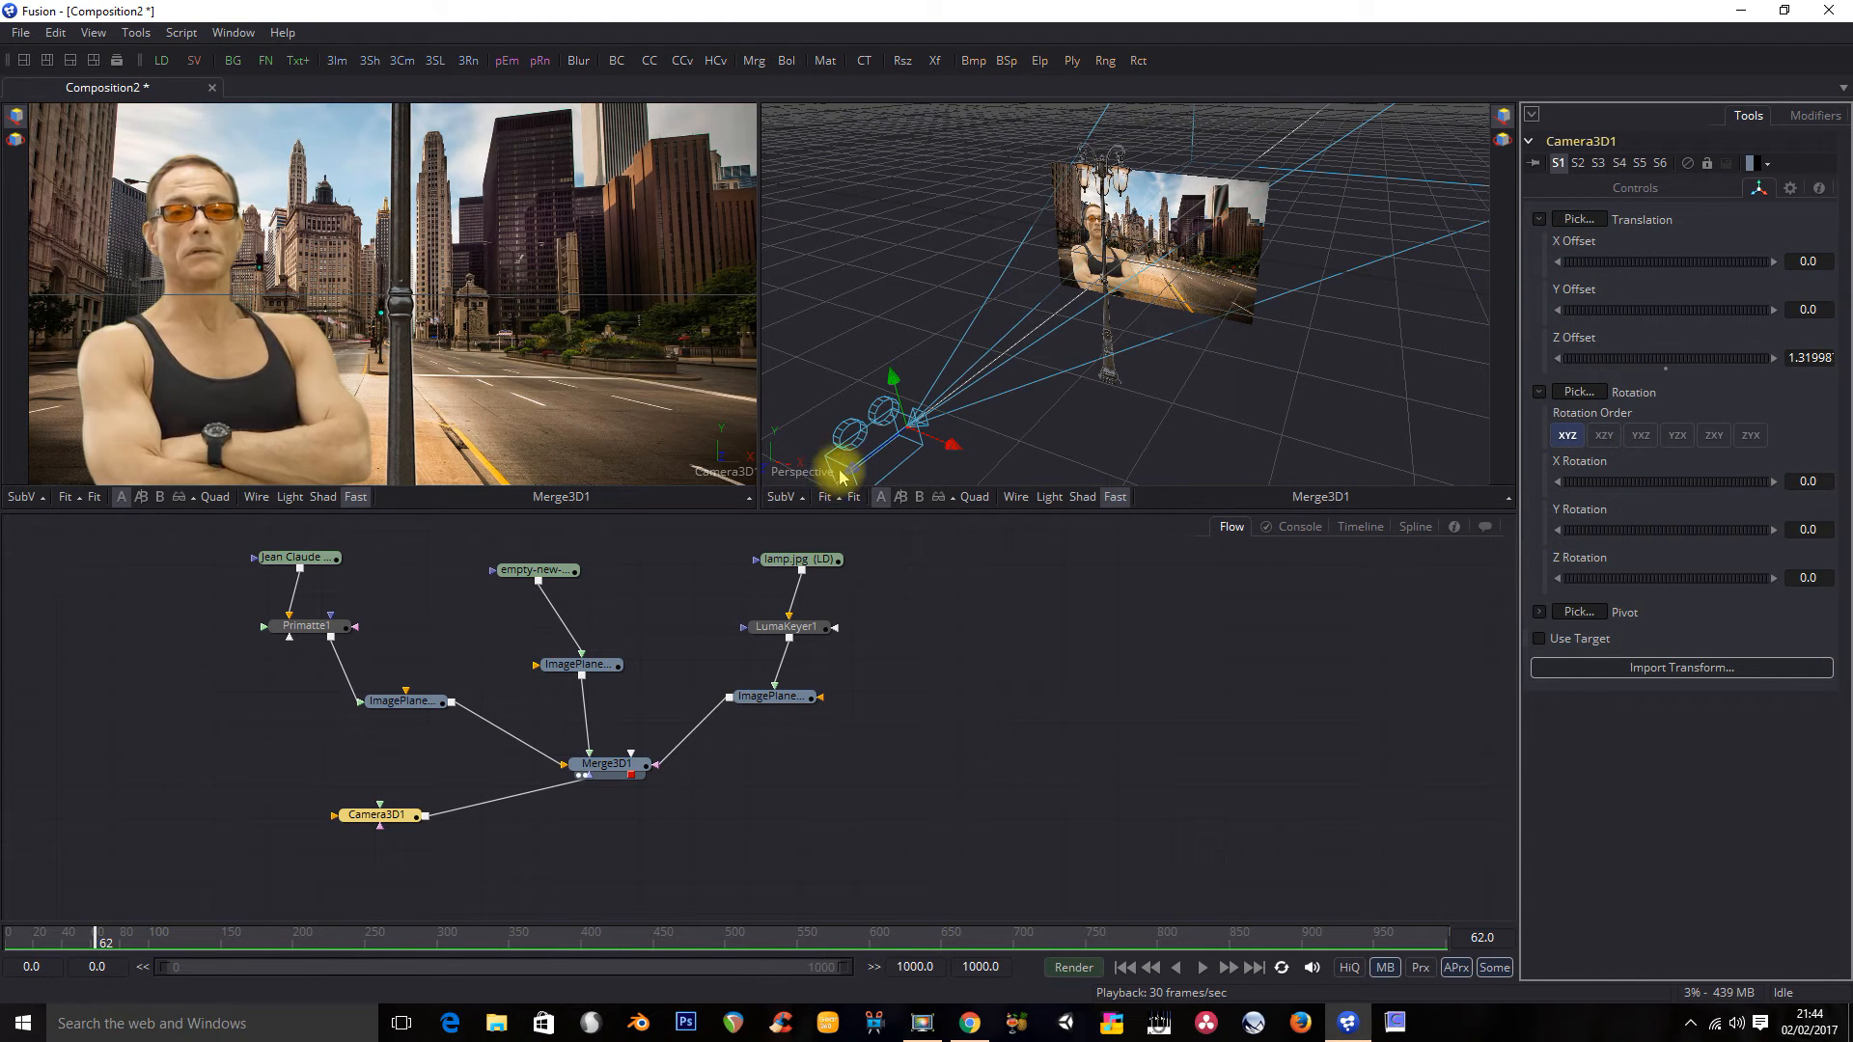
{"action": "right_click", "coordinate": [1638, 348]}
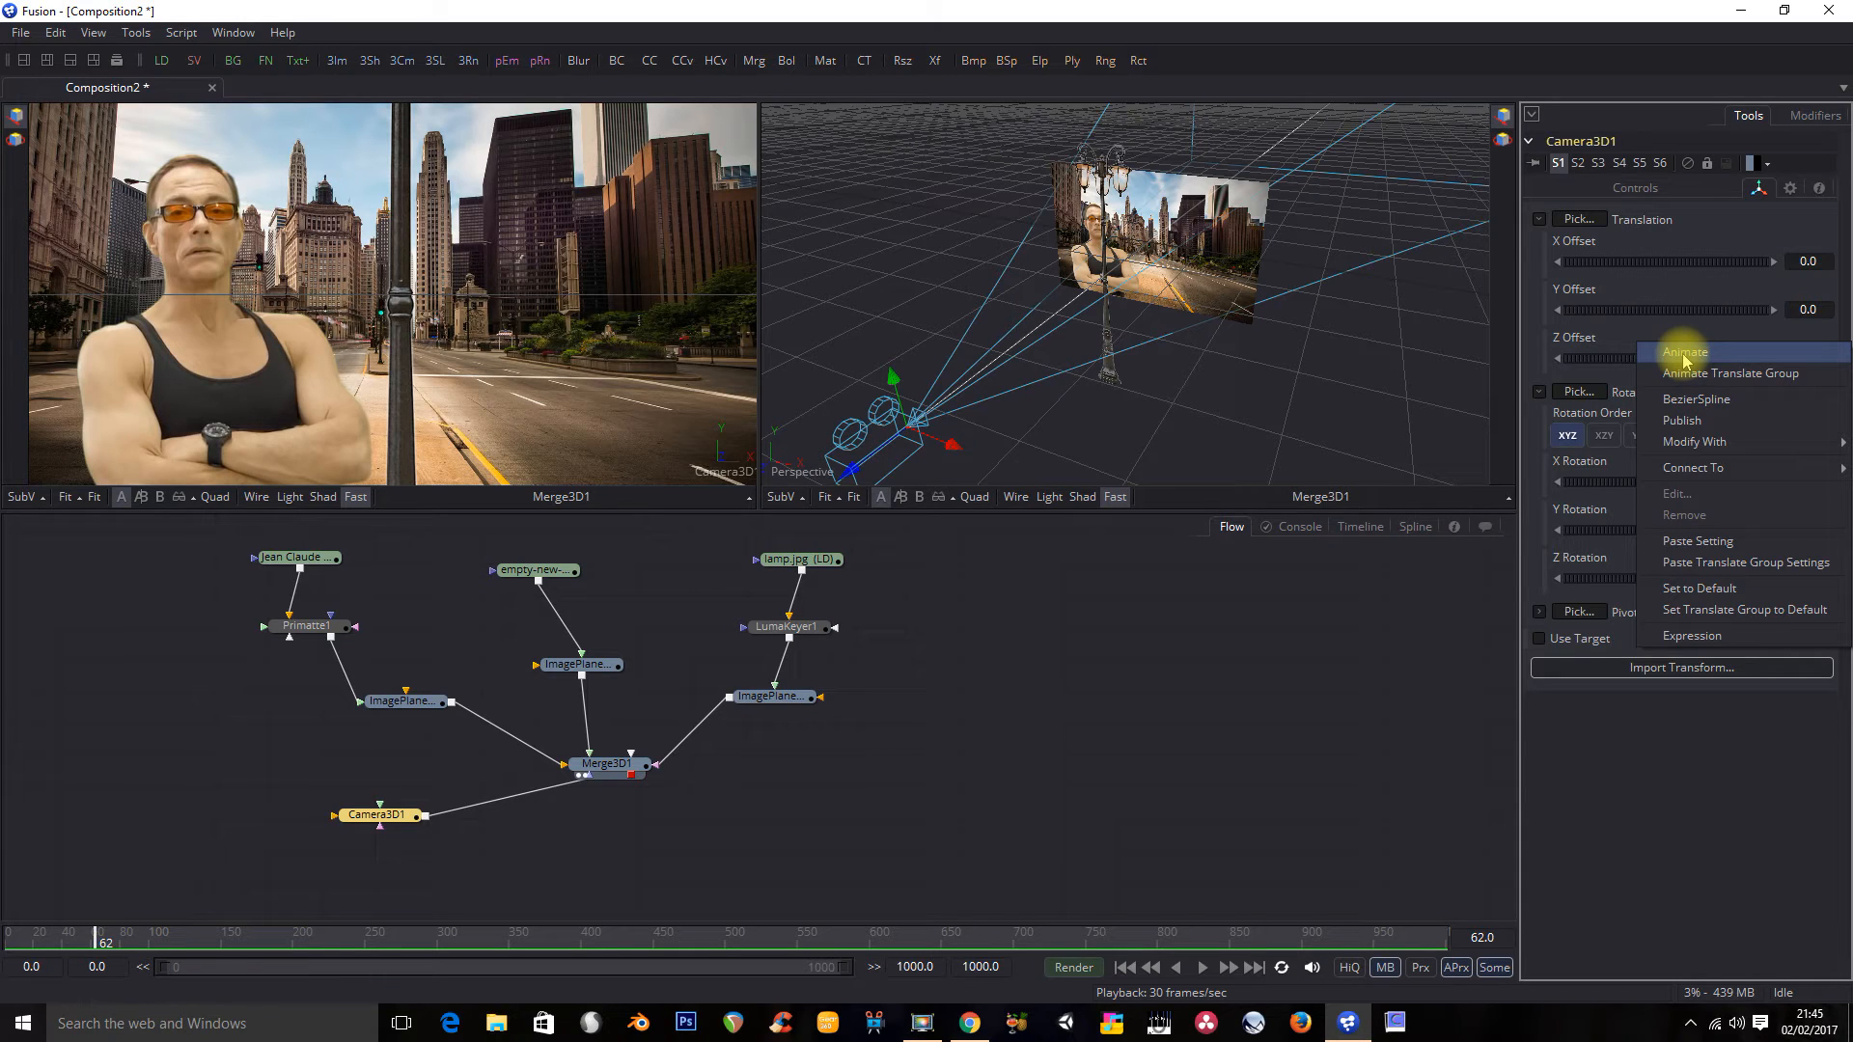
{"action": "left_click", "coordinate": [1684, 353]}
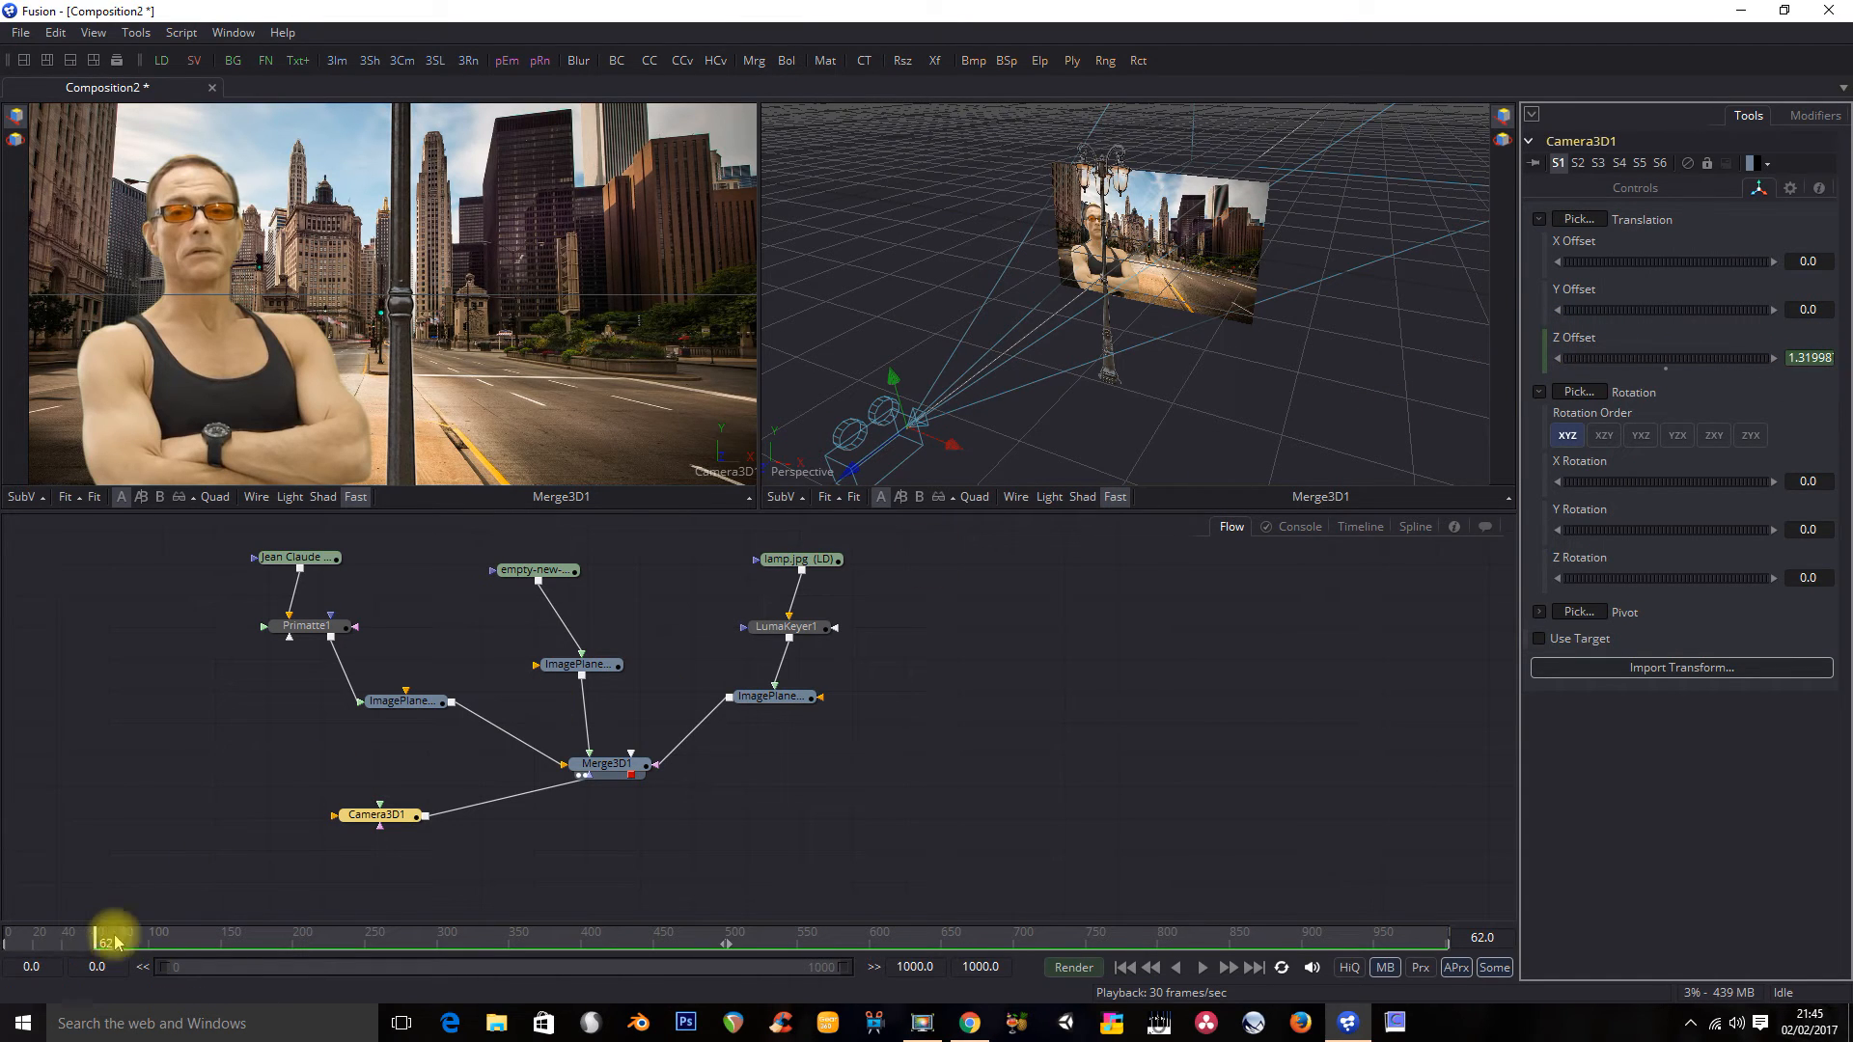
Step: At frame 120, move the camera toward the image planes to a Z Offset of about 1.186
{"action": "left_click_drag", "start_coordinate": [111, 938], "coordinate": [142, 943]}
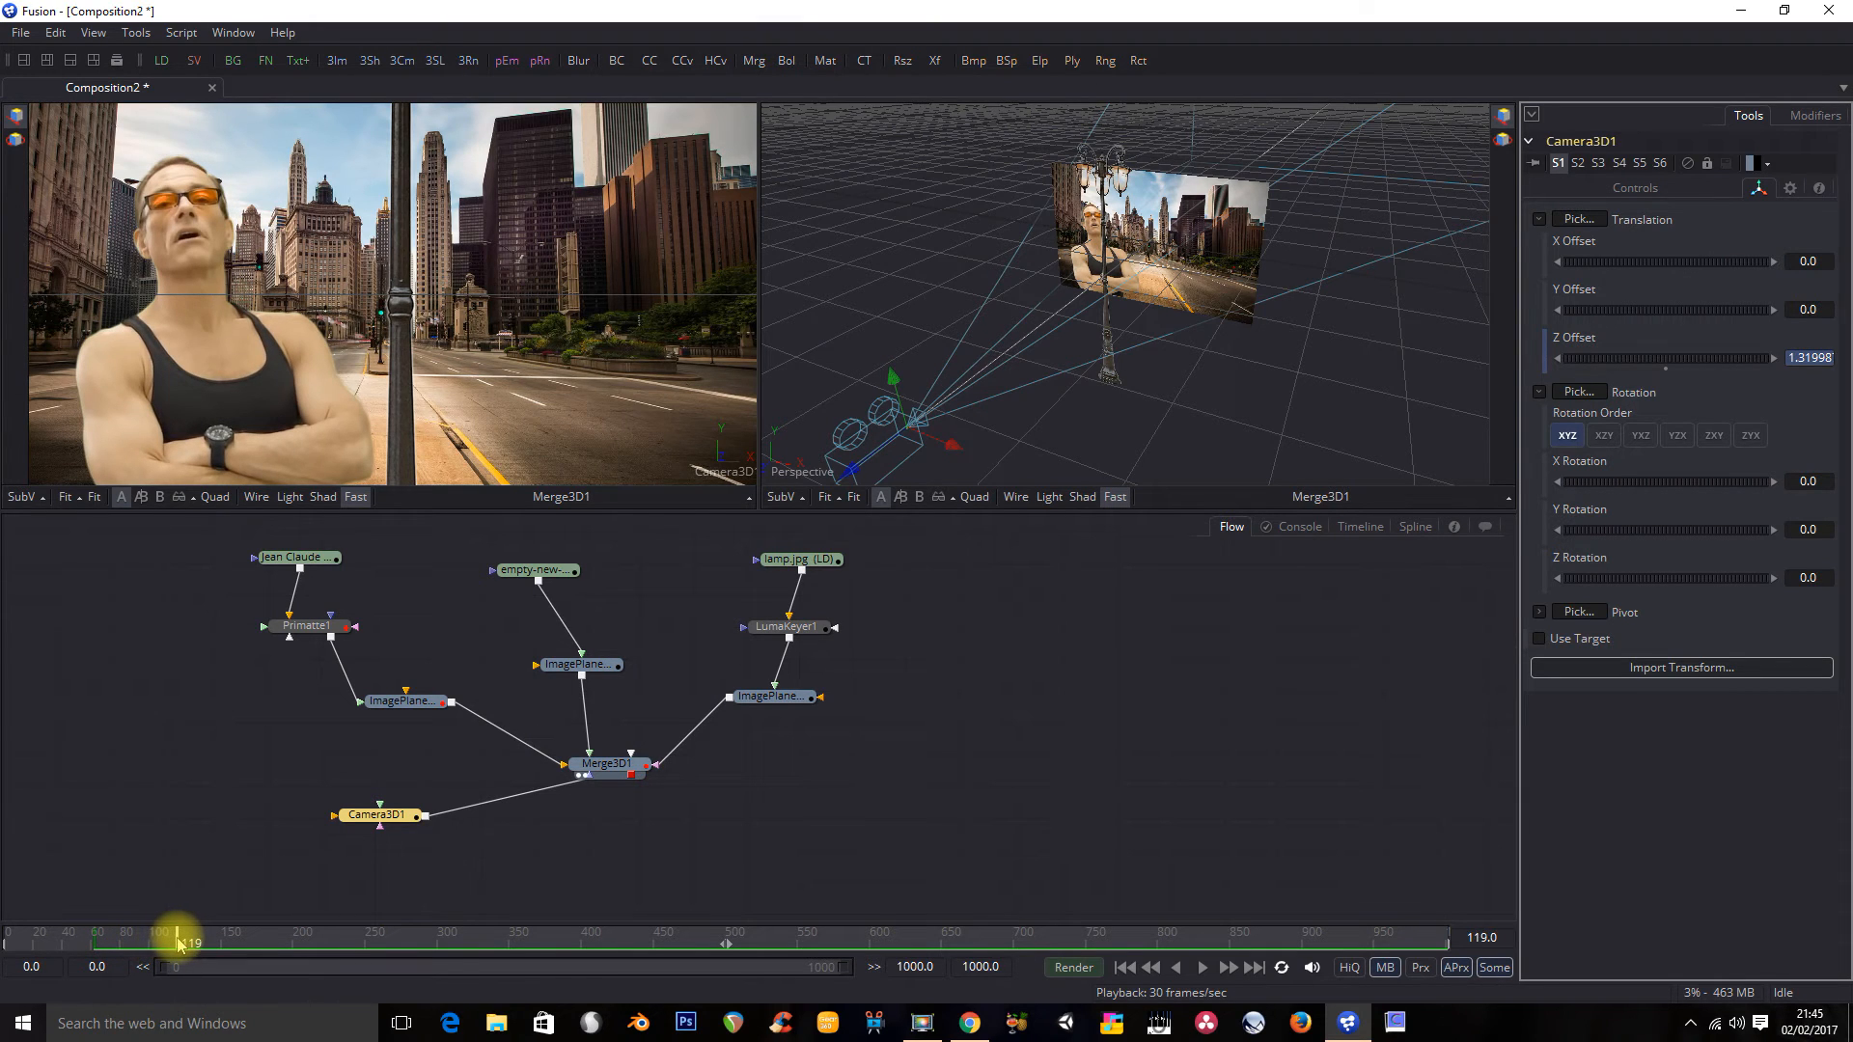
{"action": "left_click_drag", "start_coordinate": [197, 941], "coordinate": [195, 941]}
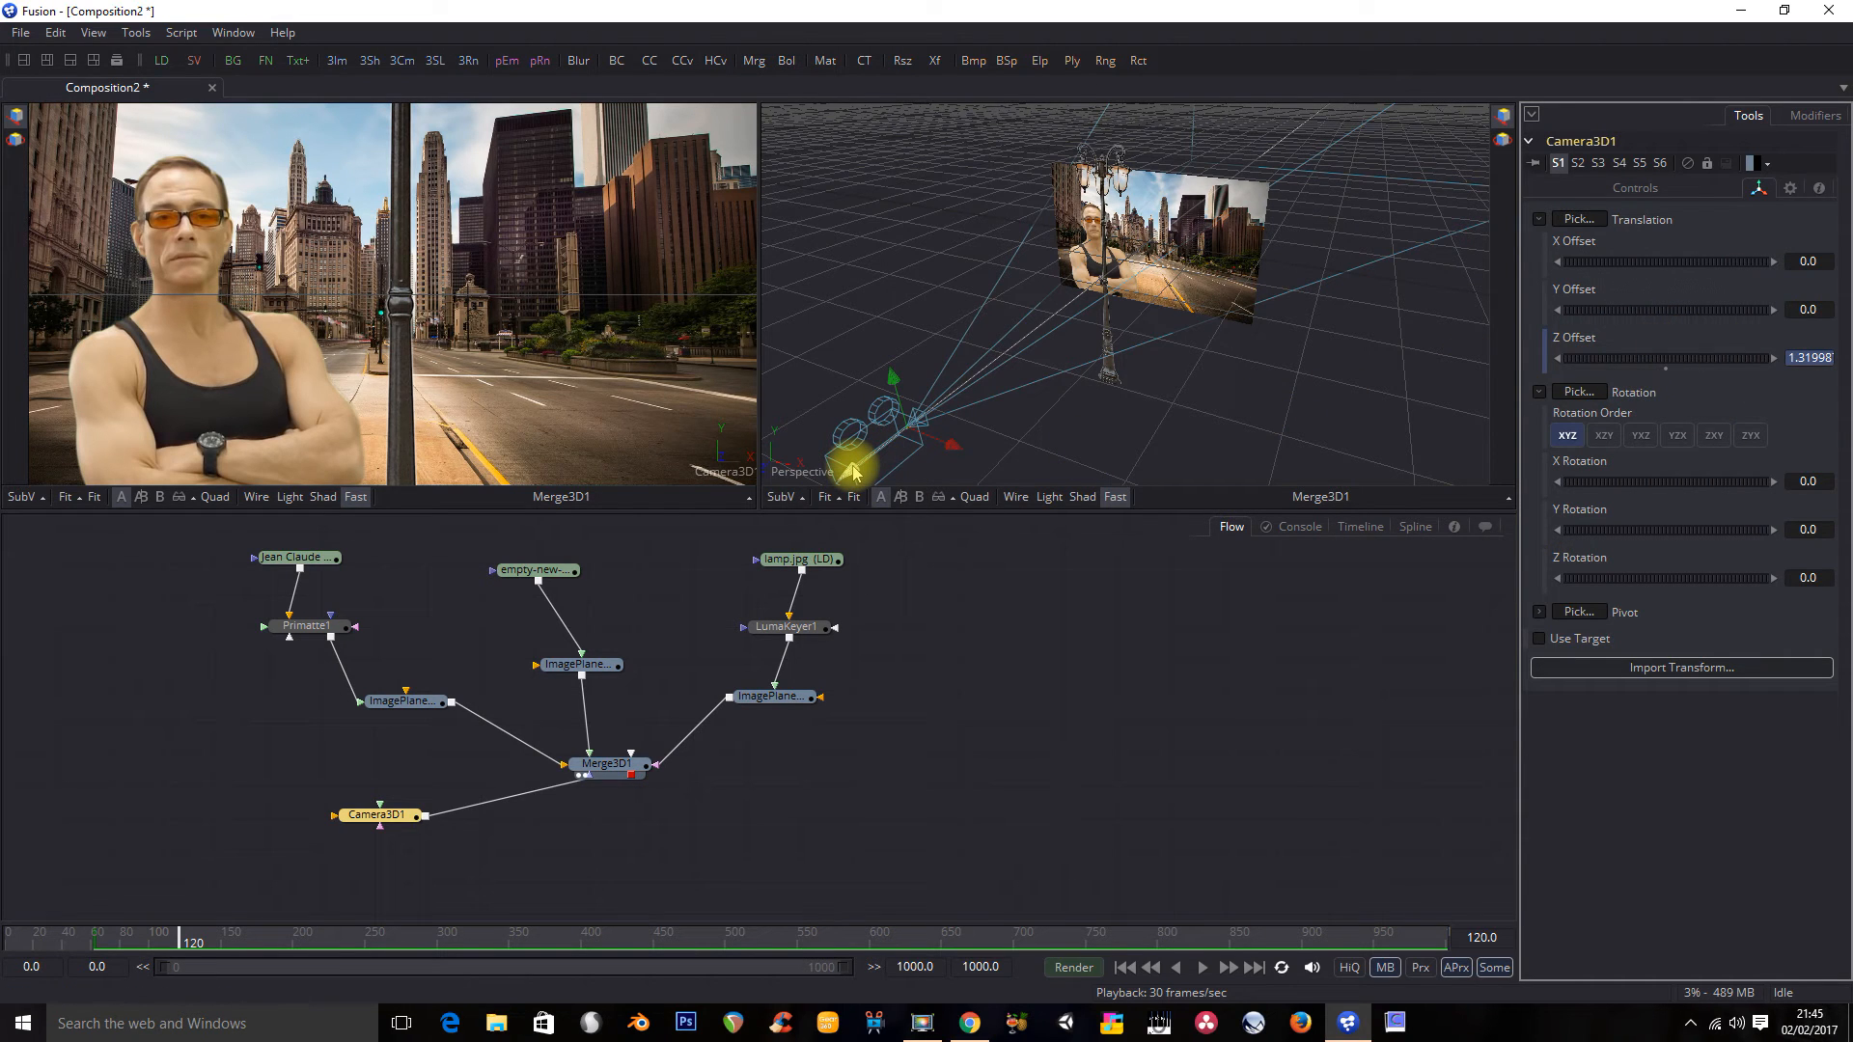
{"action": "left_click_drag", "start_coordinate": [853, 472], "coordinate": [897, 432]}
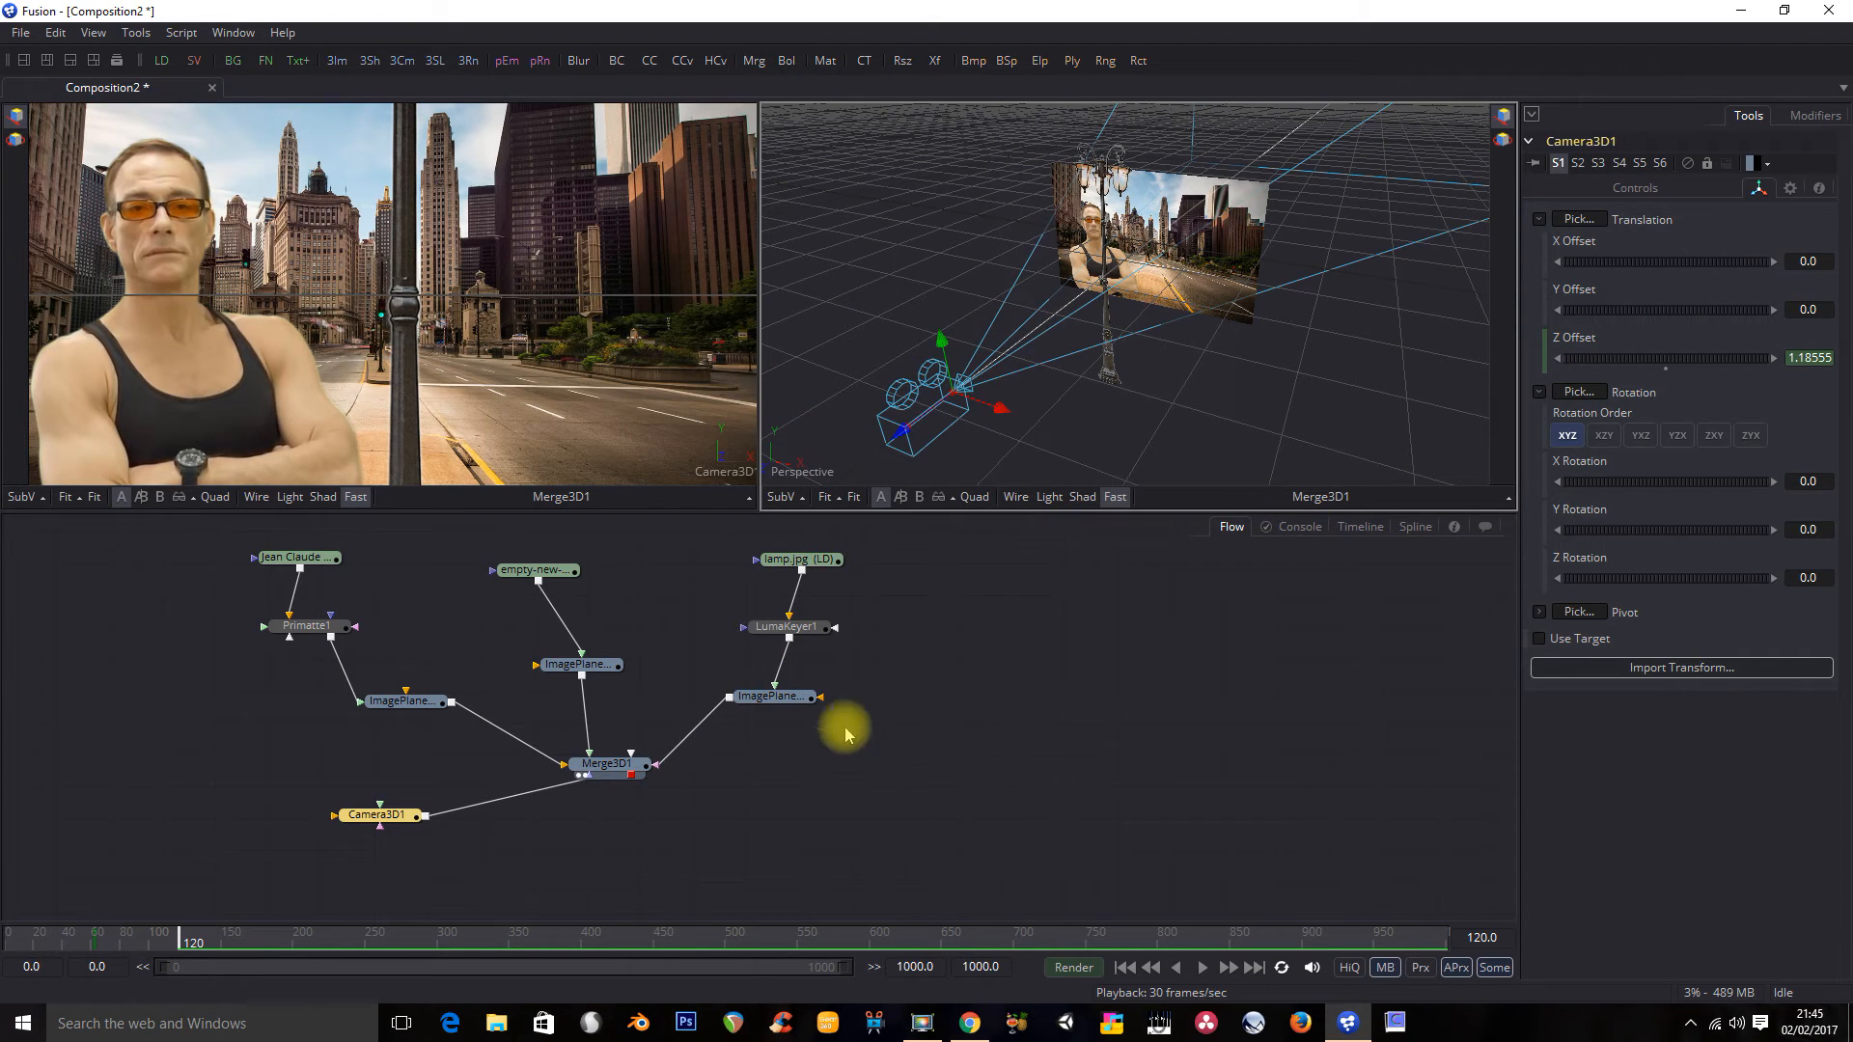
Step: Play back the camera's push-in from about frame 64 to review the move
{"action": "left_click_drag", "start_coordinate": [175, 946], "coordinate": [98, 938]}
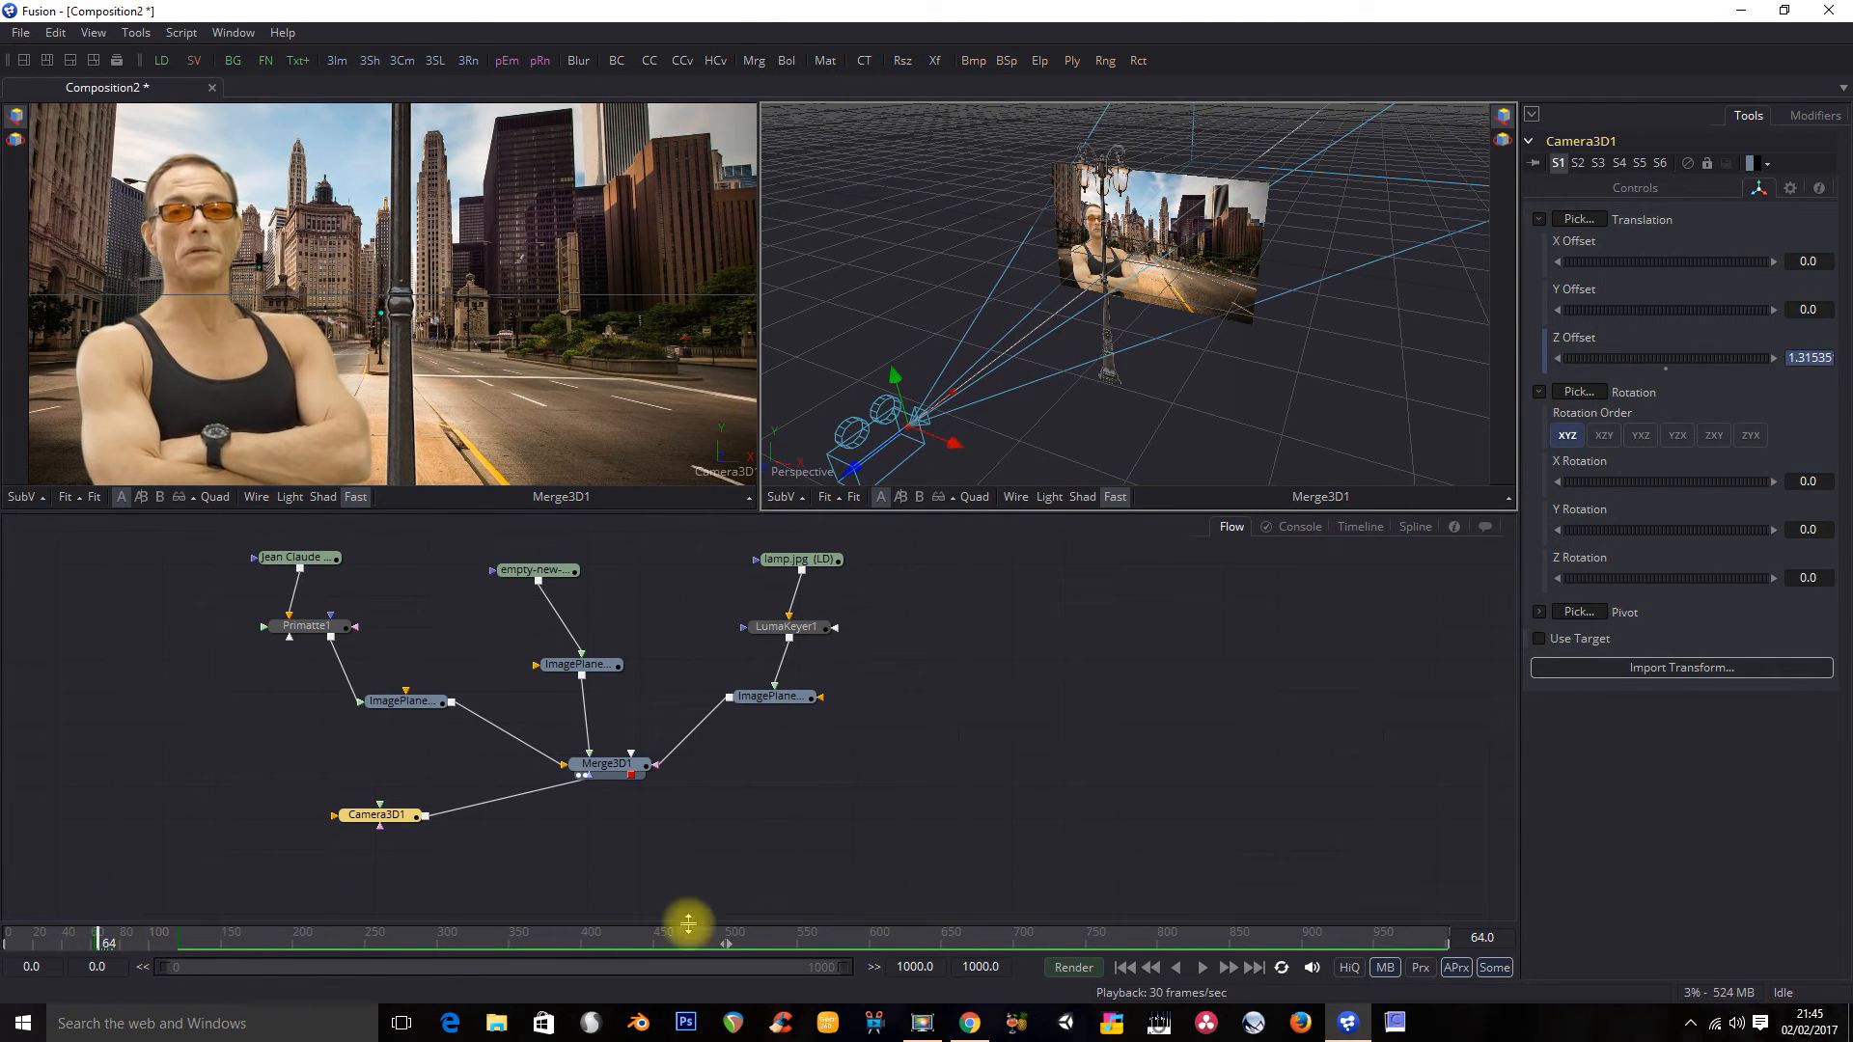
{"action": "left_click", "coordinate": [1202, 970]}
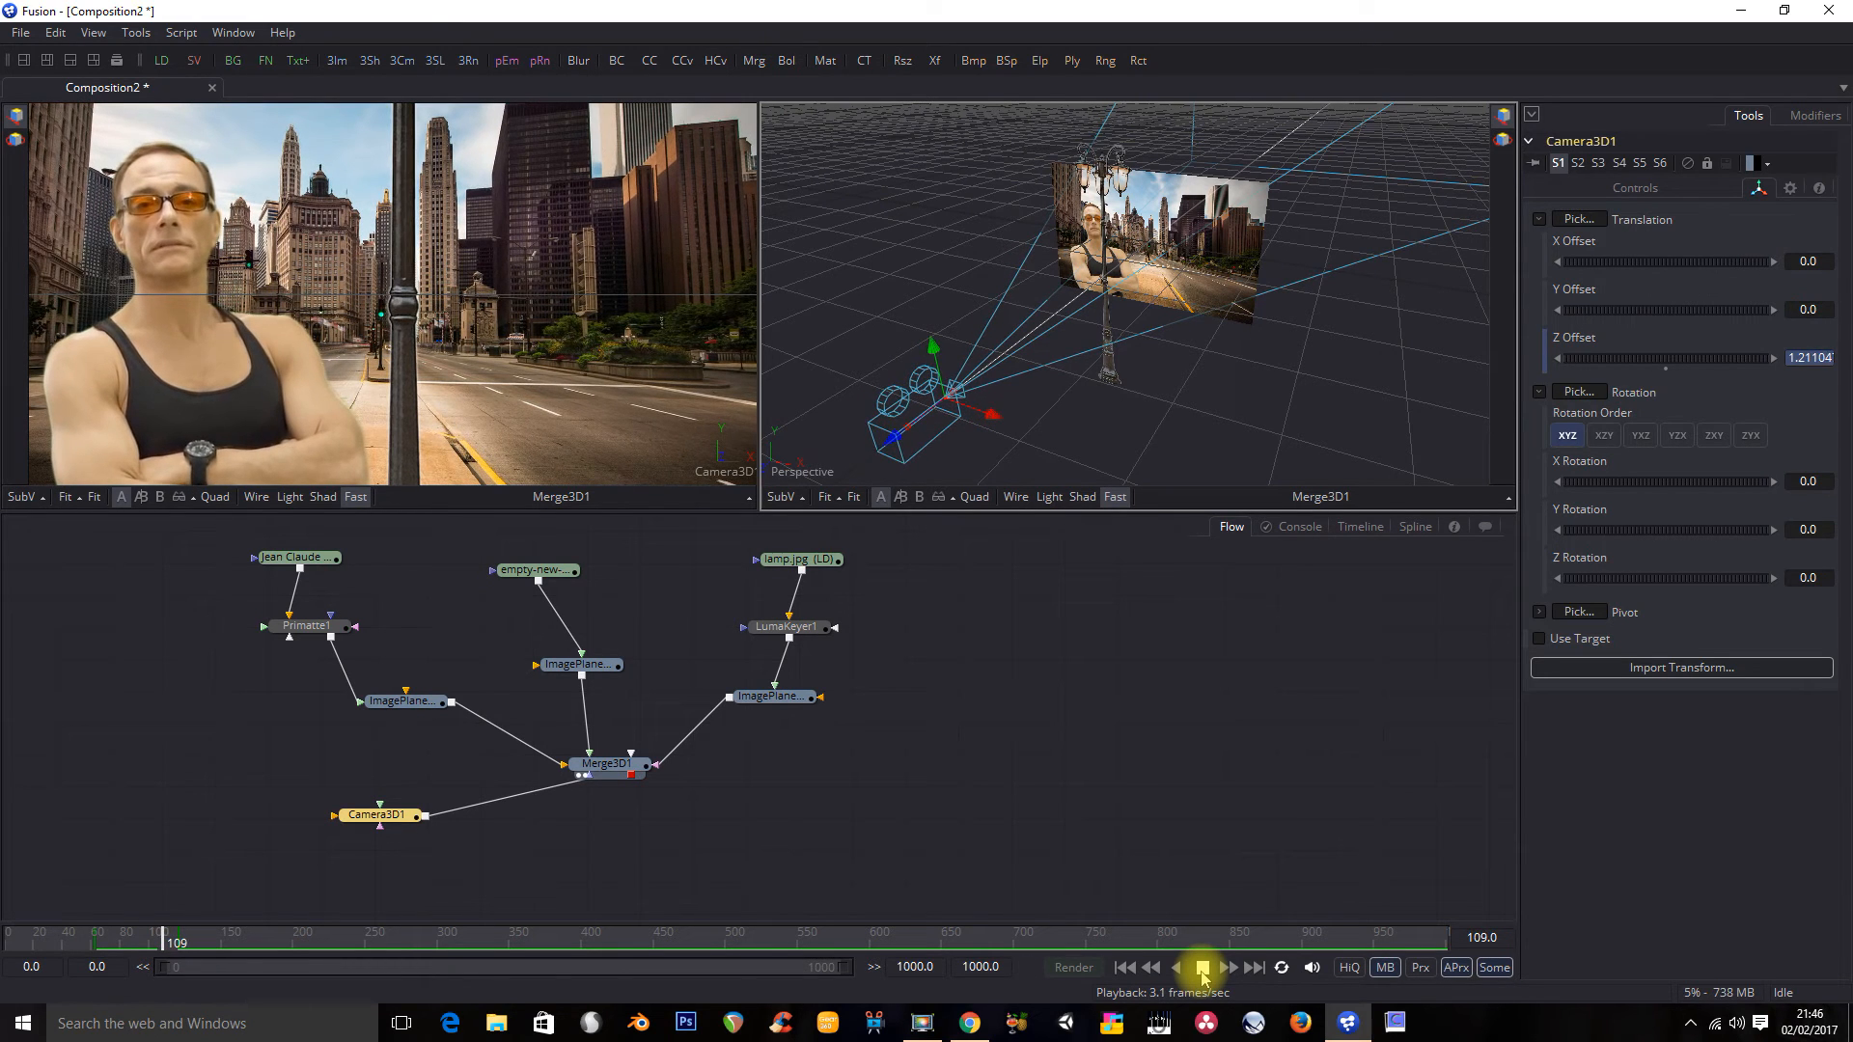
{"action": "left_click", "coordinate": [1201, 968]}
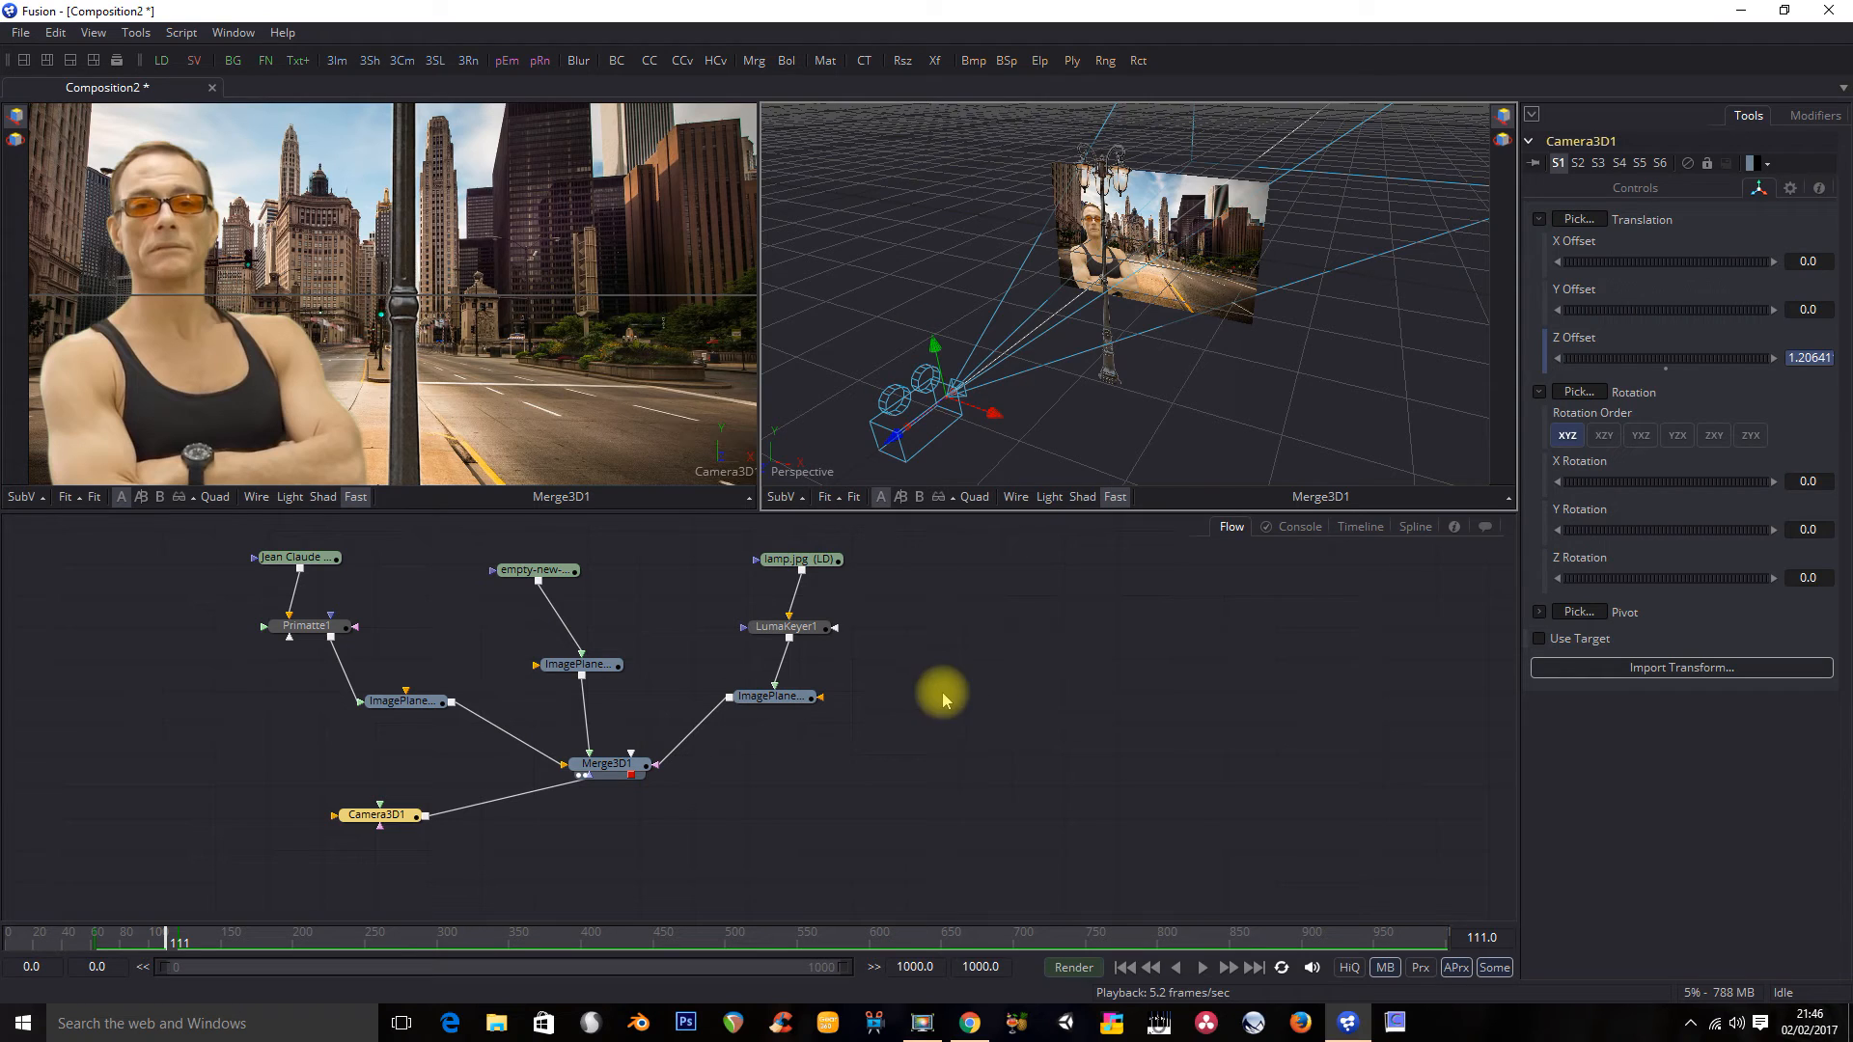
Step: Add a Saver to the flow, with Comp1.jpg on the Desktop as its output file
{"action": "right_click", "coordinate": [947, 617]}
{"action": "mouse_move", "coordinate": [1103, 629]}
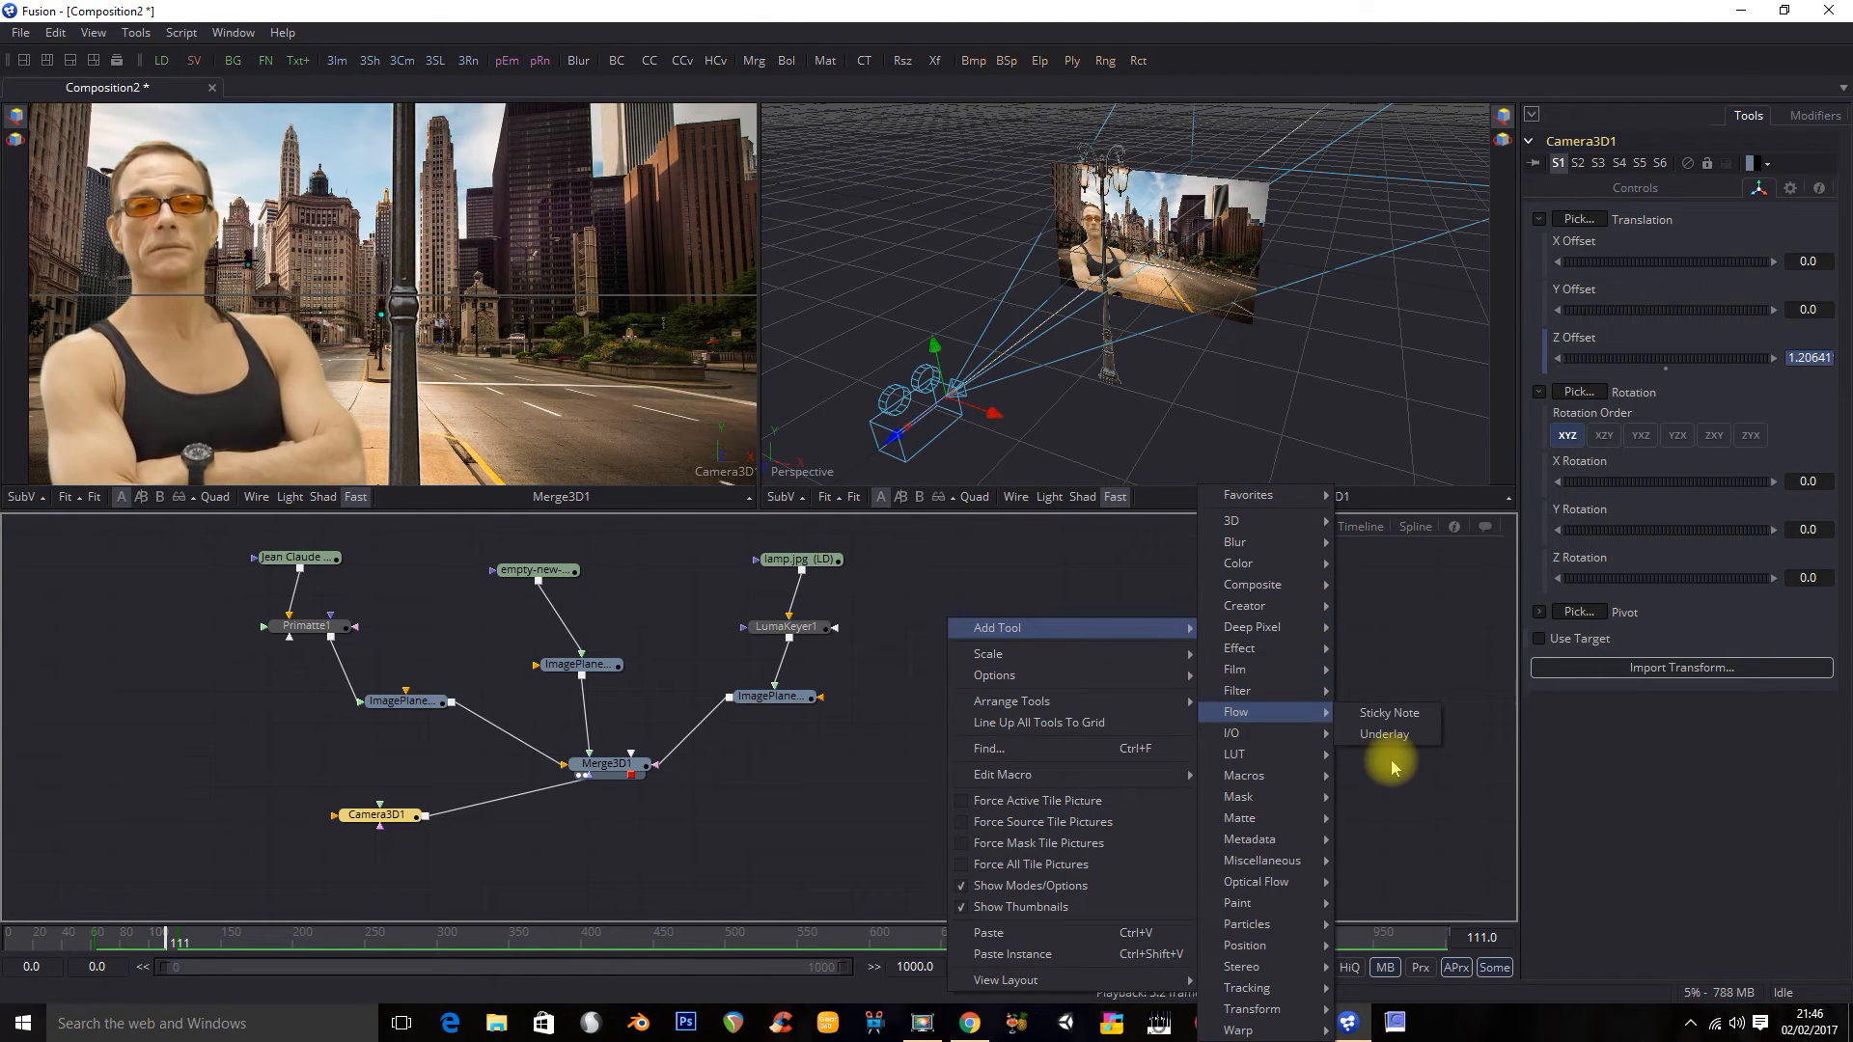
{"action": "left_click", "coordinate": [1355, 761]}
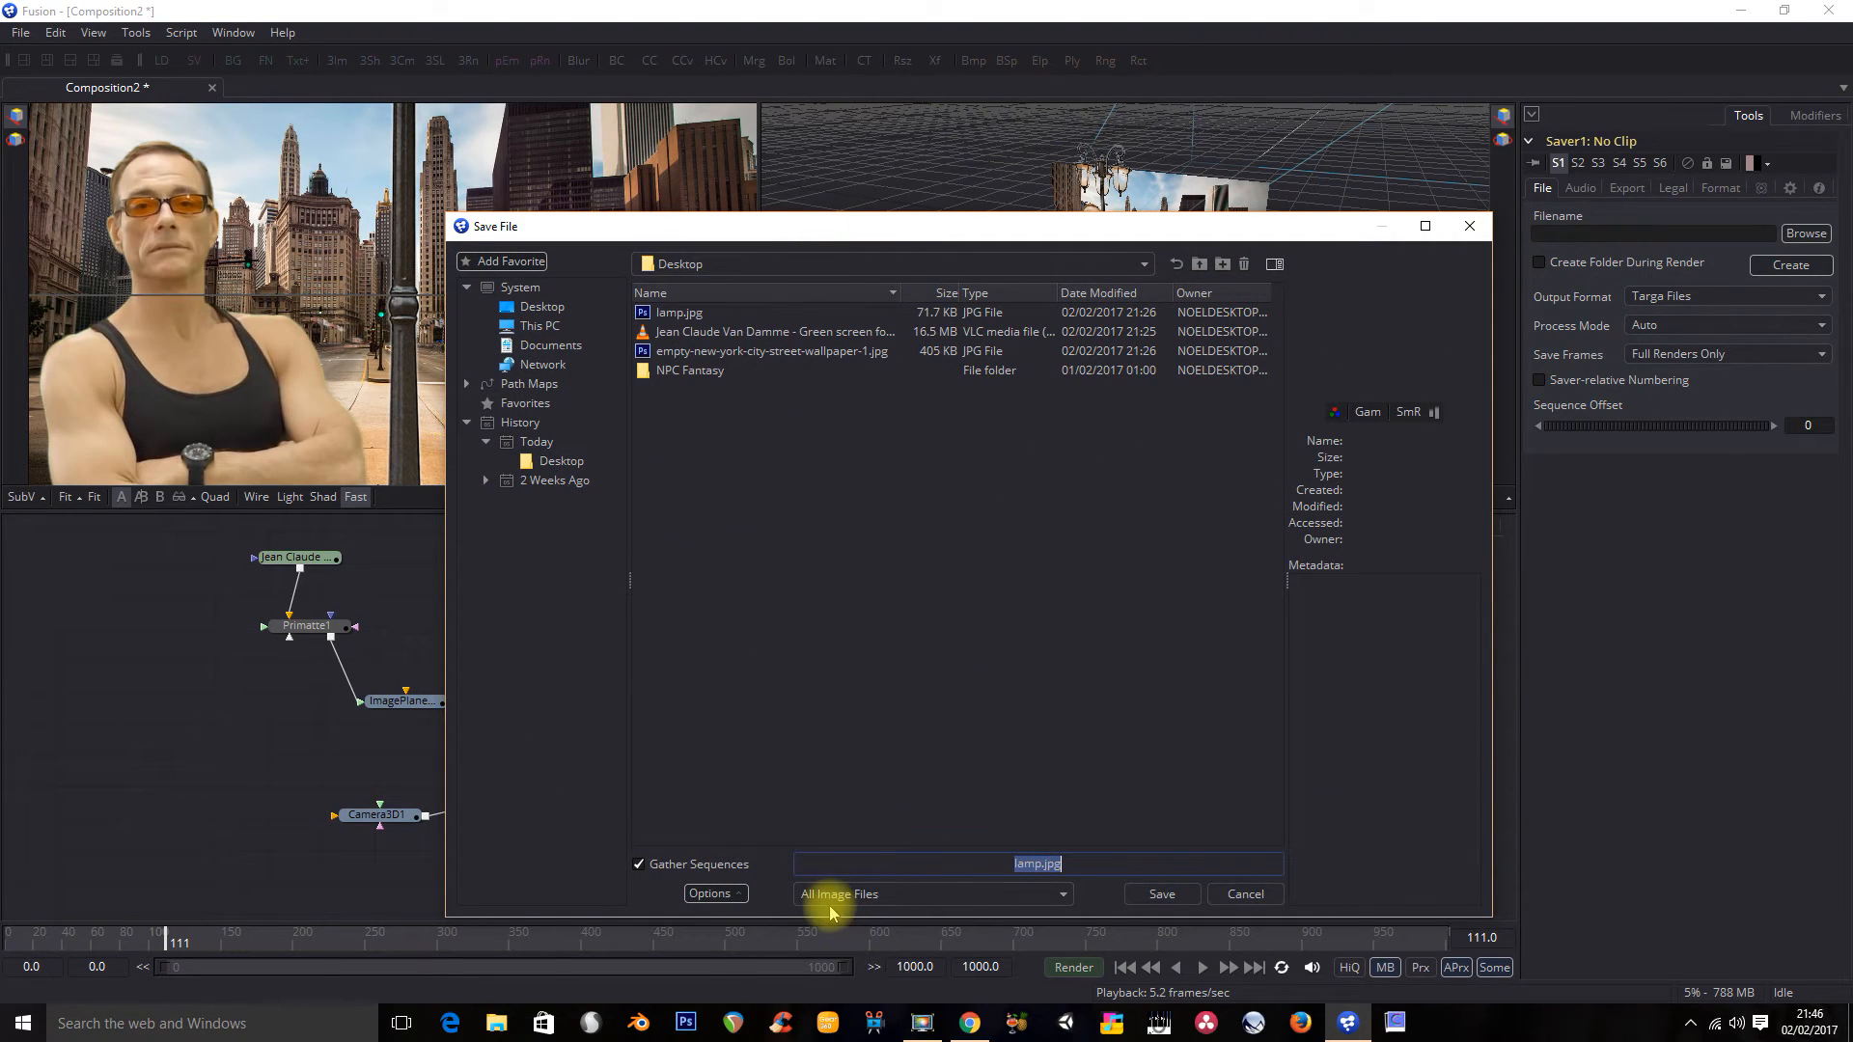
{"action": "left_click", "coordinate": [714, 893]}
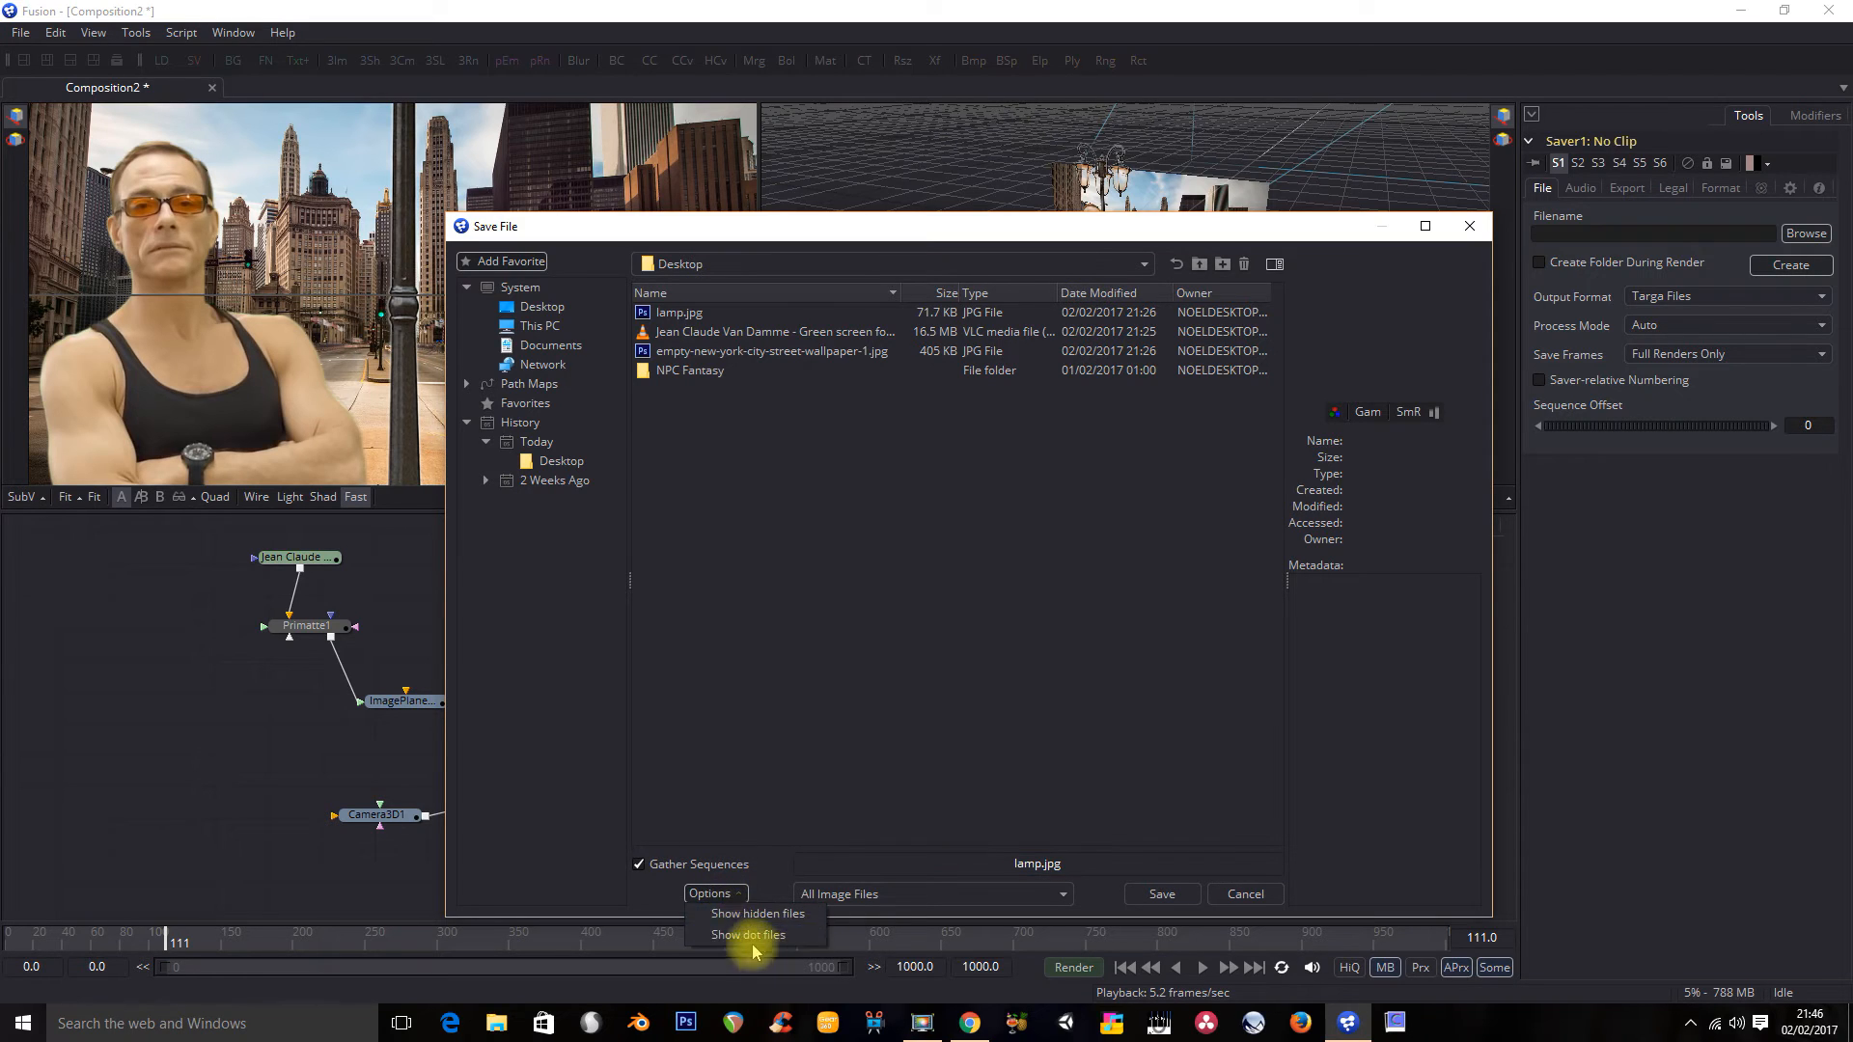
{"action": "left_click", "coordinate": [708, 518]}
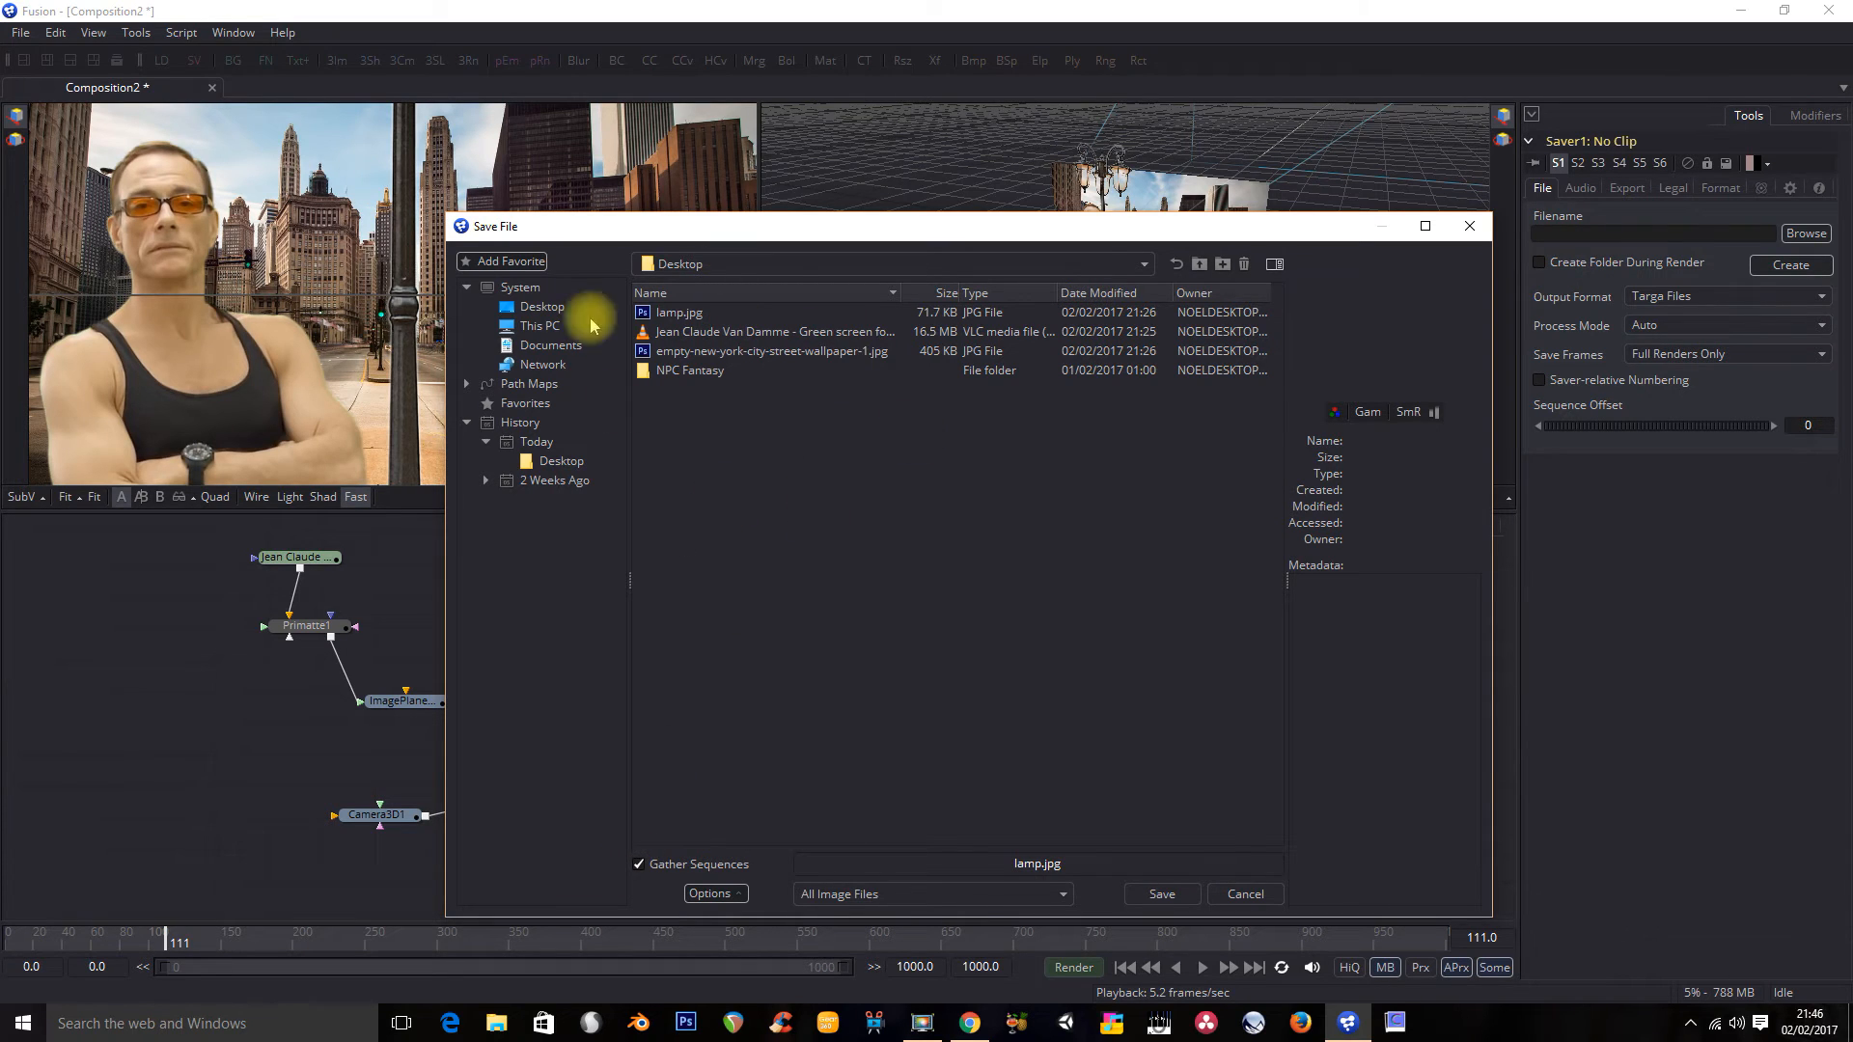
{"action": "left_click", "coordinate": [1162, 893]}
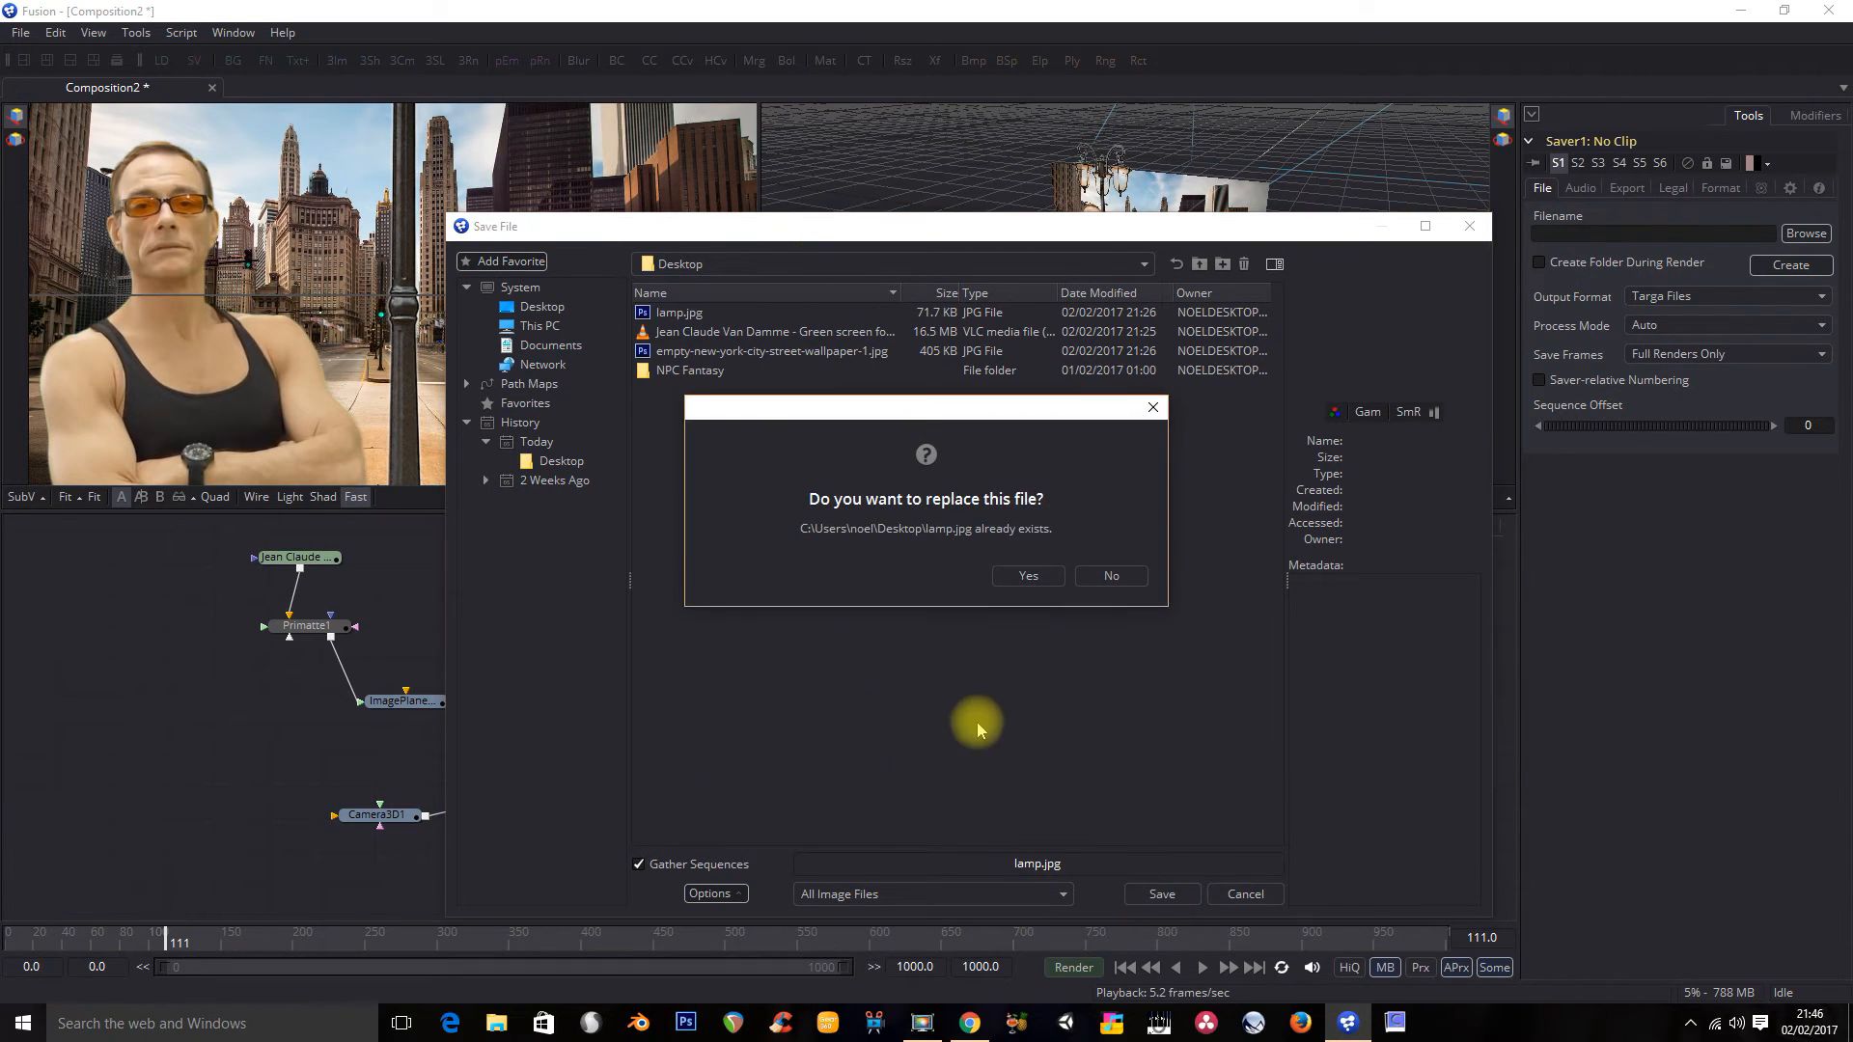
{"action": "left_click", "coordinate": [1122, 579]}
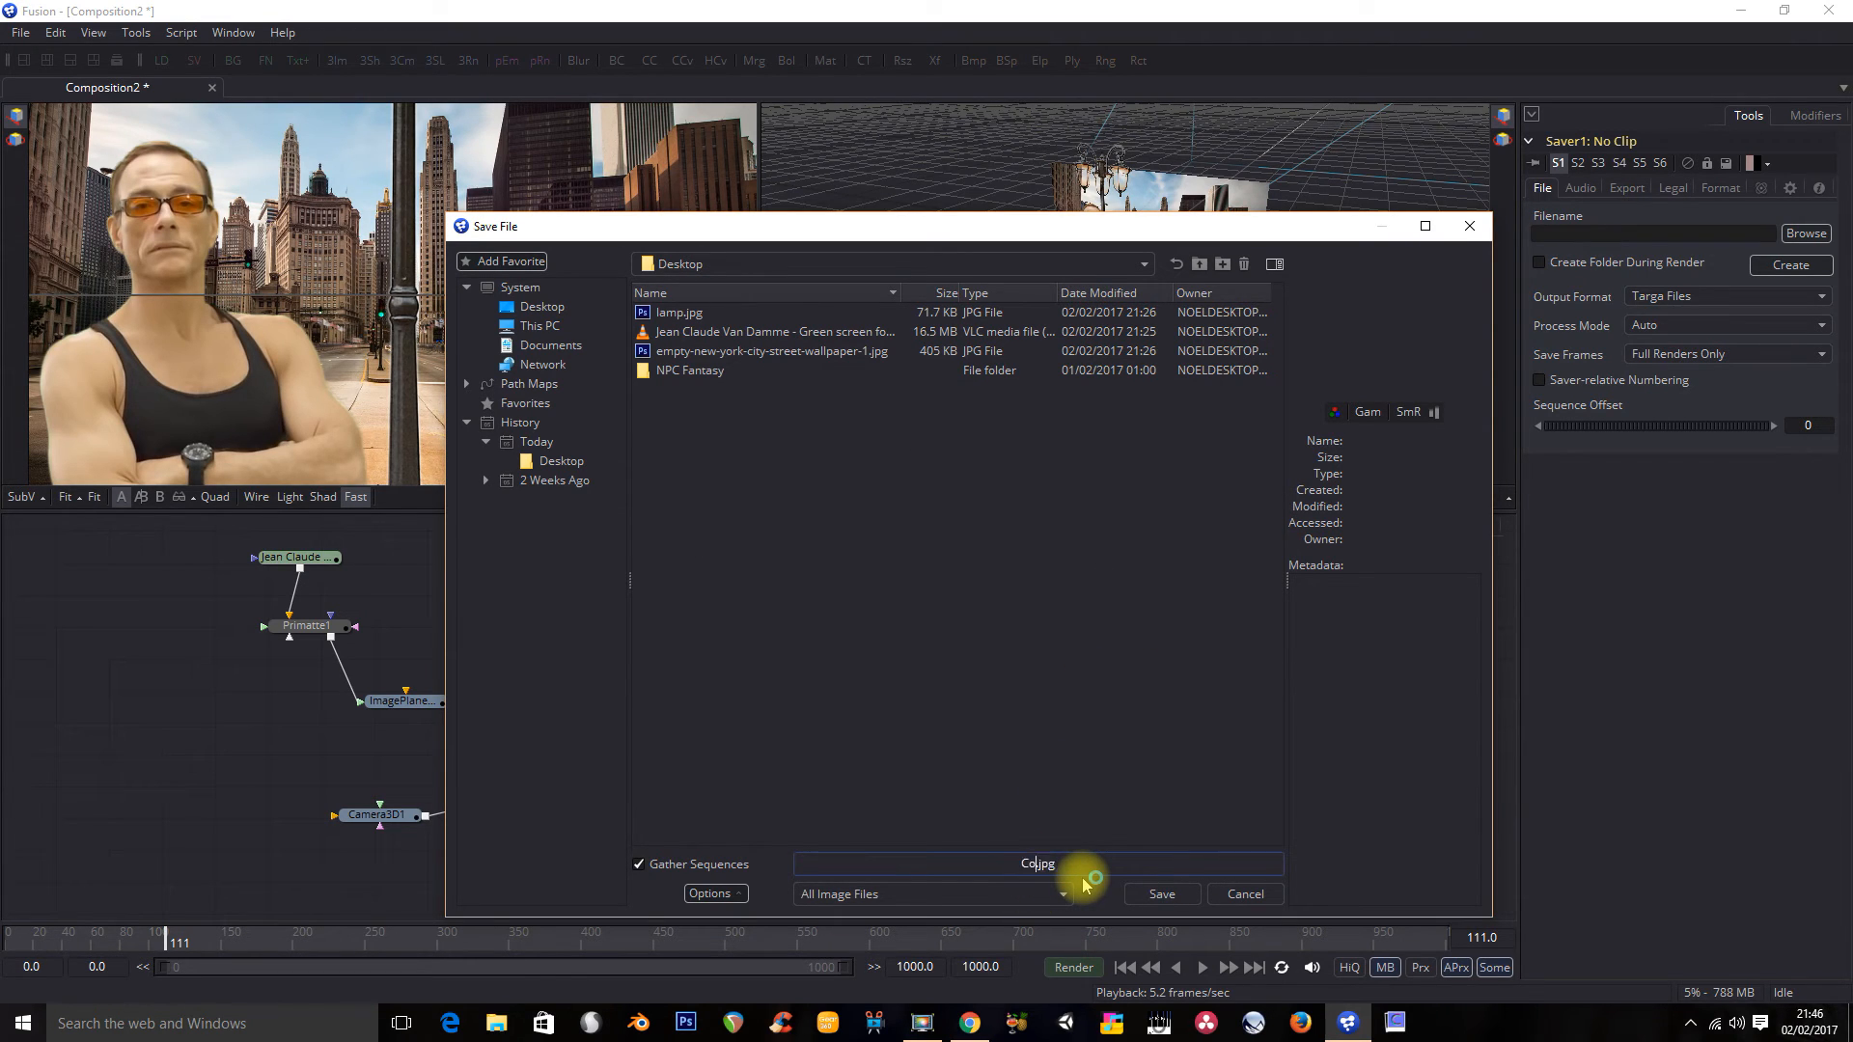
{"action": "left_click", "coordinate": [1176, 892]}
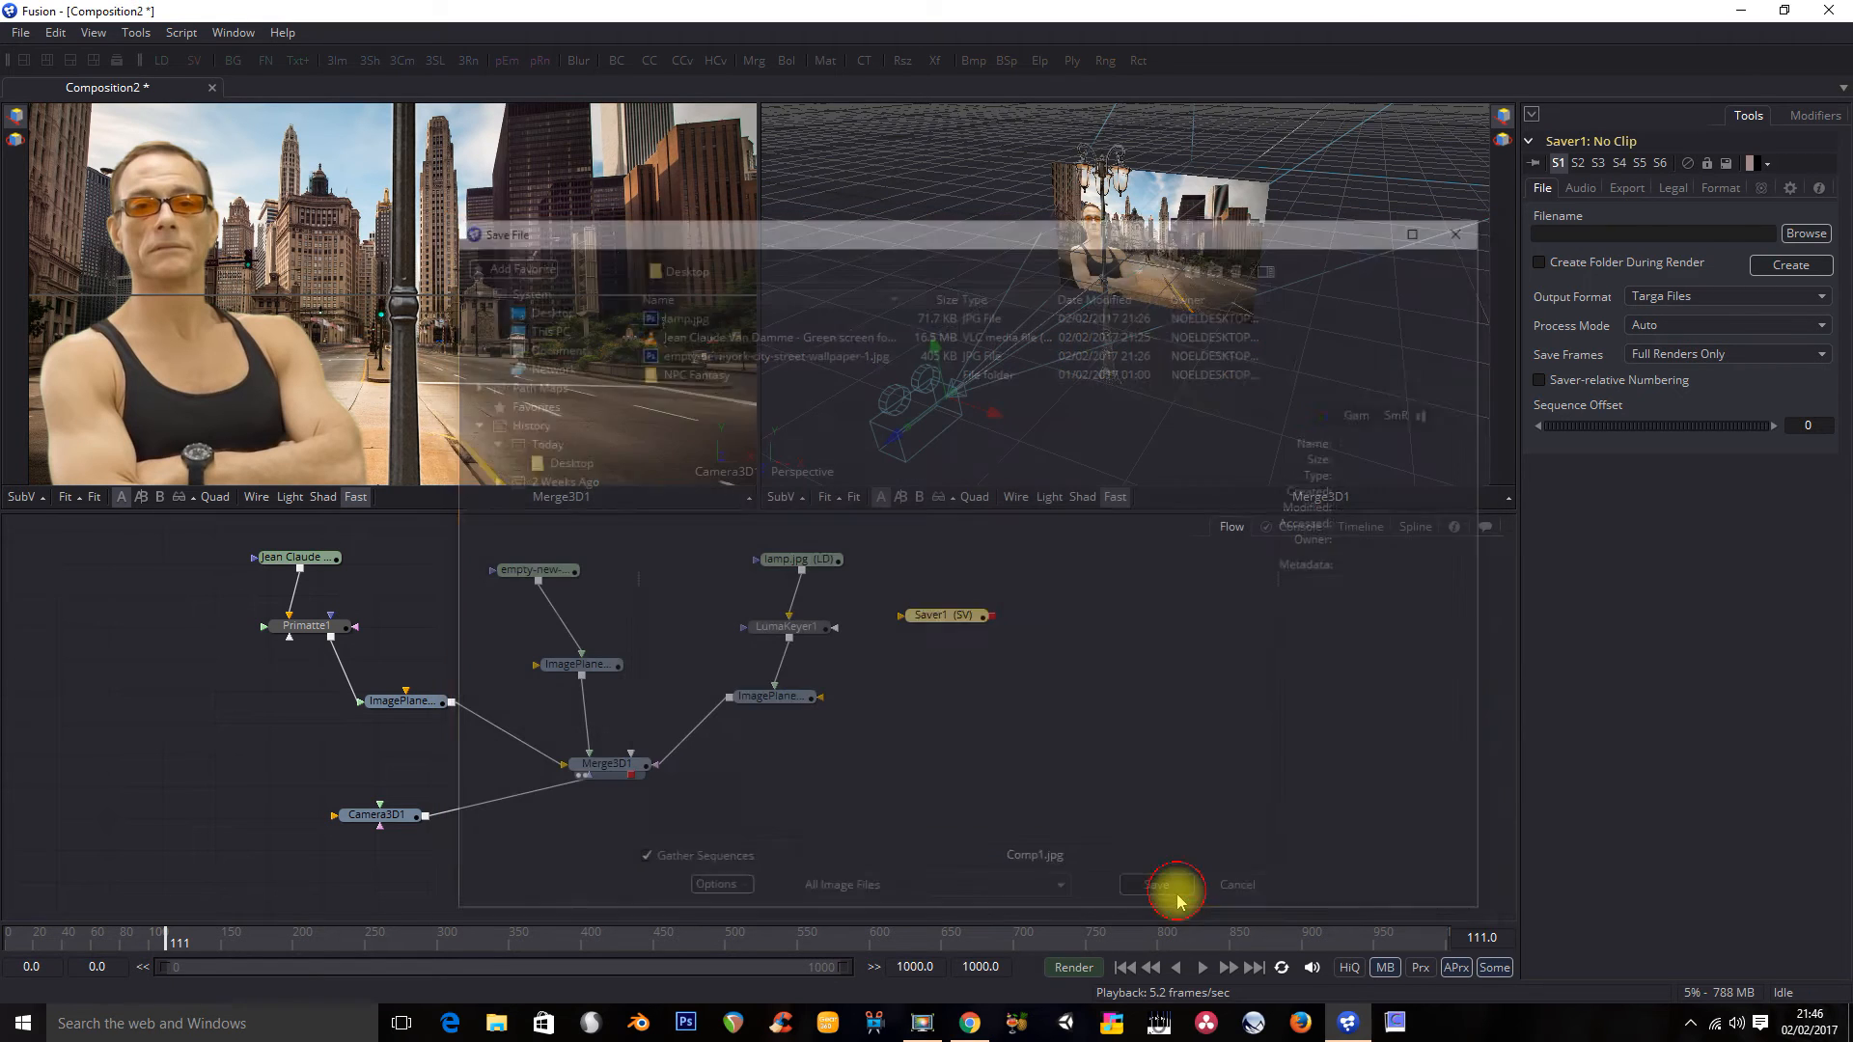
Step: Try to connect the new Saver to Camera3D1, placing it below and to the right of Merge3D1
{"action": "left_click_drag", "start_coordinate": [941, 618], "coordinate": [886, 779]}
{"action": "left_click_drag", "start_coordinate": [631, 775], "coordinate": [679, 844]}
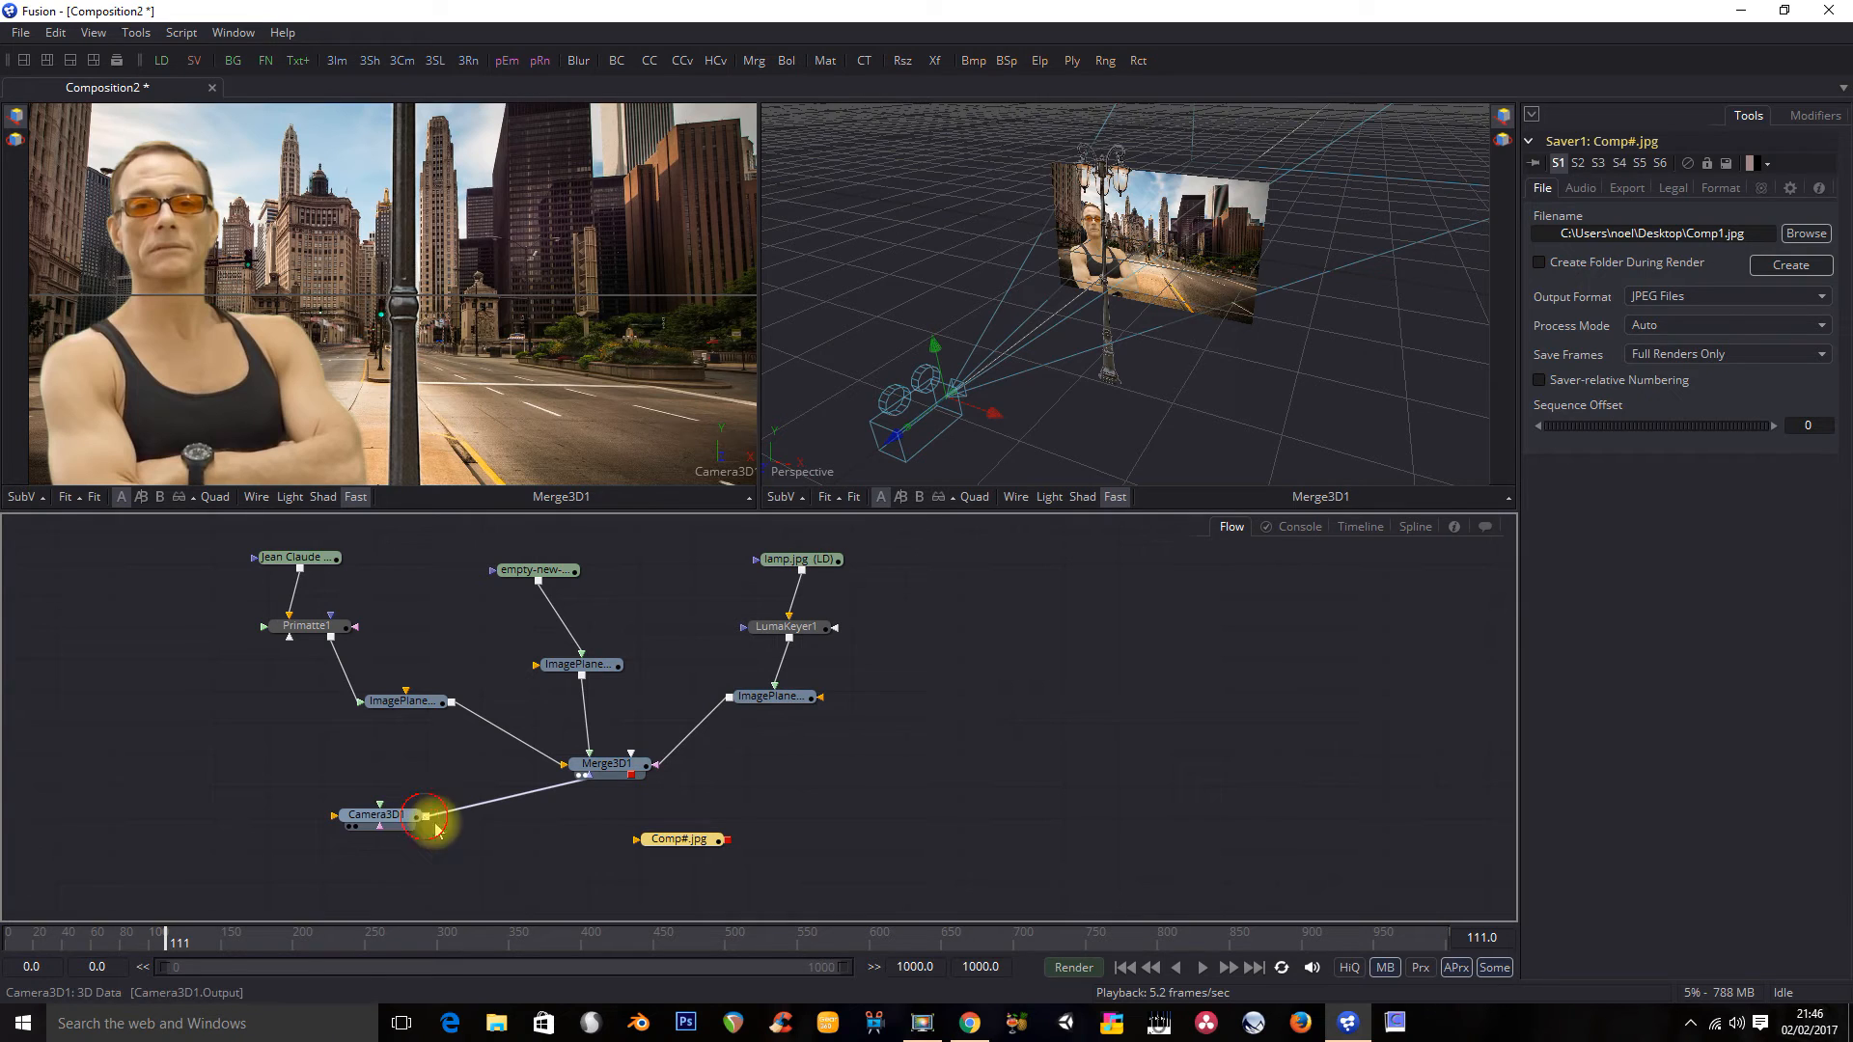
{"action": "left_click_drag", "start_coordinate": [435, 826], "coordinate": [687, 855]}
{"action": "left_click_drag", "start_coordinate": [380, 826], "coordinate": [706, 847]}
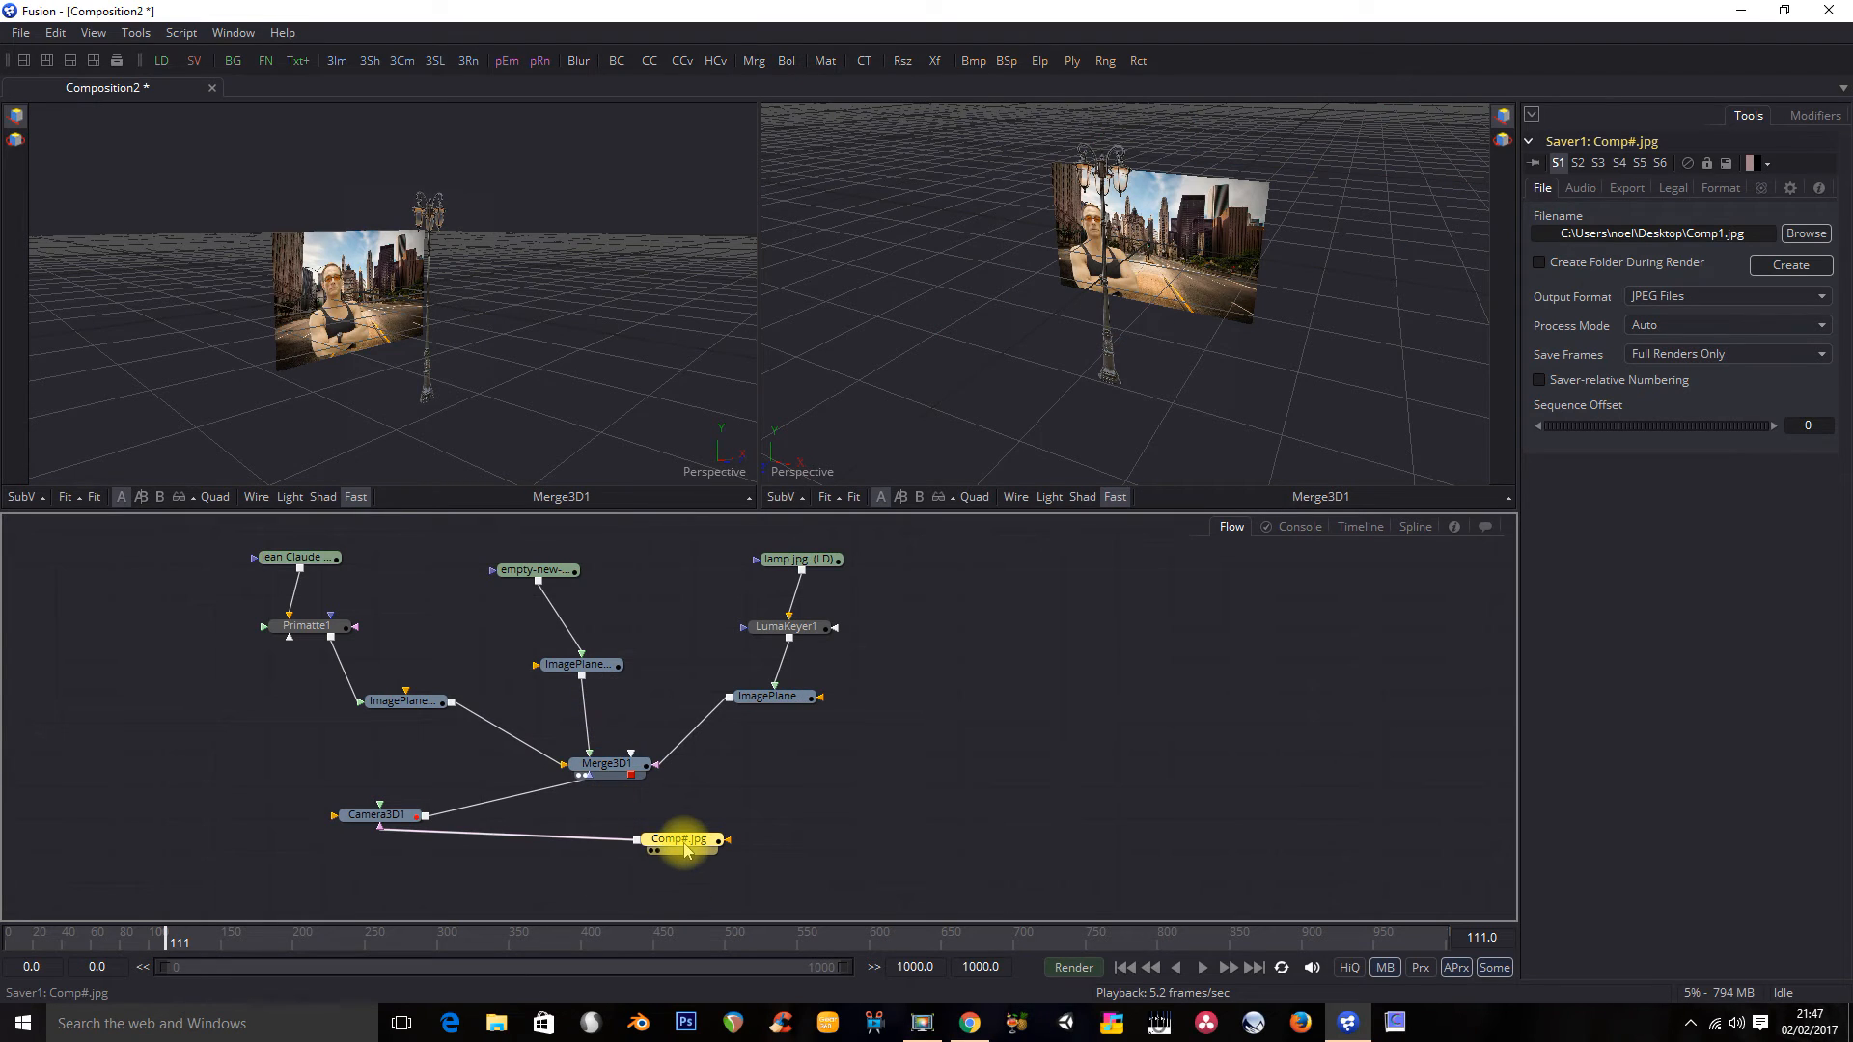
{"action": "left_click_drag", "start_coordinate": [685, 849], "coordinate": [747, 846]}
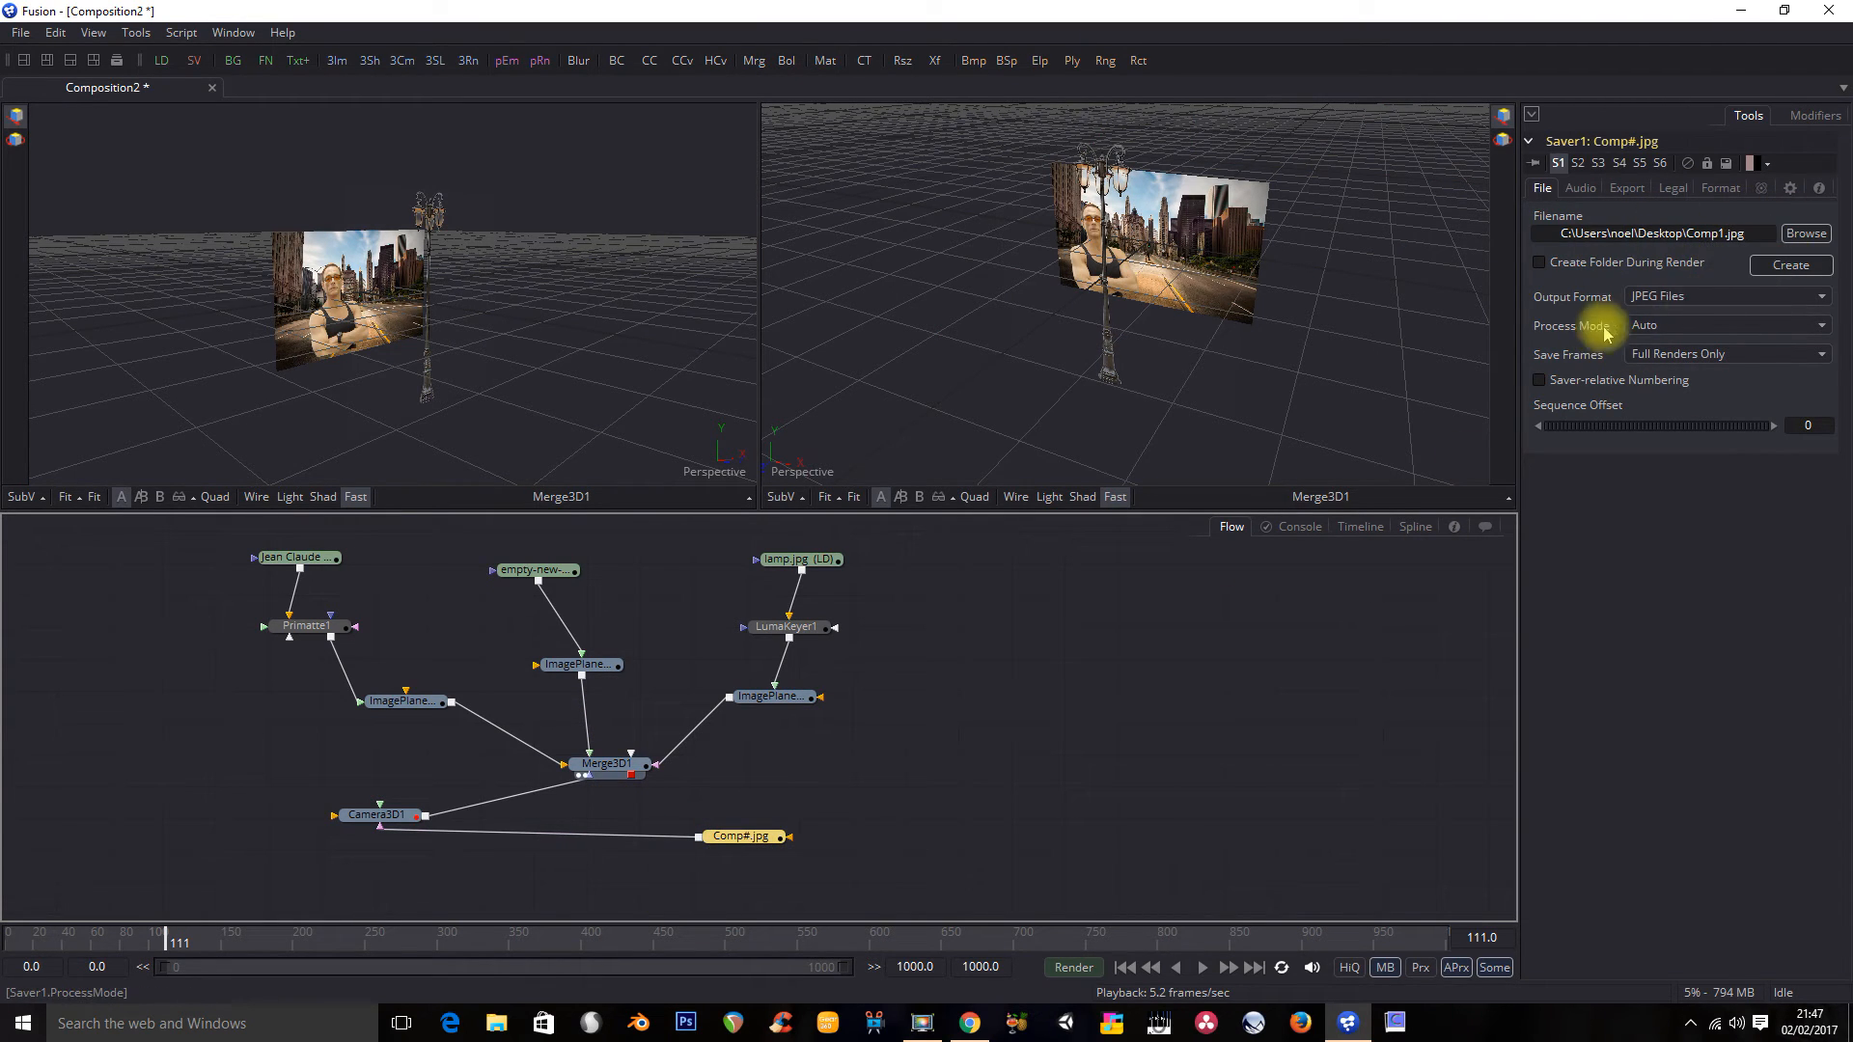
Step: Set the Saver's output format to QuickTime Movies
{"action": "left_click", "coordinate": [1660, 299]}
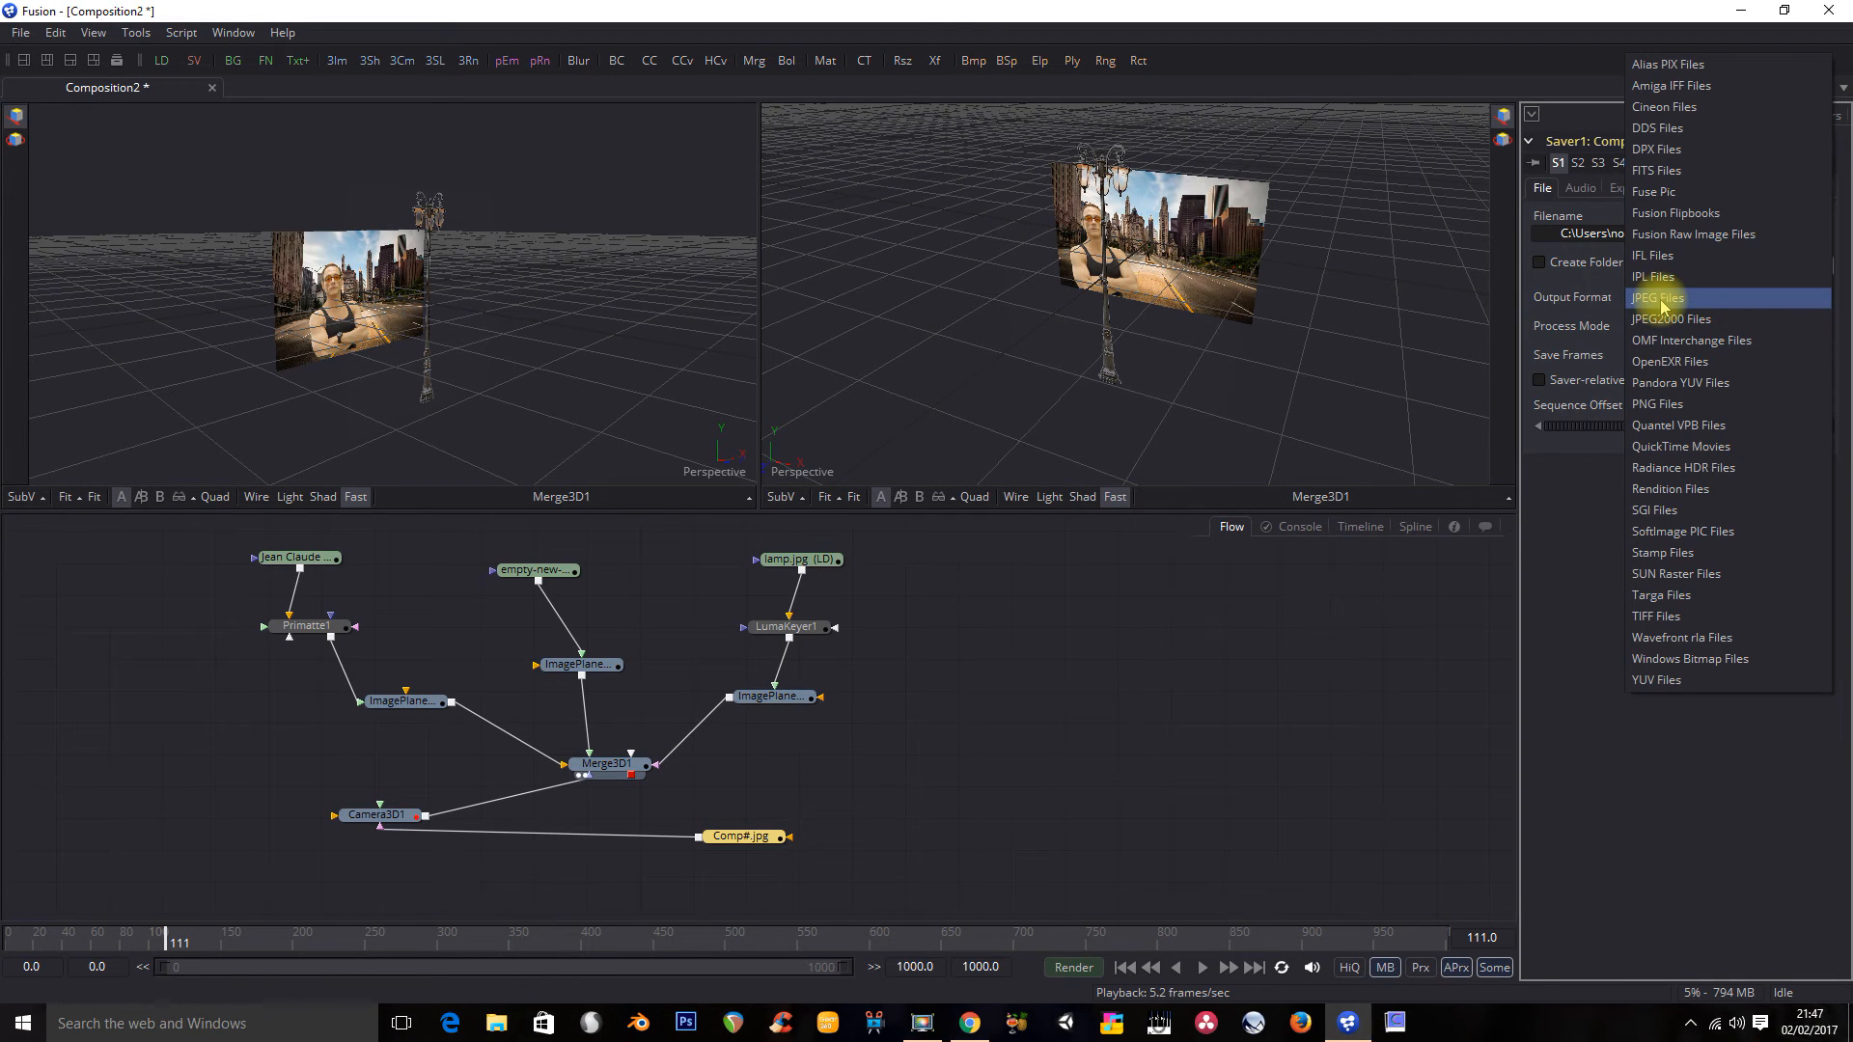
{"action": "left_click", "coordinate": [1684, 446]}
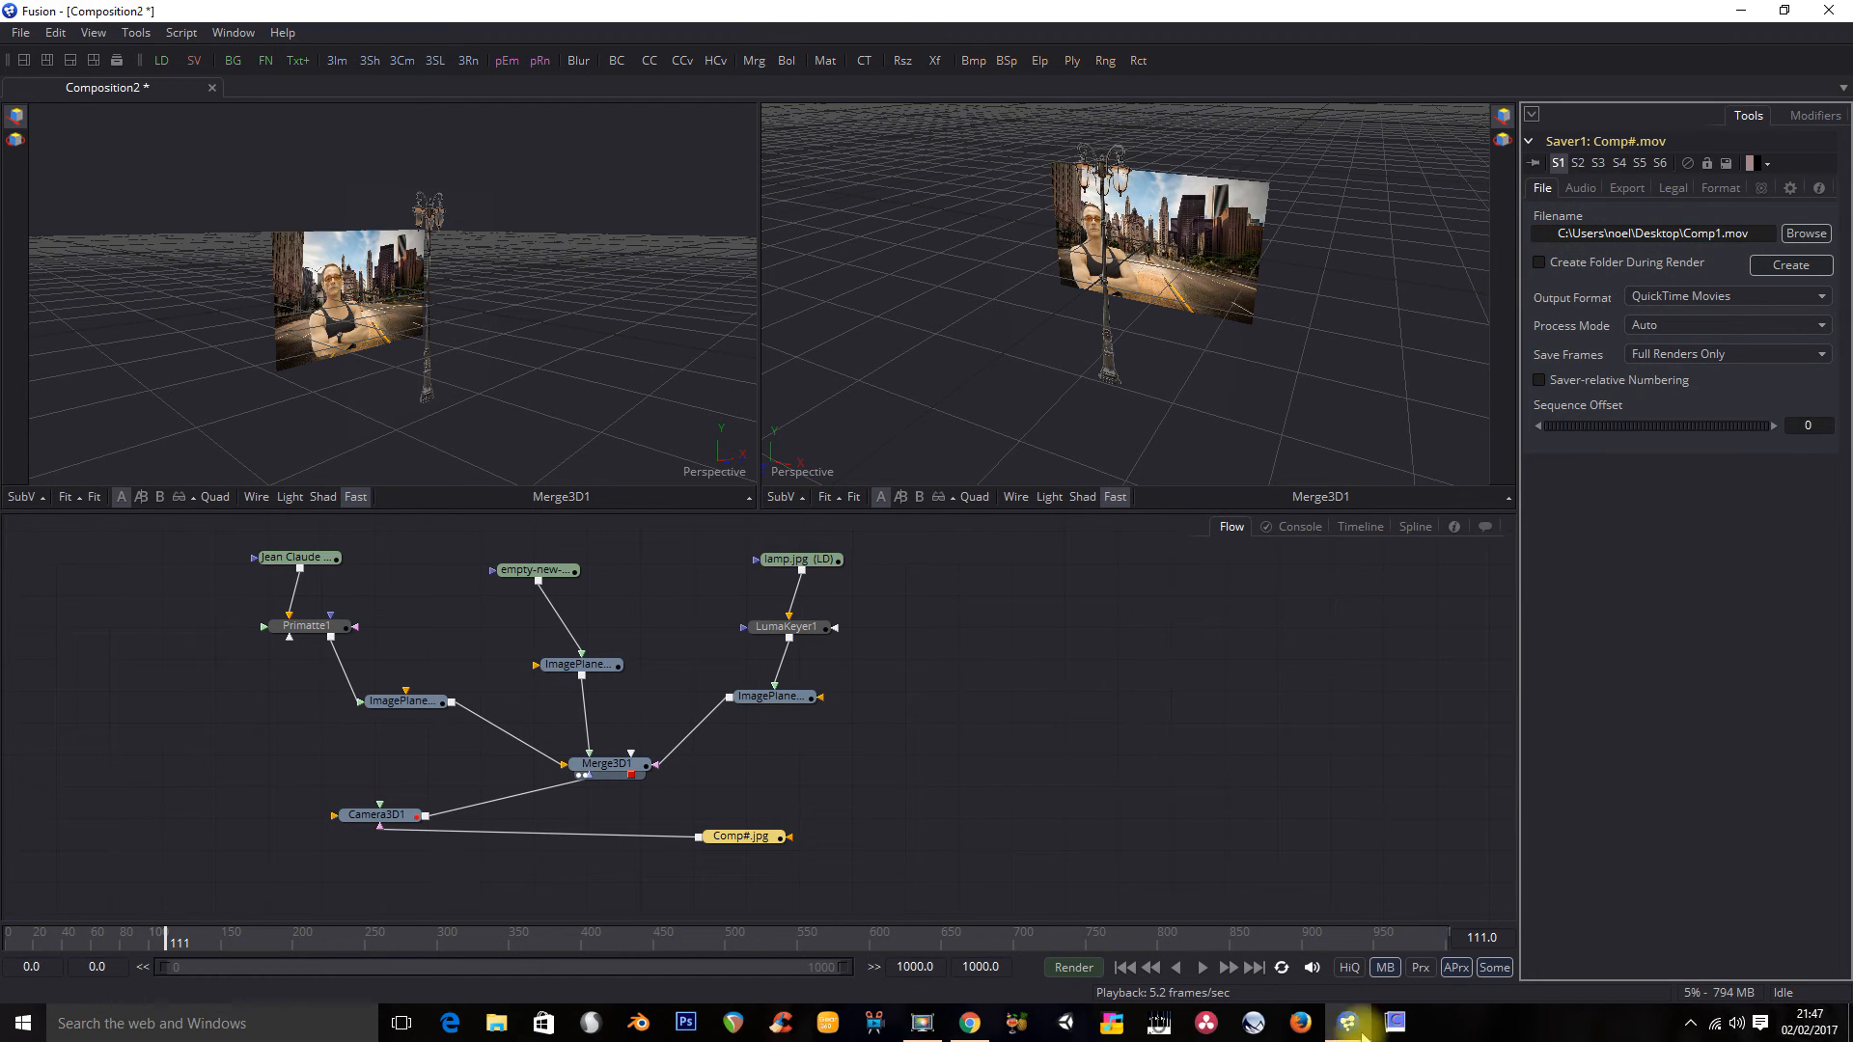
{"action": "left_click", "coordinate": [921, 1026]}
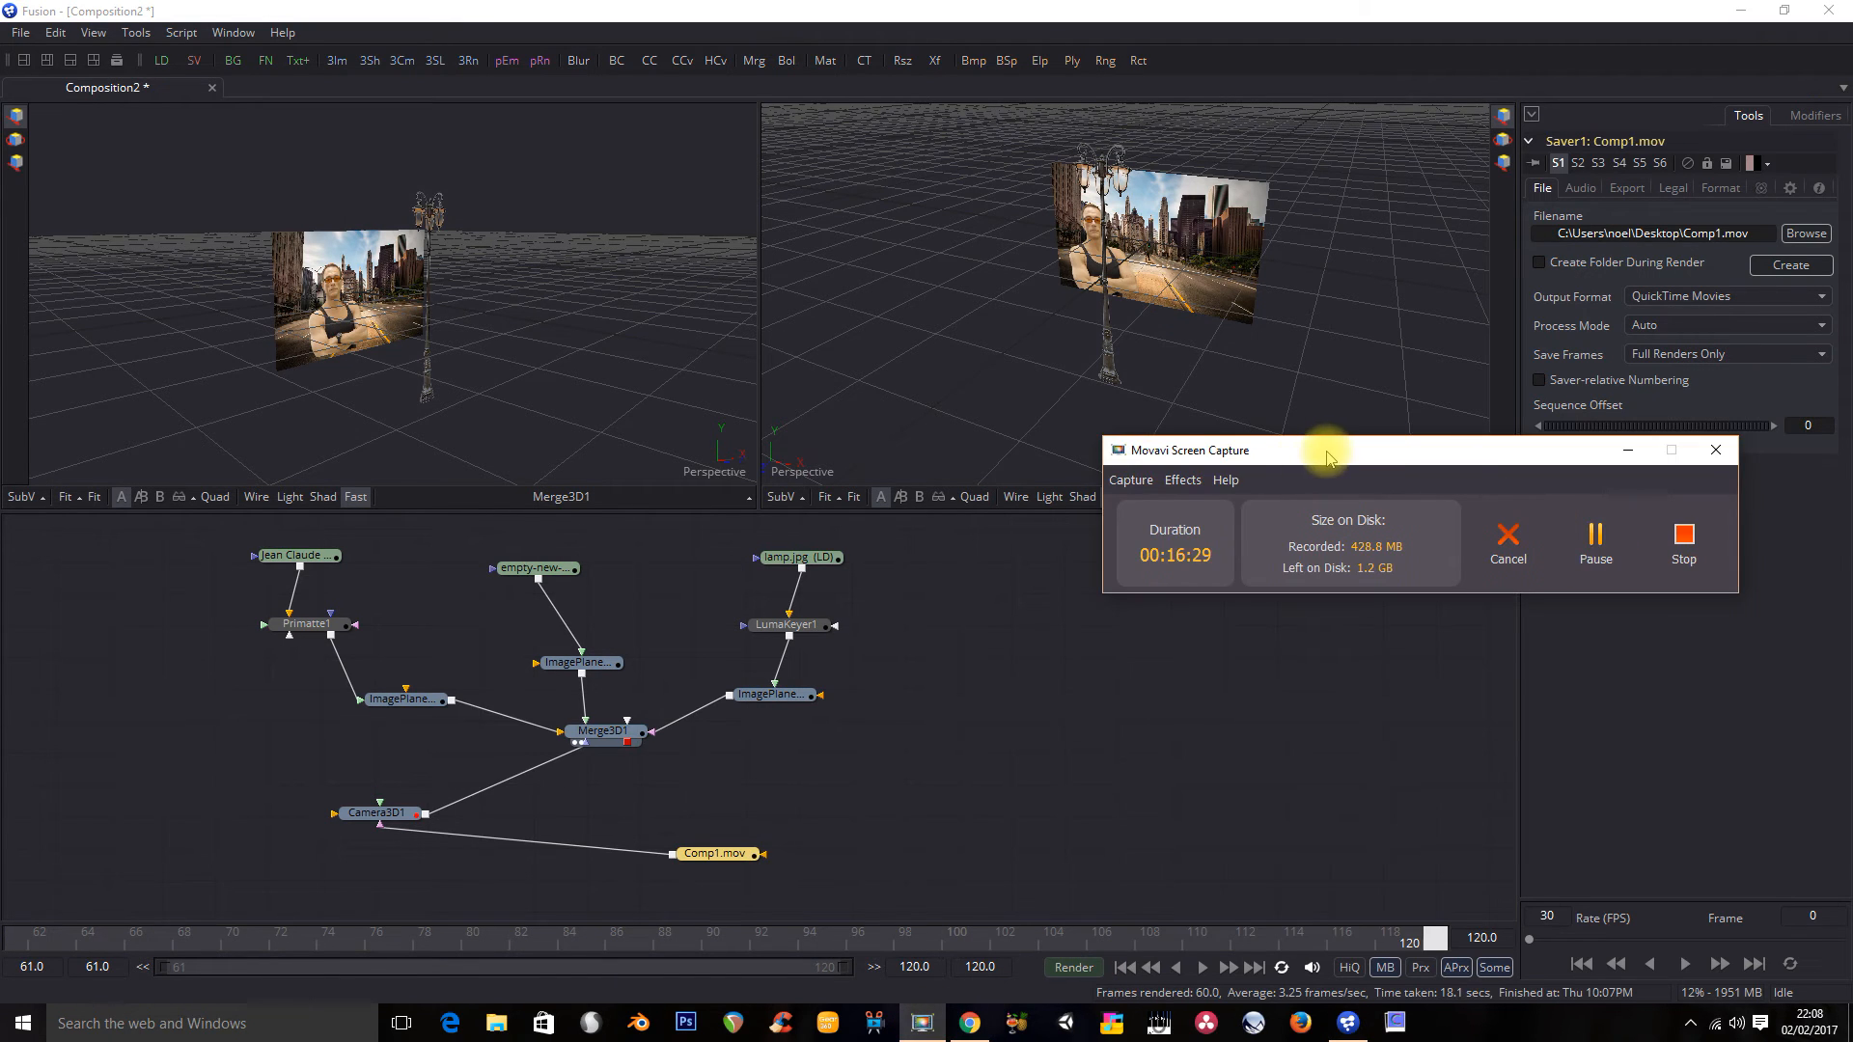
{"action": "left_click_drag", "start_coordinate": [1327, 456], "coordinate": [1315, 607]}
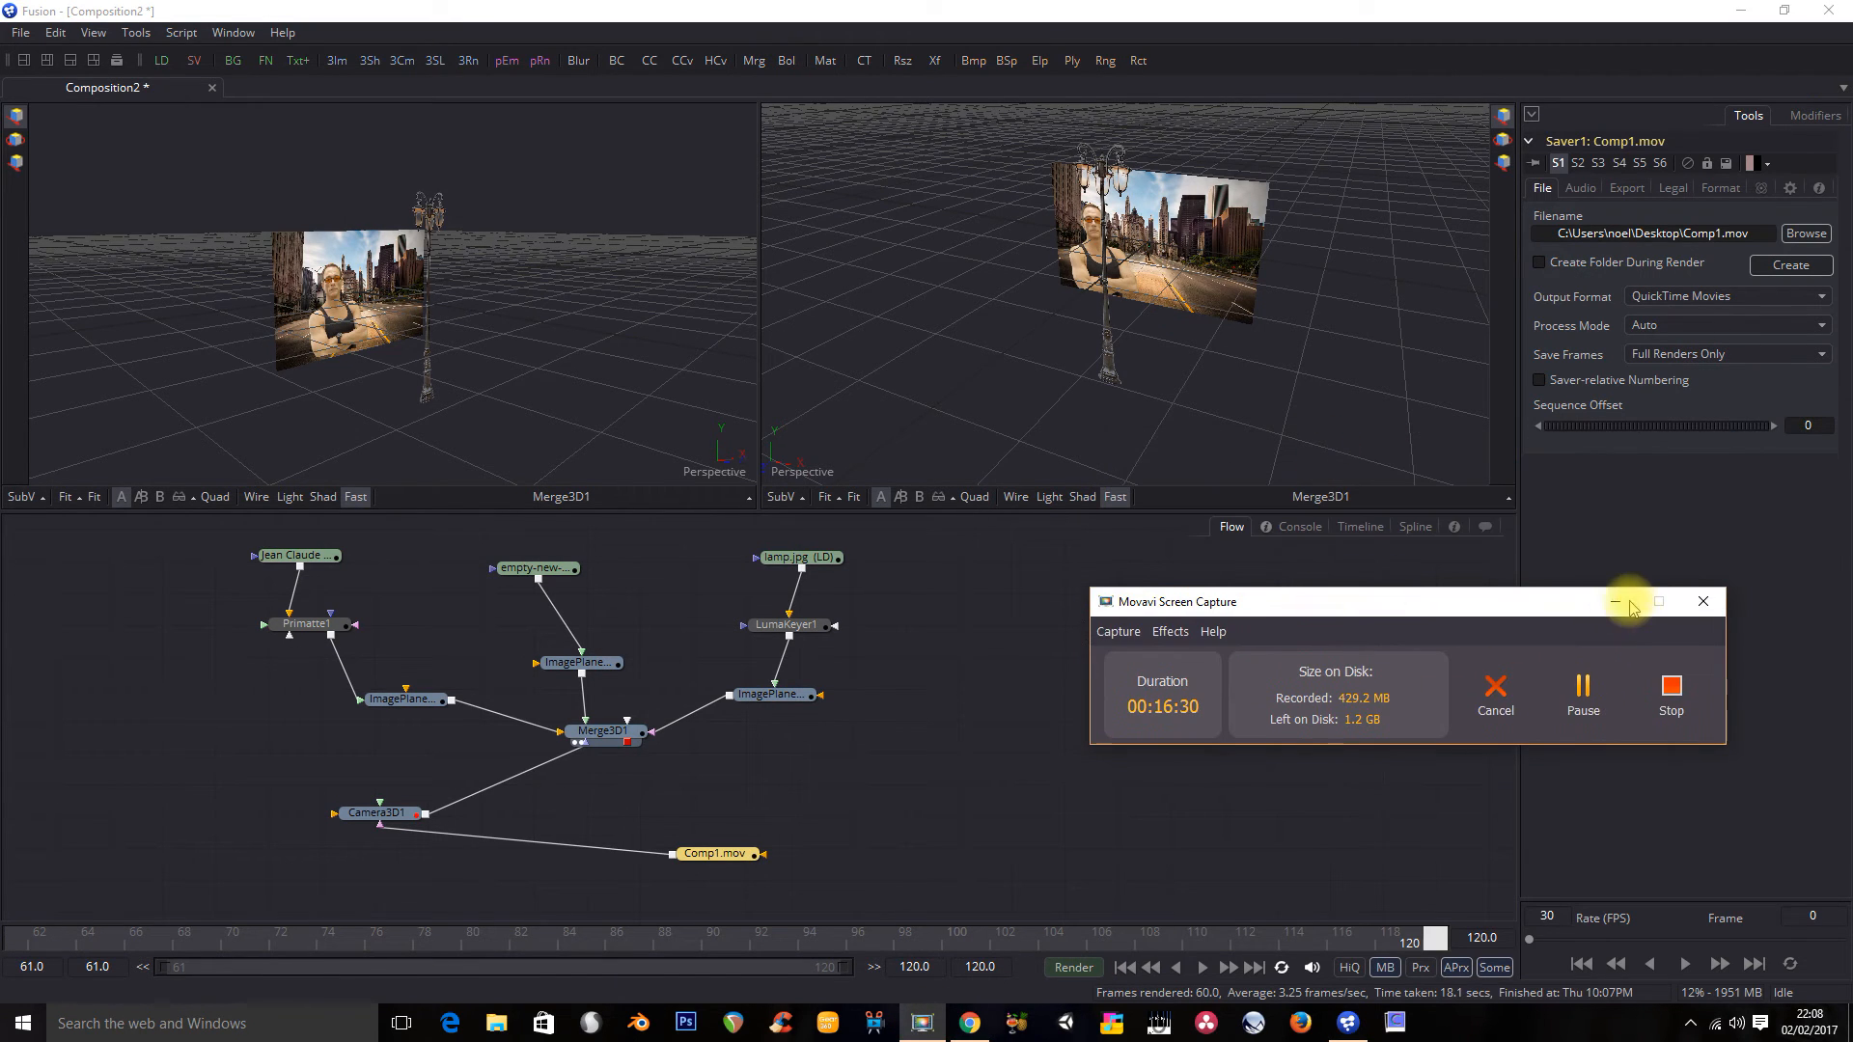
{"action": "left_click", "coordinate": [1617, 600]}
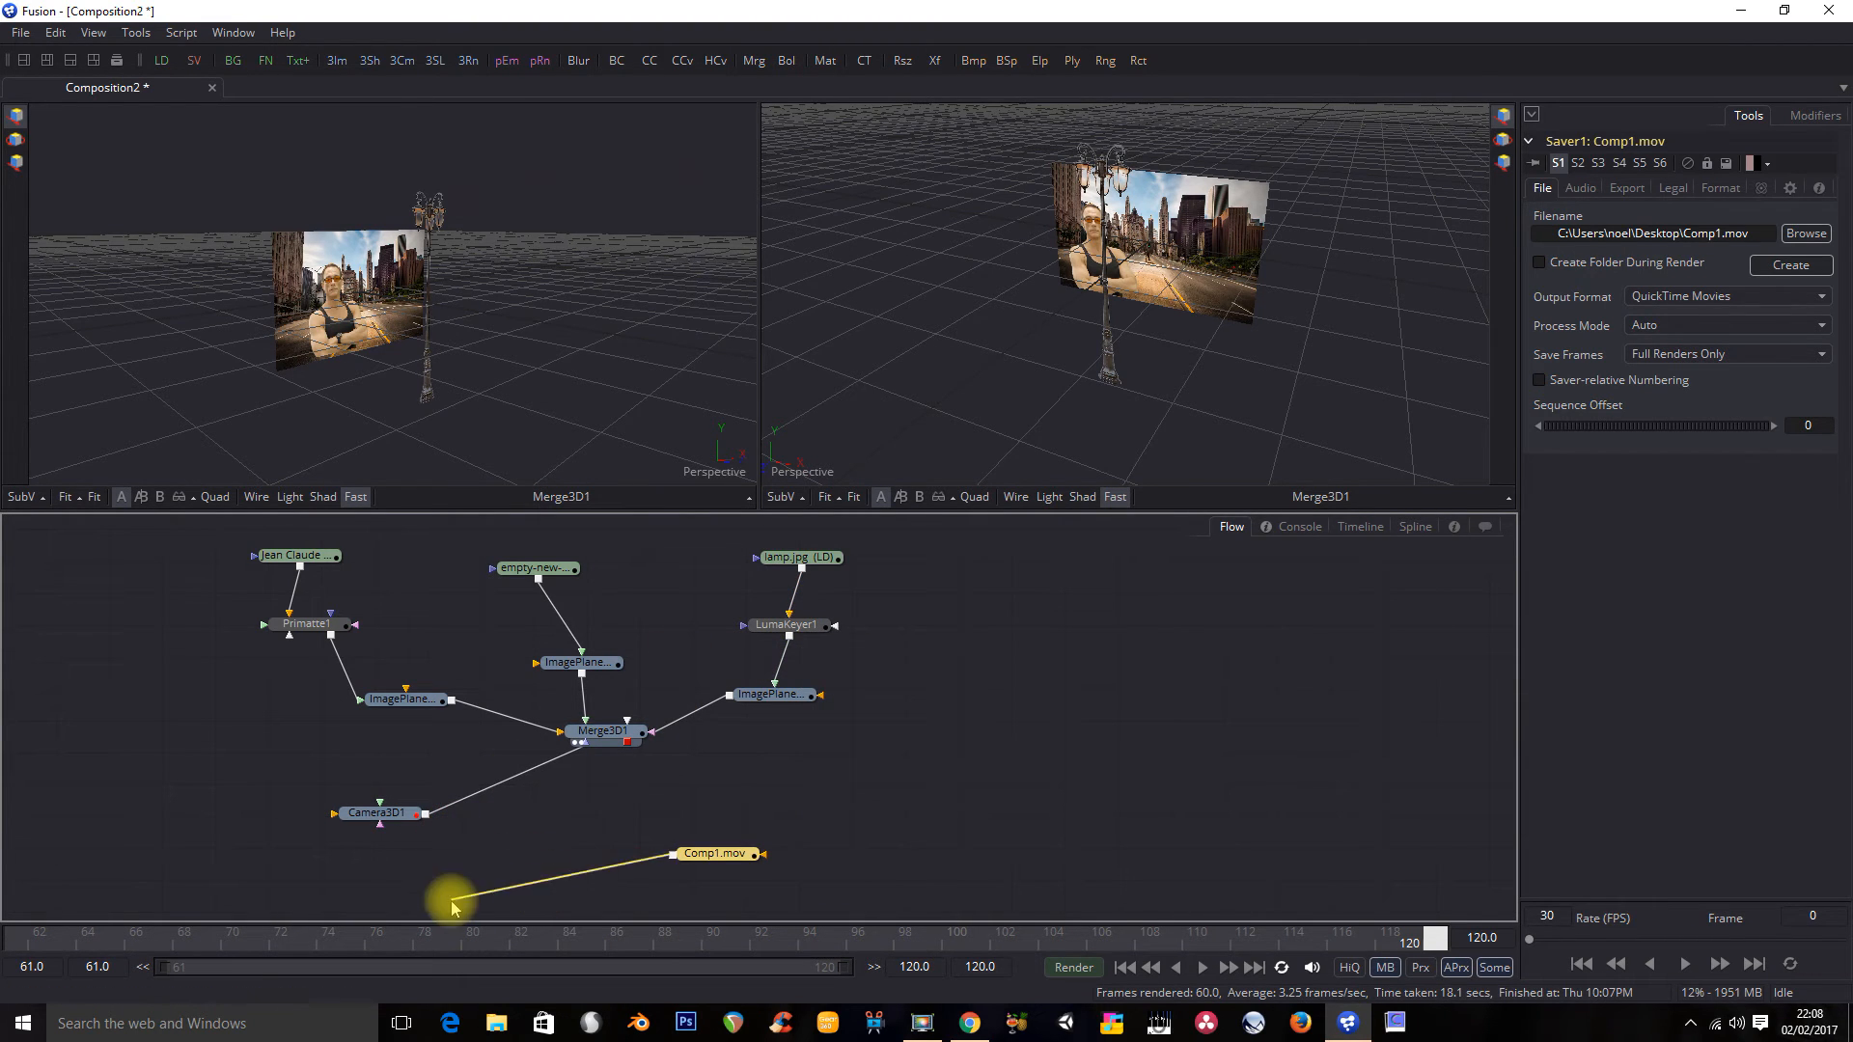
Step: Disconnect the Comp1.mov Saver from Camera3D1 and space the Saver, Merge3D1 and Camera3D1 nodes apart in the flow
{"action": "left_click_drag", "start_coordinate": [454, 906], "coordinate": [502, 888]}
{"action": "left_click_drag", "start_coordinate": [714, 854], "coordinate": [989, 793]}
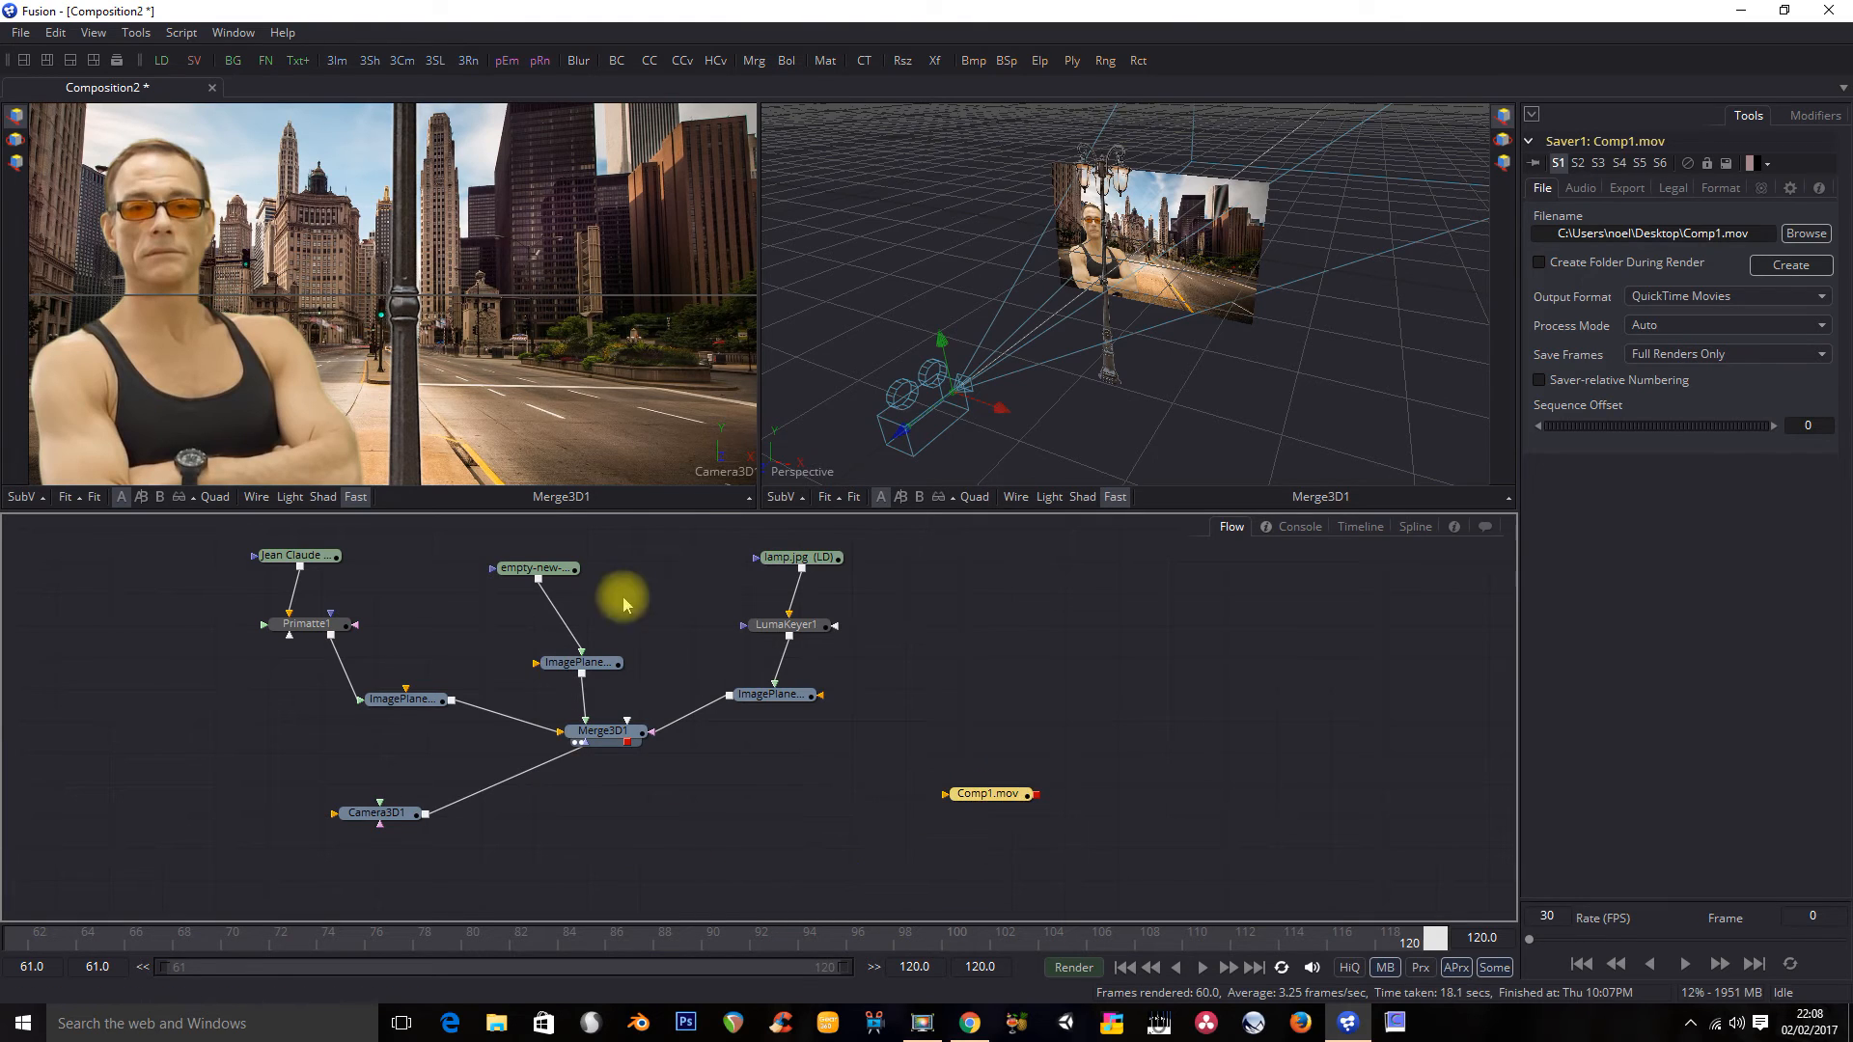
{"action": "left_click_drag", "start_coordinate": [607, 741], "coordinate": [575, 749]}
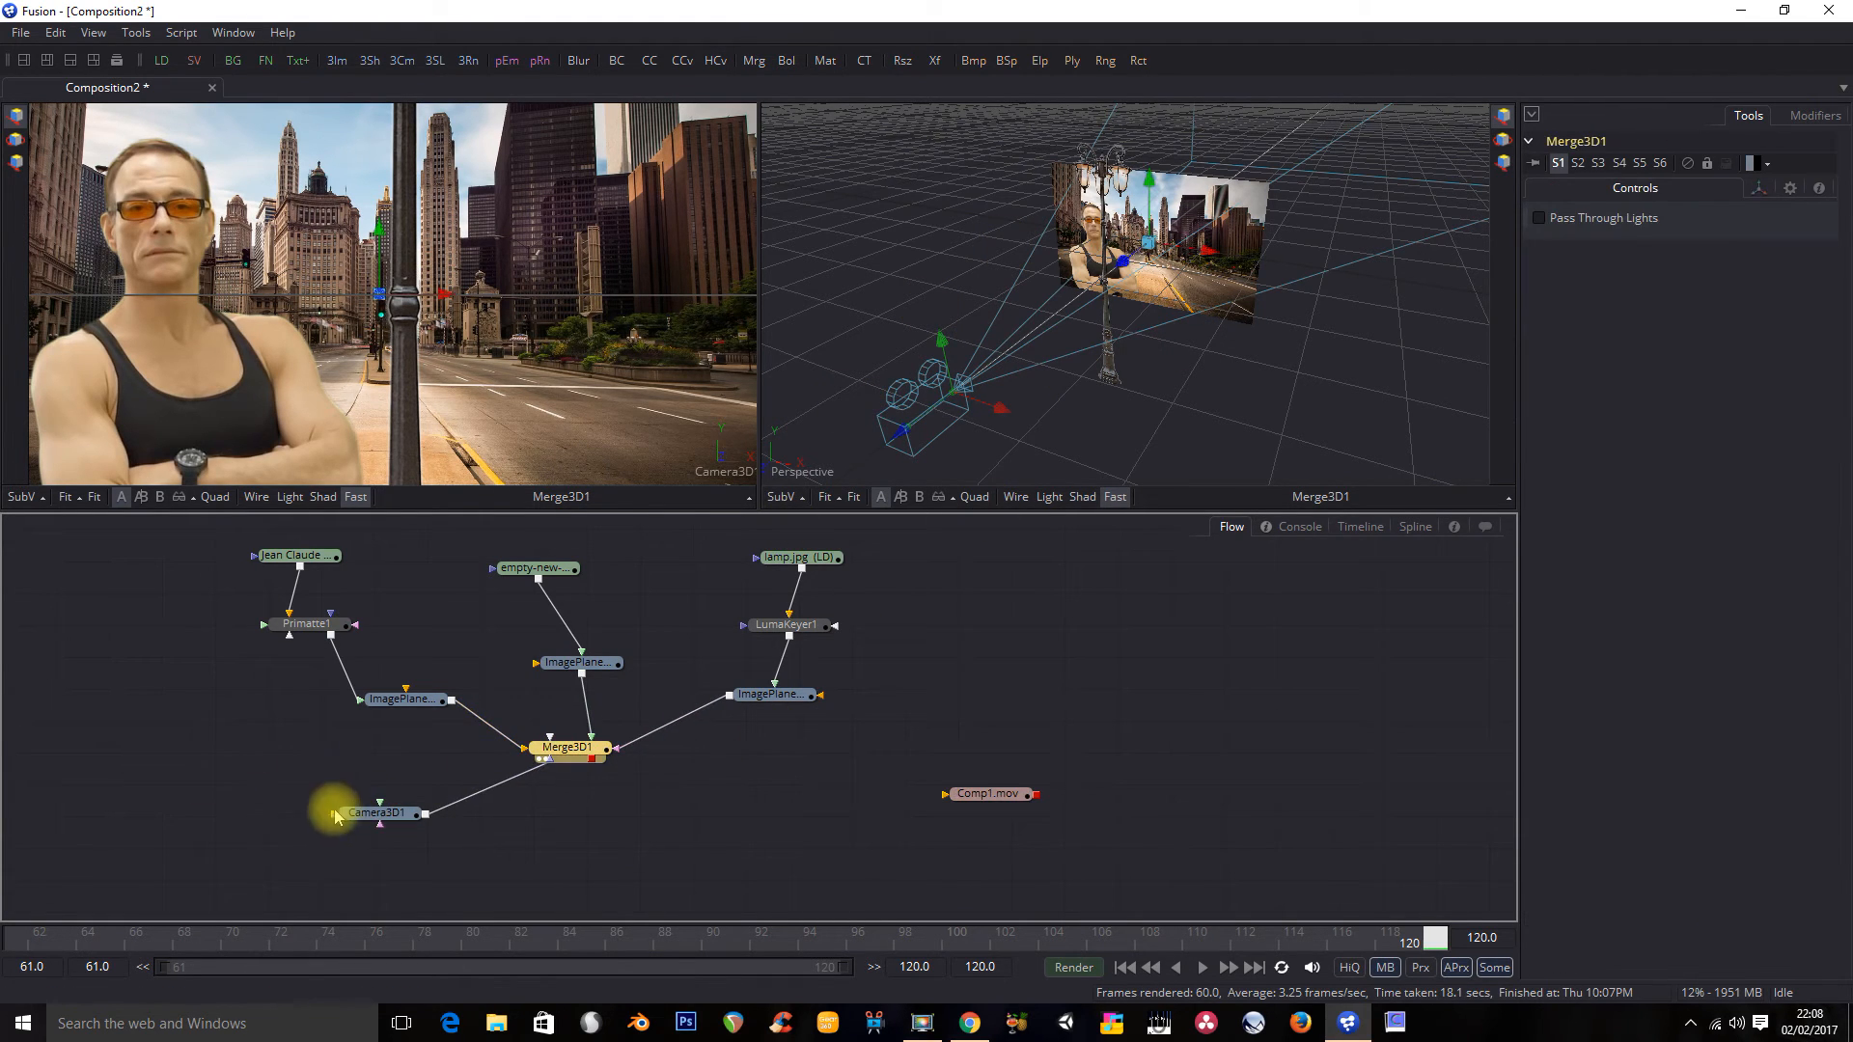
{"action": "left_click_drag", "start_coordinate": [357, 819], "coordinate": [340, 799]}
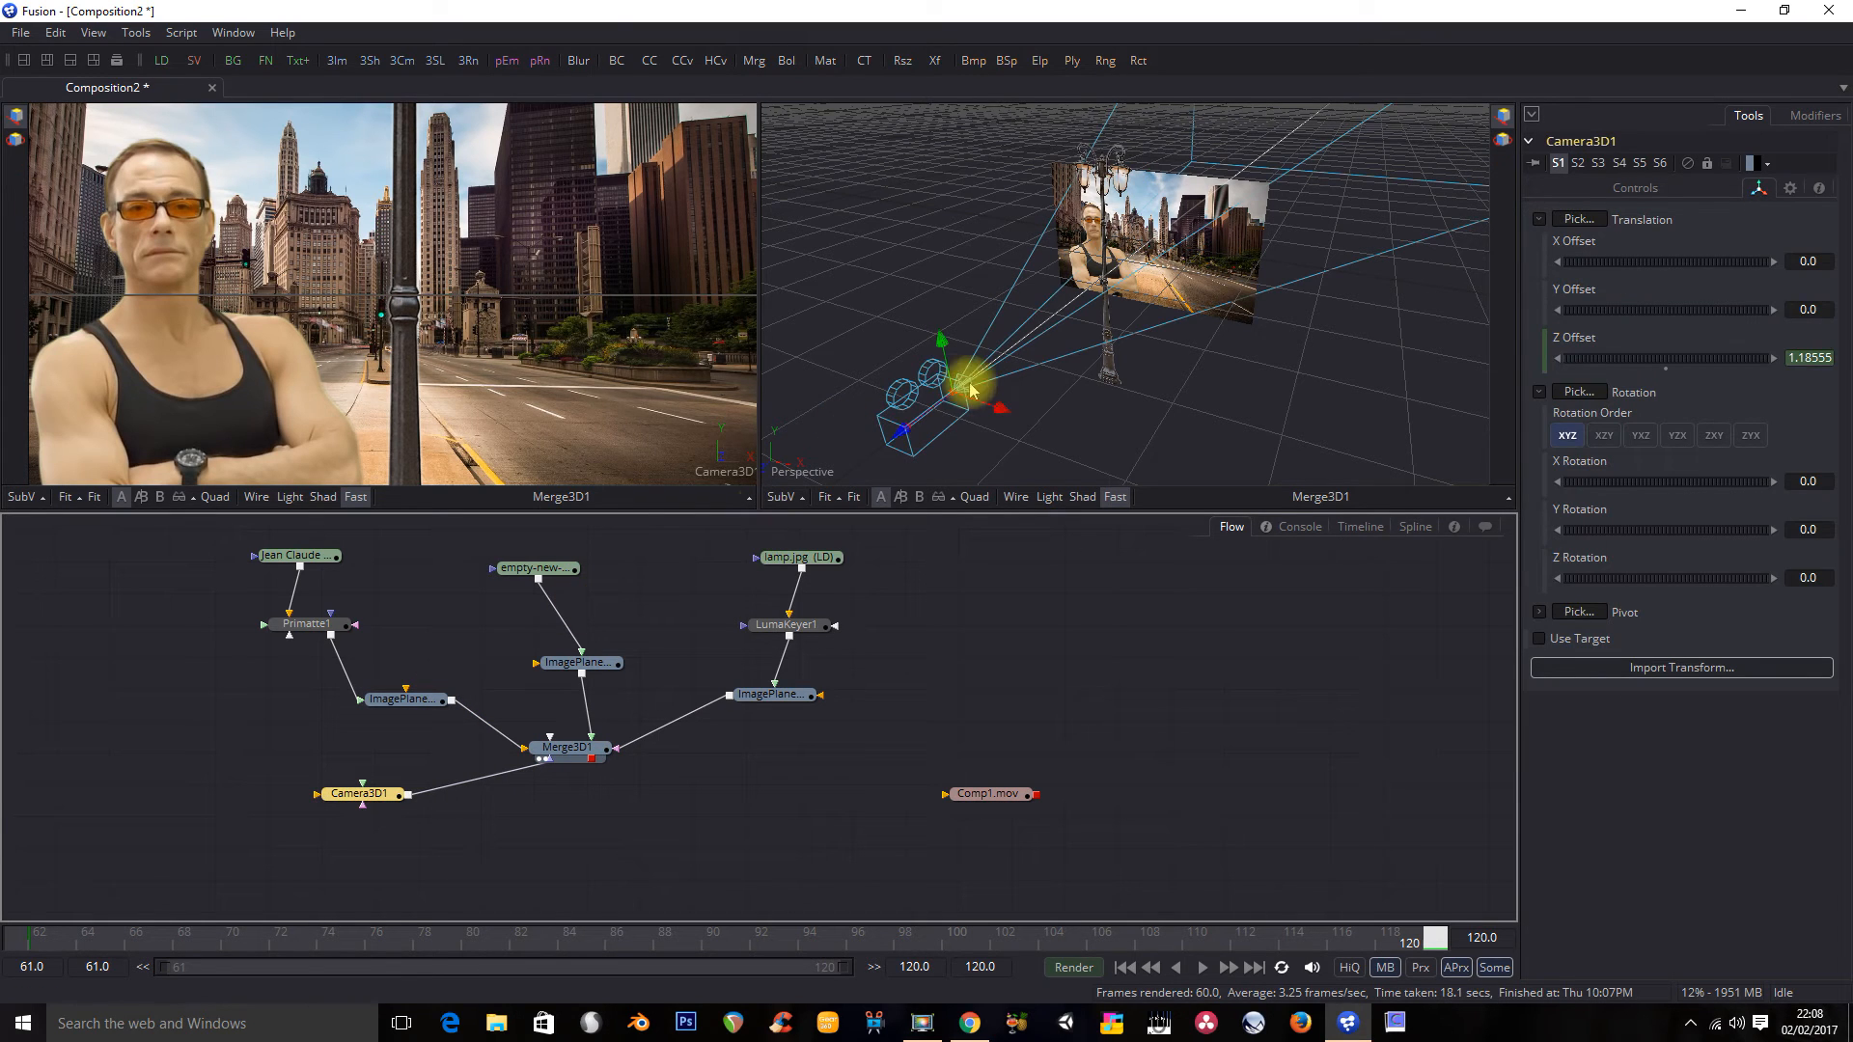
Step: Nudge Merge3D1 in the flow and set the composition's global start time to 1 and end time to 1000
{"action": "left_click_drag", "start_coordinate": [571, 749], "coordinate": [587, 752]}
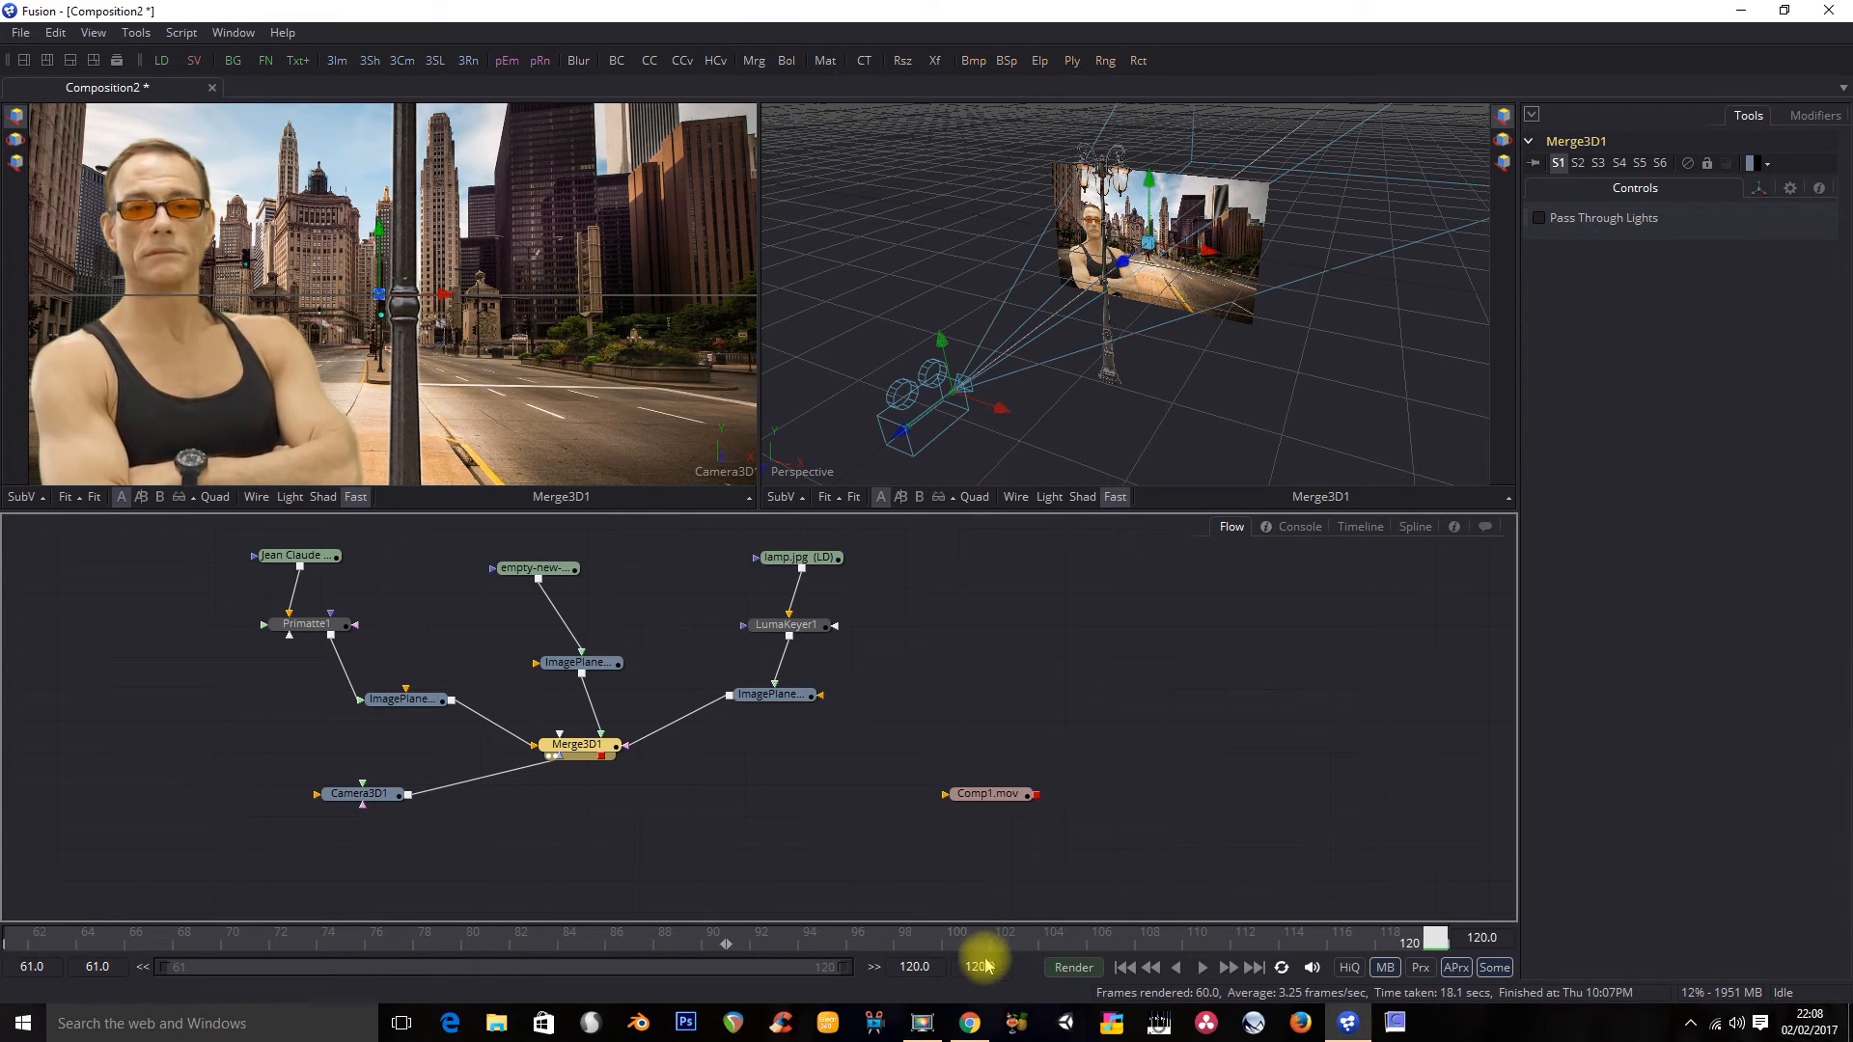
{"action": "left_click_drag", "start_coordinate": [994, 966], "coordinate": [950, 964]}
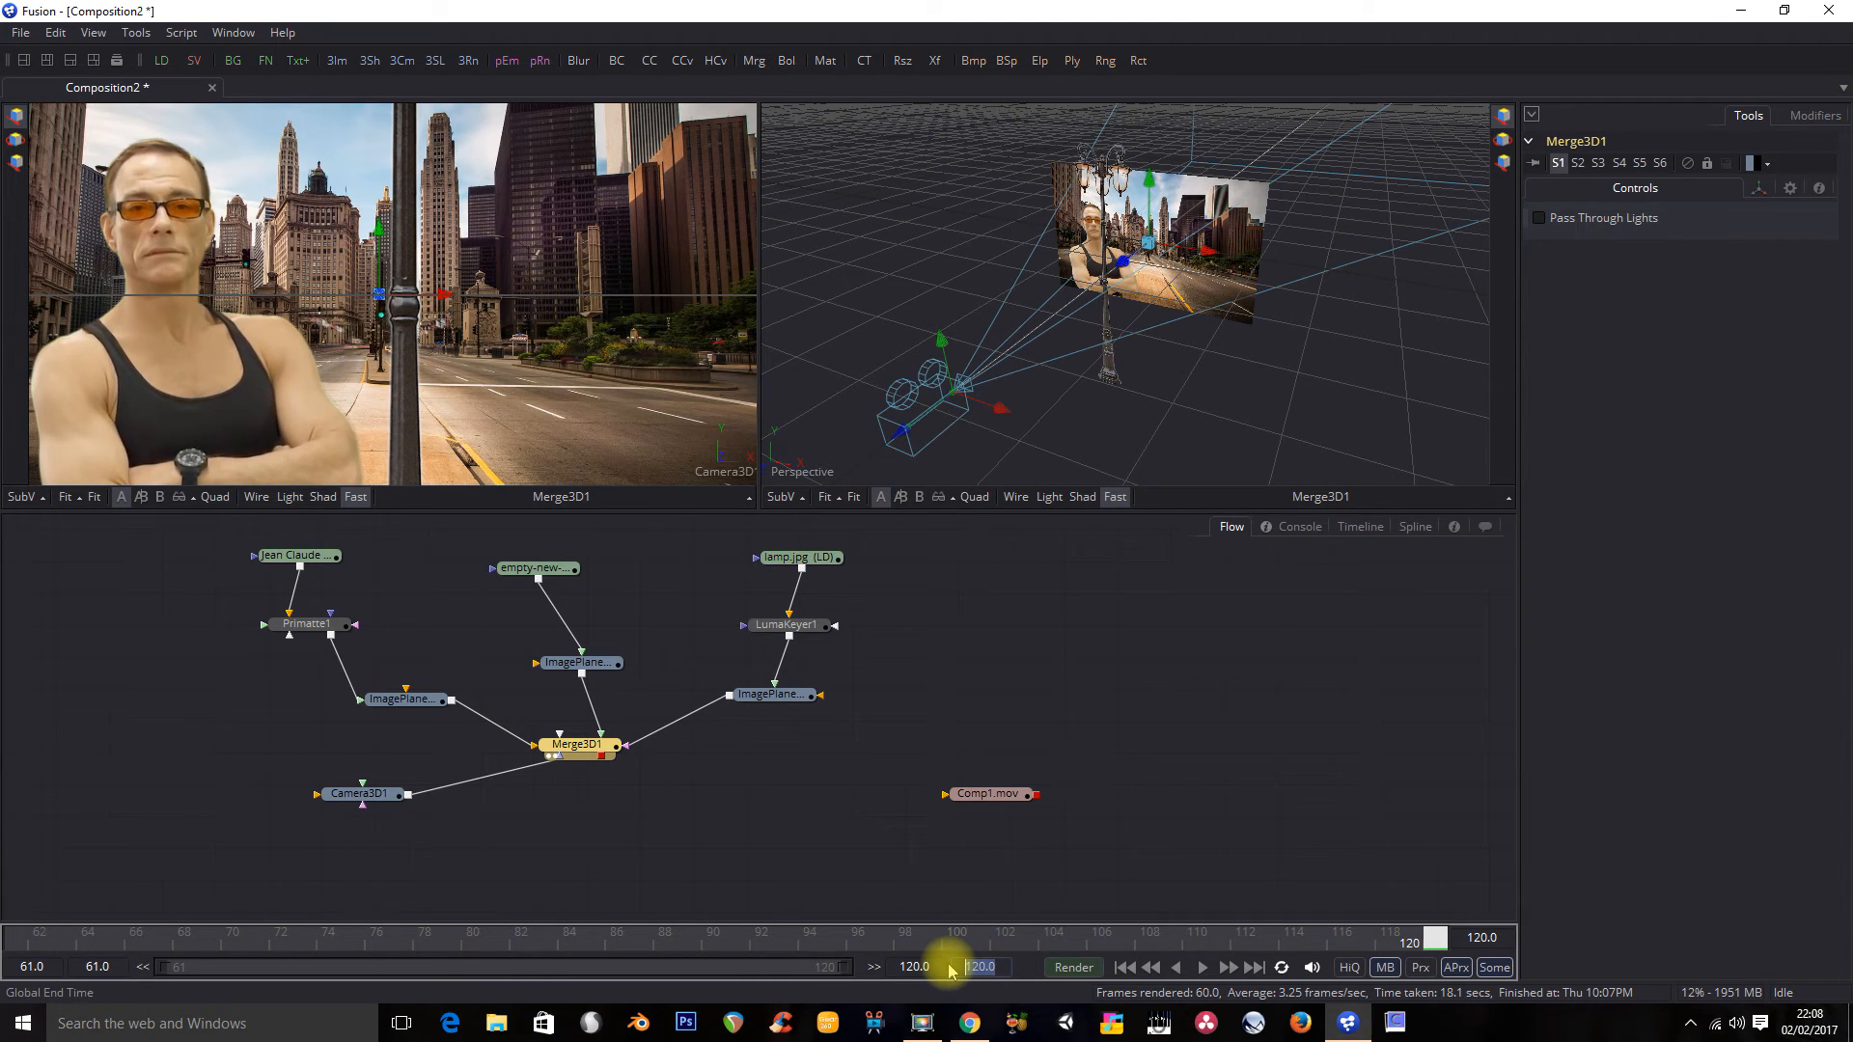
{"action": "type", "text": "1000"}
{"action": "key", "text": "Return"}
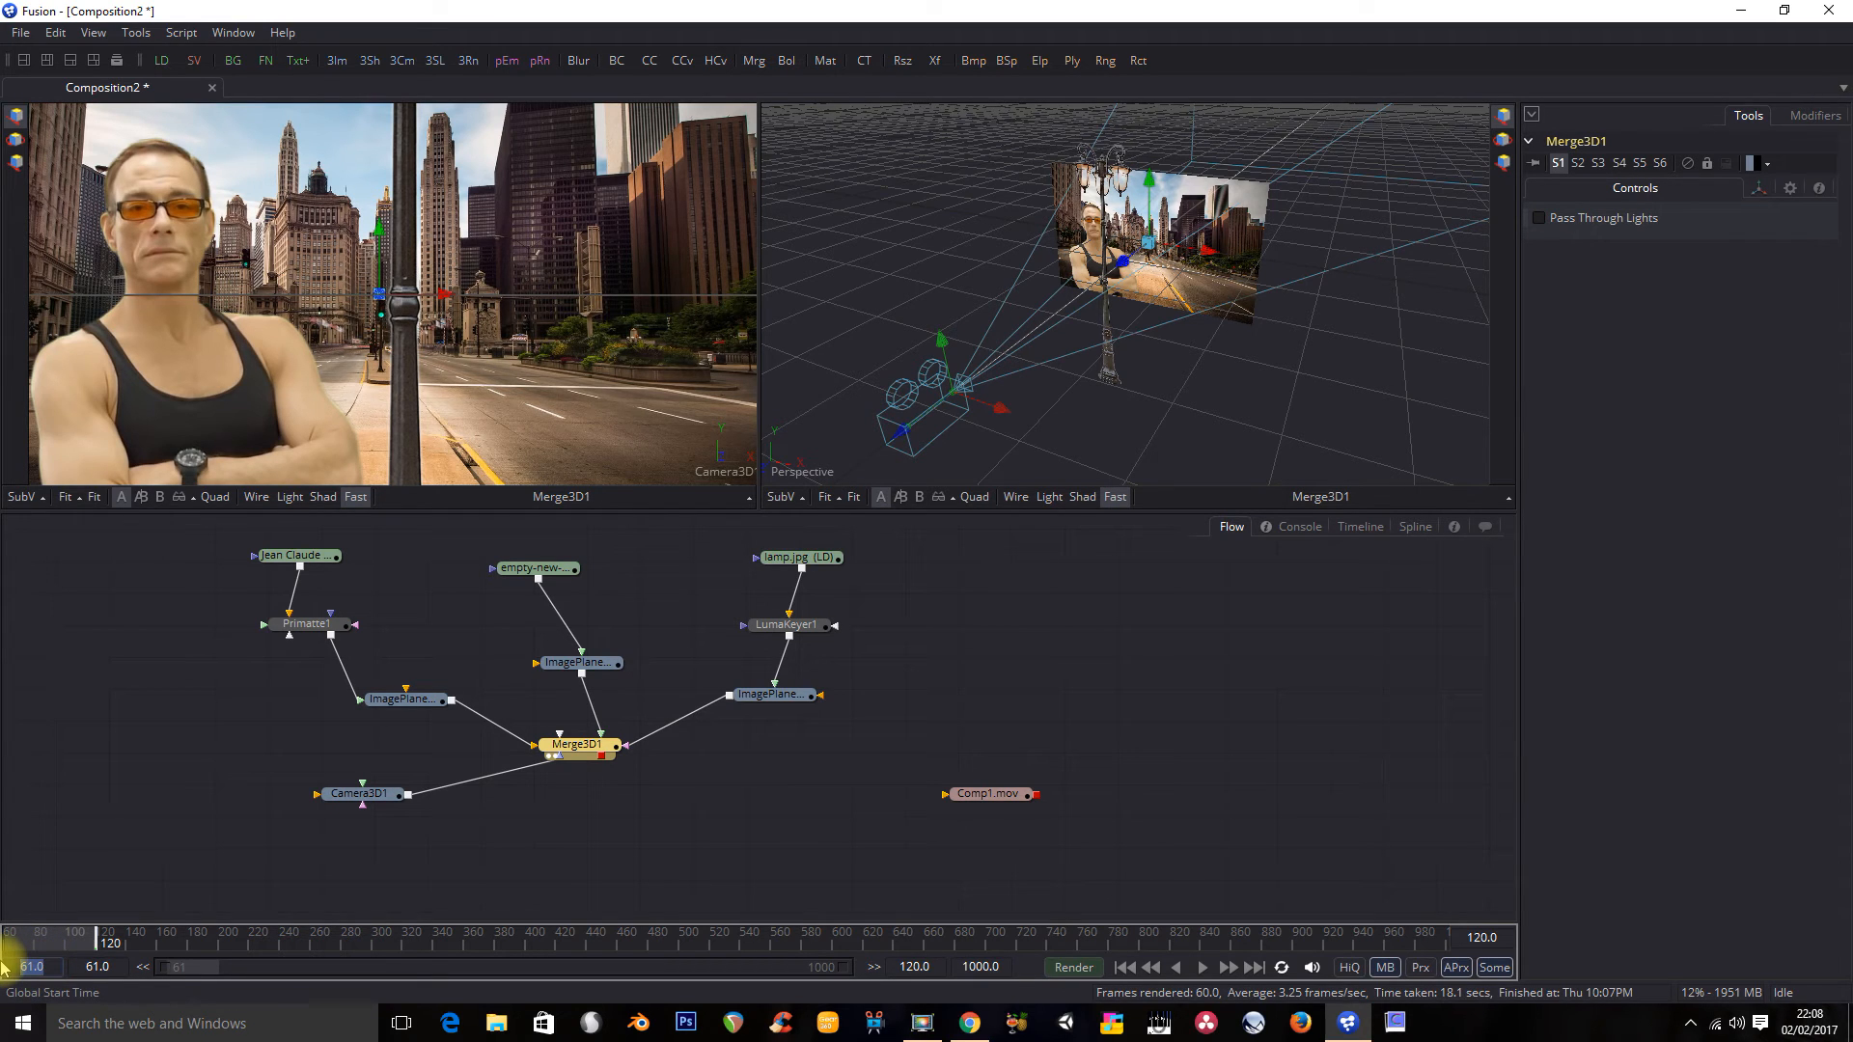
{"action": "key", "text": "Return"}
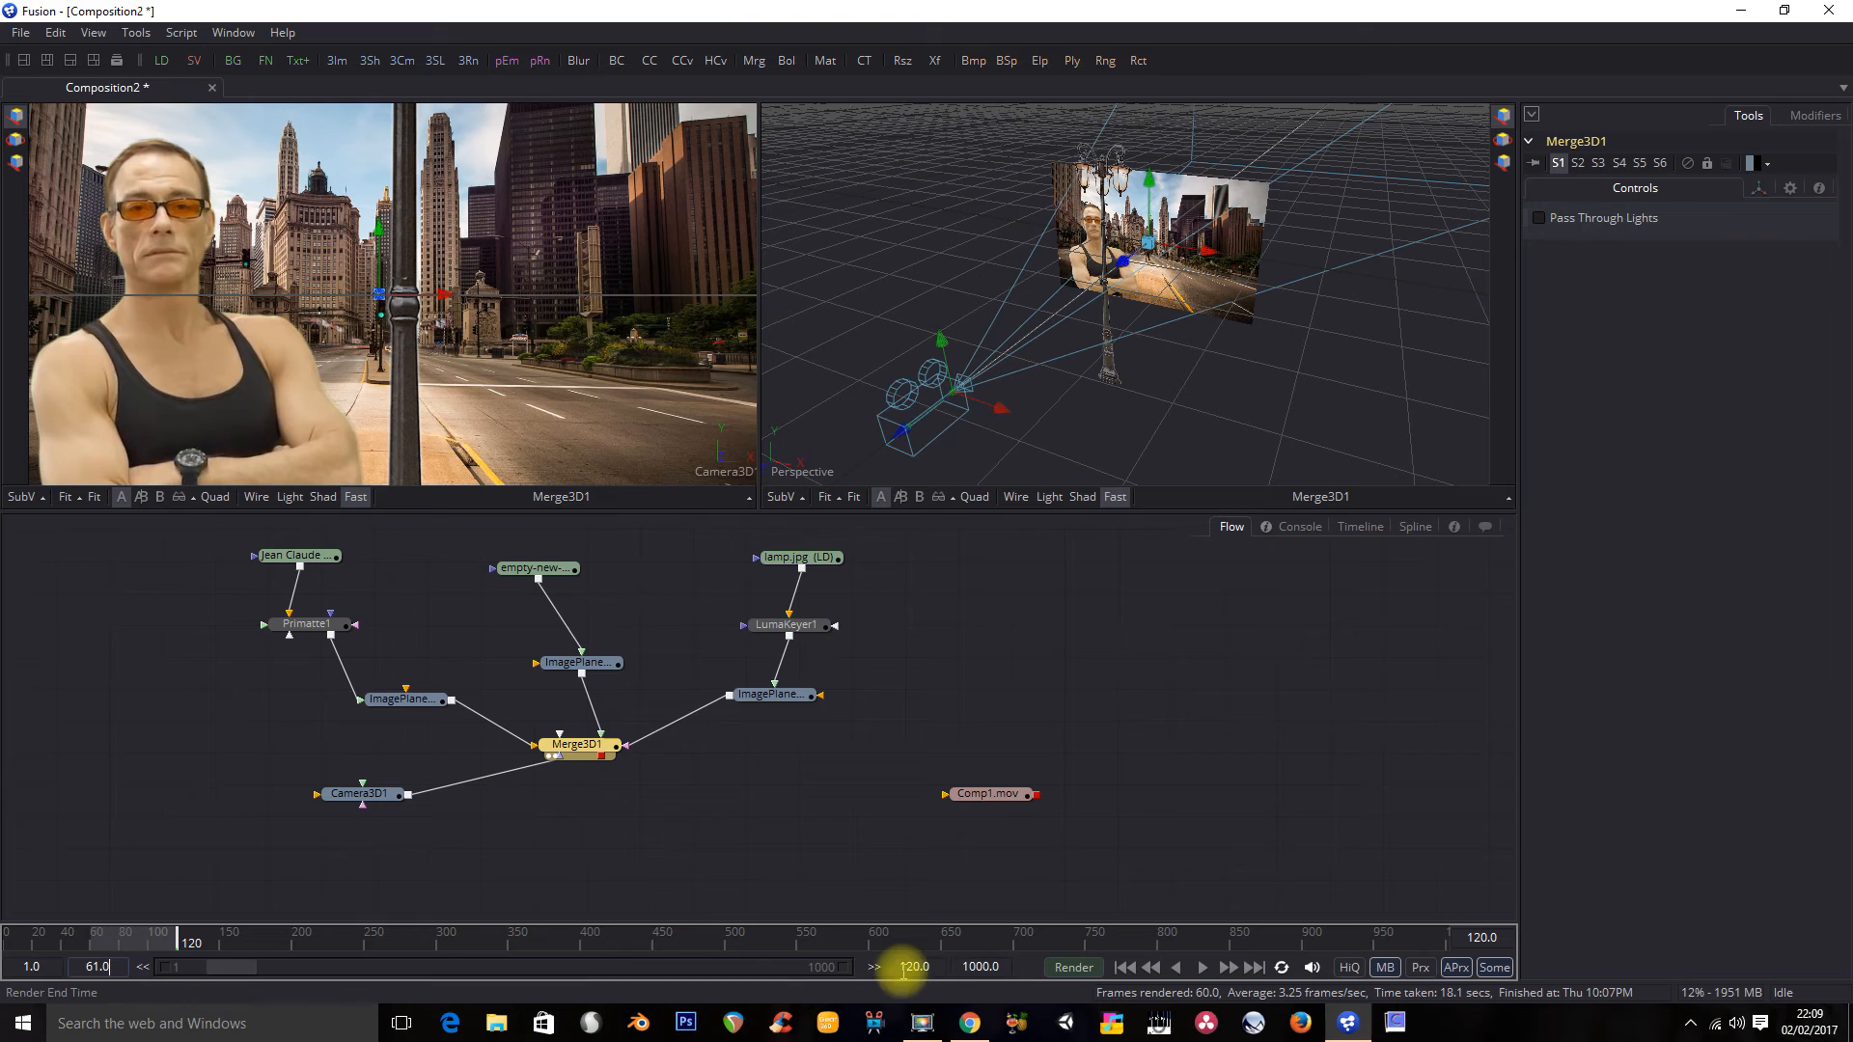
Step: Set the composition's global start time back to 61 and its end time back to 120
{"action": "left_click", "coordinate": [43, 968]}
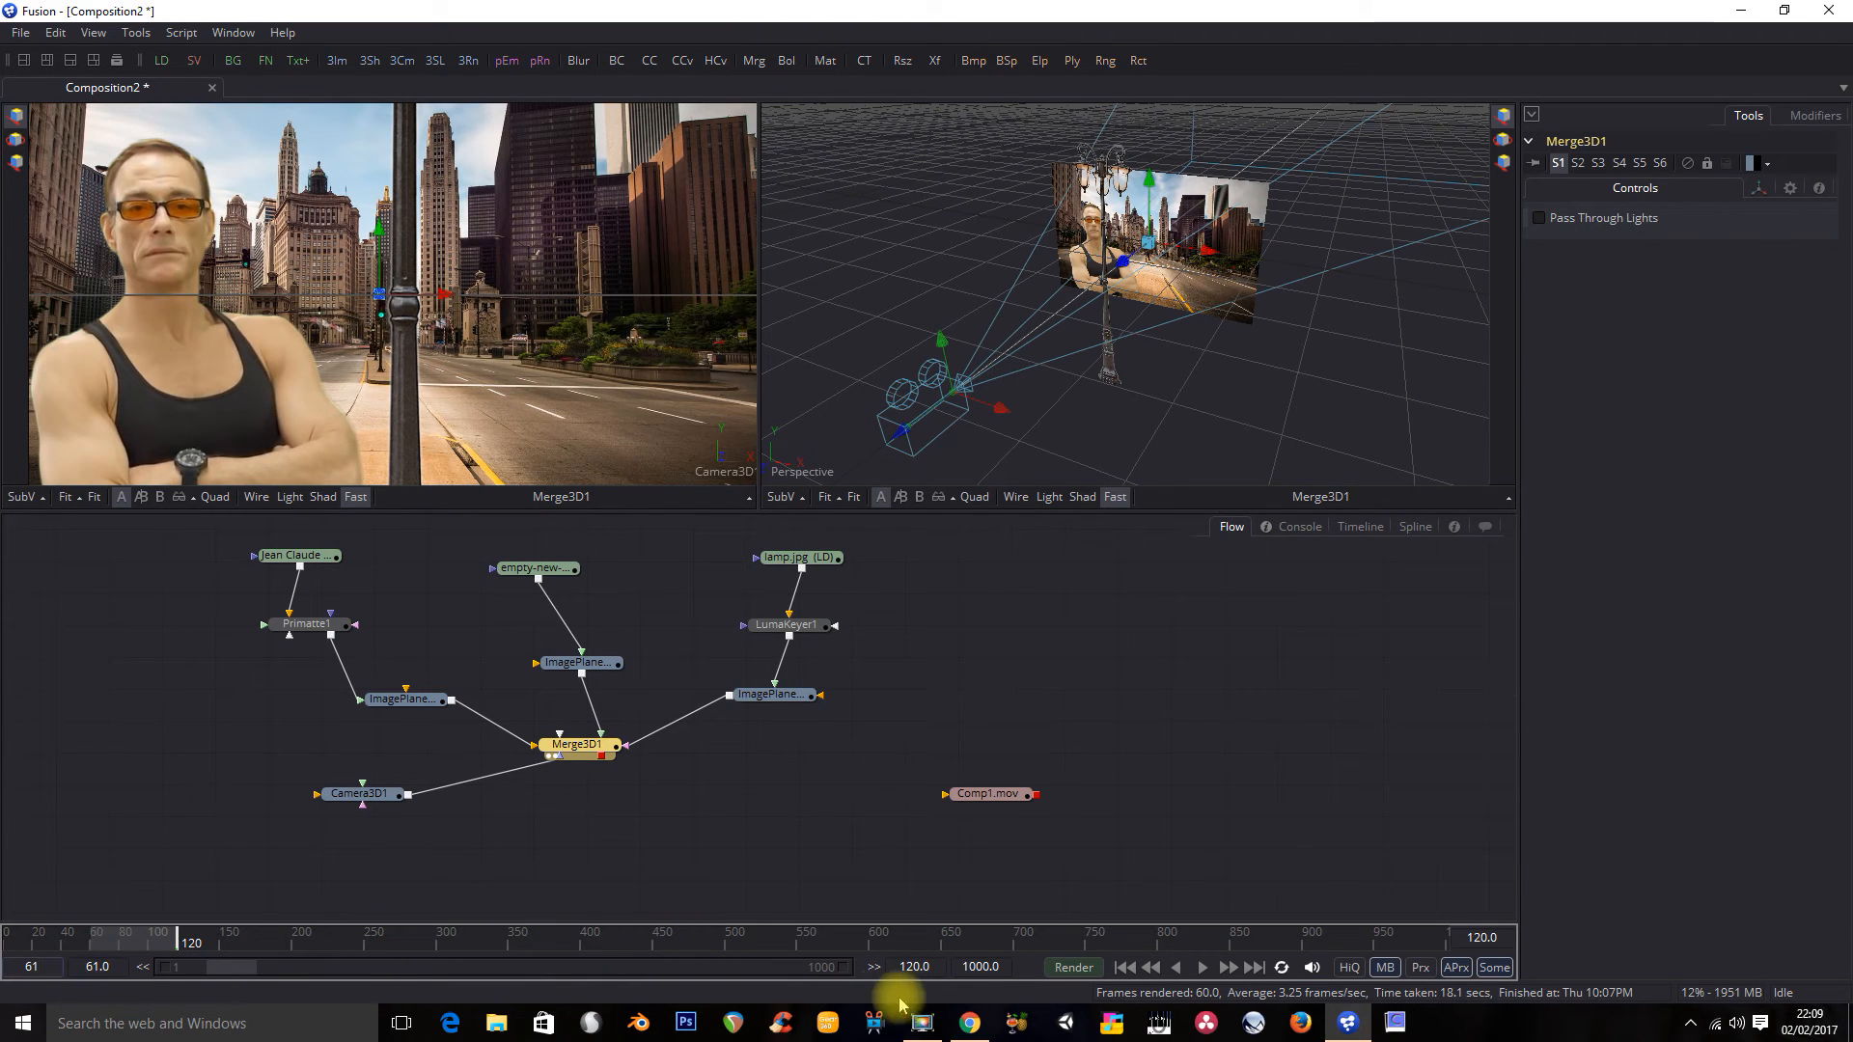
{"action": "left_click", "coordinate": [982, 966]}
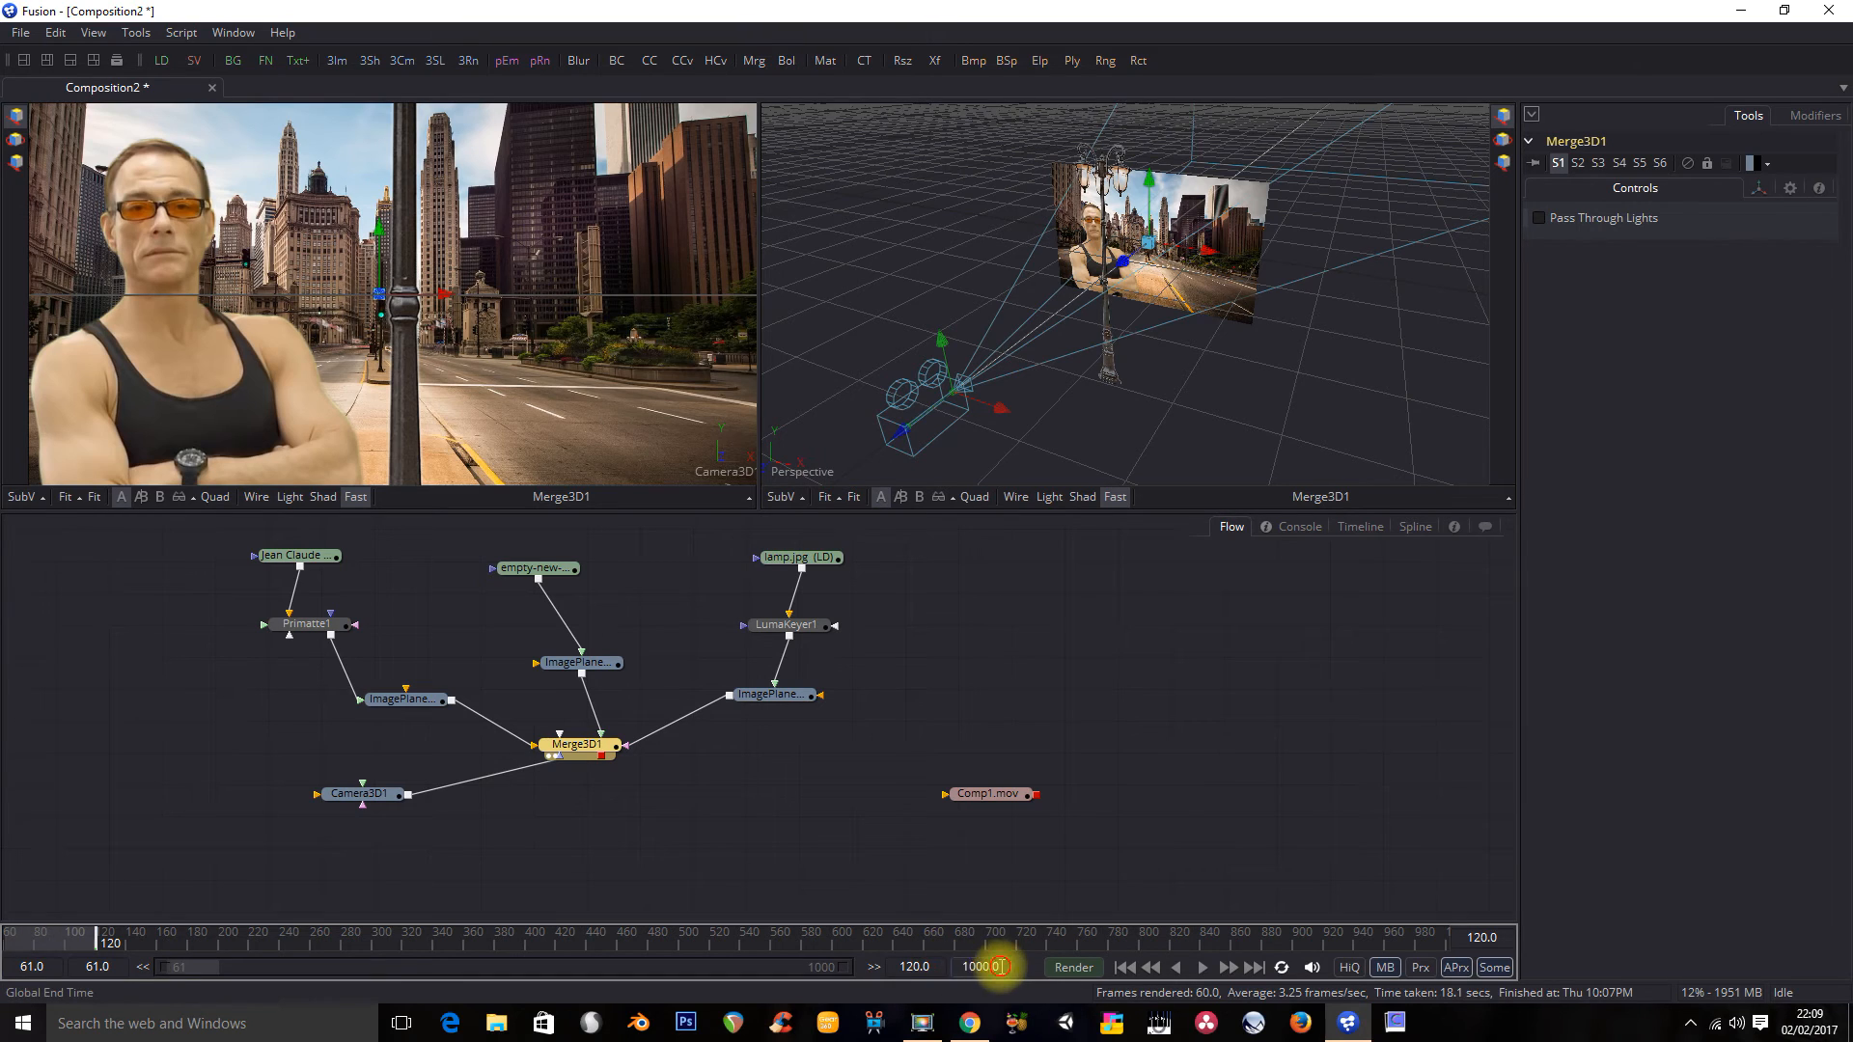
{"action": "left_click_drag", "start_coordinate": [959, 966], "coordinate": [994, 961]}
{"action": "type", "text": "12"}
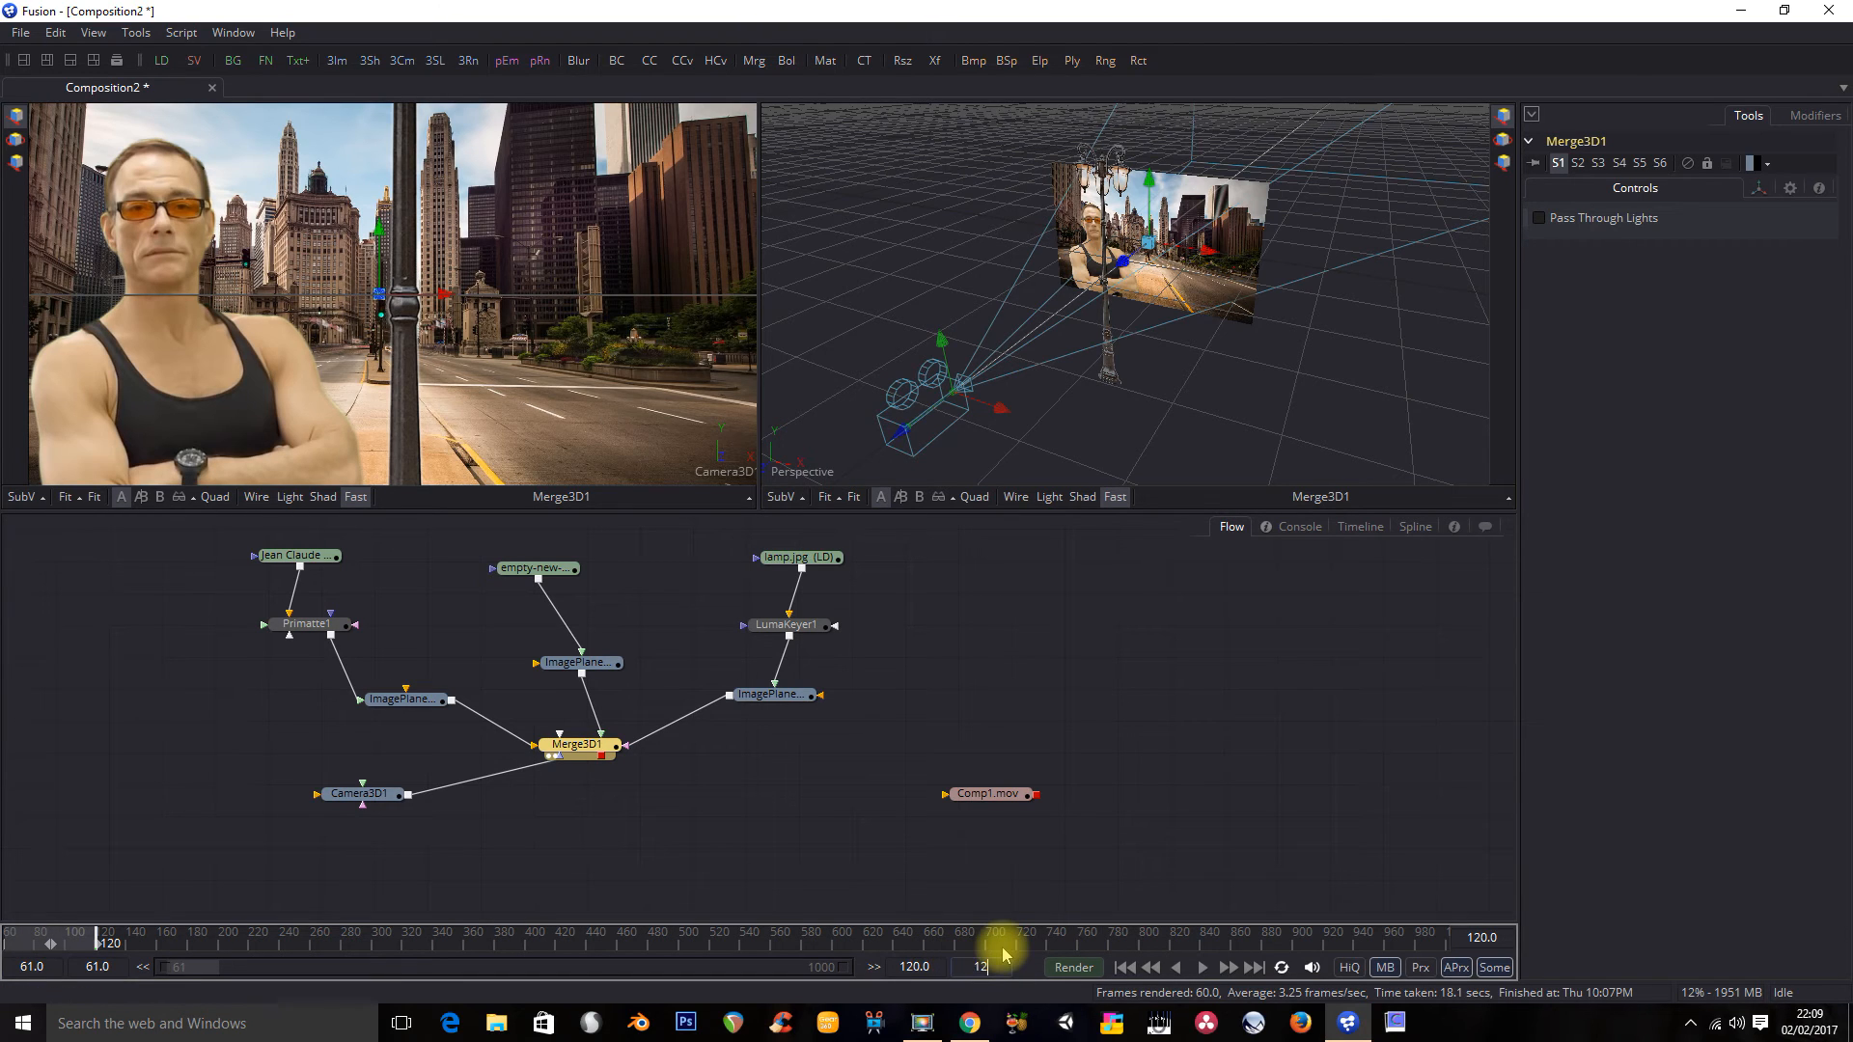
{"action": "type", "text": "0"}
{"action": "key", "text": "Return"}
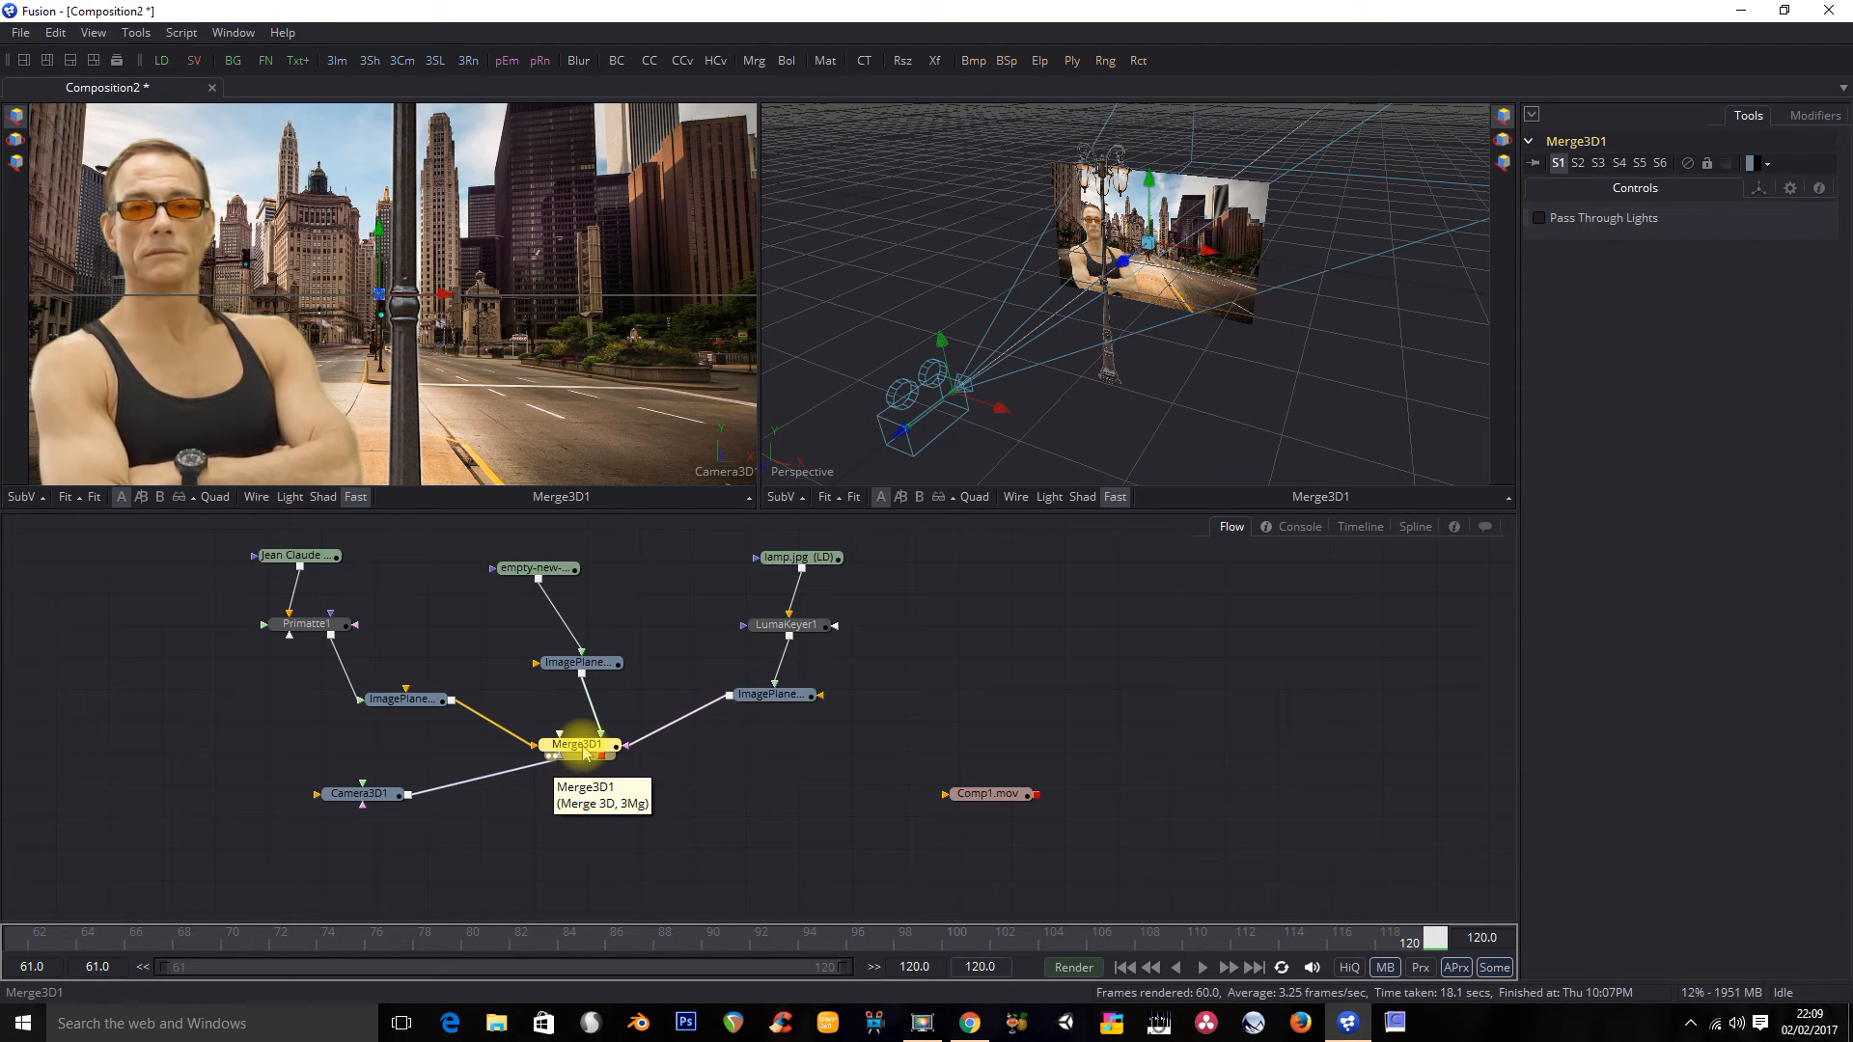
Step: Reposition Merge3D1 and the Comp1.mov Saver, and try to connect Merge3D1's output directly to the Saver
{"action": "left_click_drag", "start_coordinate": [584, 753], "coordinate": [598, 742]}
{"action": "left_click_drag", "start_coordinate": [997, 793], "coordinate": [780, 813]}
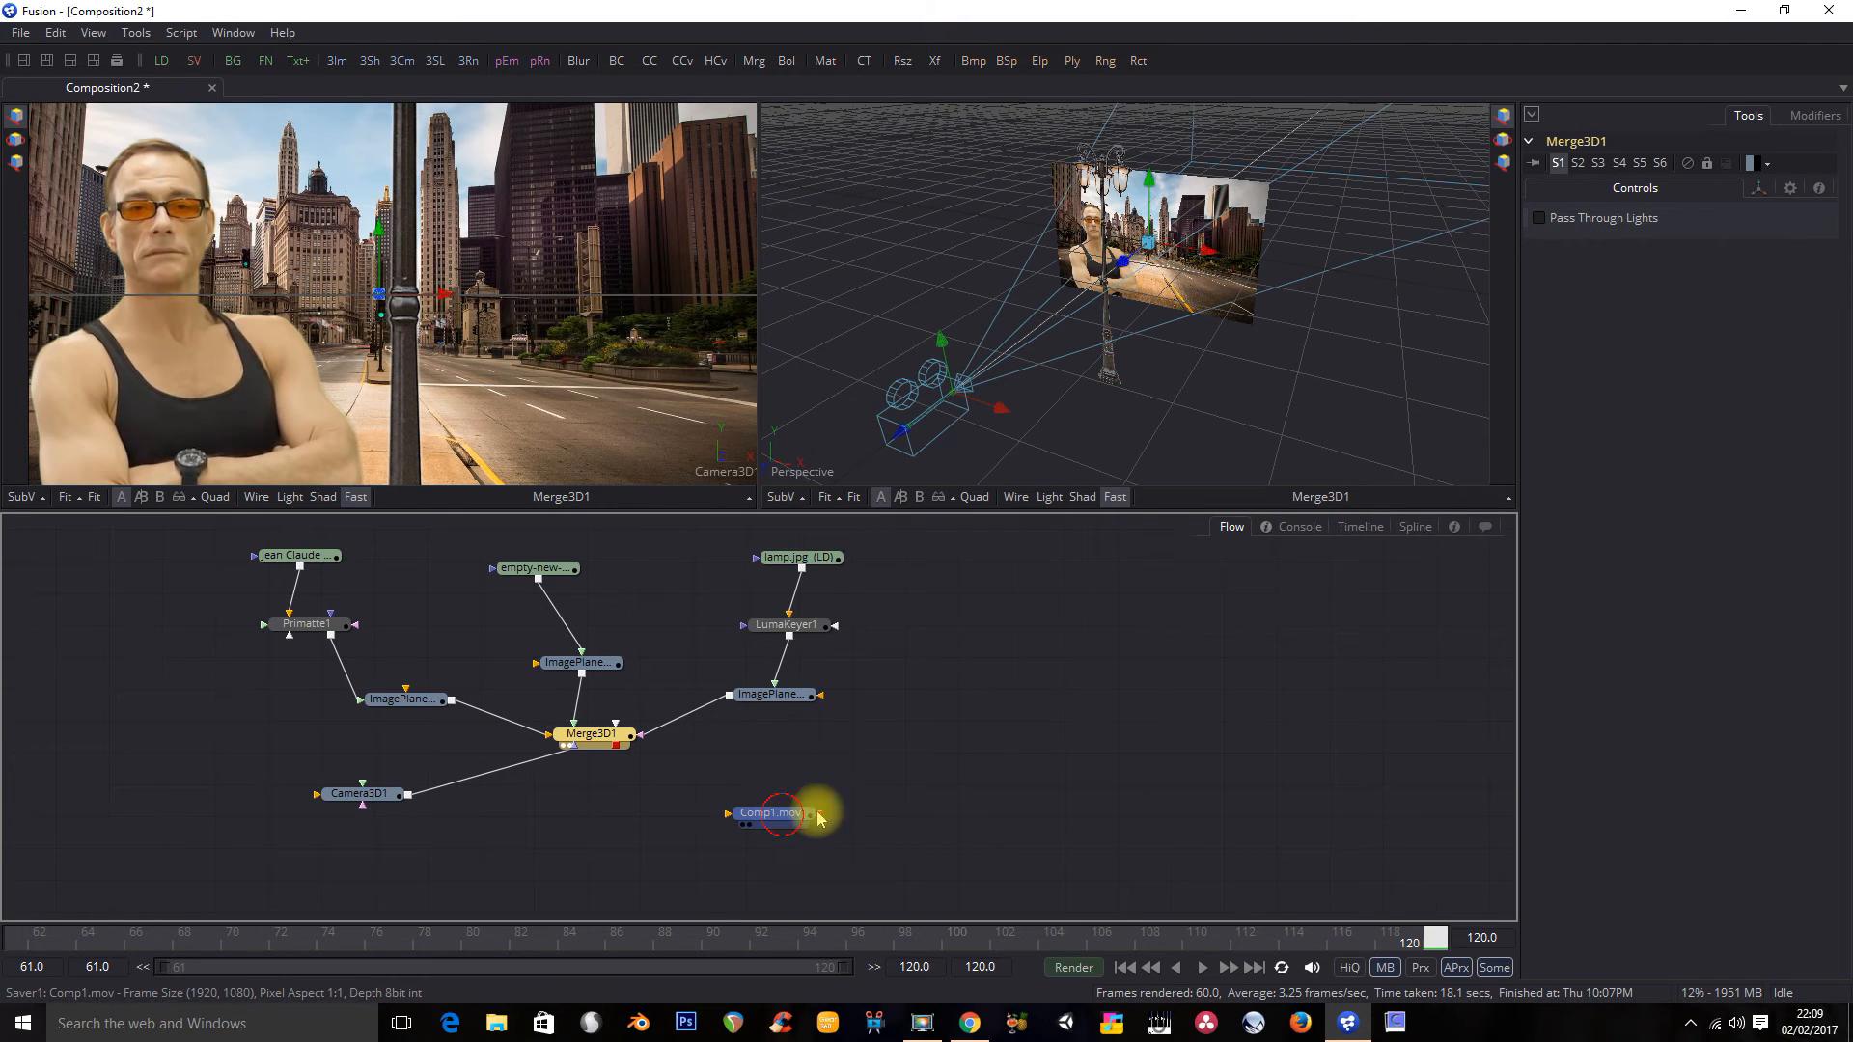
{"action": "left_click", "coordinate": [784, 820]}
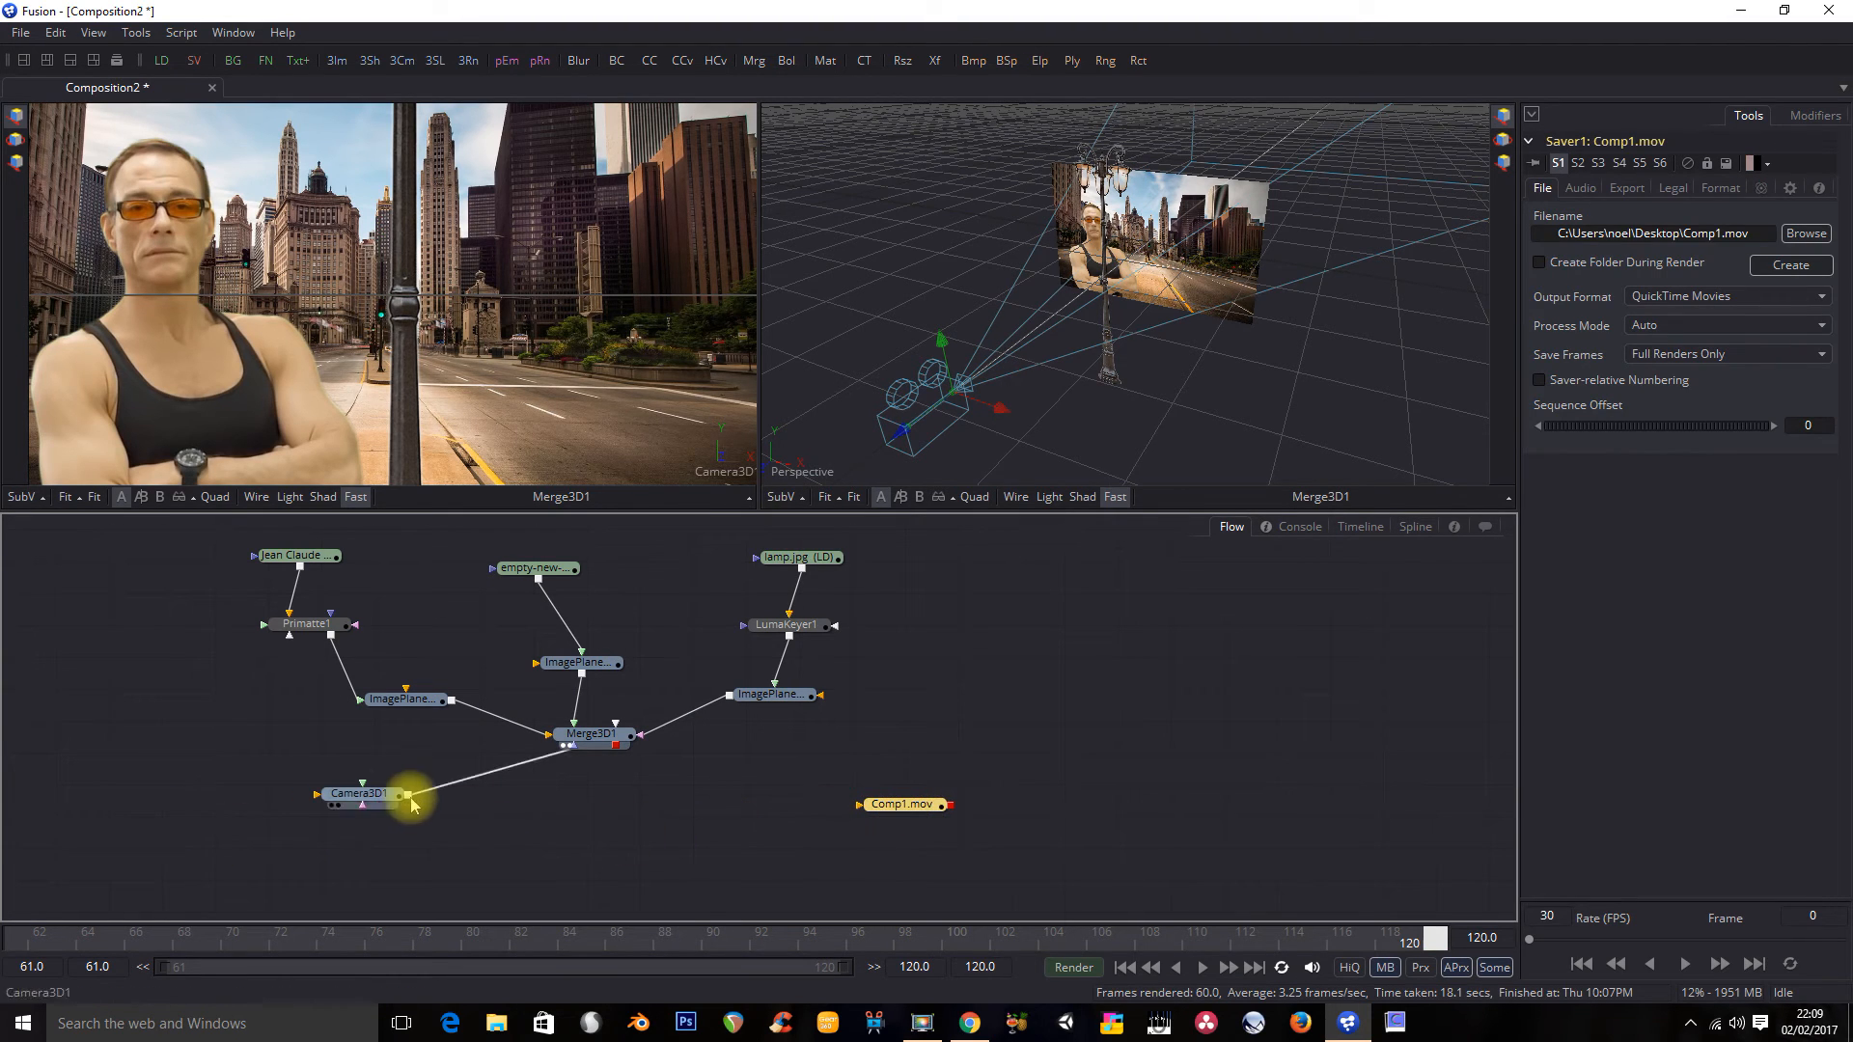
{"action": "left_click_drag", "start_coordinate": [608, 743], "coordinate": [598, 759]}
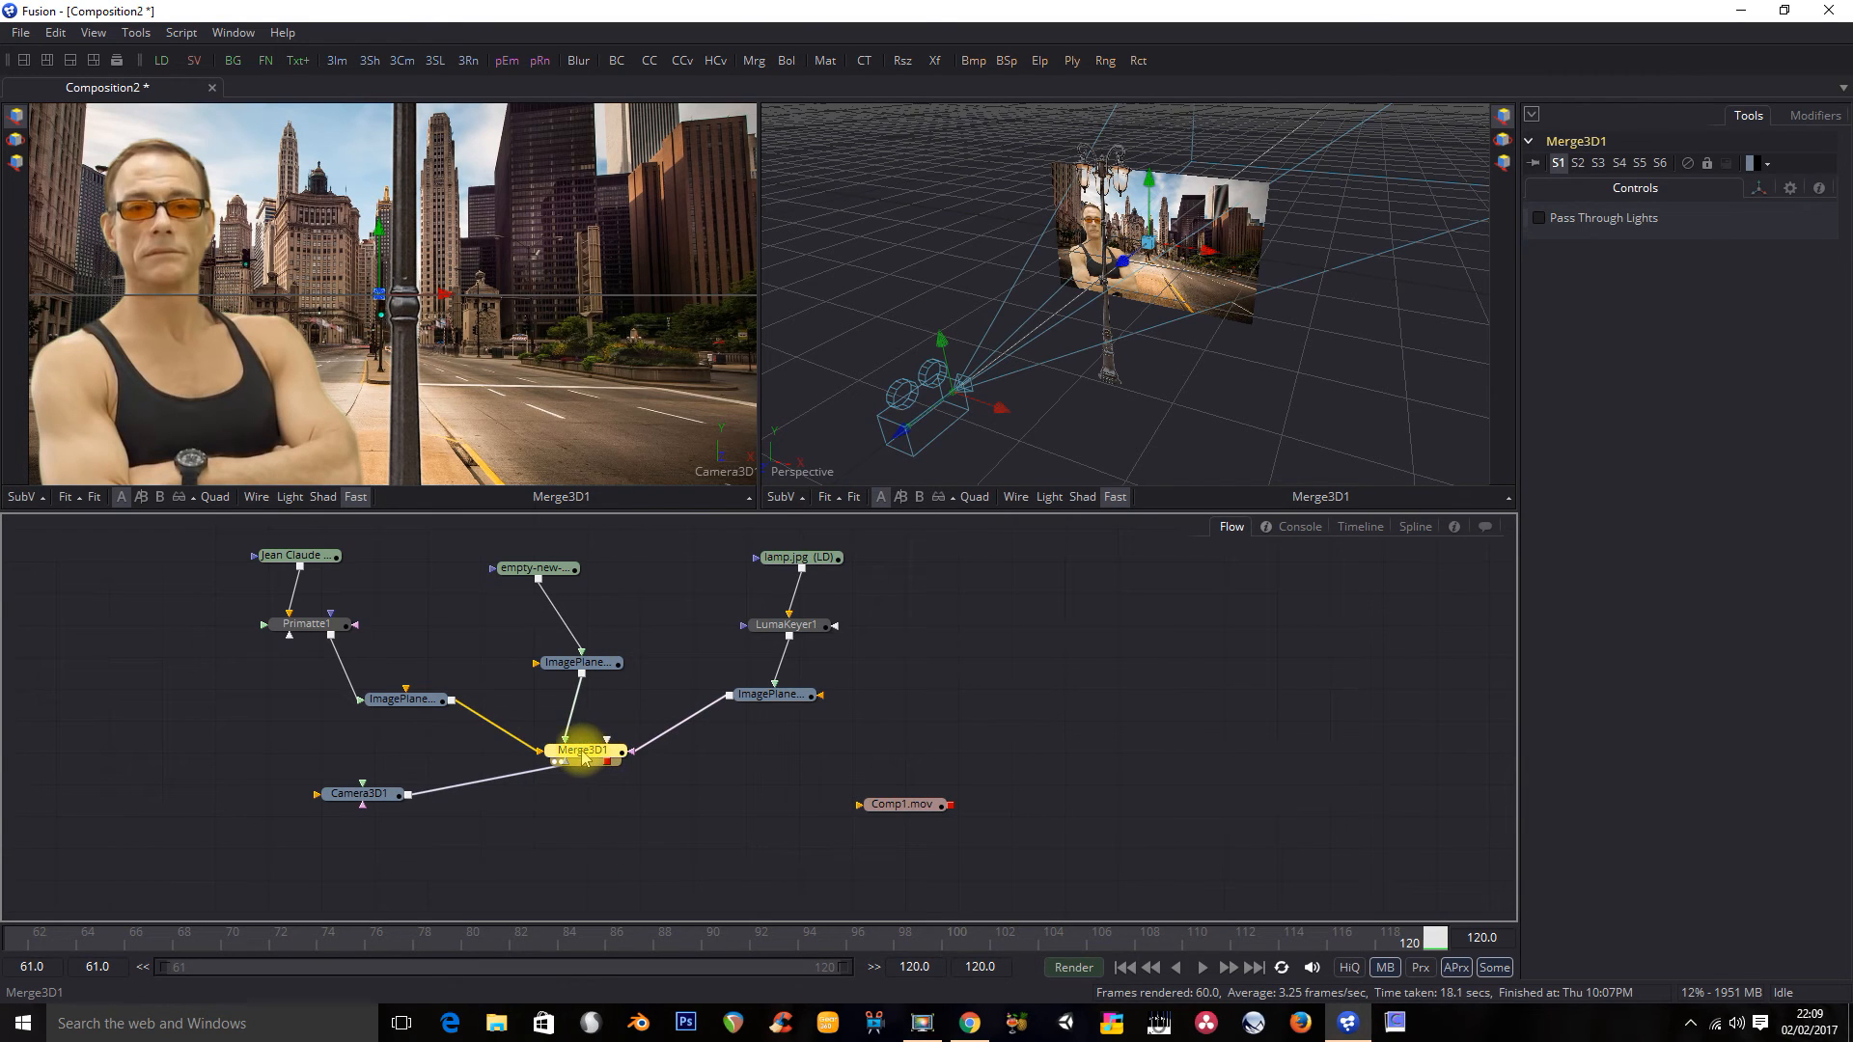
{"action": "left_click_drag", "start_coordinate": [607, 762], "coordinate": [915, 816]}
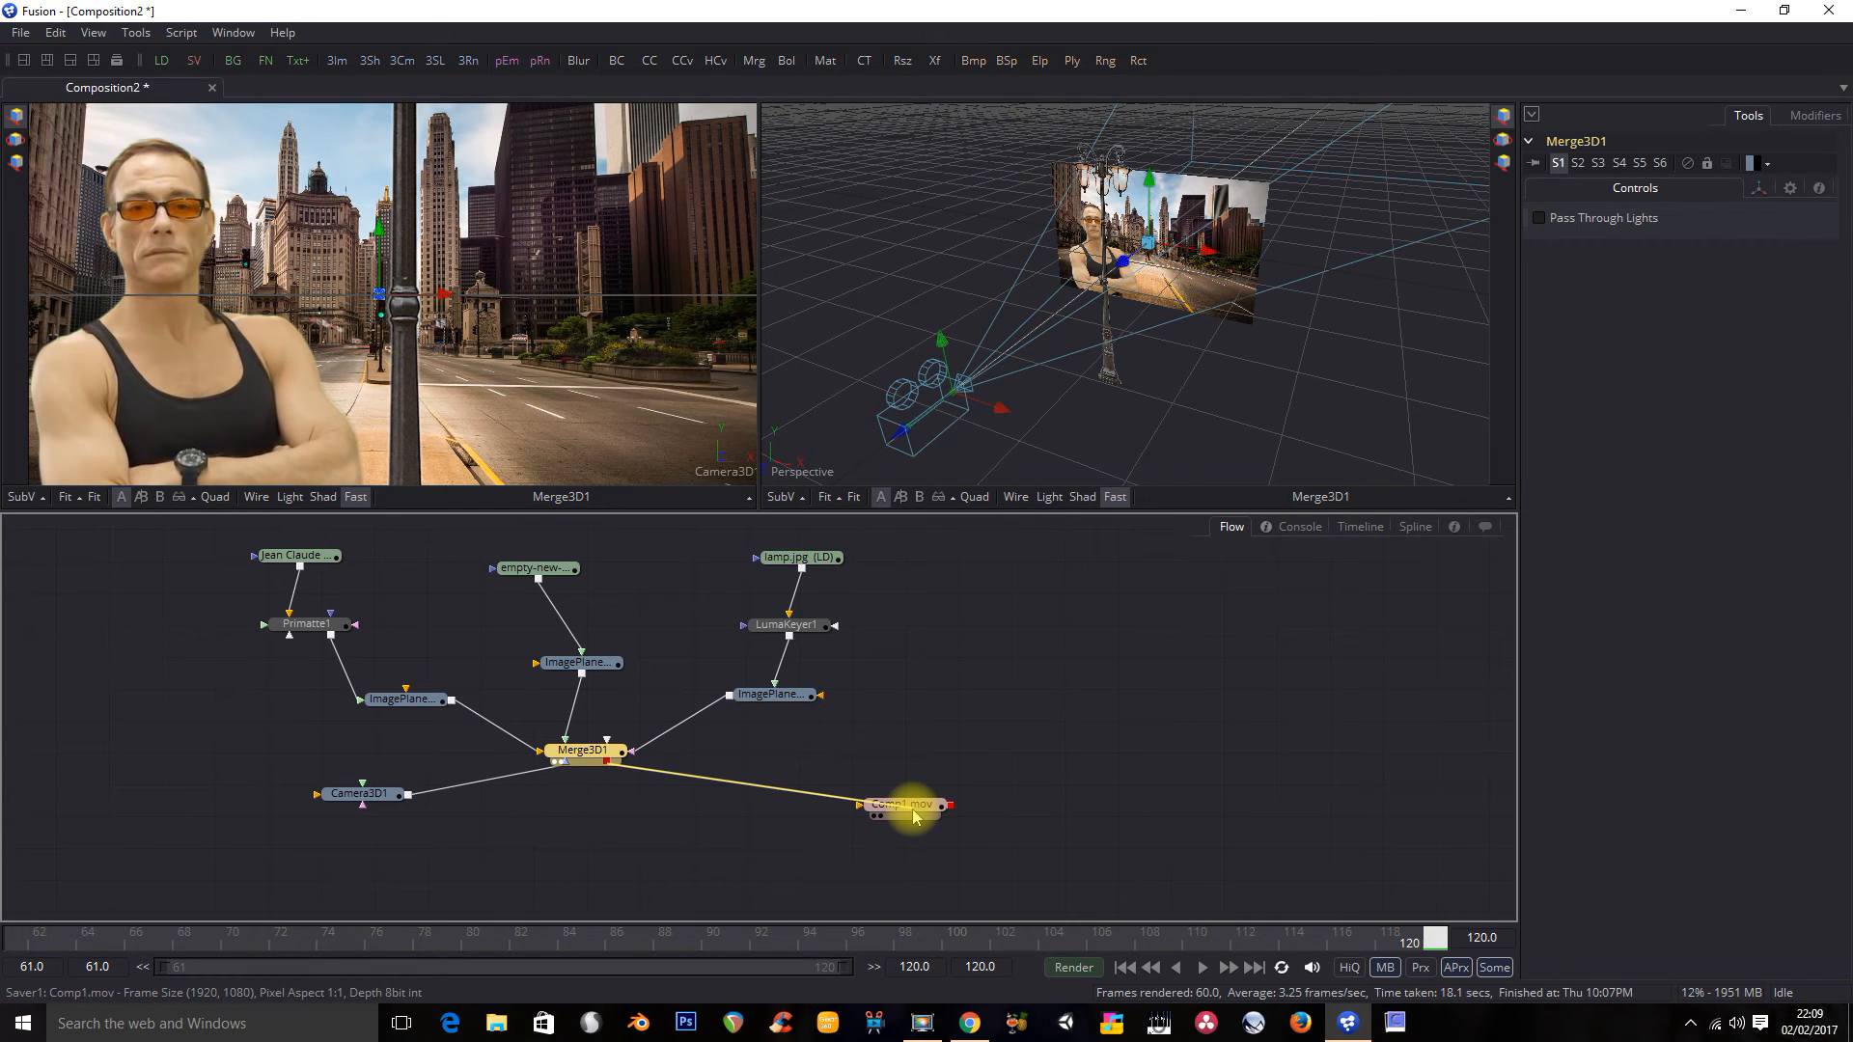
{"action": "left_click_drag", "start_coordinate": [915, 817], "coordinate": [571, 786]}
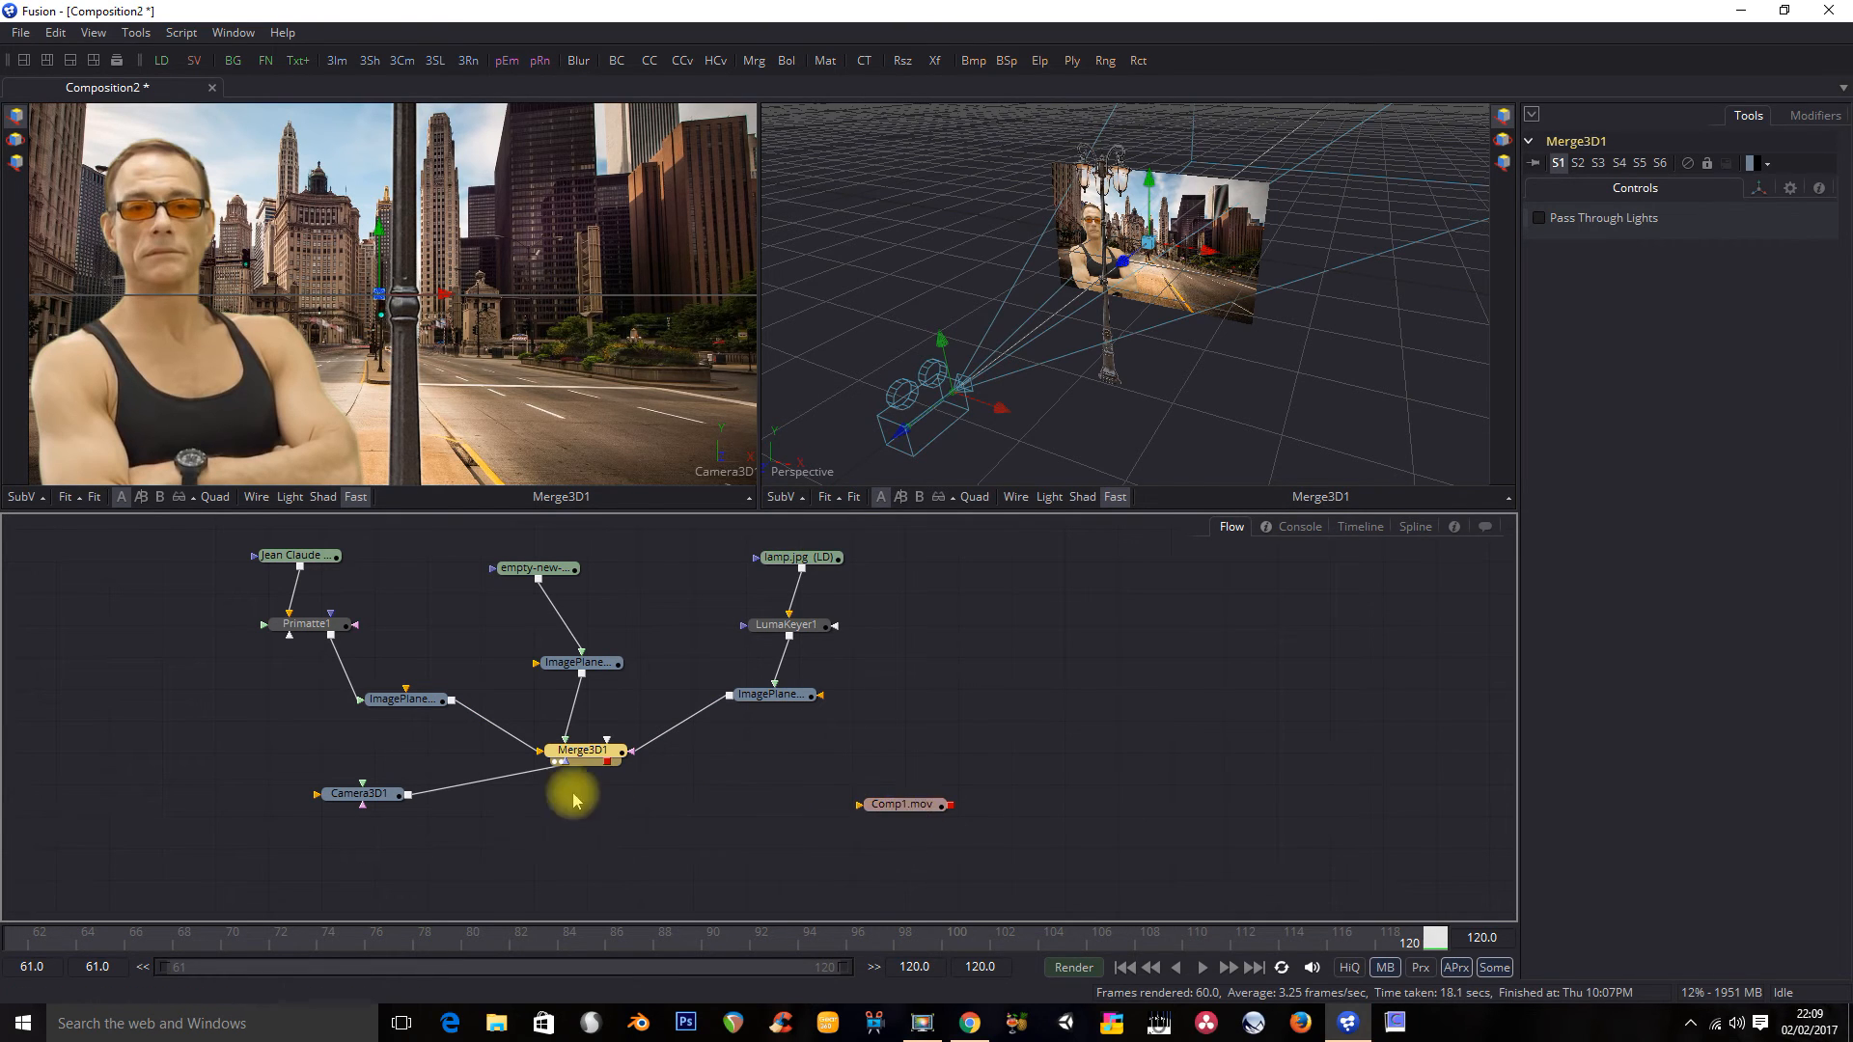
Step: Move the Comp1.mov Saver aside and add a Renderer 3D node between Merge3D1 and the Saver
{"action": "left_click_drag", "start_coordinate": [904, 802], "coordinate": [1004, 807]}
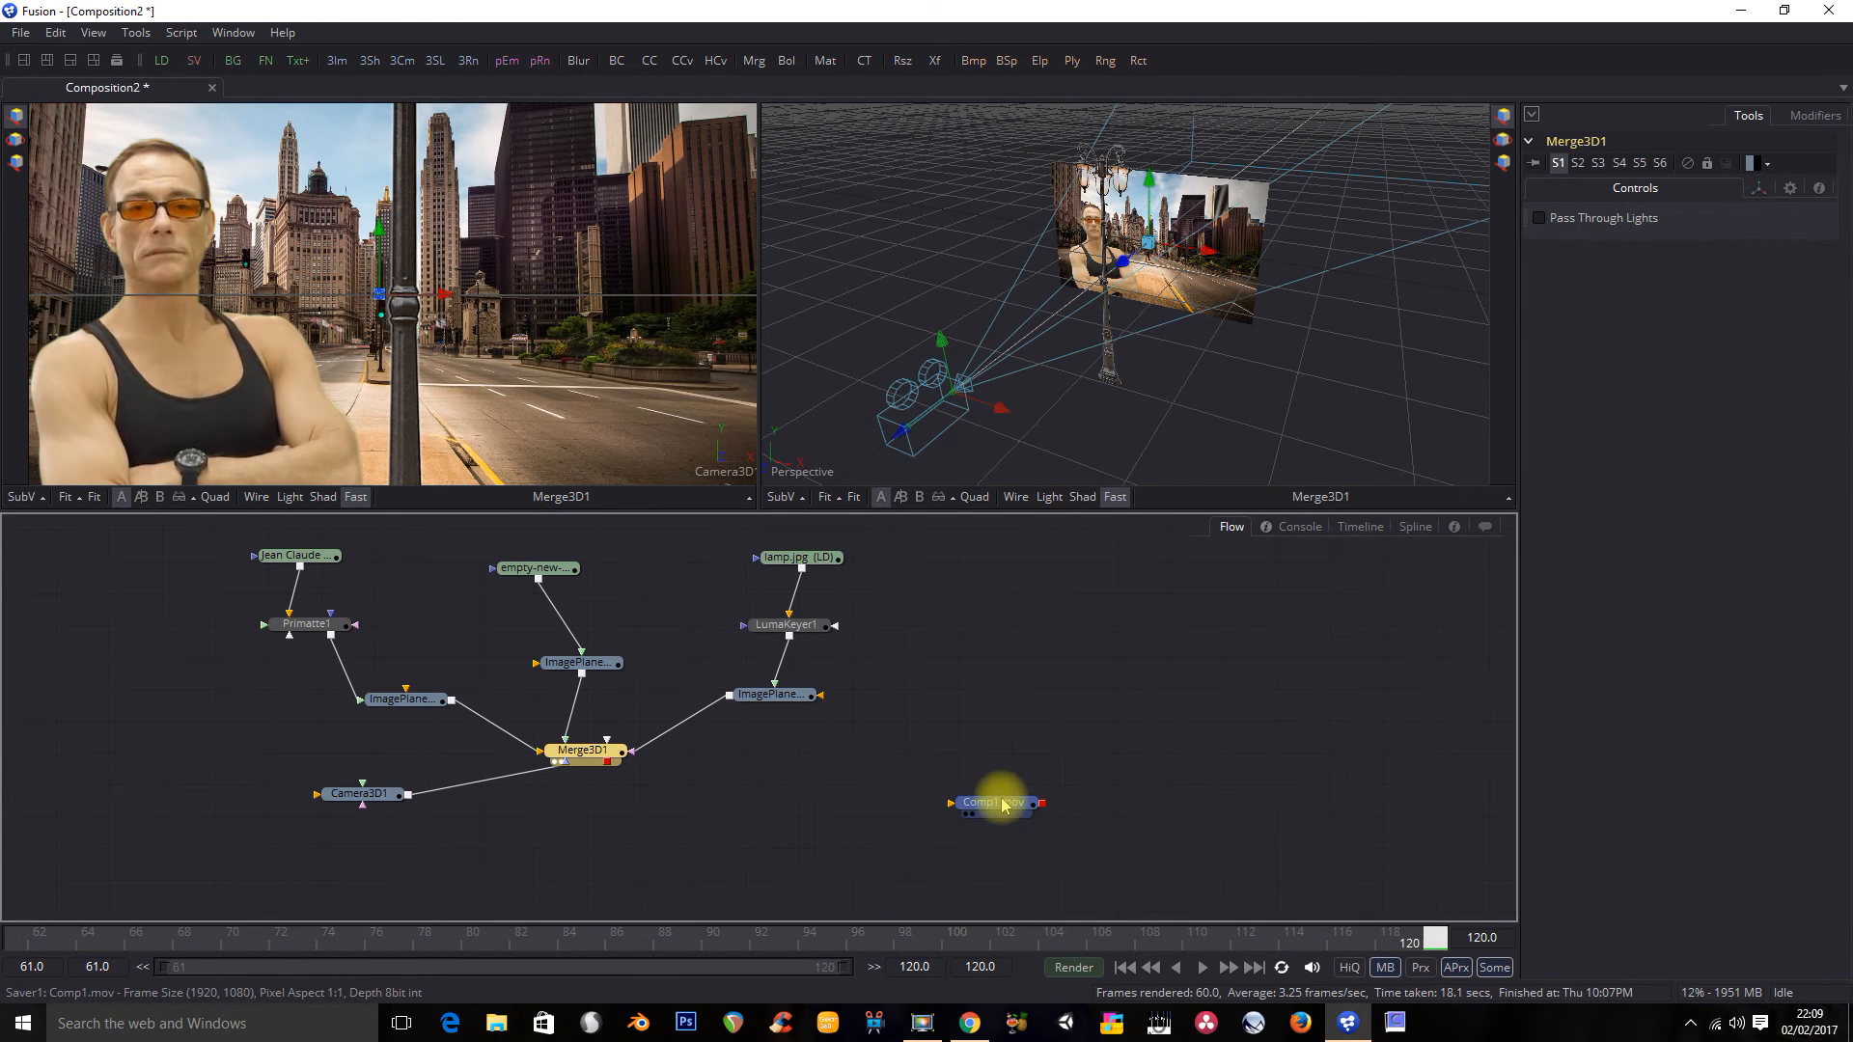
{"action": "right_click", "coordinate": [689, 793]}
{"action": "mouse_move", "coordinate": [760, 703]}
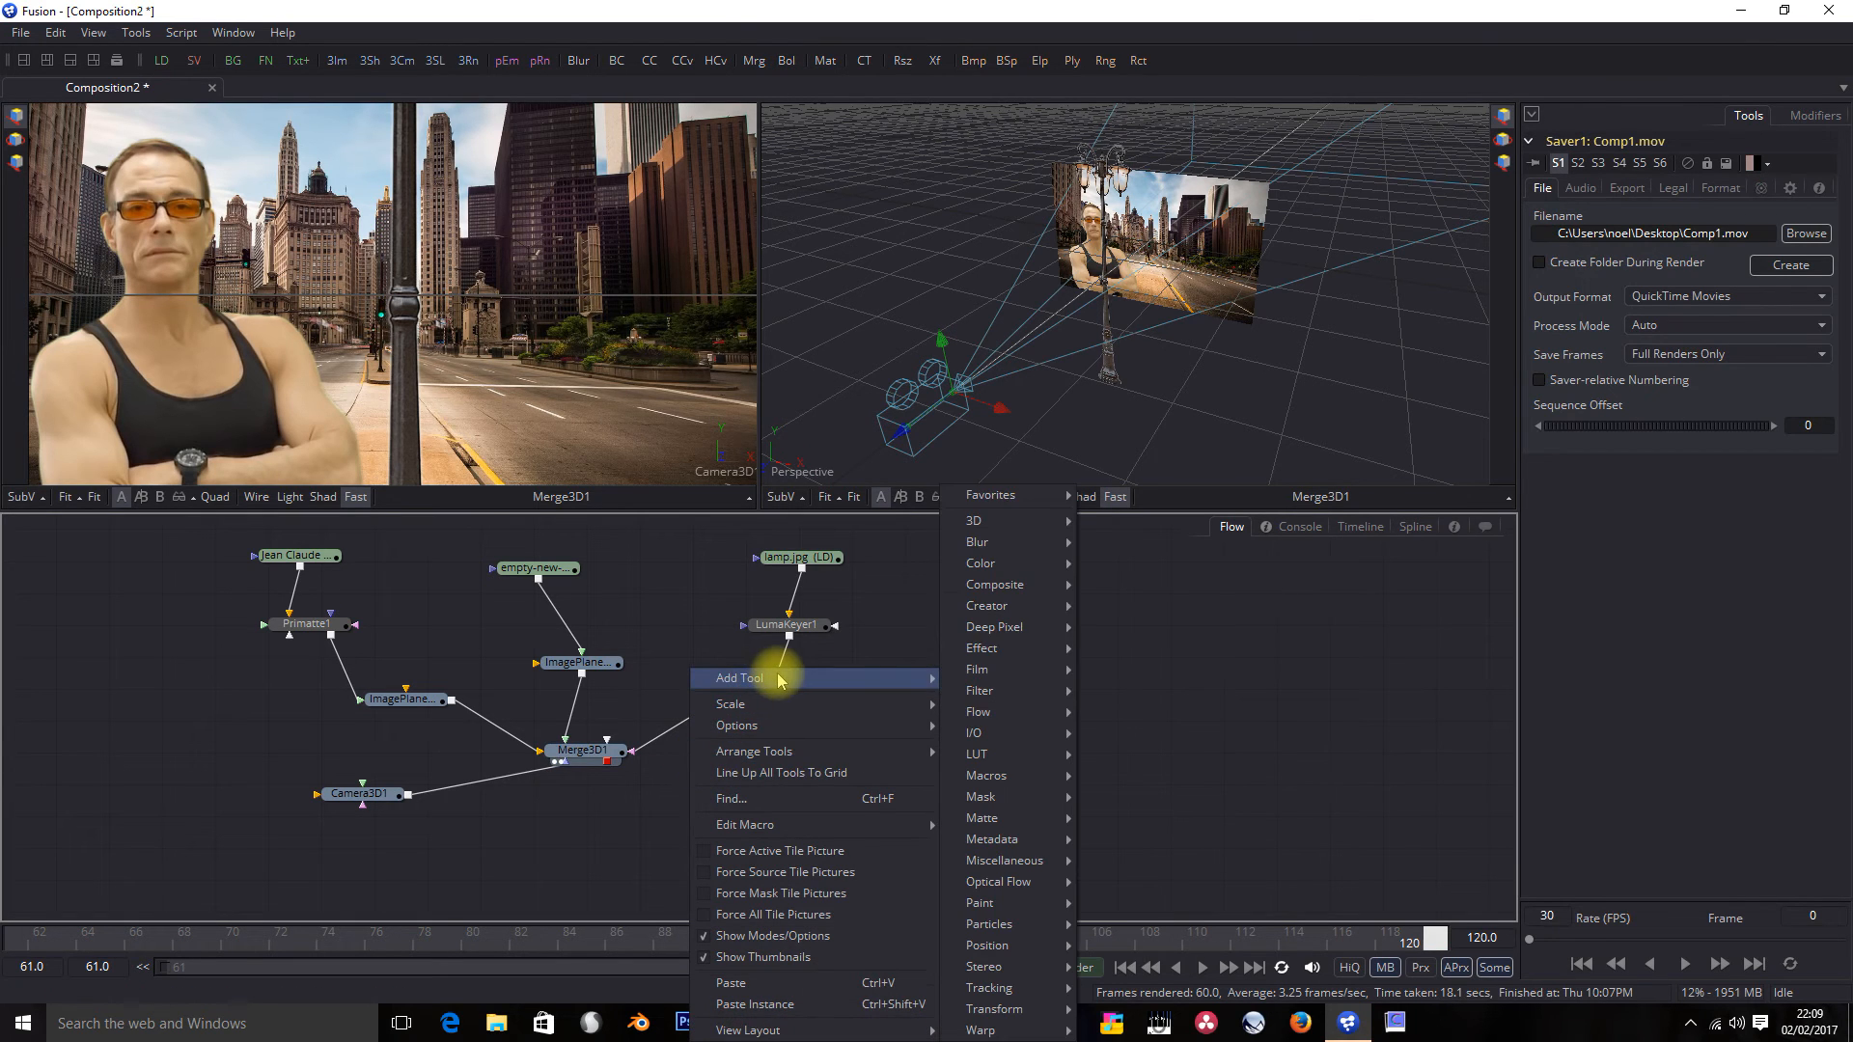
{"action": "mouse_move", "coordinate": [1023, 521]}
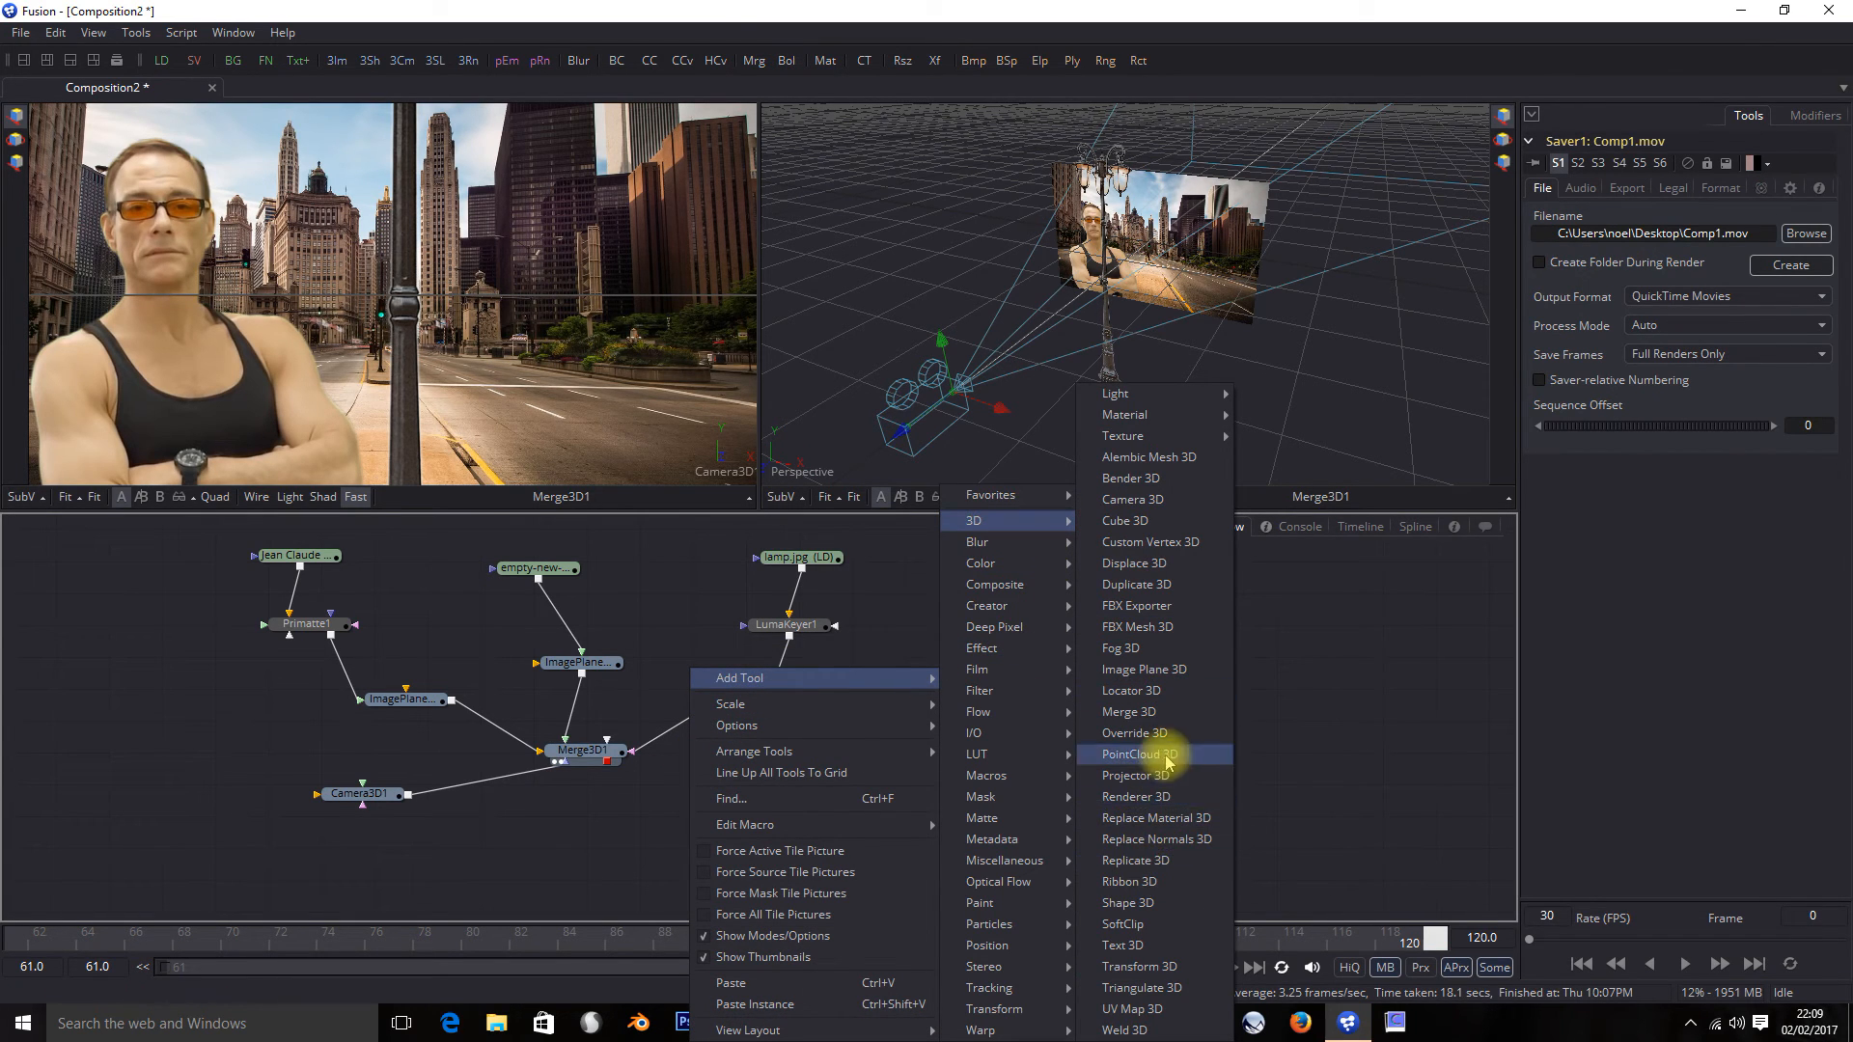
{"action": "left_click", "coordinate": [1153, 797]}
{"action": "left_click_drag", "start_coordinate": [664, 807], "coordinate": [736, 809]}
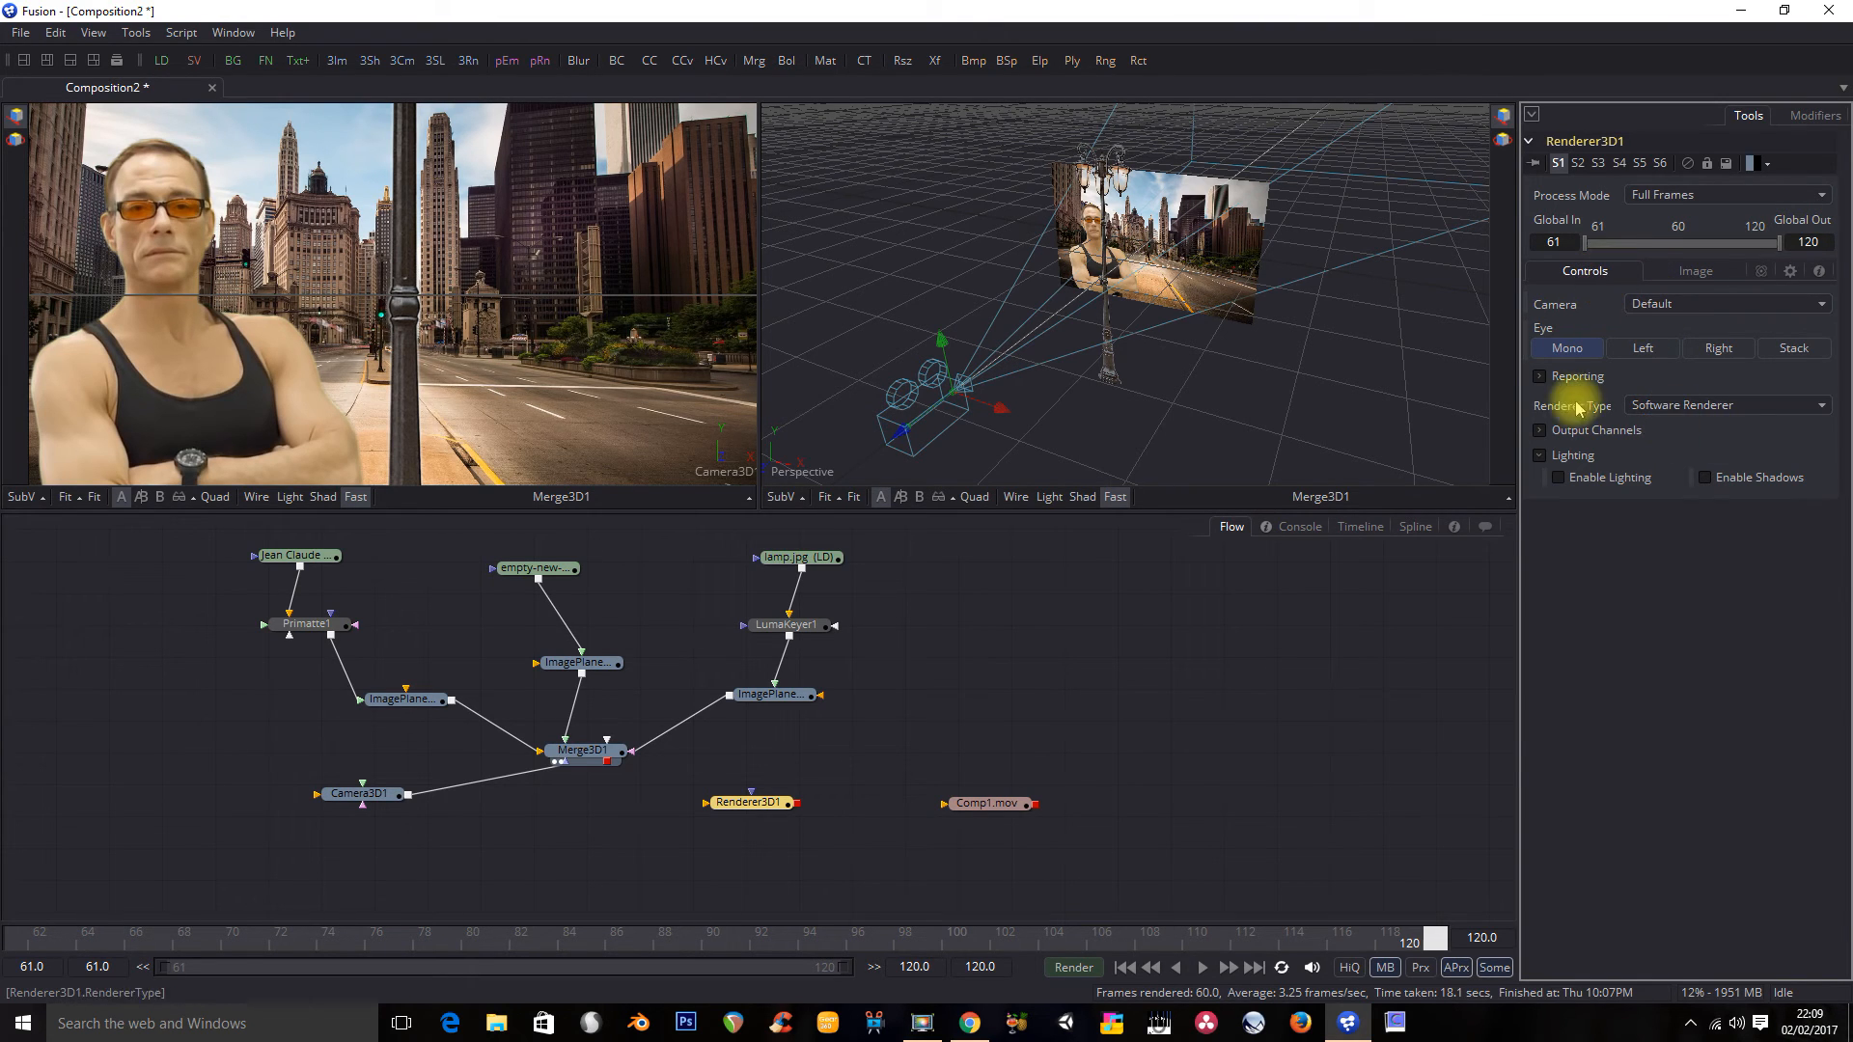
Step: Review Renderer3D1's renderer type options and image settings, keeping Software Renderer selected
{"action": "left_click", "coordinate": [1684, 411]}
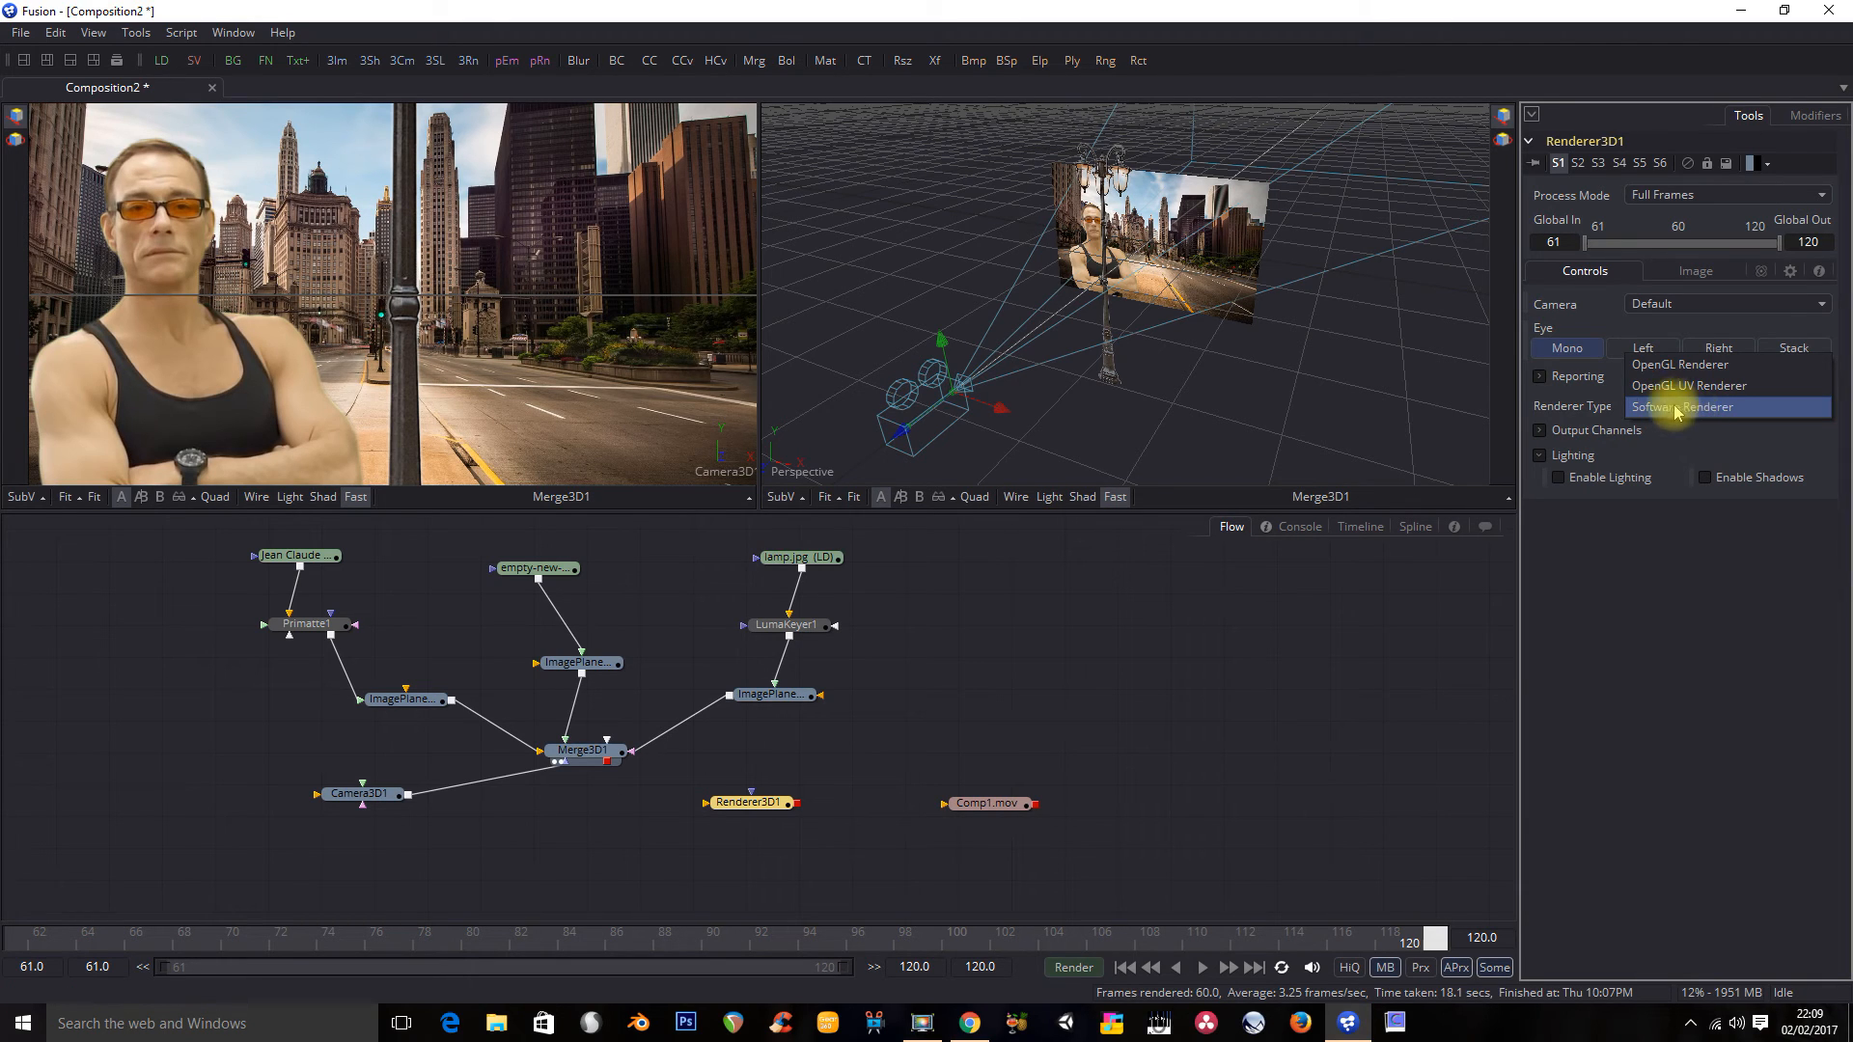
{"action": "left_click", "coordinate": [1689, 409]}
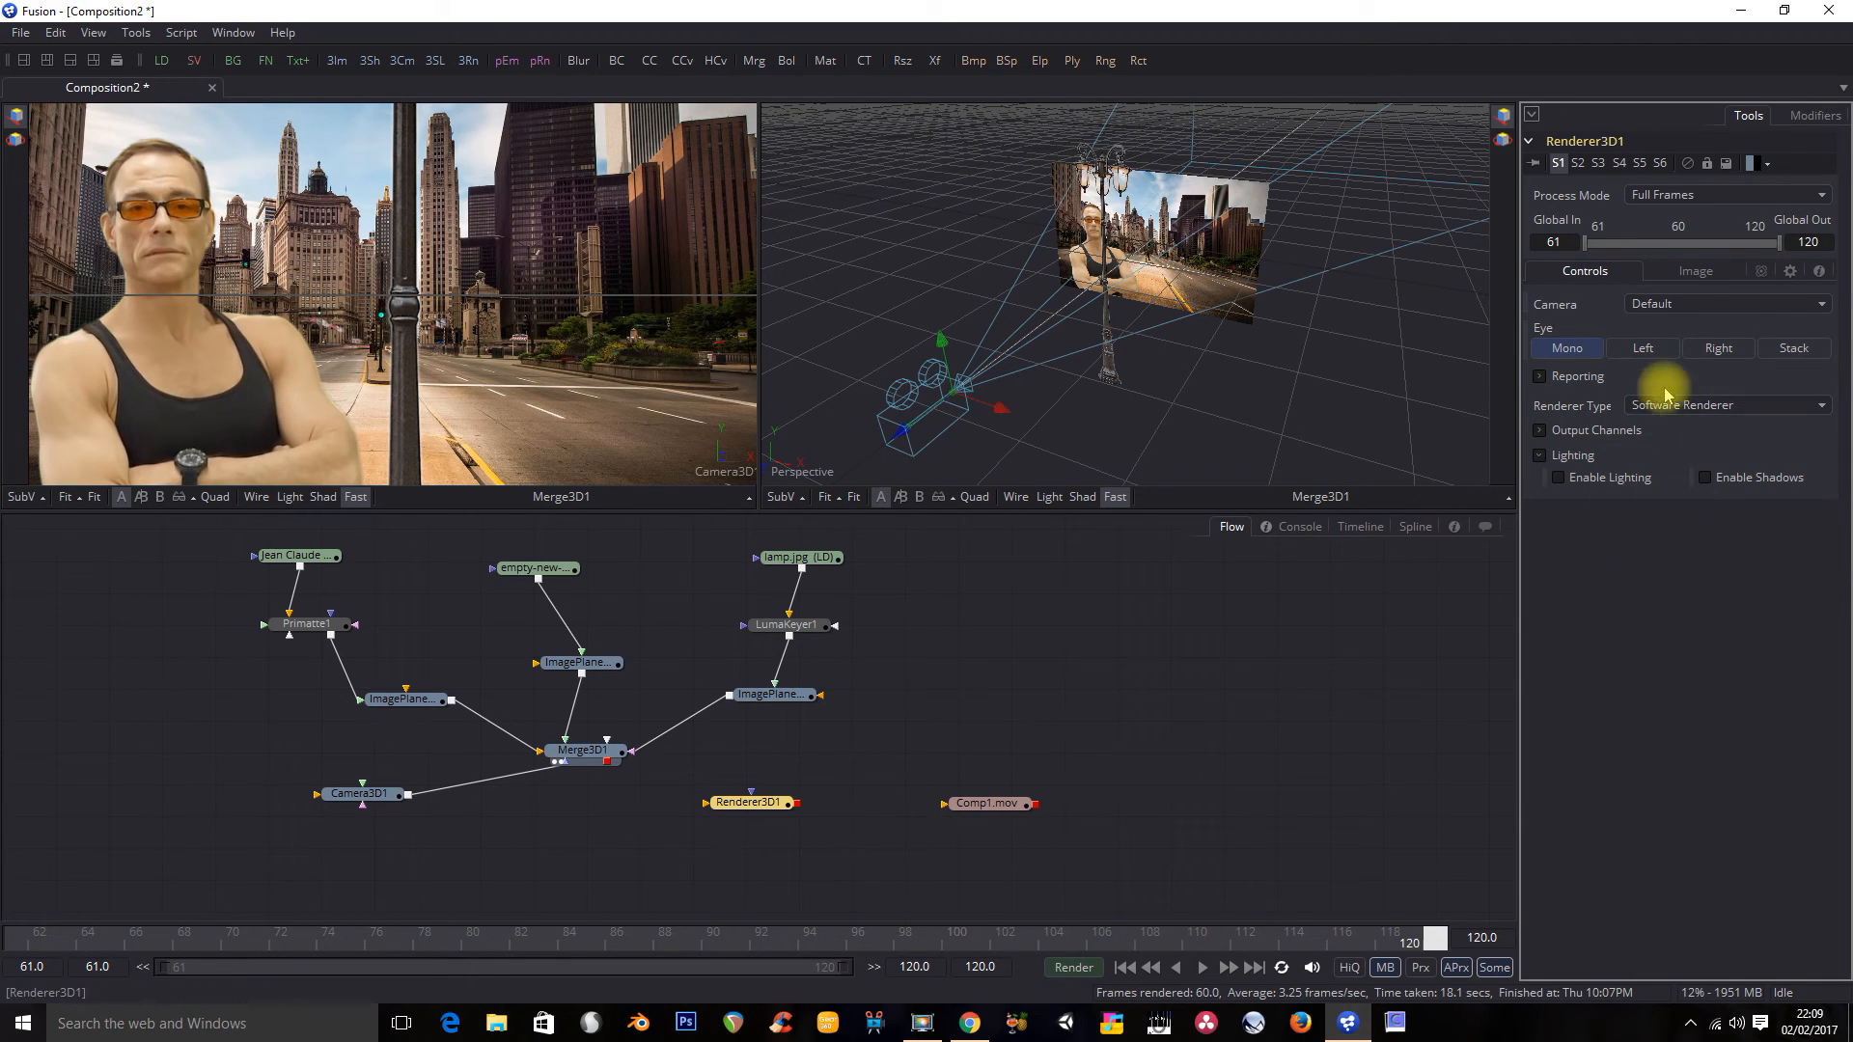
{"action": "left_click", "coordinate": [1689, 272]}
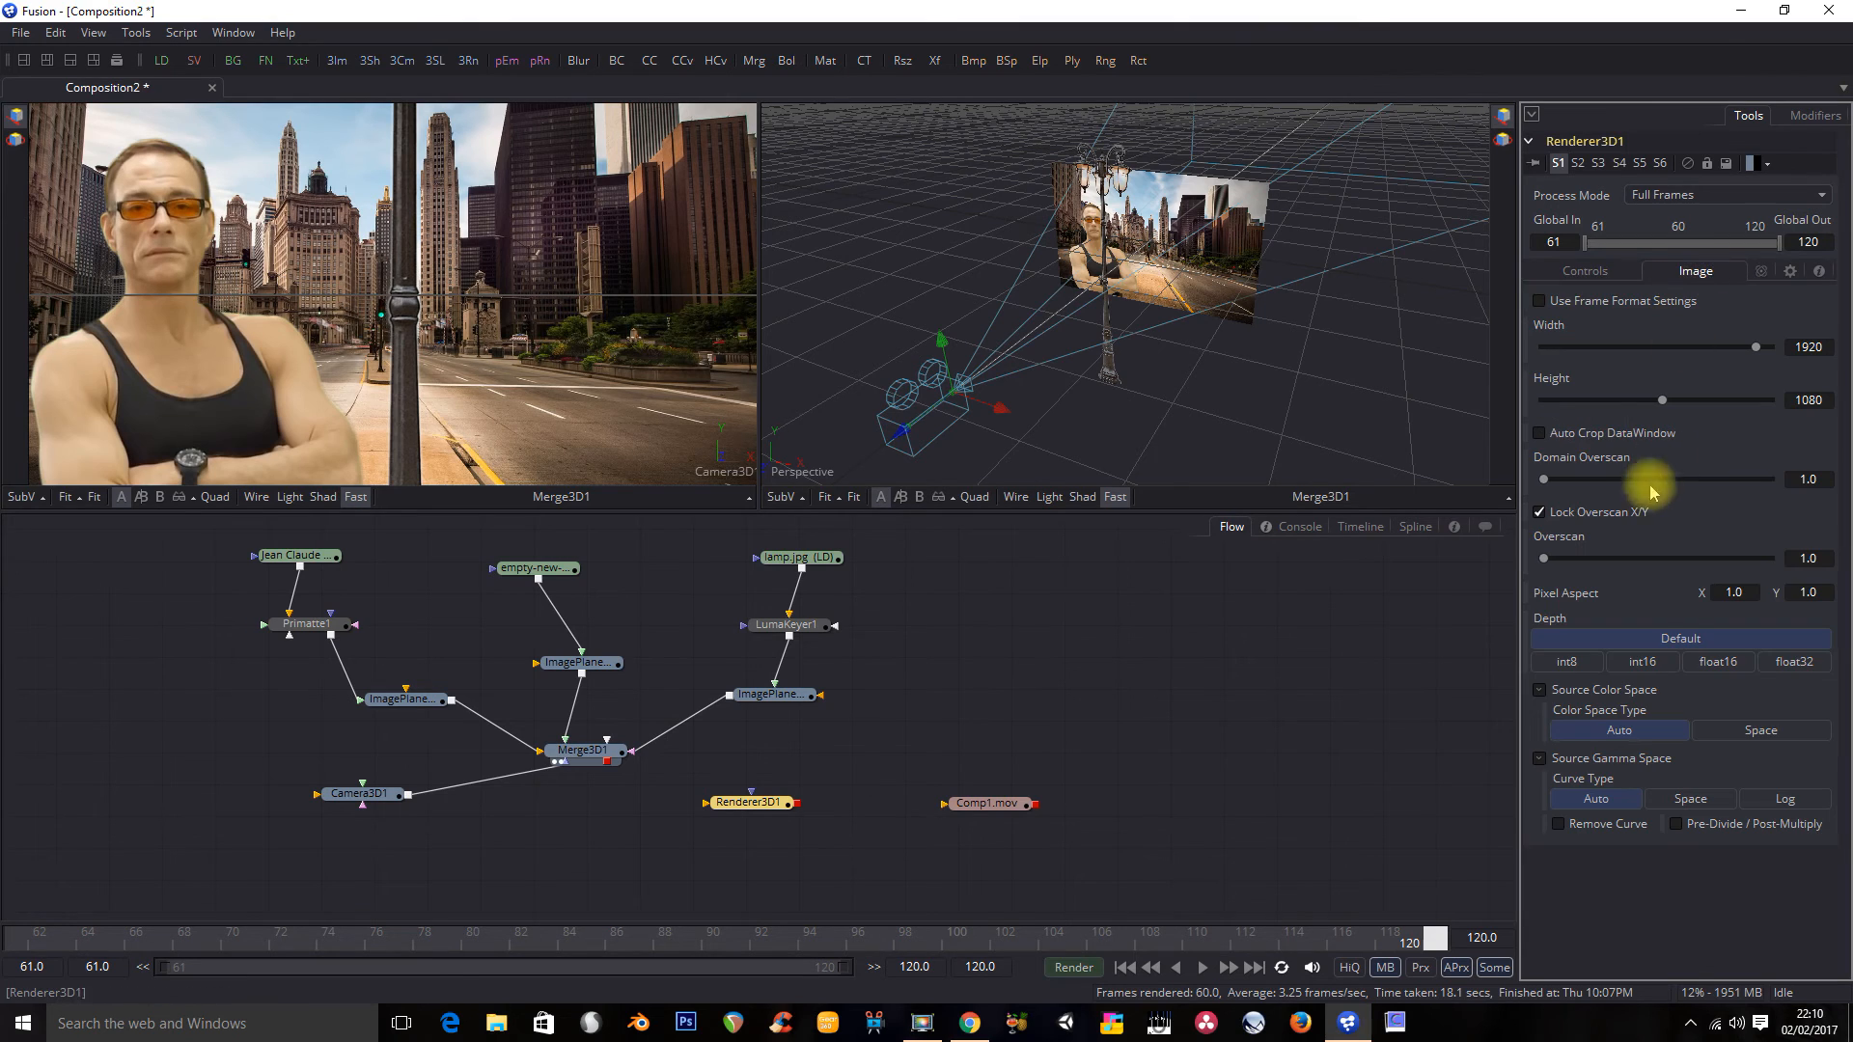
{"action": "left_click", "coordinate": [1583, 272]}
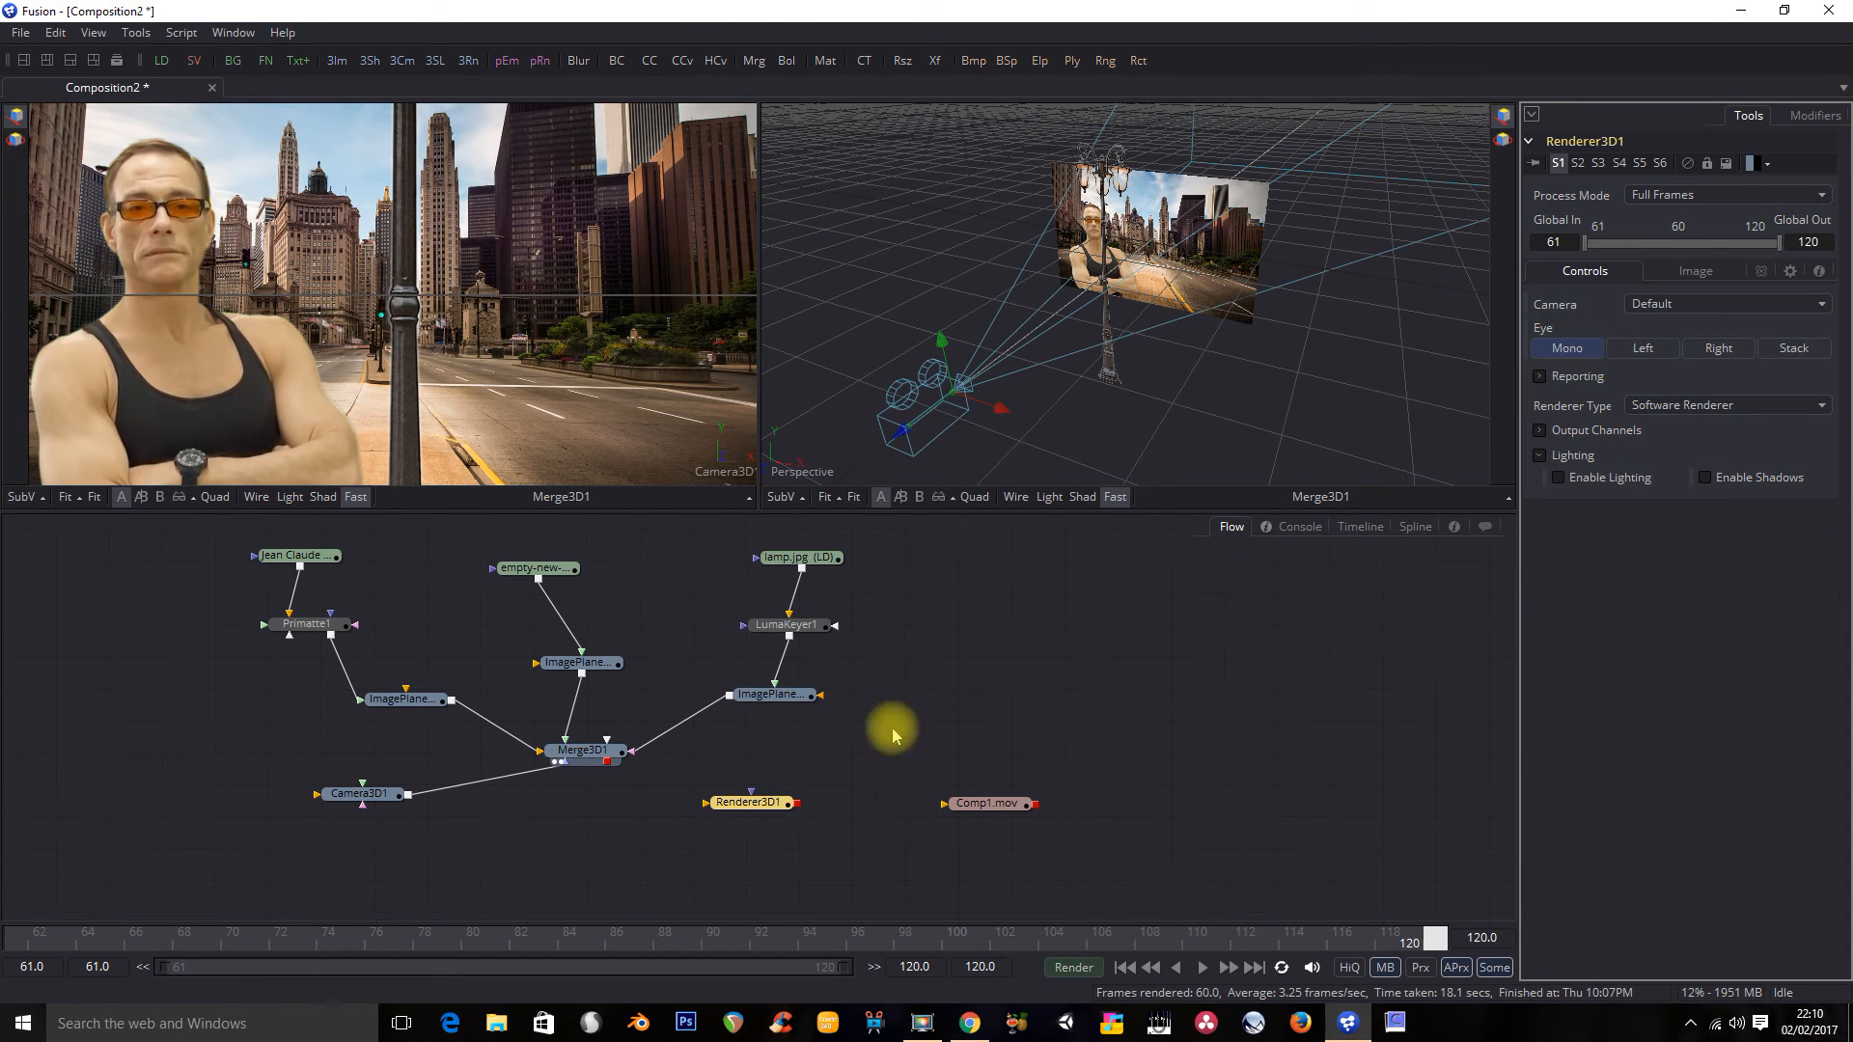
Step: Connect Merge3D1 to Renderer3D1 and Renderer3D1 to the Comp1.mov Saver, placing the Saver slightly higher in the flow
{"action": "left_click_drag", "start_coordinate": [606, 767], "coordinate": [735, 809]}
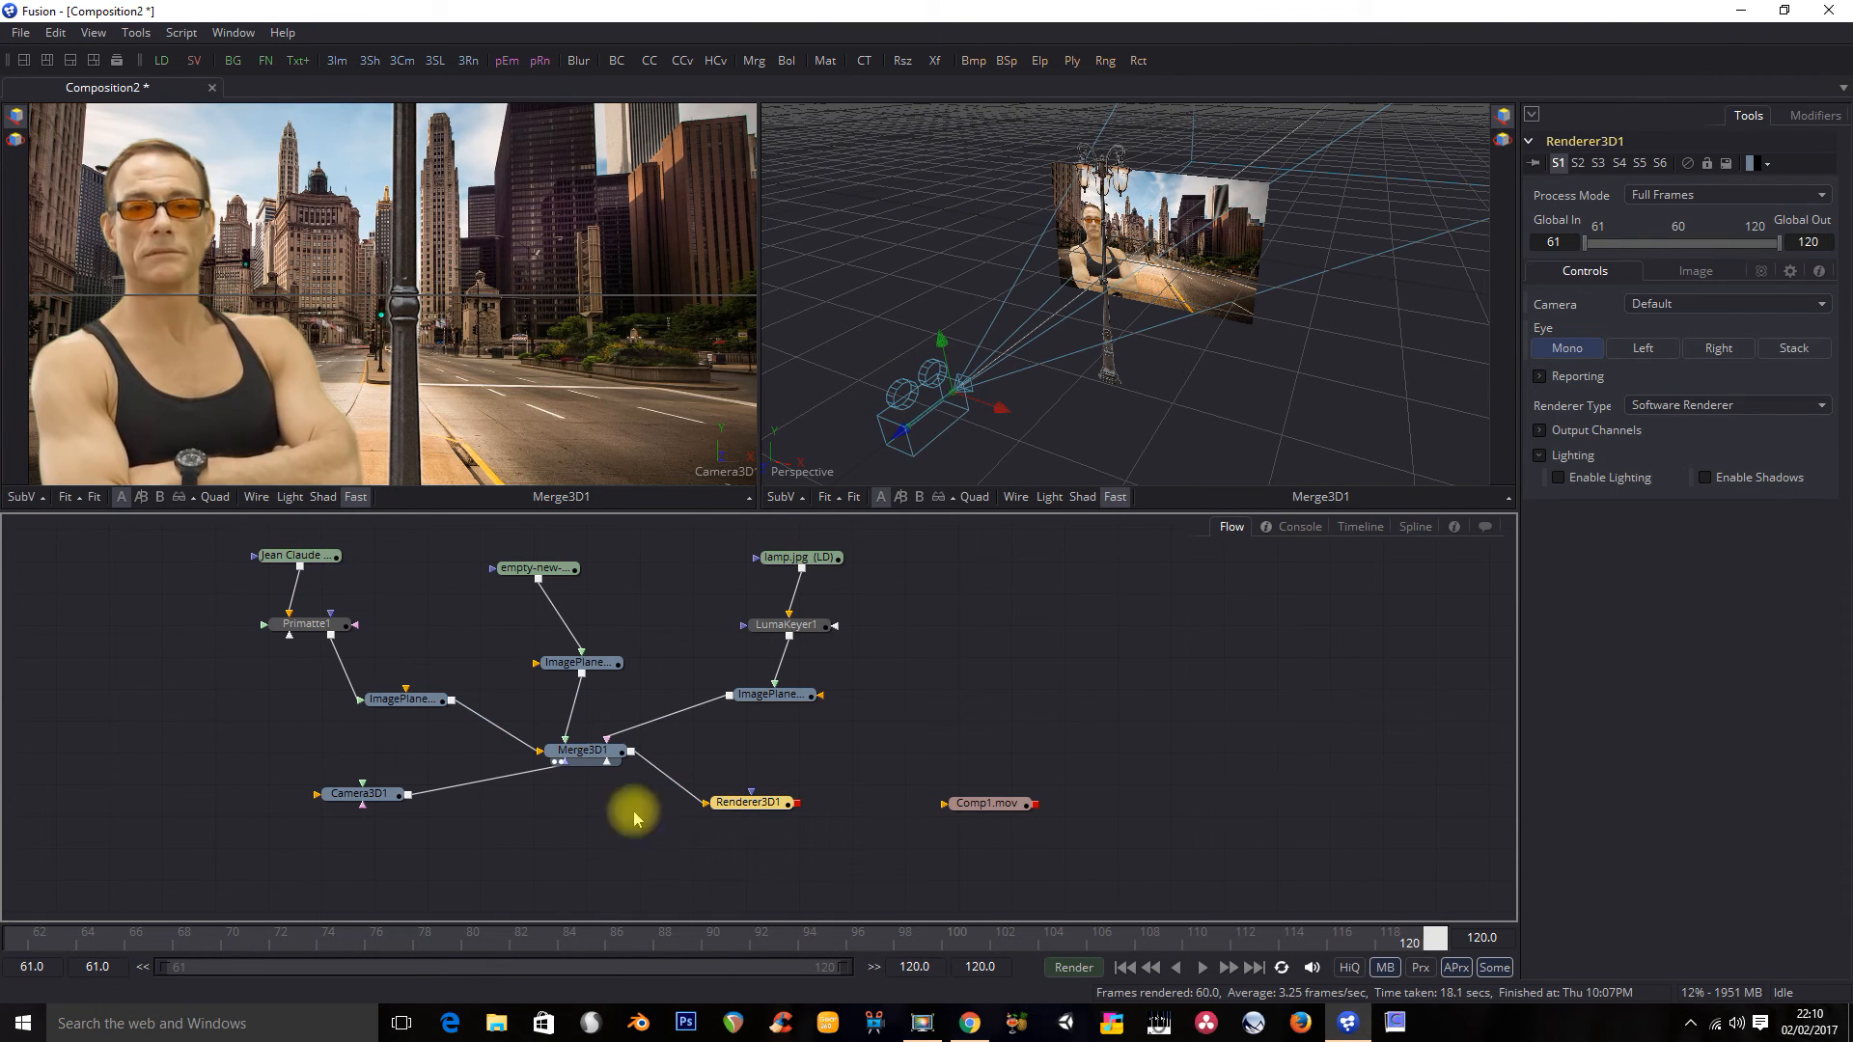
{"action": "left_click_drag", "start_coordinate": [795, 804], "coordinate": [982, 802]}
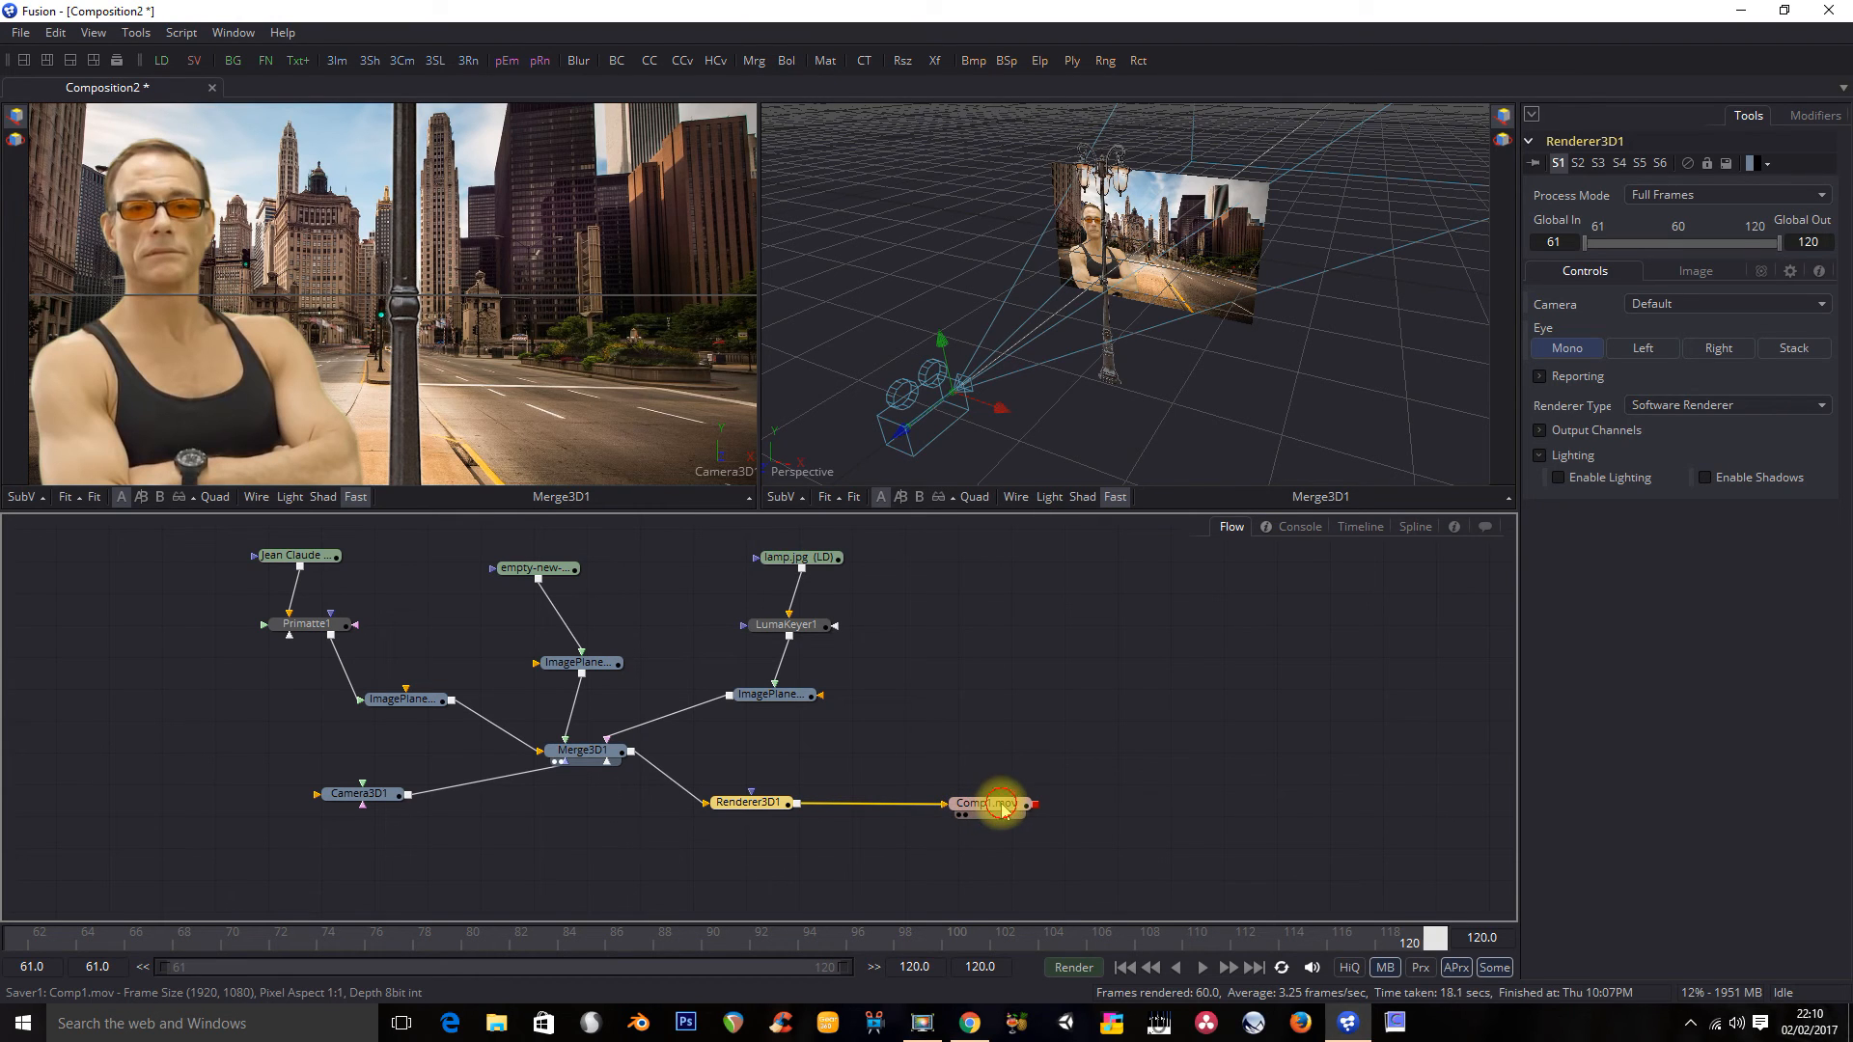
{"action": "left_click", "coordinate": [1003, 811]}
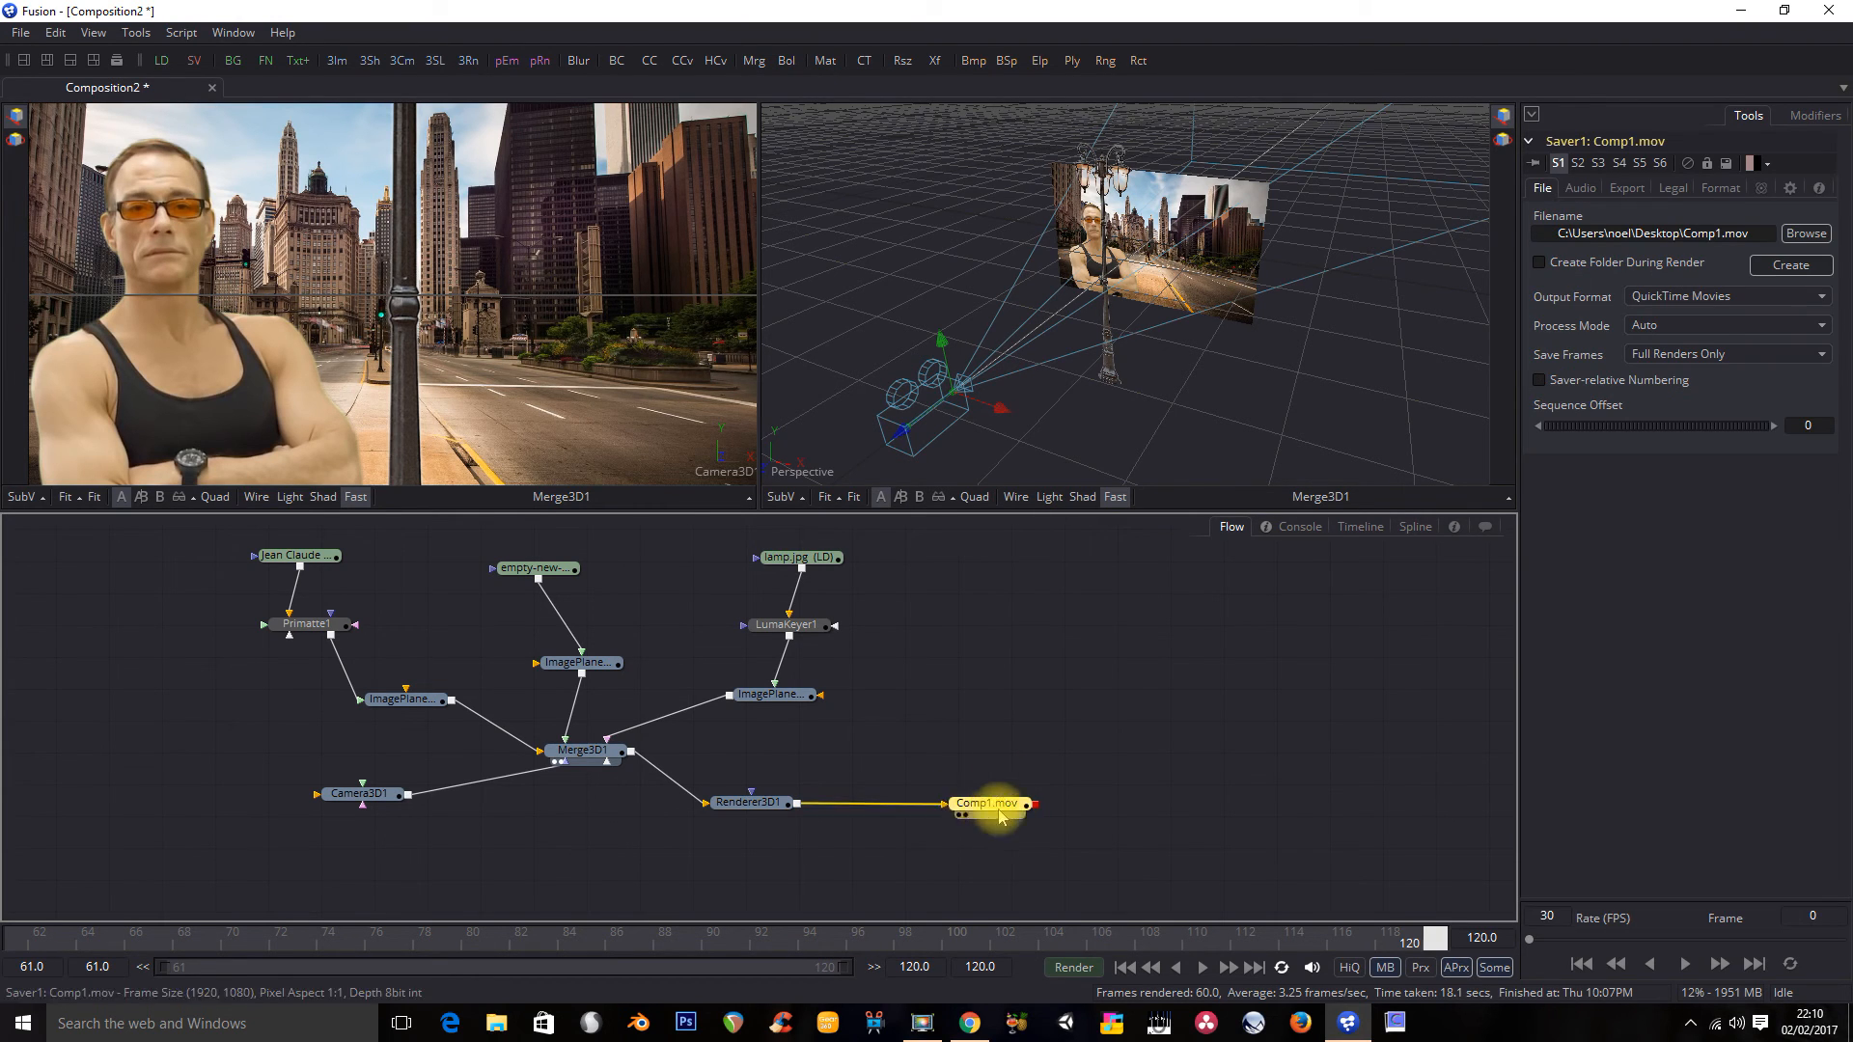
{"action": "left_click_drag", "start_coordinate": [982, 809], "coordinate": [960, 772]}
{"action": "right_click", "coordinate": [1052, 685]}
{"action": "mouse_move", "coordinate": [1262, 320]}
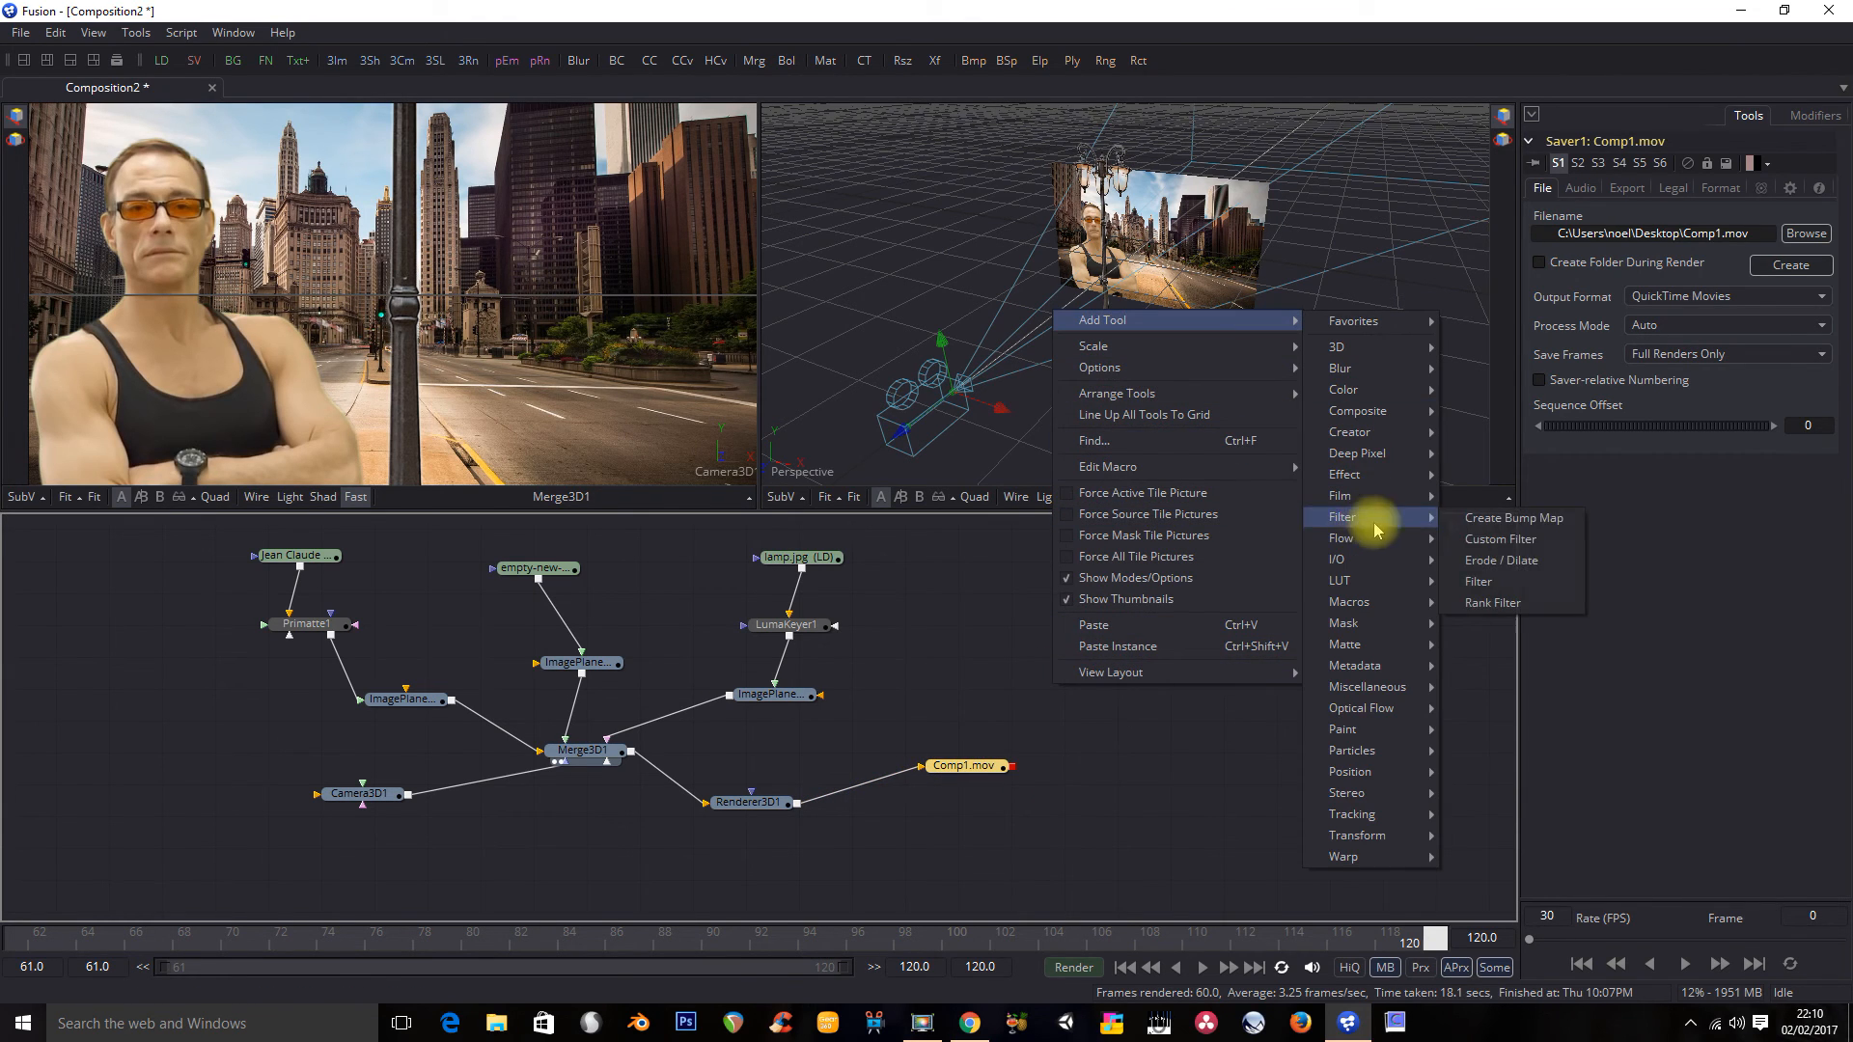
{"action": "mouse_move", "coordinate": [1386, 564]}
{"action": "left_click", "coordinate": [1105, 844]}
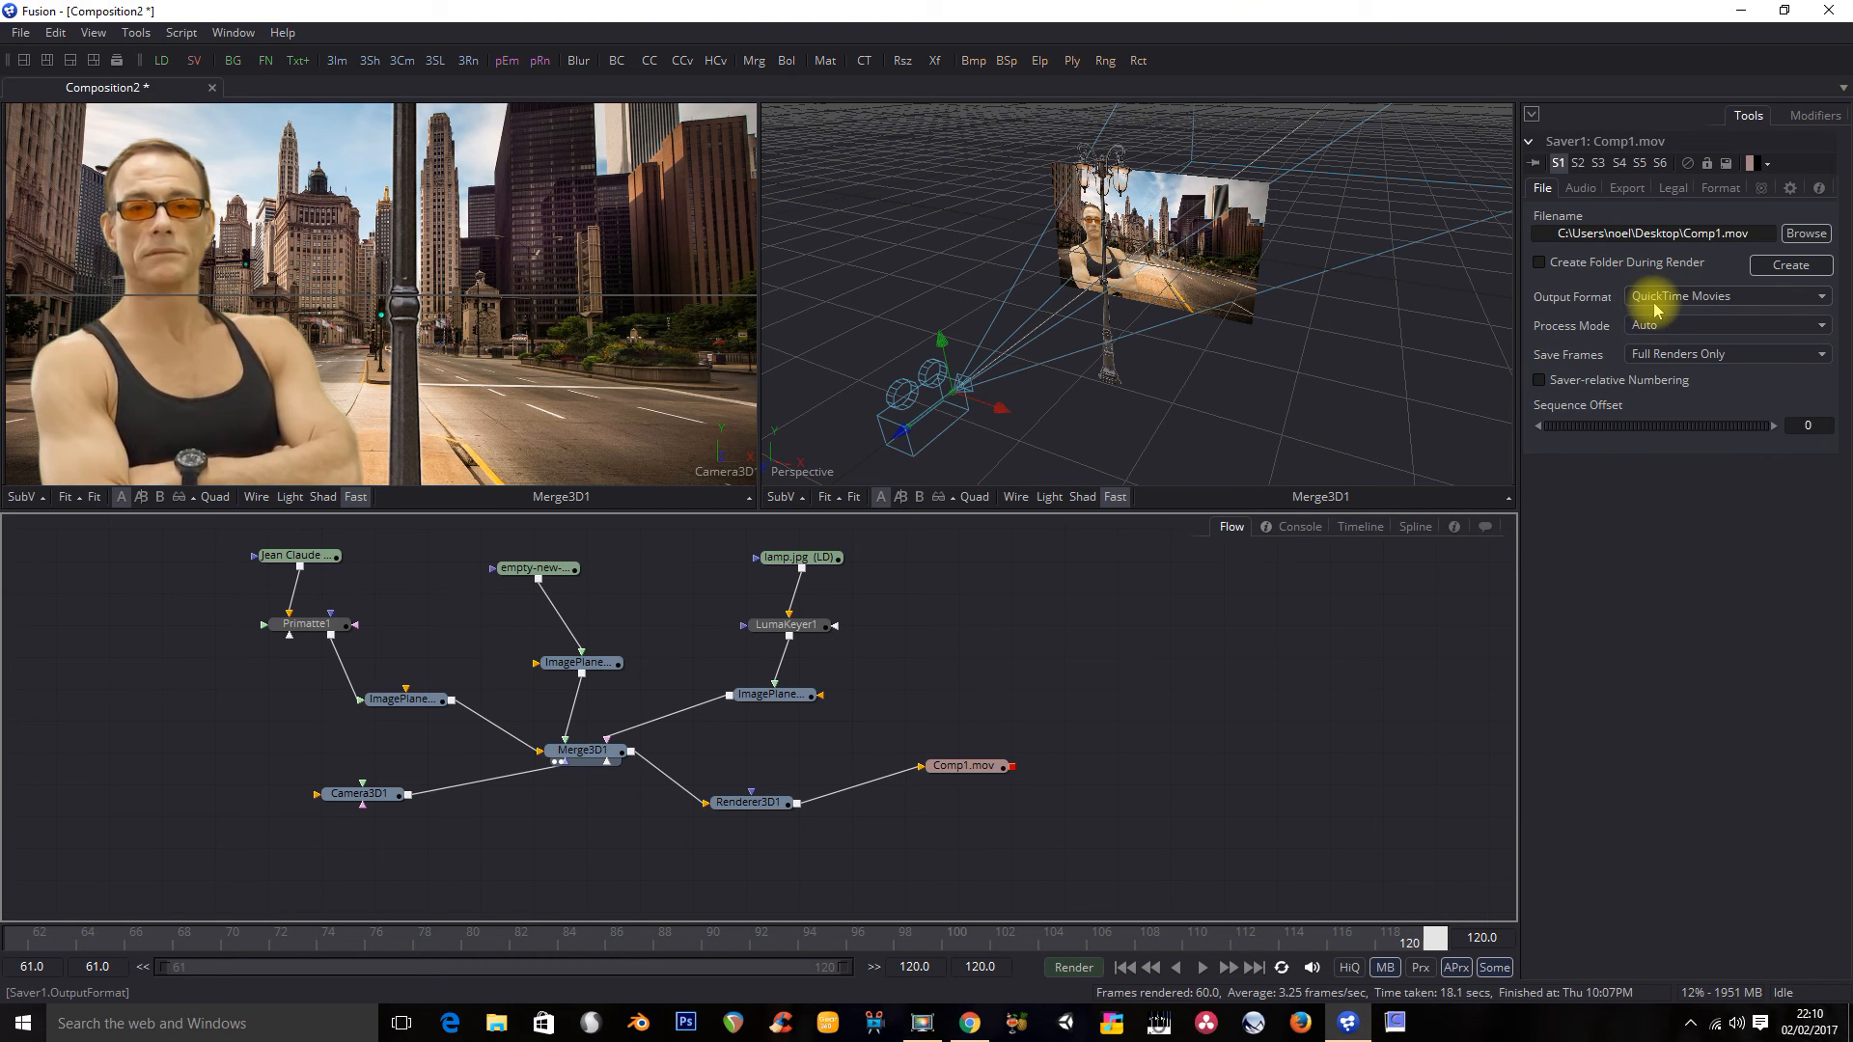
Step: Set the Comp1.mov Saver's compression to H.264 and check its output file name
{"action": "left_click", "coordinate": [1627, 190]}
{"action": "left_click", "coordinate": [1711, 190]}
{"action": "left_click", "coordinate": [1666, 224]}
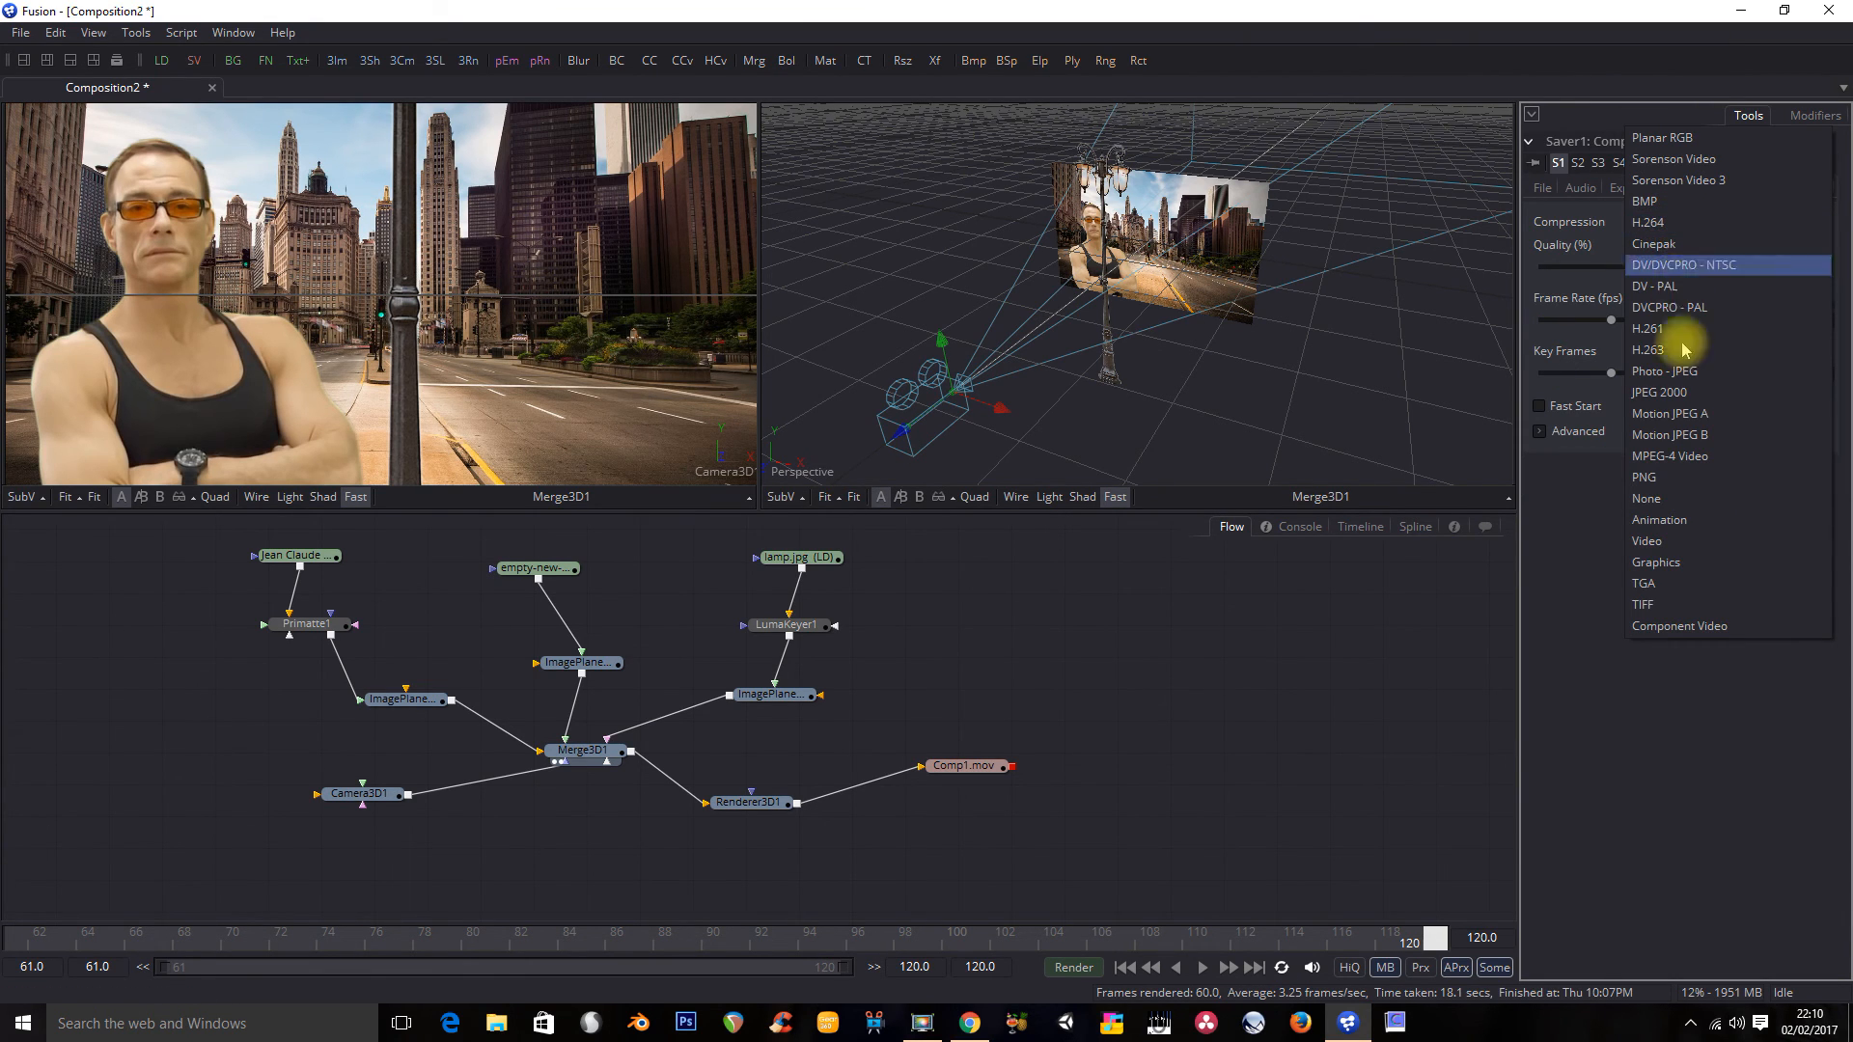
{"action": "left_click", "coordinate": [1681, 224]}
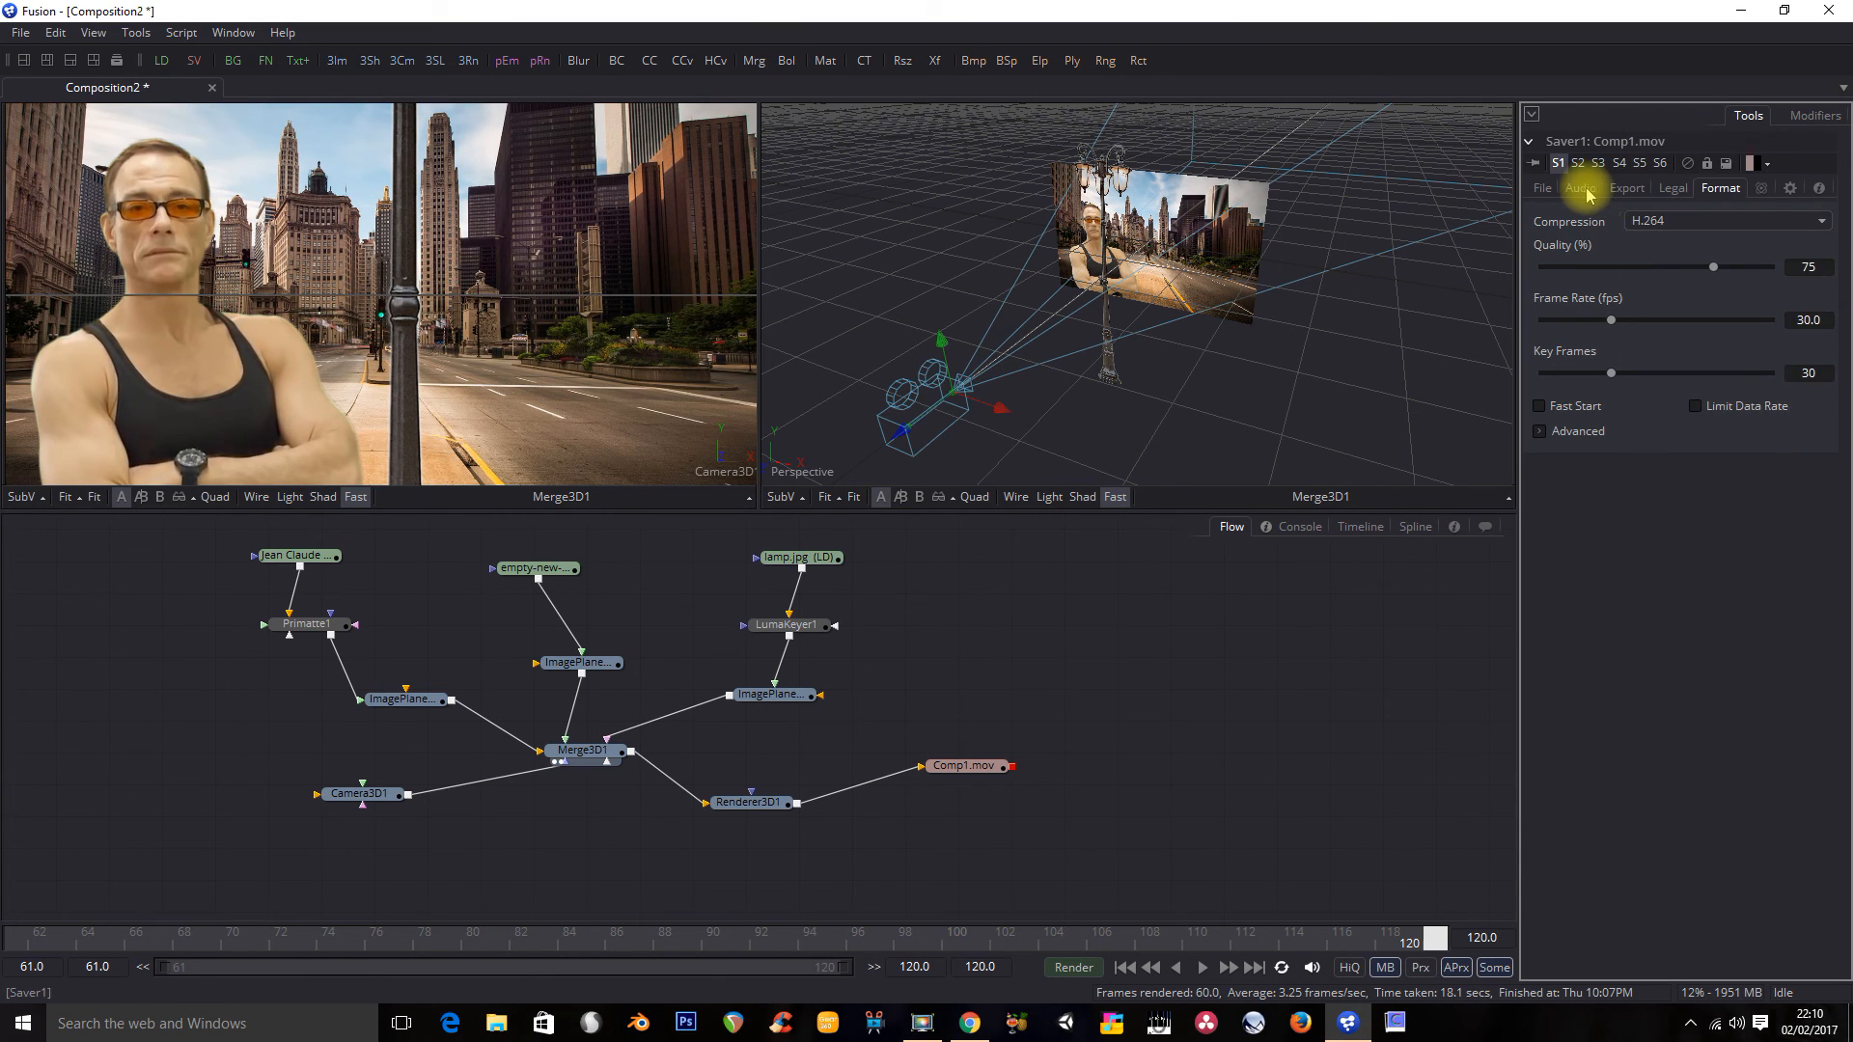
{"action": "left_click", "coordinate": [1544, 188]}
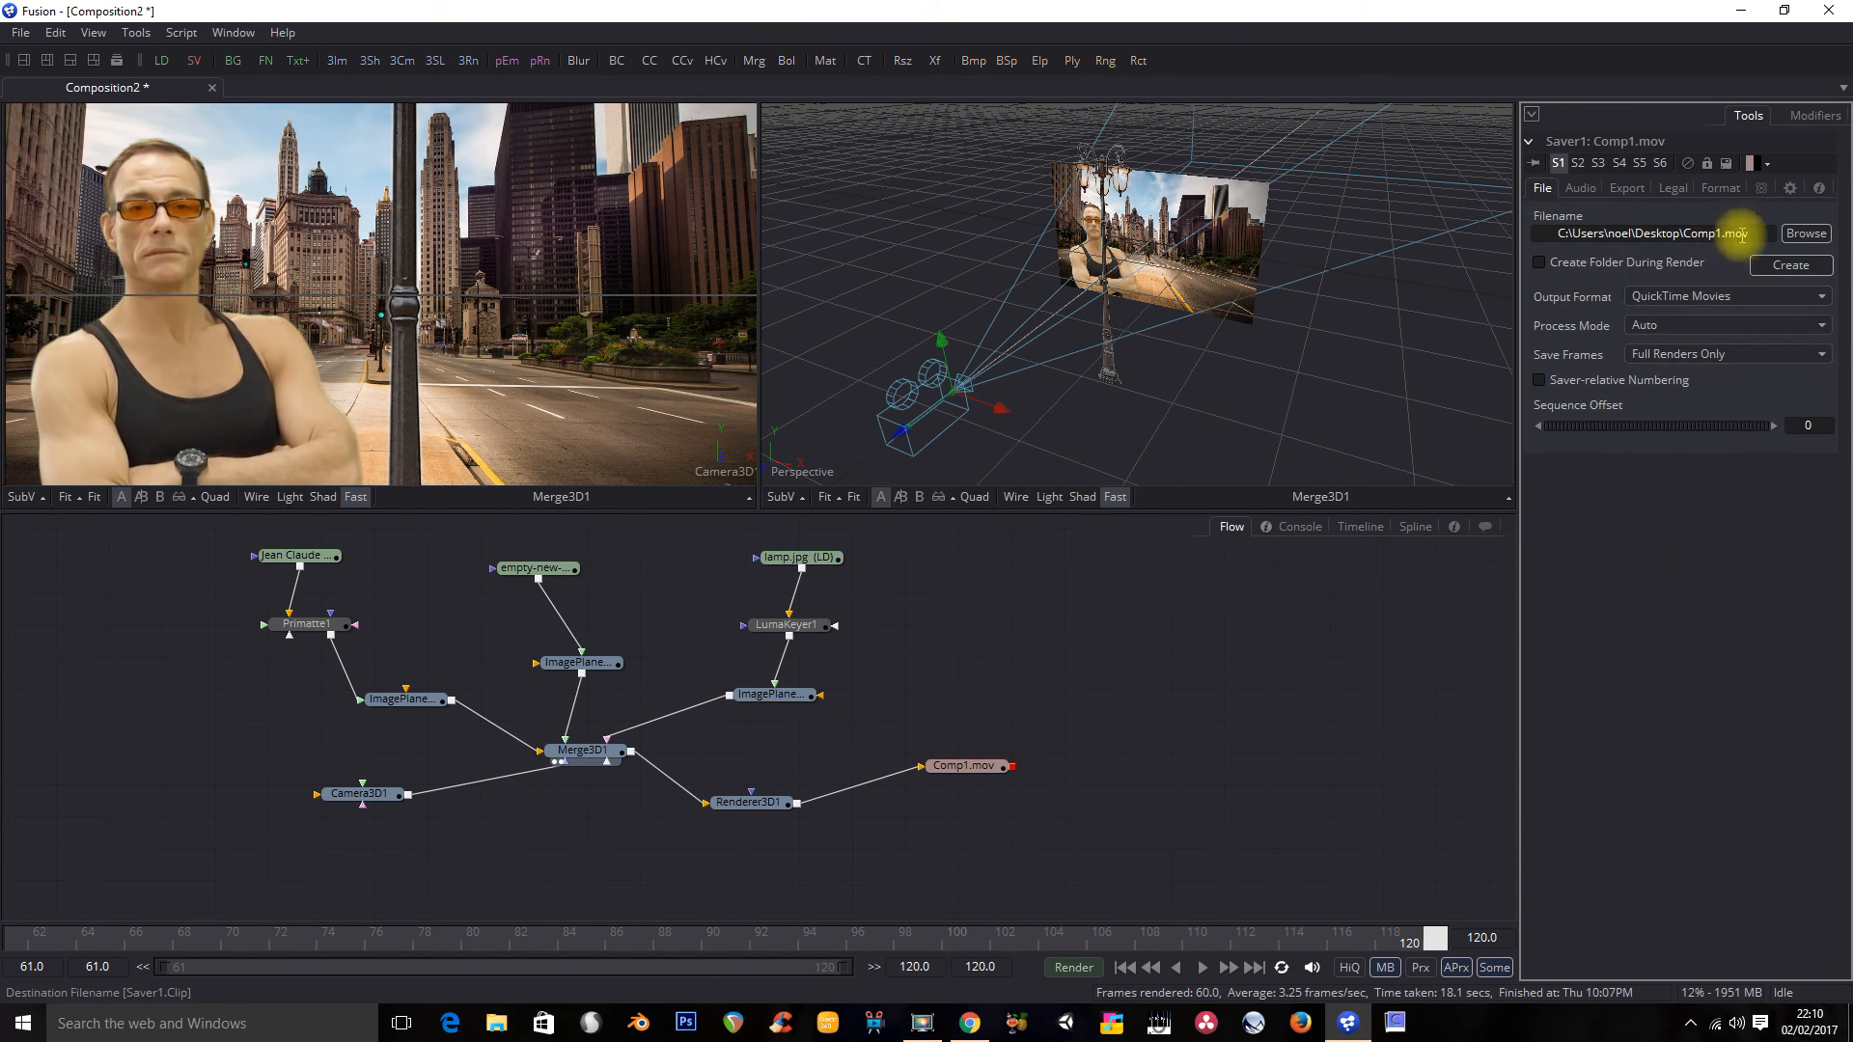
{"action": "left_click", "coordinate": [1736, 233]}
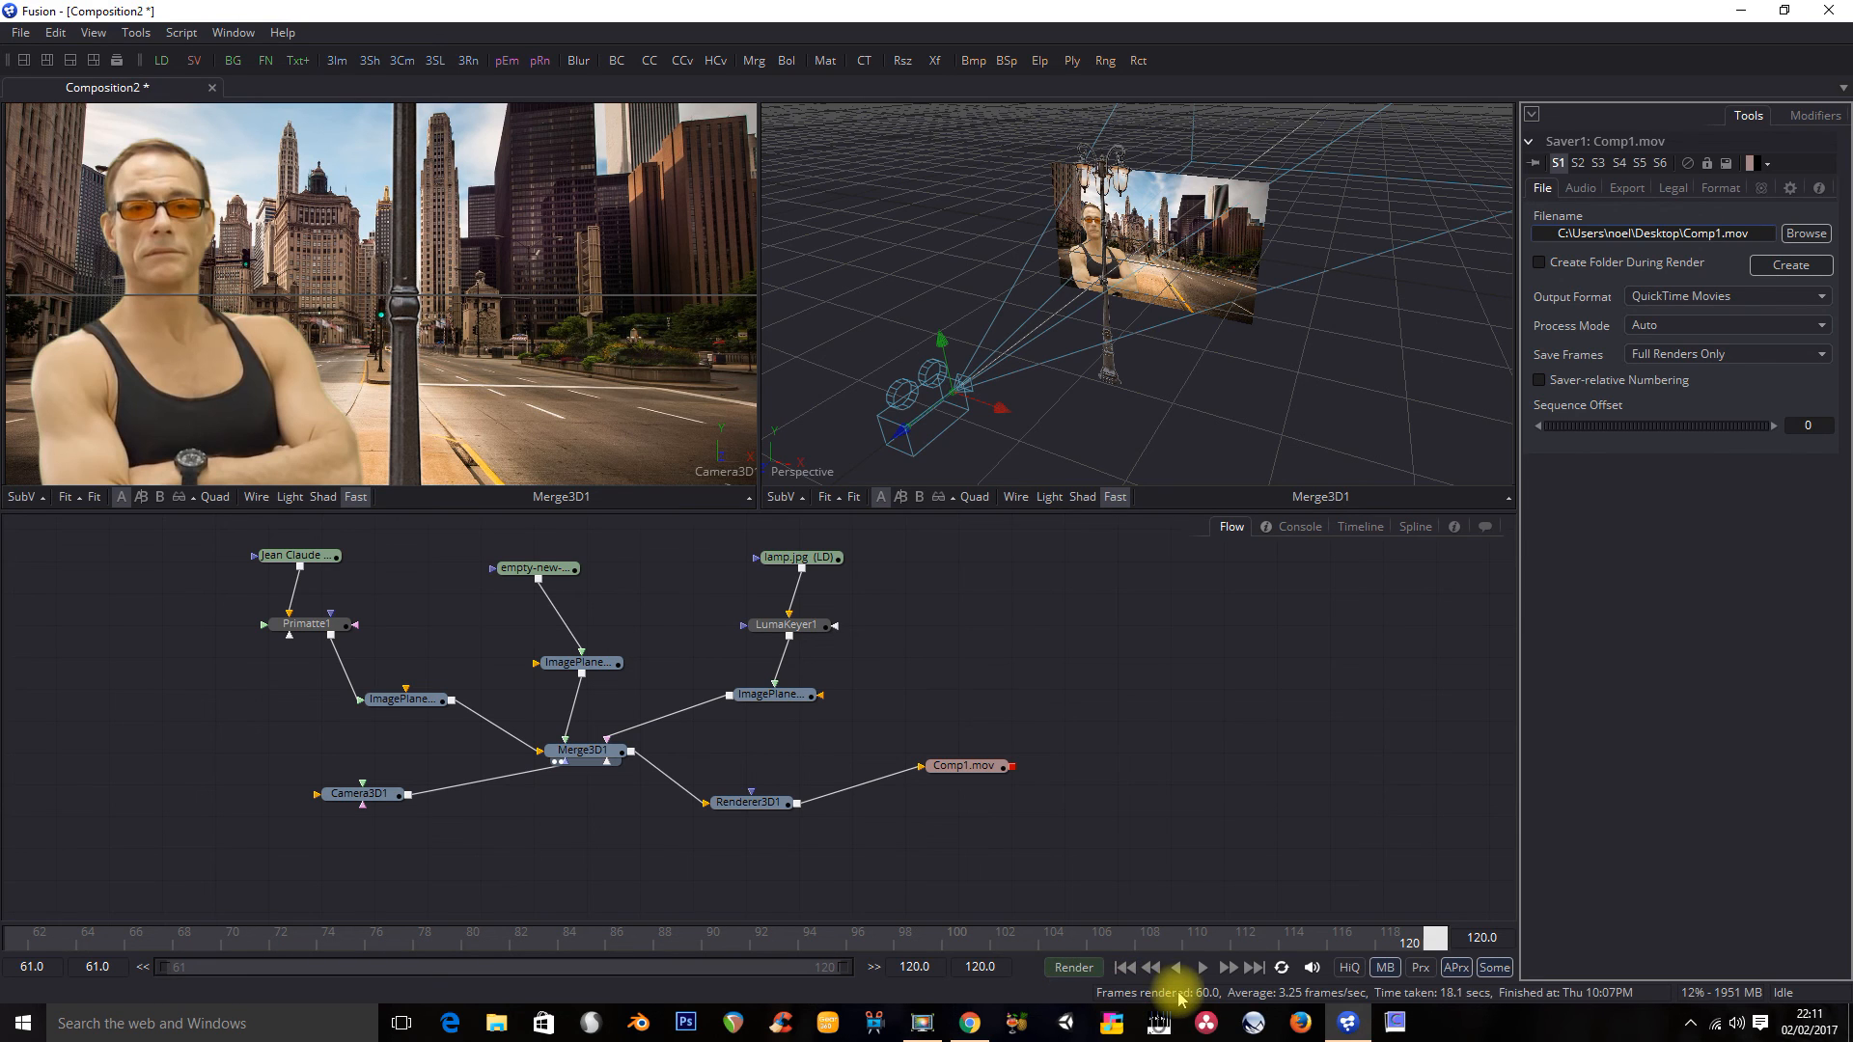
{"action": "left_click", "coordinate": [1074, 967]}
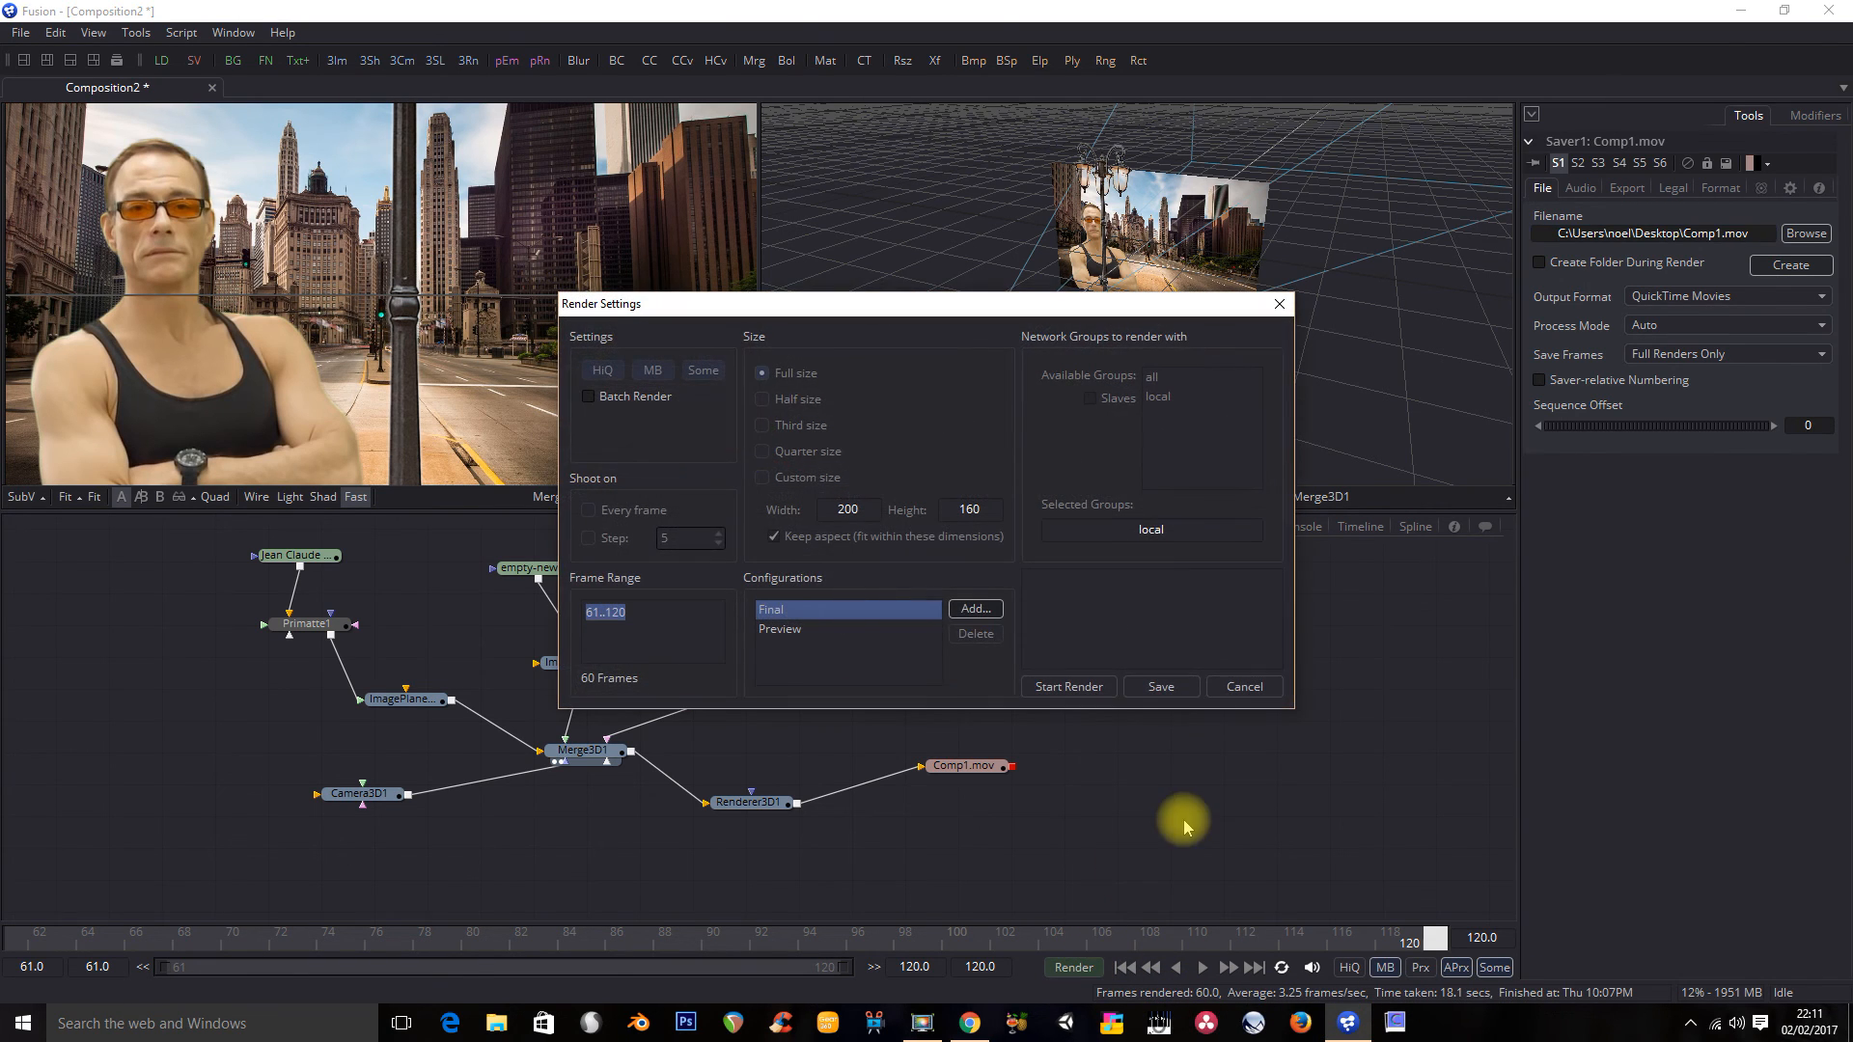
{"action": "left_click_drag", "start_coordinate": [963, 310], "coordinate": [1042, 375]}
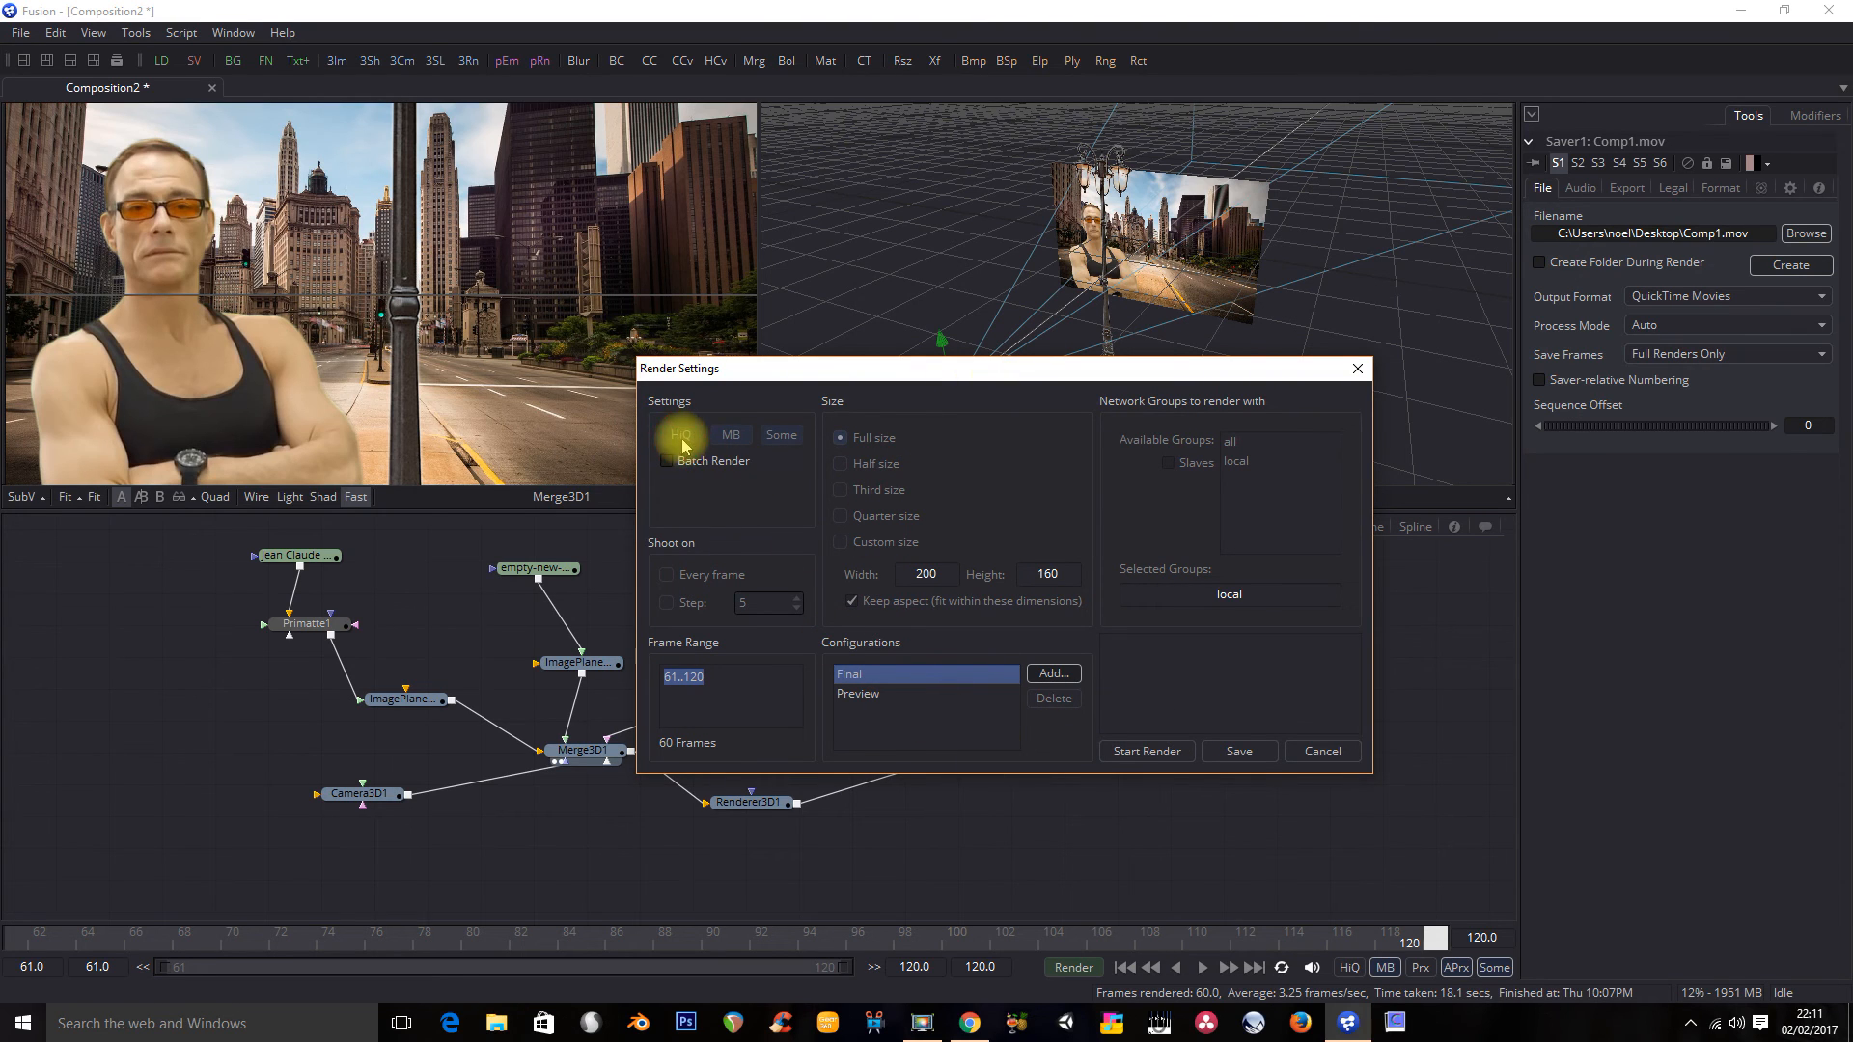
{"action": "left_click", "coordinate": [1354, 369]}
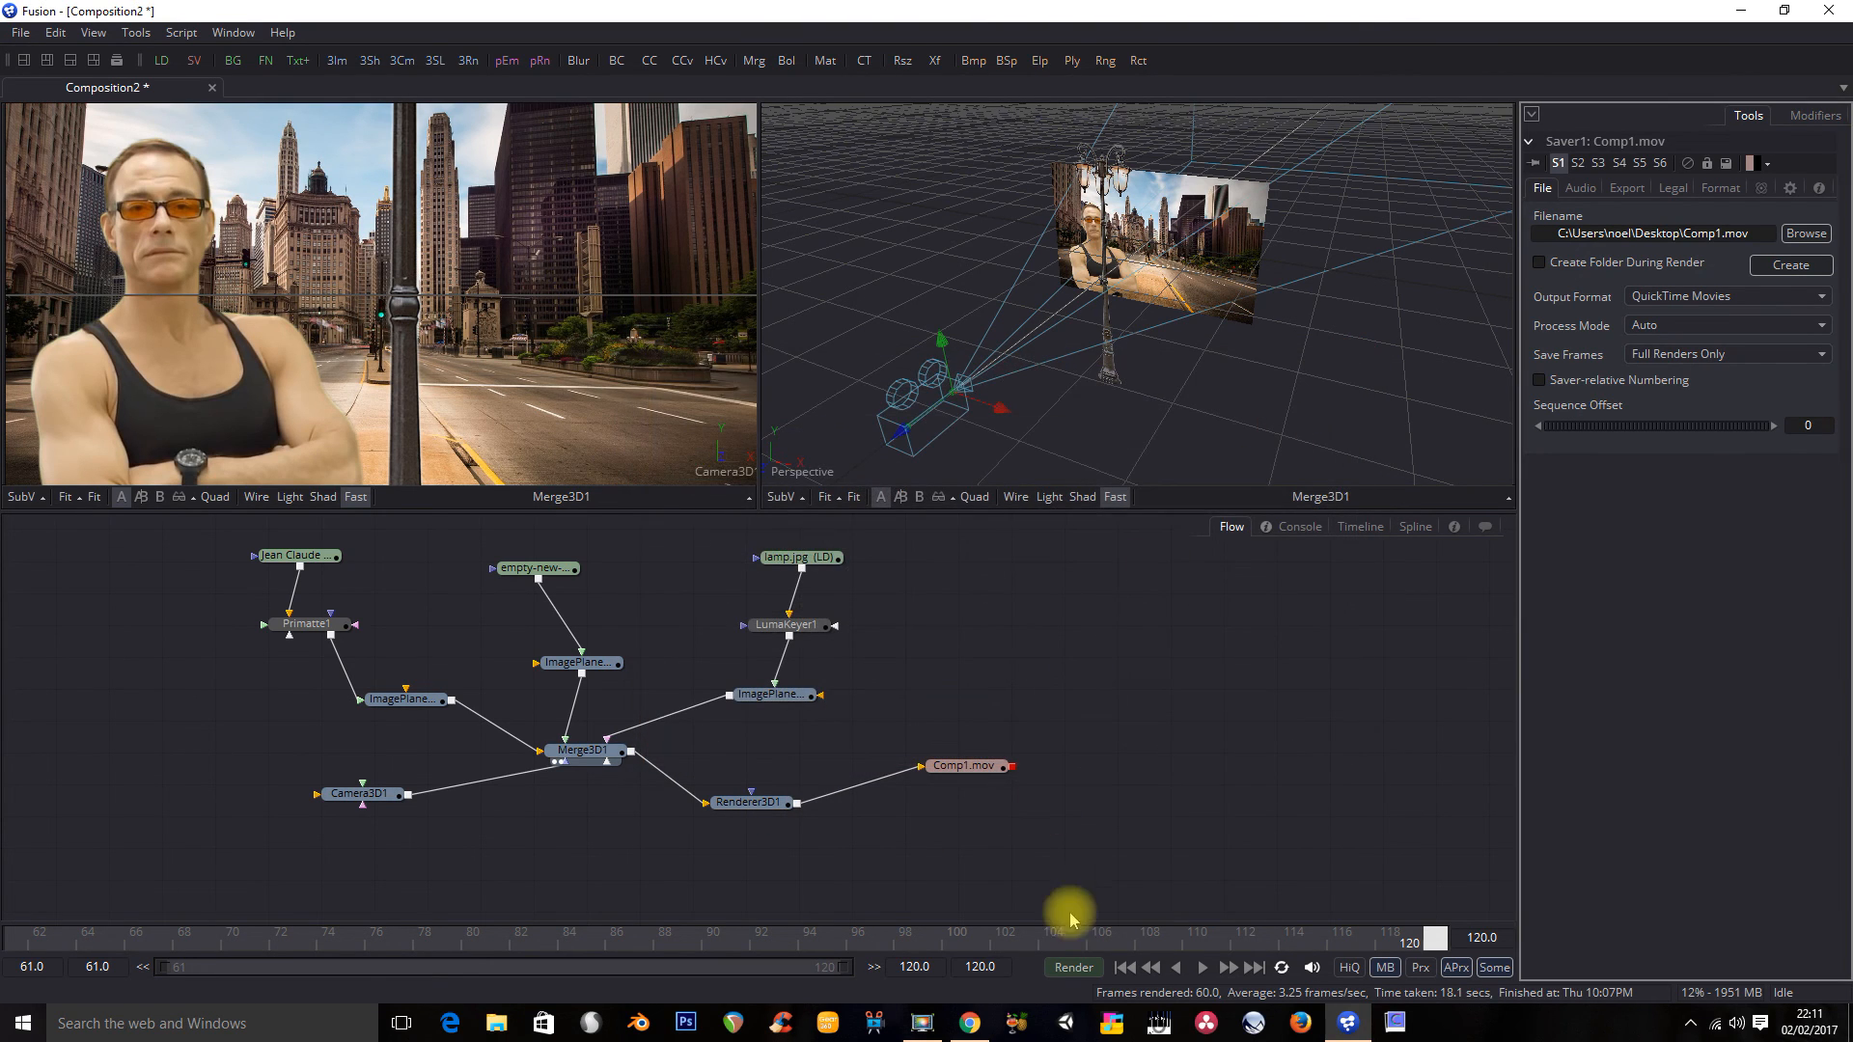
Step: Save the Final full-size render settings, then render frames 61 to 120 to Comp1.mov and dismiss the completion notice
{"action": "left_click", "coordinate": [1354, 971]}
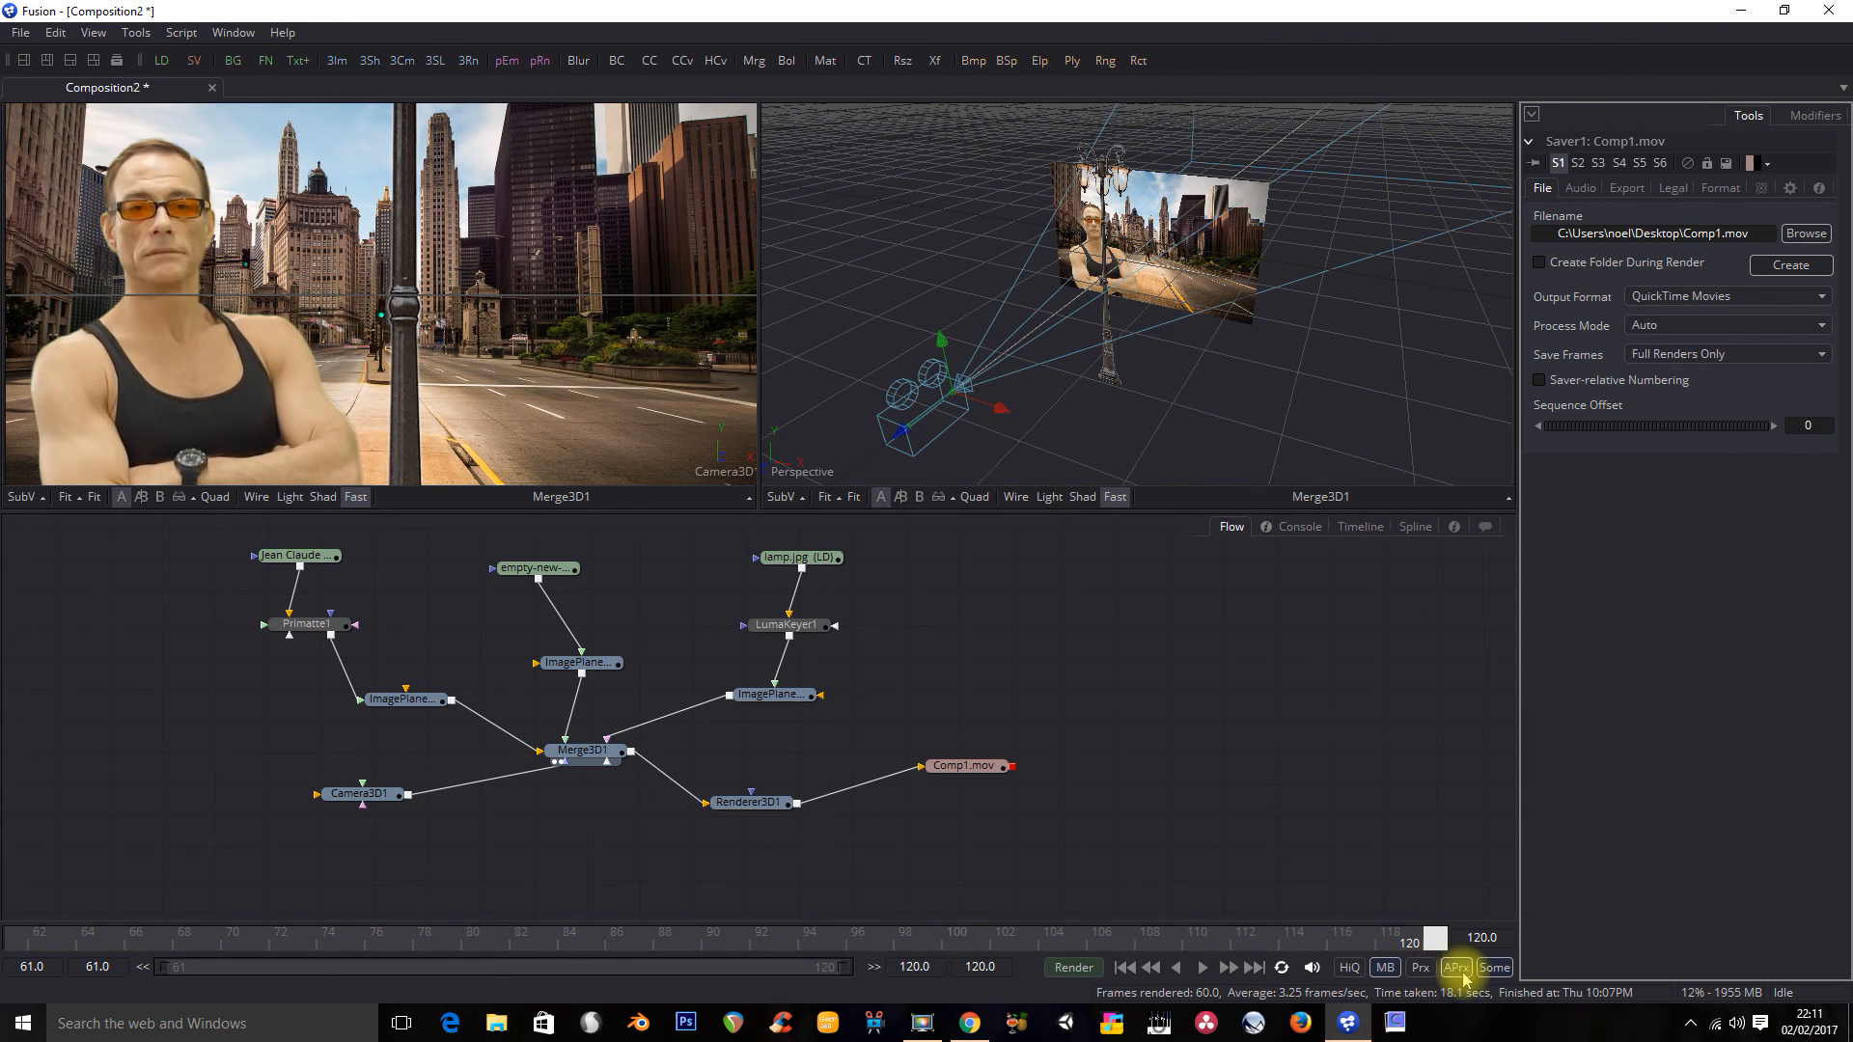
{"action": "left_click", "coordinate": [1076, 967]}
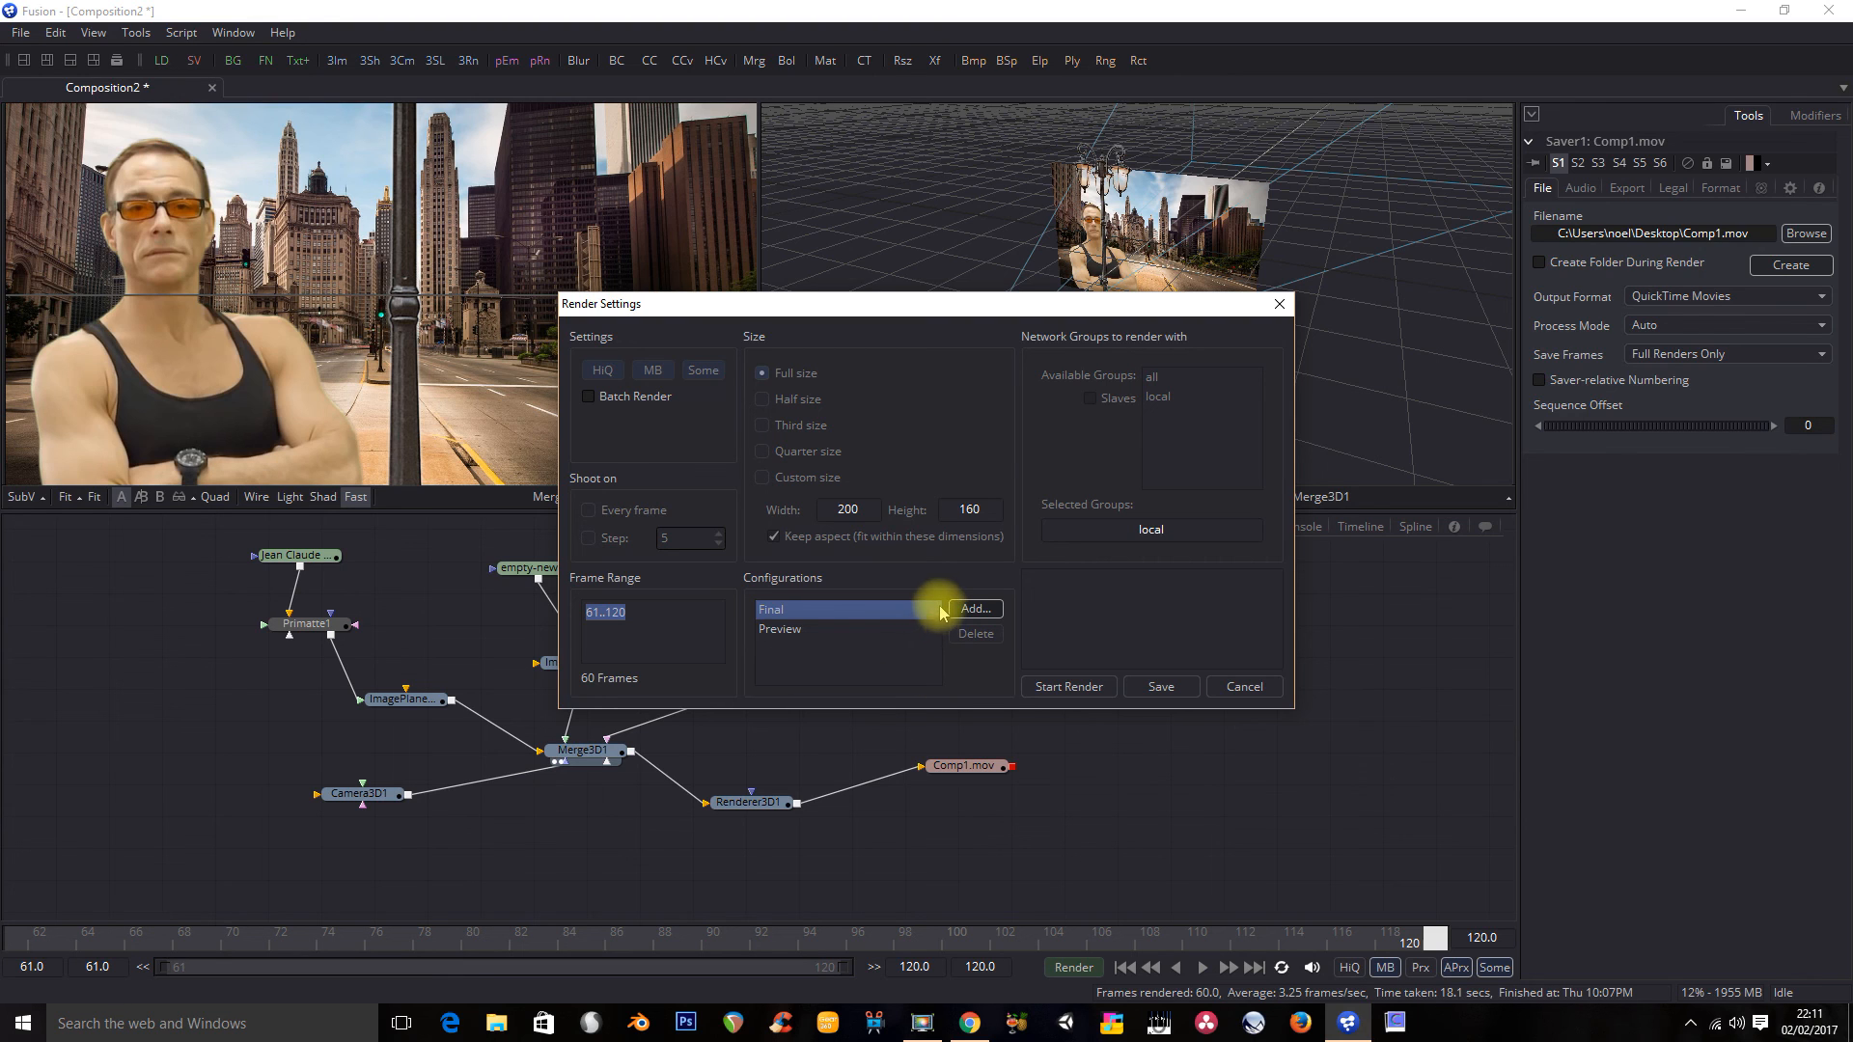
{"action": "left_click", "coordinate": [1187, 693]}
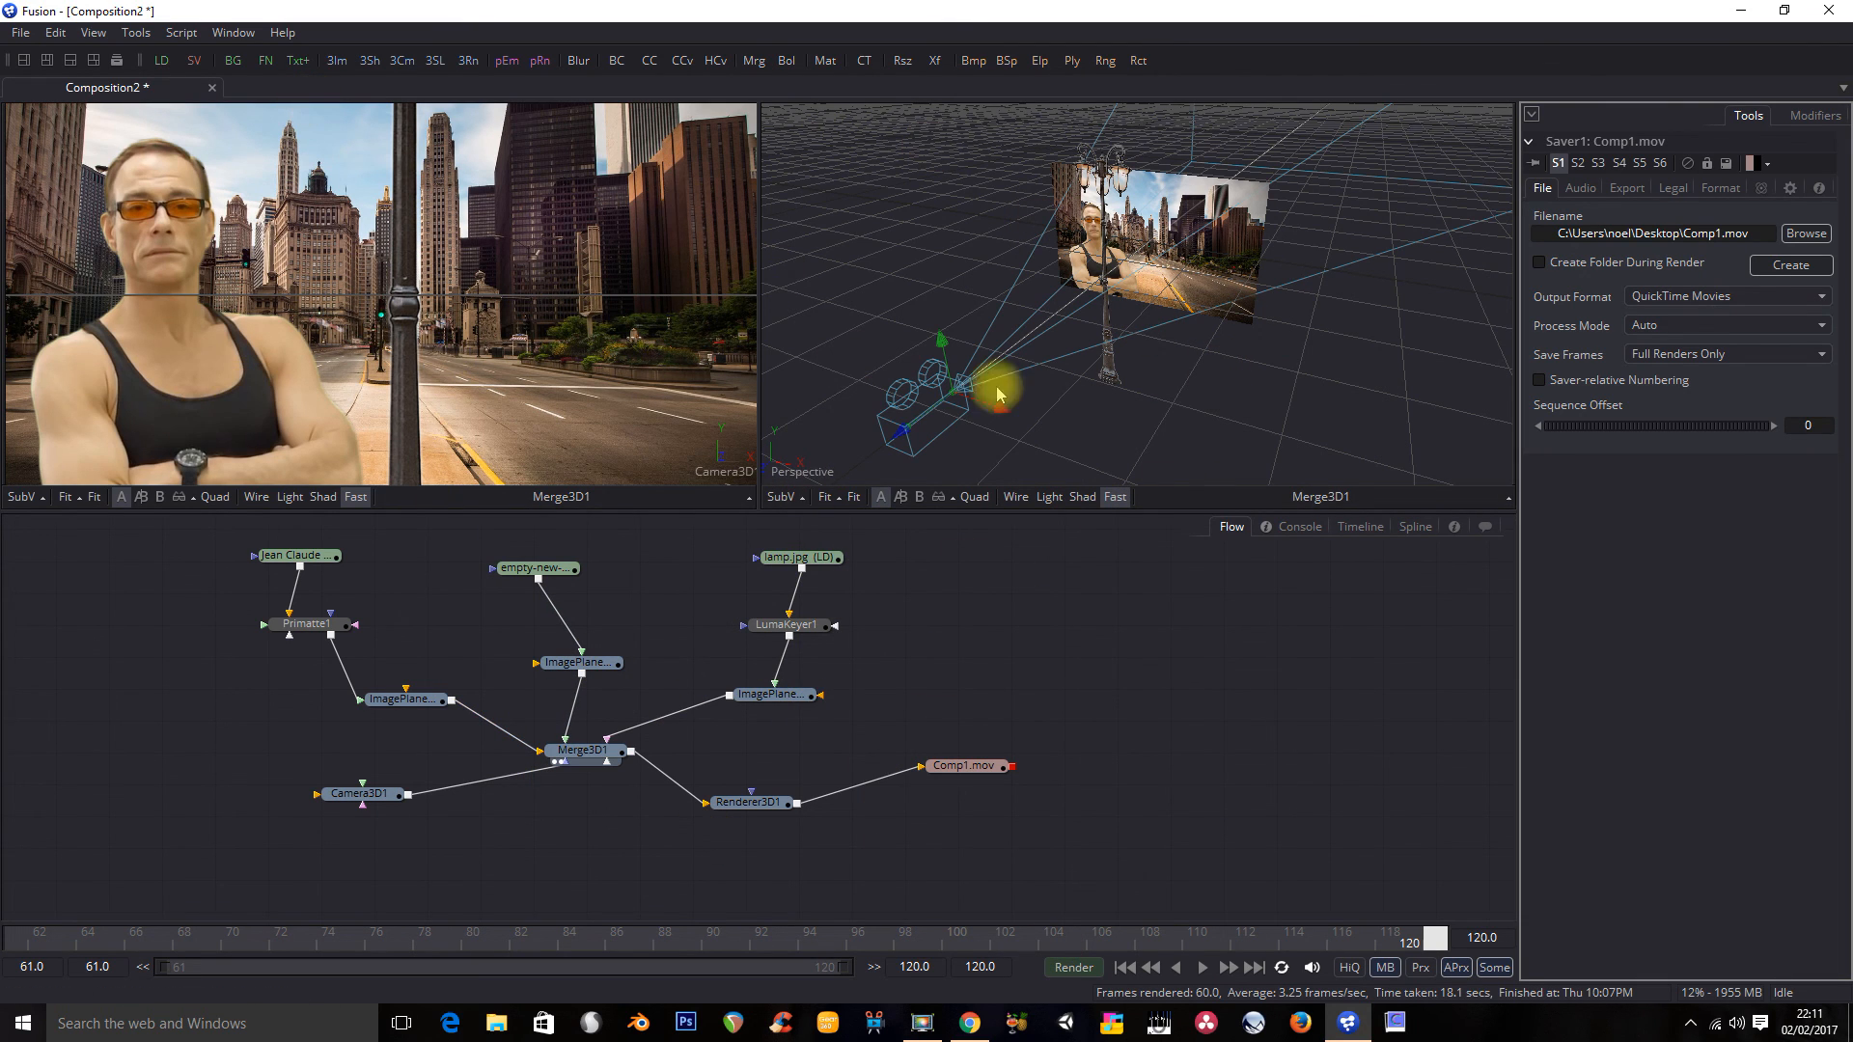
{"action": "left_click", "coordinate": [1074, 967]}
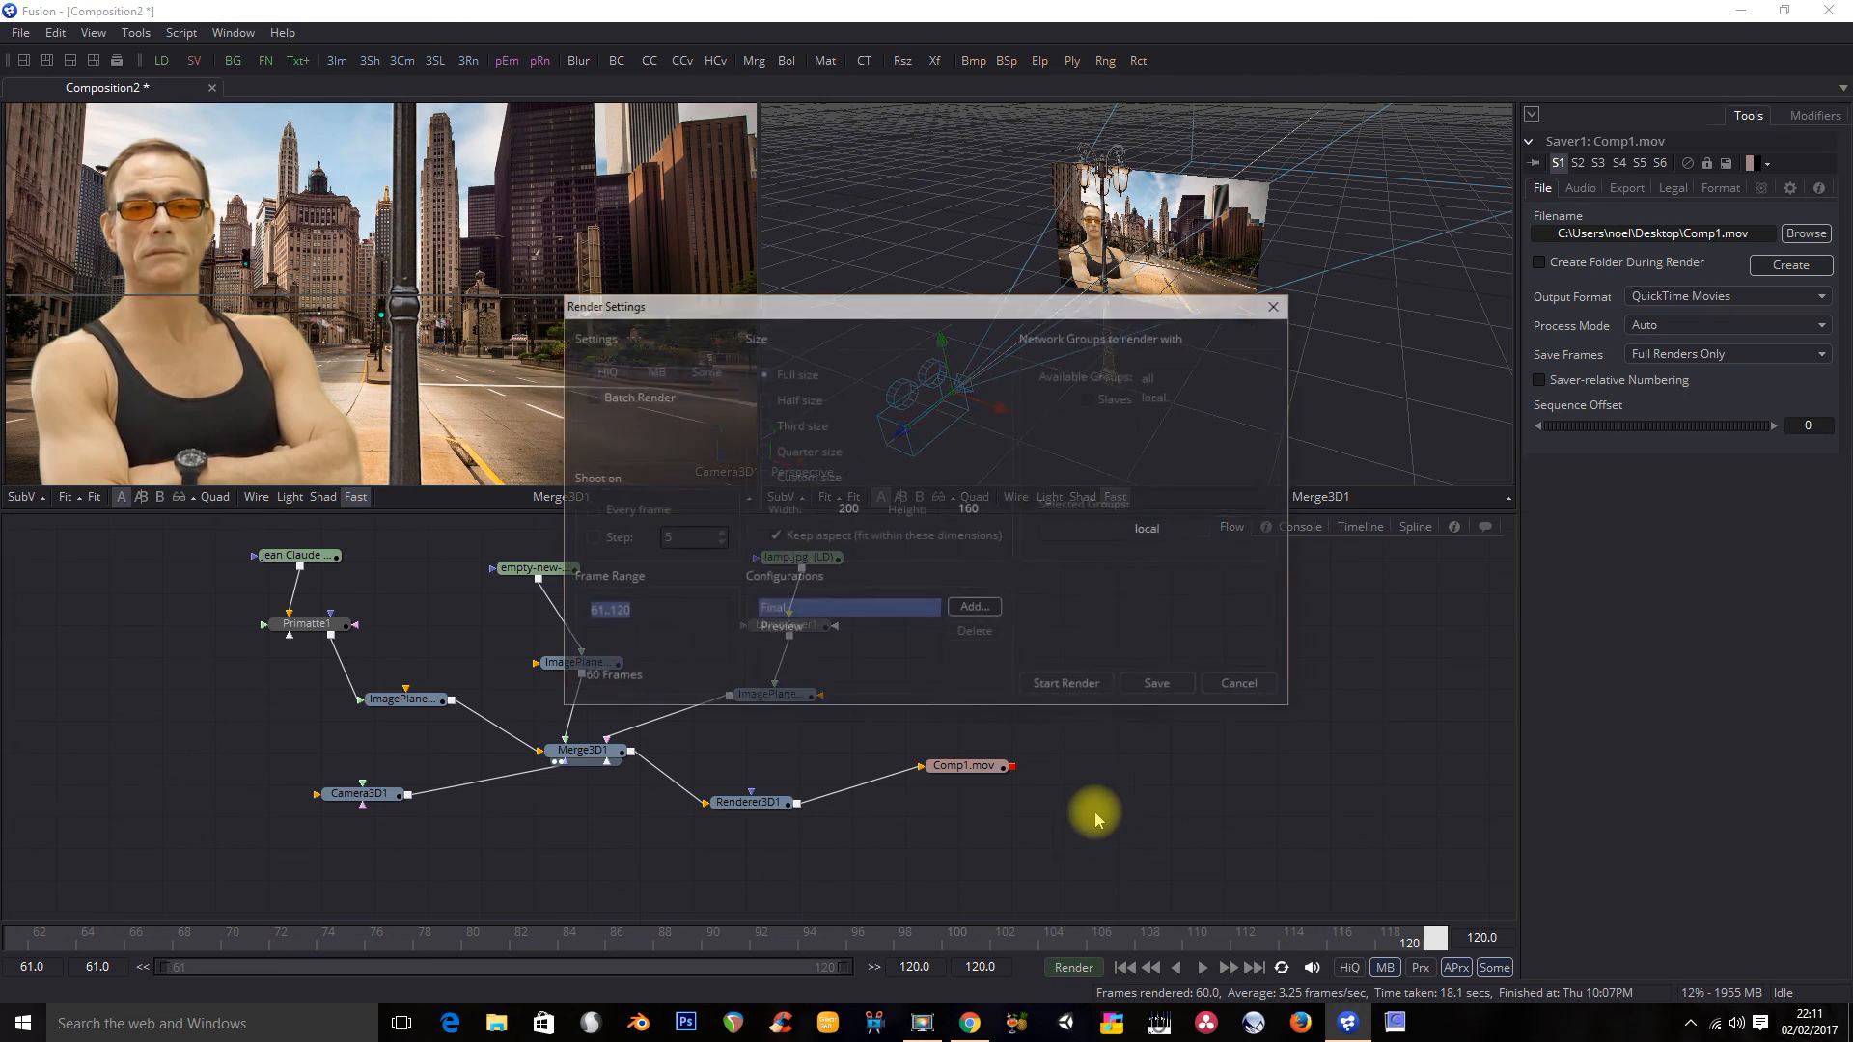
{"action": "left_click", "coordinate": [1070, 686]}
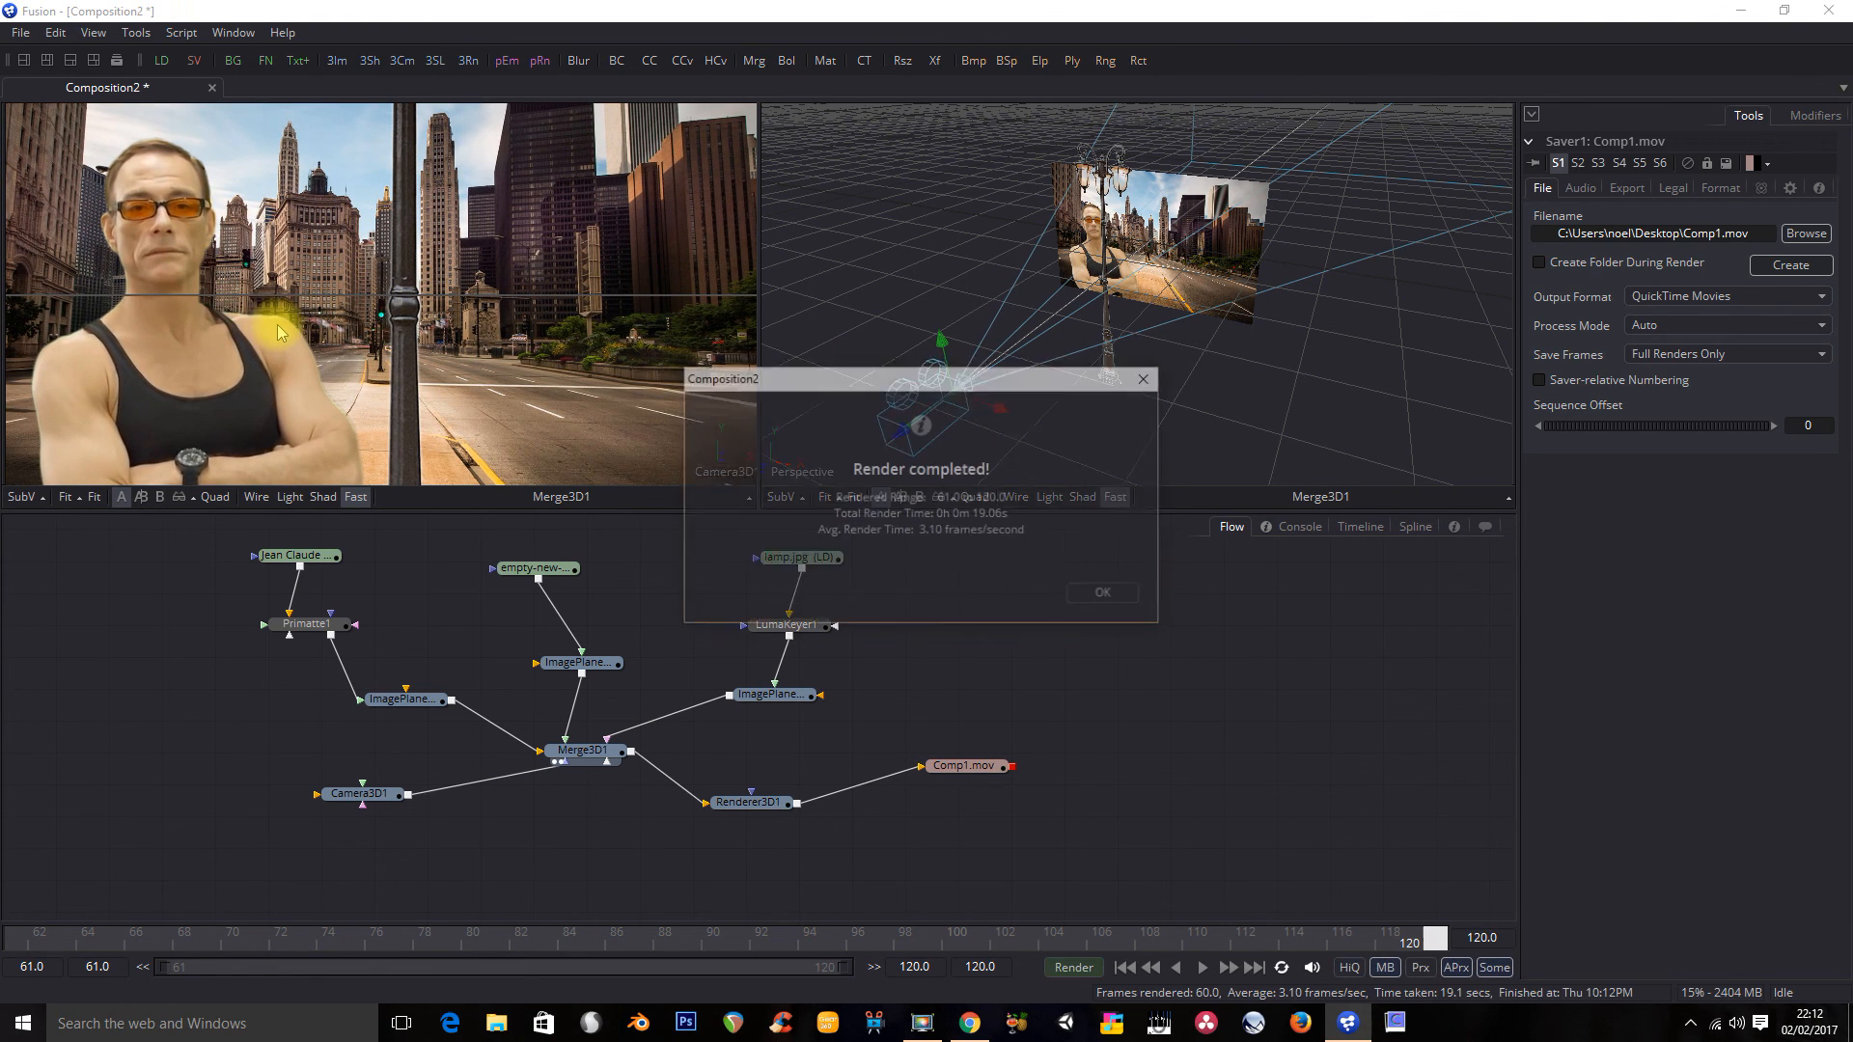
{"action": "left_click", "coordinate": [1106, 596]}
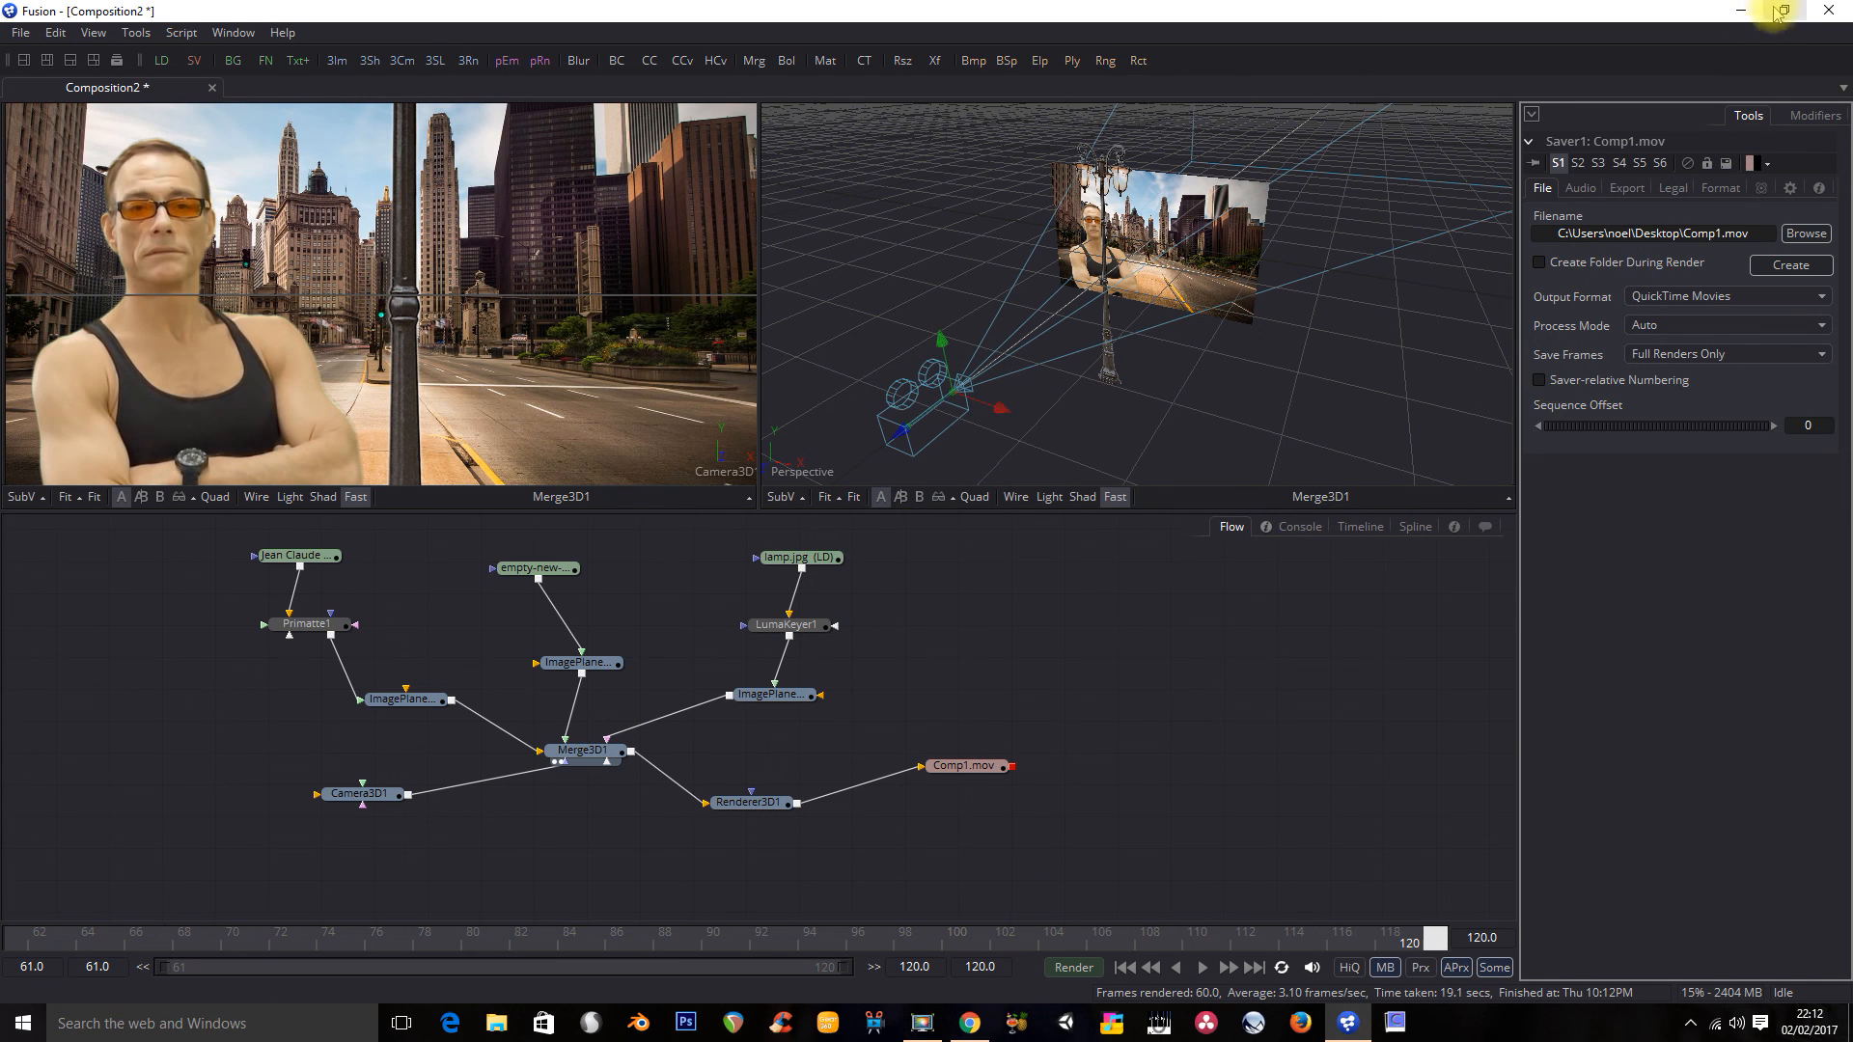
Step: Switch to File Explorer and look over the green screen footage, city street wallpaper and lamp source files in the Desktop folder
{"action": "left_click", "coordinate": [494, 1023]}
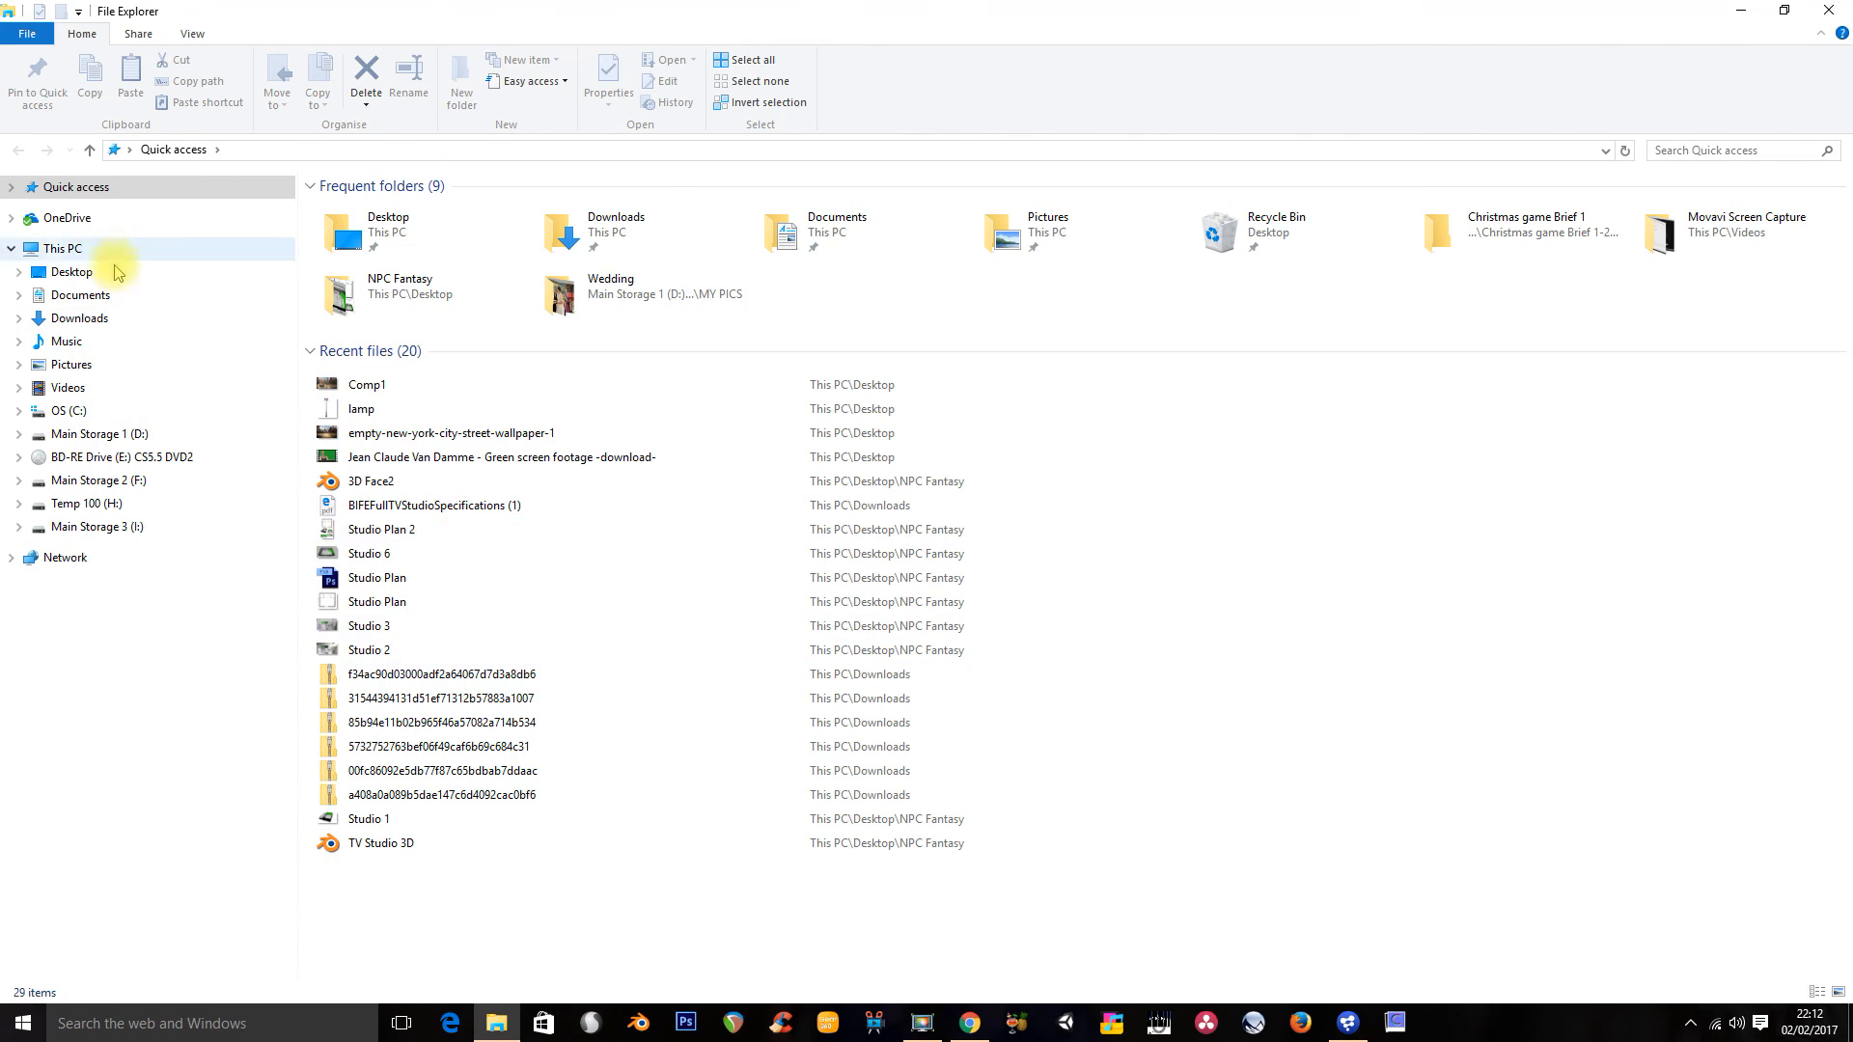
{"action": "left_click", "coordinate": [117, 274]}
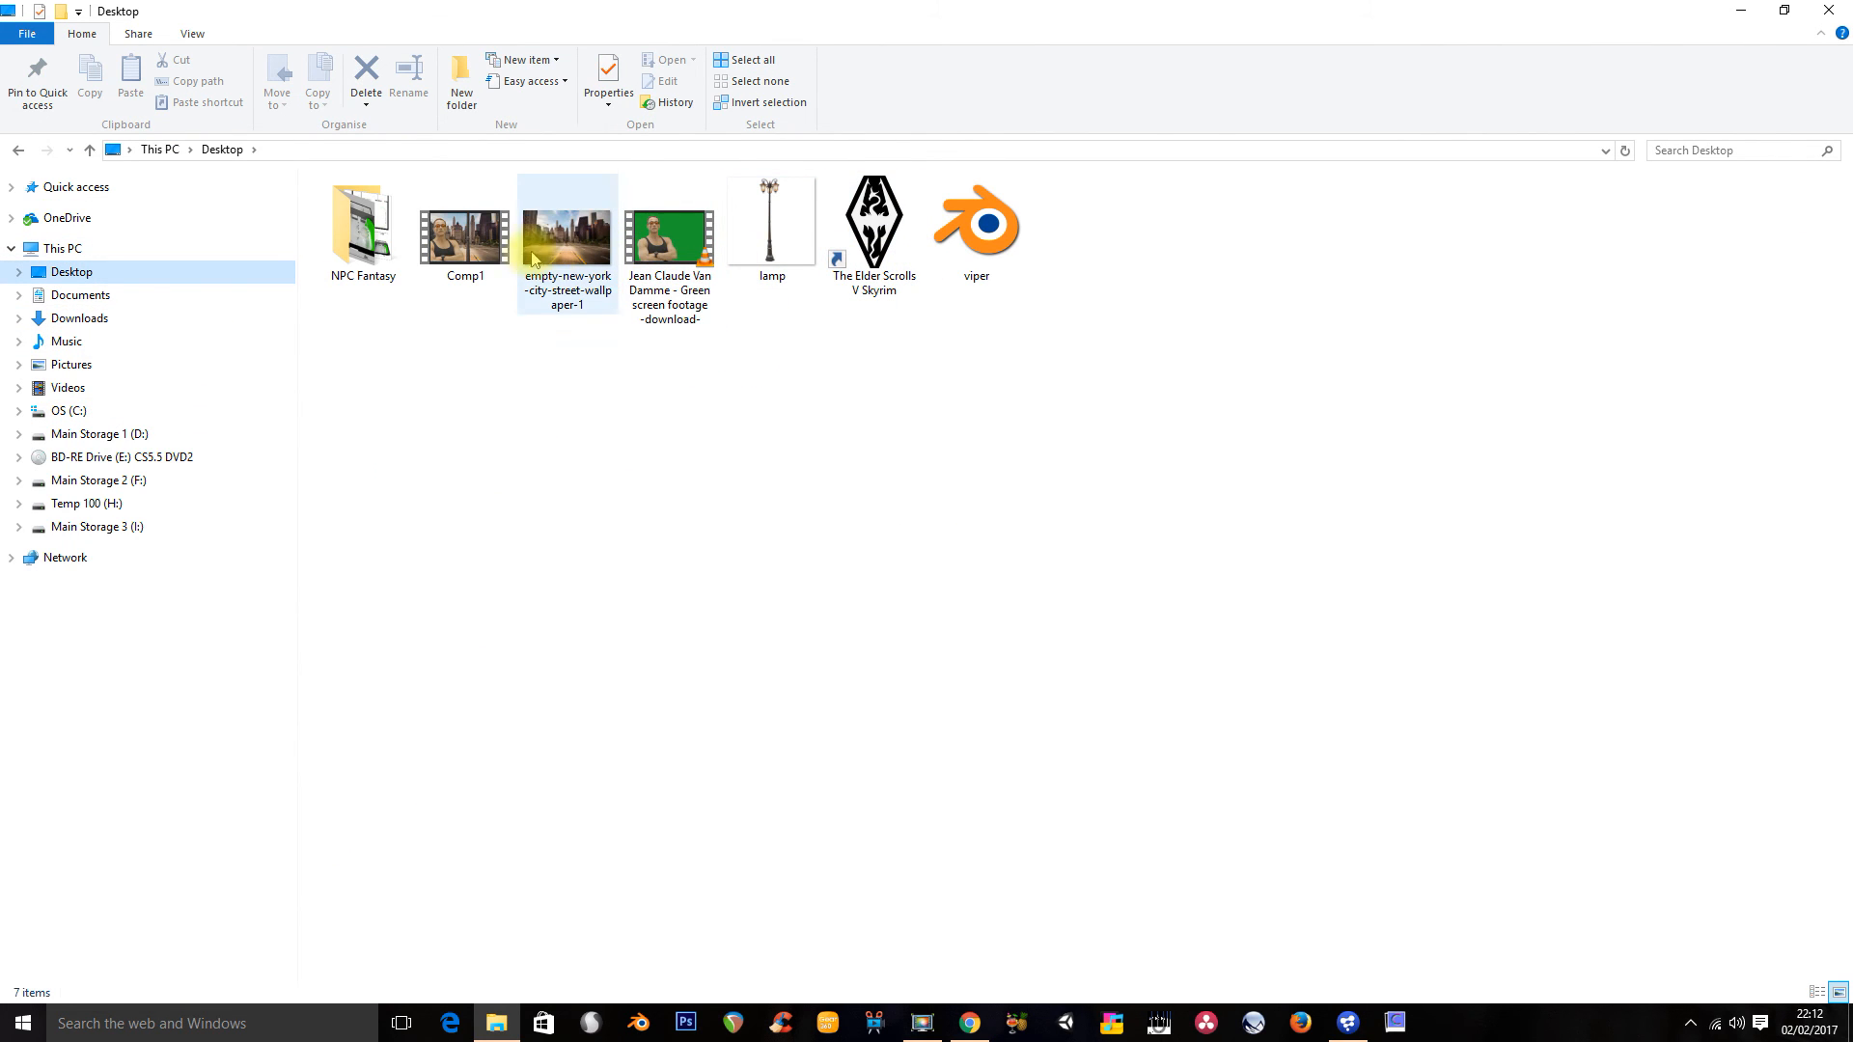
{"action": "left_click", "coordinate": [670, 239]}
{"action": "left_click", "coordinate": [579, 241]}
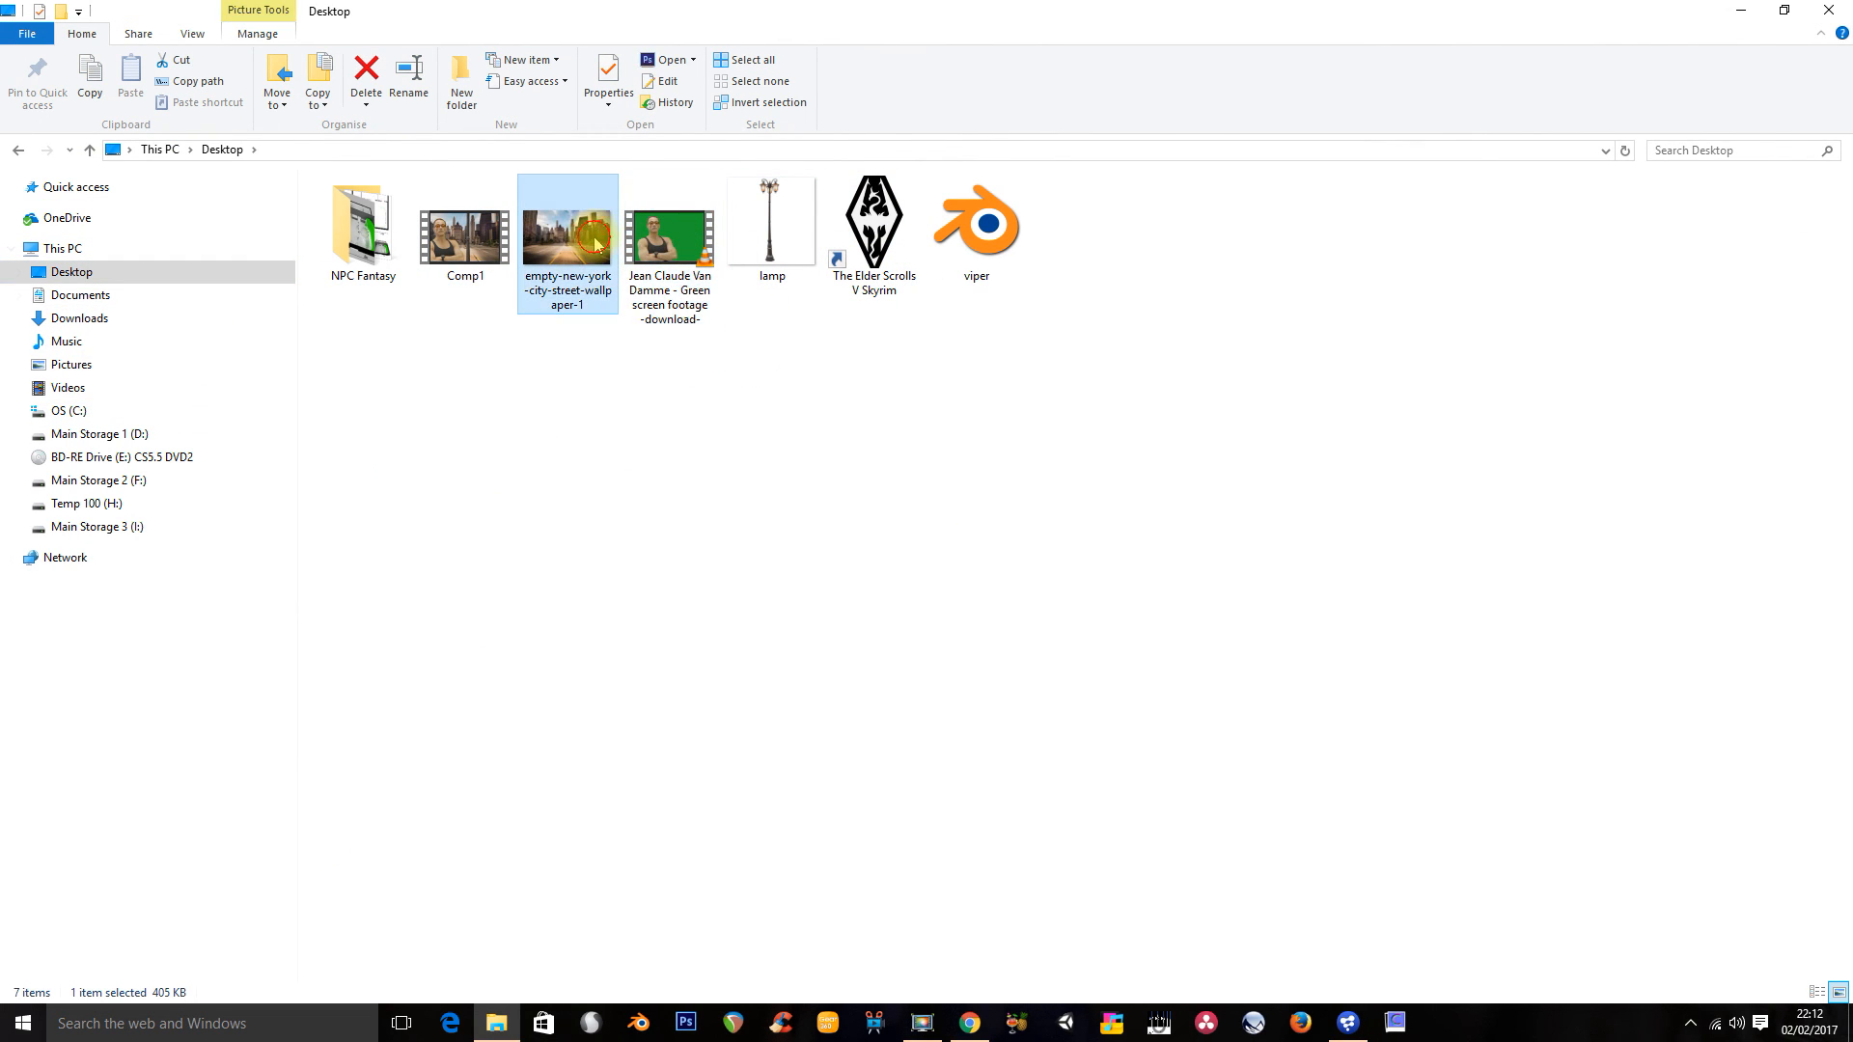
{"action": "left_click", "coordinate": [787, 246]}
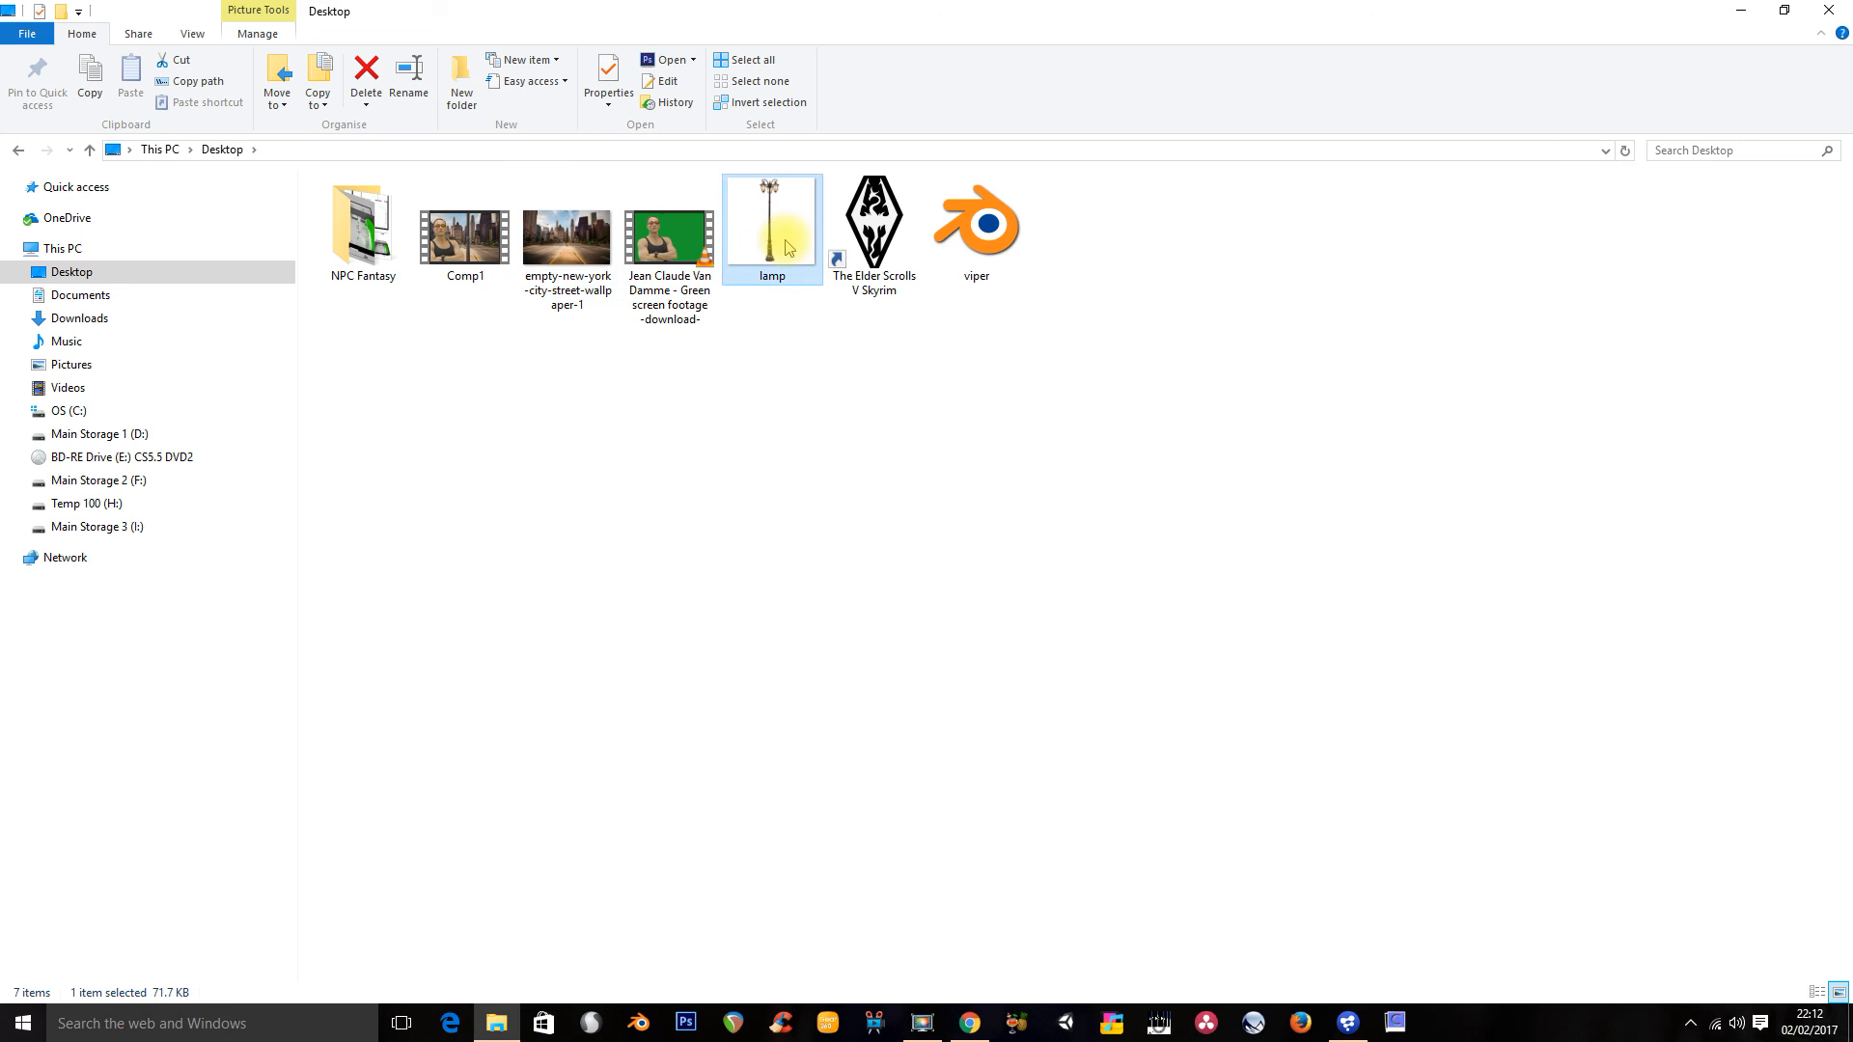
Step: Open the rendered Comp1 video from the Desktop folder, replay it to check the result, and close the player
{"action": "double_click", "coordinate": [456, 246]}
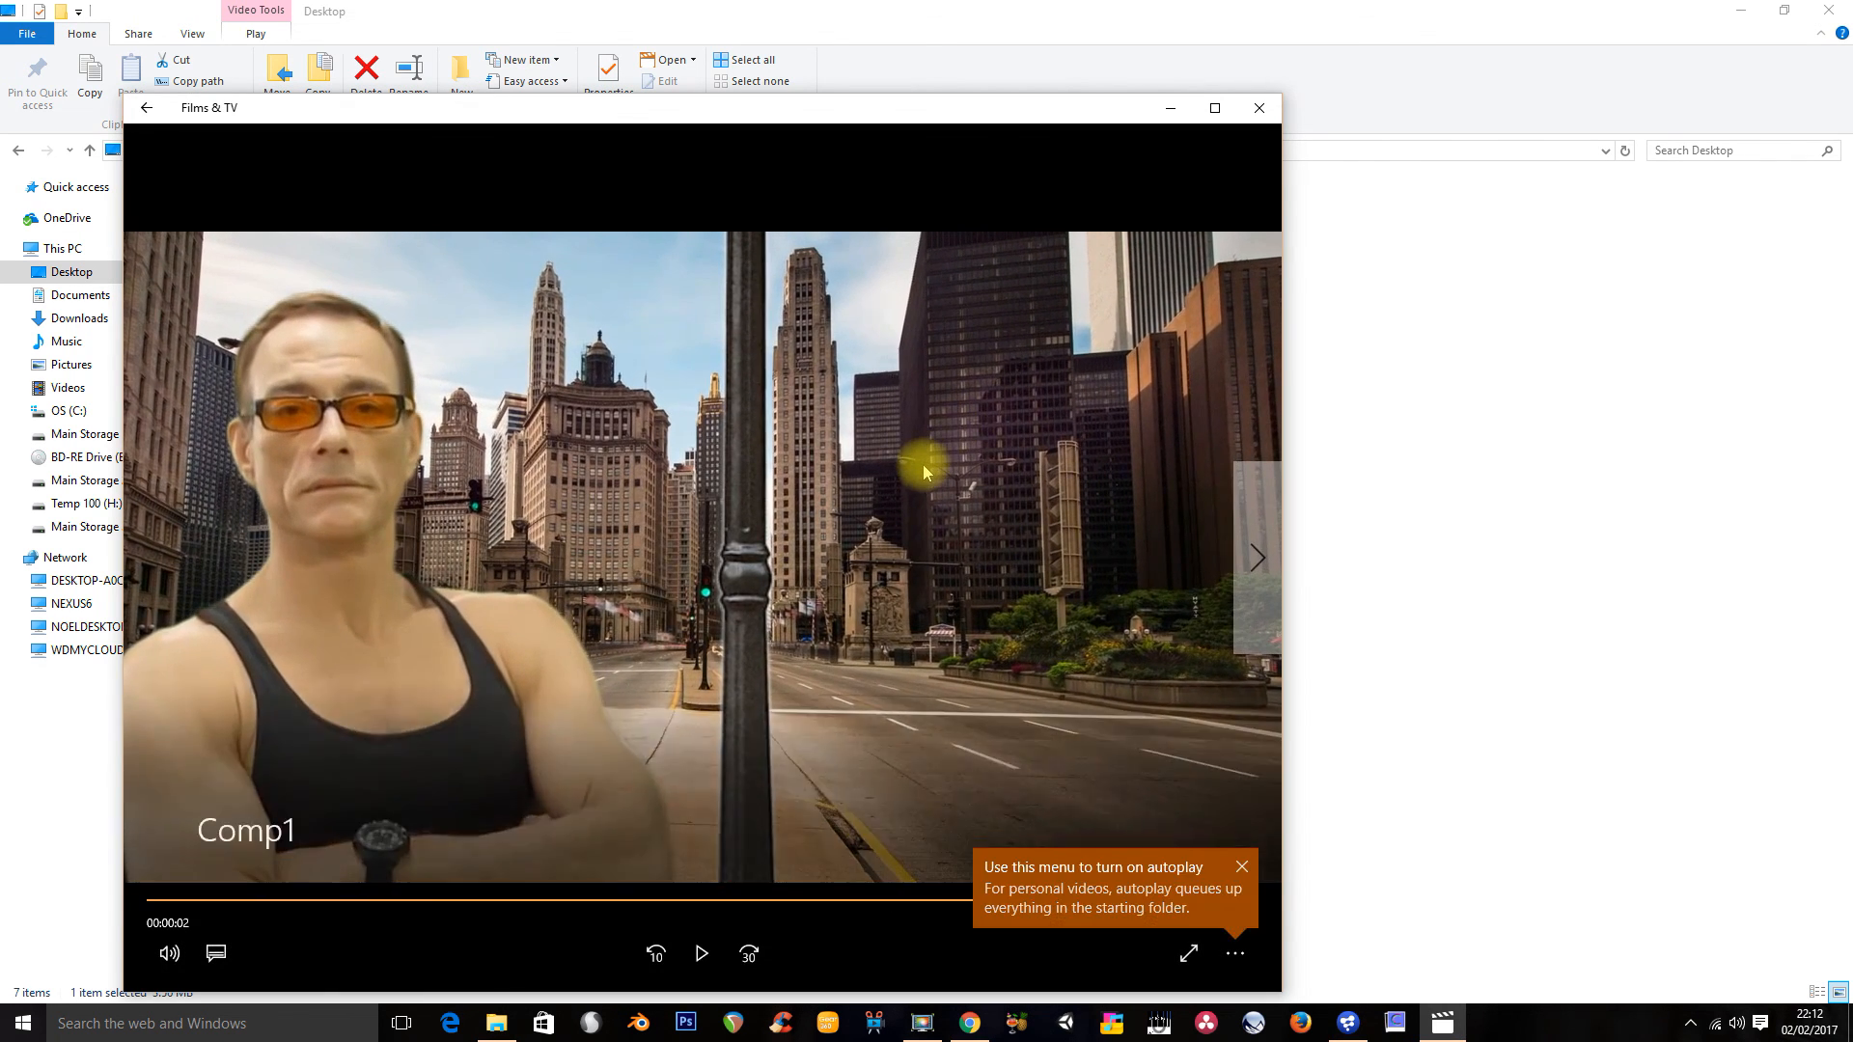
{"action": "left_click", "coordinate": [702, 955]}
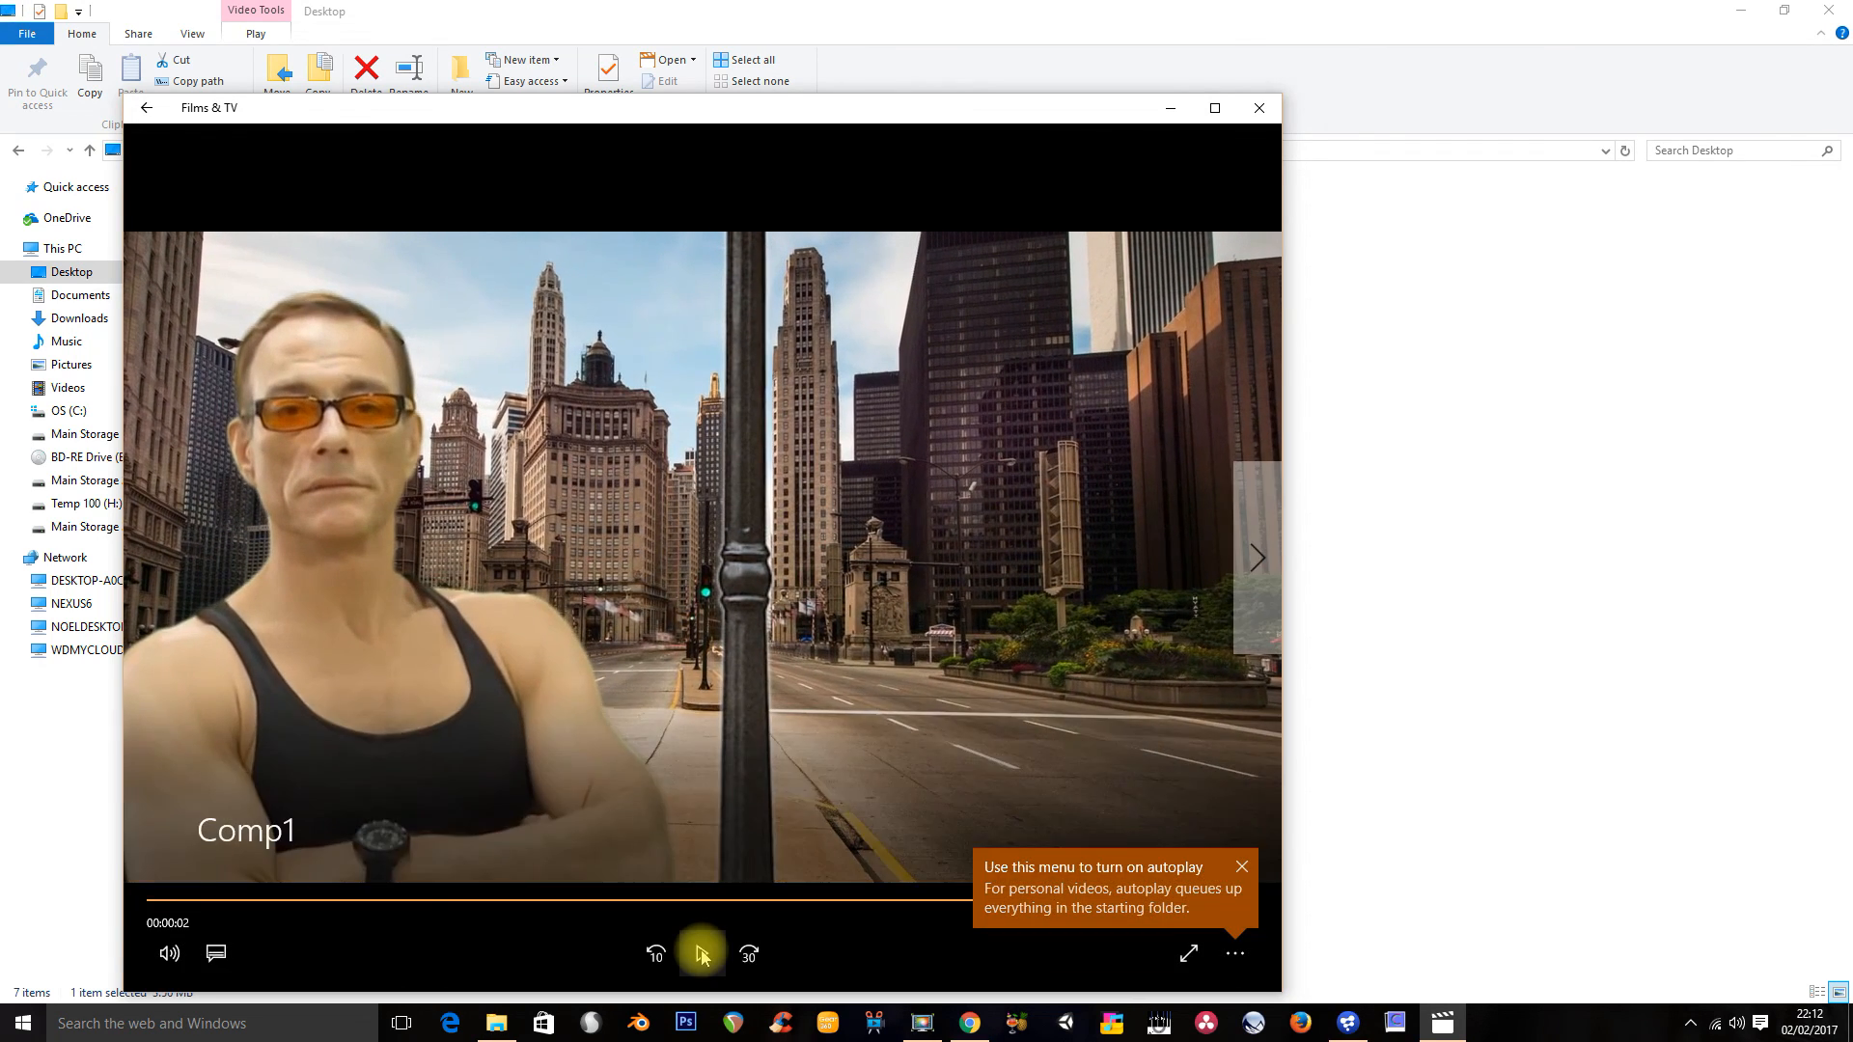
{"action": "left_click", "coordinate": [702, 956]}
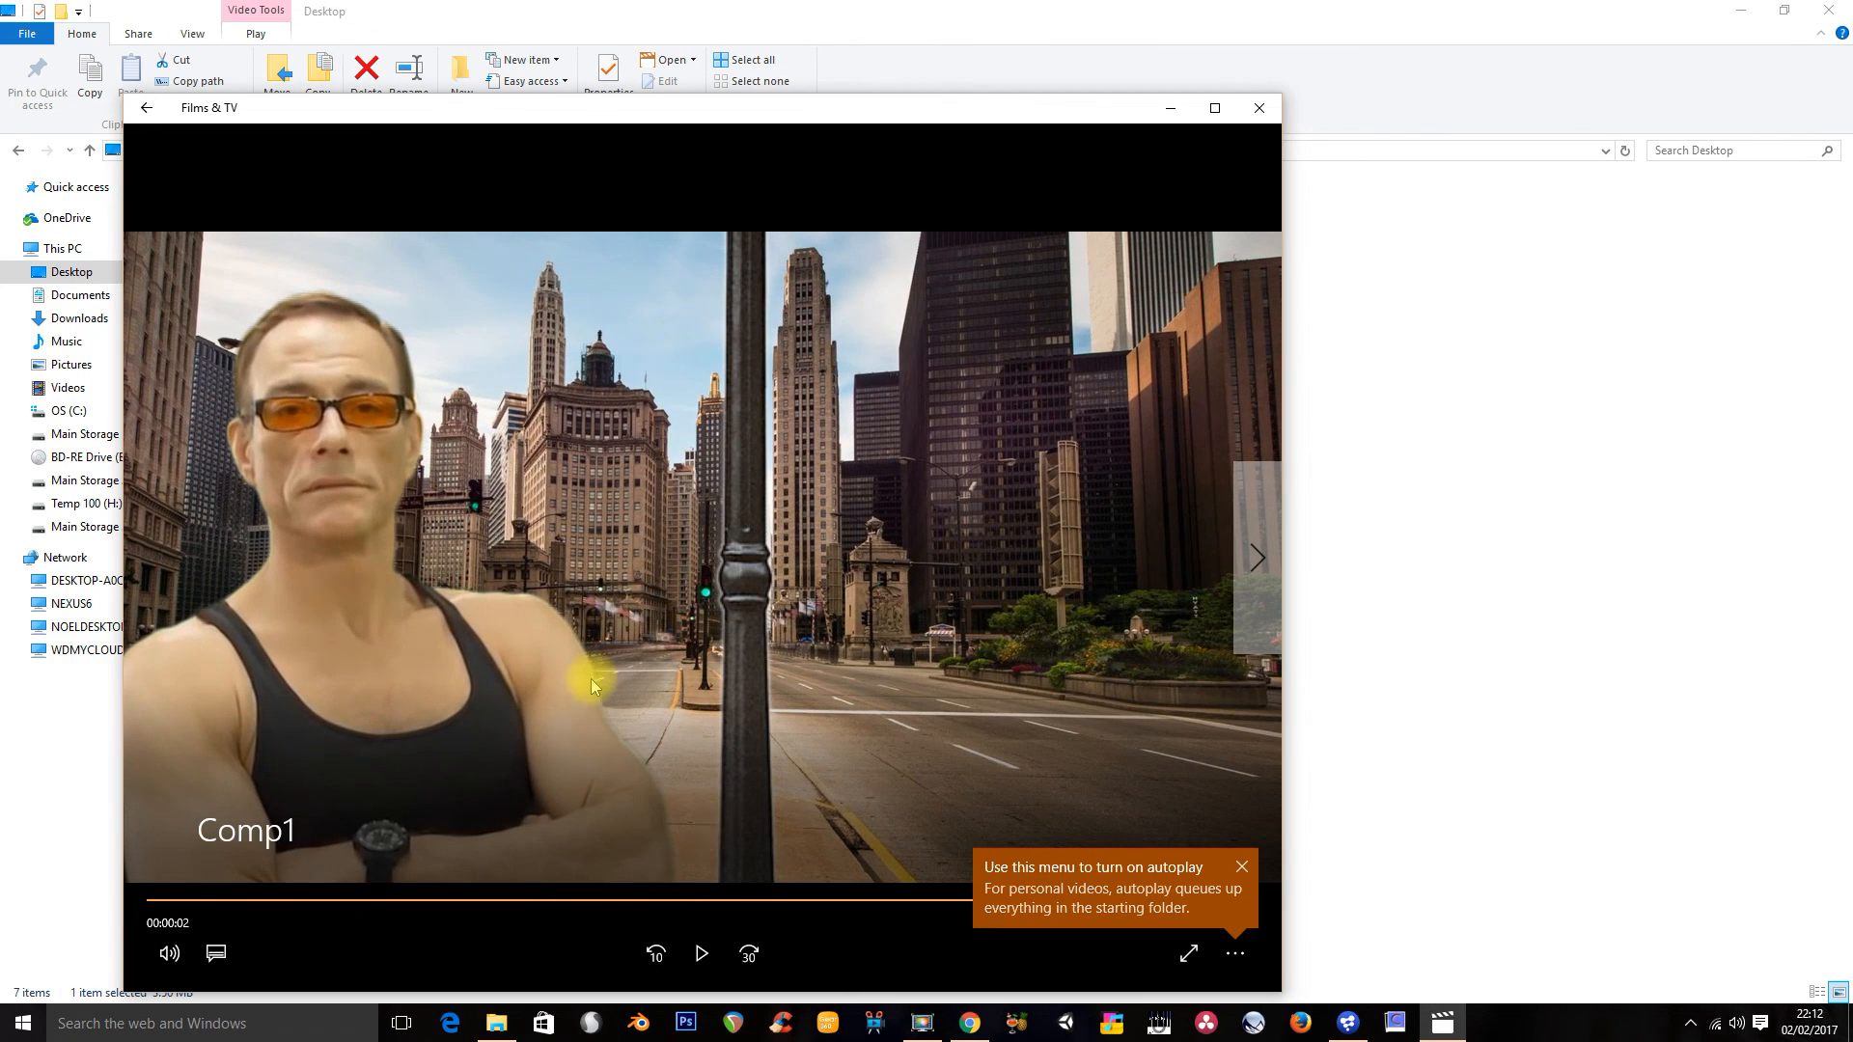
{"action": "left_click", "coordinate": [1248, 116]}
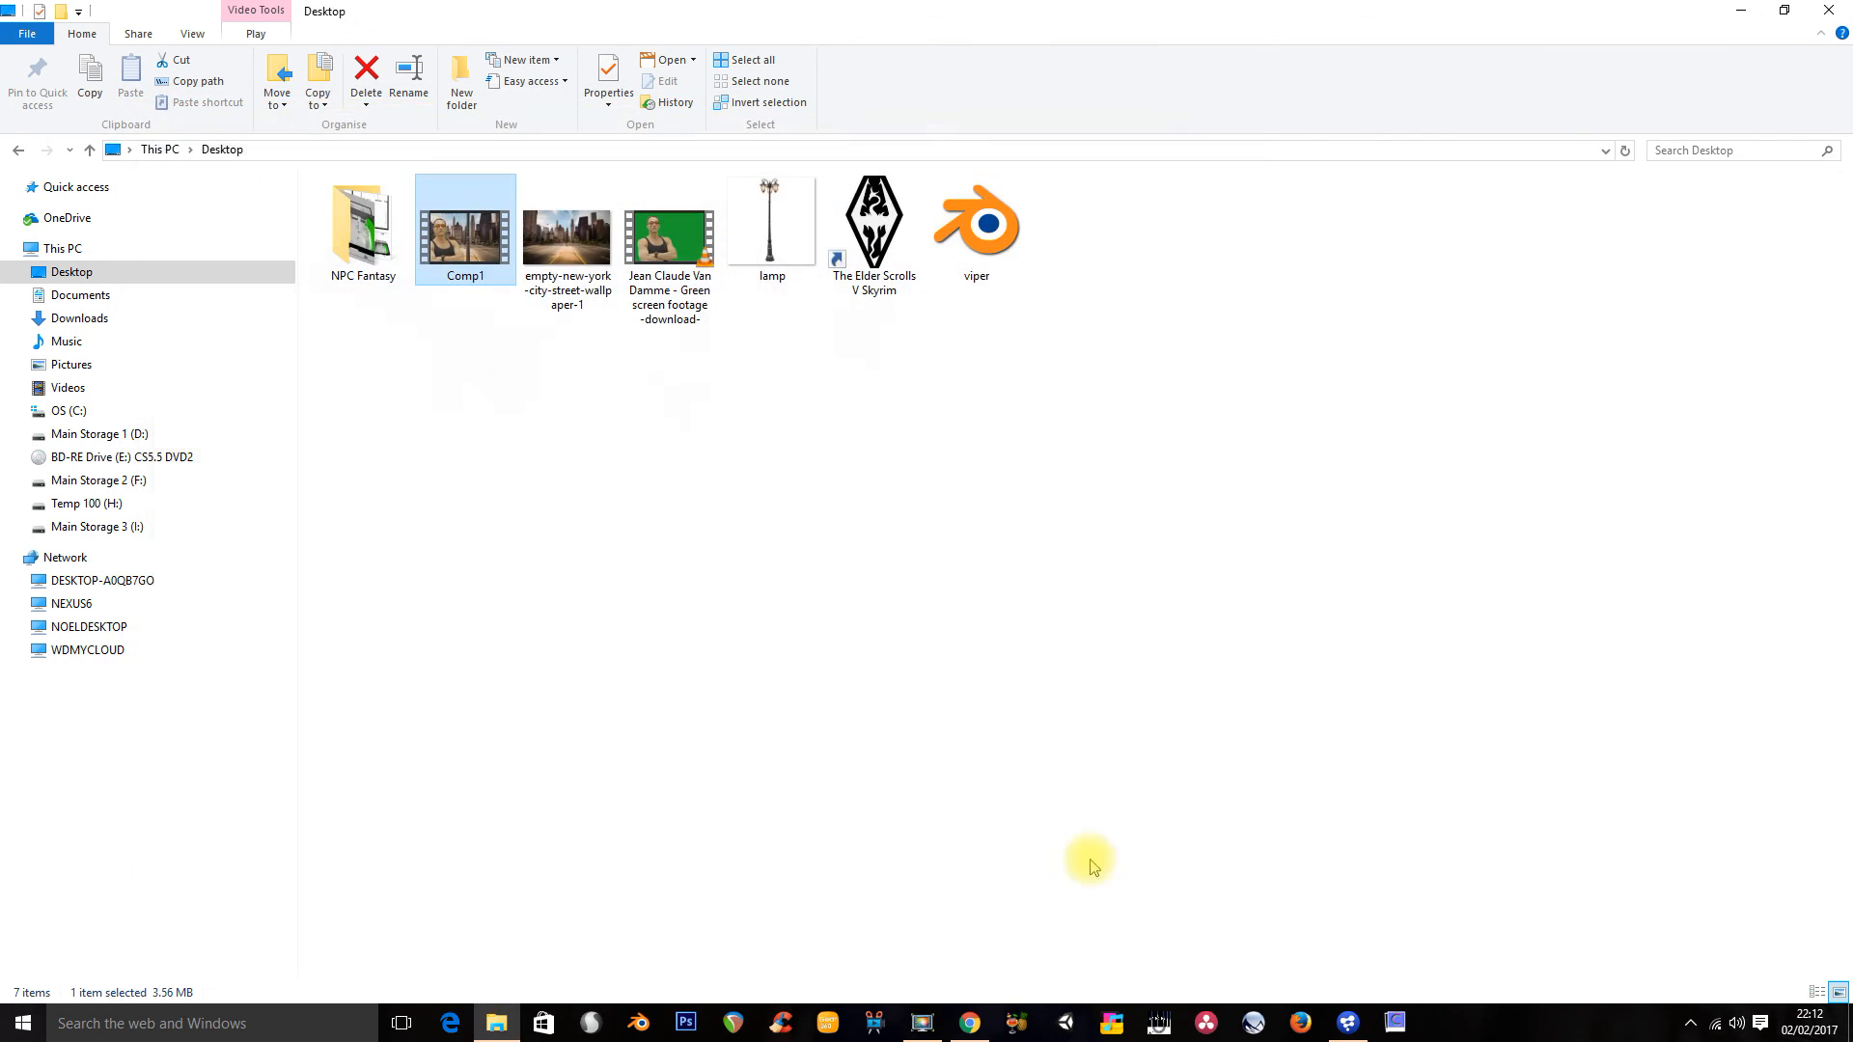
Step: Switch back to Fusion and shift the Primatte1 and Camera3D1 nodes slightly down and to the right in the flow
{"action": "left_click", "coordinate": [1348, 1022]}
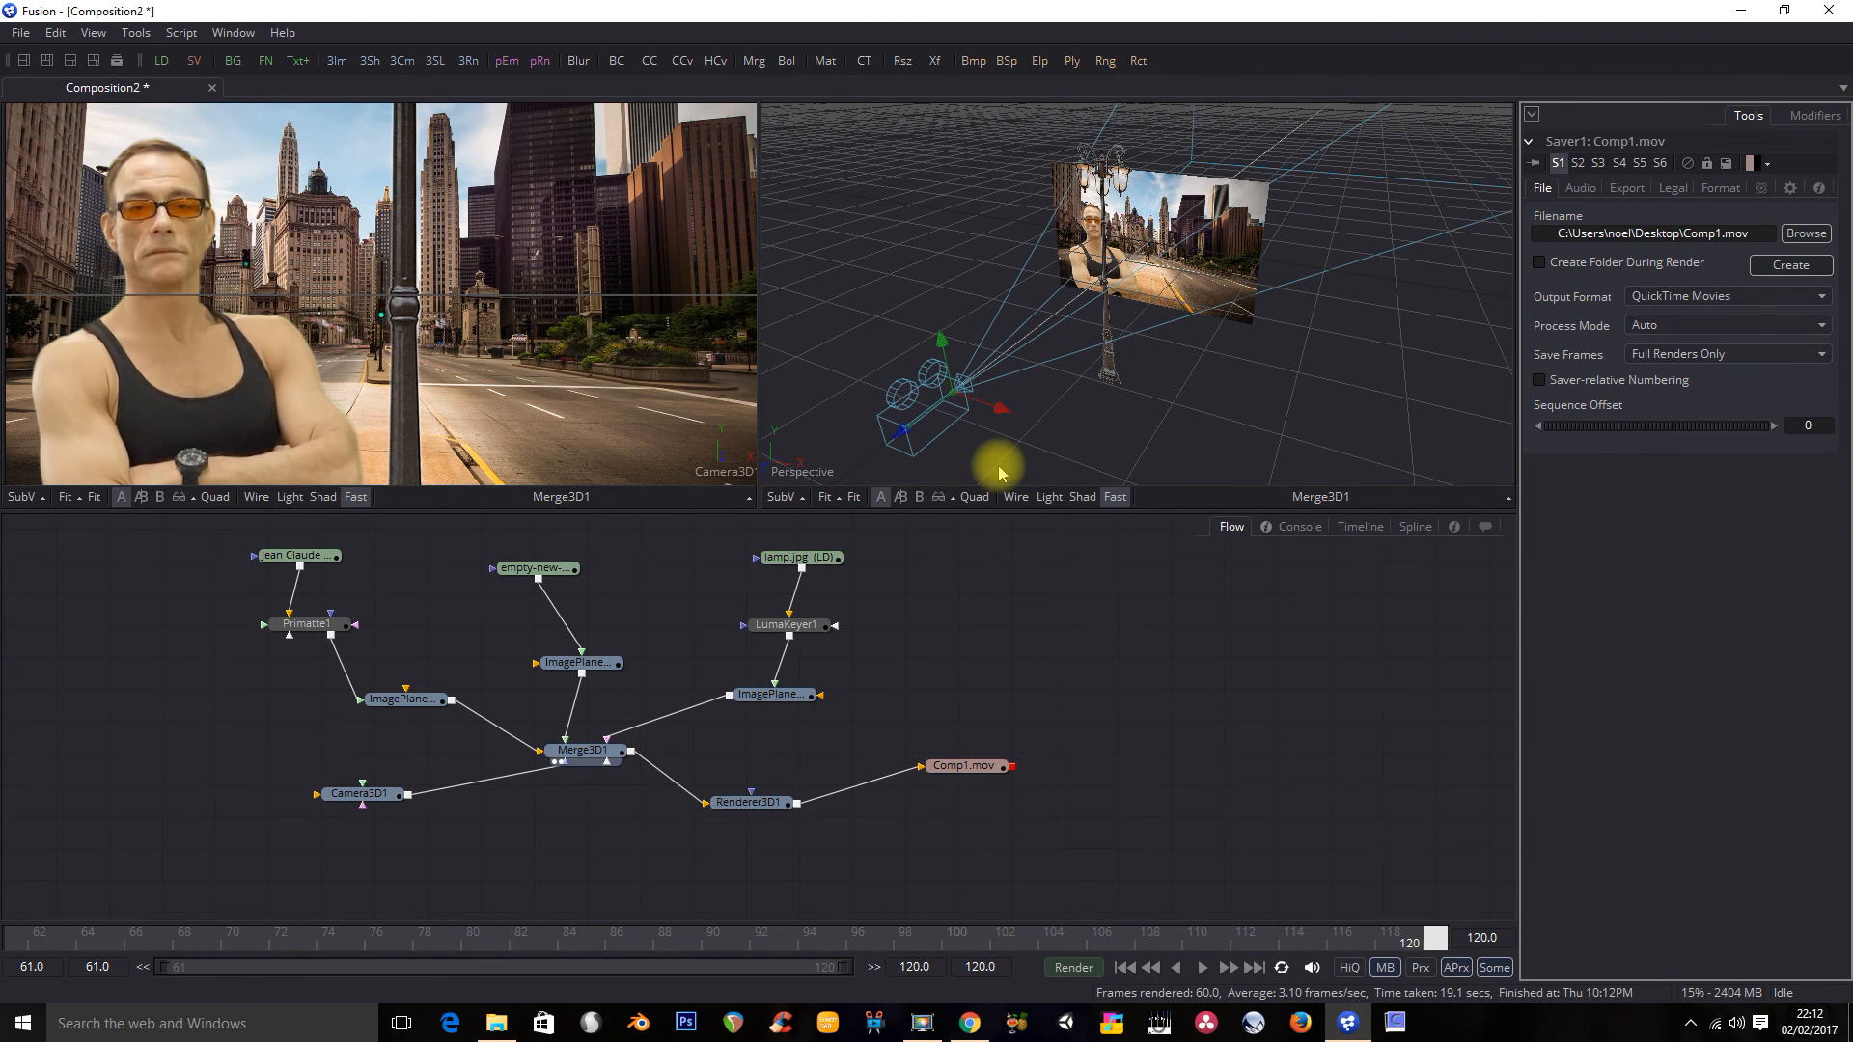
{"action": "left_click_drag", "start_coordinate": [296, 623], "coordinate": [316, 635]}
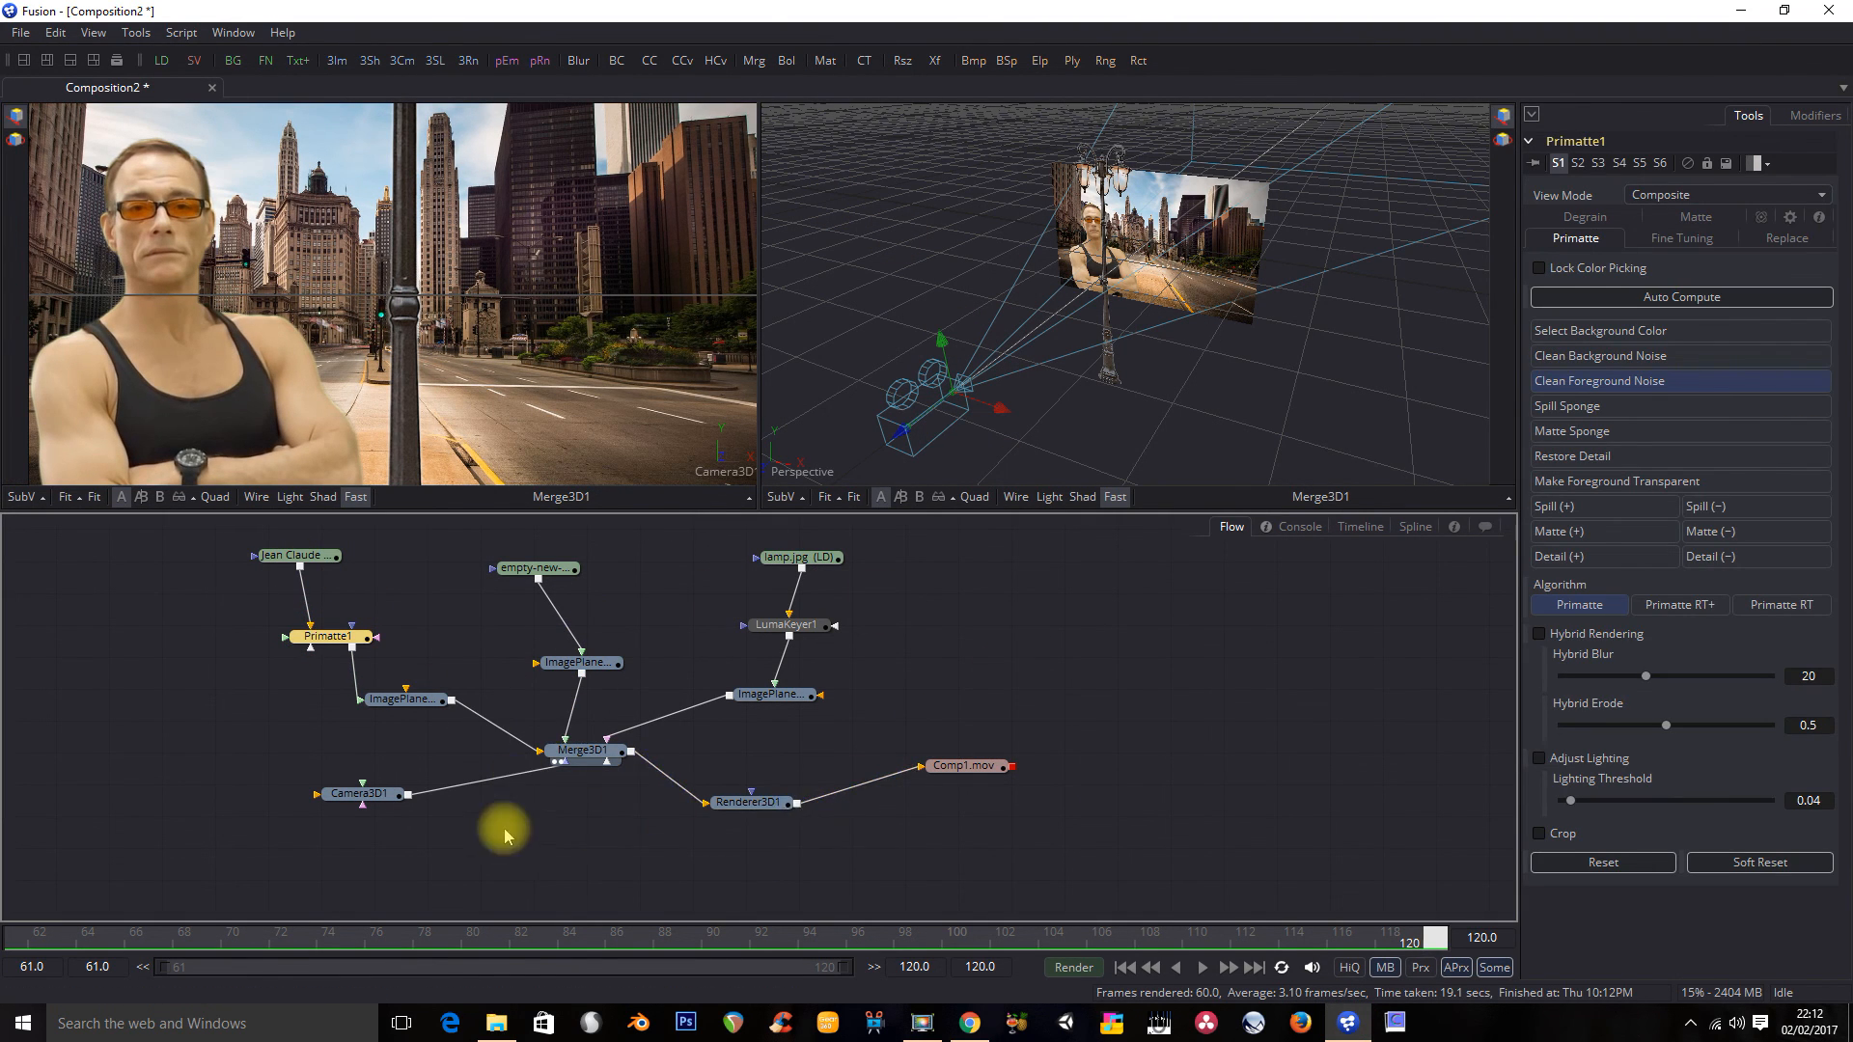
{"action": "left_click", "coordinate": [389, 815]}
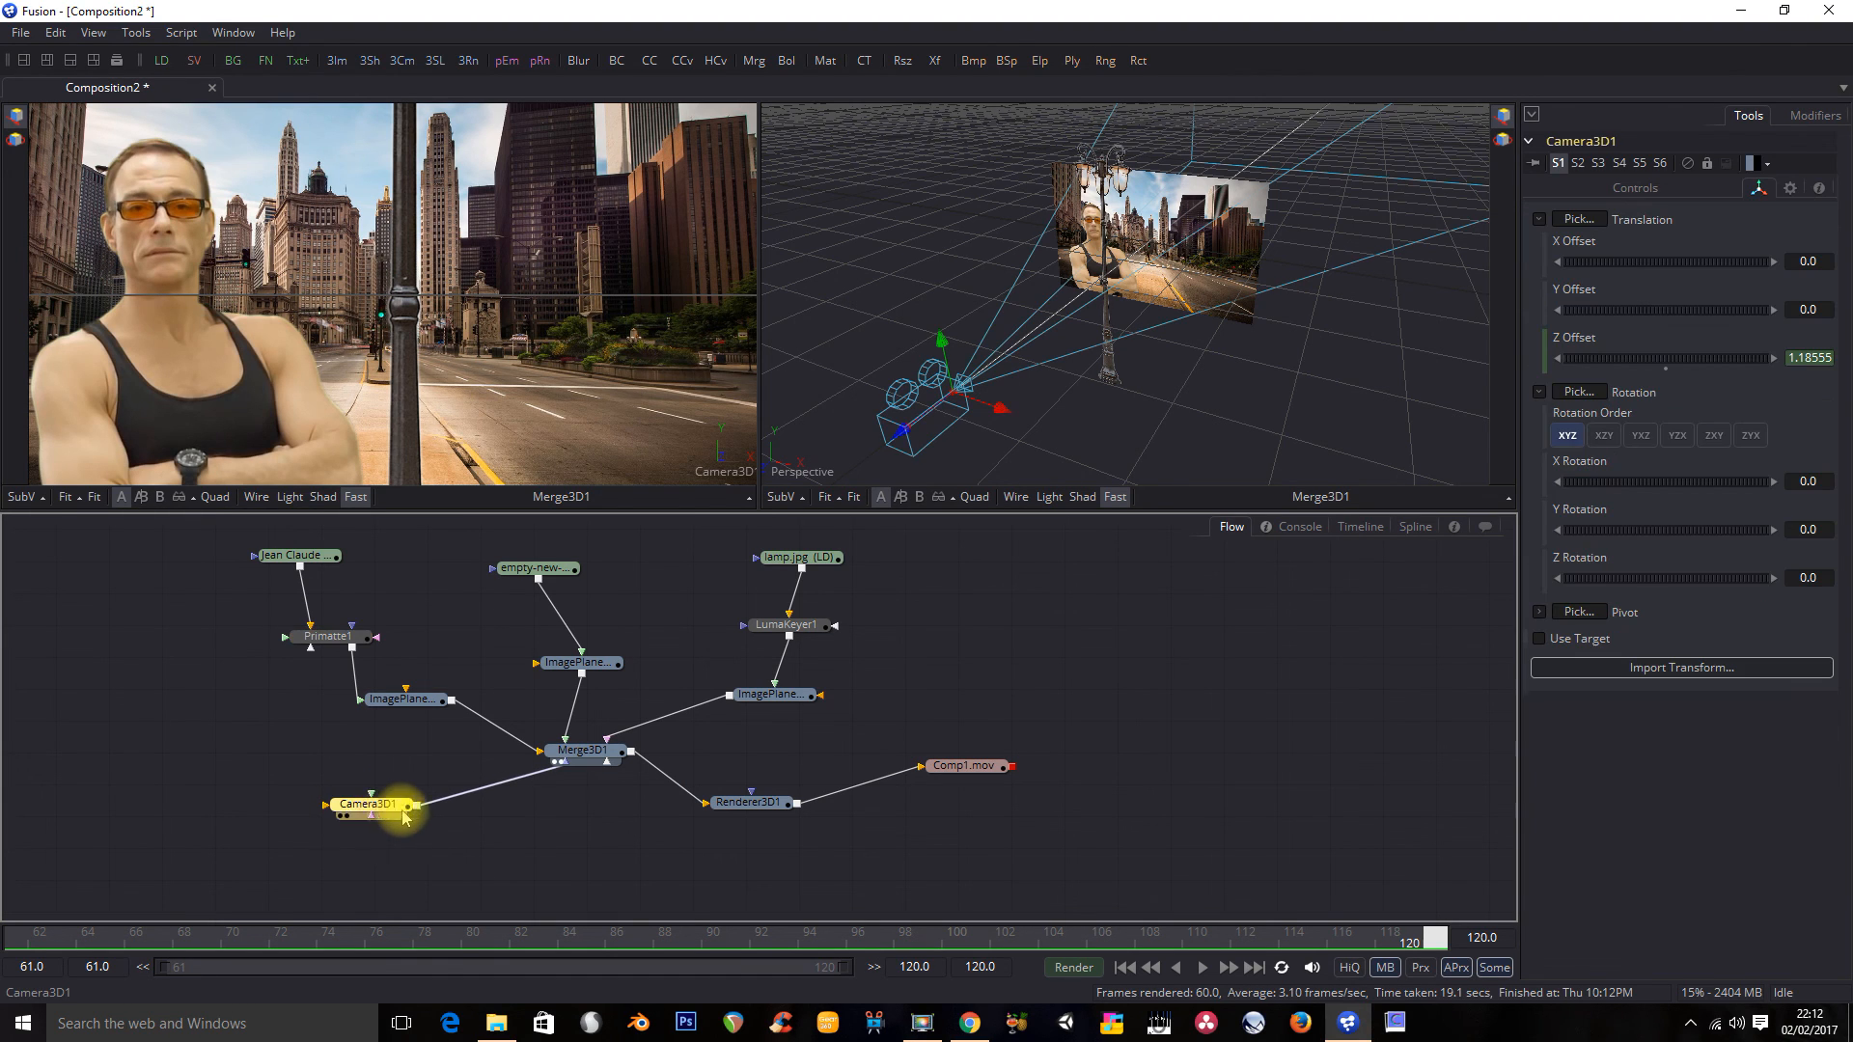